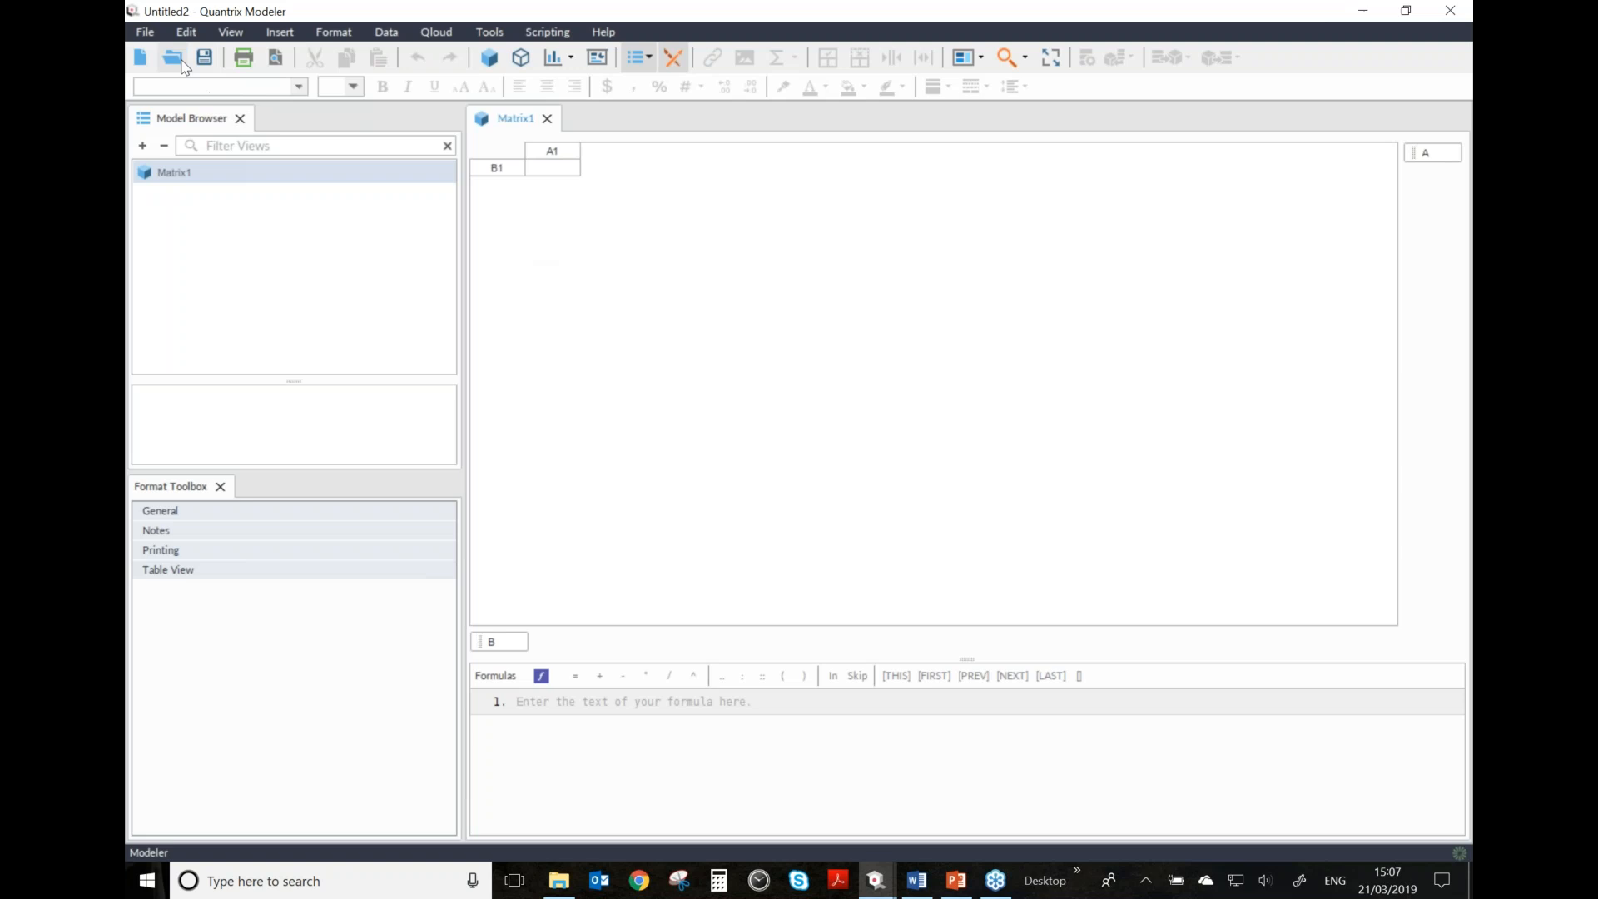
- Open the model file LegacyMultTableDataNav.model from the 210319Webinar folder
left_click(144, 32)
key("Escape")
key("ctrl+o")
left_click(662, 335)
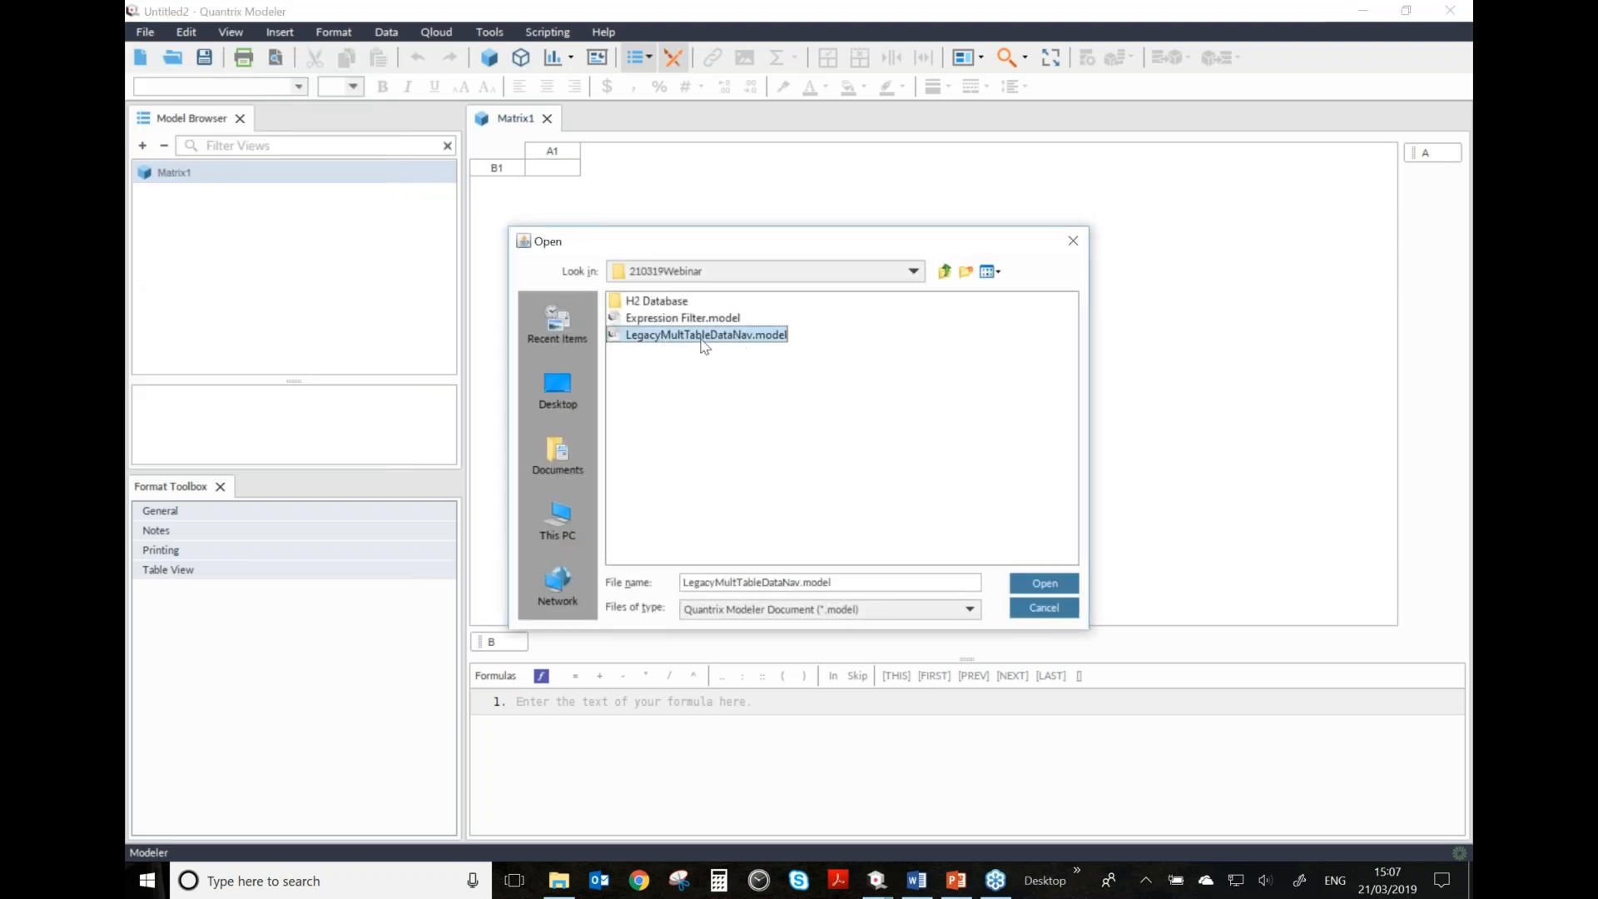
left_click(1046, 585)
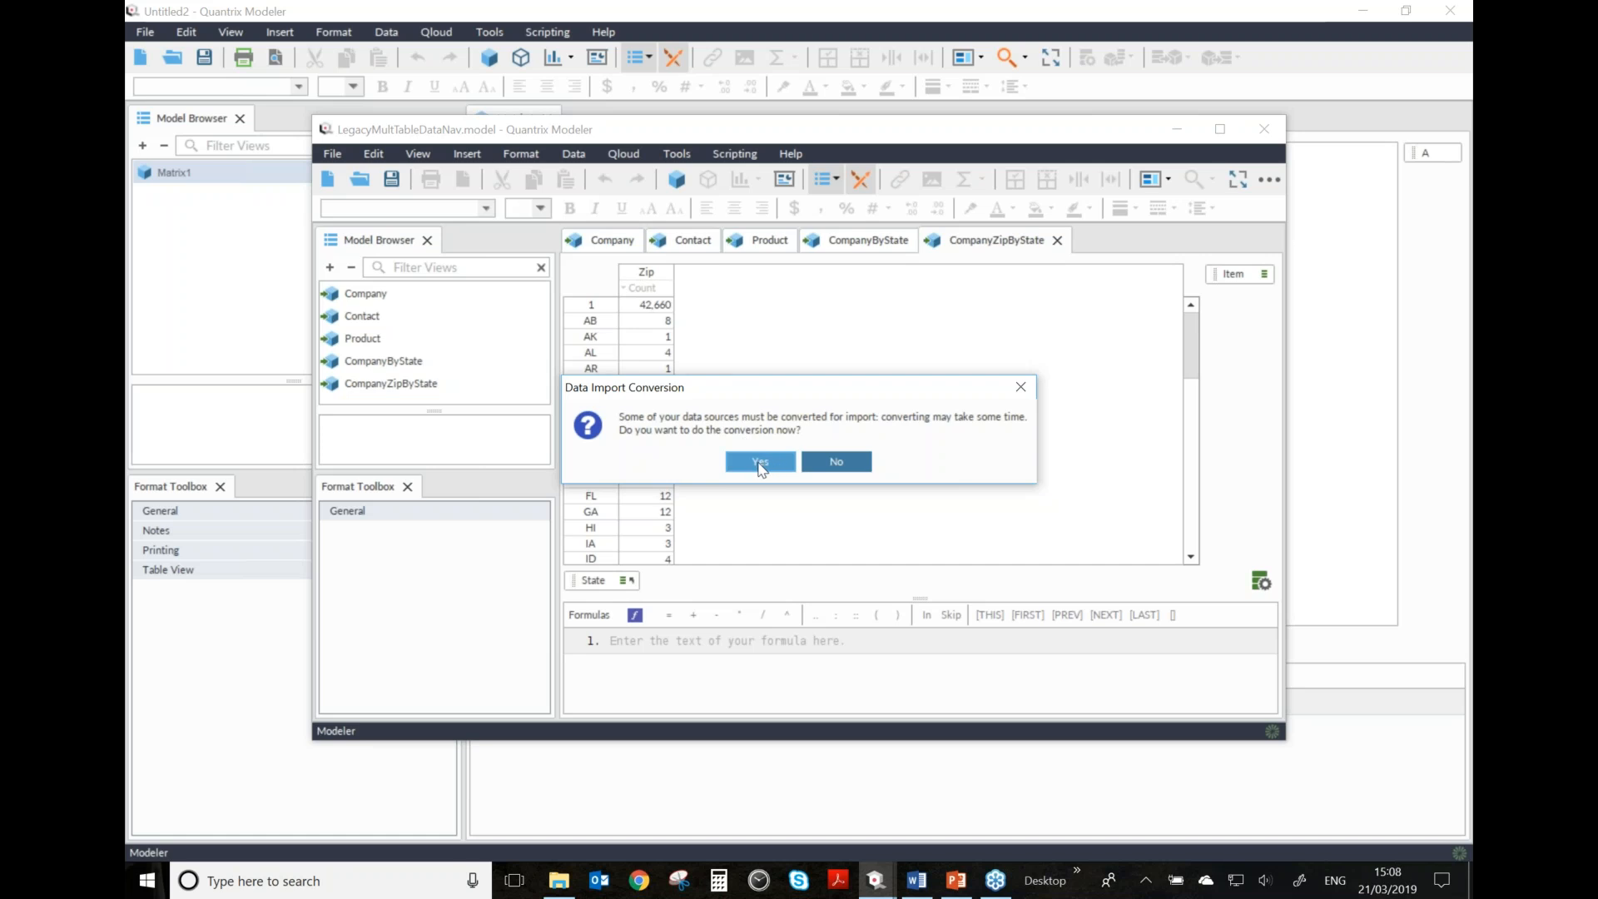
- Convert the legacy model's data sources for import and minimize that model's window
left_click(760, 466)
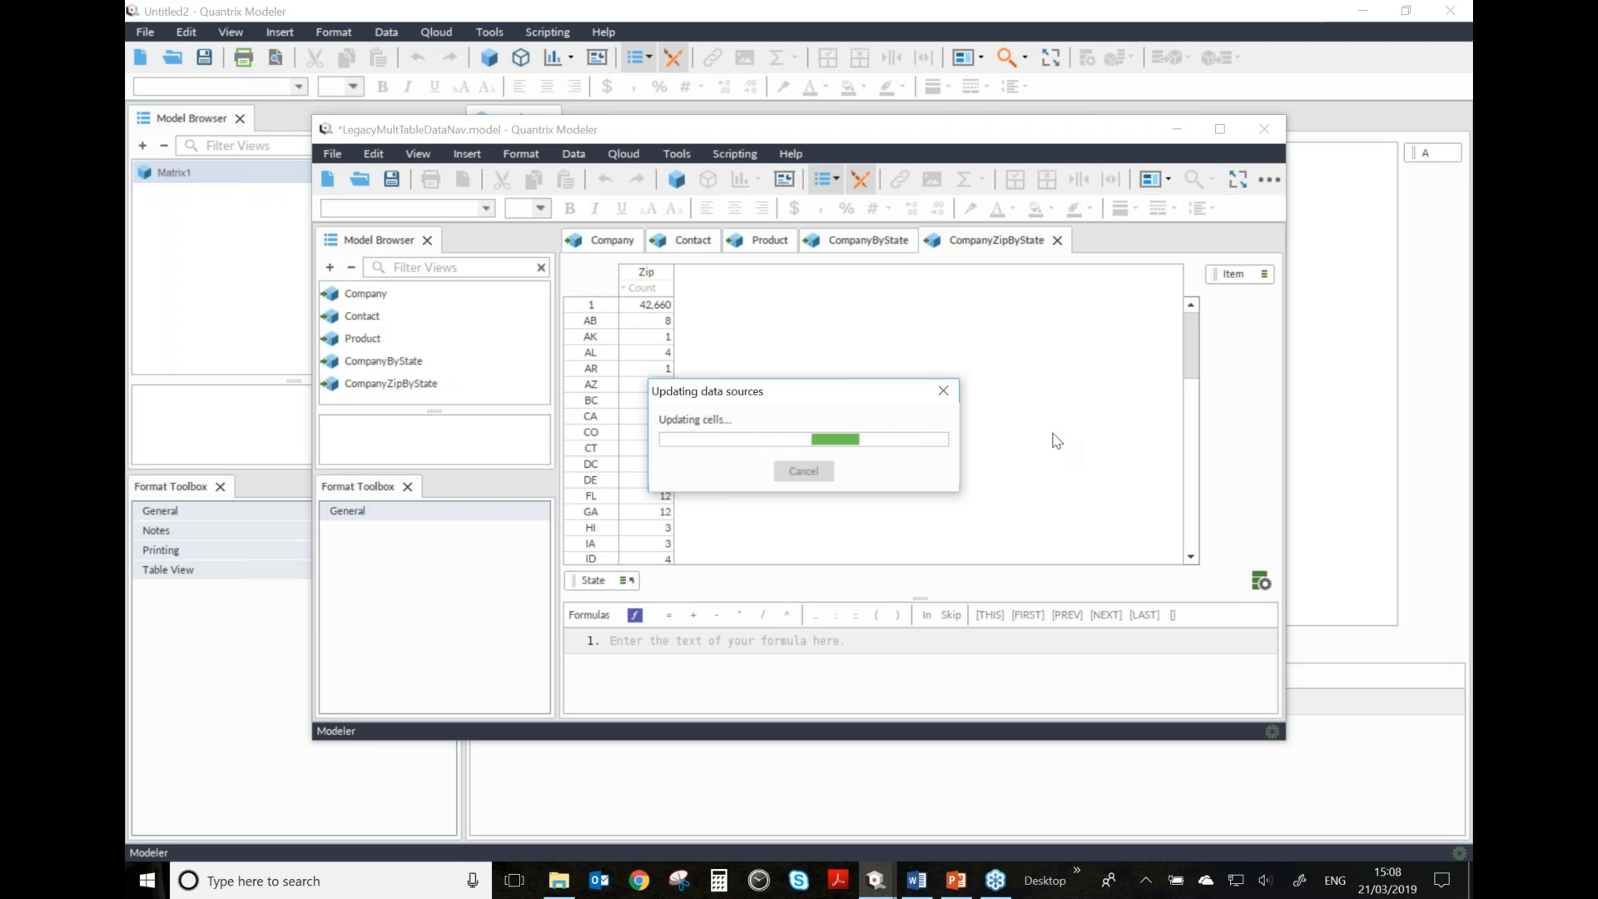
scroll(1053, 436, "down", 1)
scroll(1053, 437, "down", 1)
scroll(1032, 424, "up", 2)
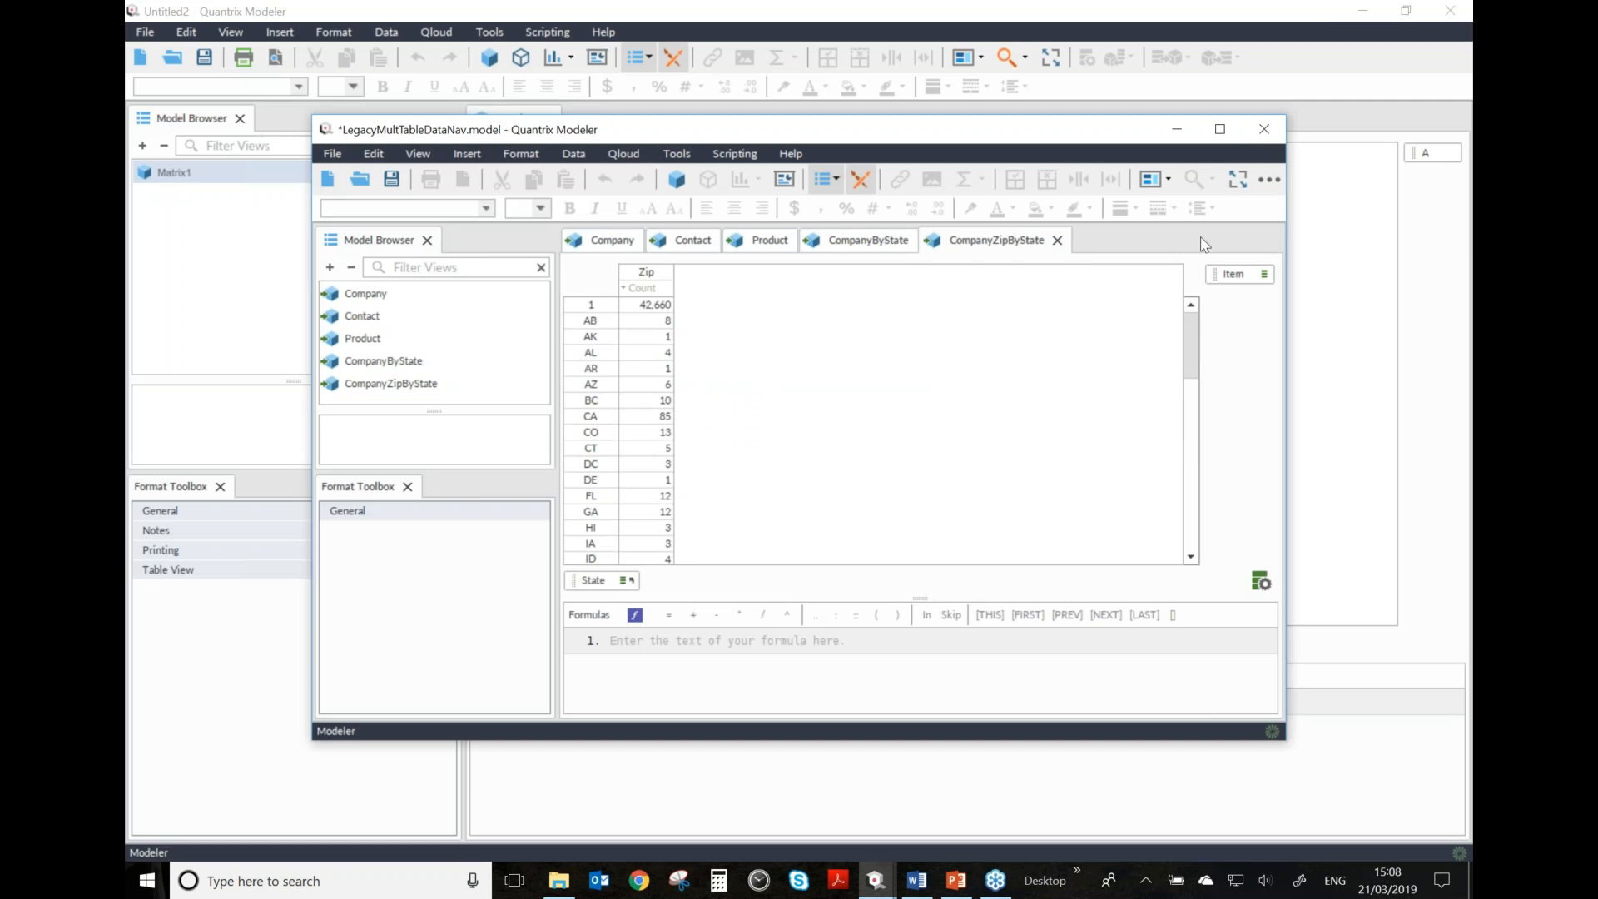
left_click(1177, 134)
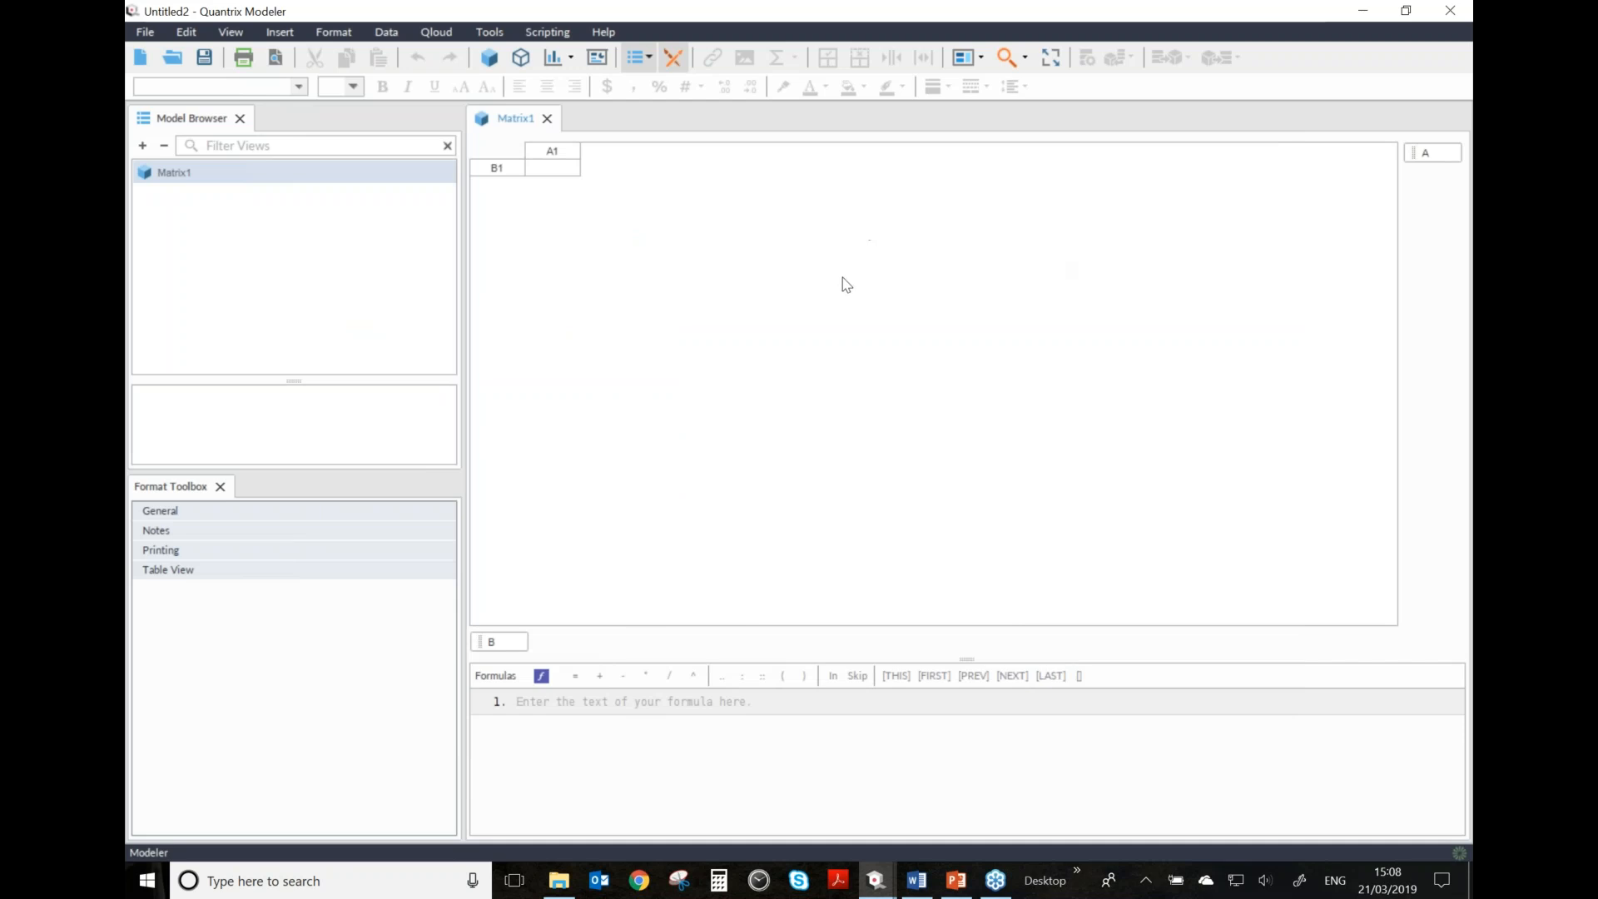
- Start a text file data import in the untitled model and name the data source Purchase Data
left_click(404, 34)
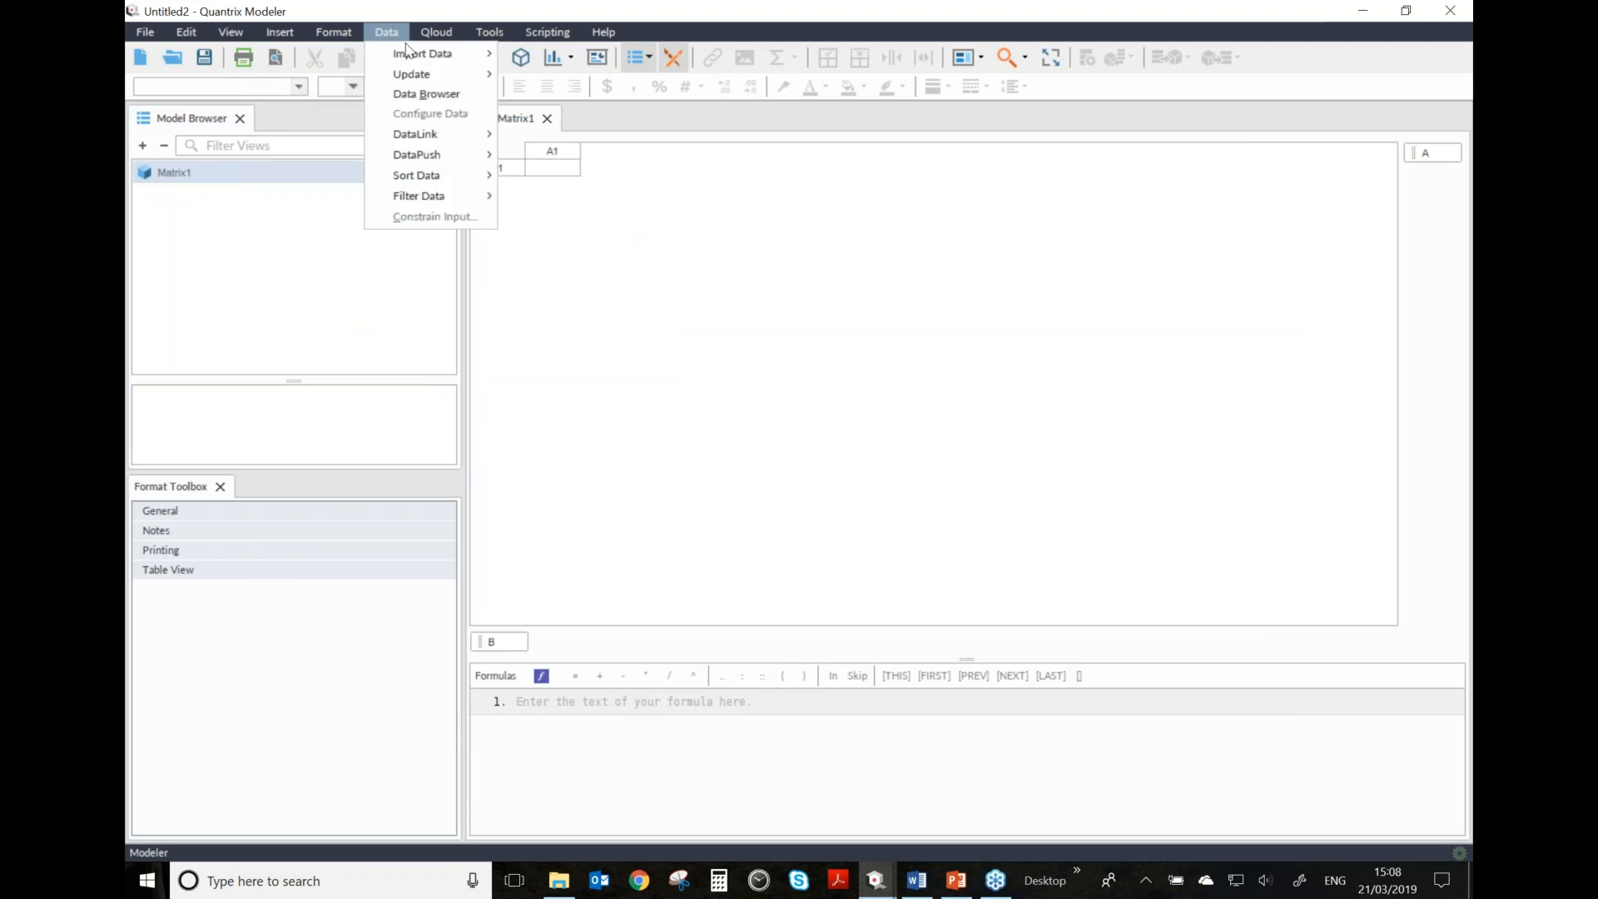
mouse_move(409, 54)
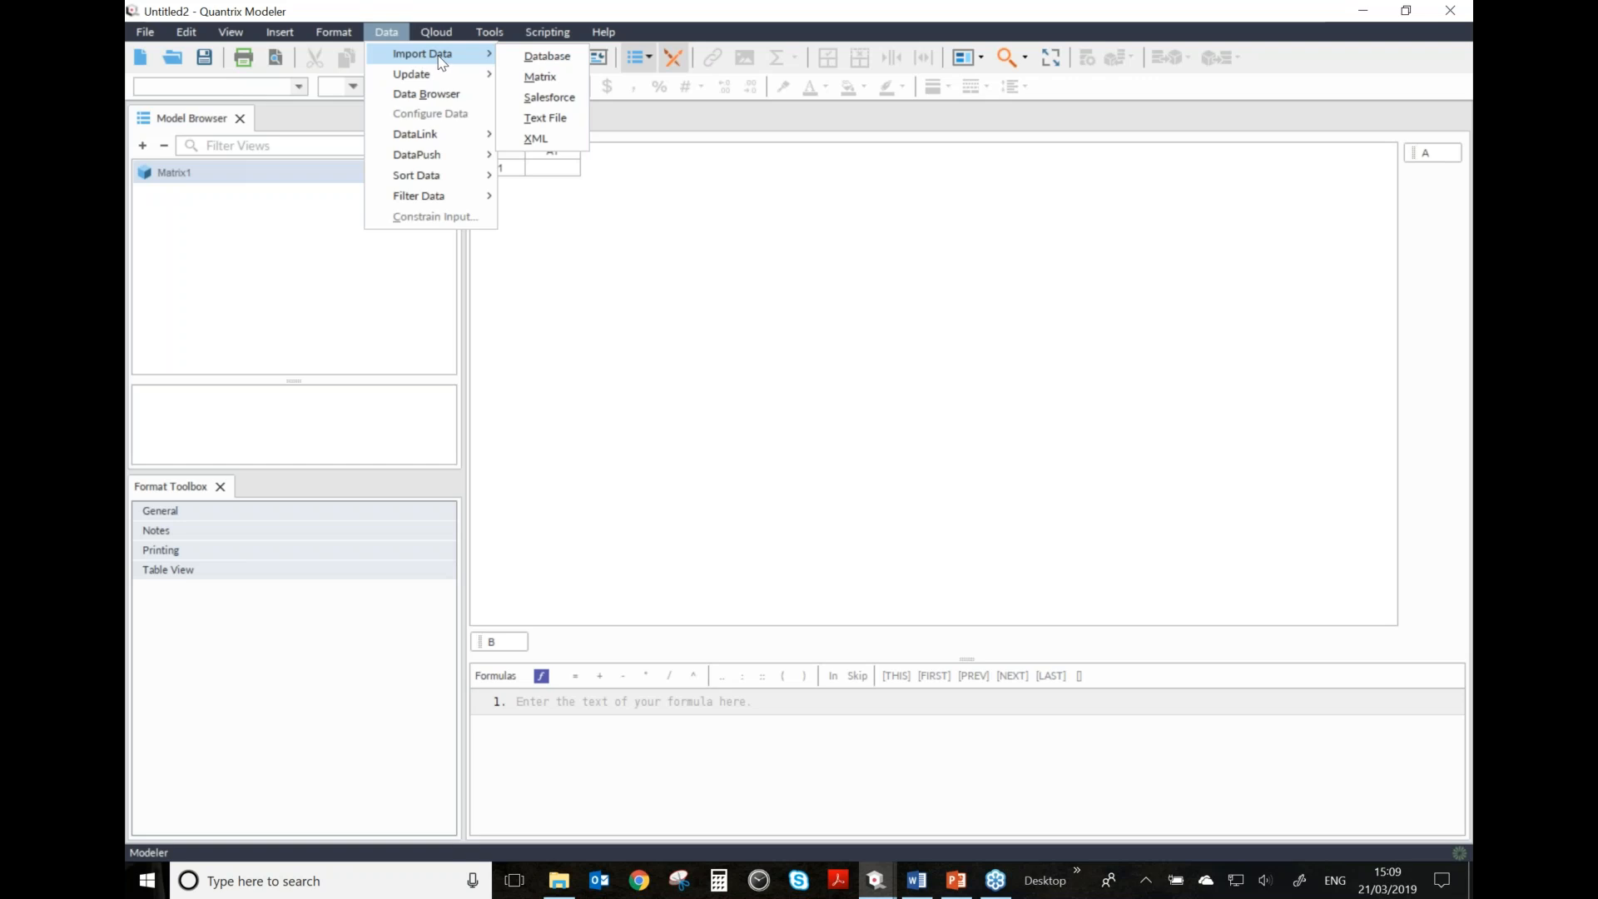
left_click(546, 120)
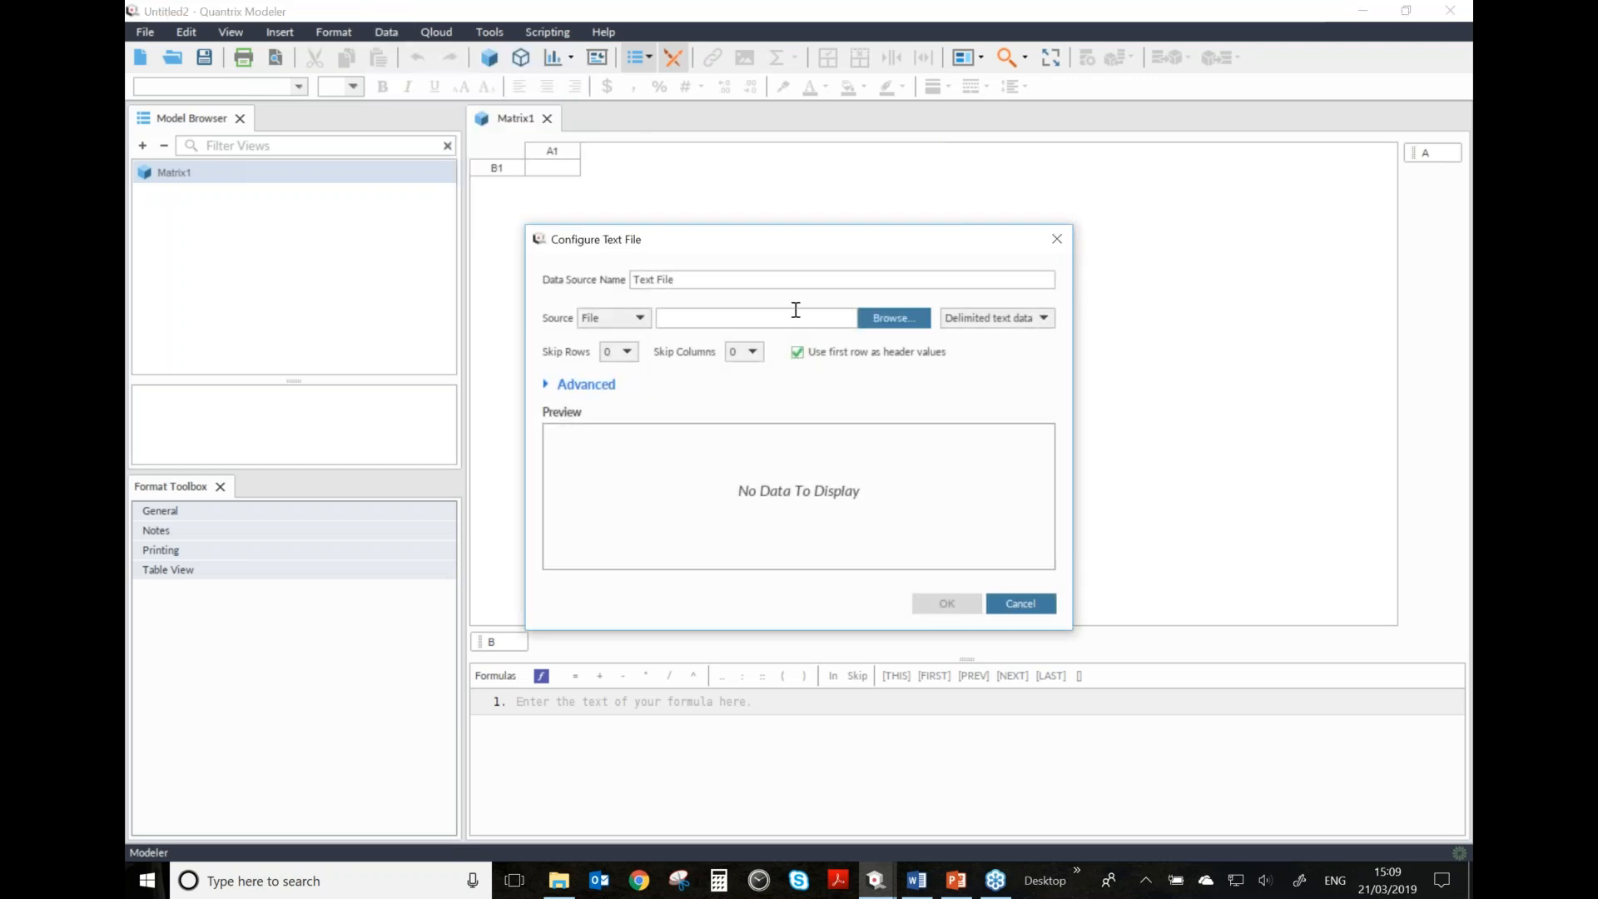
left_click_drag(728, 283, 610, 282)
type("Purchase Data")
- Choose Purchase_Data_20000_CSV.csv from the 210319Webinar desktop folder as the source file
left_click(882, 318)
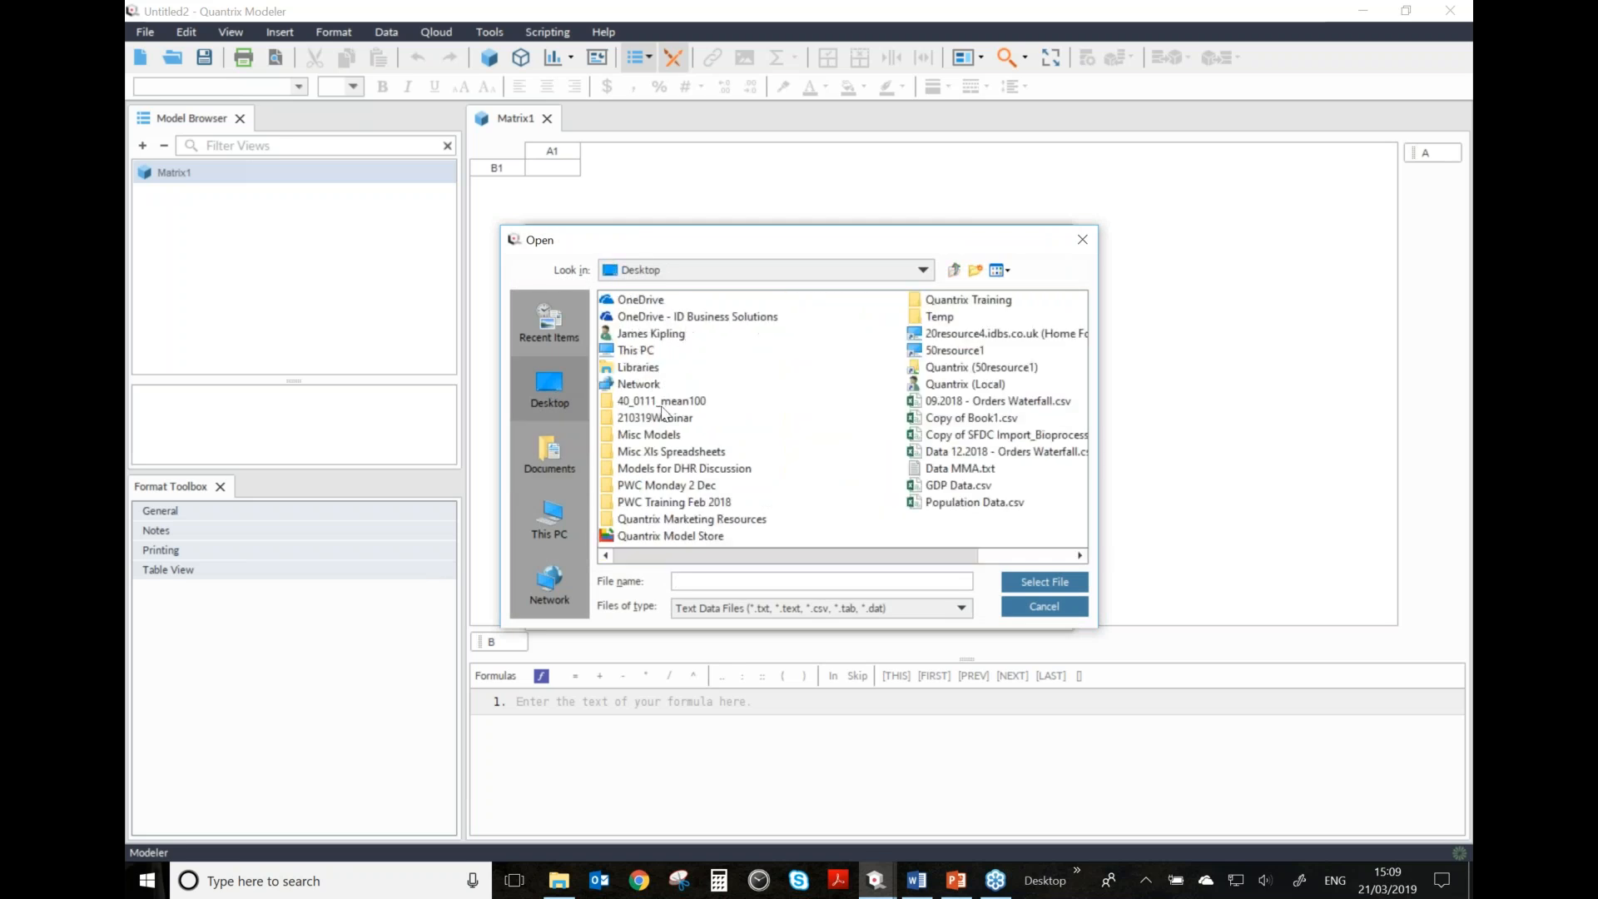
left_click(666, 420)
double_click(666, 419)
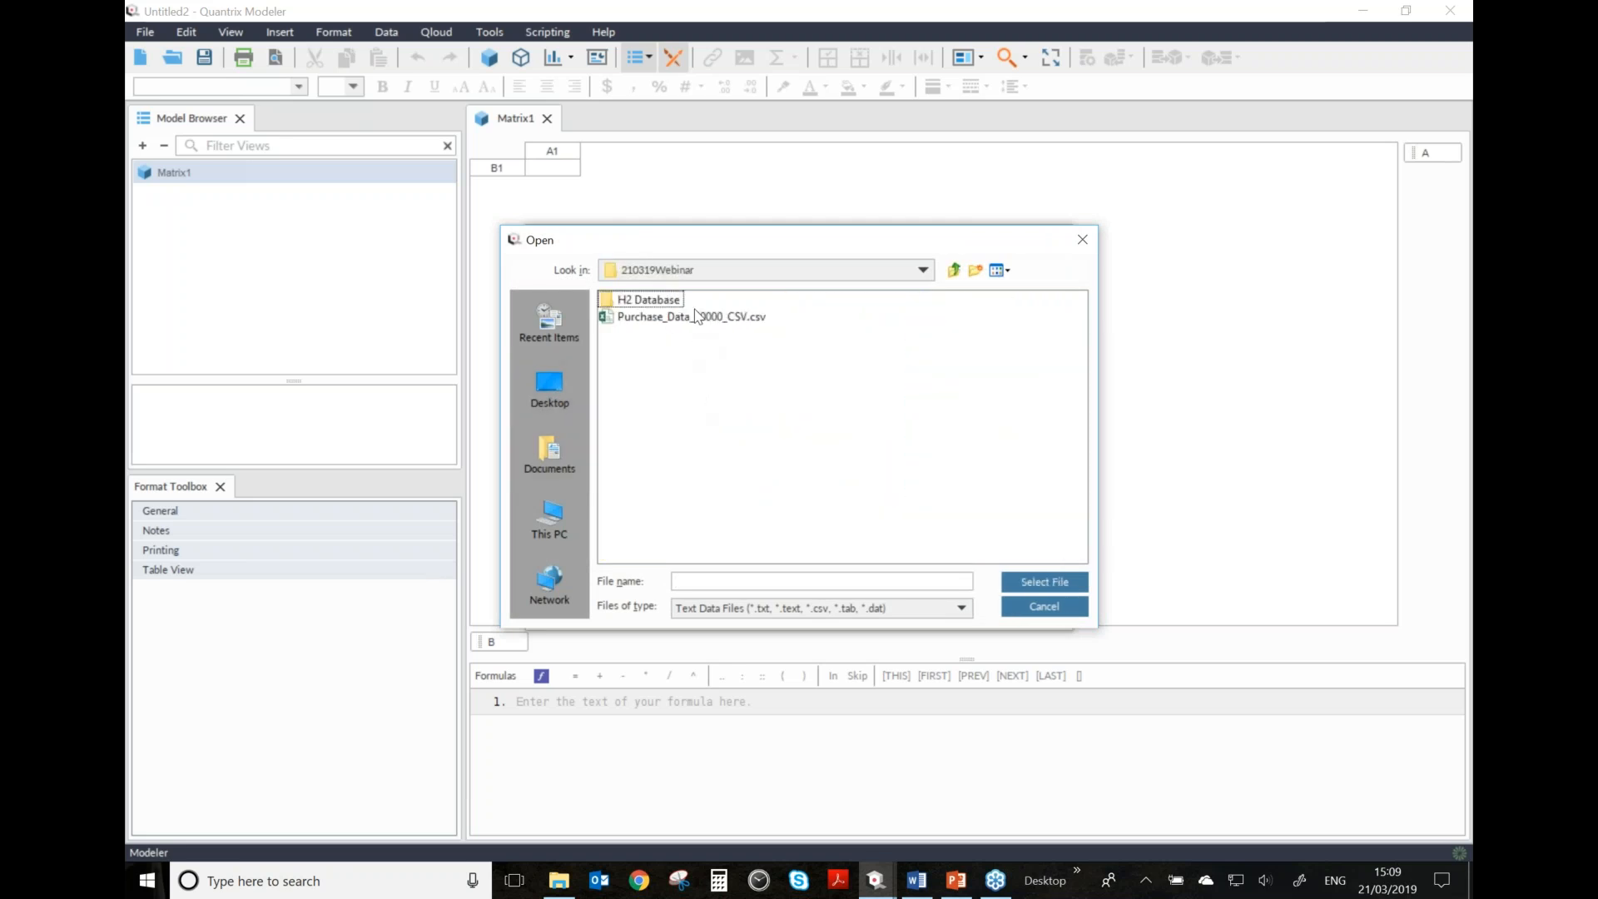
left_click(684, 318)
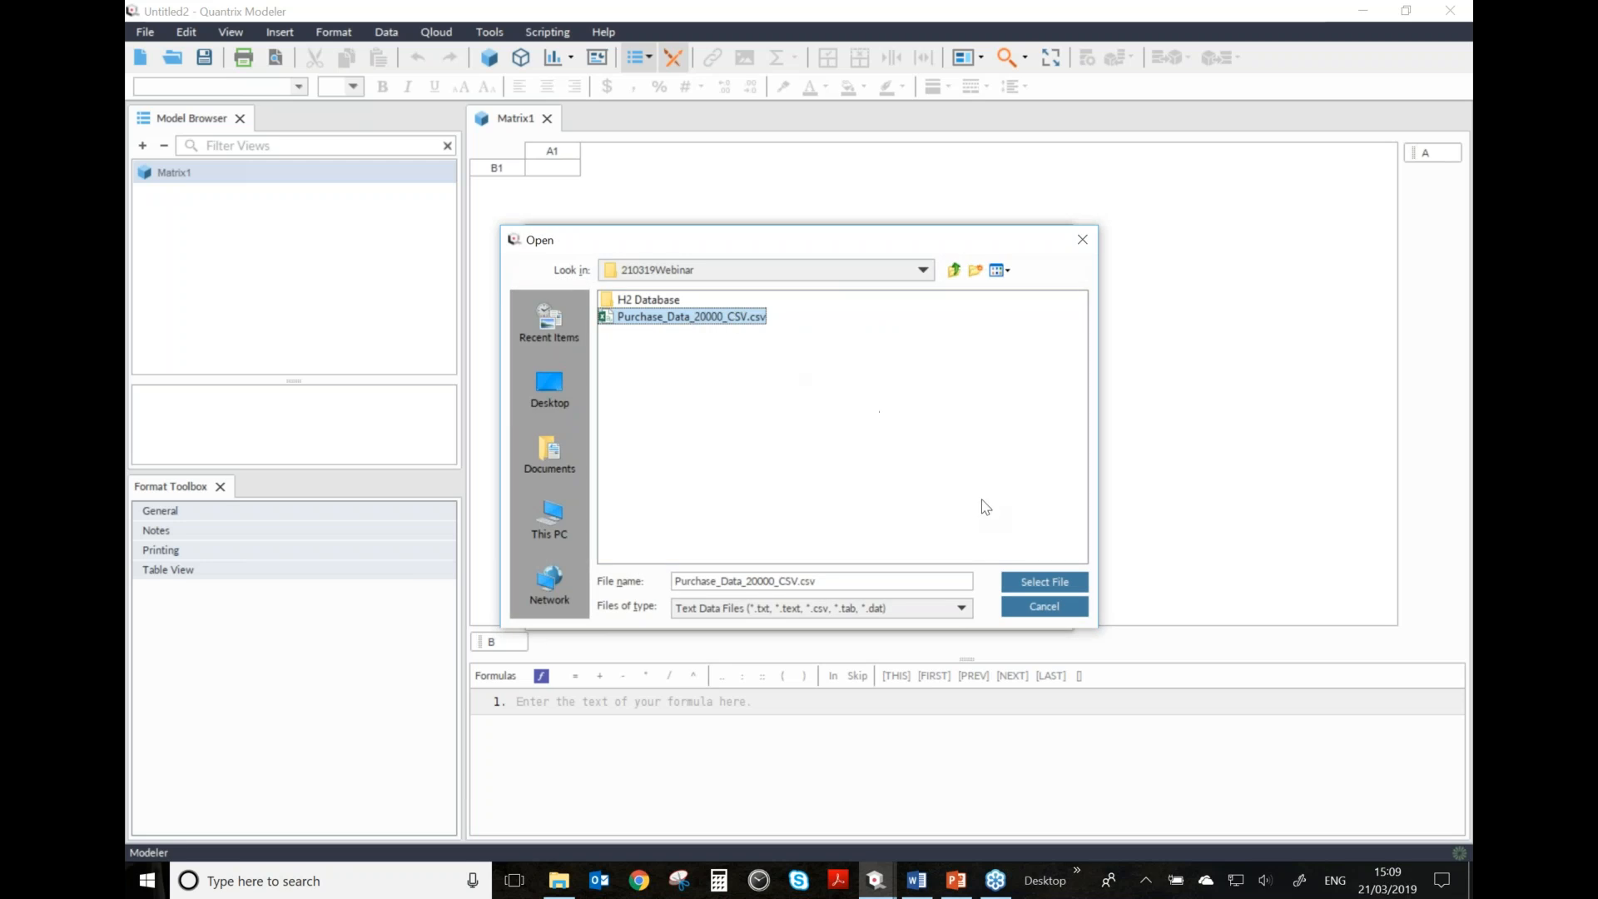
left_click(1036, 585)
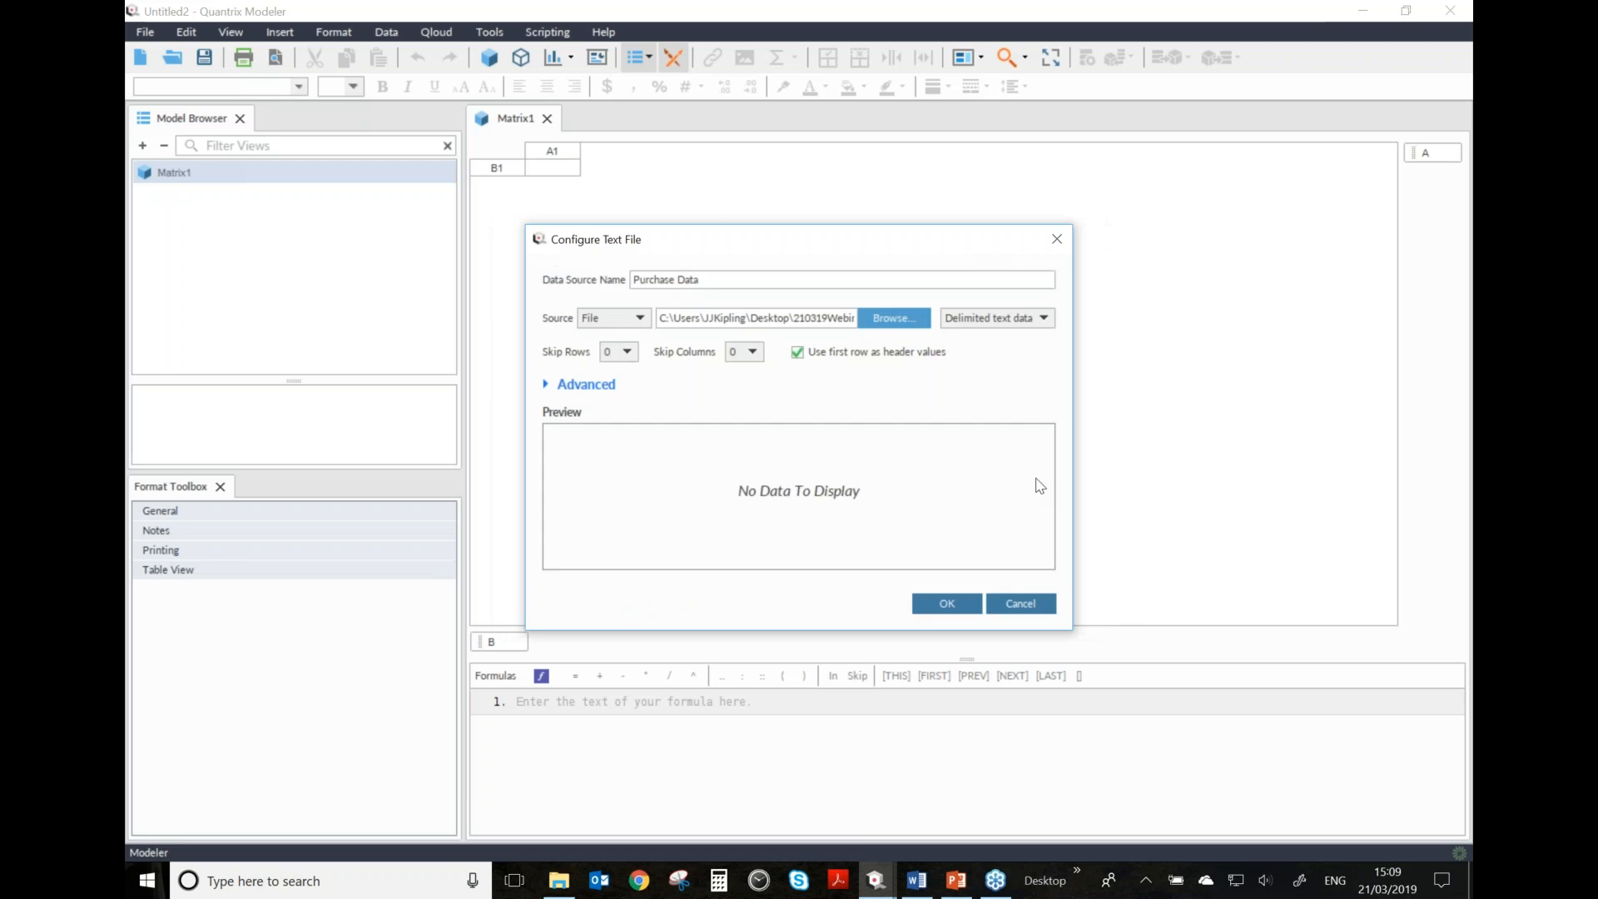
- Try the Fixed width data format for the source file and return it to Delimited text data
left_click(1045, 320)
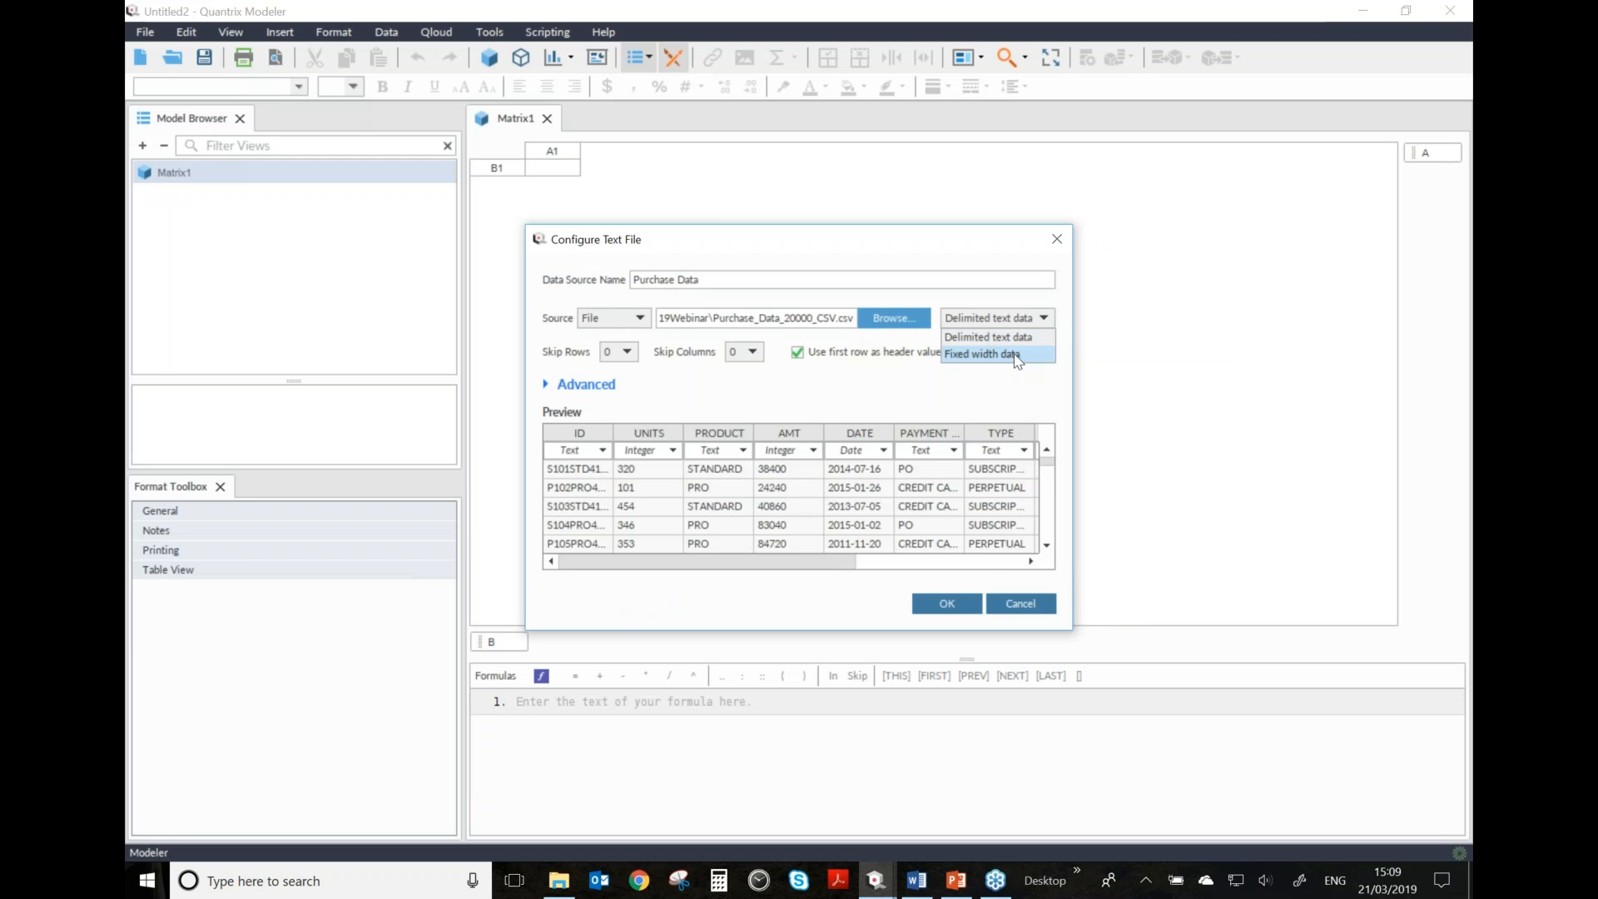
left_click(1017, 360)
left_click(1005, 318)
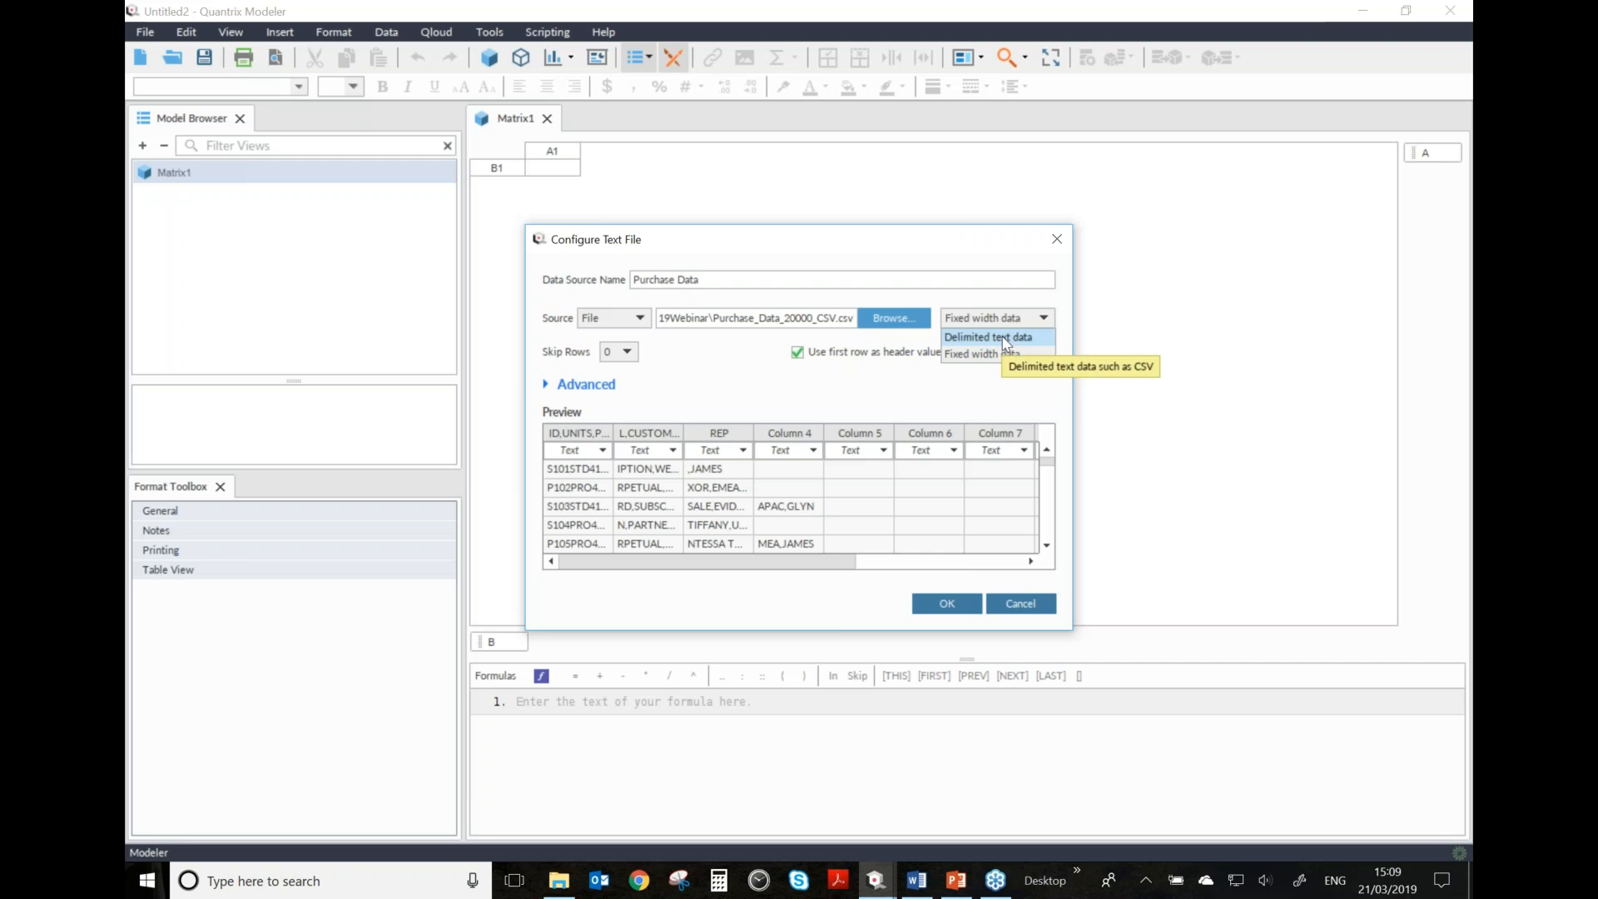
left_click(1005, 338)
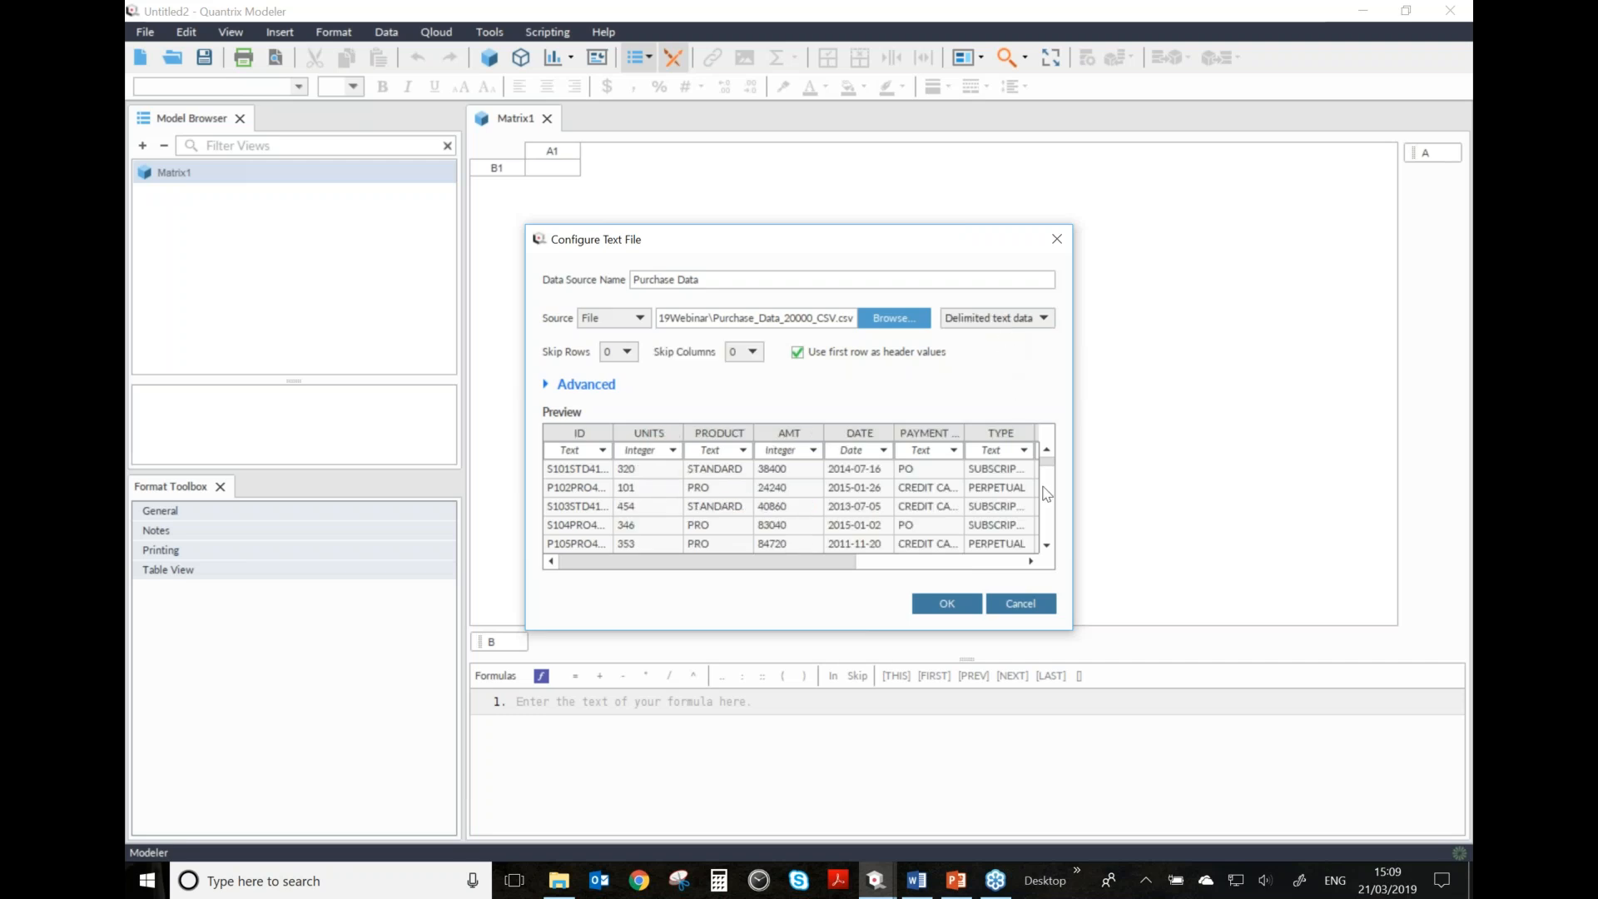
- Enlarge the text file configuration window and examine the data preview and the advanced delimiter settings
left_click_drag(880, 243, 750, 124)
left_click_drag(934, 505, 1264, 706)
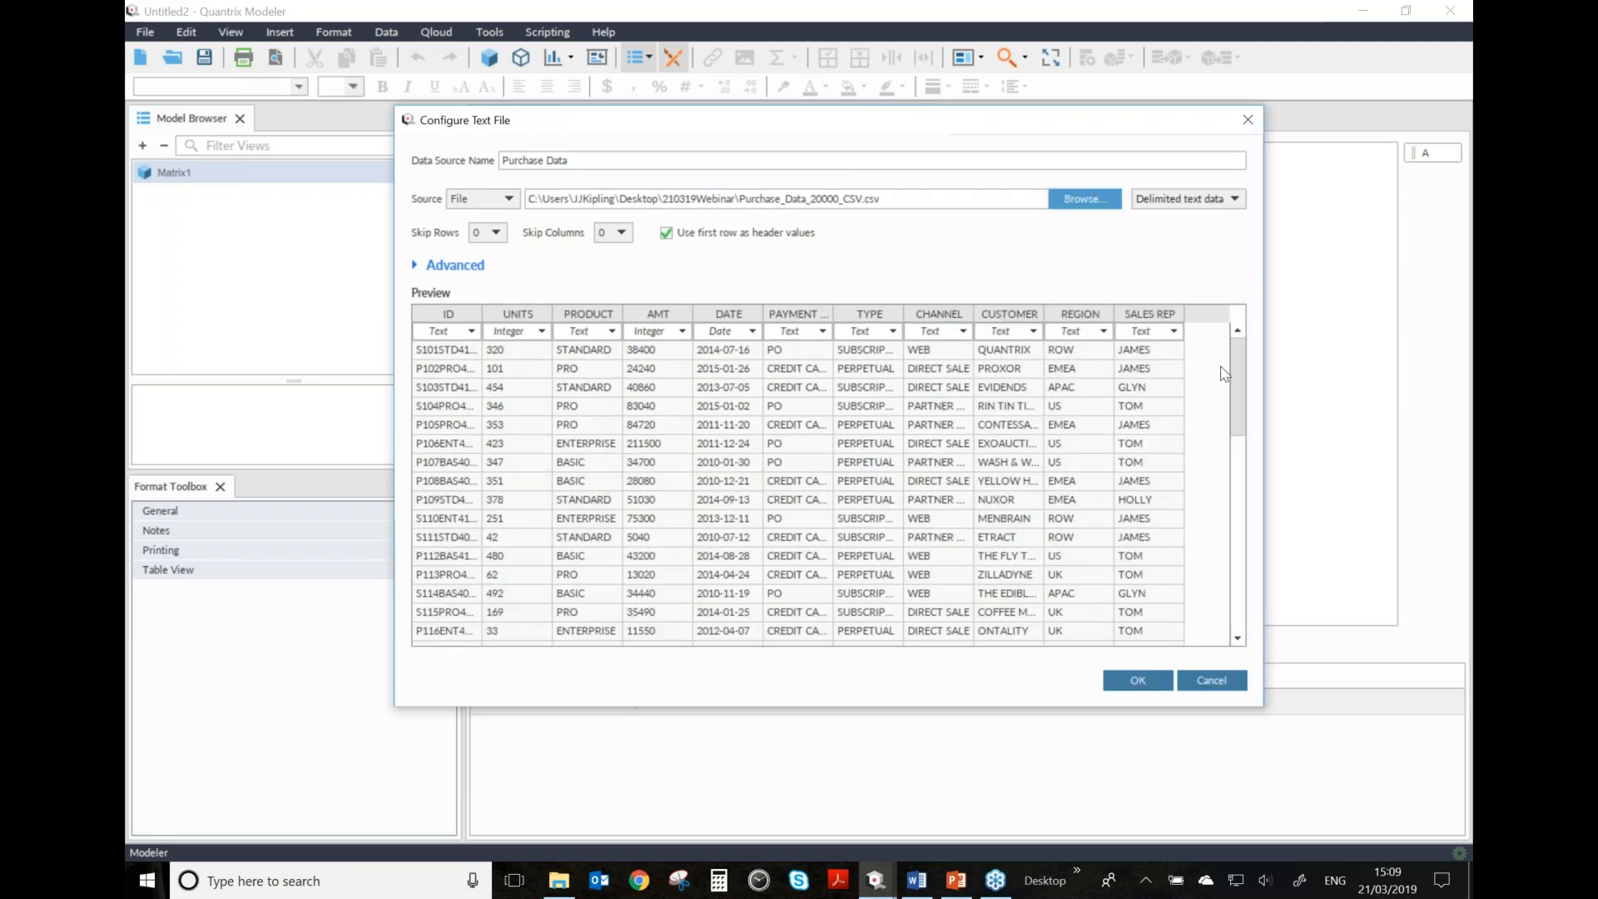
left_click_drag(1238, 424, 1238, 442)
left_click(414, 265)
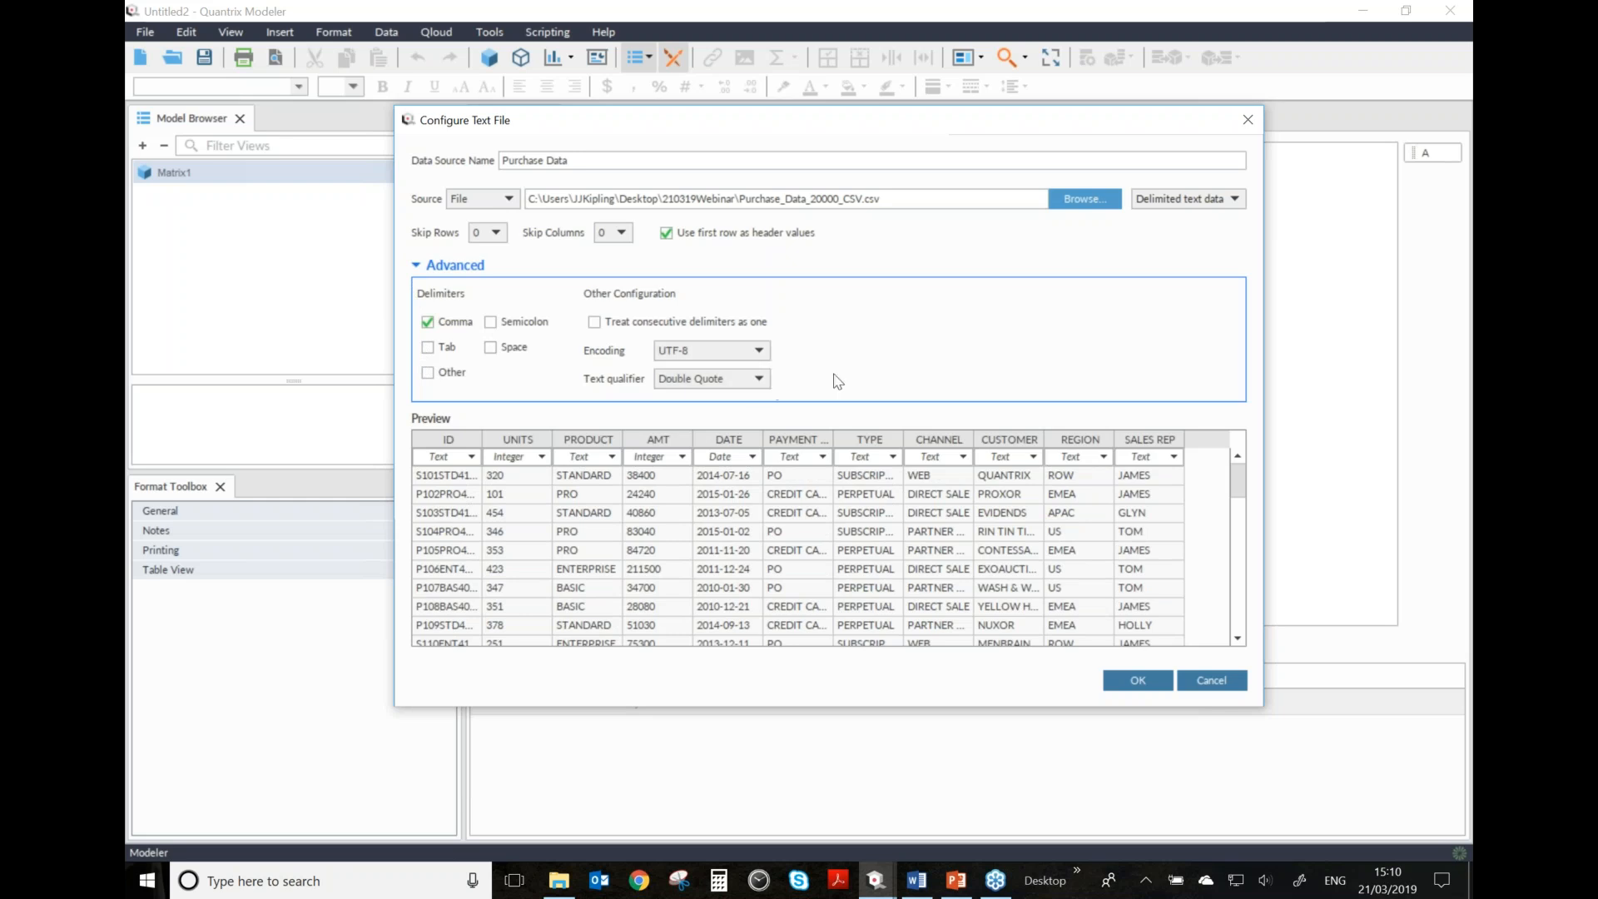
left_click(416, 265)
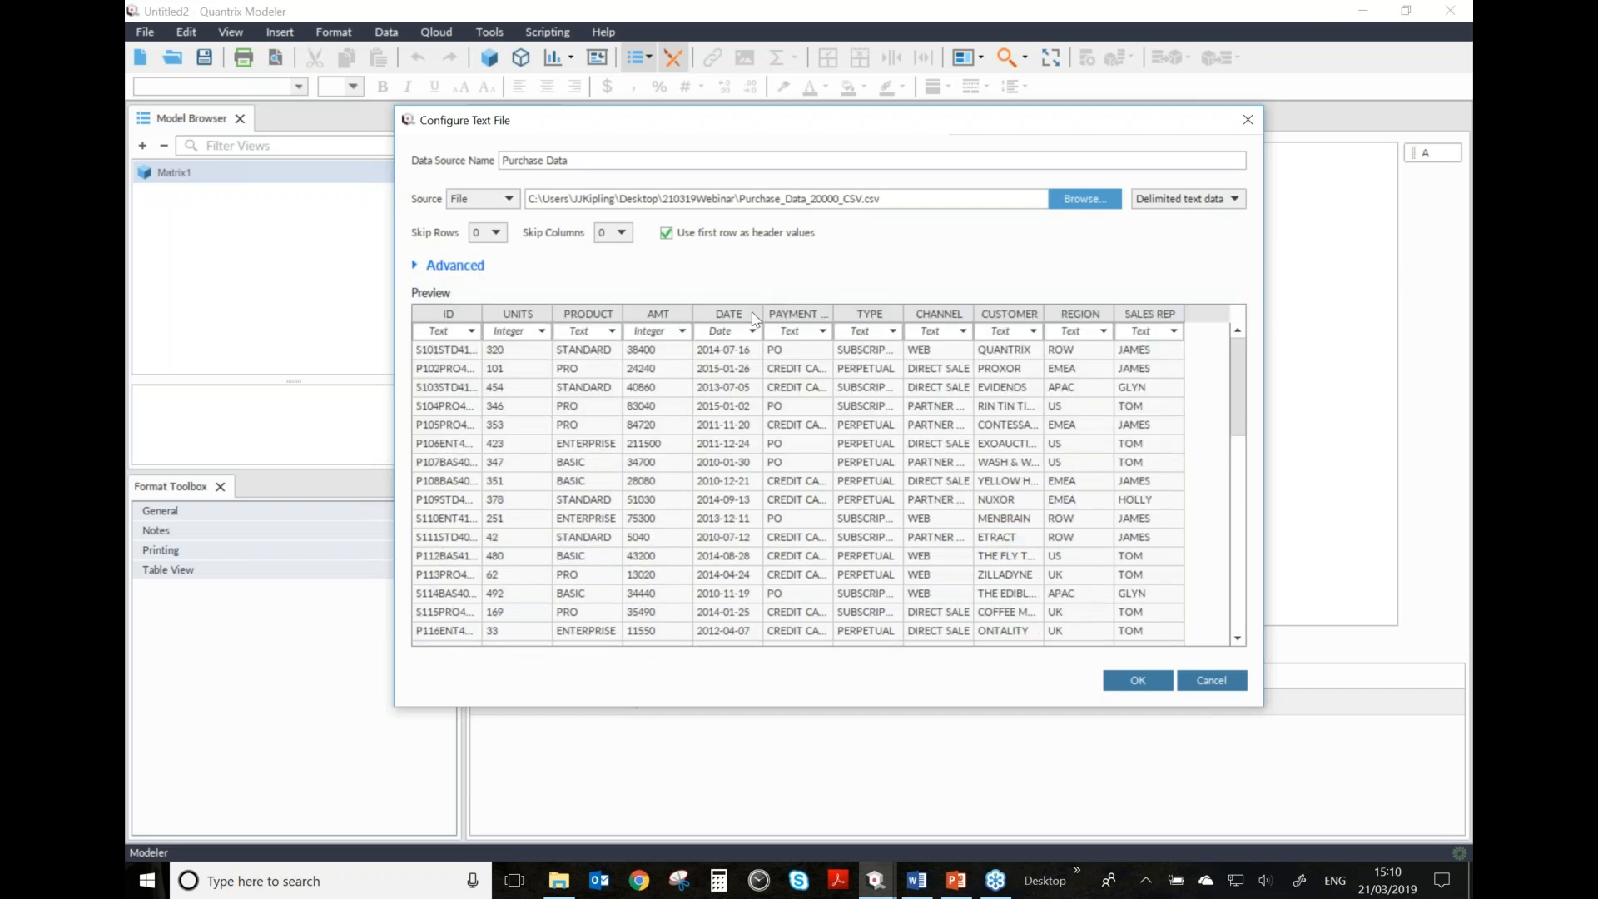
- Rename the AMT column in the import preview as Contract Amount
left_click(670, 321)
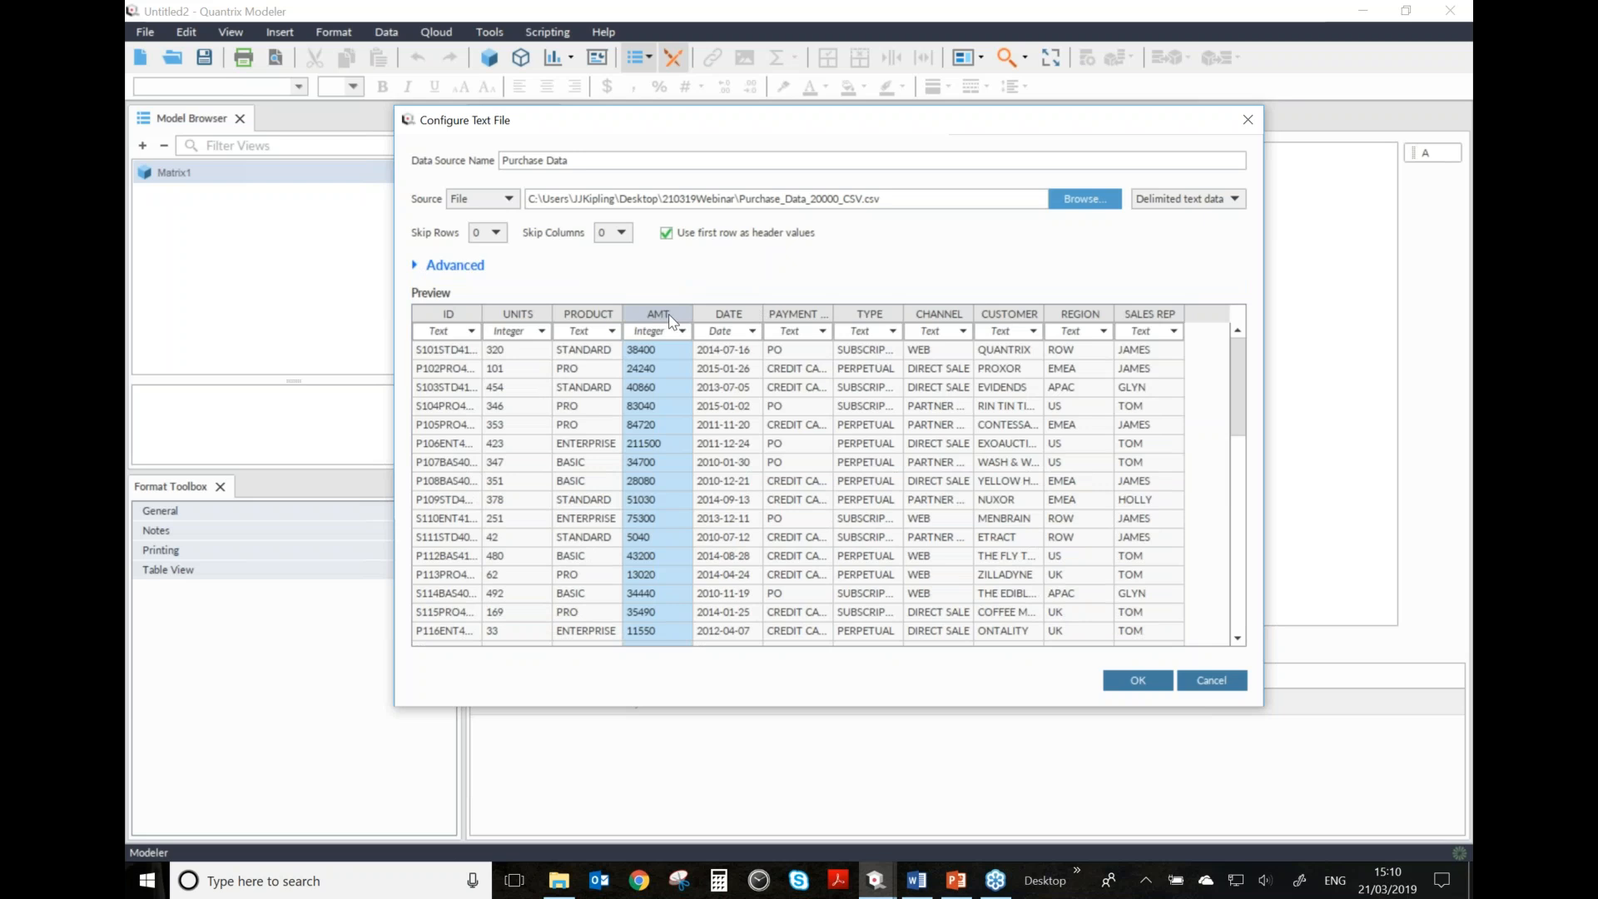
left_click(676, 314)
type("Contract Amo")
key("BackSpace")
key("BackSpace")
key("Return")
- Rename the DATE column in the import preview as Purchase Date and widen the Contract Amount column
double_click(735, 316)
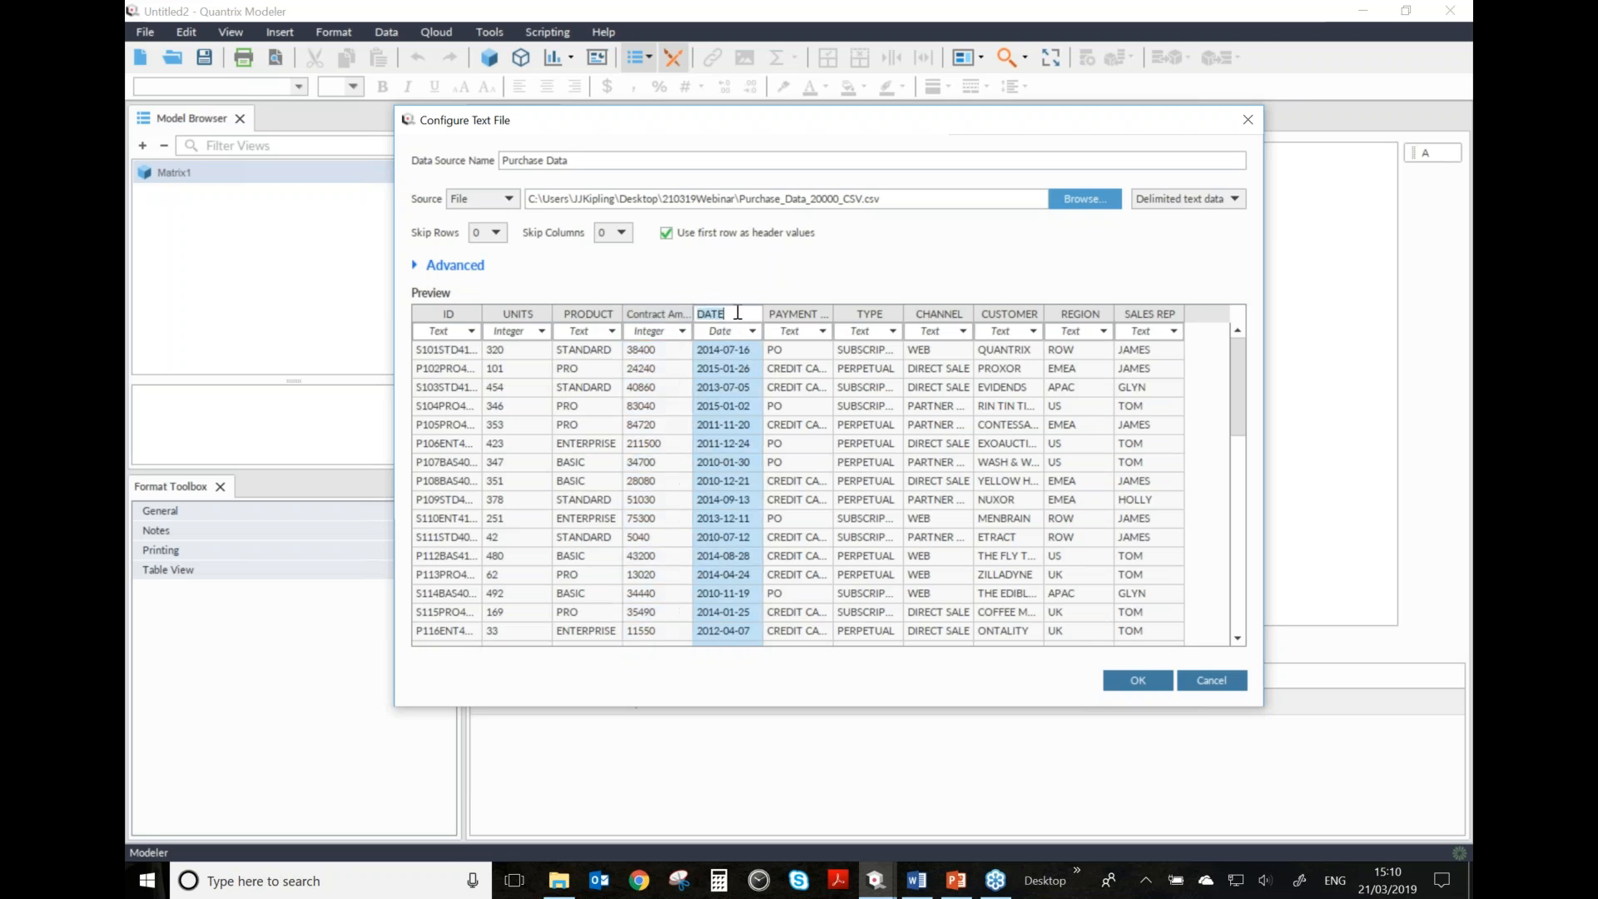
type("Purchase Date")
key("Return")
left_click_drag(692, 315, 731, 406)
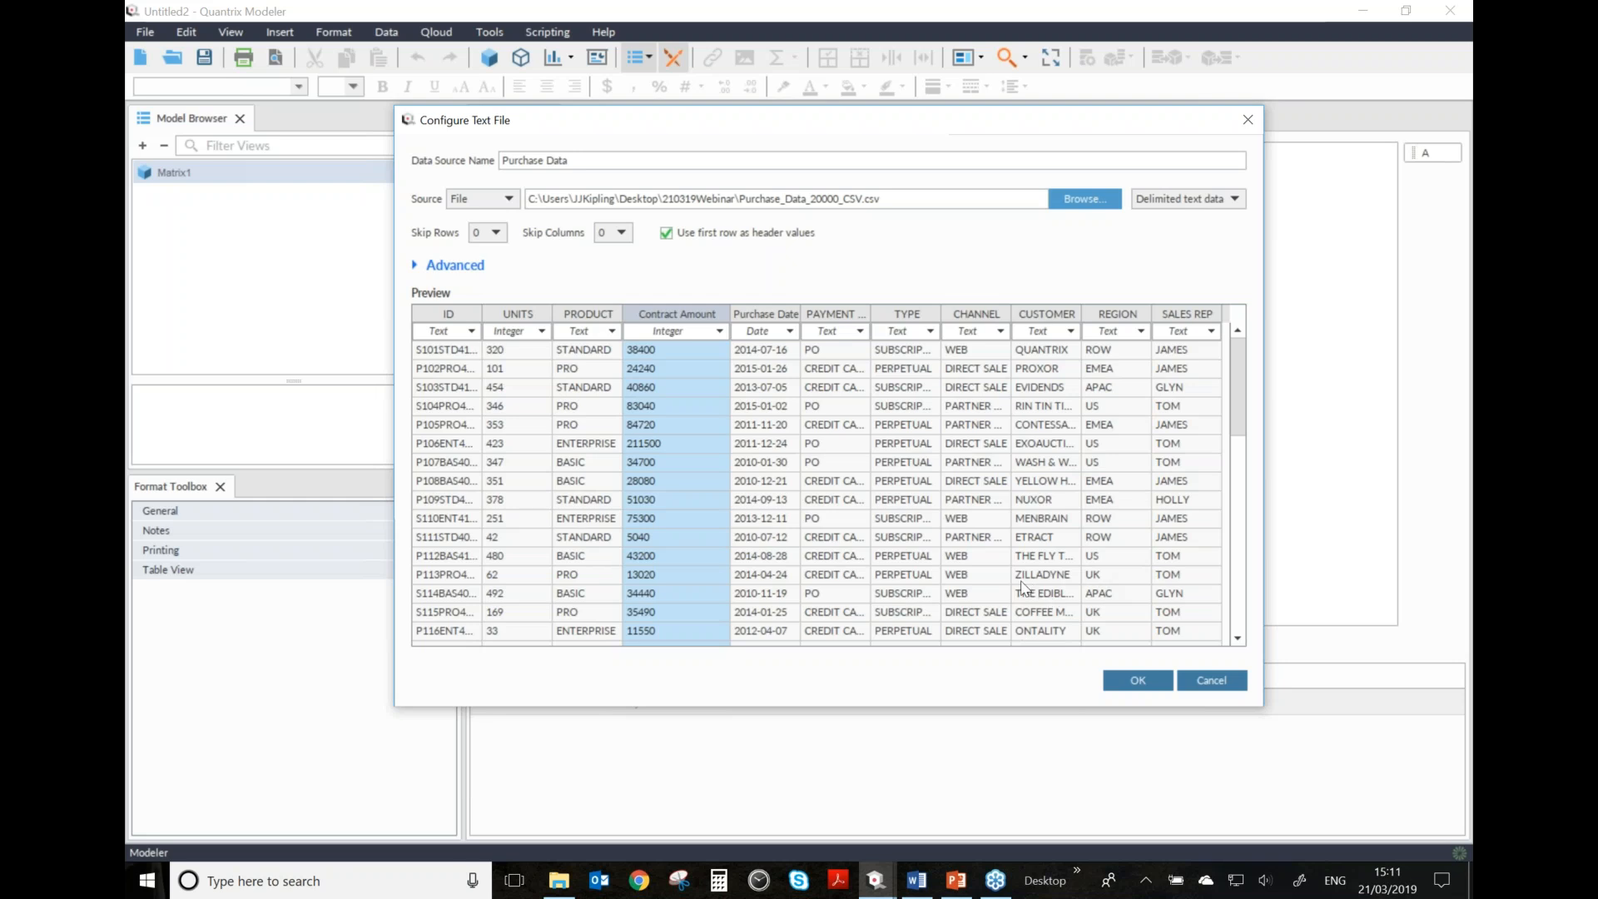
- Confirm the text file configuration and narrow the model browser to give the data import matrix more room
left_click(1137, 686)
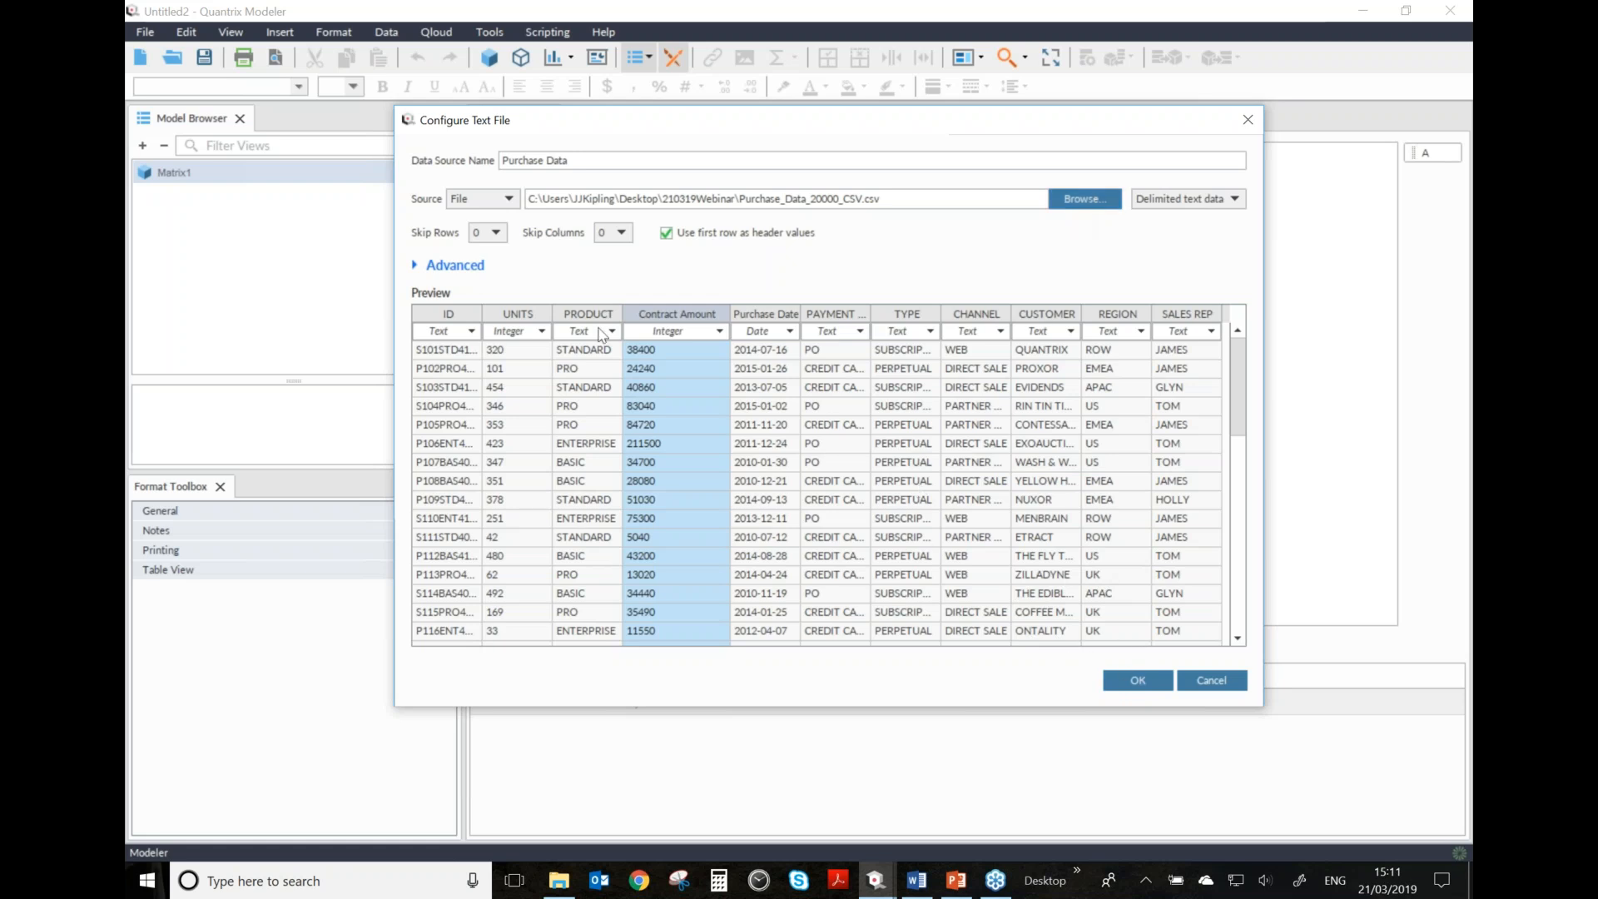
left_click(1145, 684)
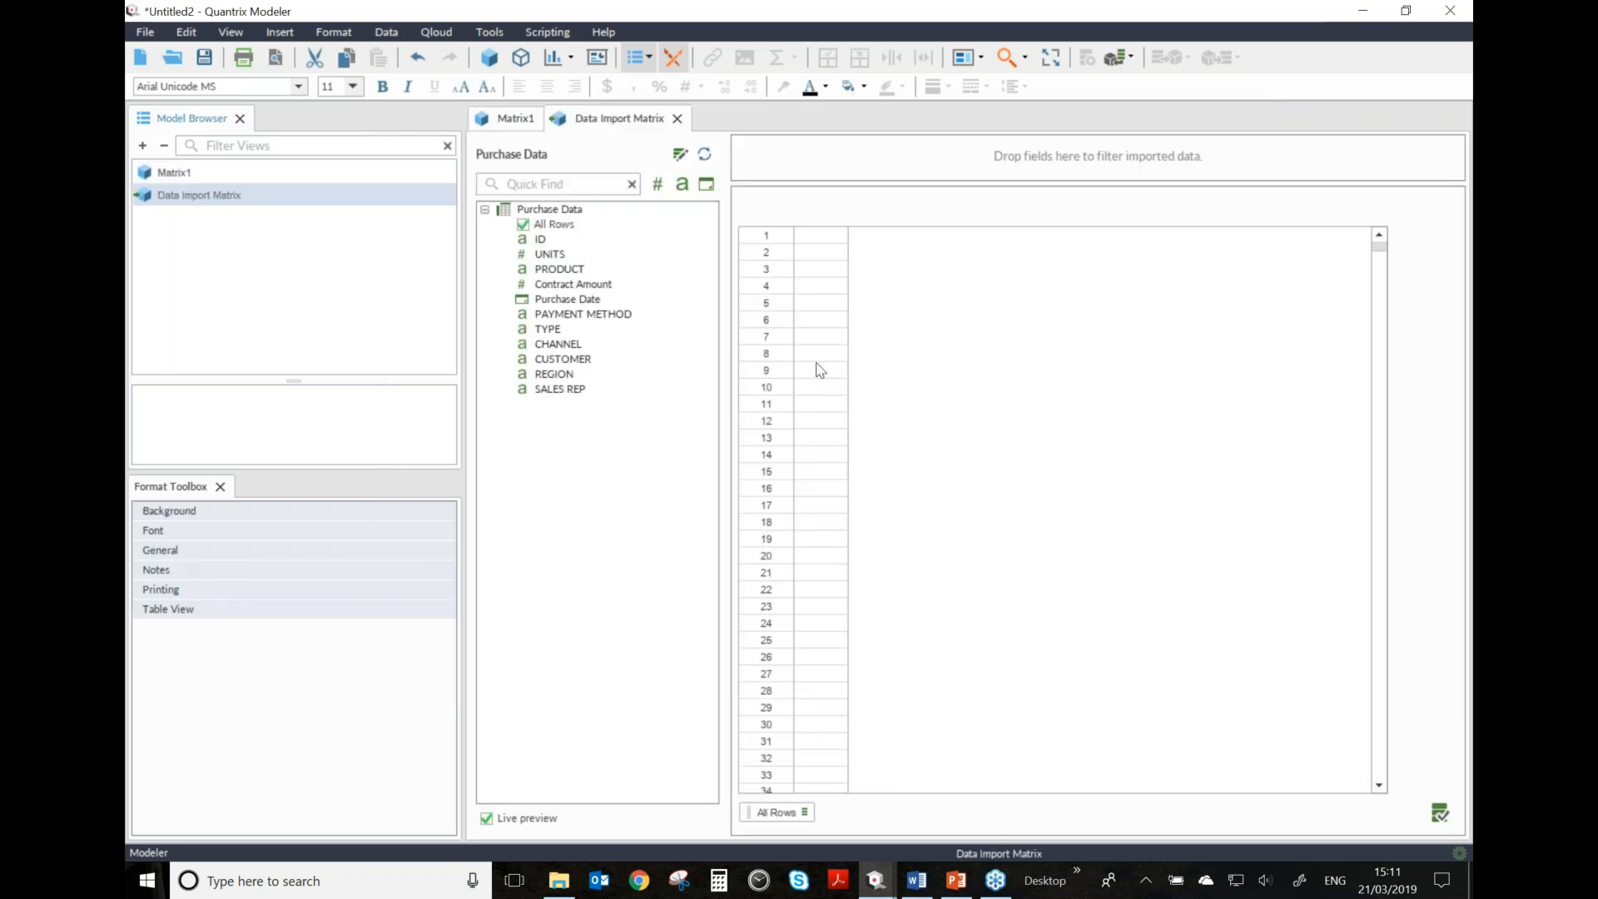
left_click_drag(467, 312, 329, 300)
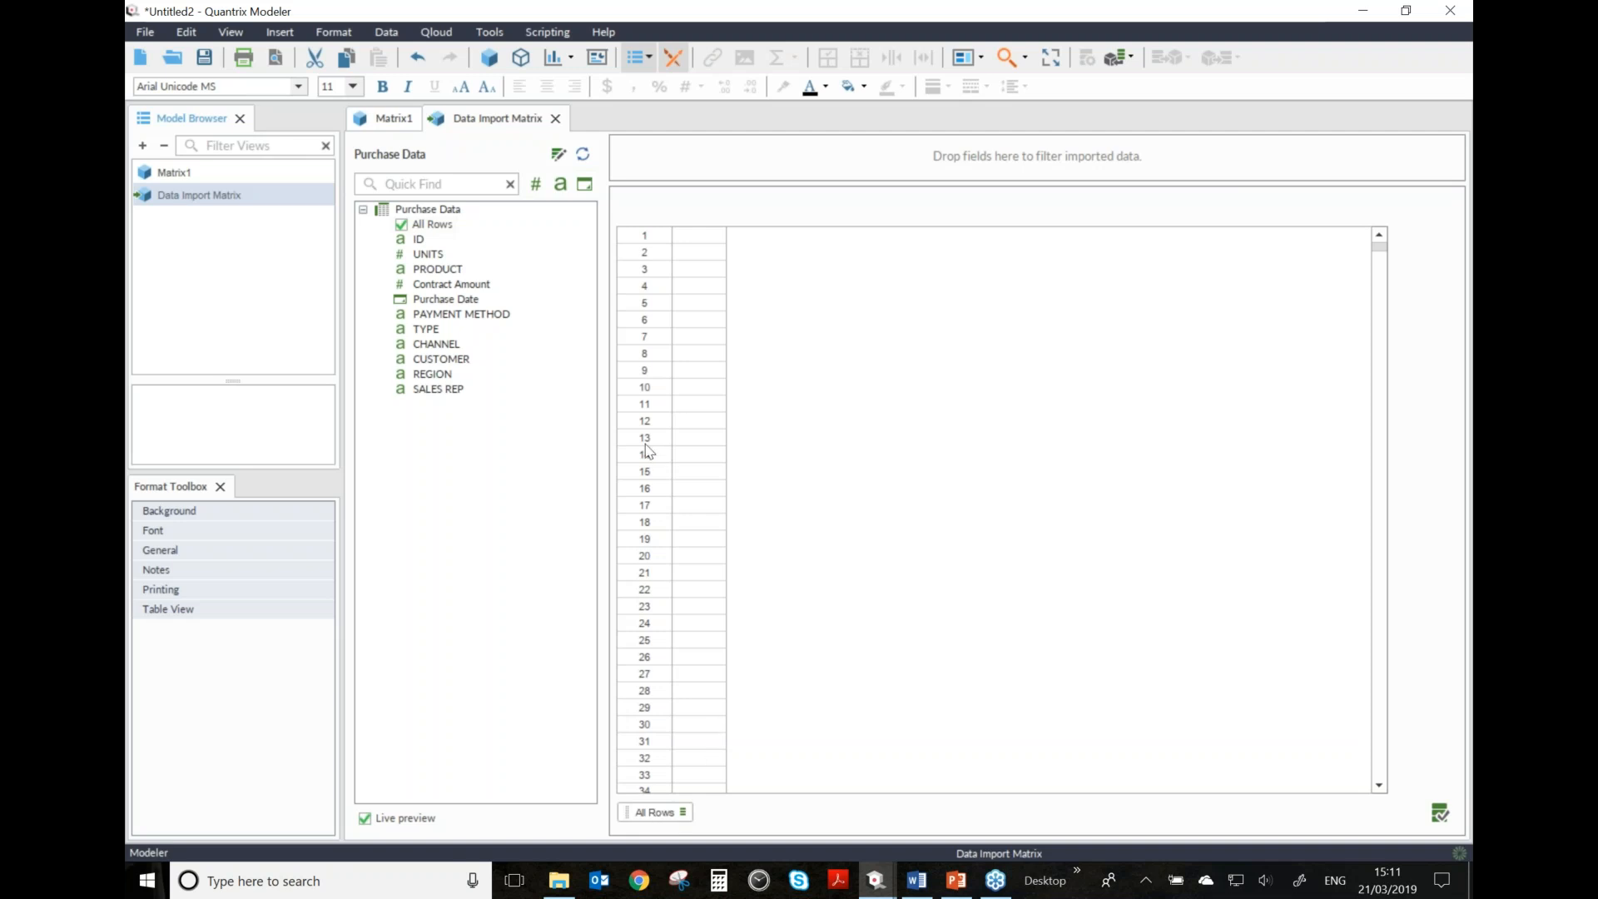
- Add the UNITS and PRODUCT fields as adjacent columns in the data import matrix
left_click(429, 255)
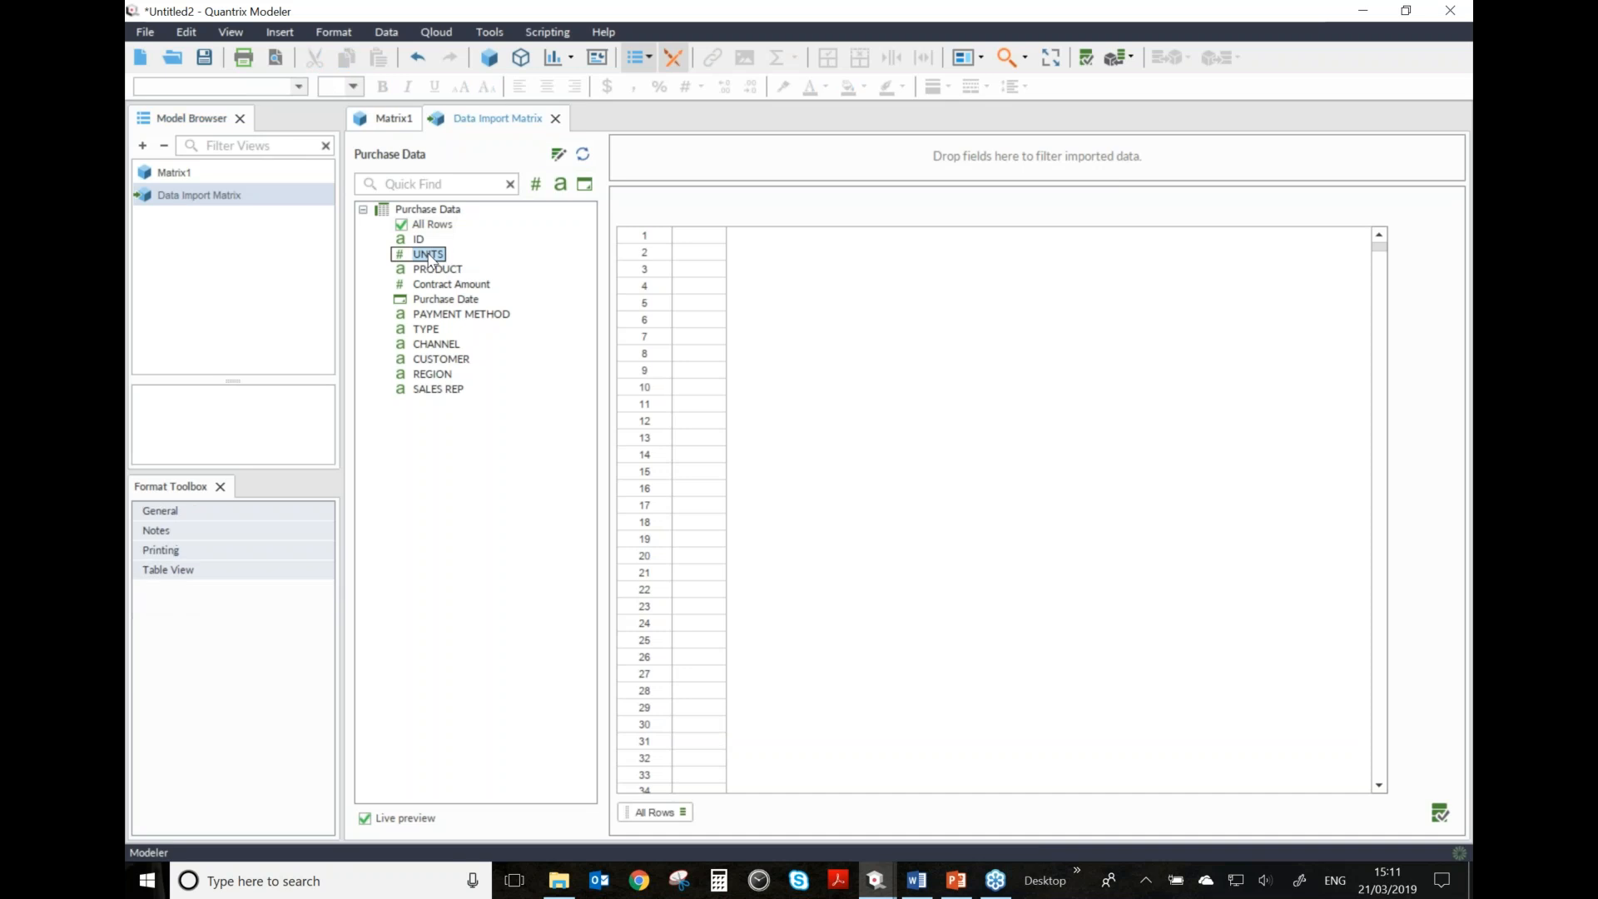
left_click_drag(428, 258, 706, 313)
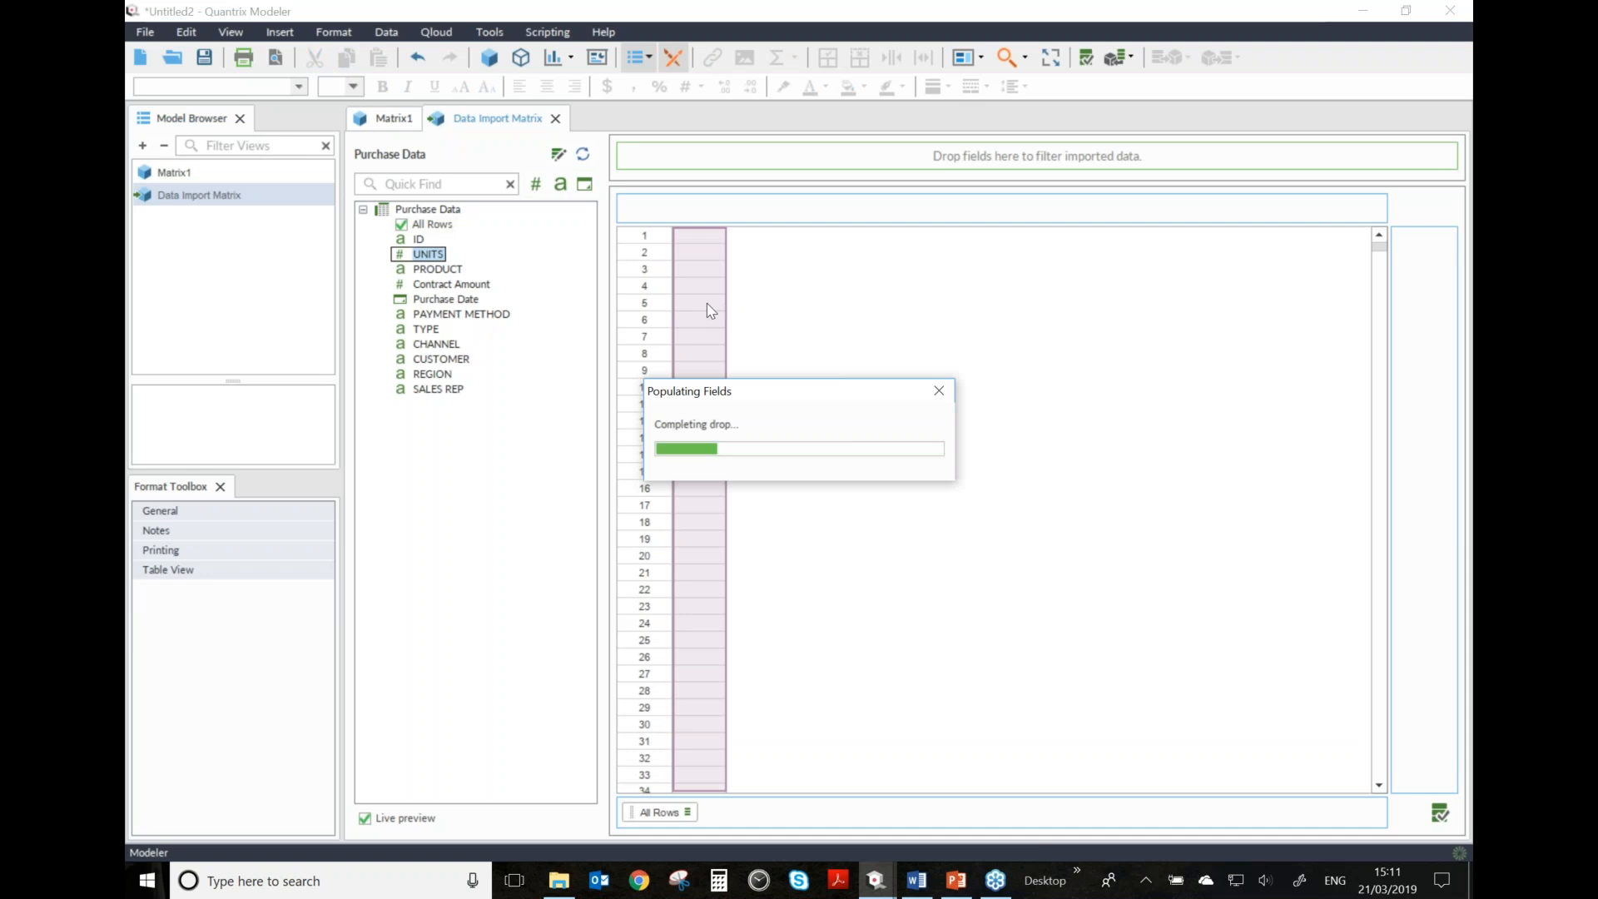
scroll(1011, 366, "down", 18)
scroll(1011, 366, "up", 17)
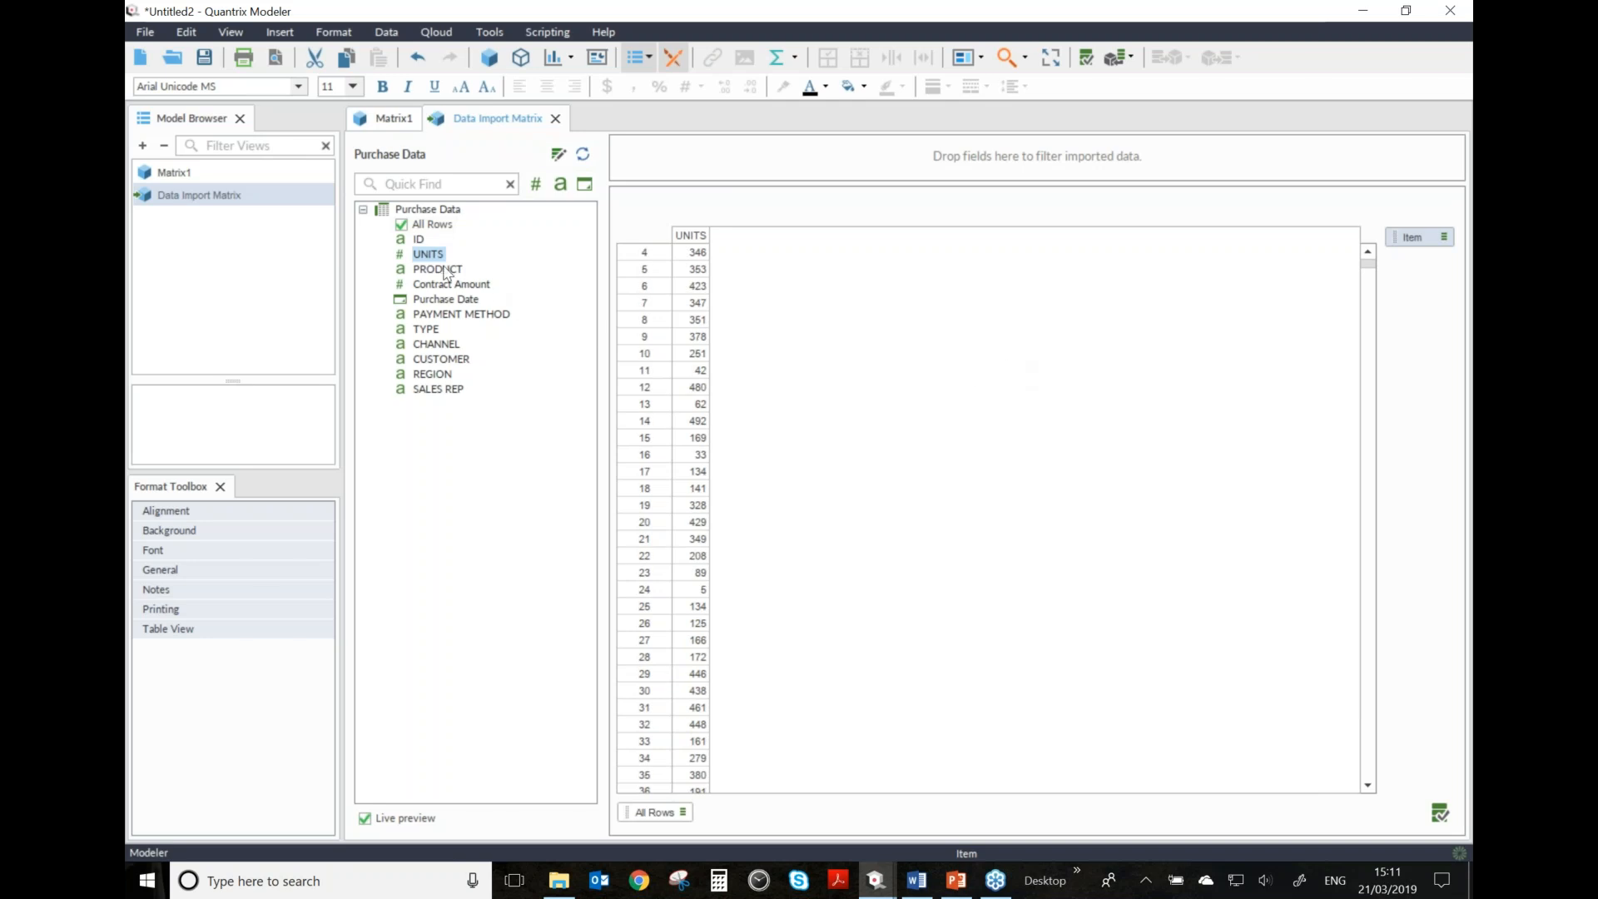
left_click_drag(437, 276, 724, 299)
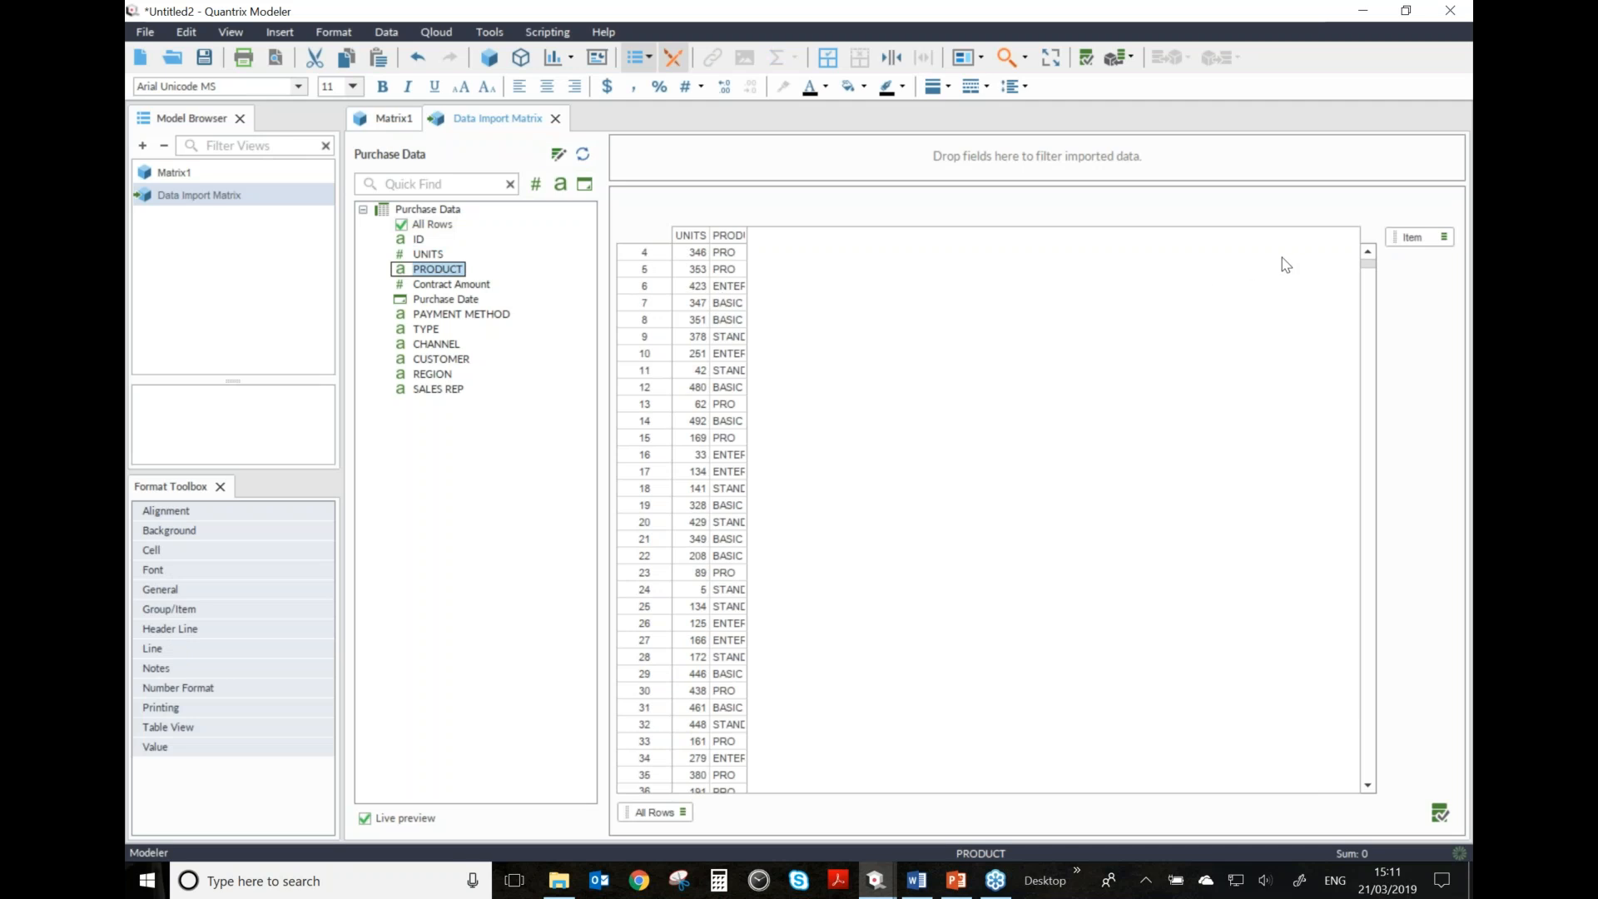
- Add the Contract Amount and Purchase Date fields together to the import matrix, between UNITS and PRODUCT
left_click(452, 302)
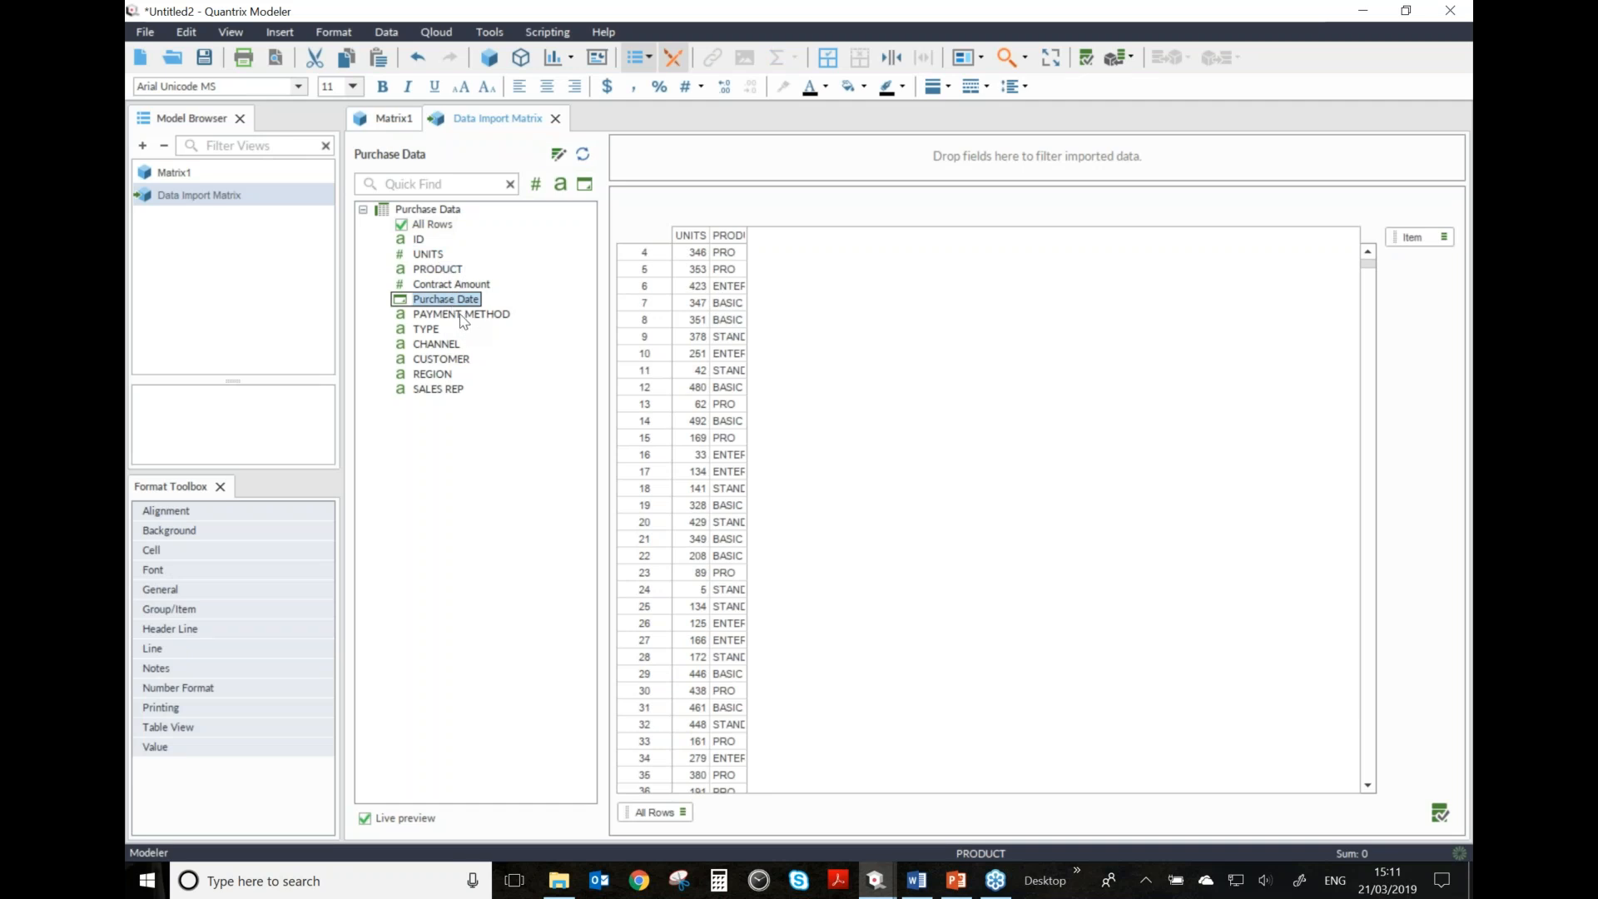
left_click(459, 287)
left_click(463, 300, "ctrl")
mouse_move(453, 304)
left_mouse_down()
mouse_move(603, 308)
mouse_move(764, 341)
left_mouse_up()
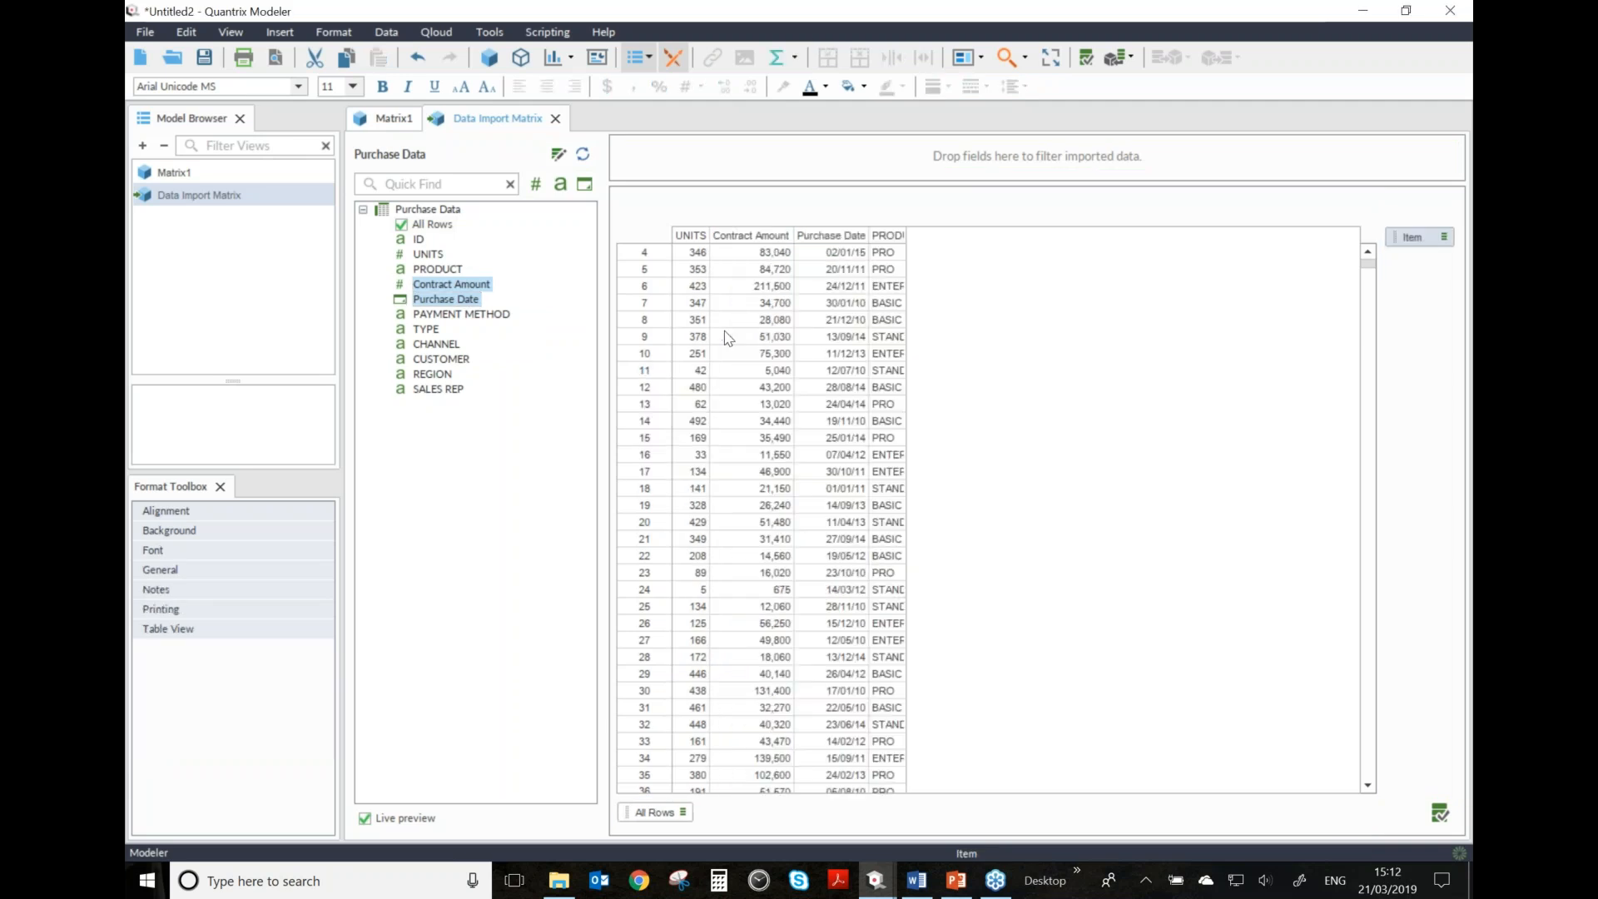
- Add all fields of the Purchase Data source at once to the import matrix, after the PRODUCT column
double_click(432, 211)
double_click(386, 215)
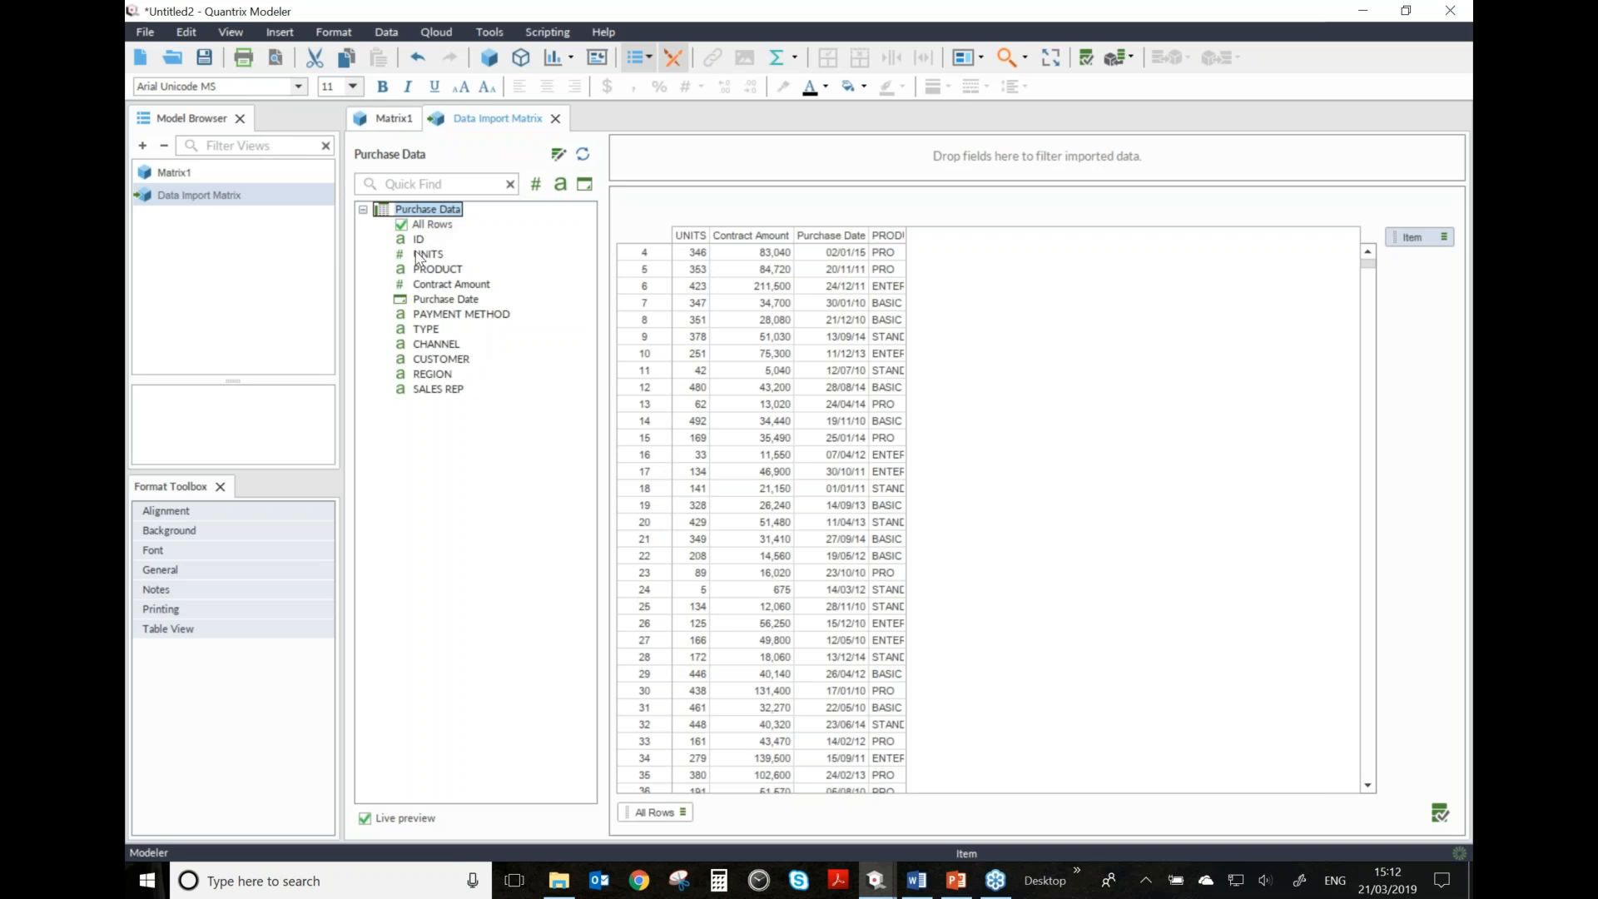
left_click_drag(385, 218, 912, 347)
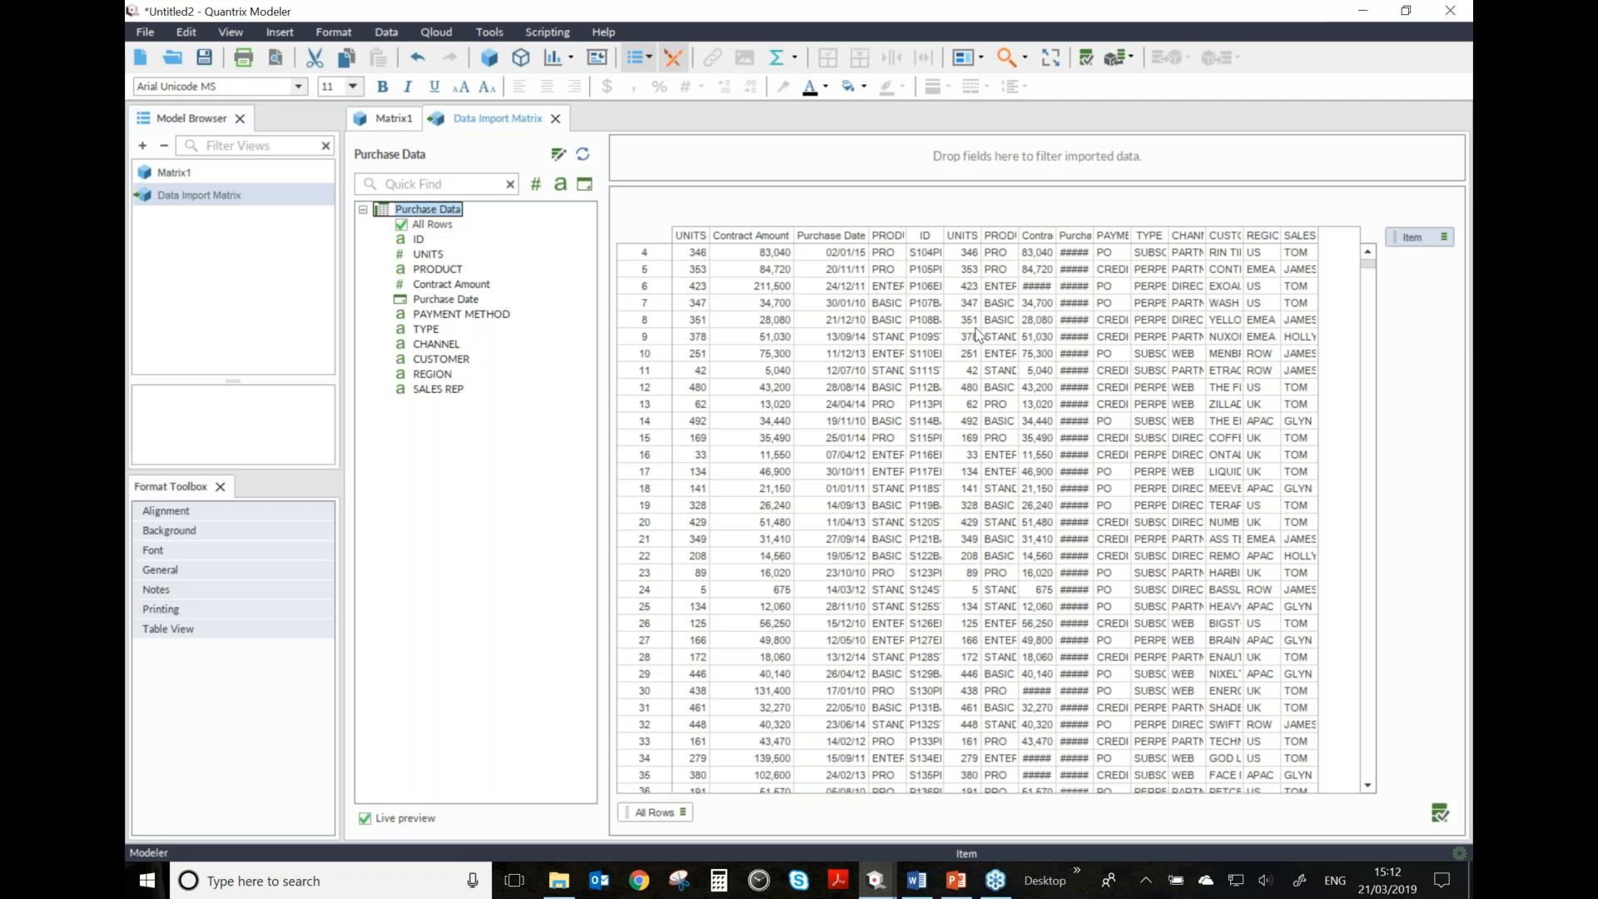
- Search the source's field list for "region" and clear the search
left_click(454, 184)
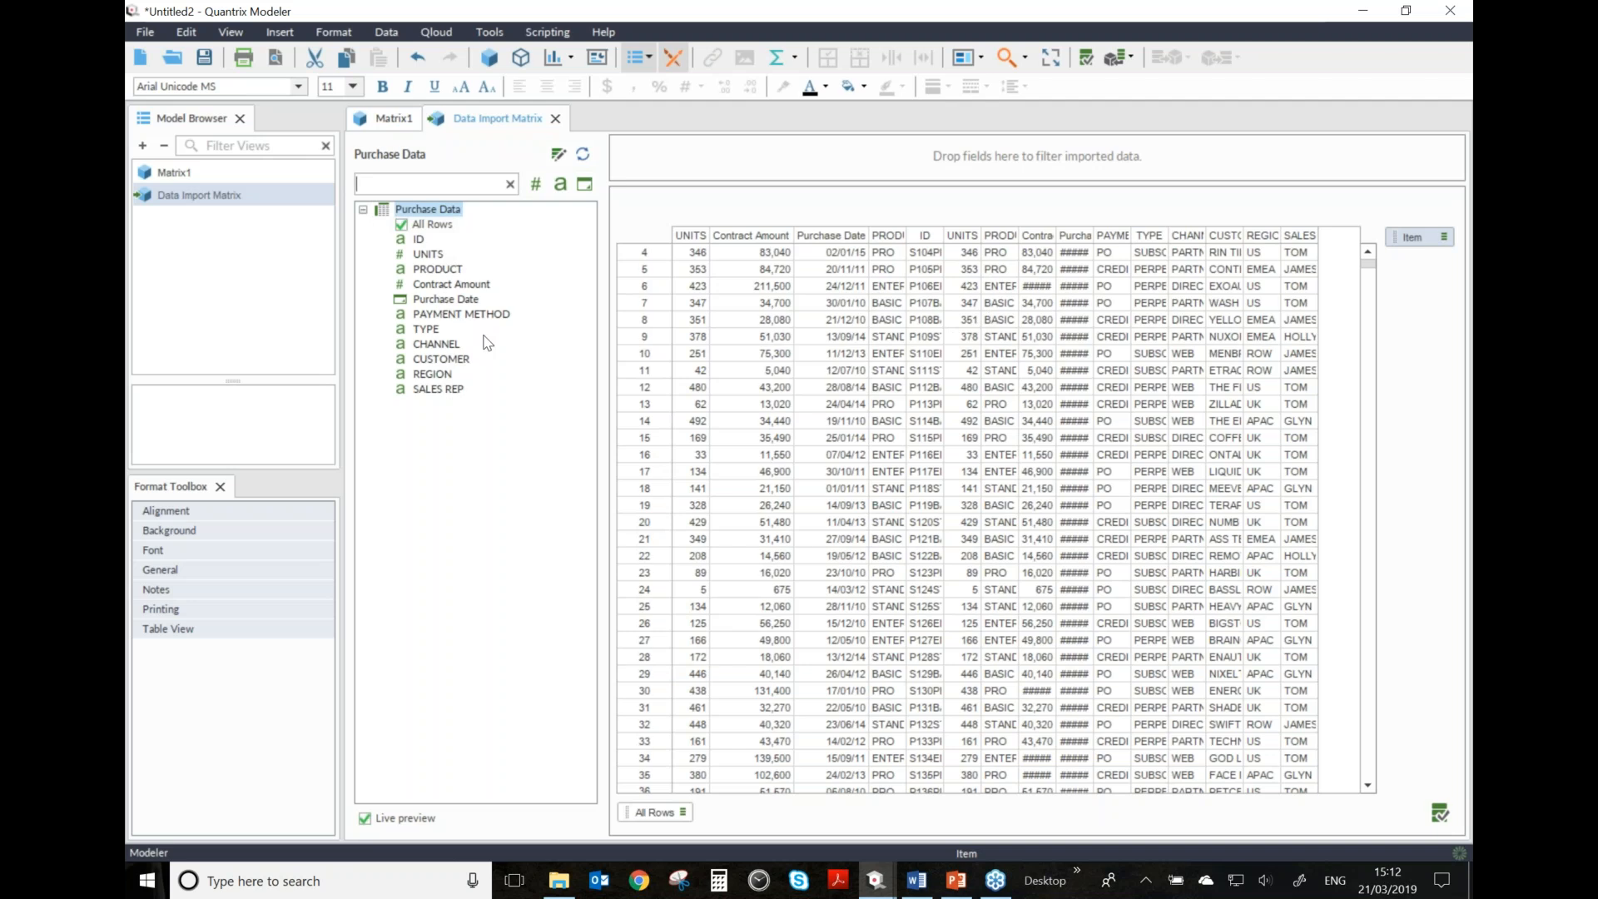
type("region")
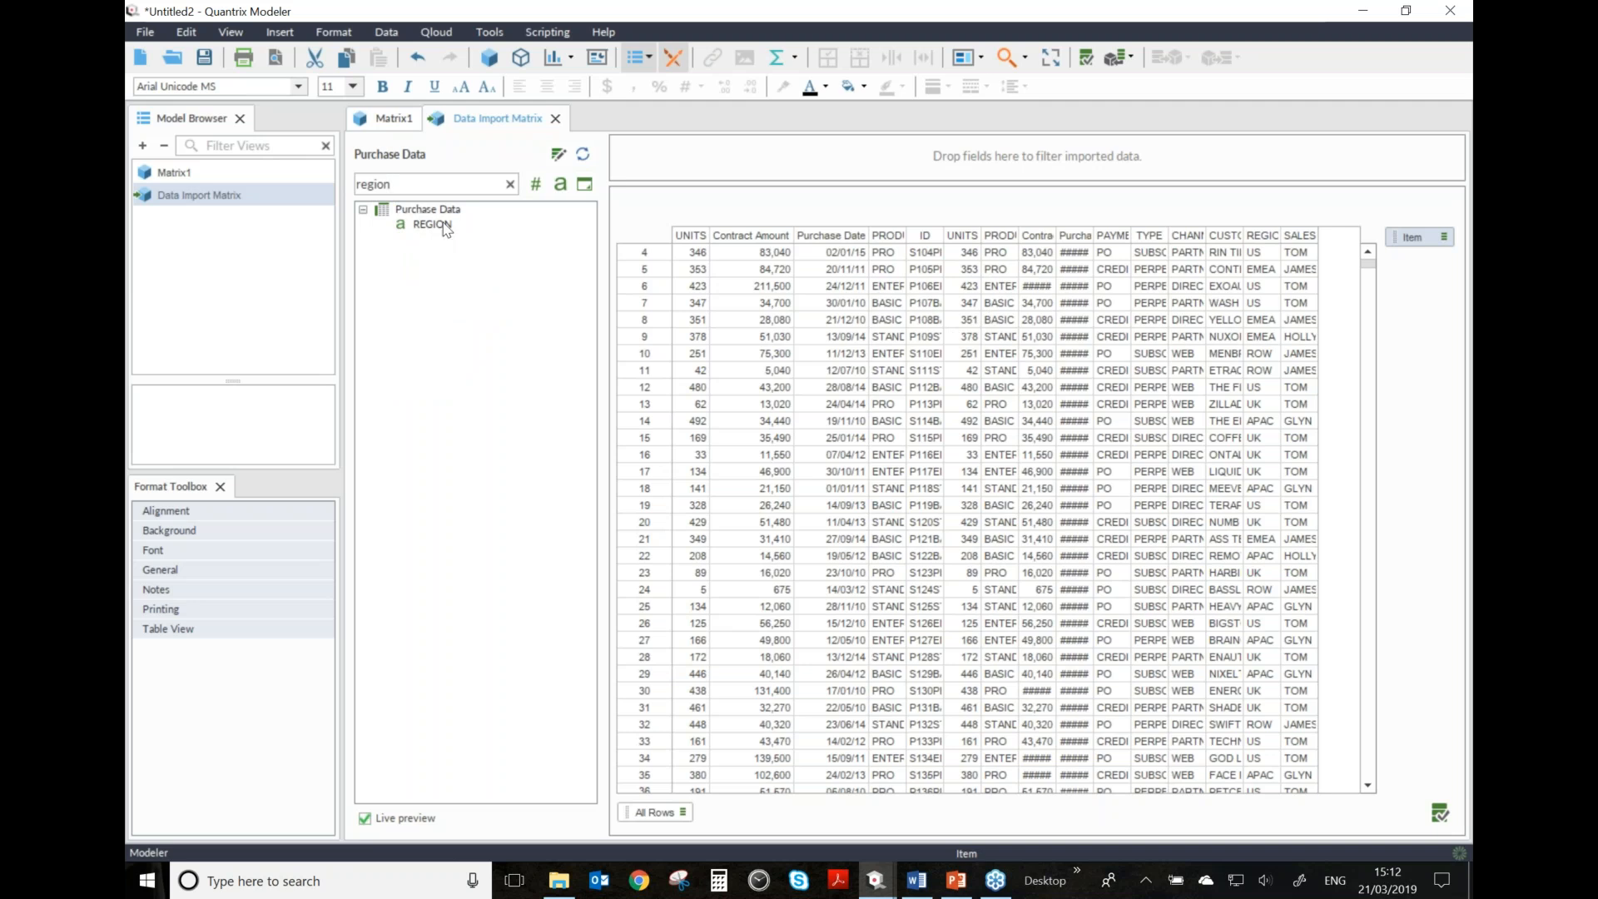
left_click(510, 184)
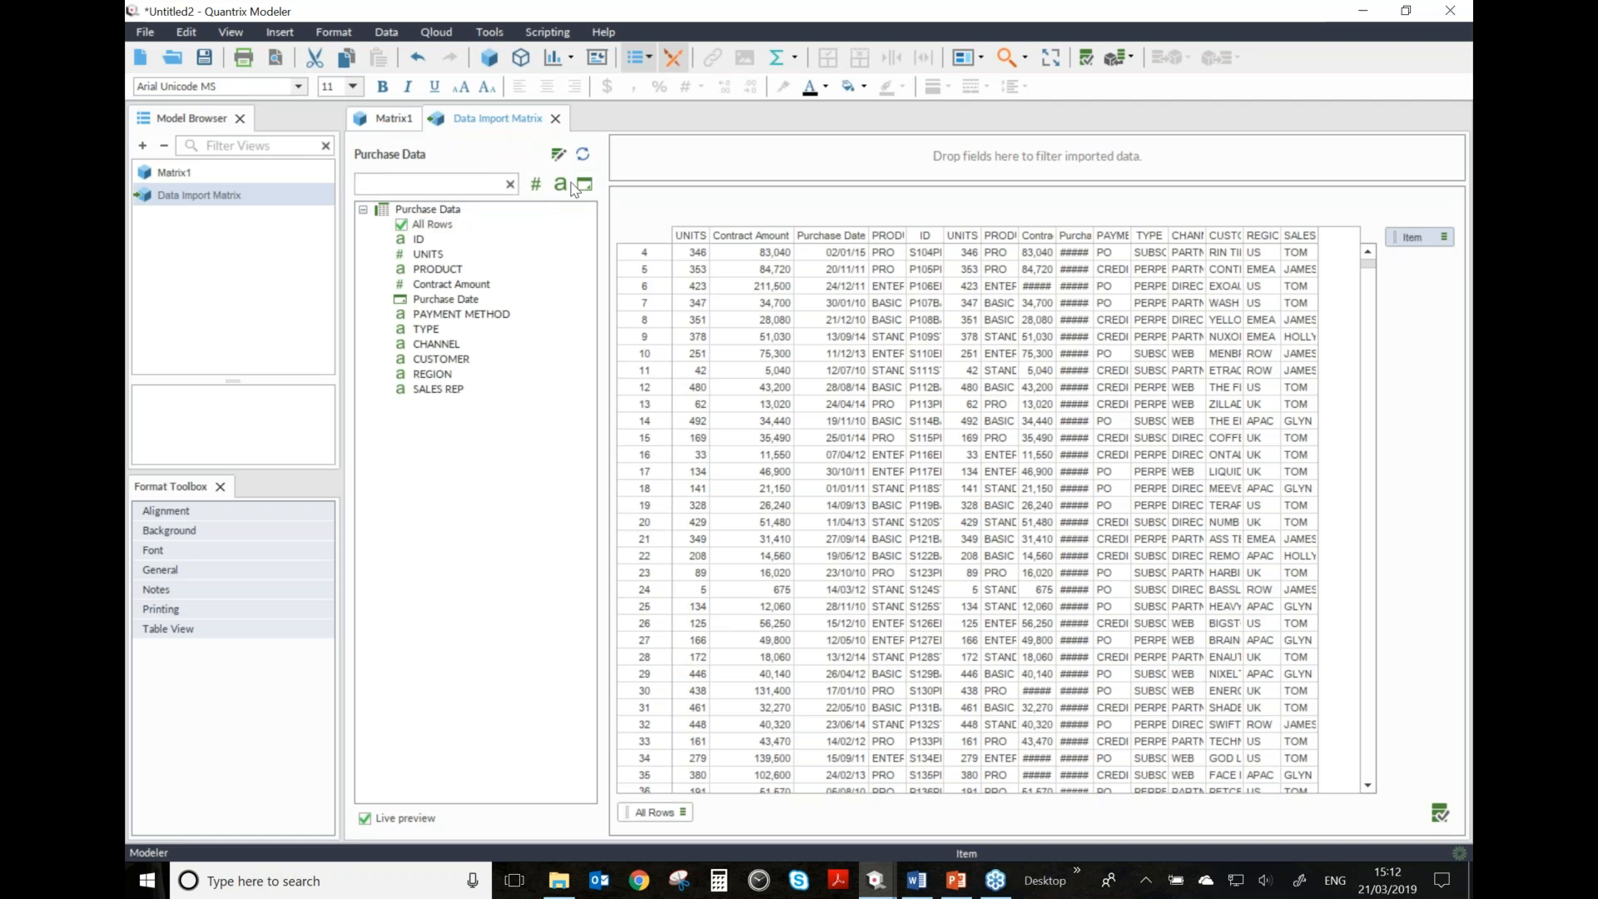
- Filter the Purchase Data field list by number, text and date type in turn, and clear the type filter
left_click(540, 190)
left_click(563, 188)
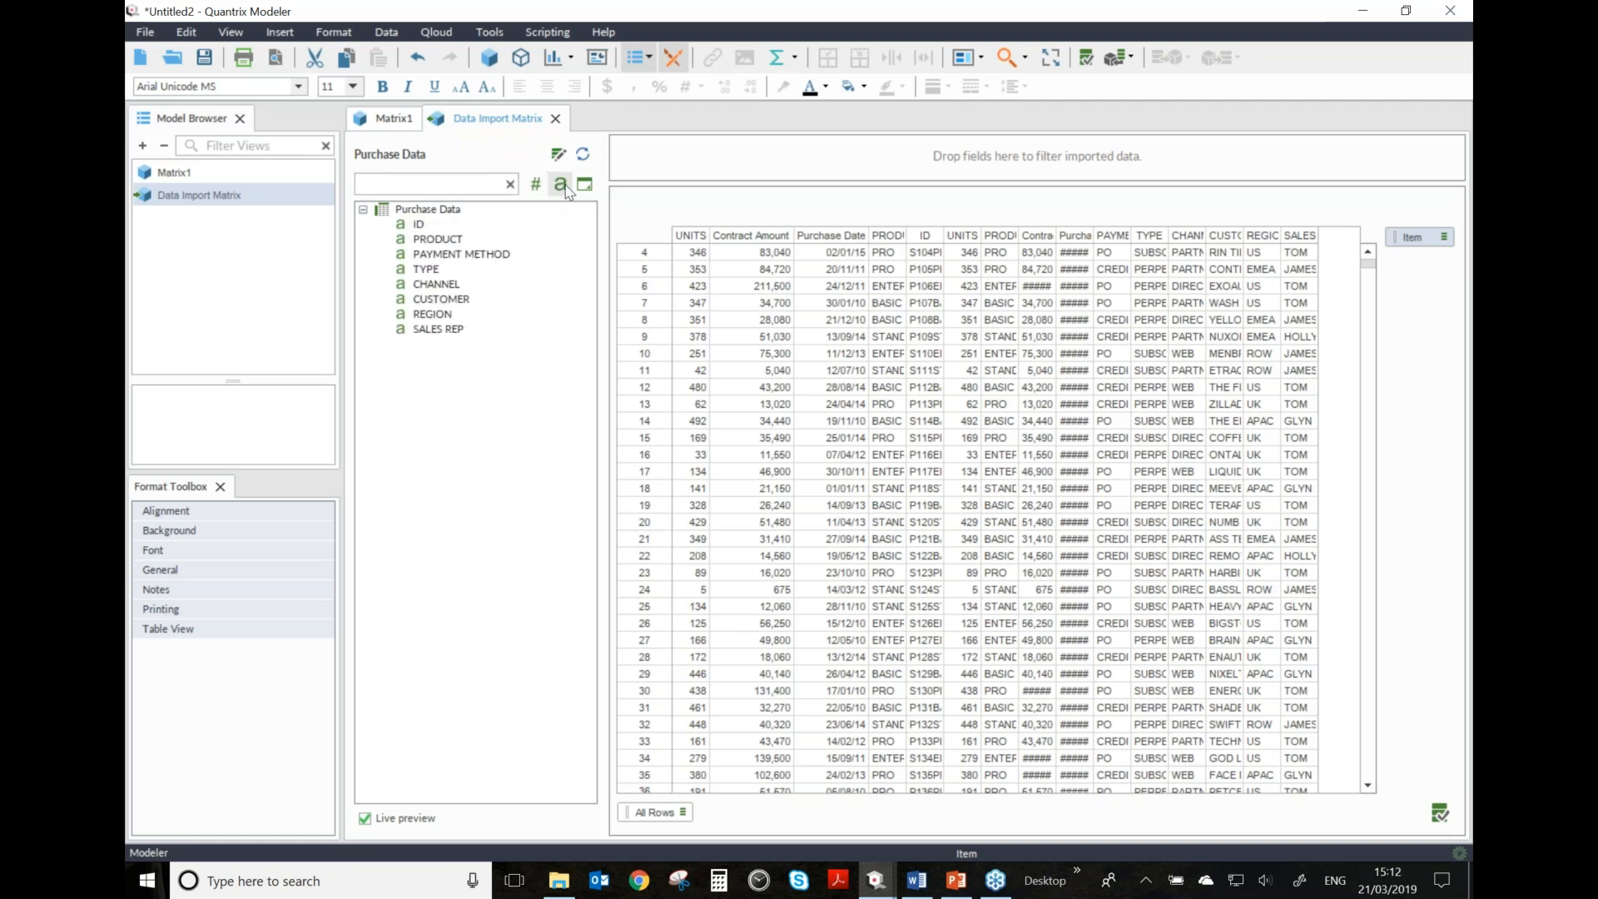
left_click(585, 185)
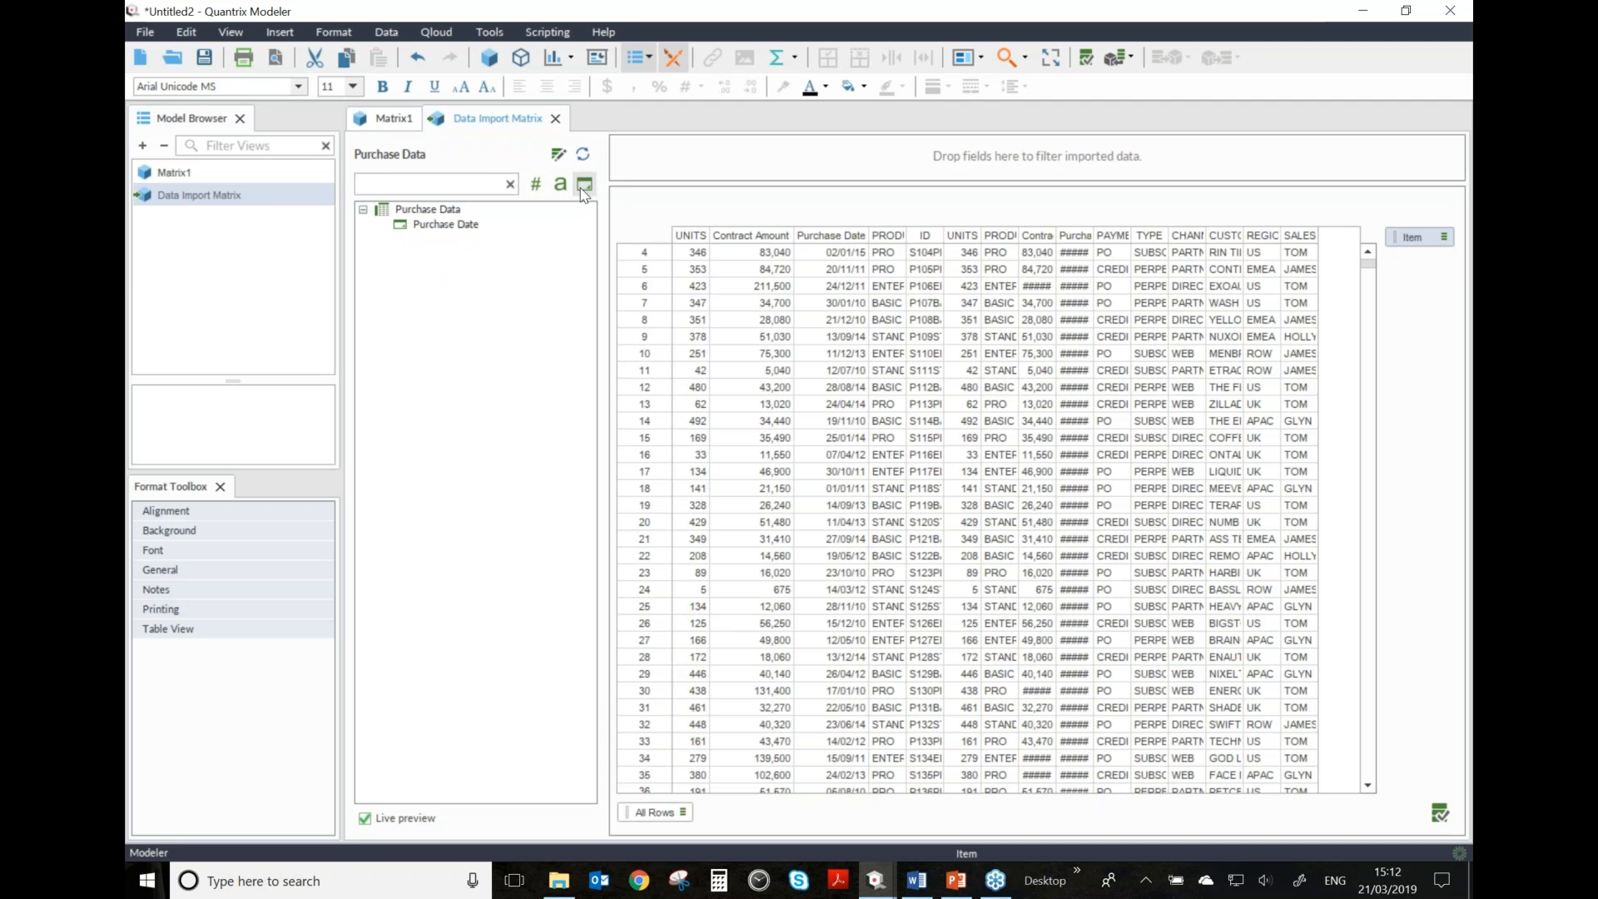
left_click(561, 185)
left_click(534, 189)
left_click(535, 189)
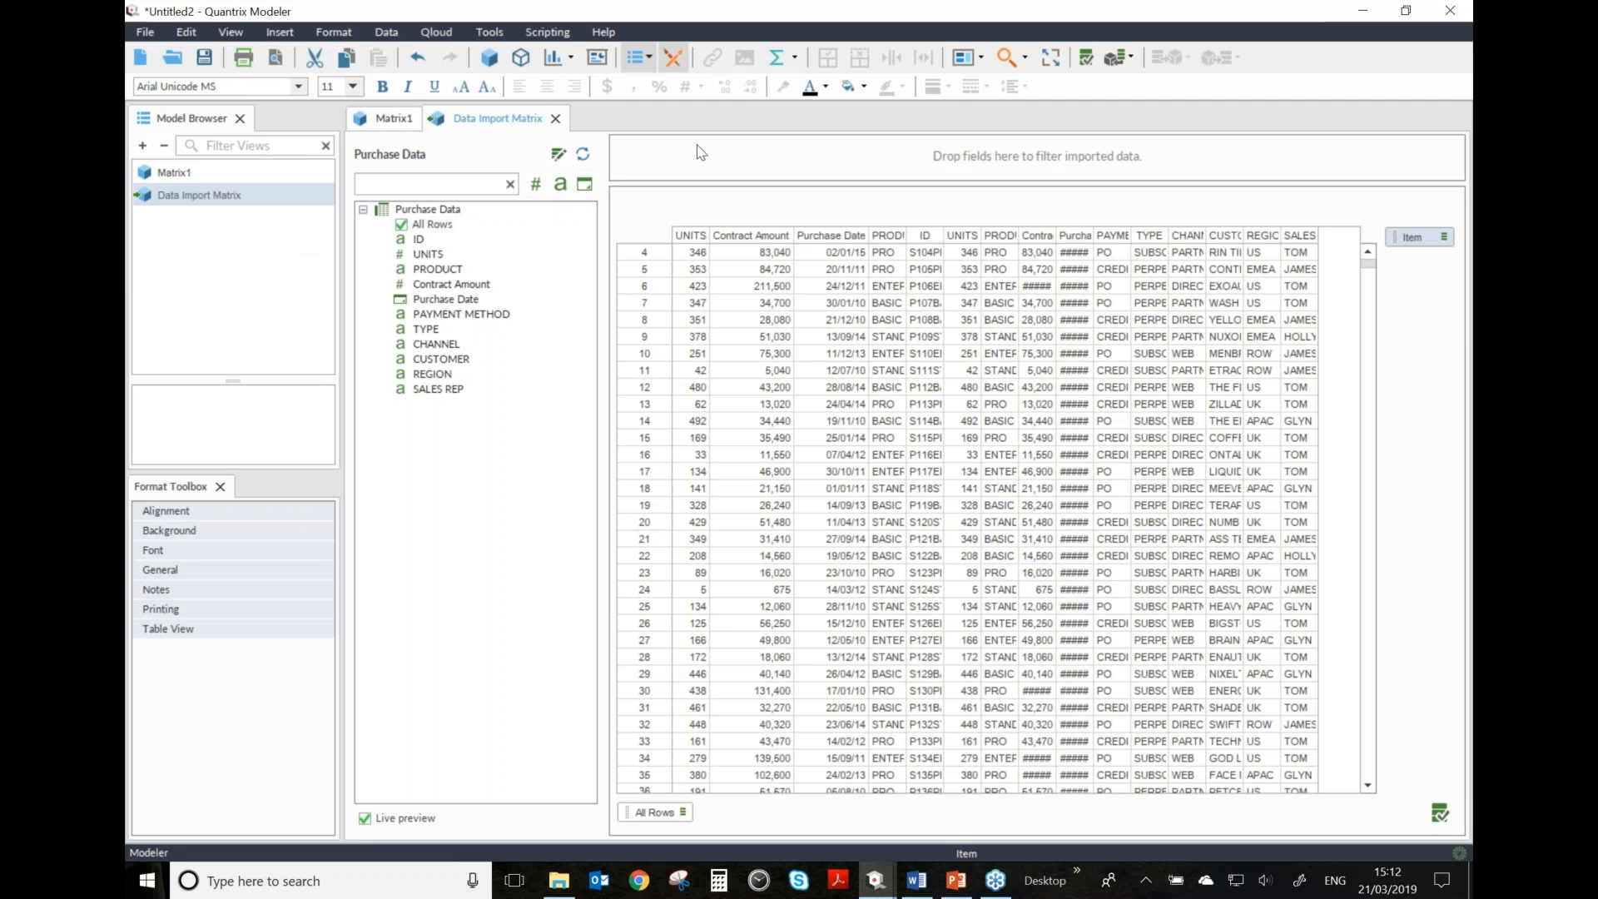
- Delete Matrix1 from the model
left_click(258, 173)
key("Delete")
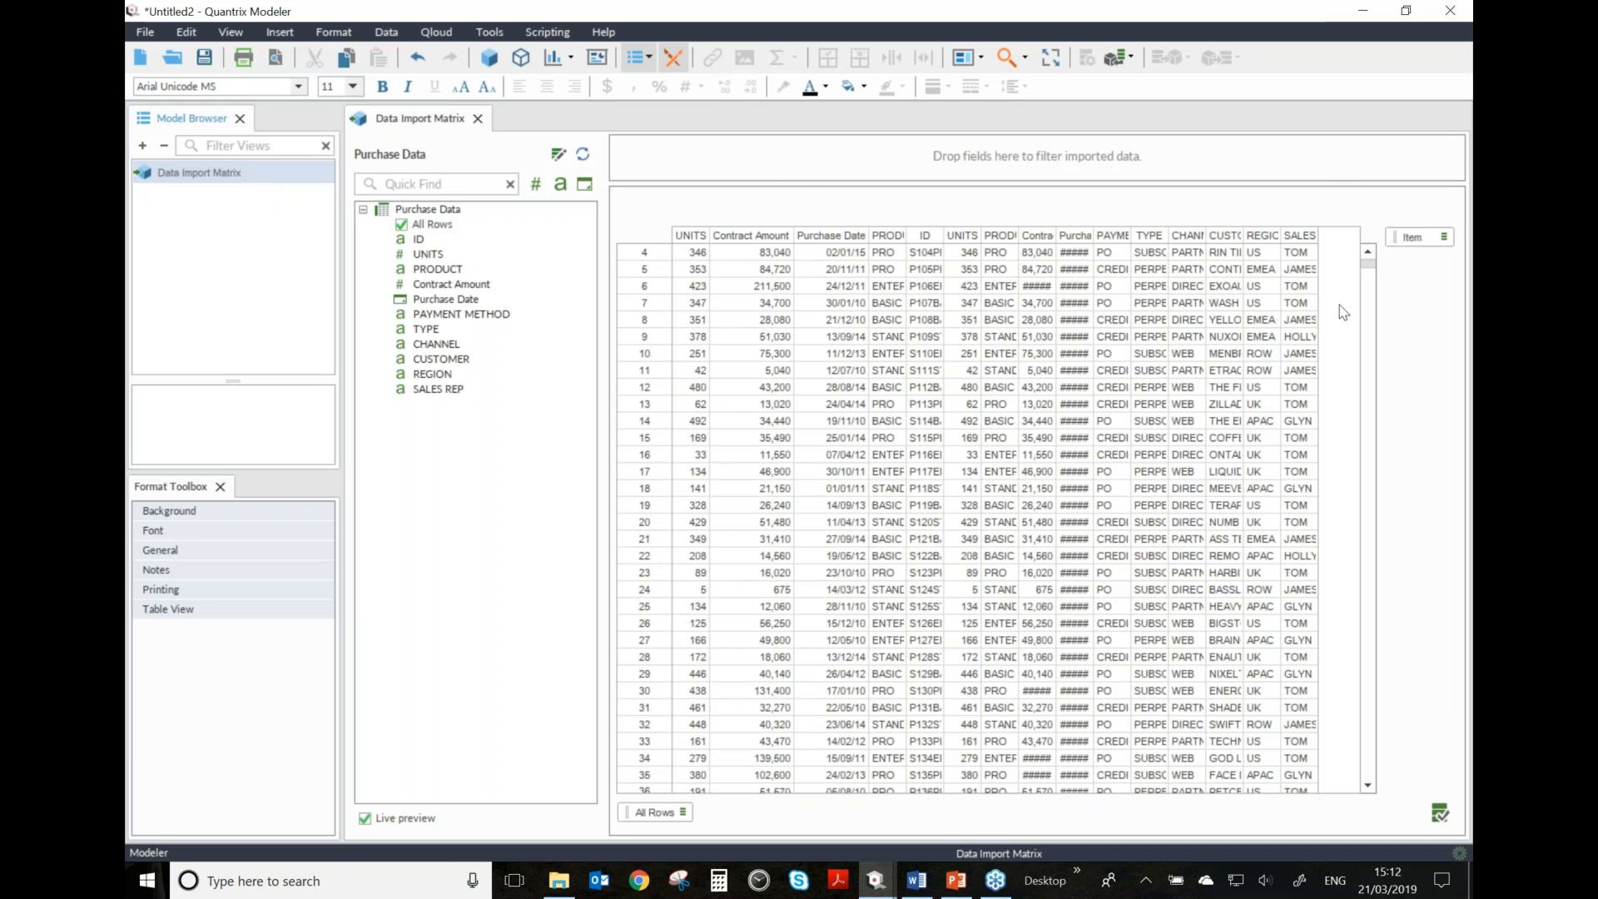
left_click(1380, 552)
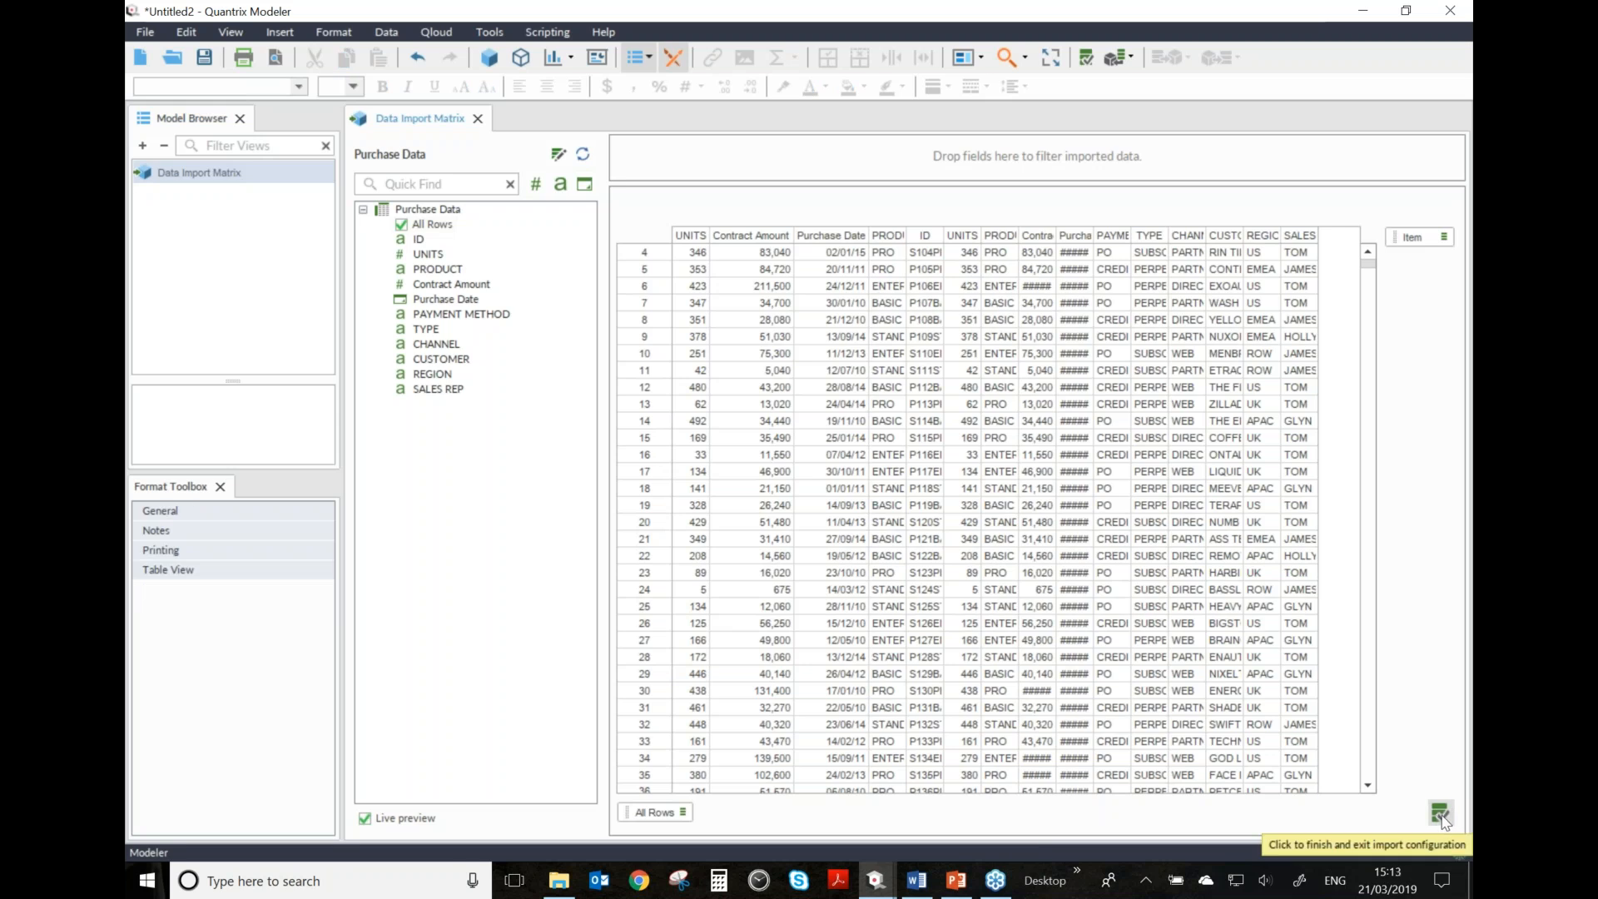
- Finish the import configuration of the data import matrix and widen its second Purchase Date column to fit the dates
left_click(1441, 816)
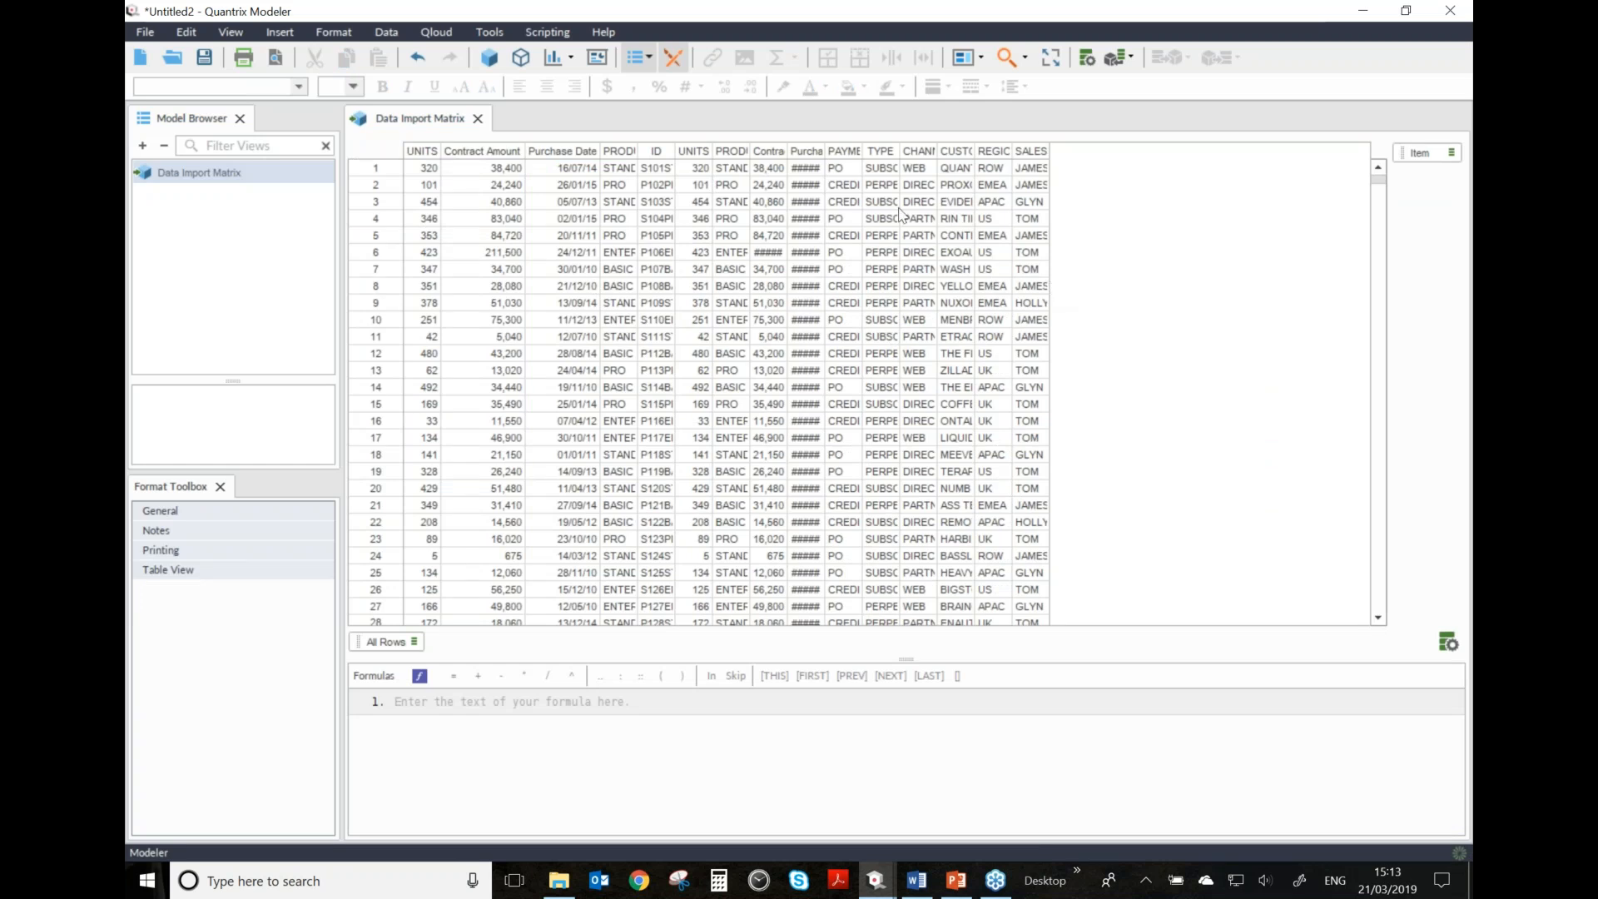
double_click(825, 150)
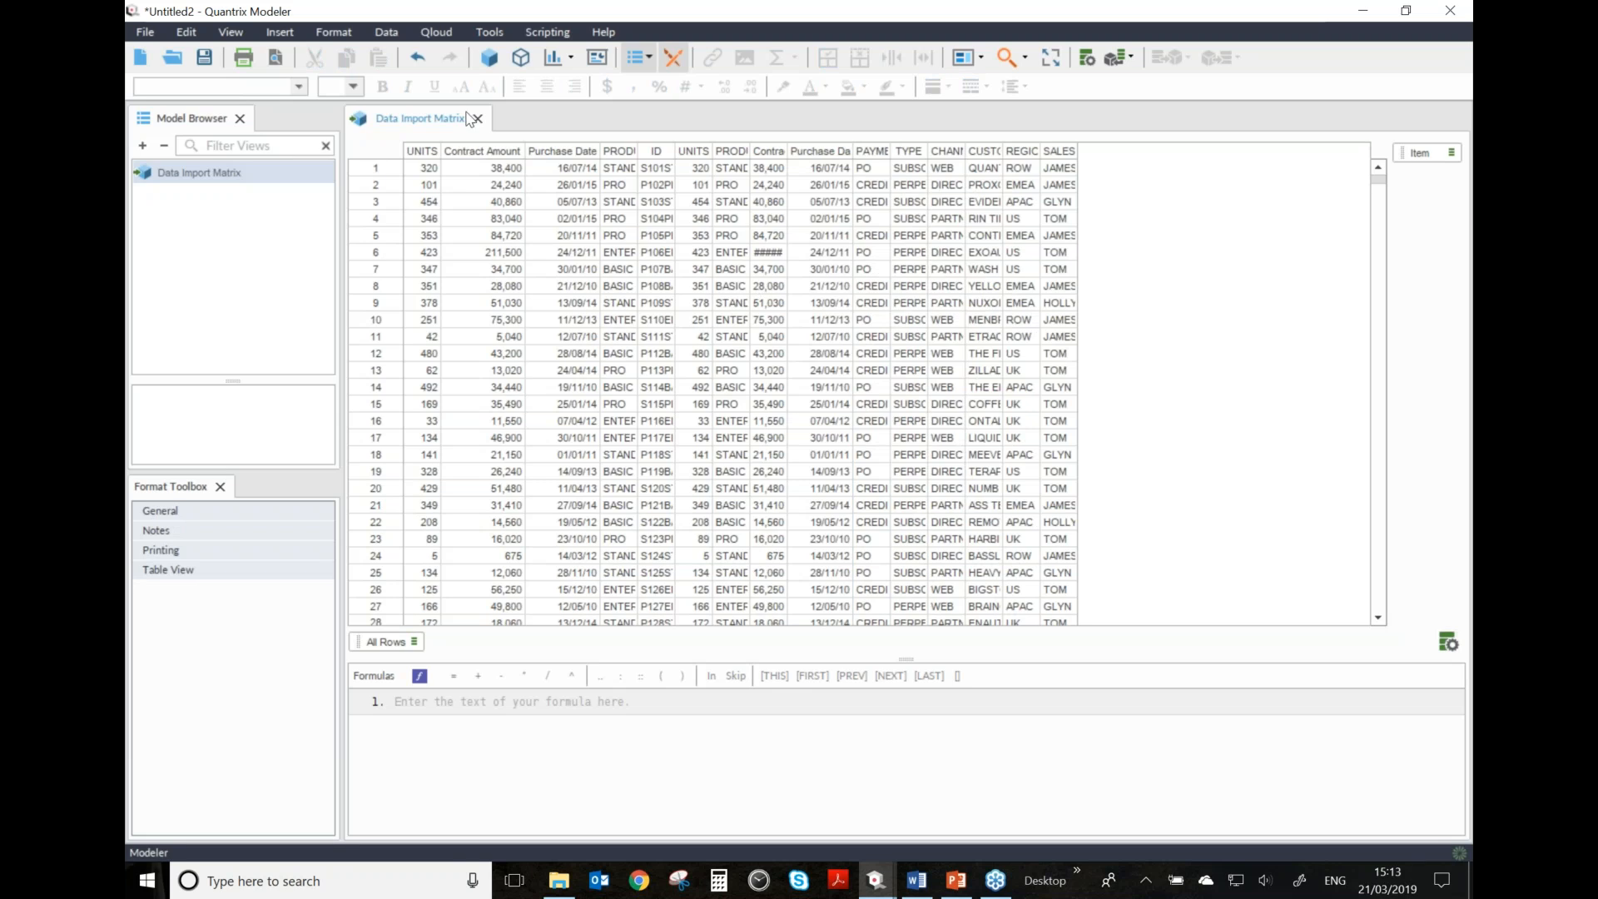
- Reopen the data import matrix's import configuration and exit it again without changing any fields
left_click(386, 31)
mouse_move(413, 80)
left_click(427, 115)
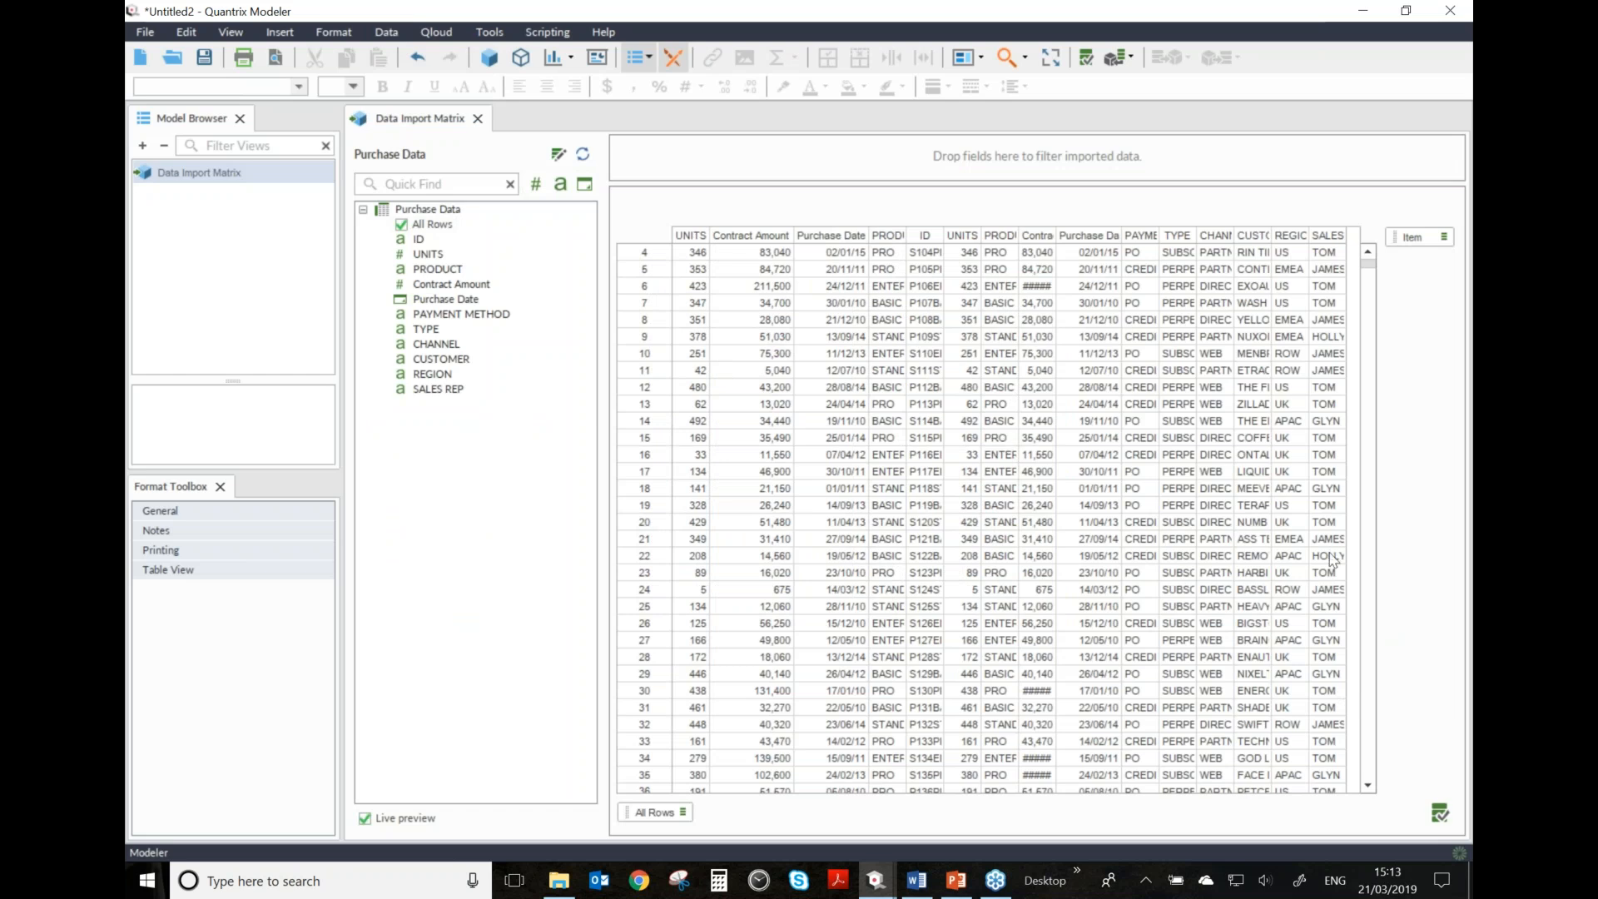
left_click(1441, 815)
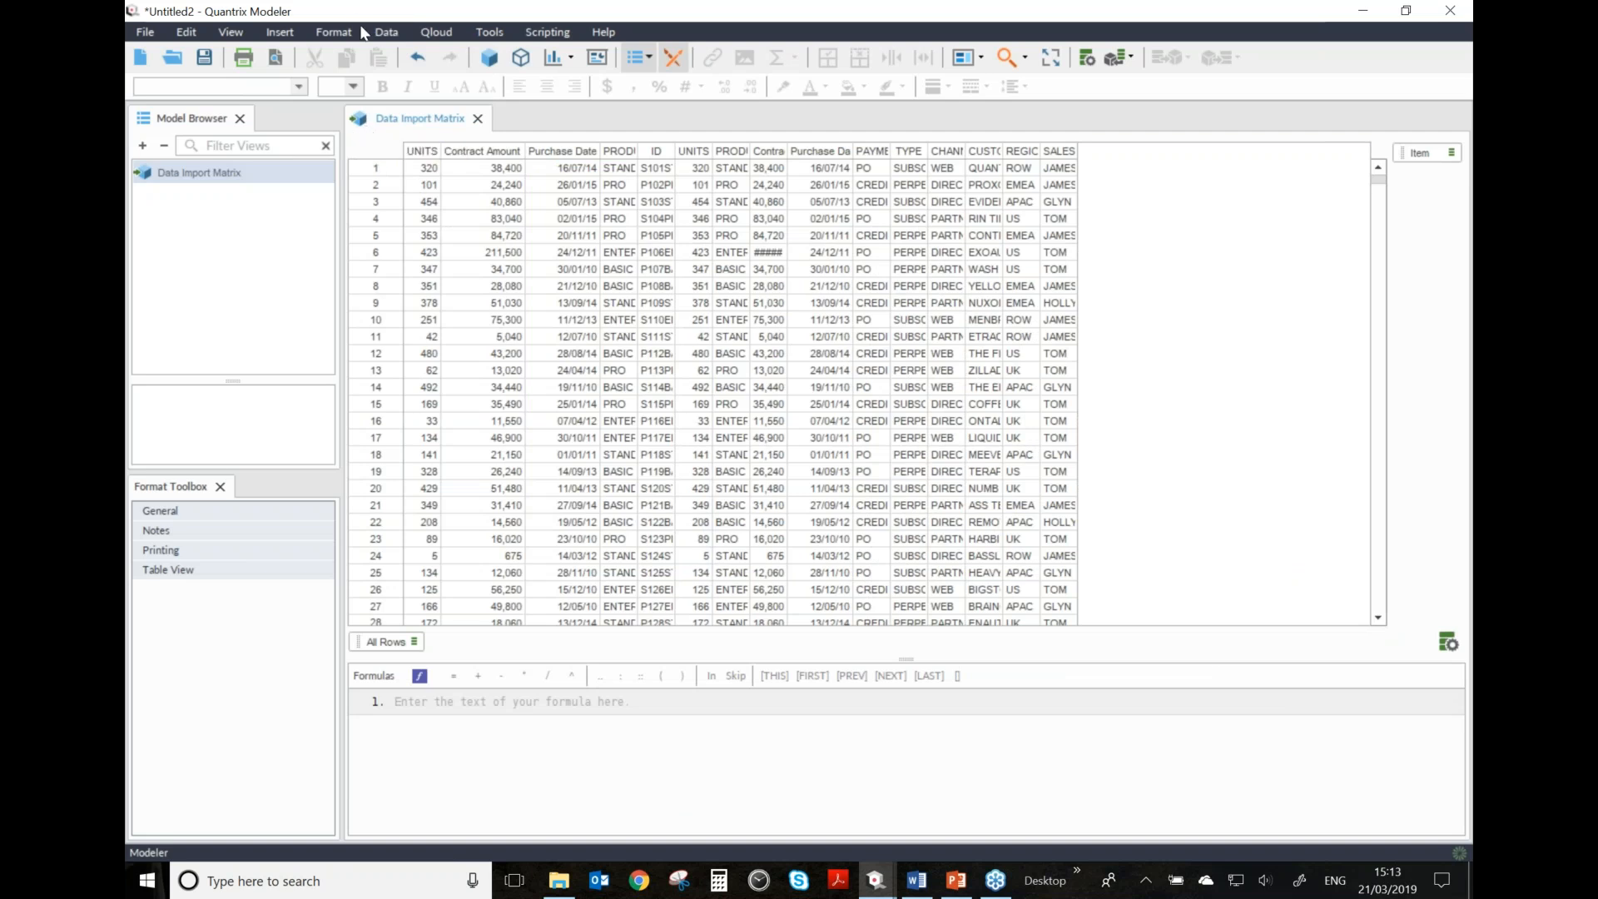
- Show the Data Browser and widen the side pane so its query names are fully readable
left_click(386, 32)
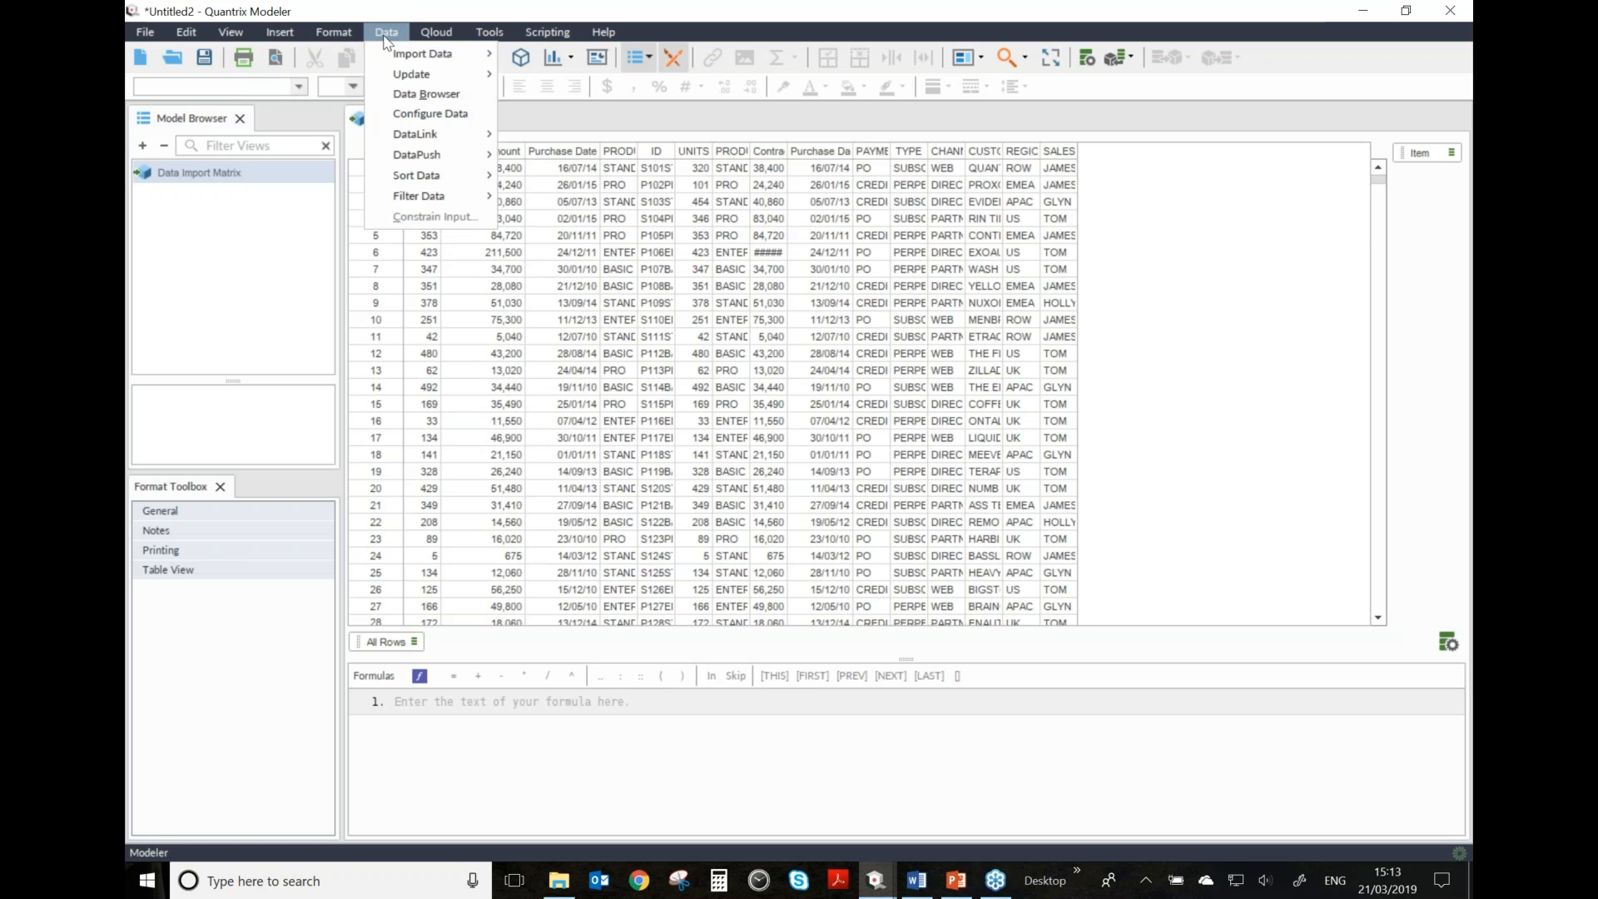
left_click(404, 96)
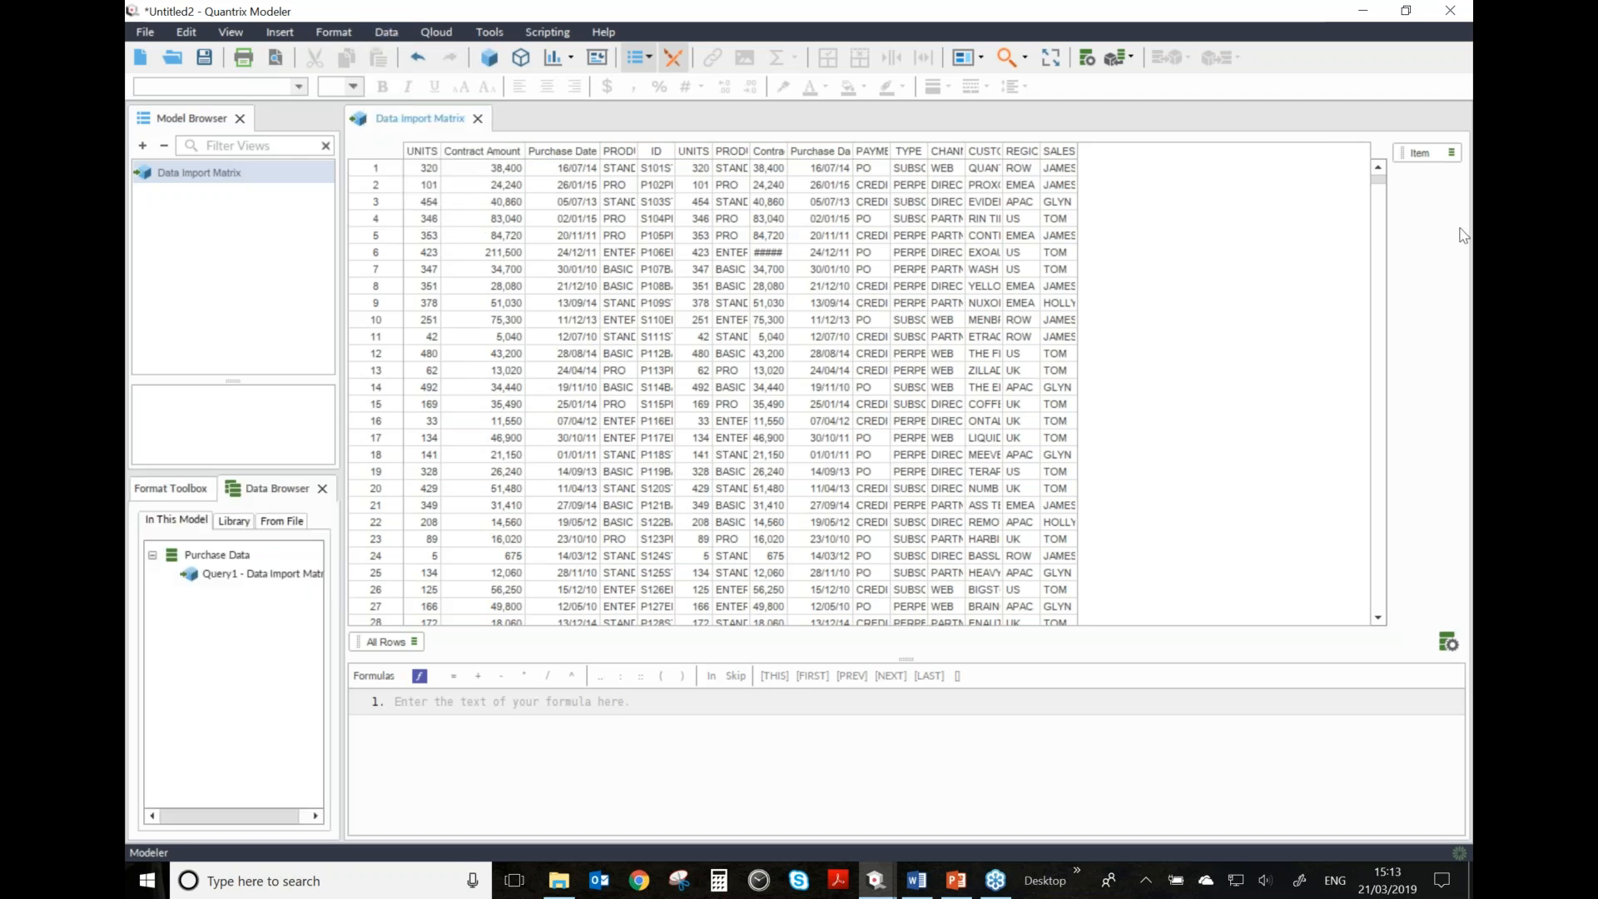
left_click(386, 31)
mouse_move(418, 196)
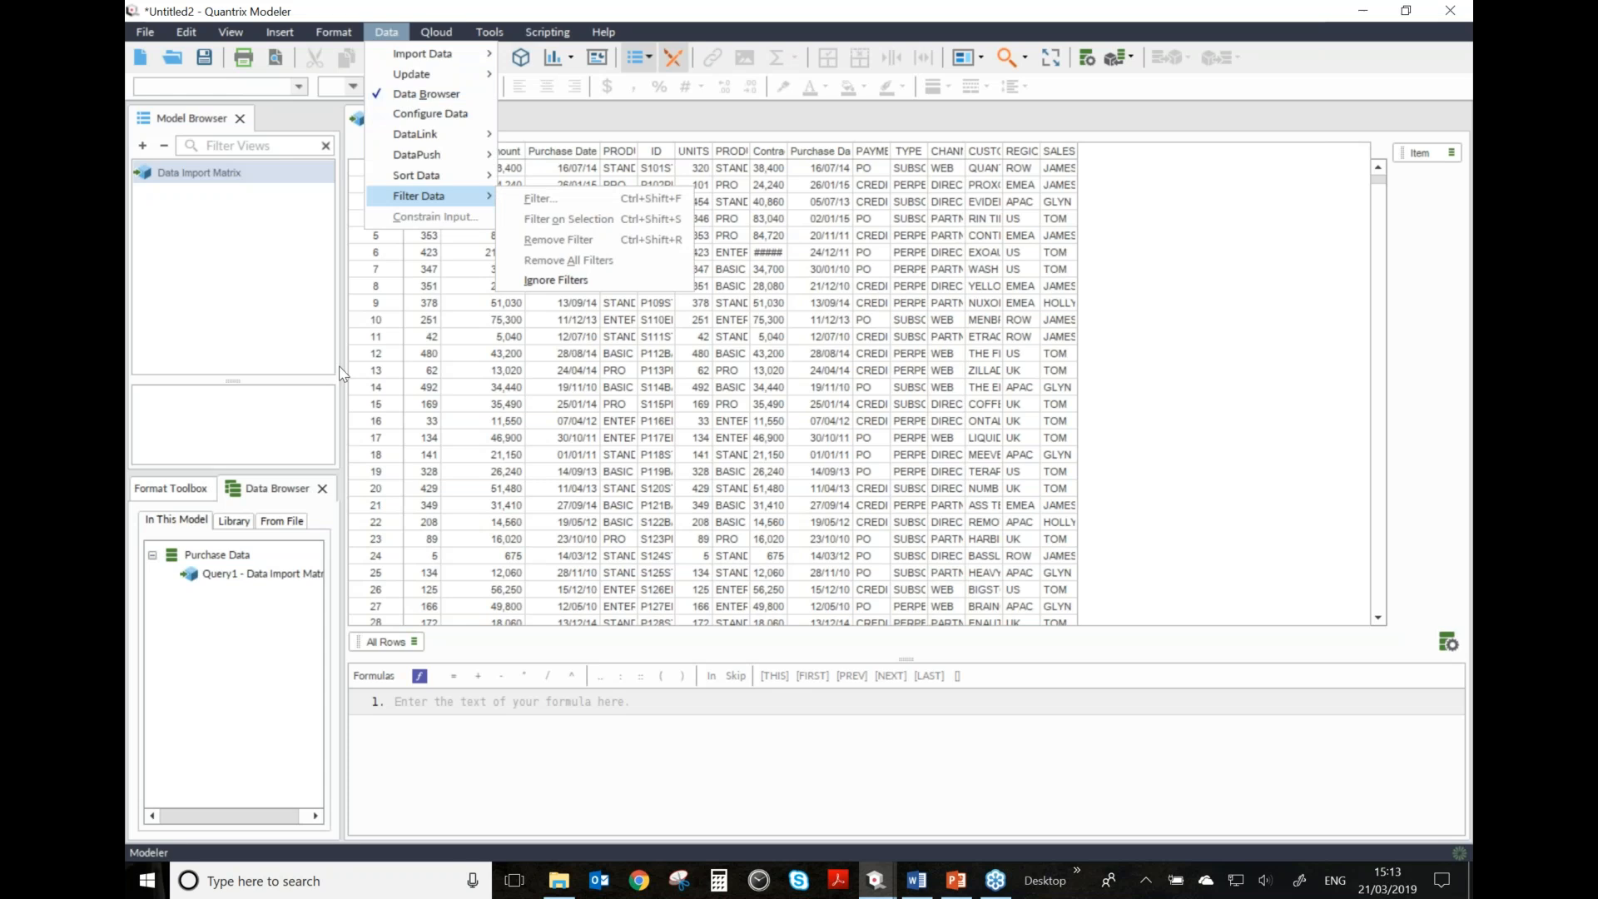
left_click(388, 33)
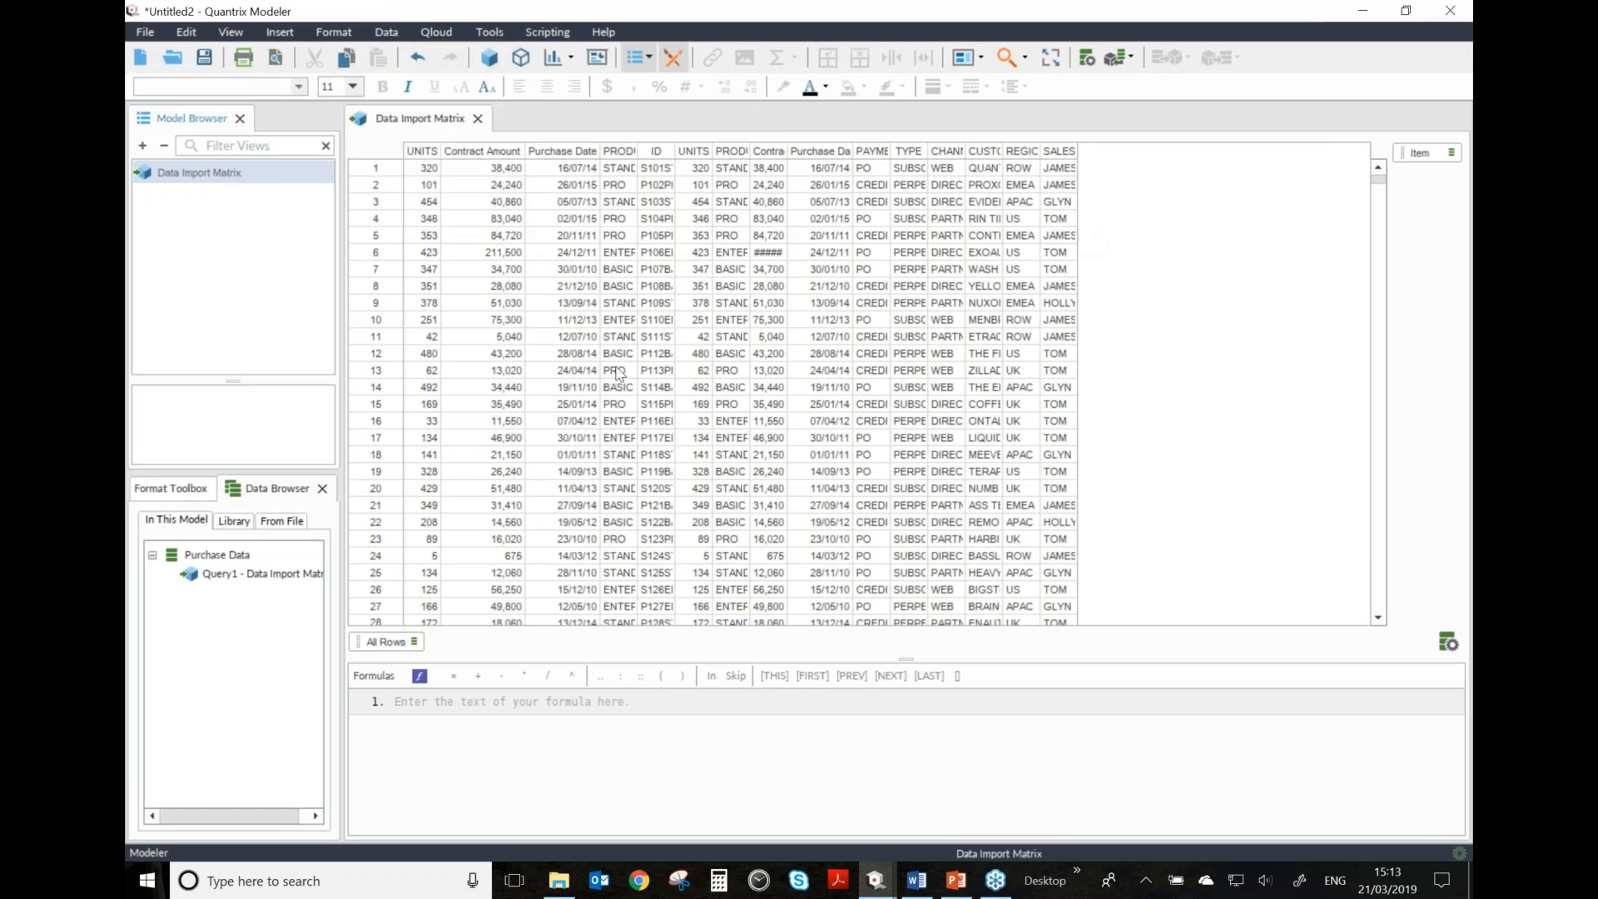
left_click_drag(341, 341, 483, 344)
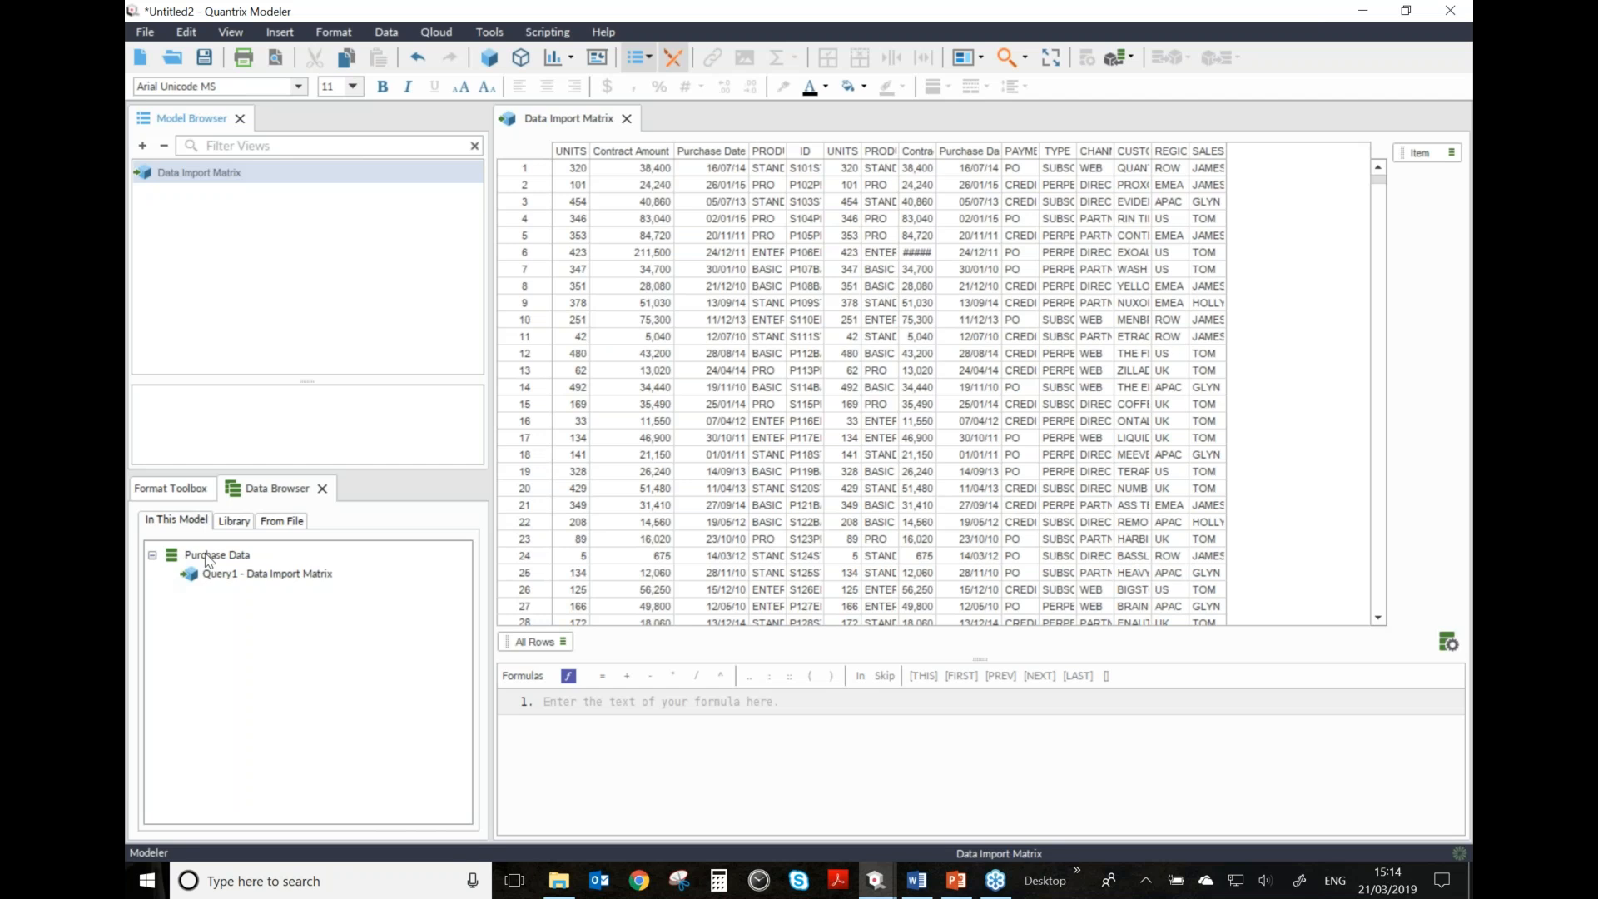
- Create a new import matrix from the Purchase Data source and narrow the side pane to give the matrix more room
mouse_move(213, 560)
right_click(214, 559)
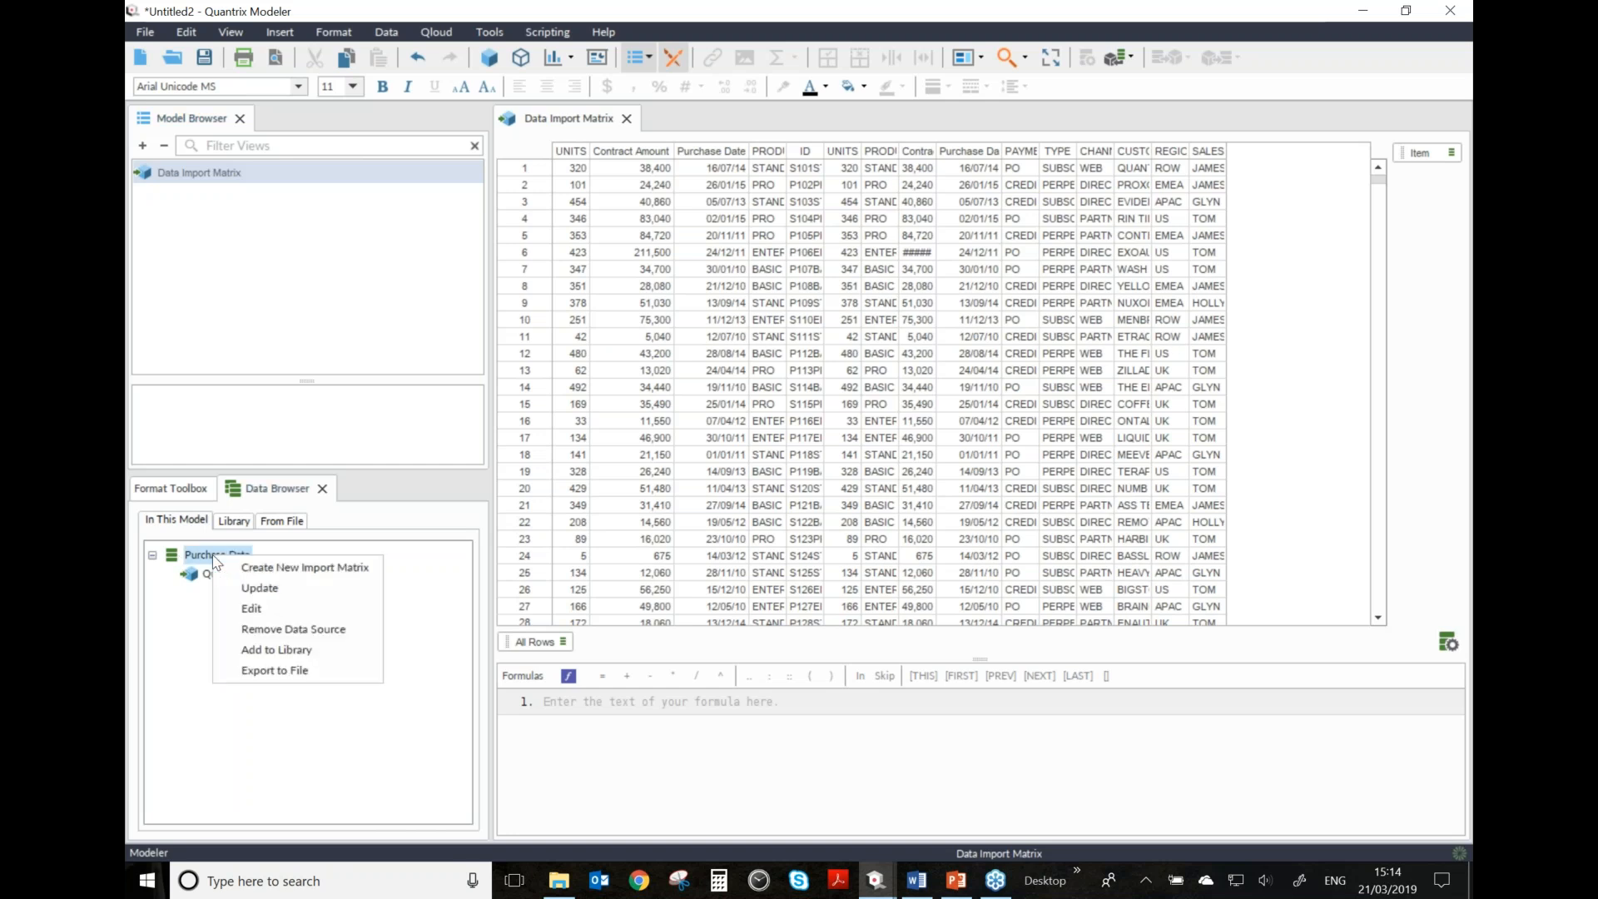
left_click(257, 571)
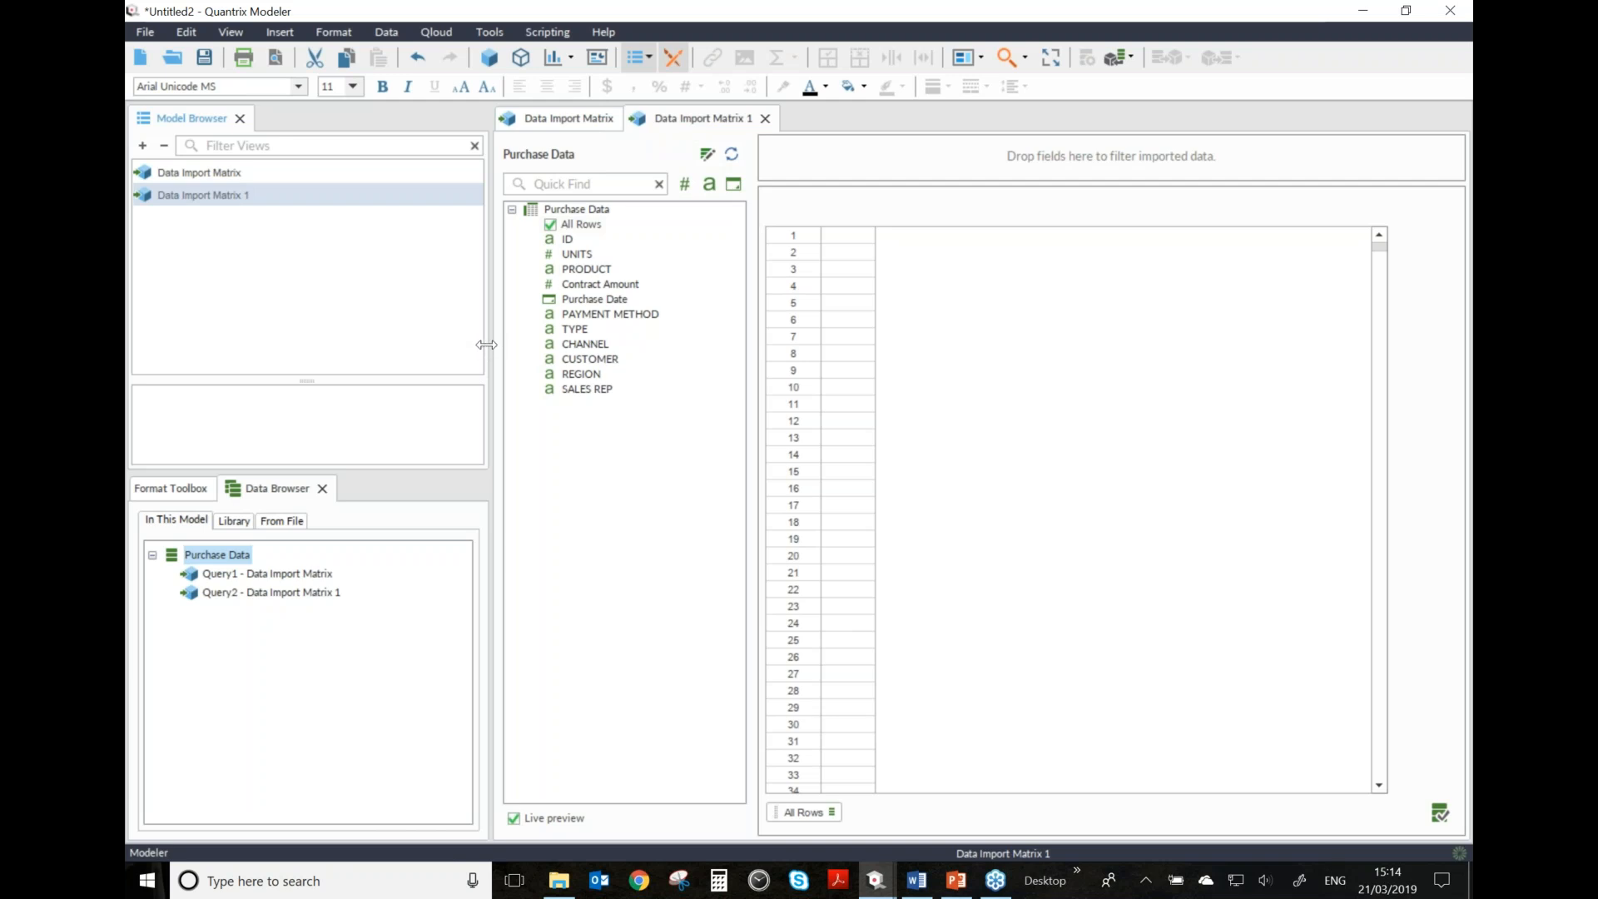
left_click_drag(489, 350, 372, 344)
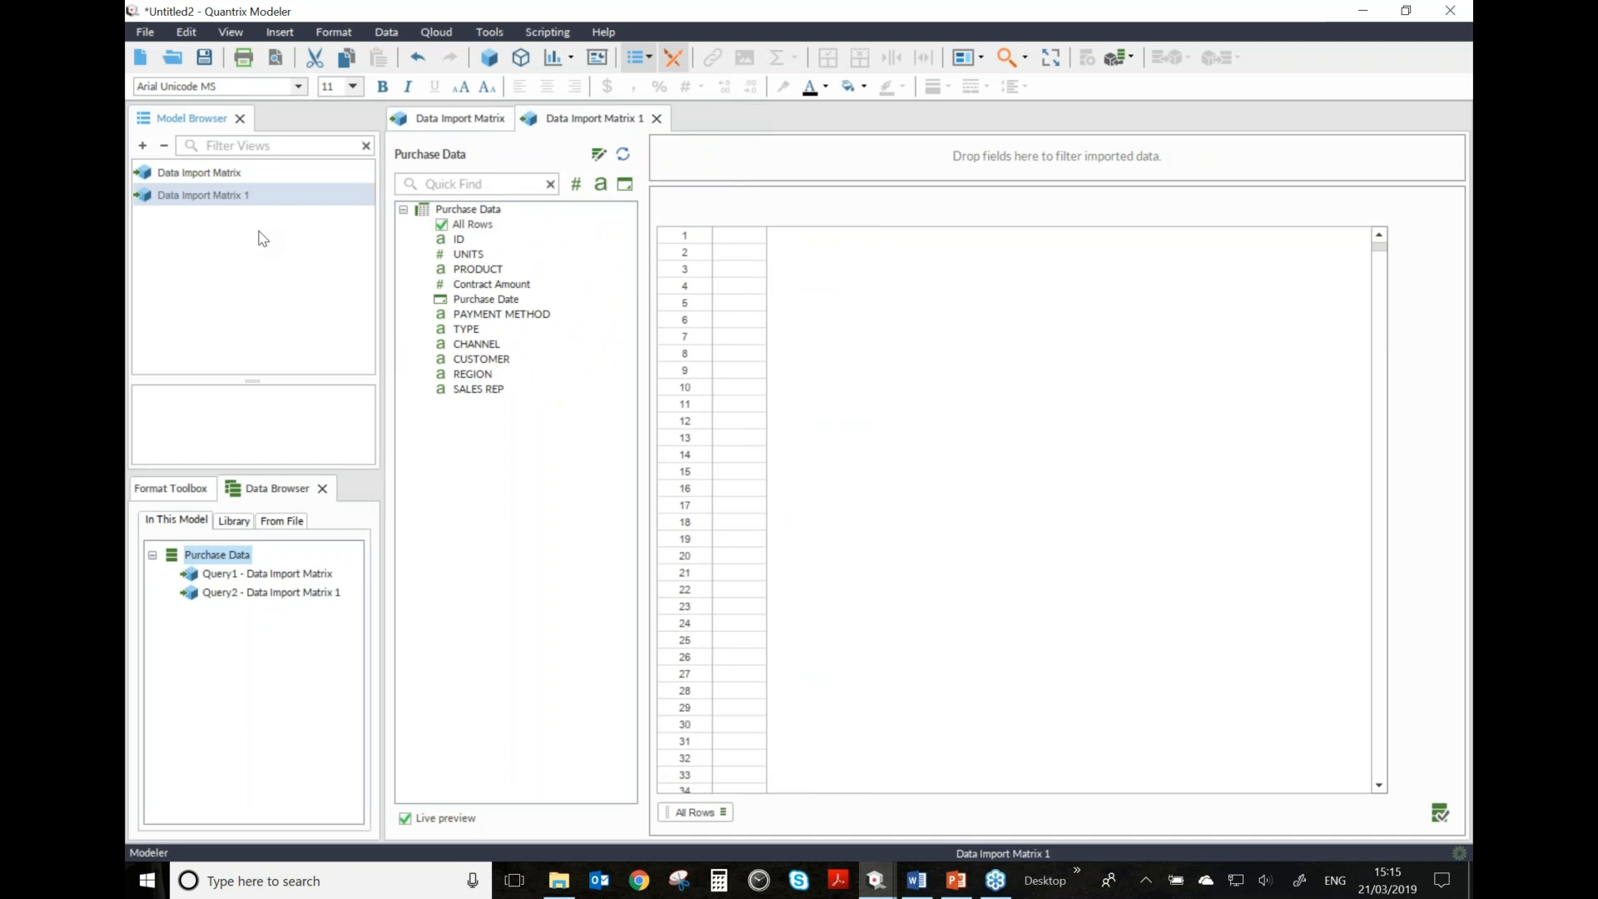
- Rename the first data import matrix as "2d import"
left_click(200, 172)
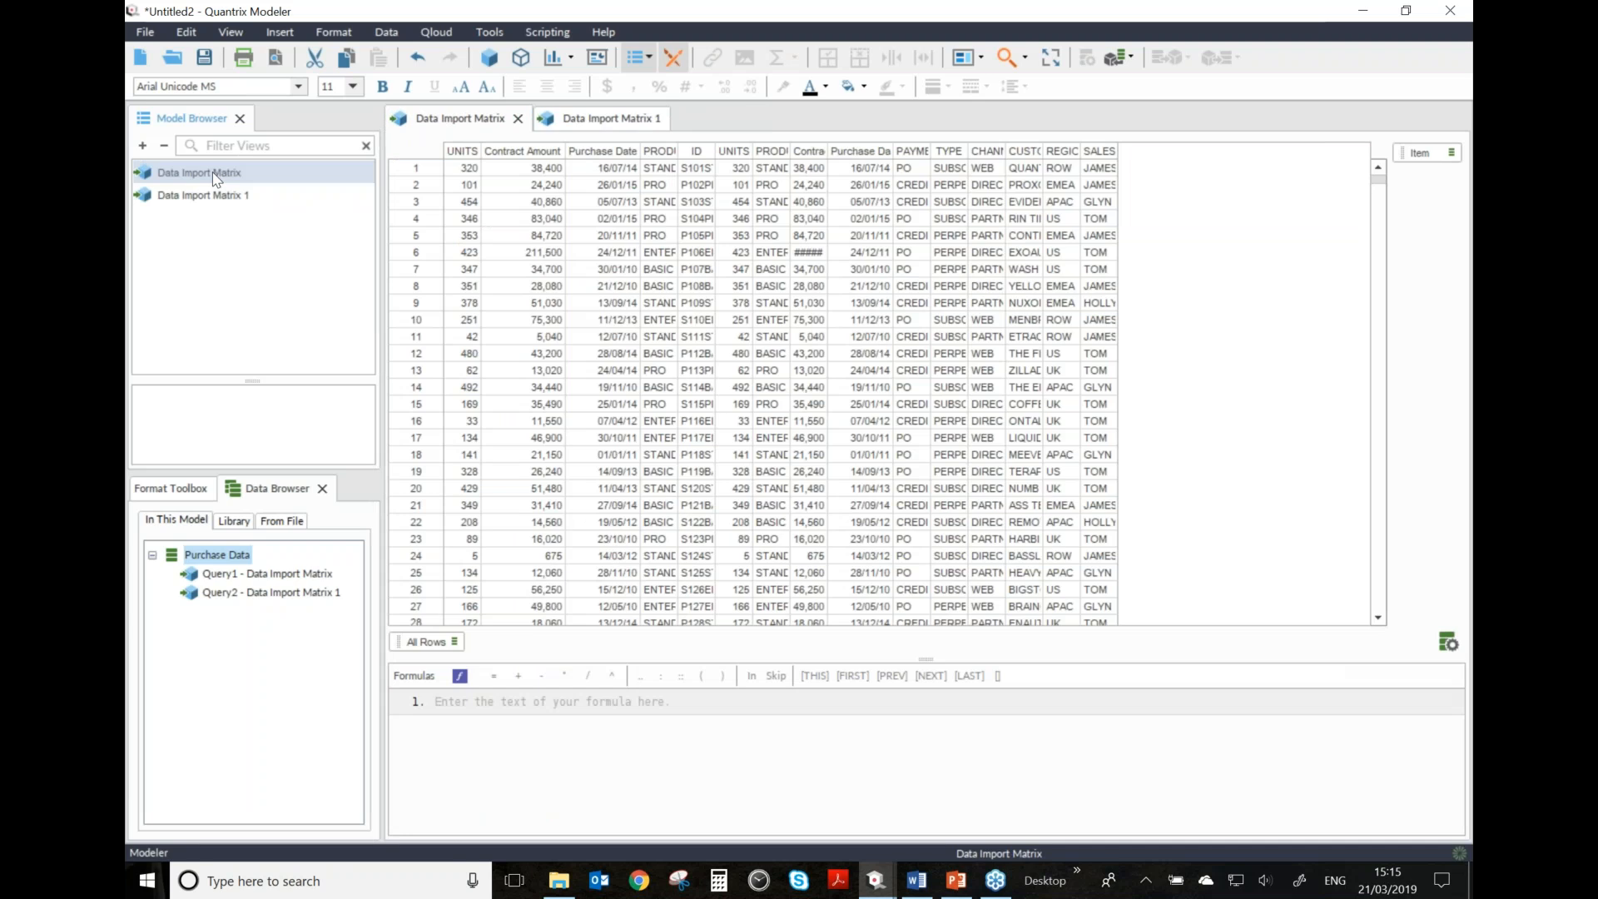
left_click(215, 174)
type("d import")
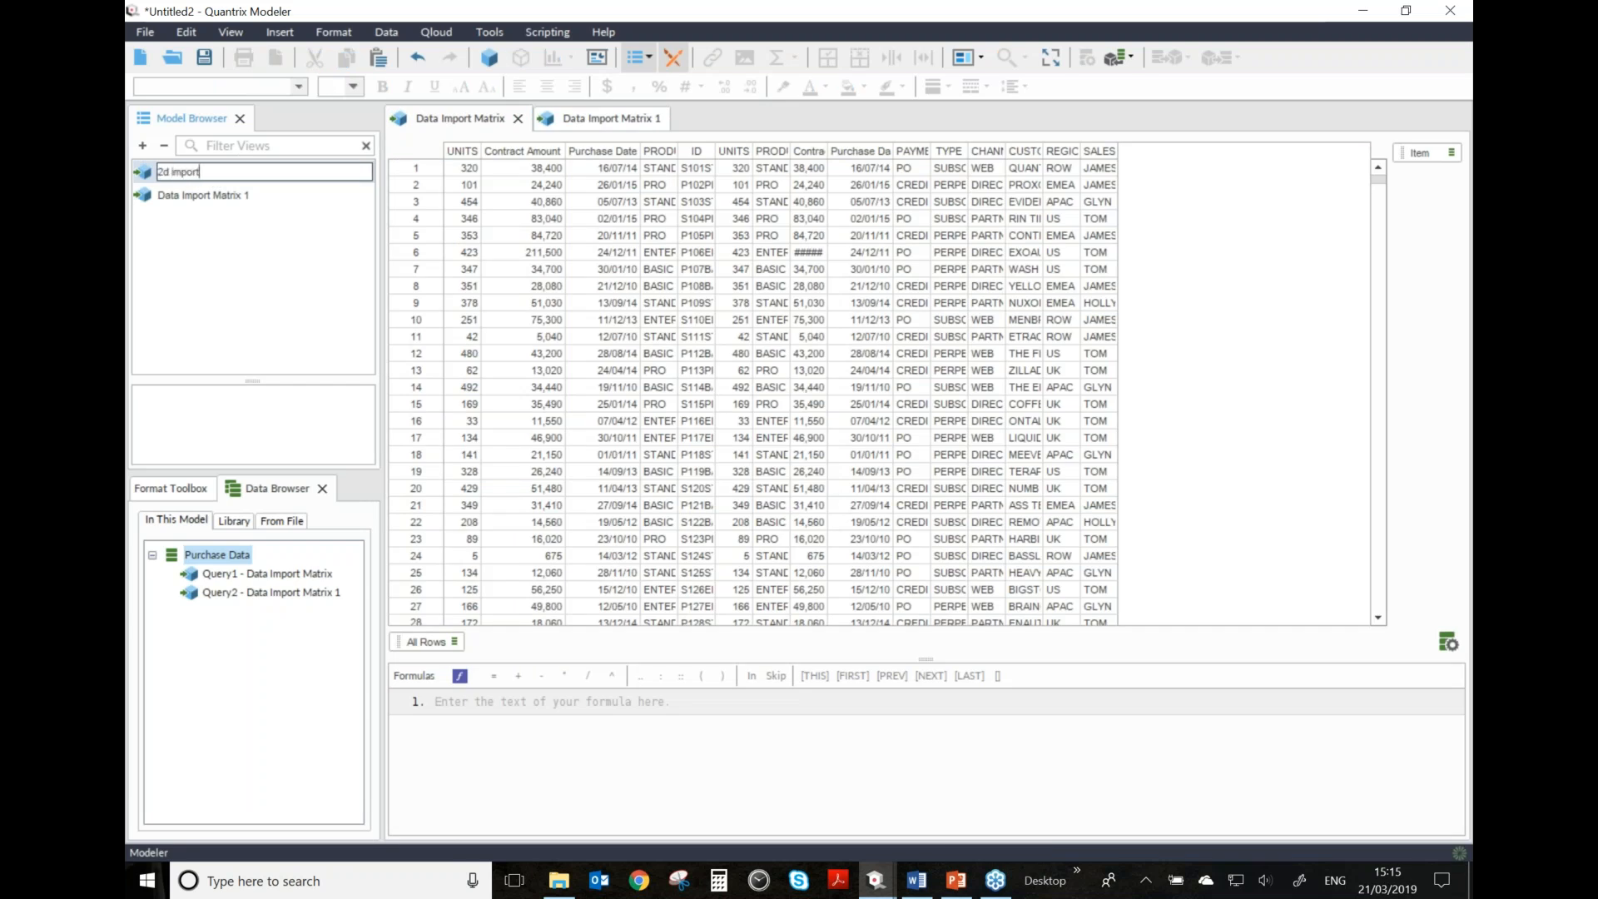
key("Return")
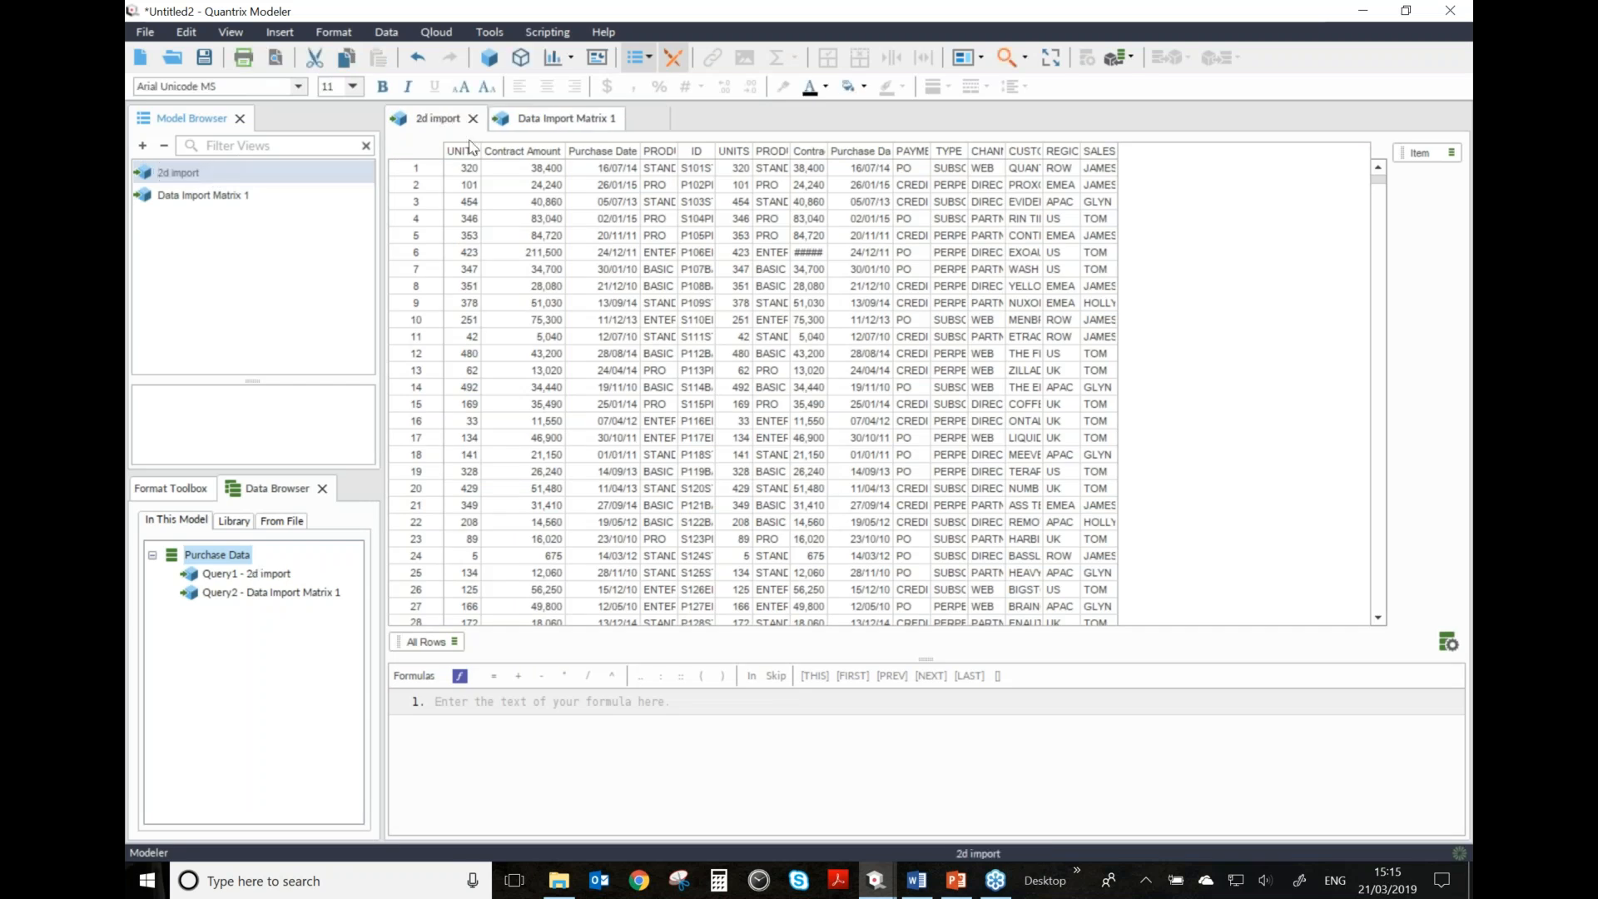
- Rename the new, empty import matrix as "sales analysis"
left_click(287, 198)
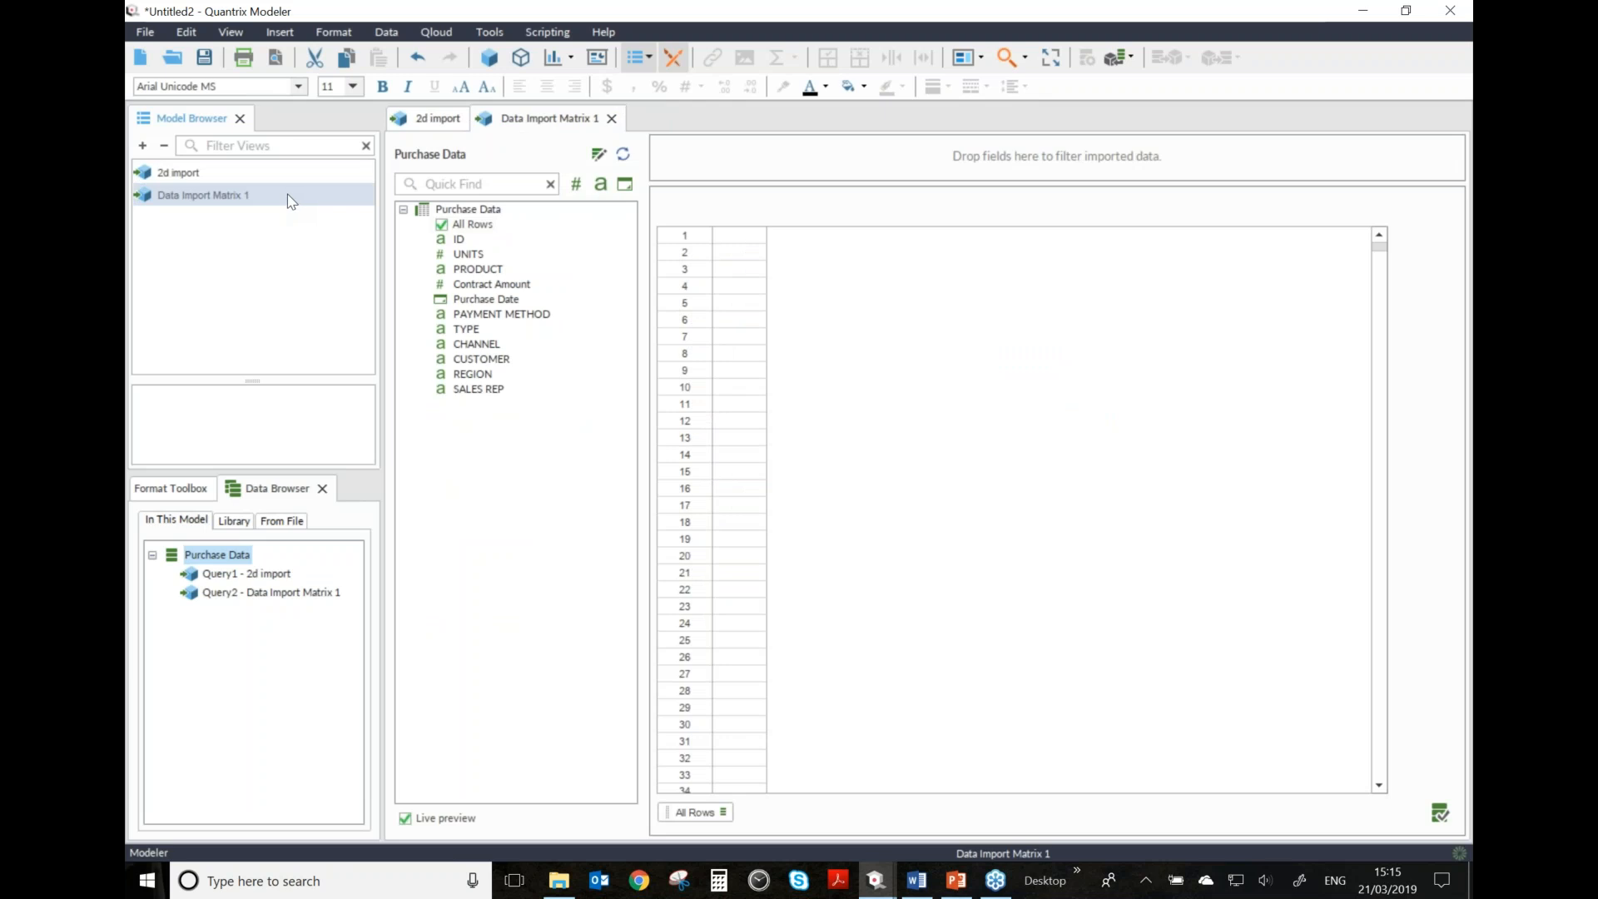
left_click(290, 201)
type("sales analysis")
key("Return")
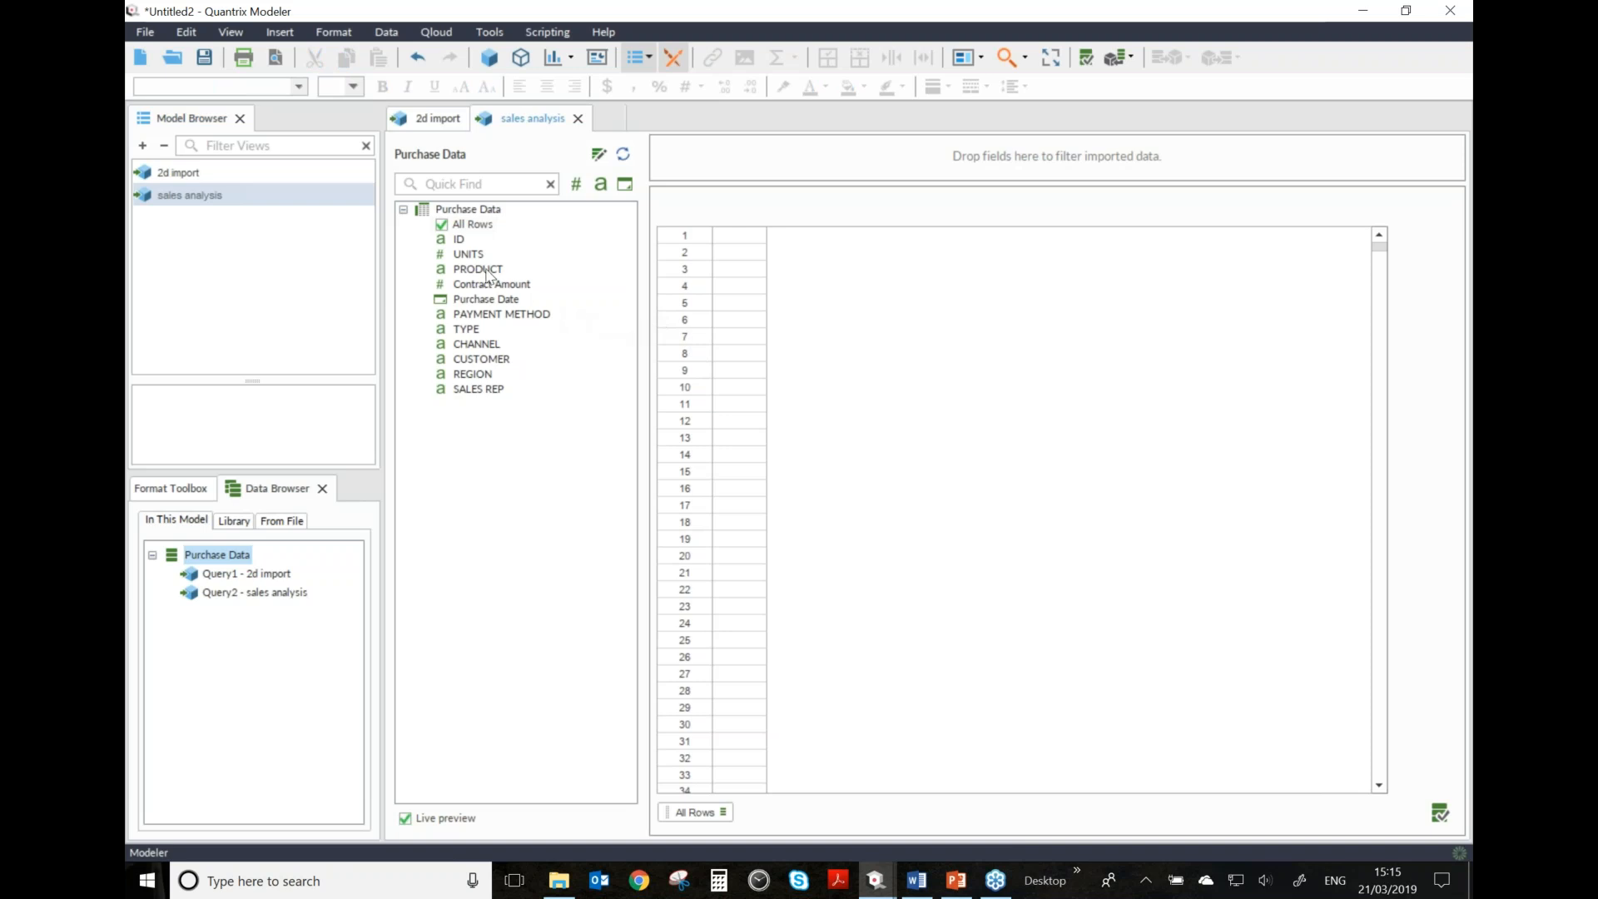
- Lay out the sales analysis matrix with PRODUCT across the columns, REGION down the rows and Contract Amount as the values
left_click_drag(485, 275, 1407, 375)
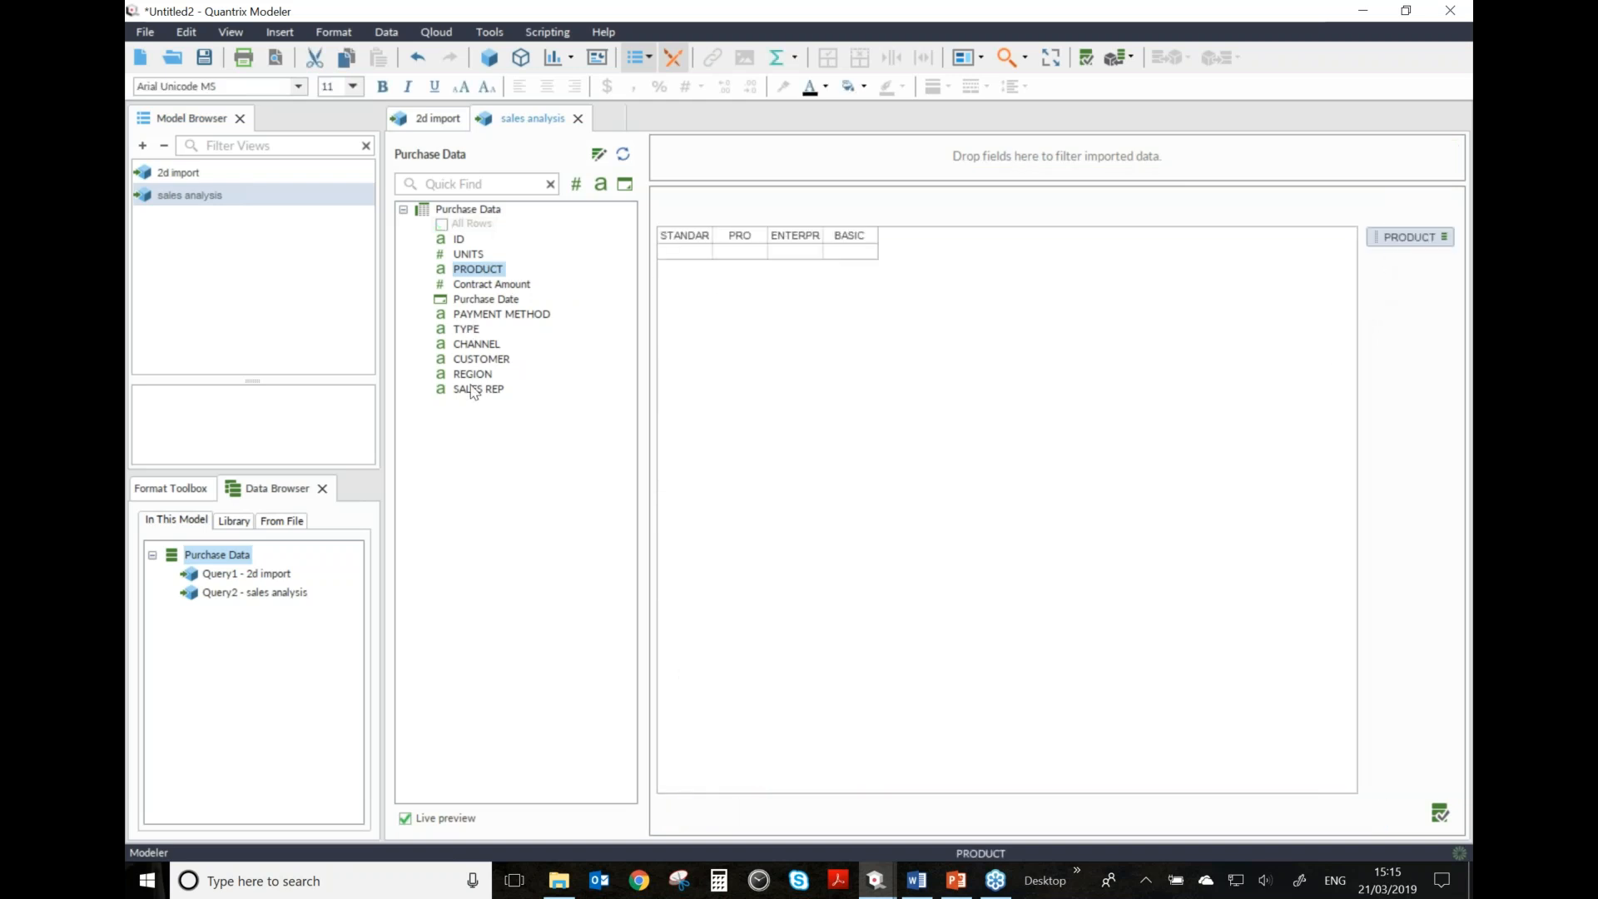
left_click_drag(472, 374, 708, 811)
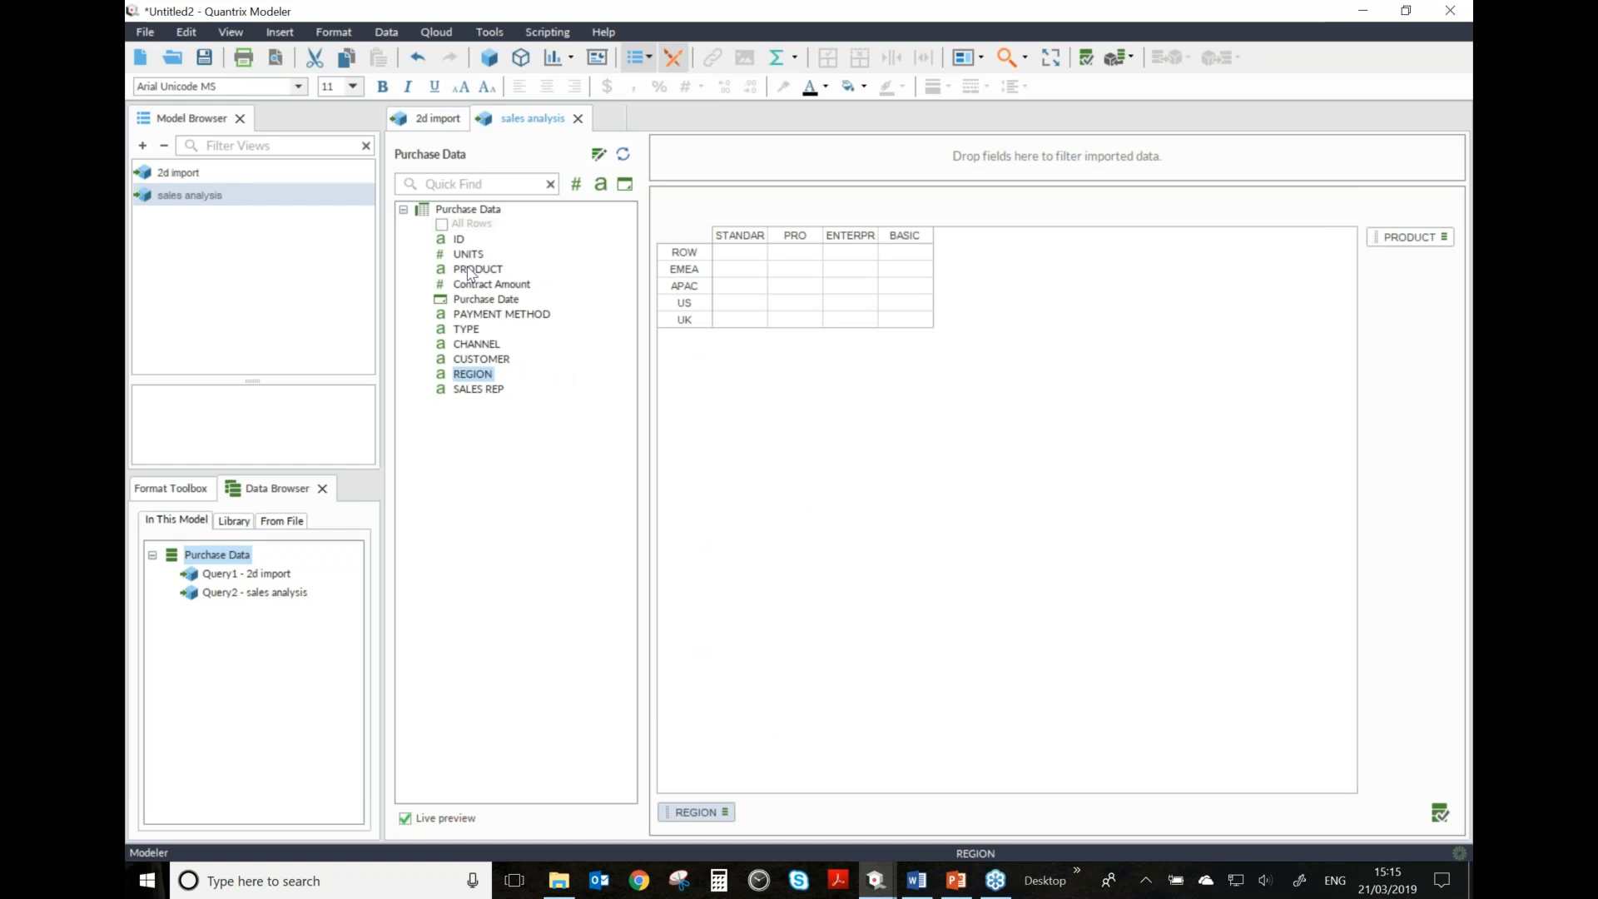
left_click_drag(481, 285, 784, 296)
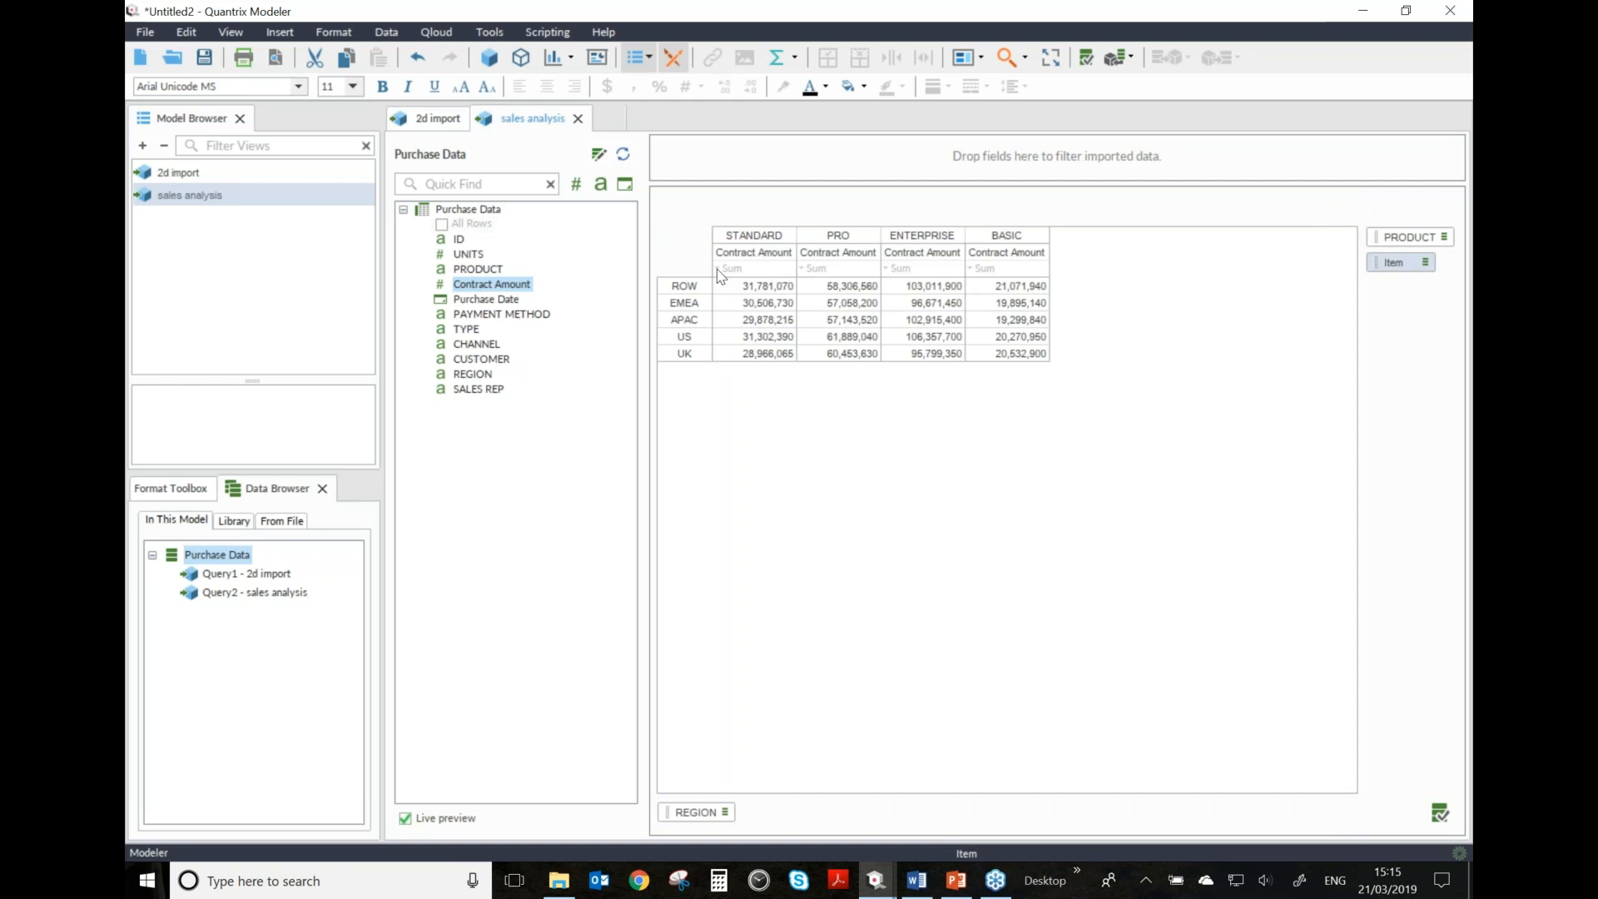
- Try Average as the summarization method for Contract Amount and set it back to Sum
mouse_move(720, 277)
left_click(717, 268)
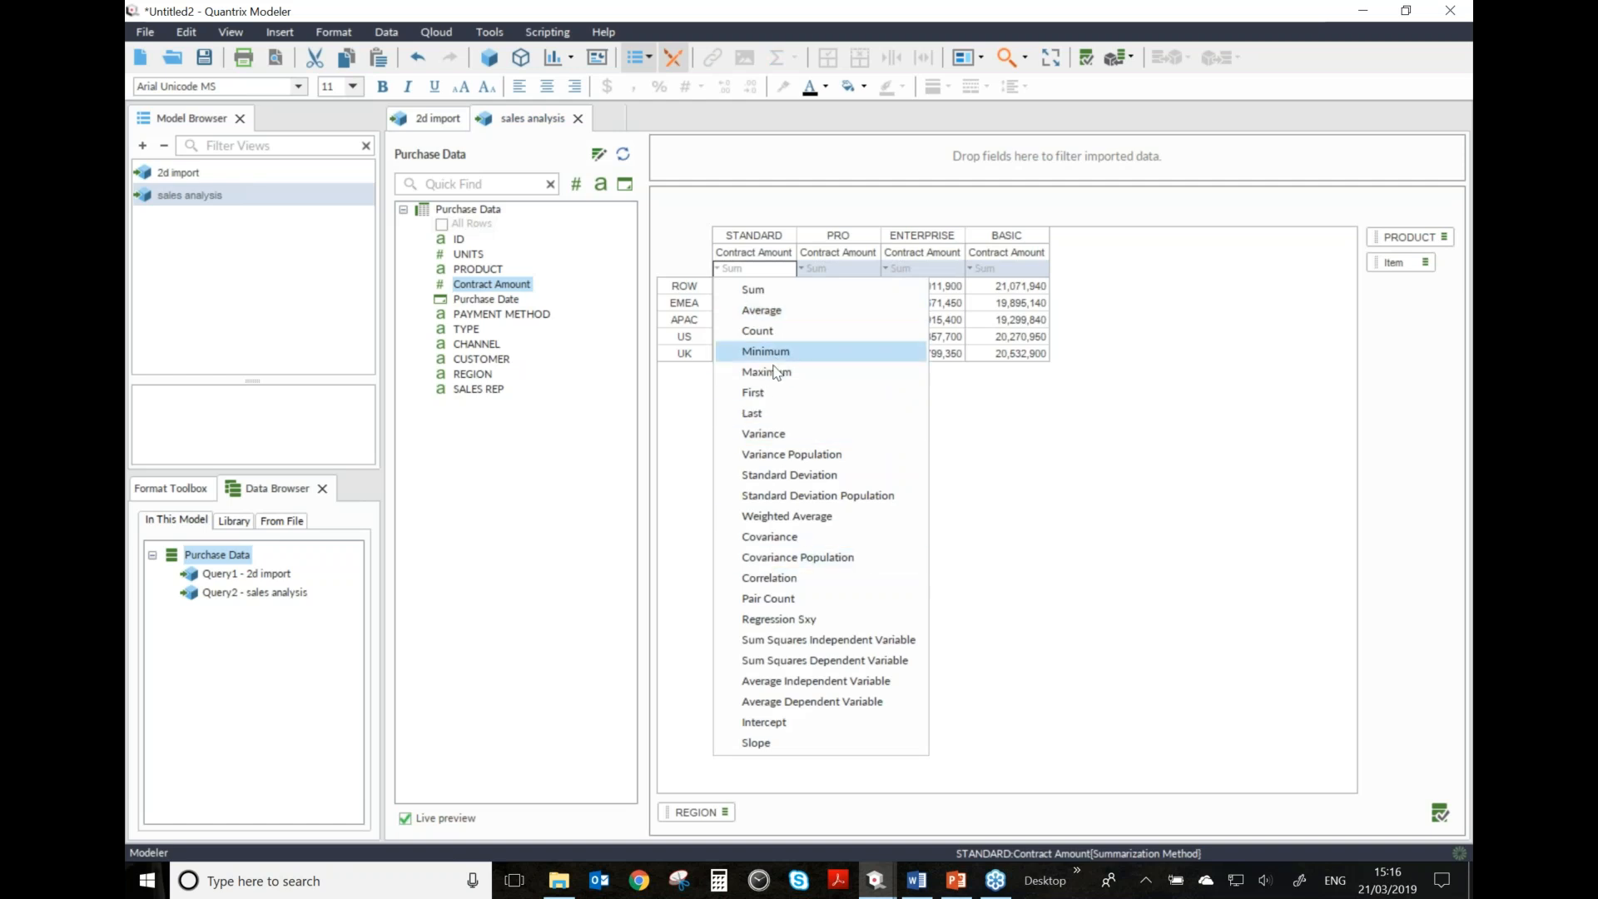
left_click(763, 310)
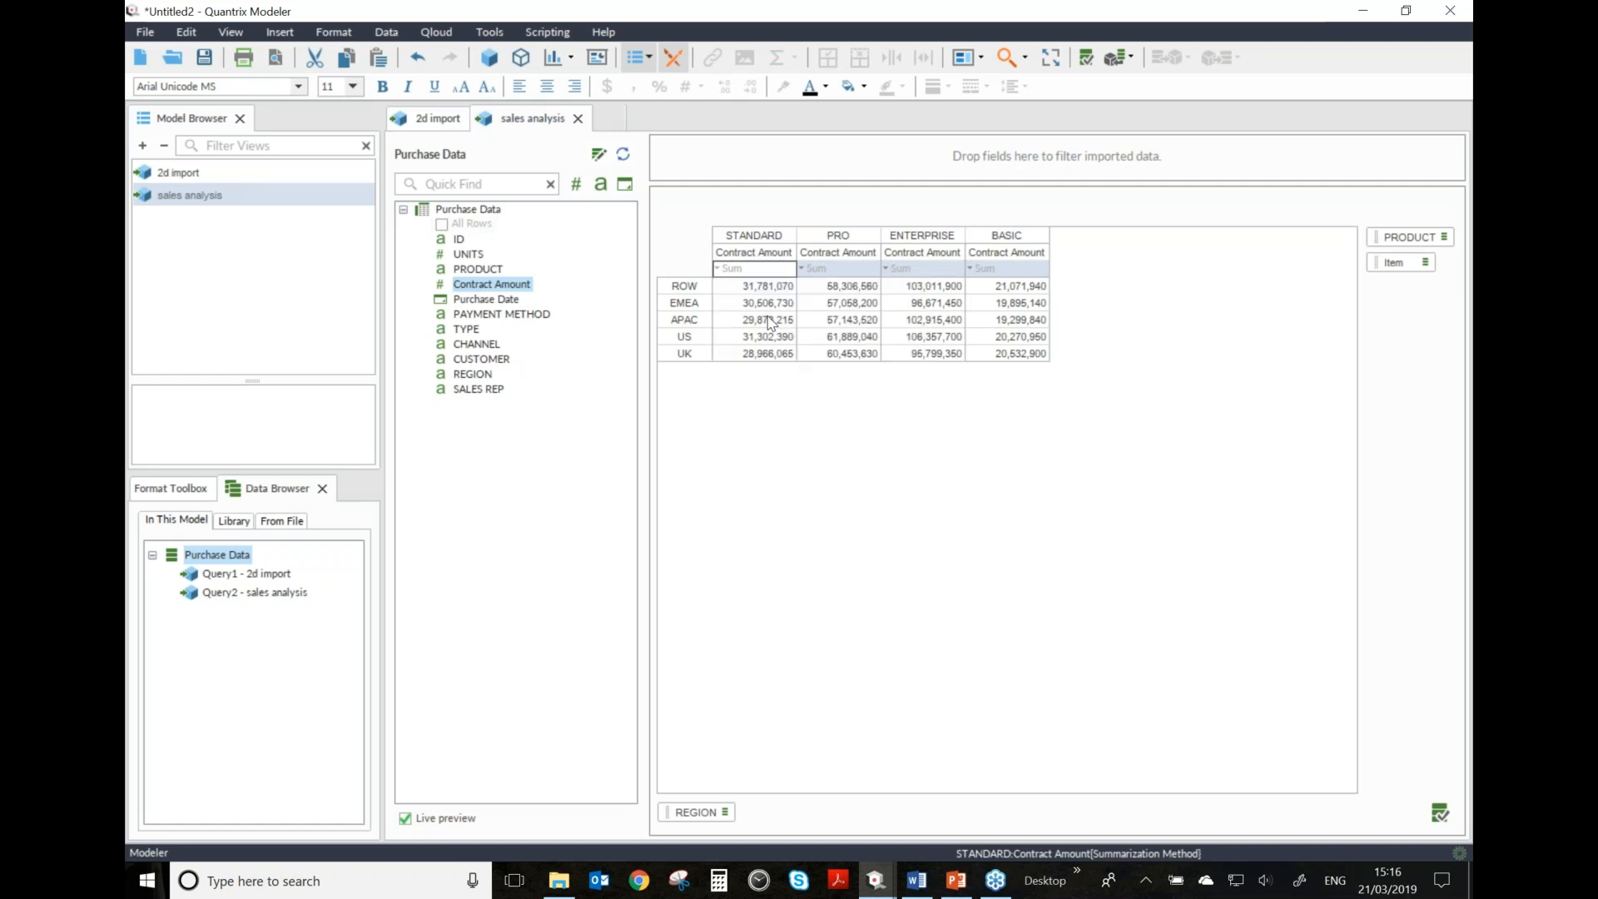
left_click(717, 269)
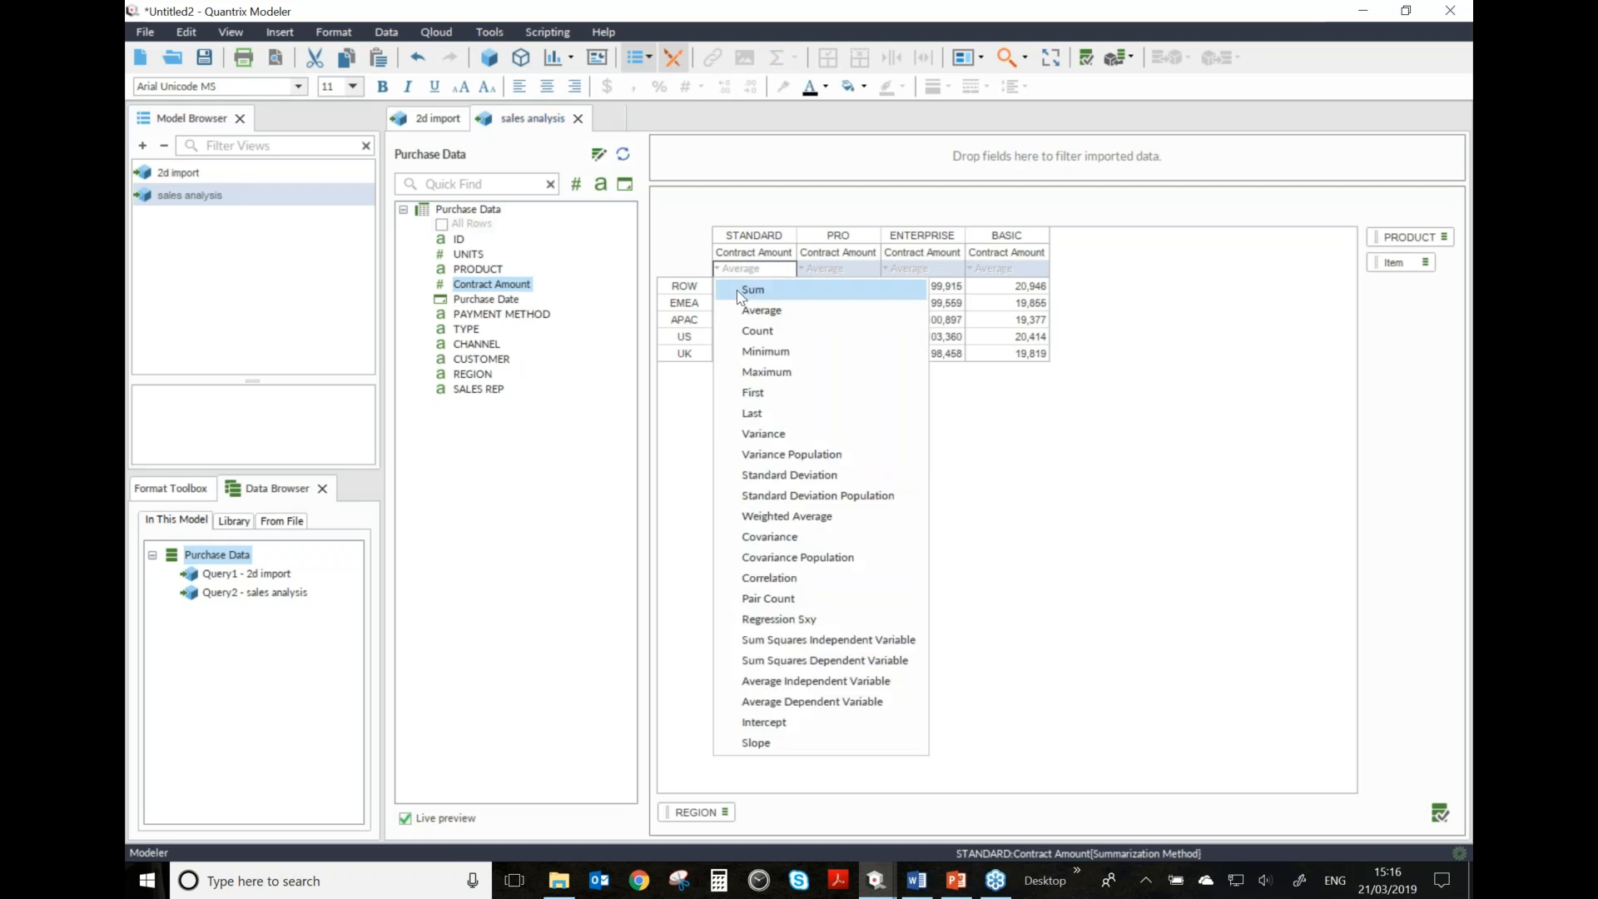
left_click(736, 288)
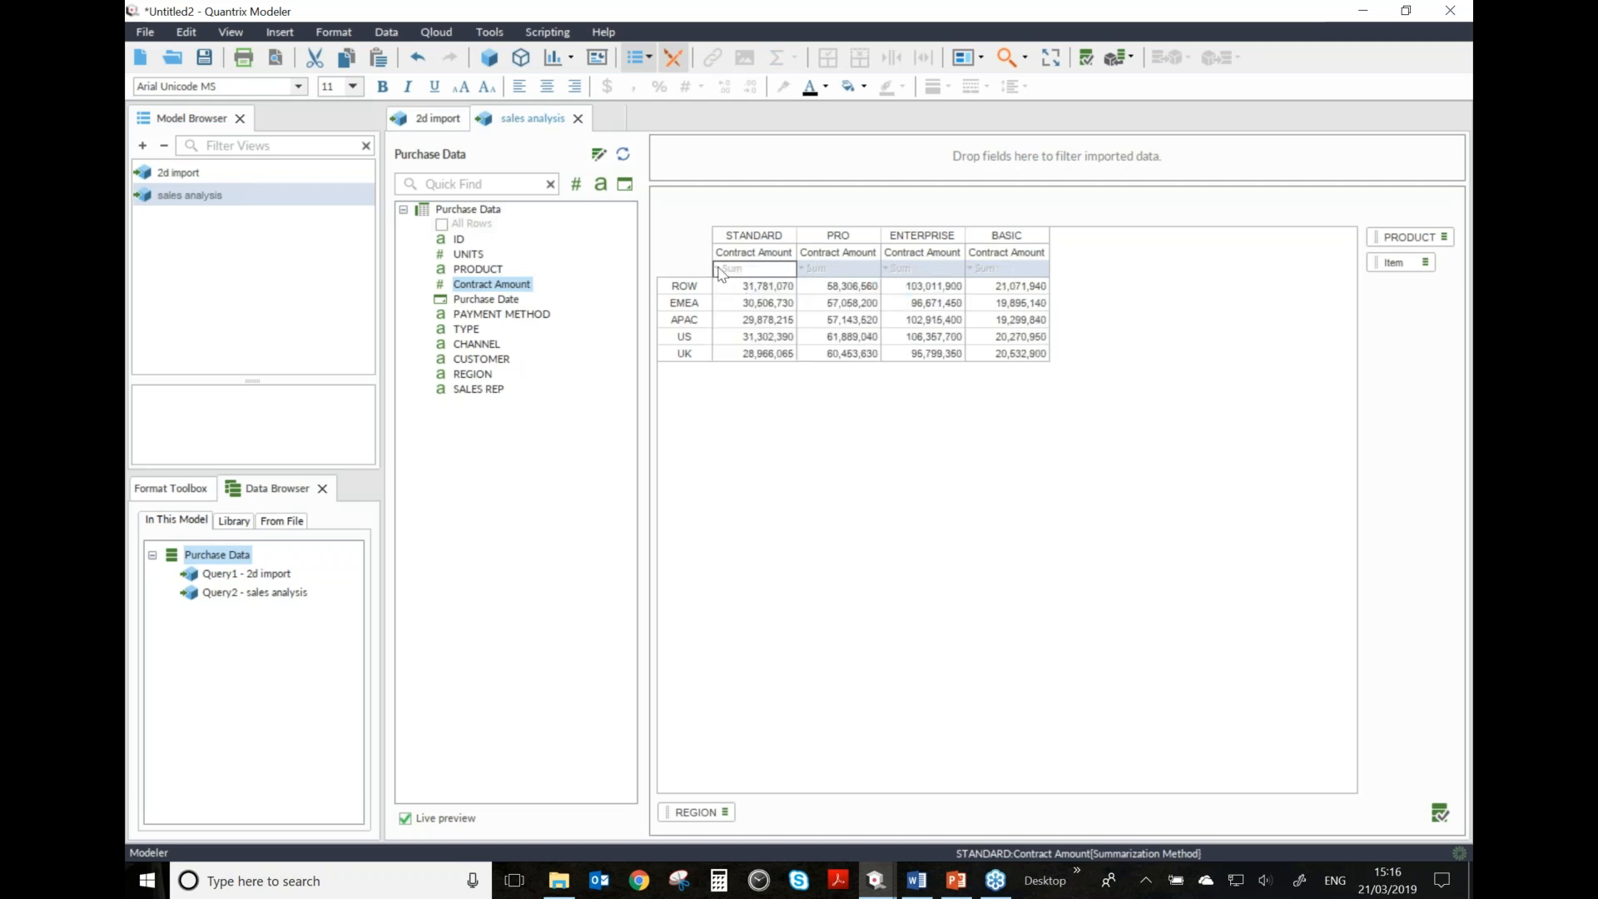
left_click(718, 268)
key("Escape")
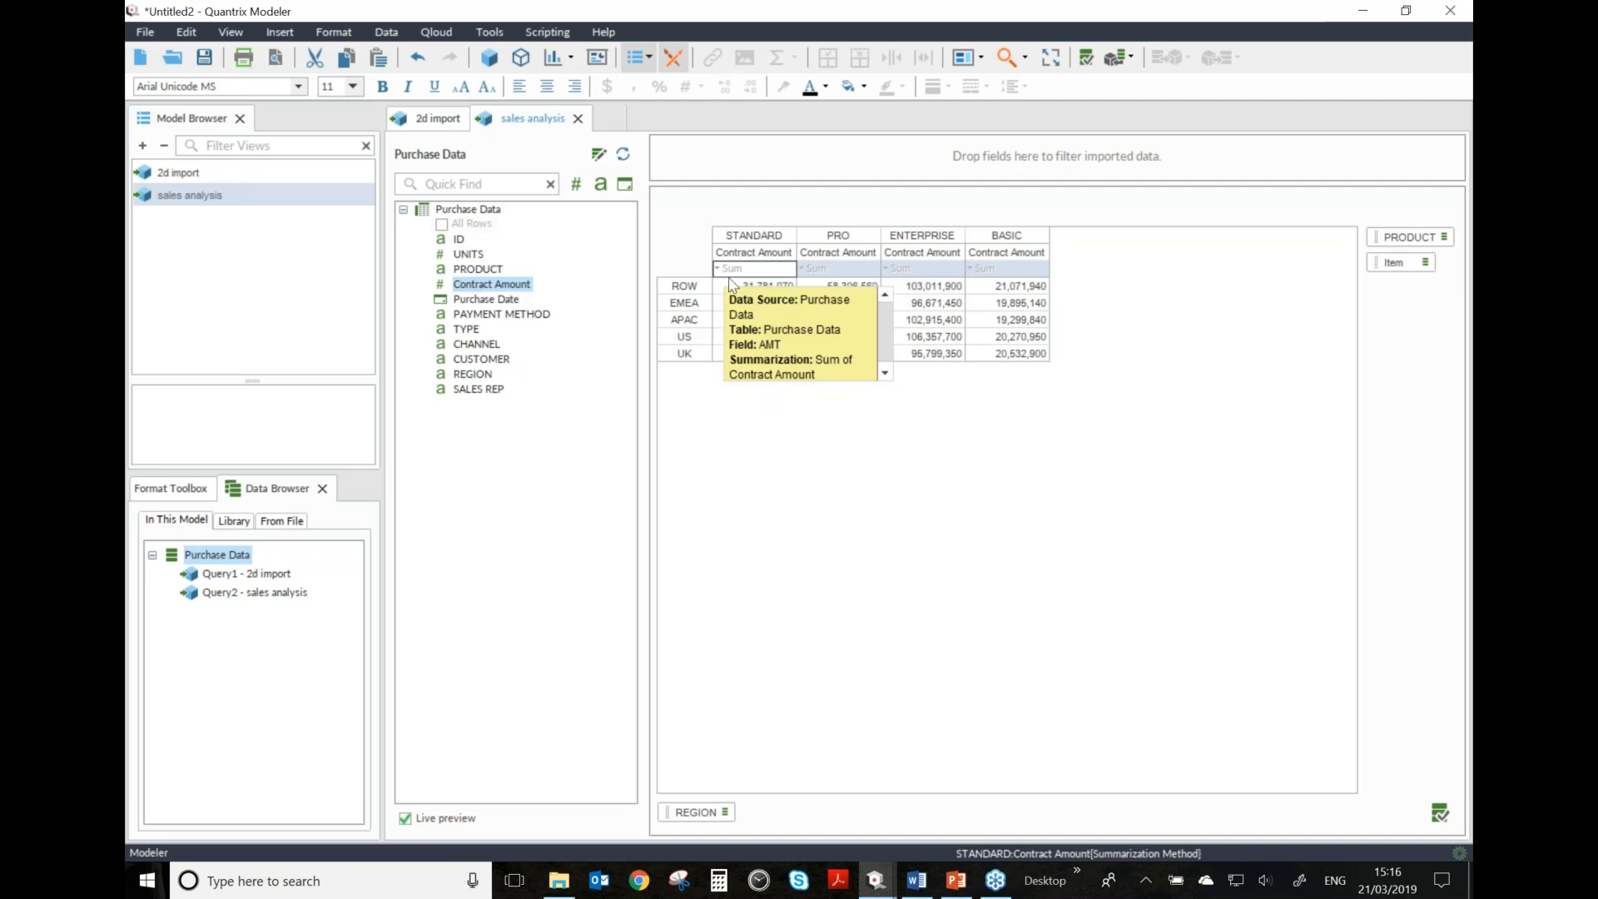
left_click(779, 394)
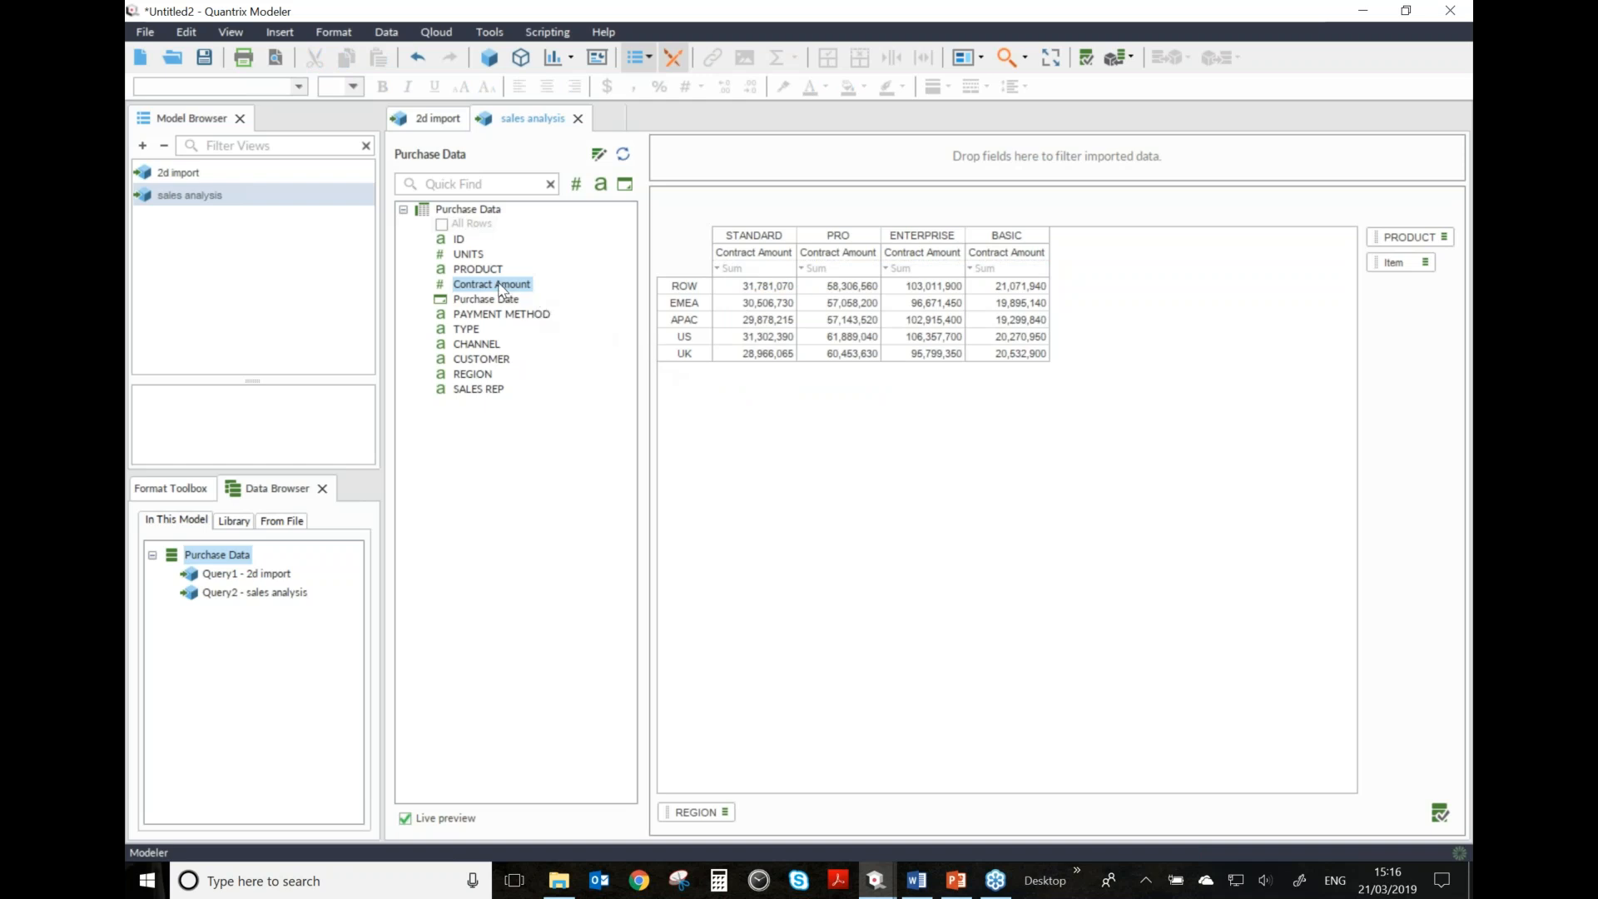
- Add Contract Amount a second time beside the existing one under each product and summarize the added item by Average
left_click_drag(500, 289, 804, 298)
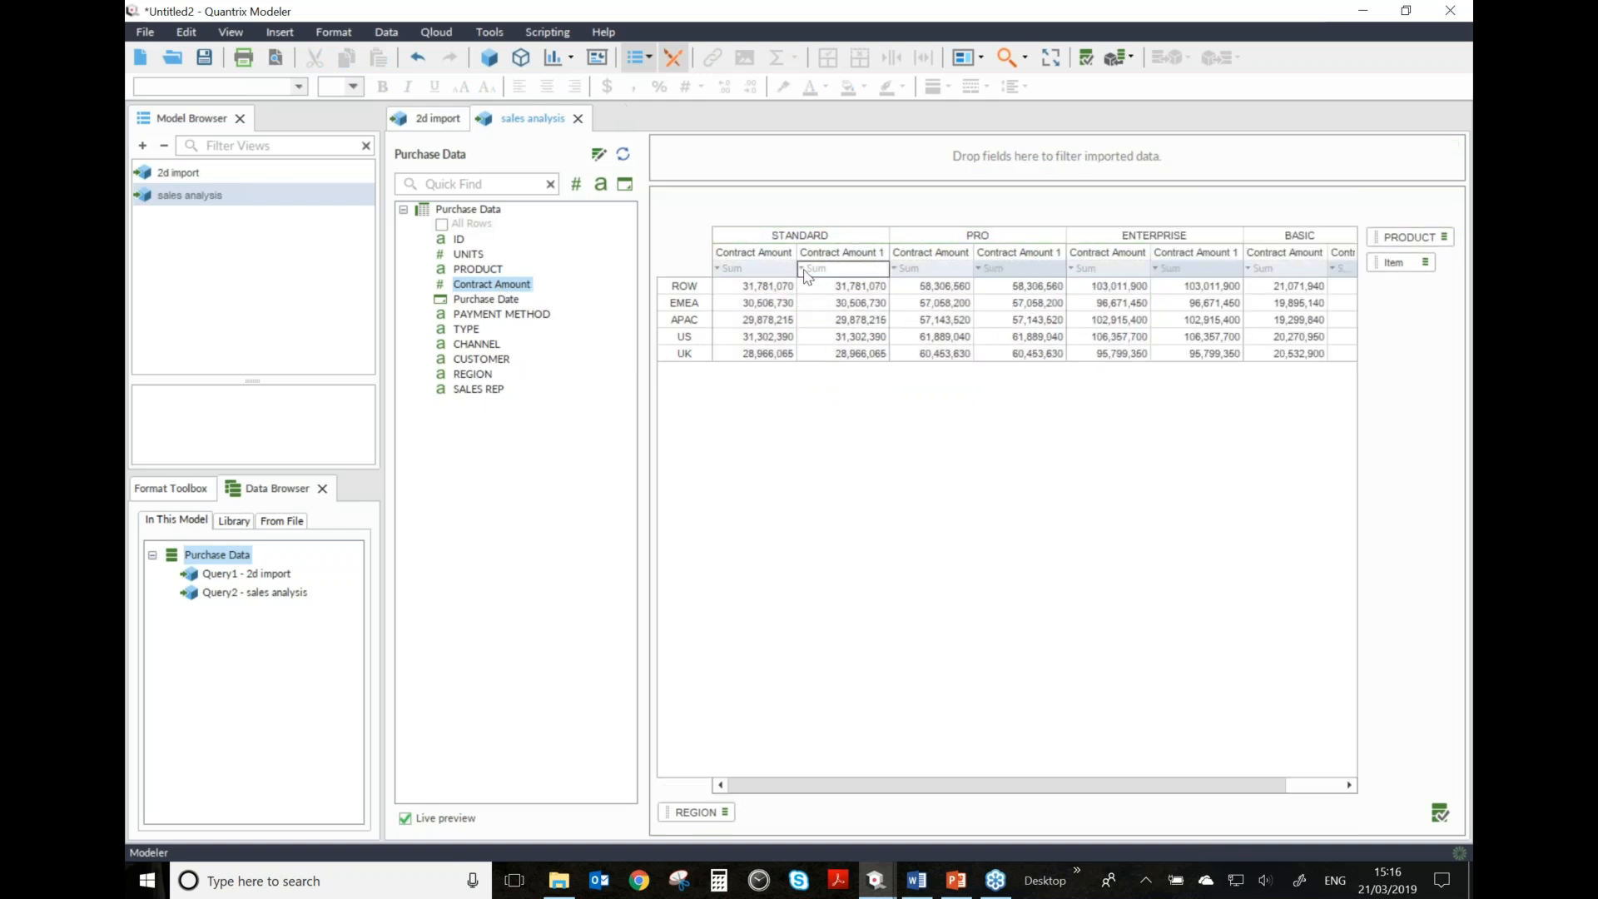
left_click(805, 269)
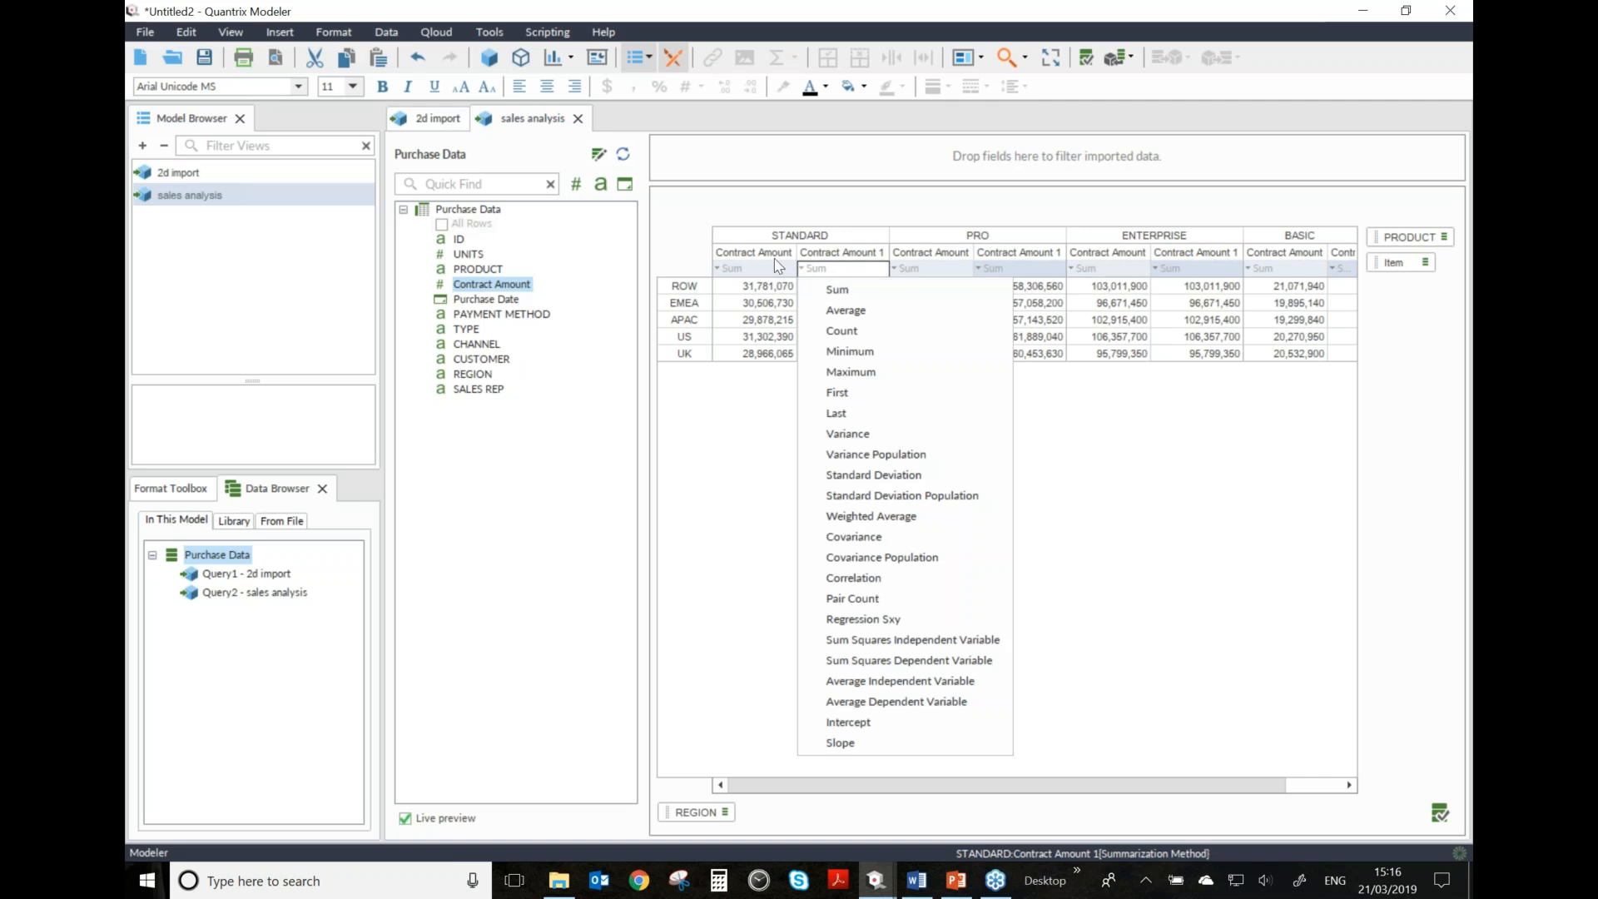
left_click(874, 311)
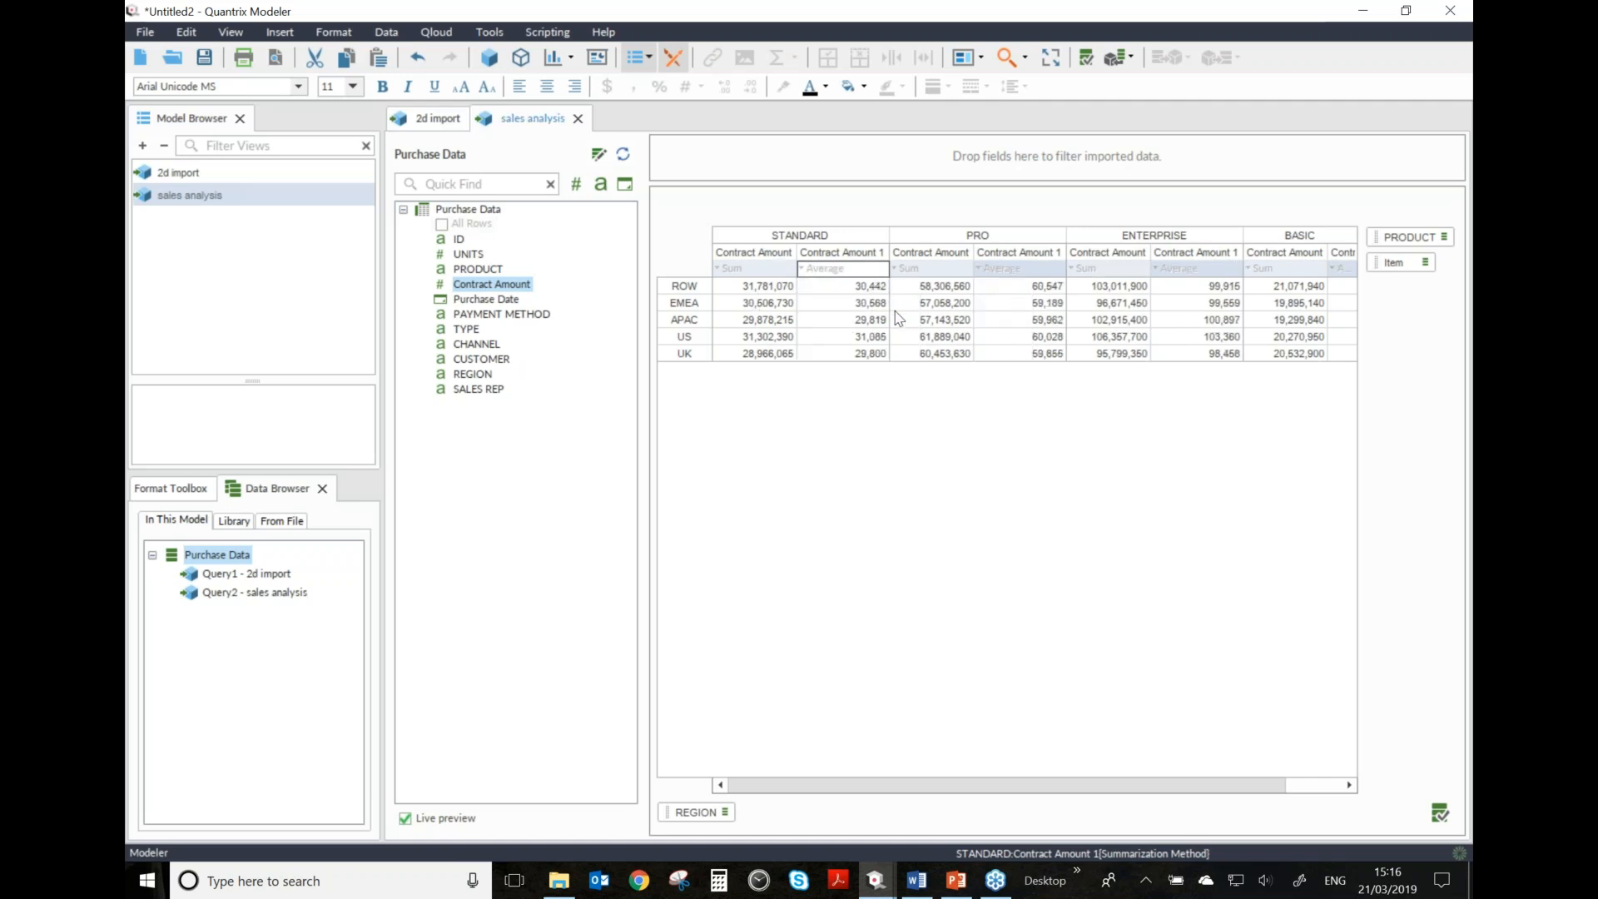
left_click(946, 431)
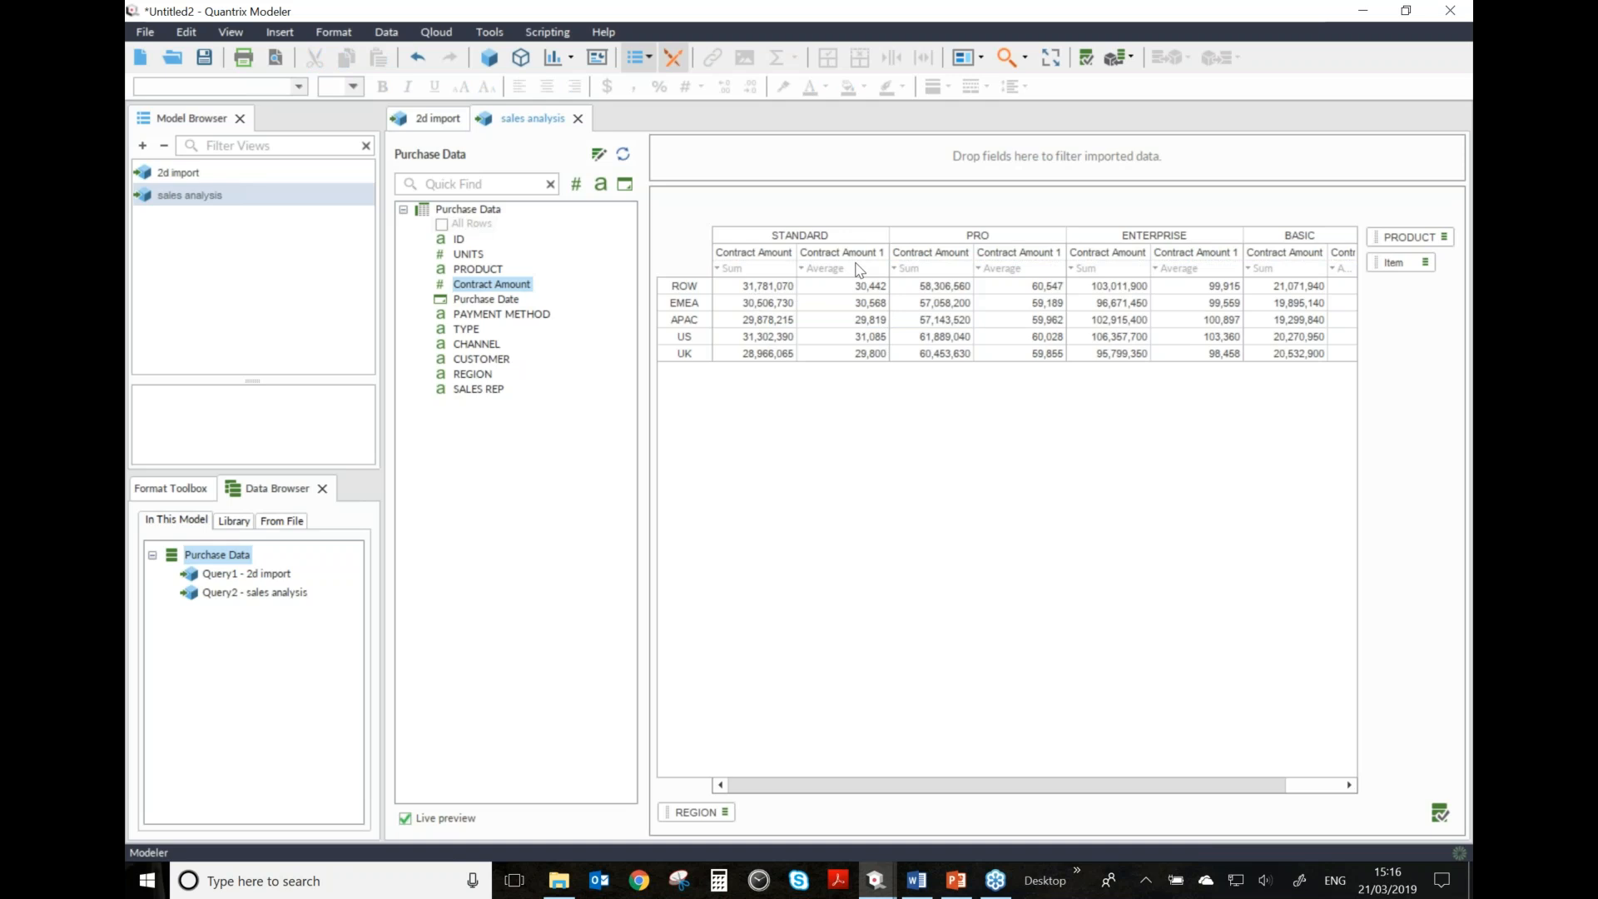
- Rename the summed Contract Amount item as "Total Sales" and the averaged one as "Average Contract"
left_click(771, 253)
type("Total Sales")
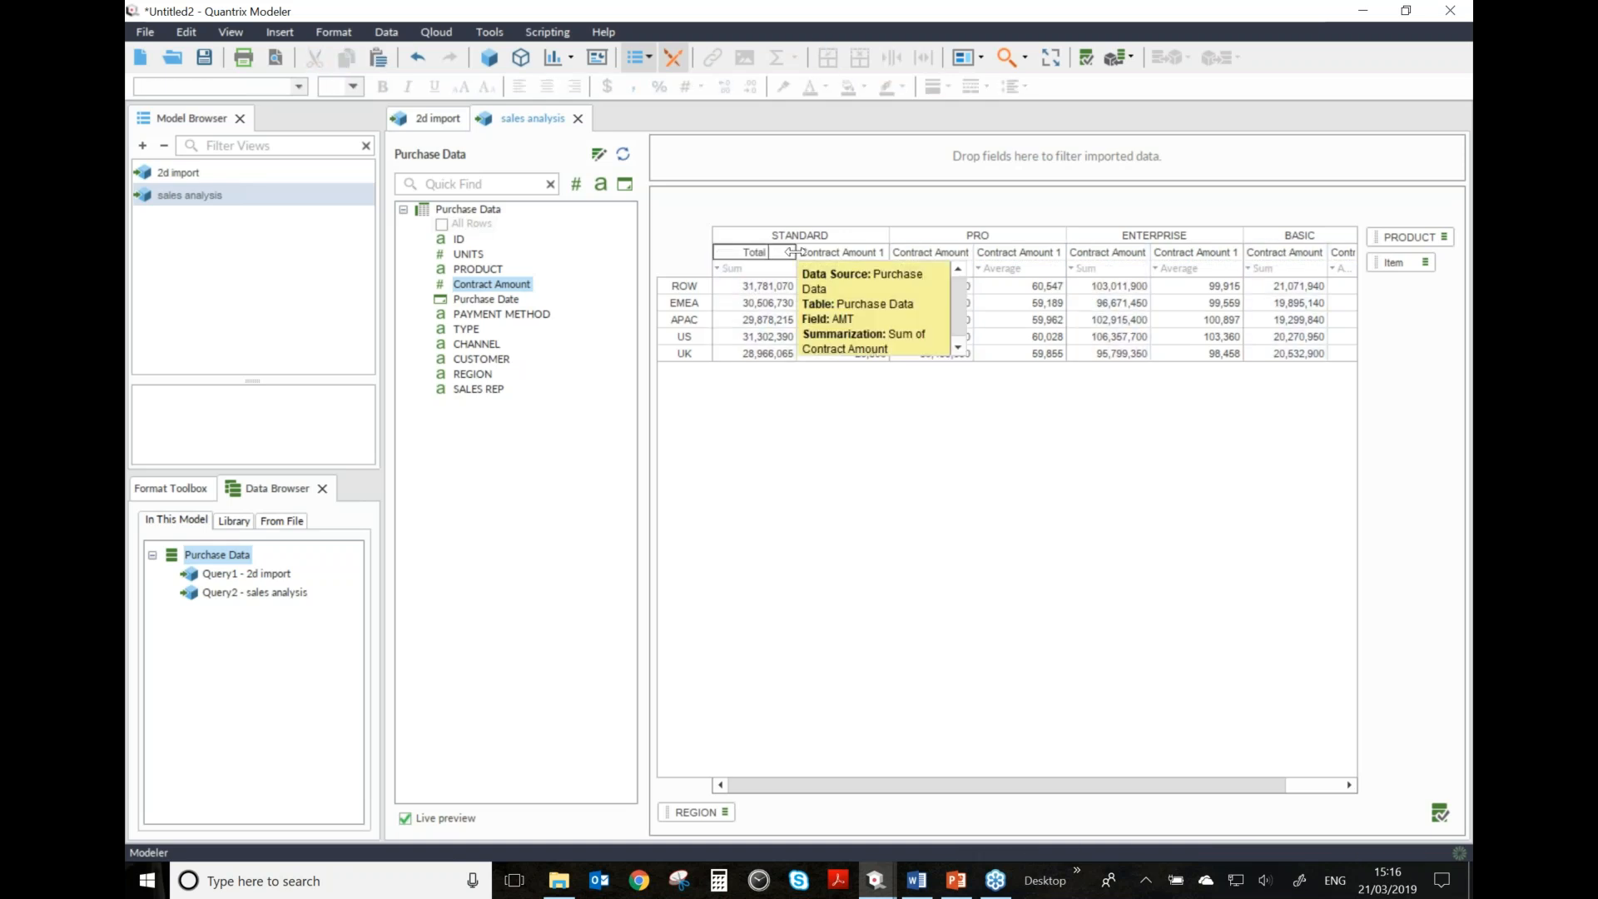
key("Return")
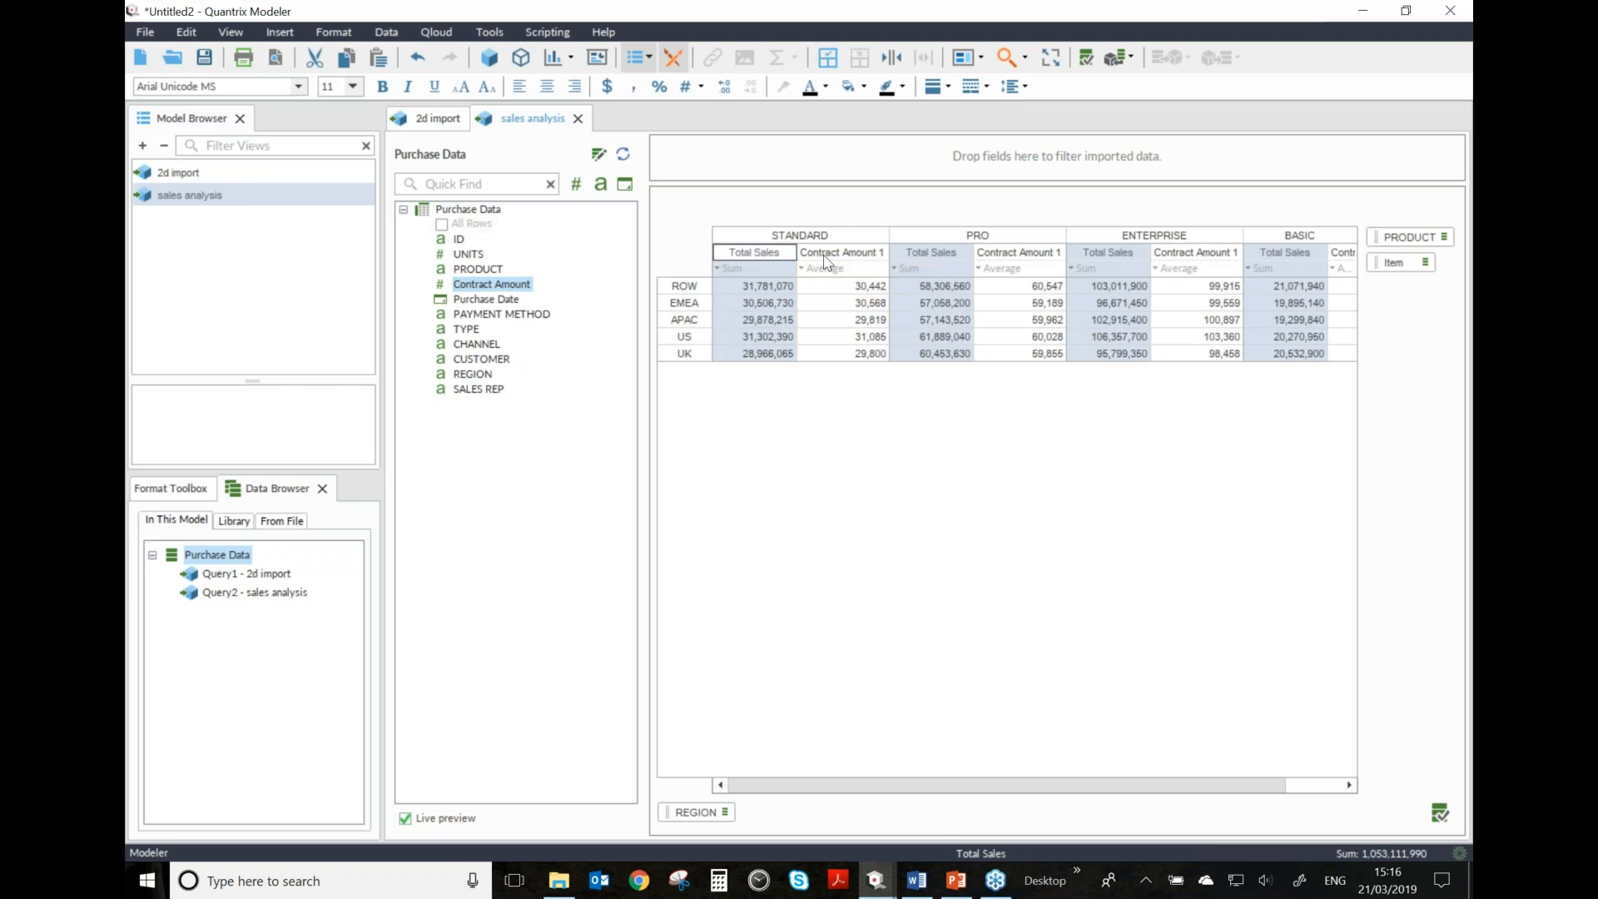
left_click(826, 253)
type("Average")
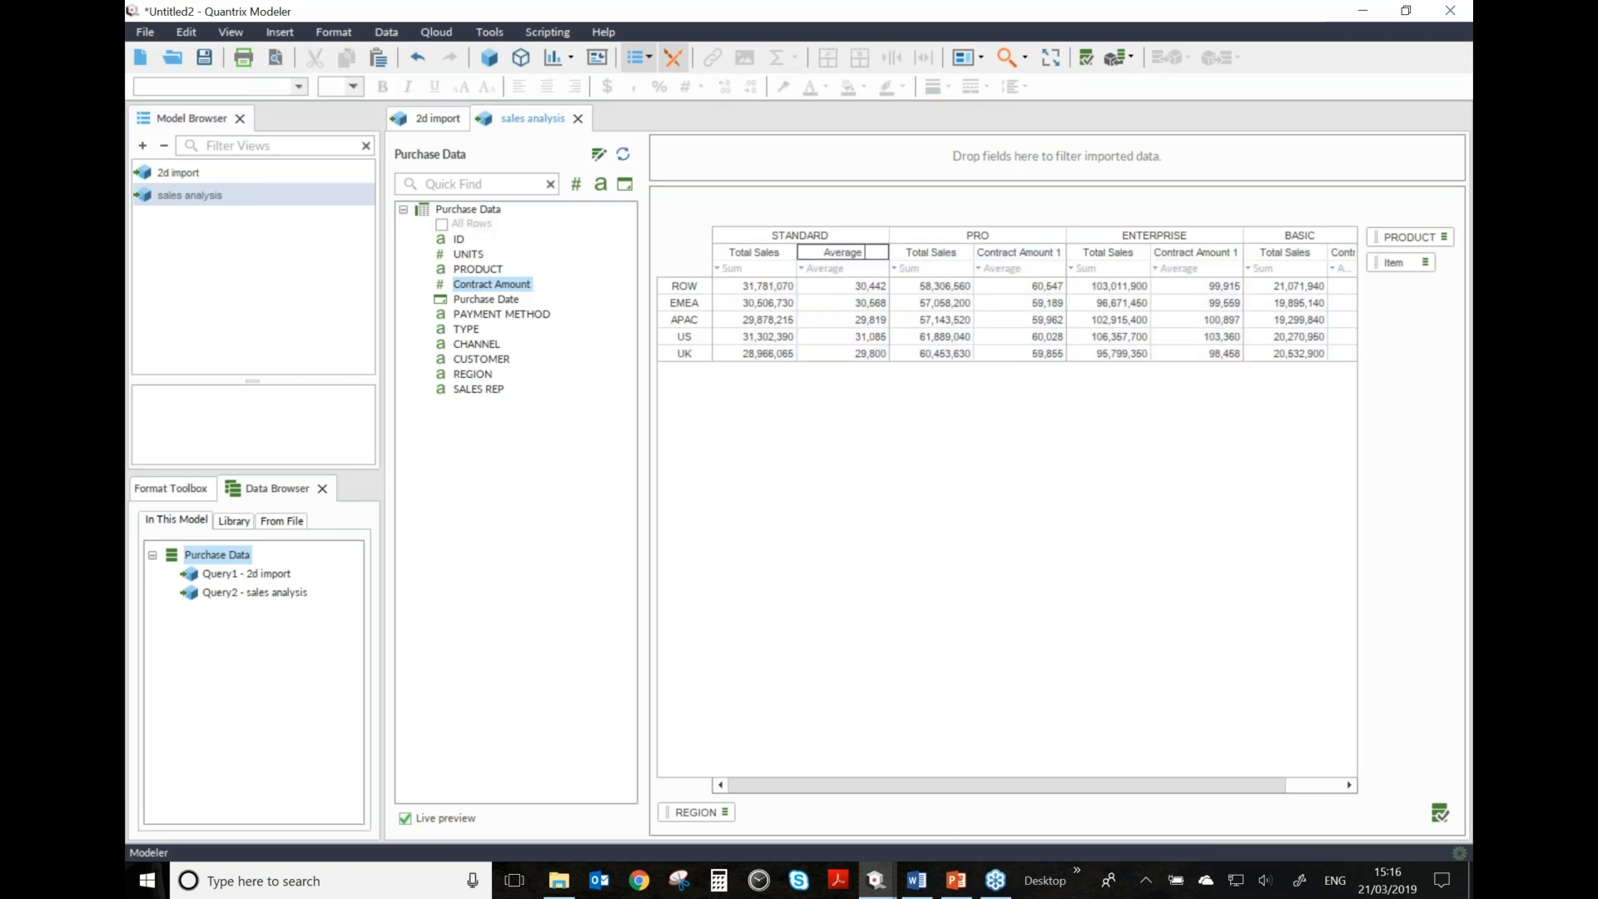
type(" Contract")
key("Return")
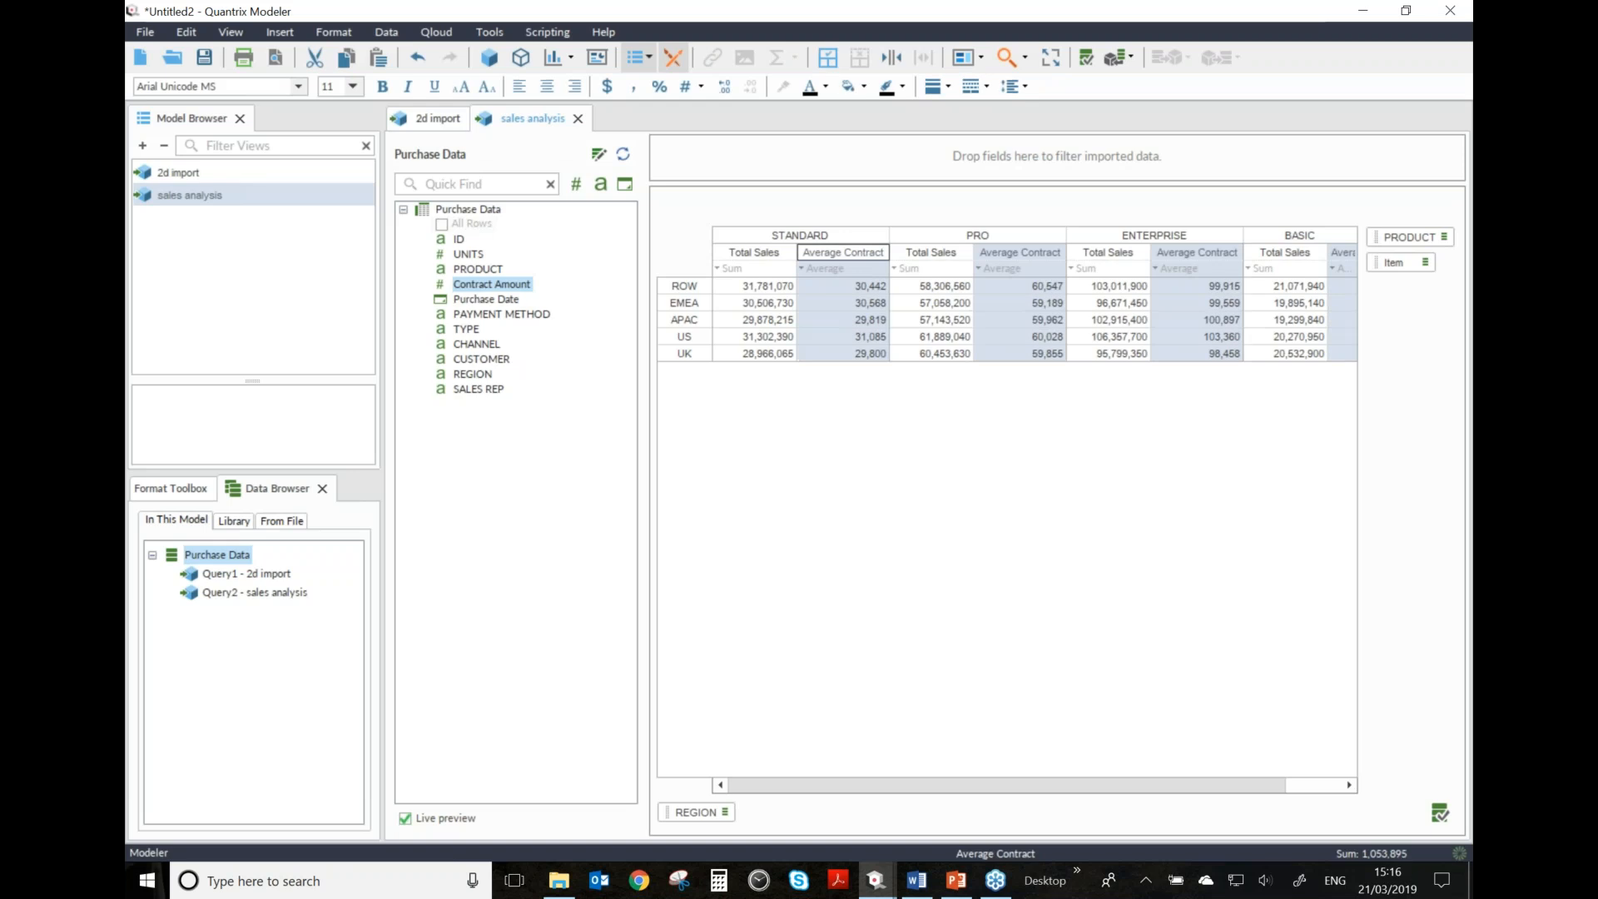
key("alt+Tab")
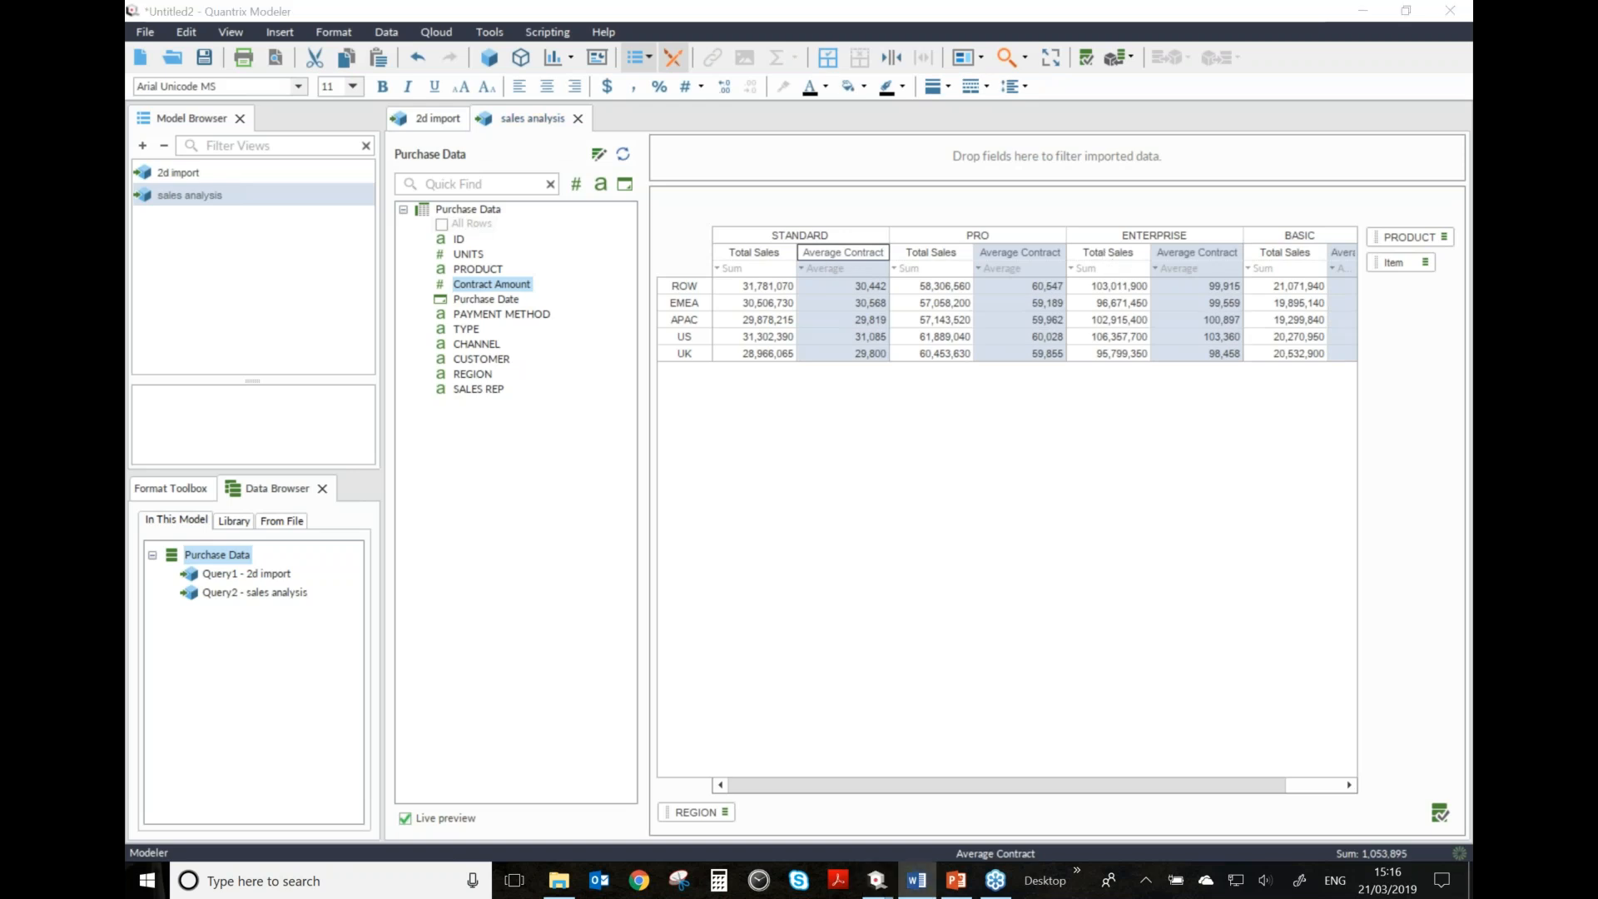
left_click(1076, 444)
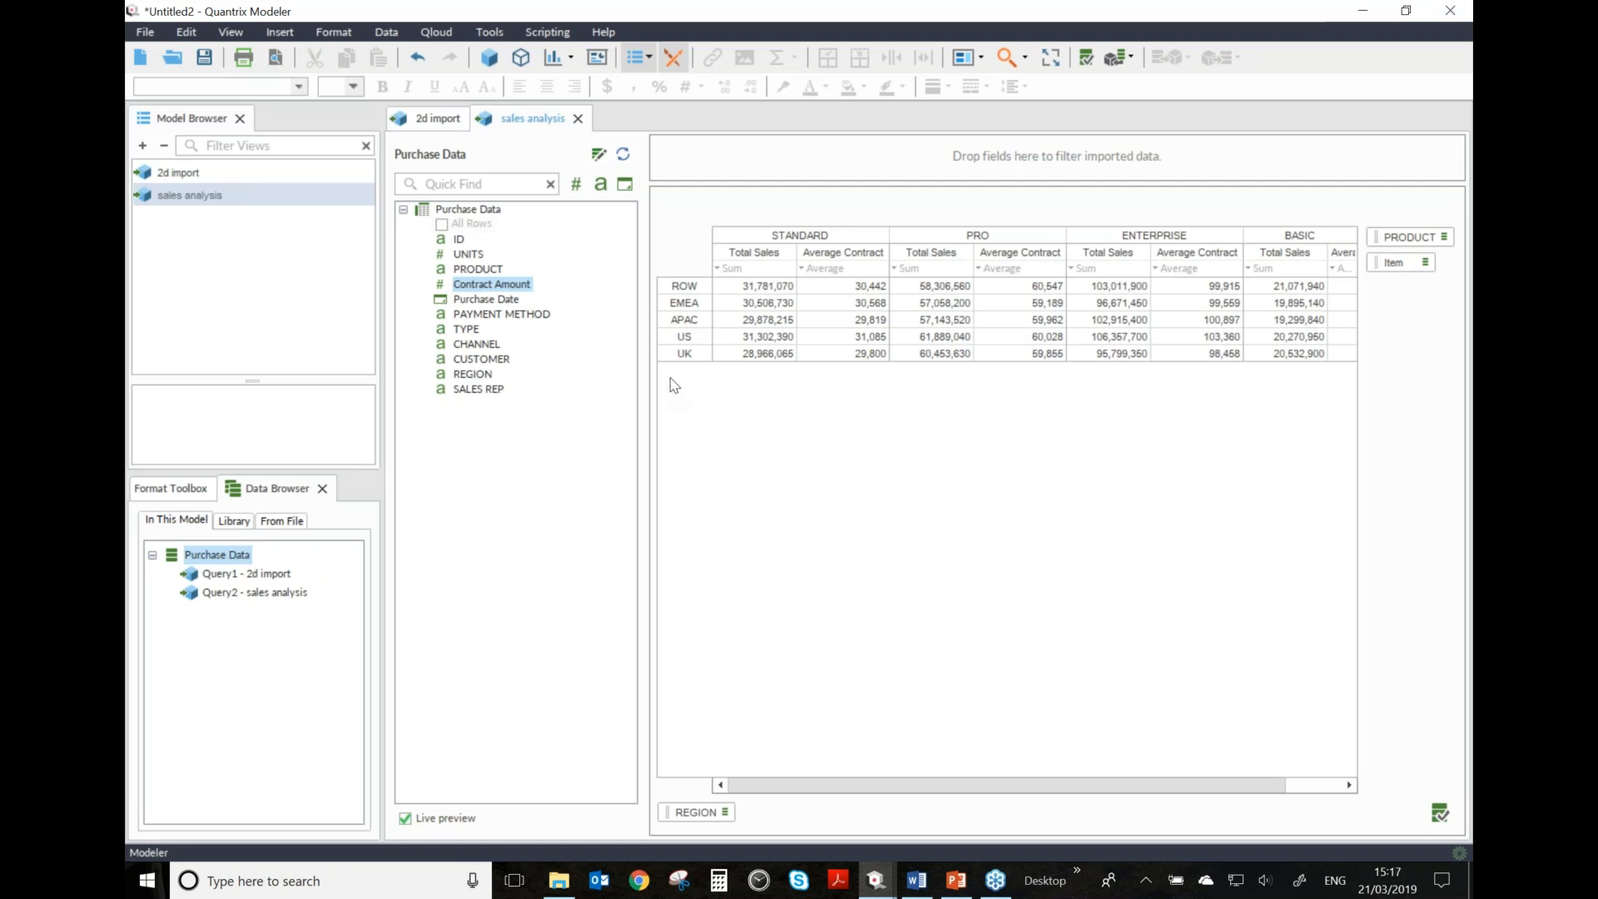
- Try SALES REP as a separate row category beside REGION, examine the empty region combinations, and remove it again
left_click(496, 397)
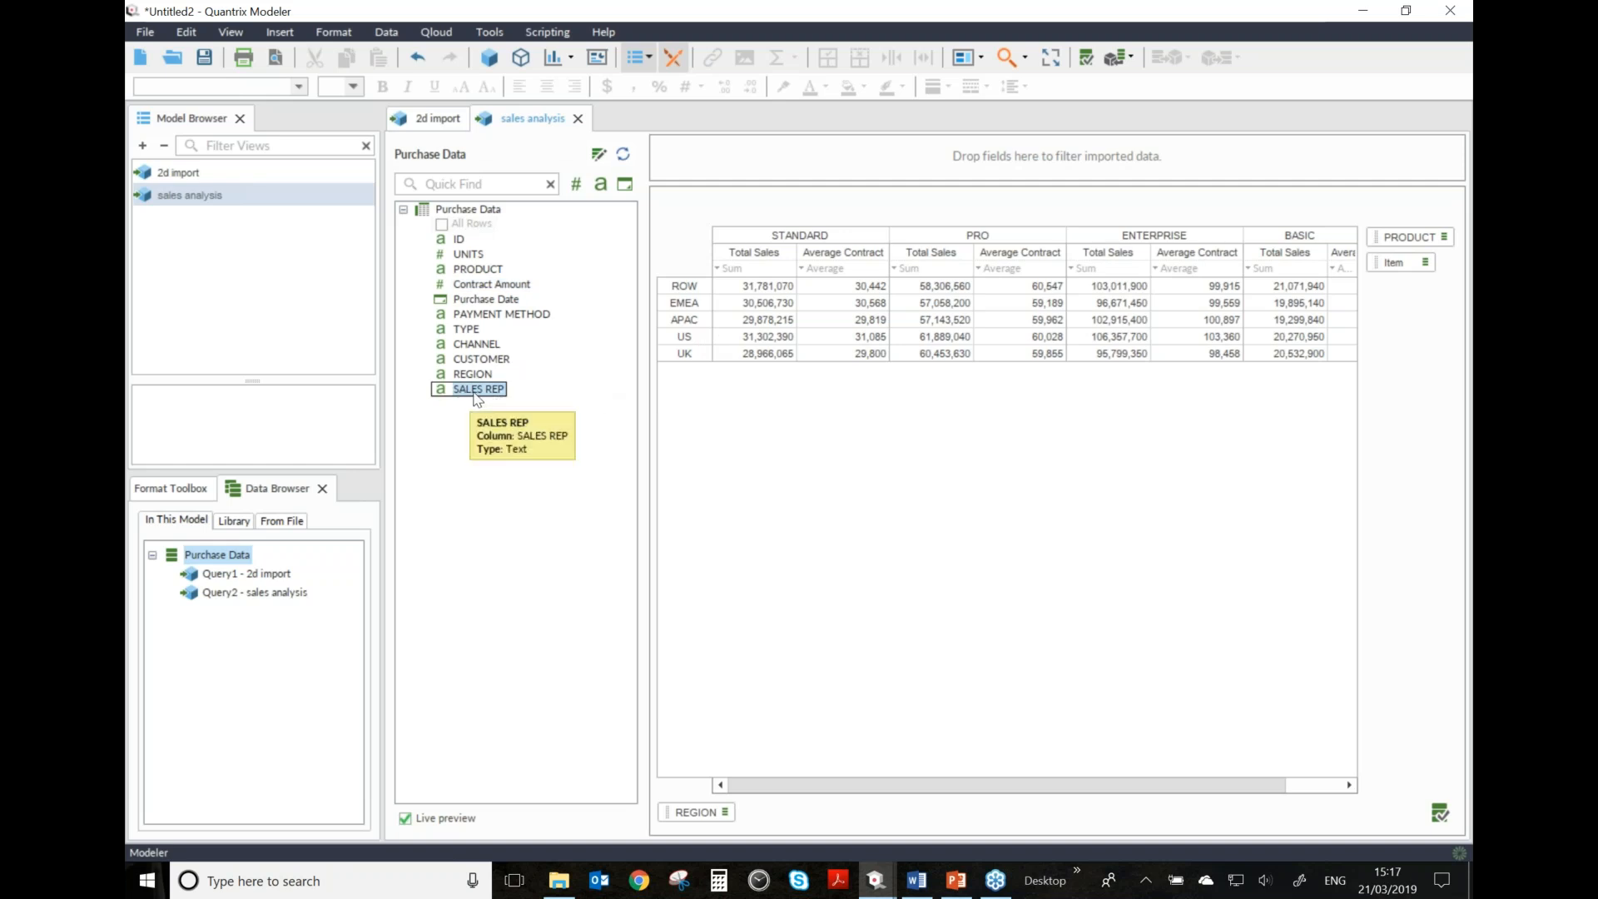
left_click_drag(474, 400, 795, 820)
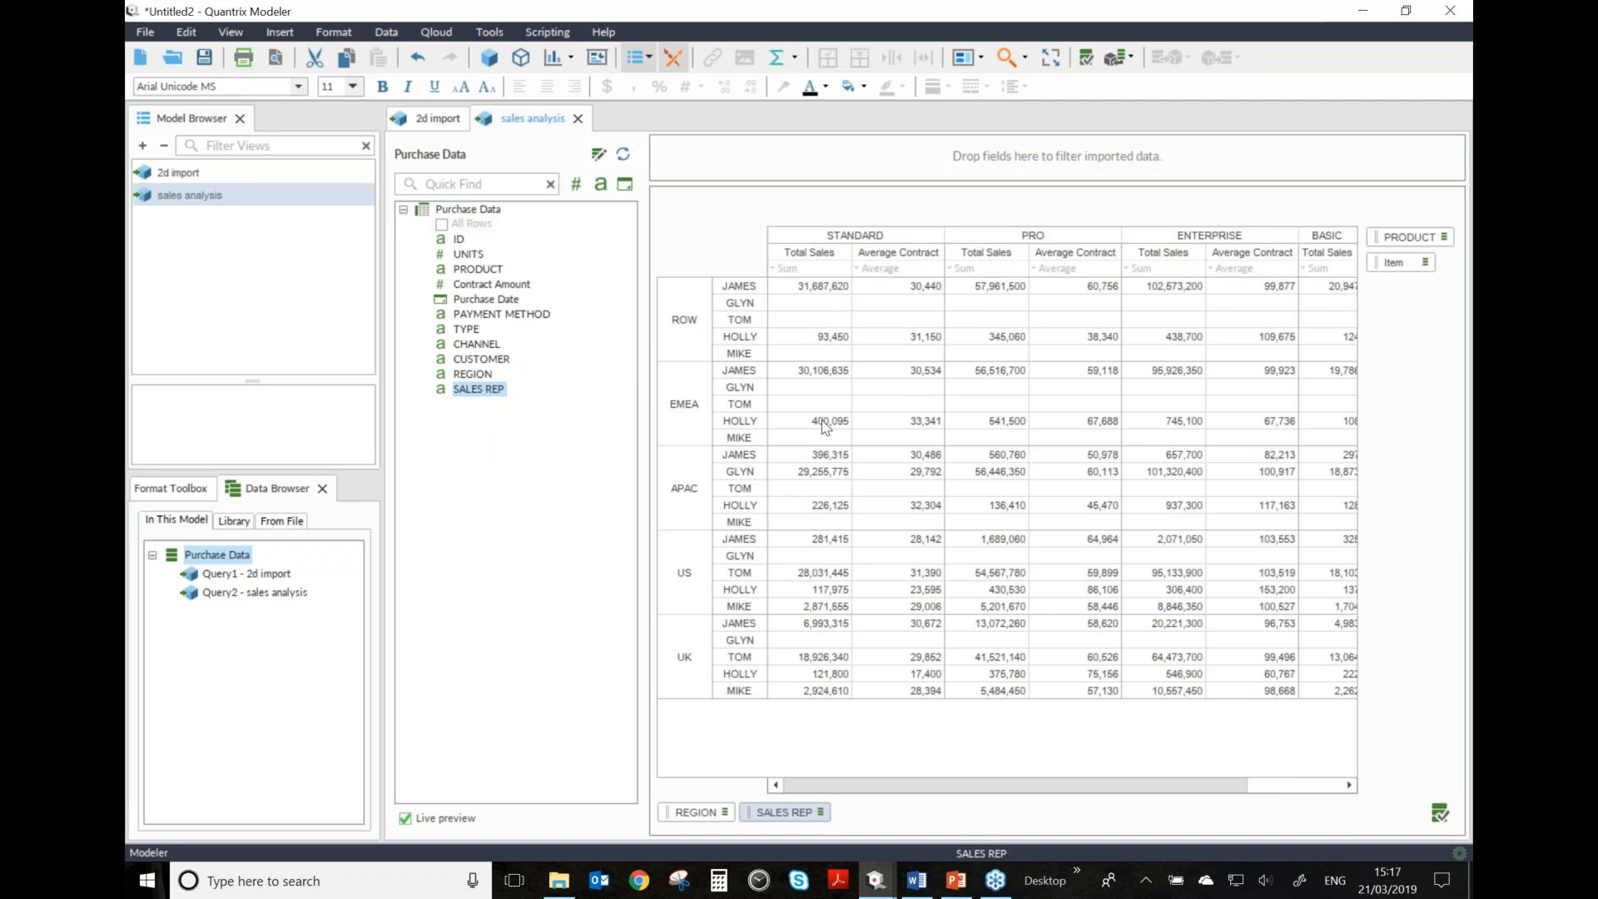
left_click_drag(805, 308, 915, 325)
left_click_drag(834, 353, 1308, 366)
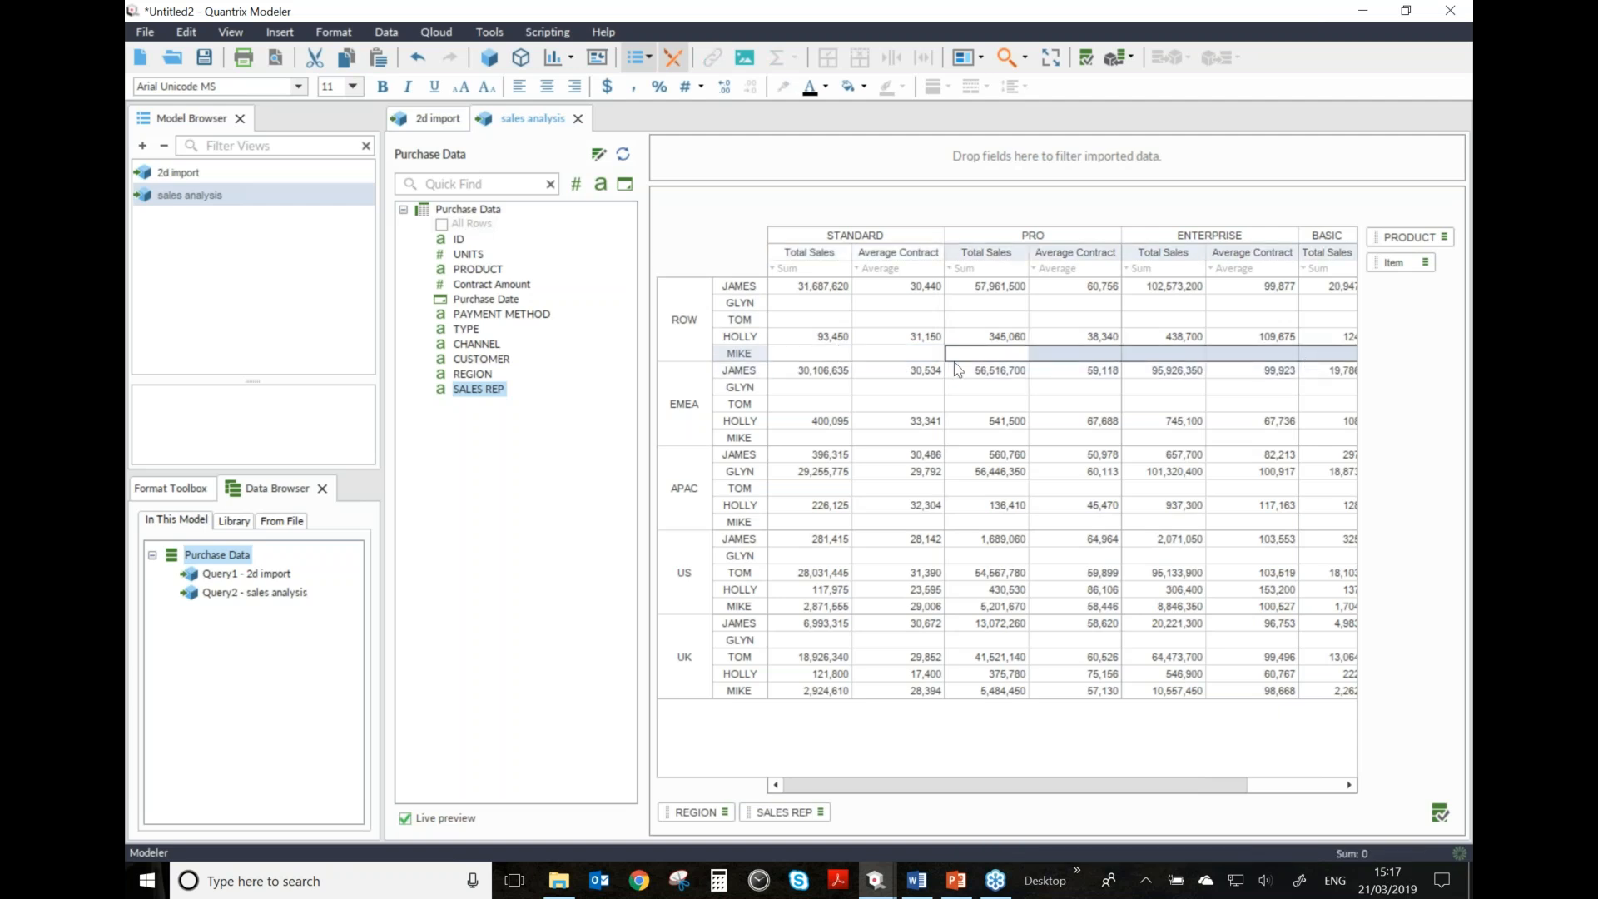
left_click(804, 818)
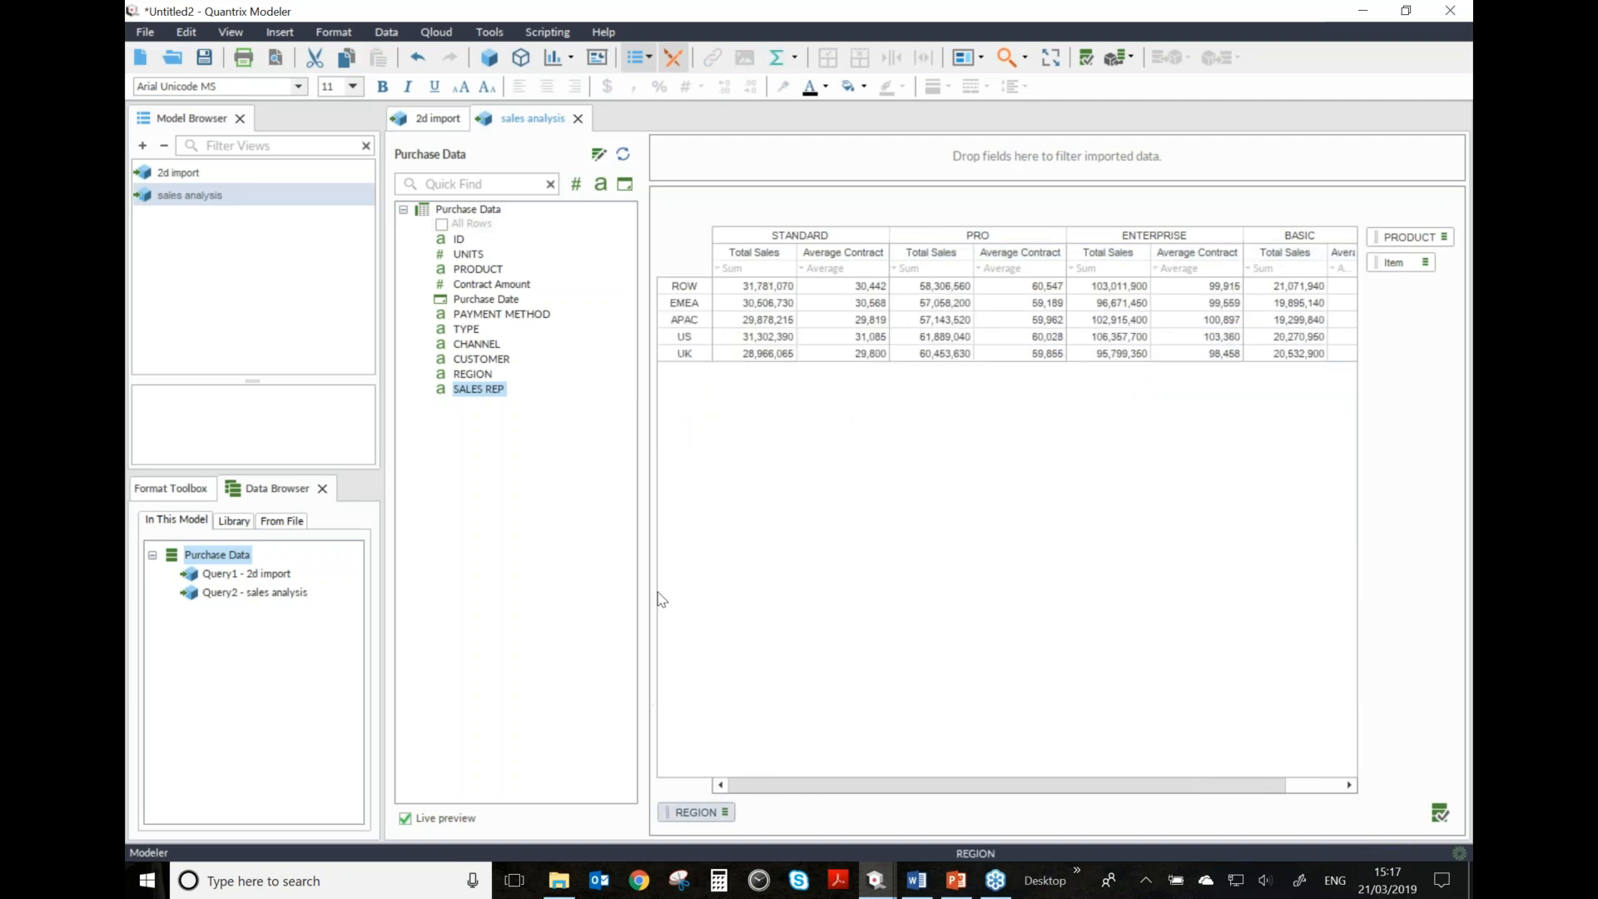
left_click(707, 520)
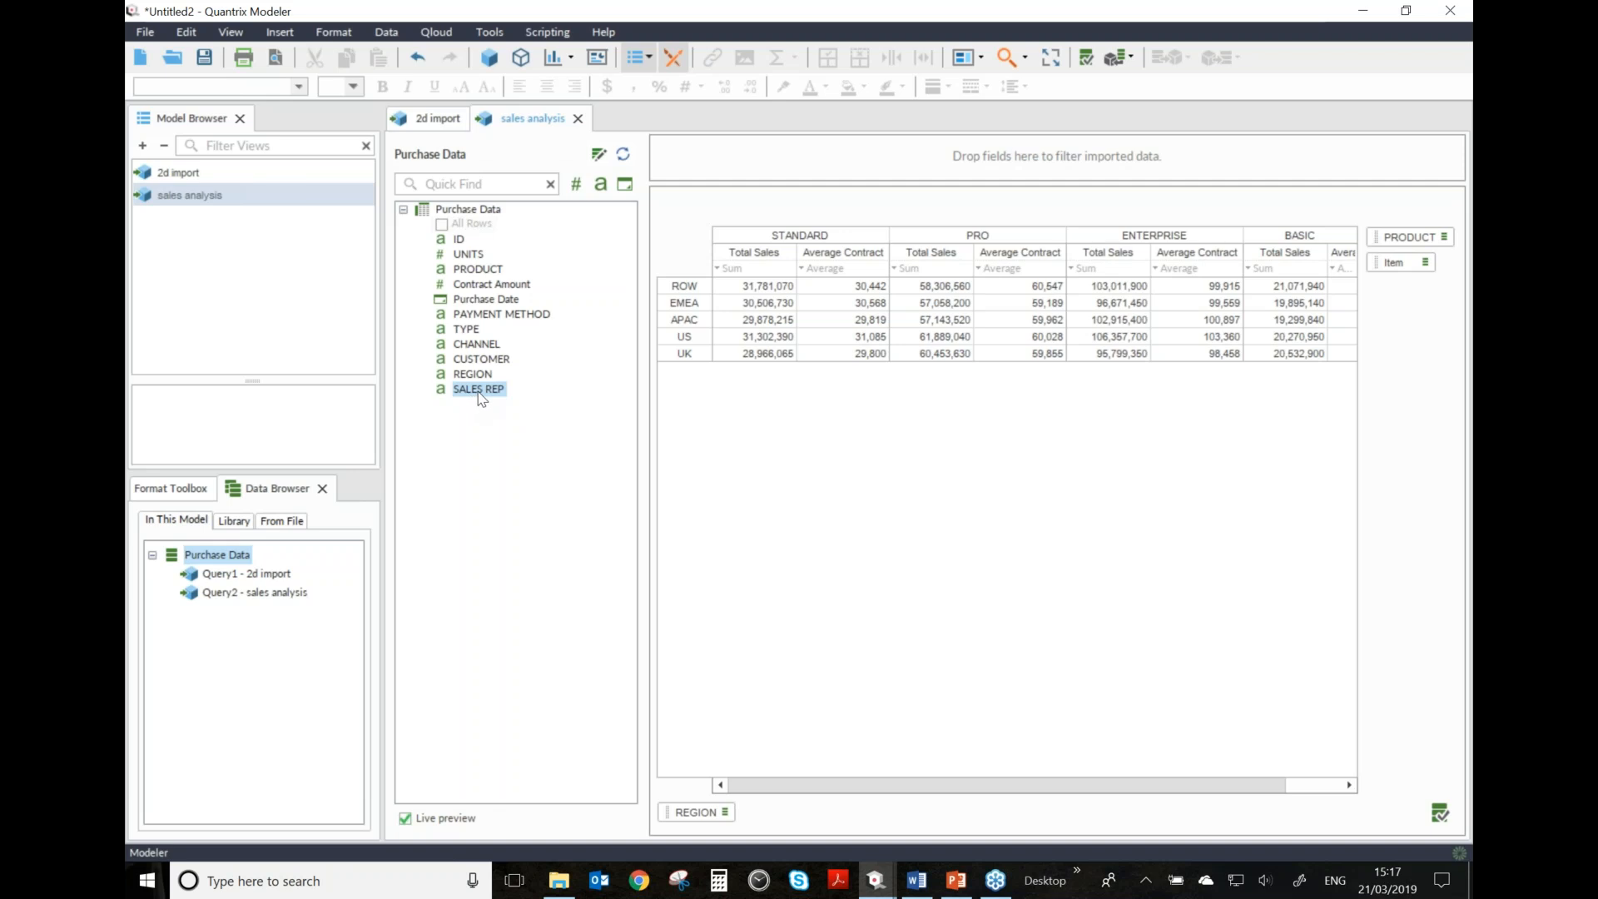
- Group the regions by SALES REP within the rows and place the Item category above PRODUCT in the columns
left_click_drag(478, 388, 737, 333)
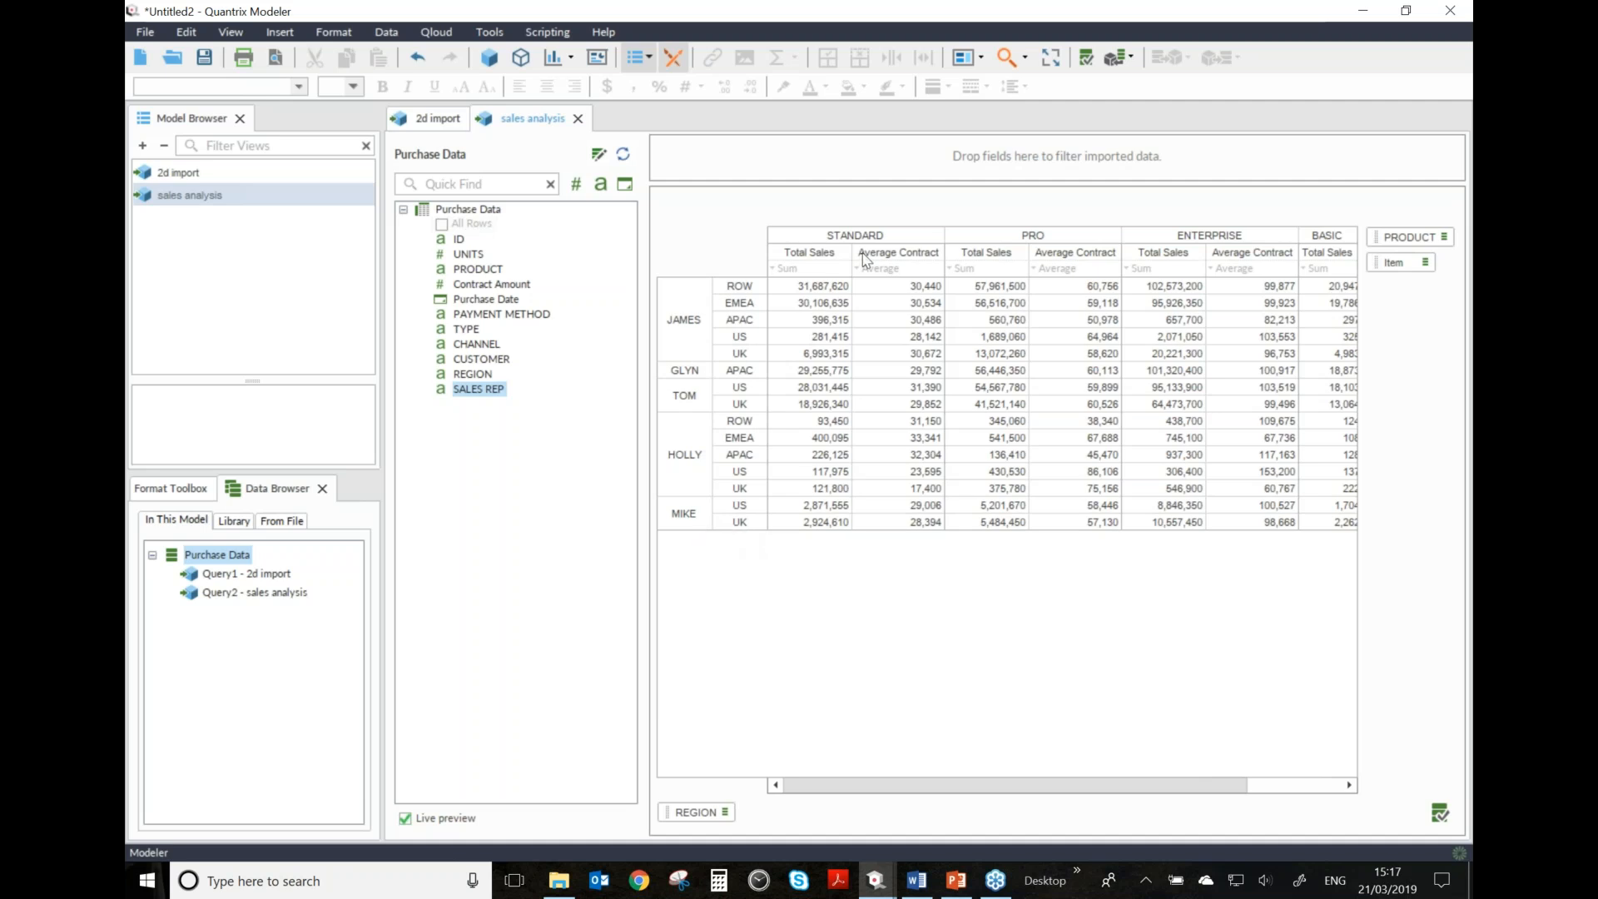
mouse_move(882, 259)
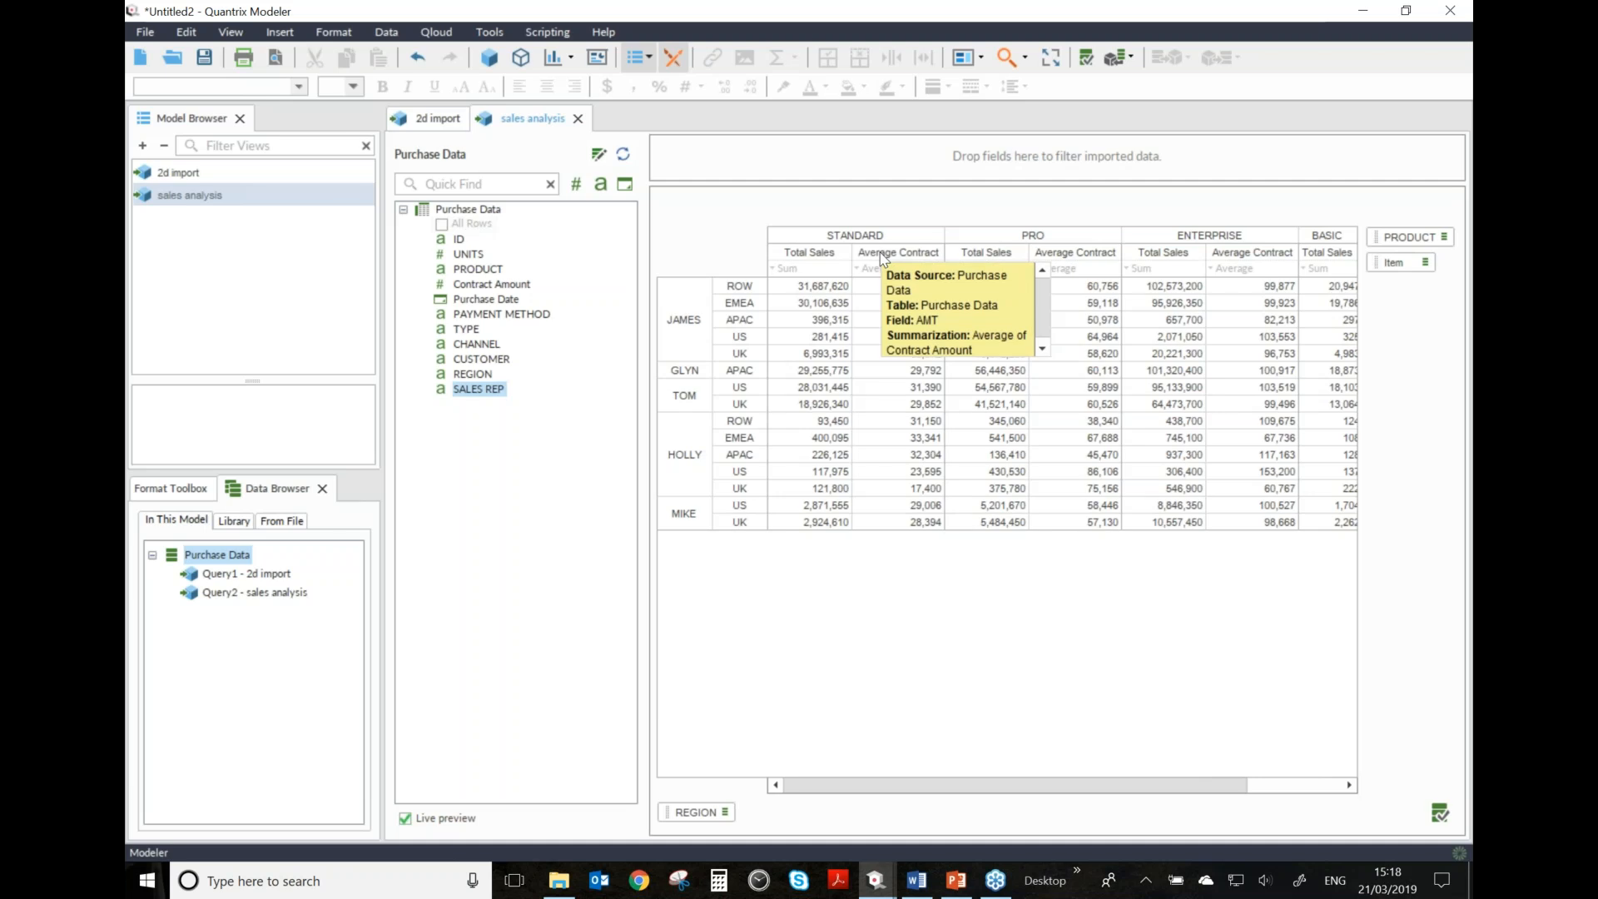
left_click_drag(1379, 265, 1388, 237)
left_click_drag(805, 275, 896, 269)
left_click(1026, 552)
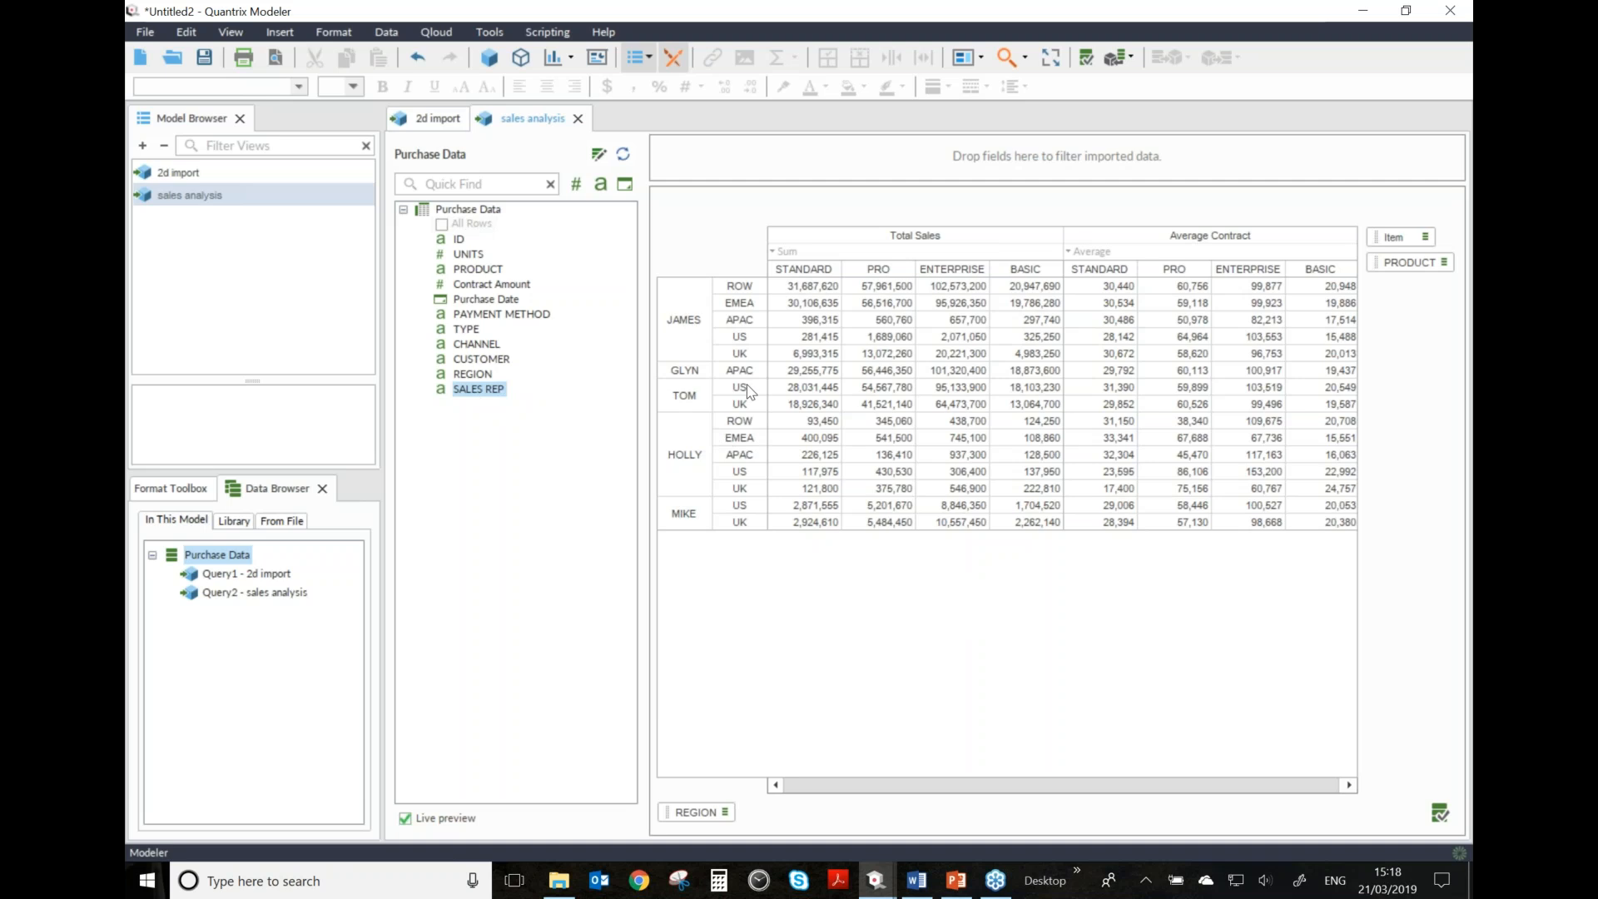
- Reorder the product columns as BASIC, STANDARD, PRO, ENTERPRISE
left_click(1038, 273)
key("ctrl+Left")
key("ctrl+Left")
key("ctrl+Left")
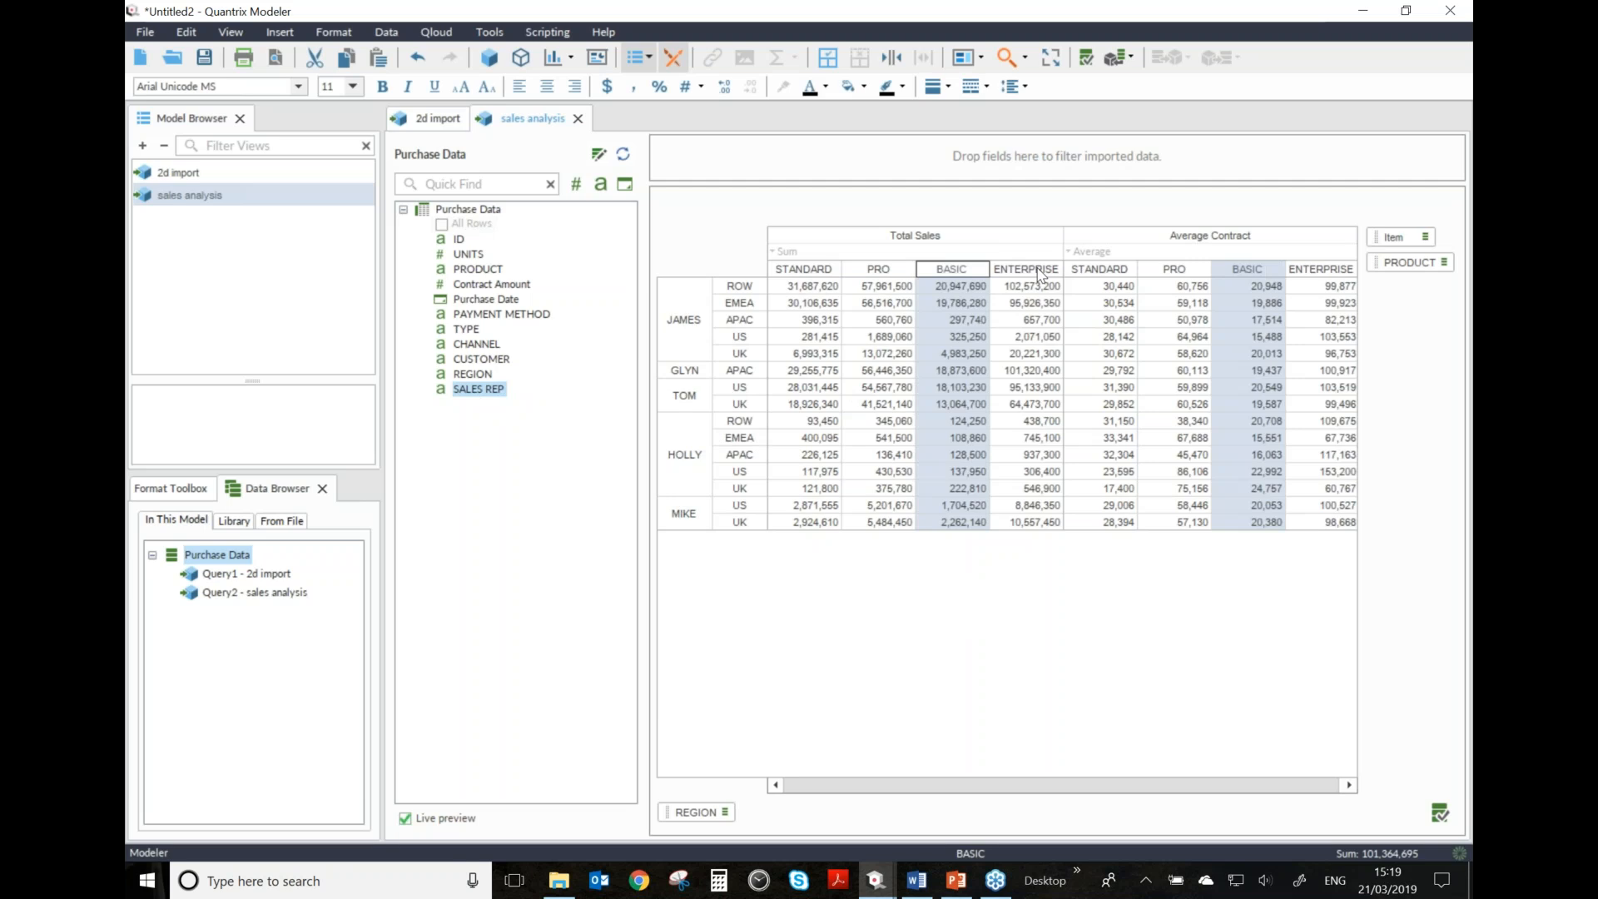
key("Right")
key("Right")
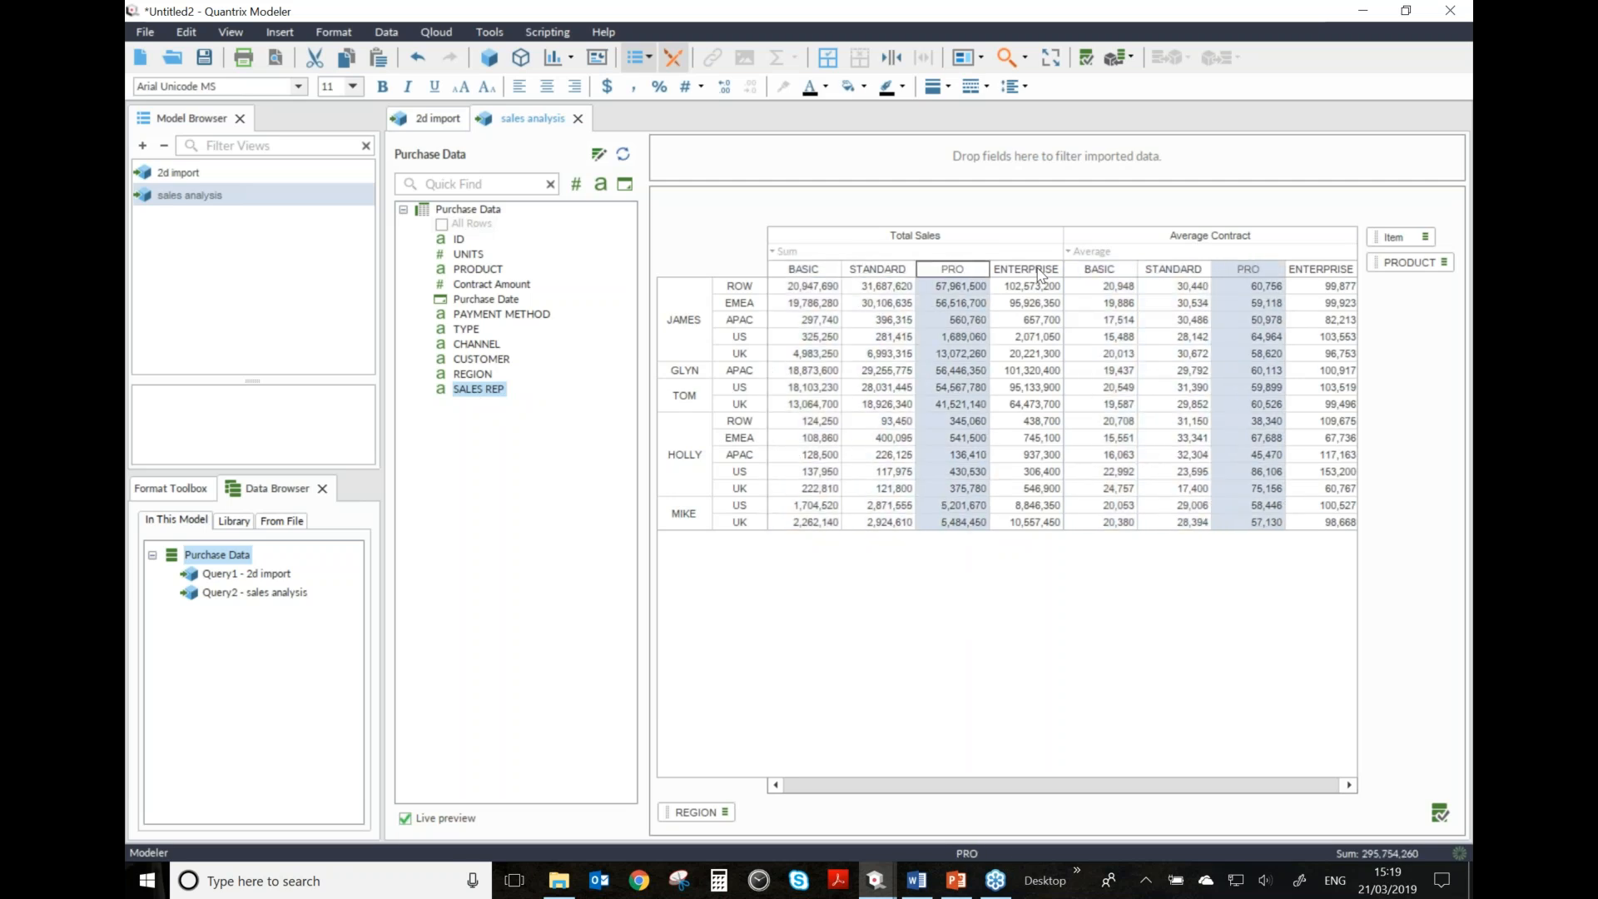
key("Left")
key("Left")
key("Right")
key("Right")
key("Left")
key("Left")
key("Right")
key("Right")
key("ctrl+Left")
key("ctrl+Right")
- Group the BASIC and STANDARD products under the name "Beginner"
key("Left")
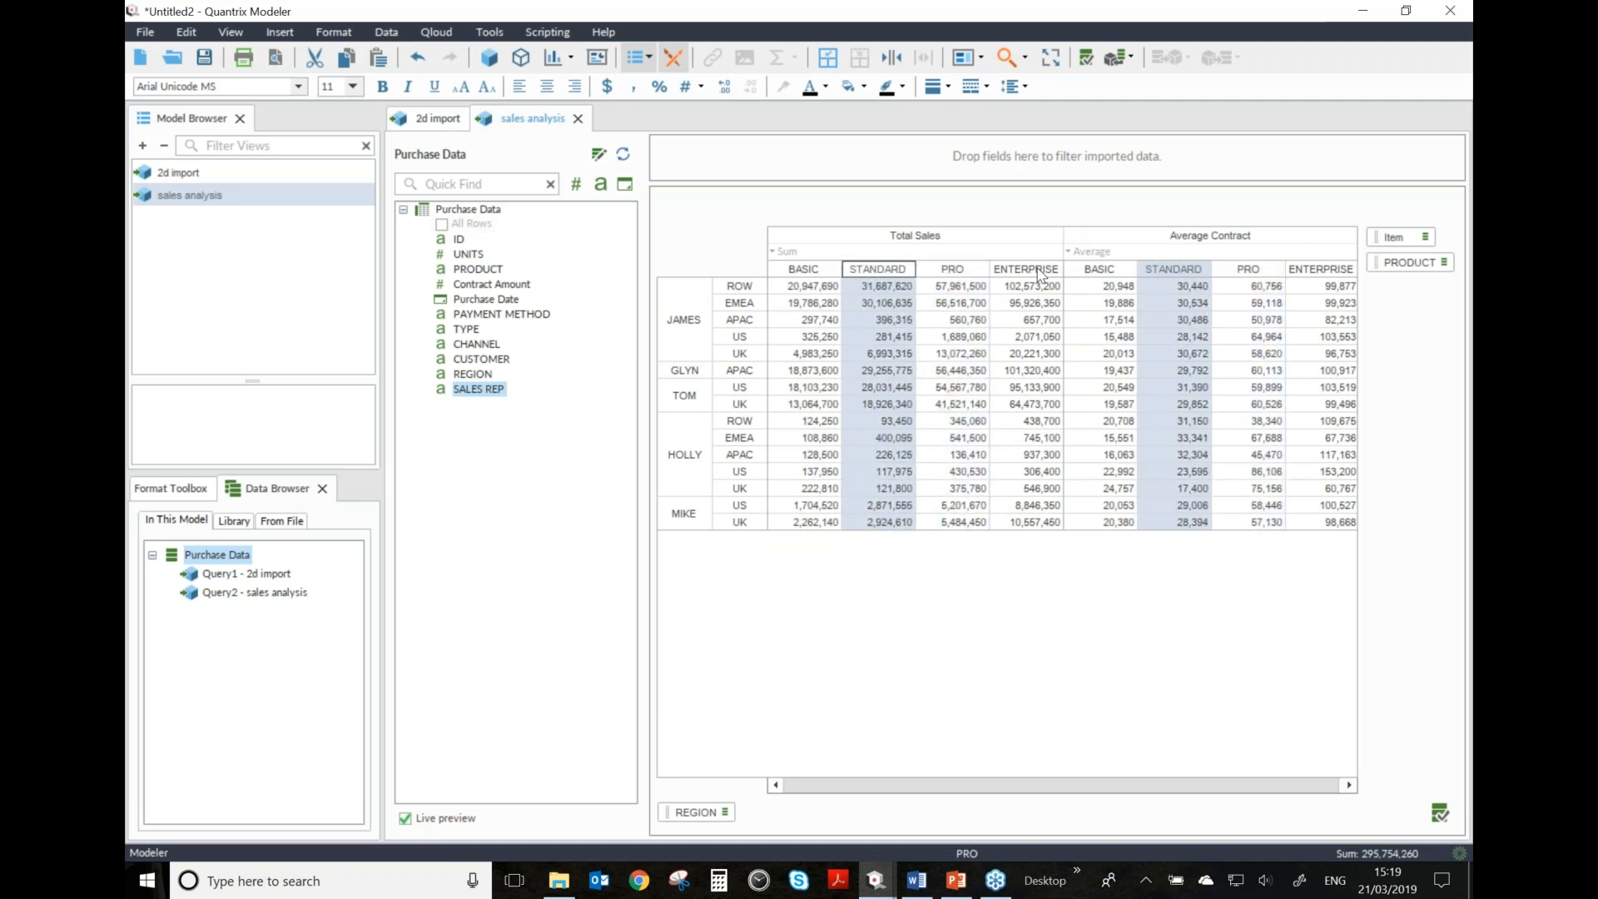
key("shift+Left")
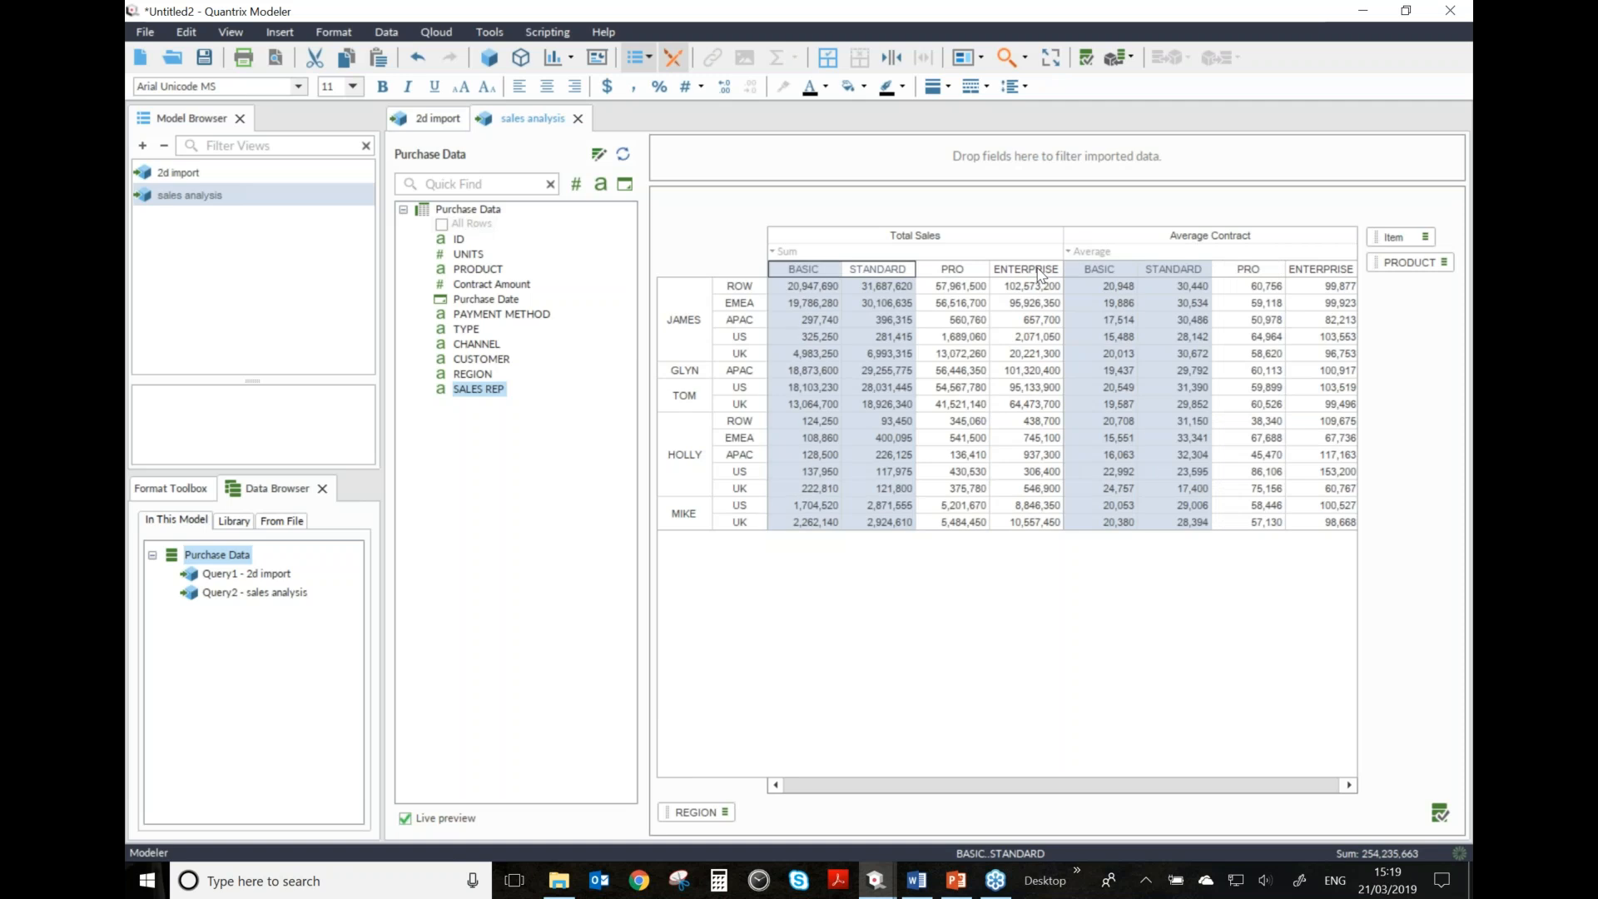
key("ctrl+g")
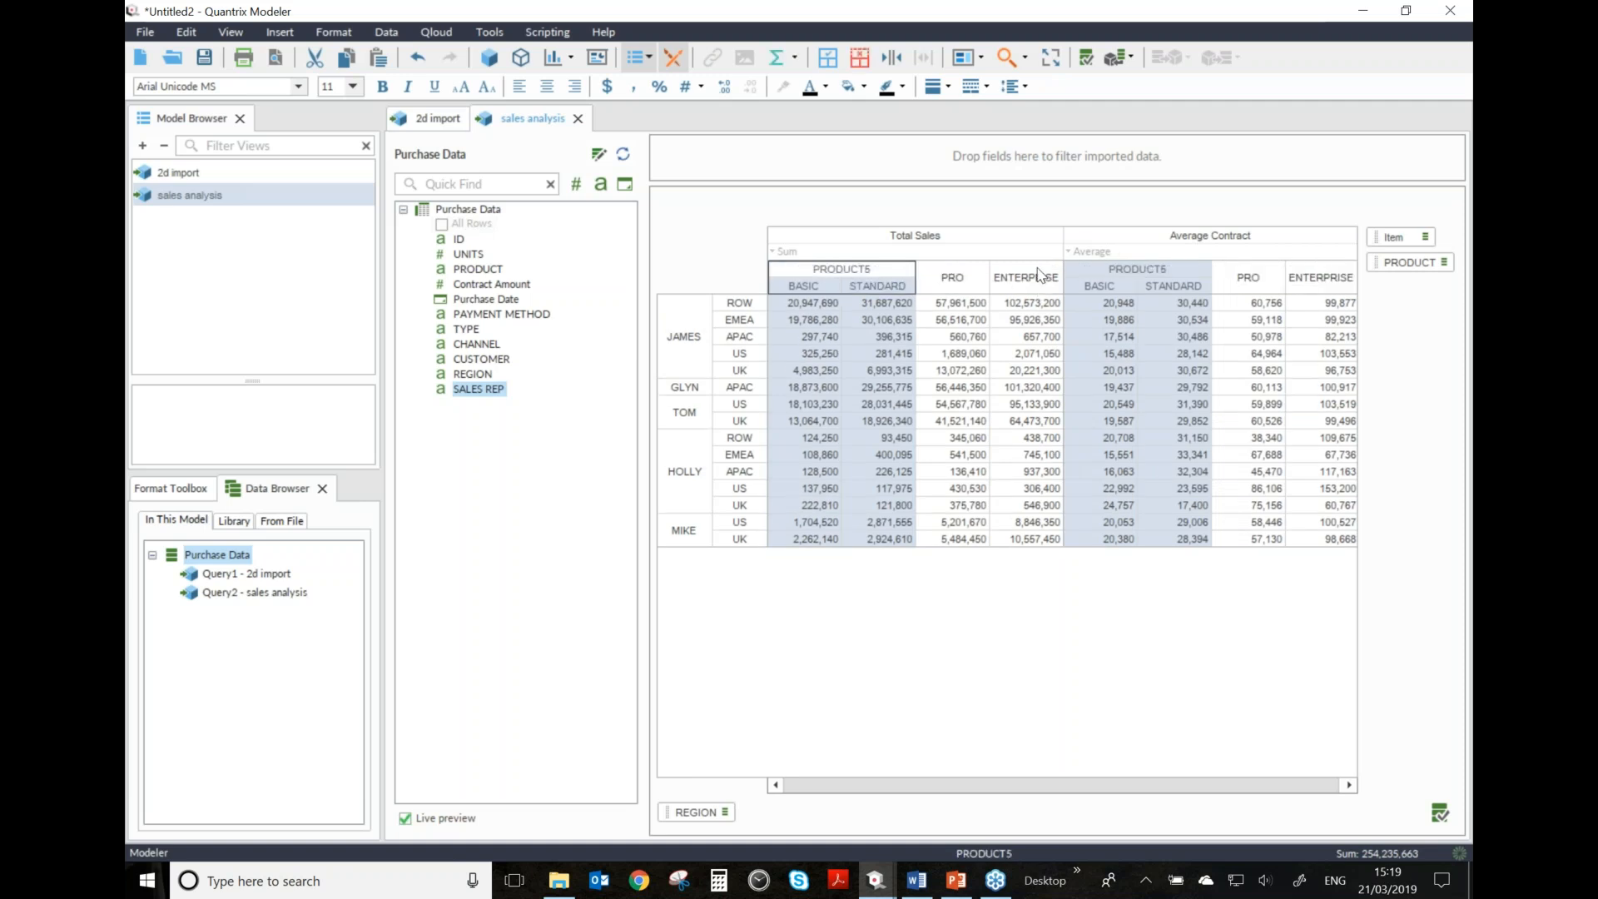
type("Beginner")
key("Return")
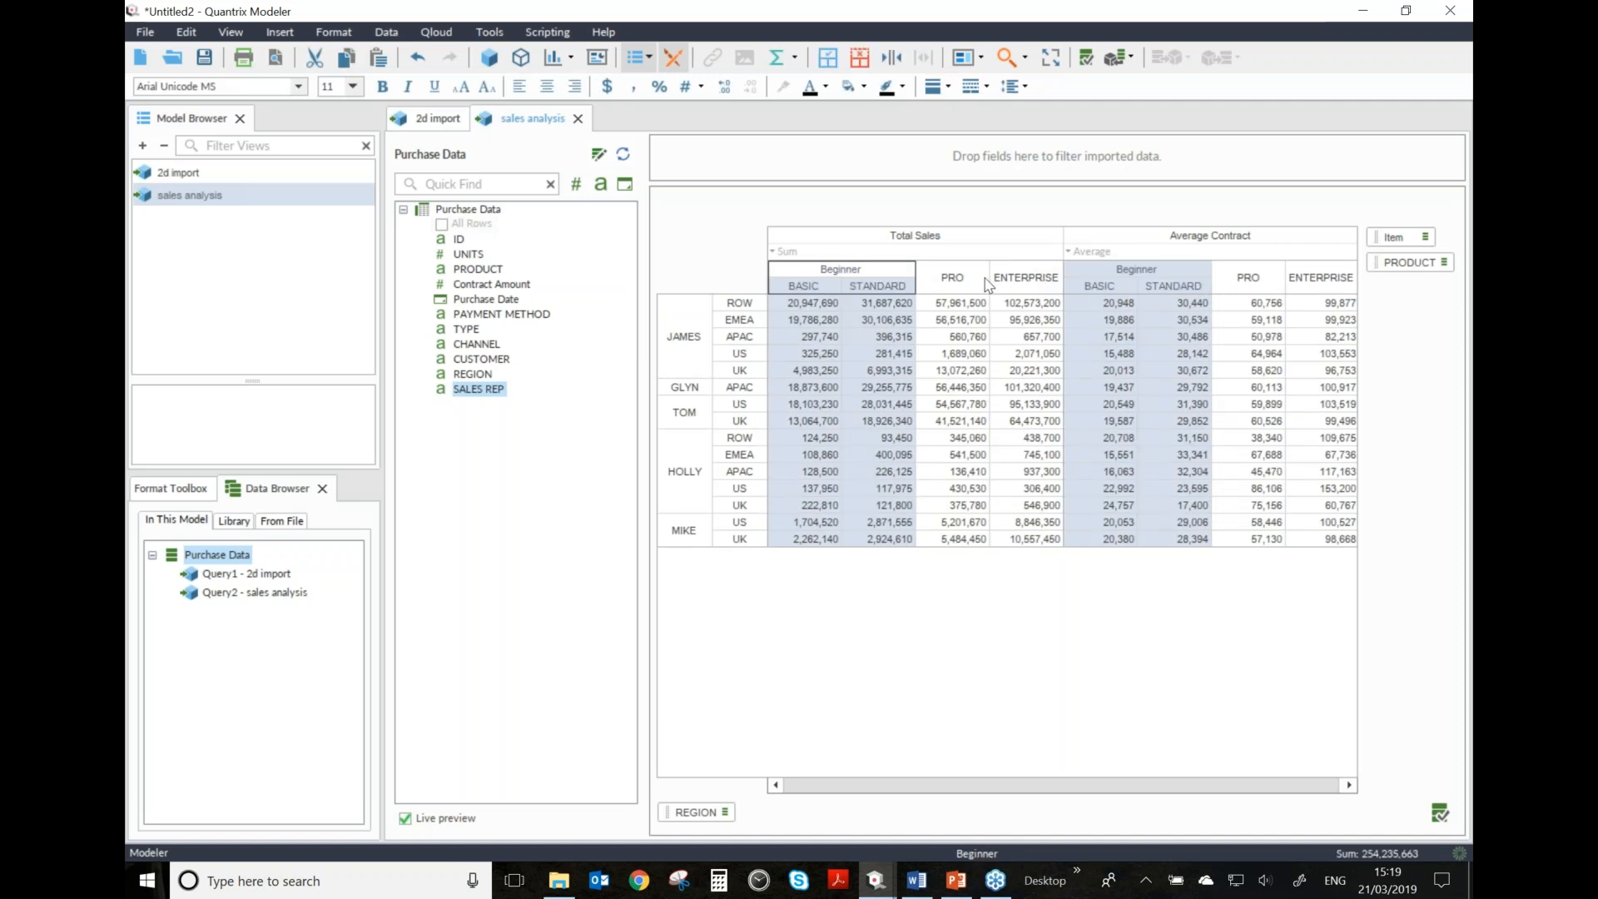
- Group the PRO and ENTERPRISE products under the name "Advanced"
key("Right")
left_click(1011, 290, "shift")
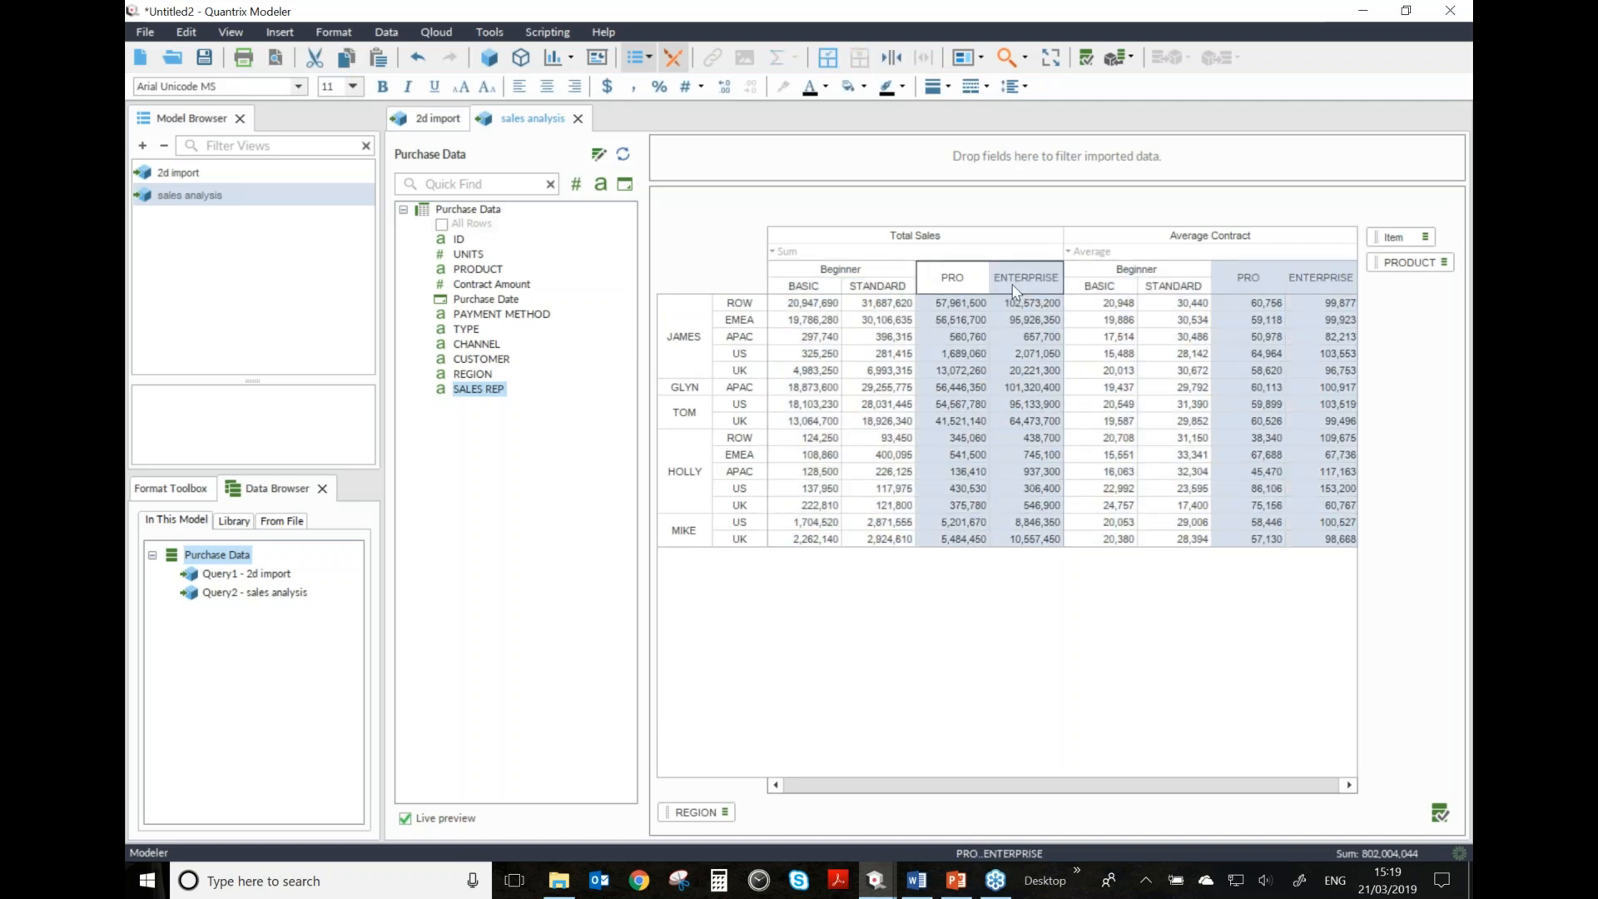
left_click(828, 58)
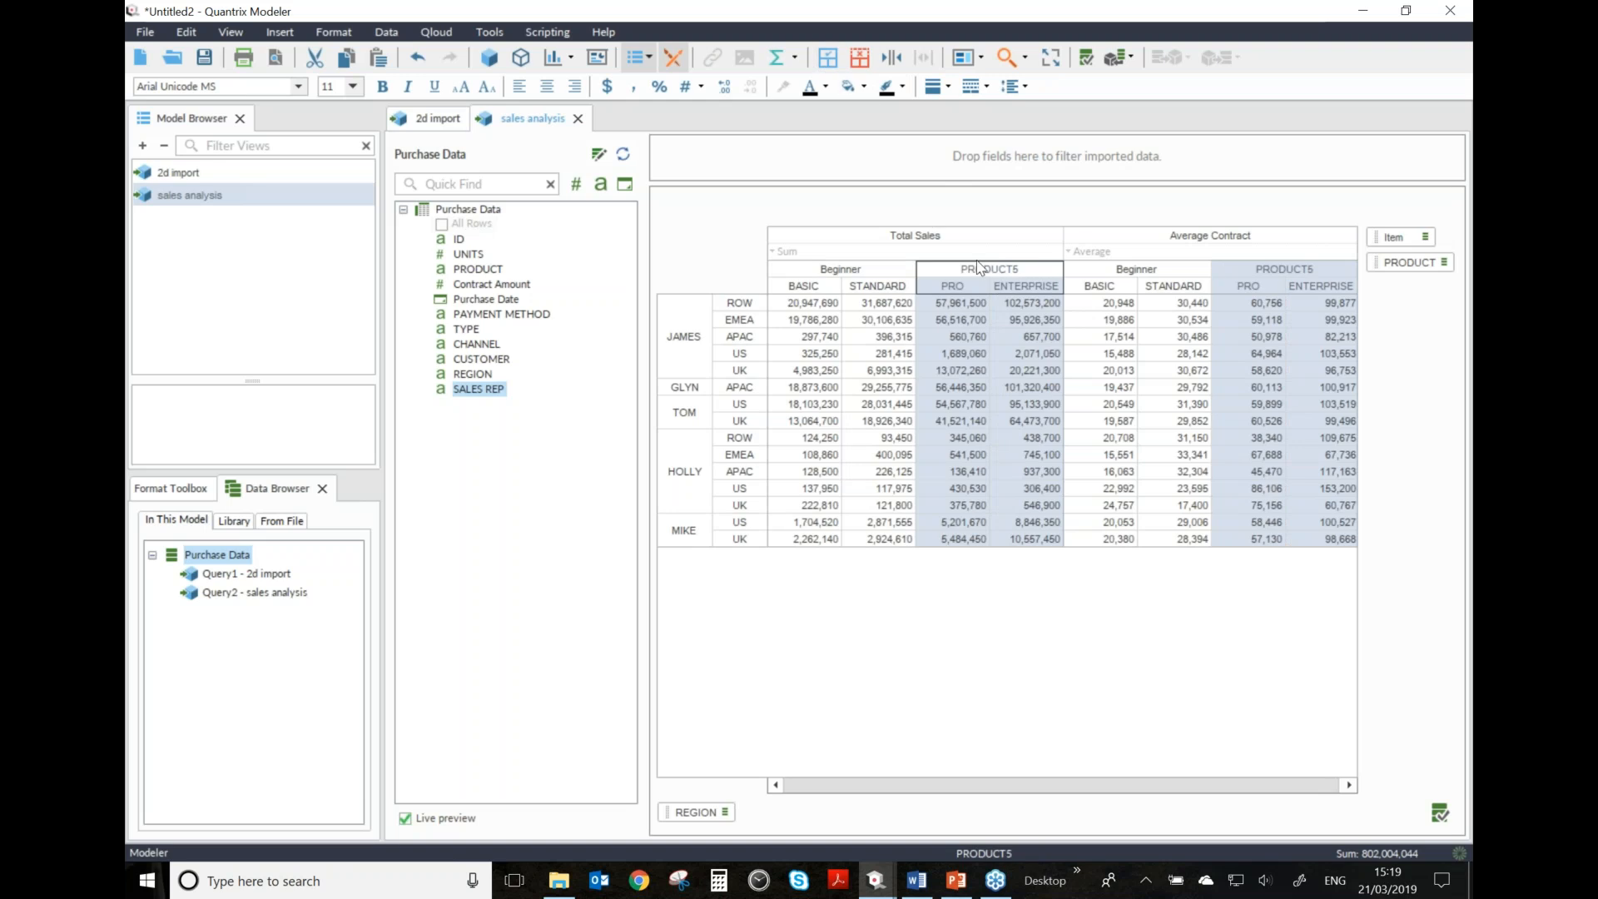
type("Advanced")
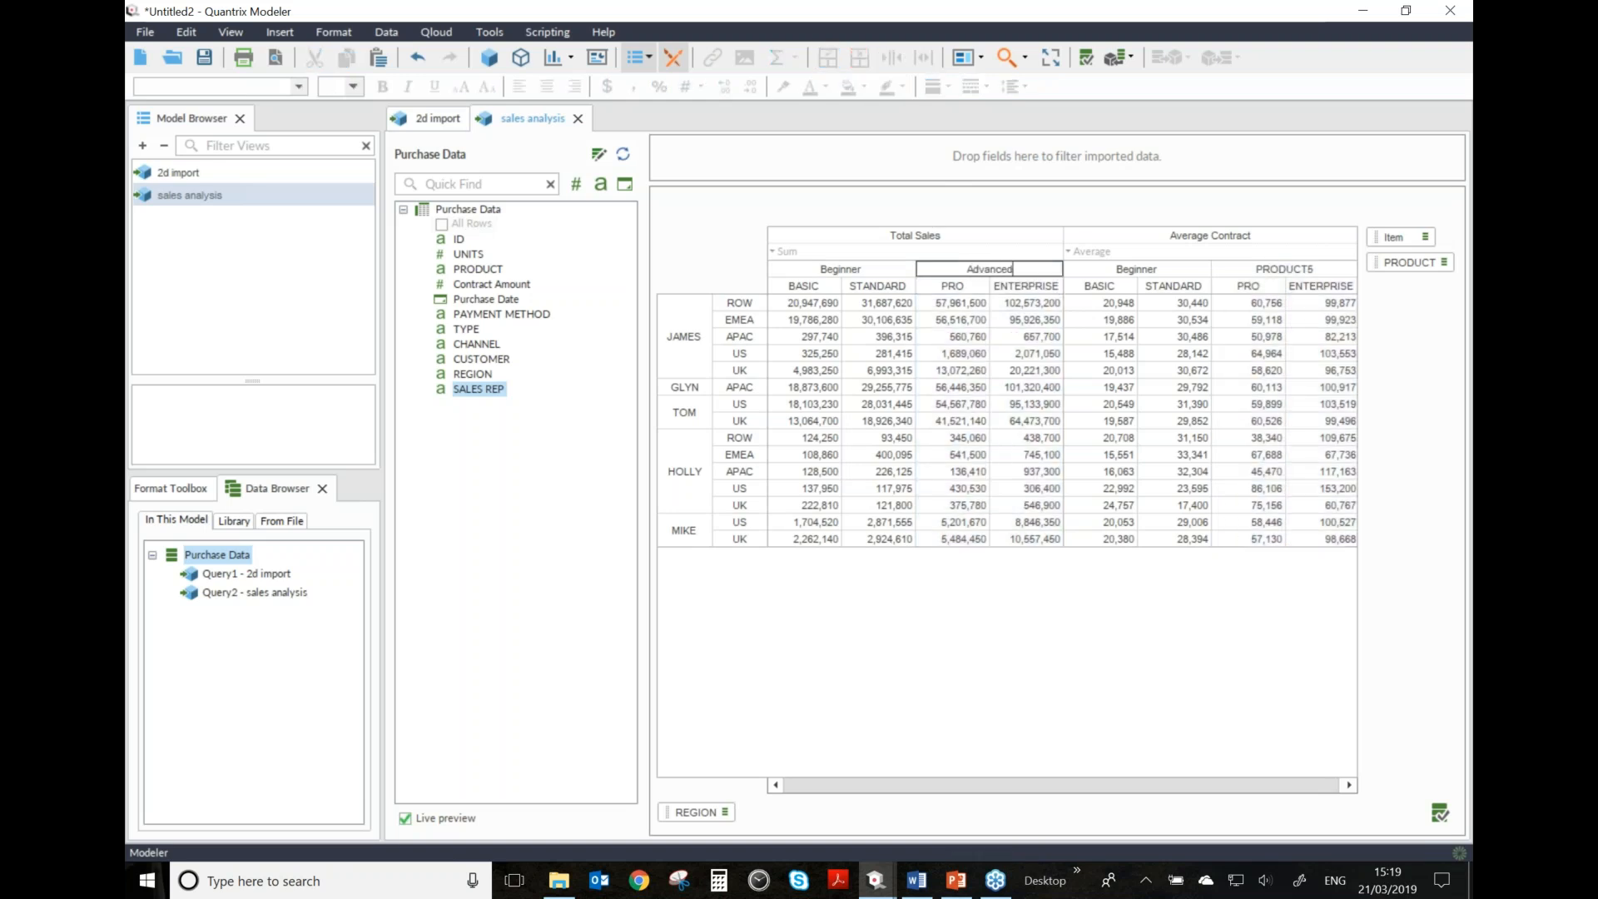
key("Return")
left_click(1035, 610)
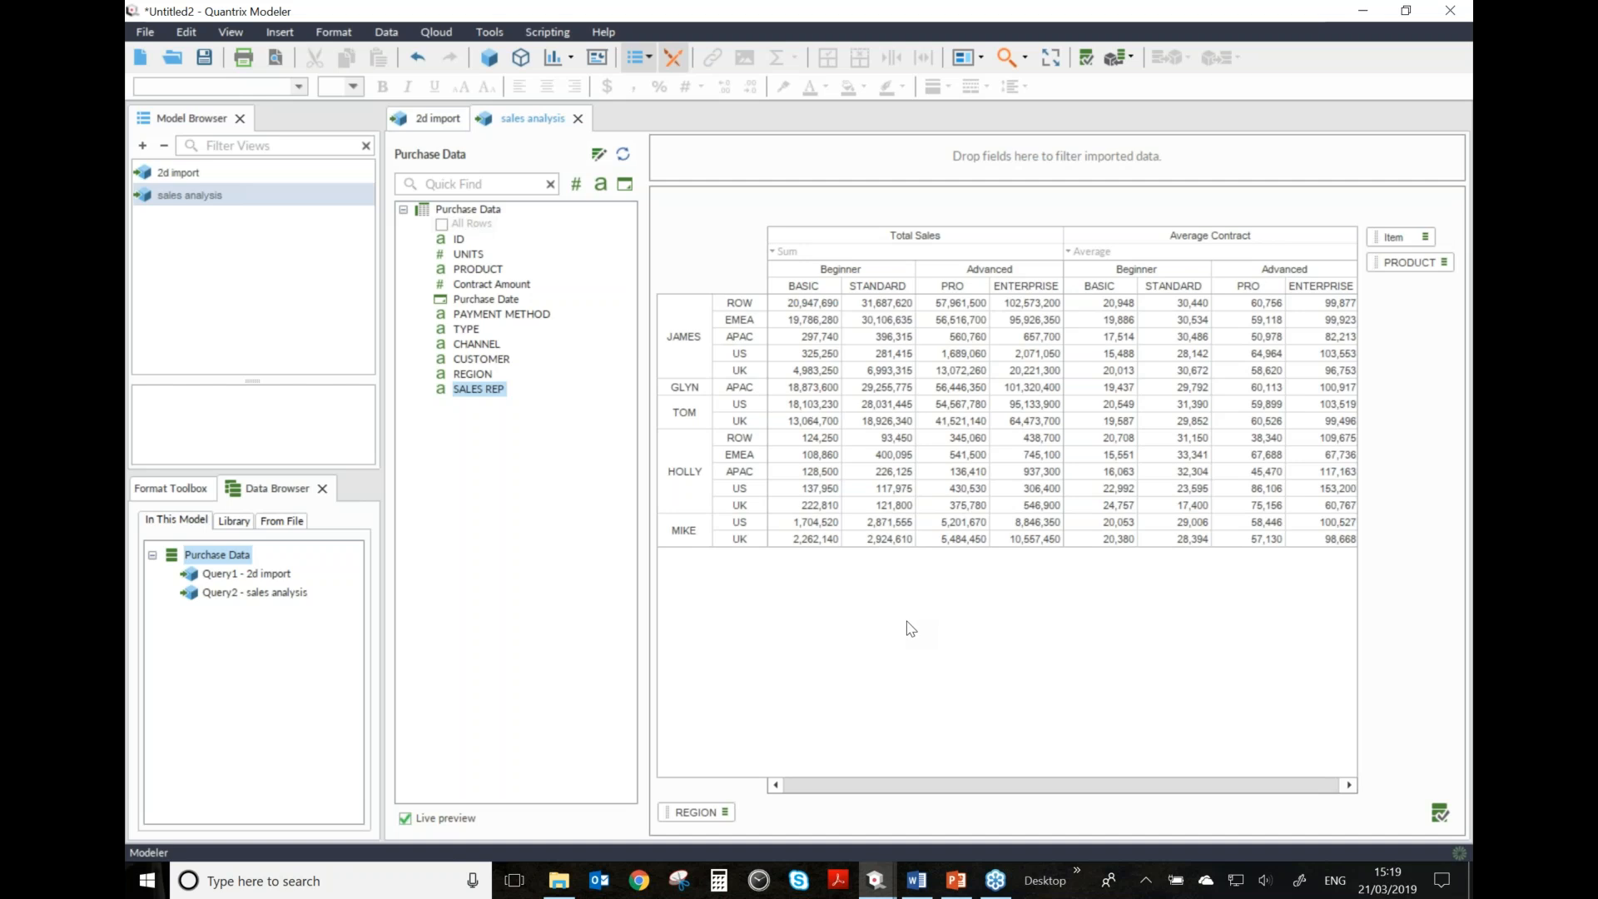
- Filter the imported data to TYPE Equals SUBSCRIPTION and widen the product columns to fit their values
left_click_drag(655, 306, 614, 305)
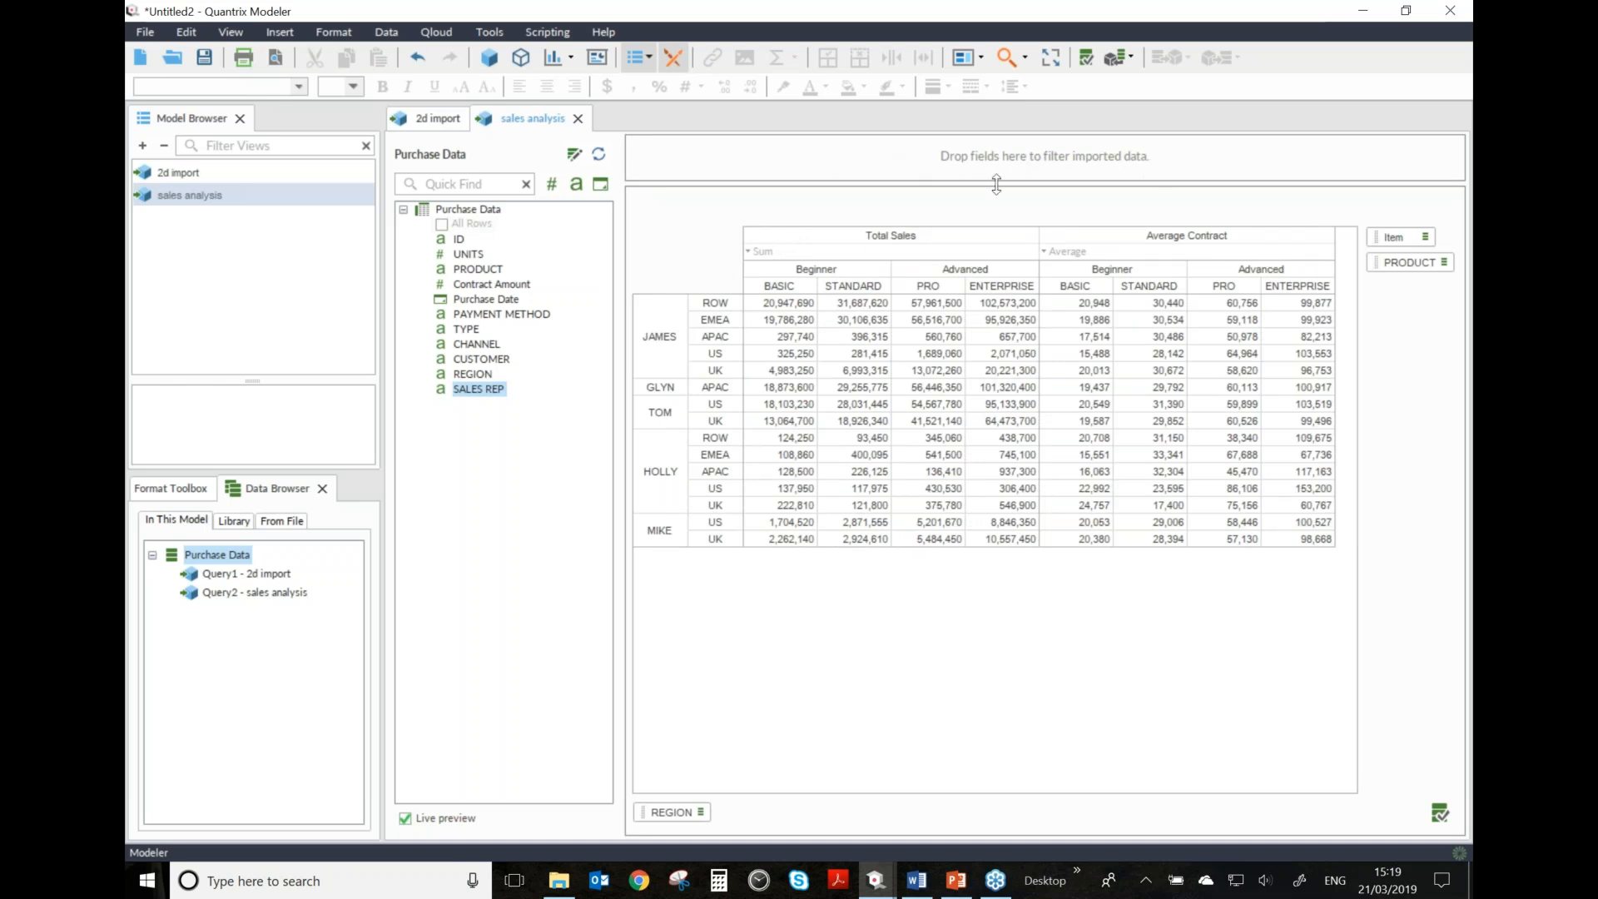
left_click_drag(996, 184, 987, 341)
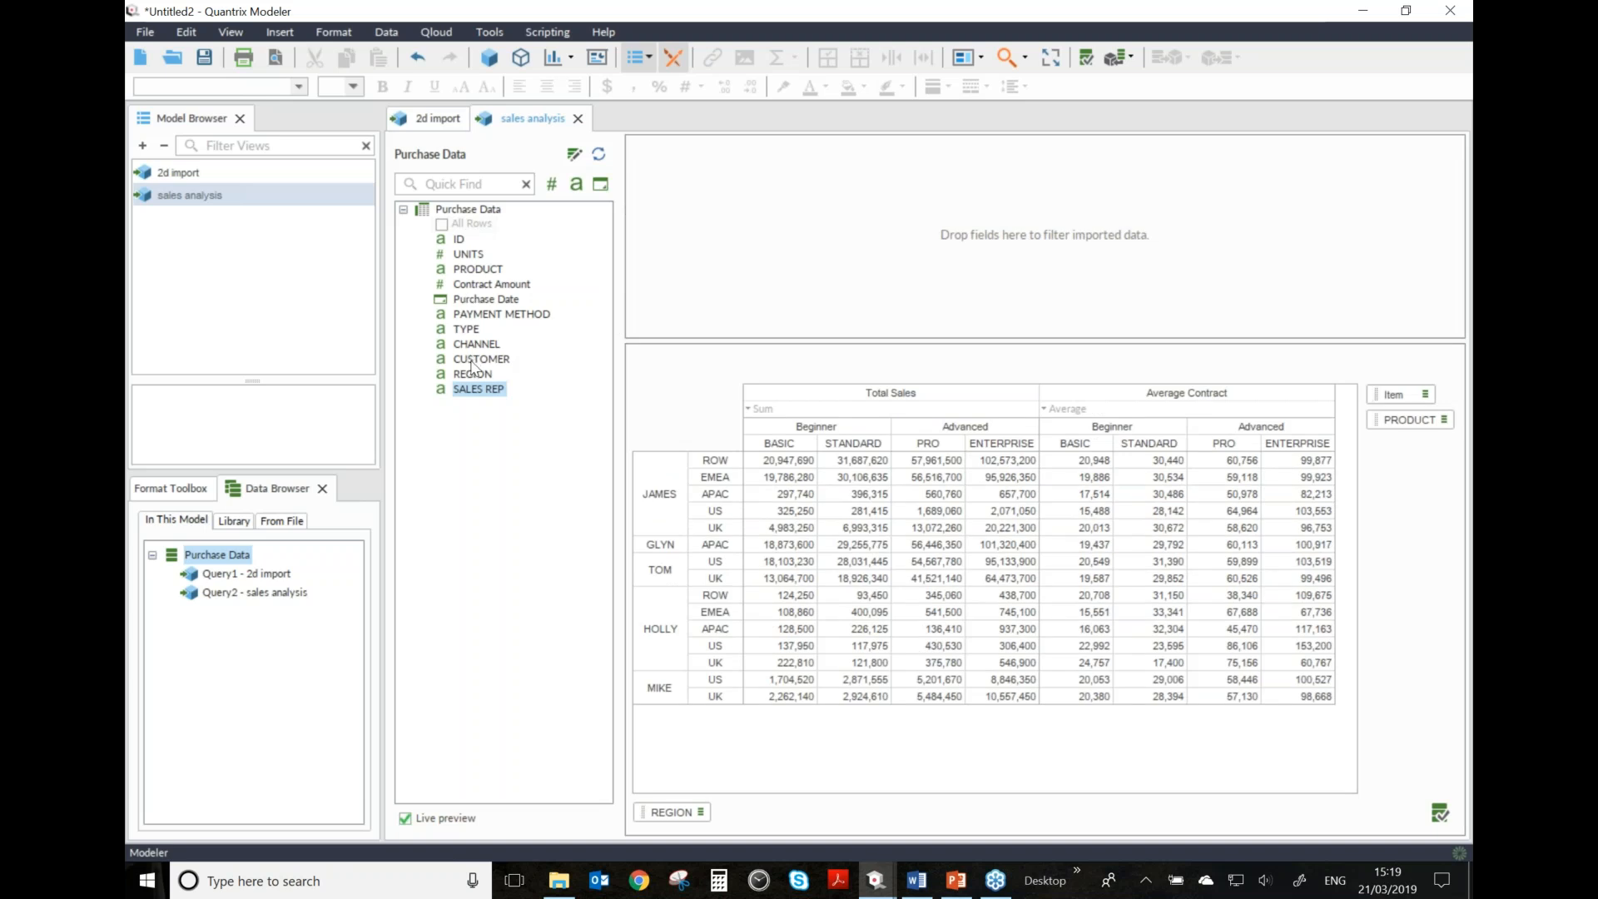
left_click(468, 331)
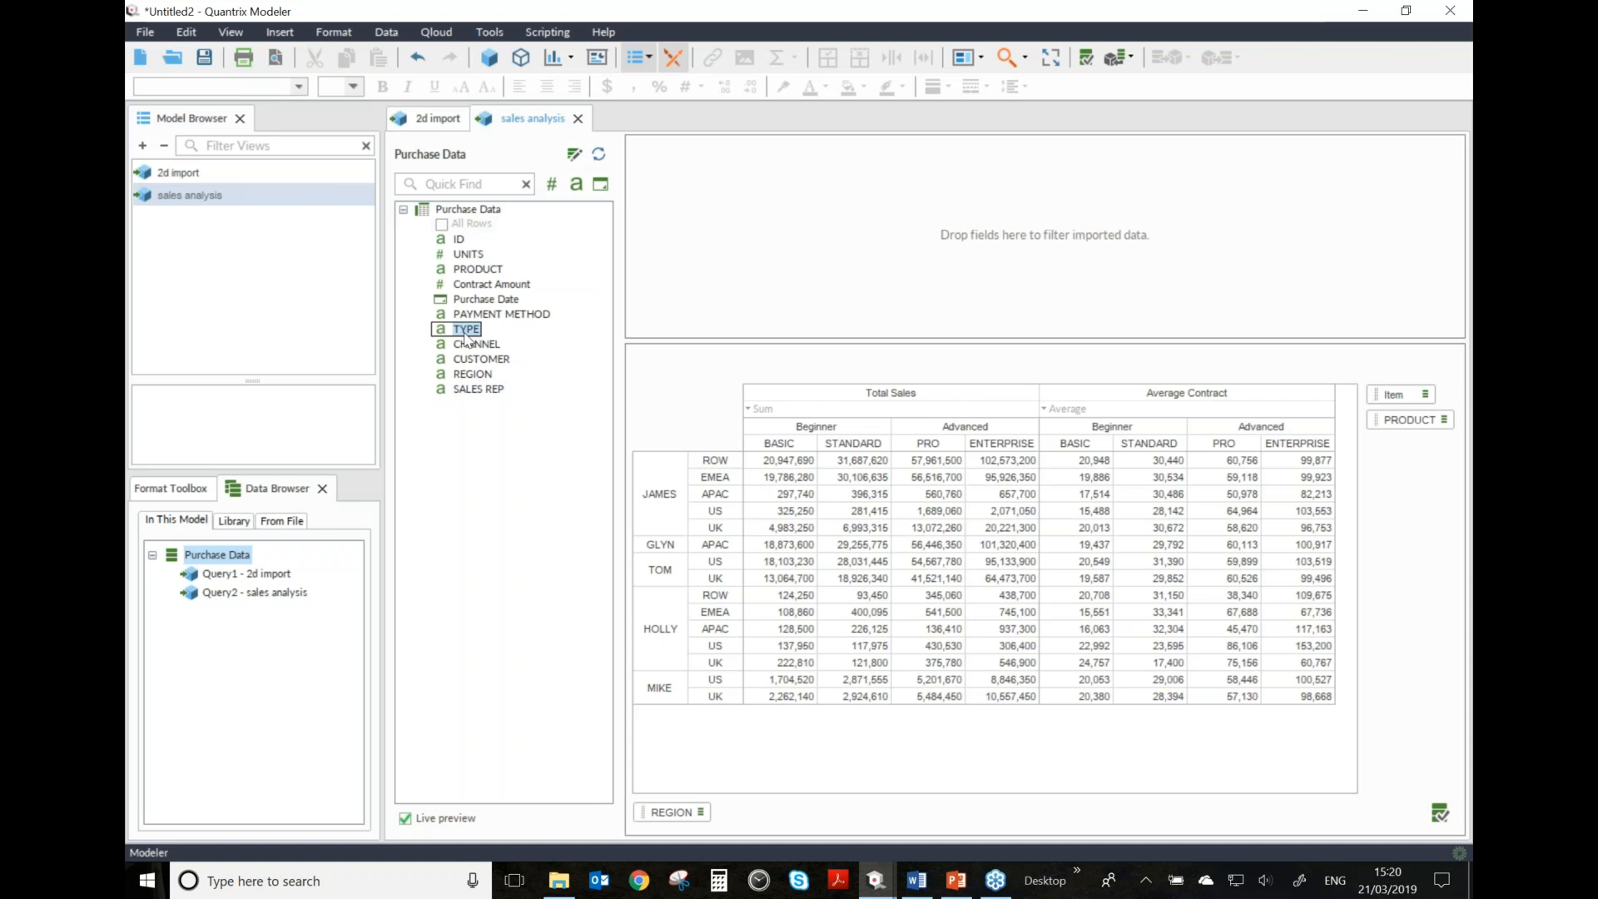
left_click_drag(471, 336, 767, 258)
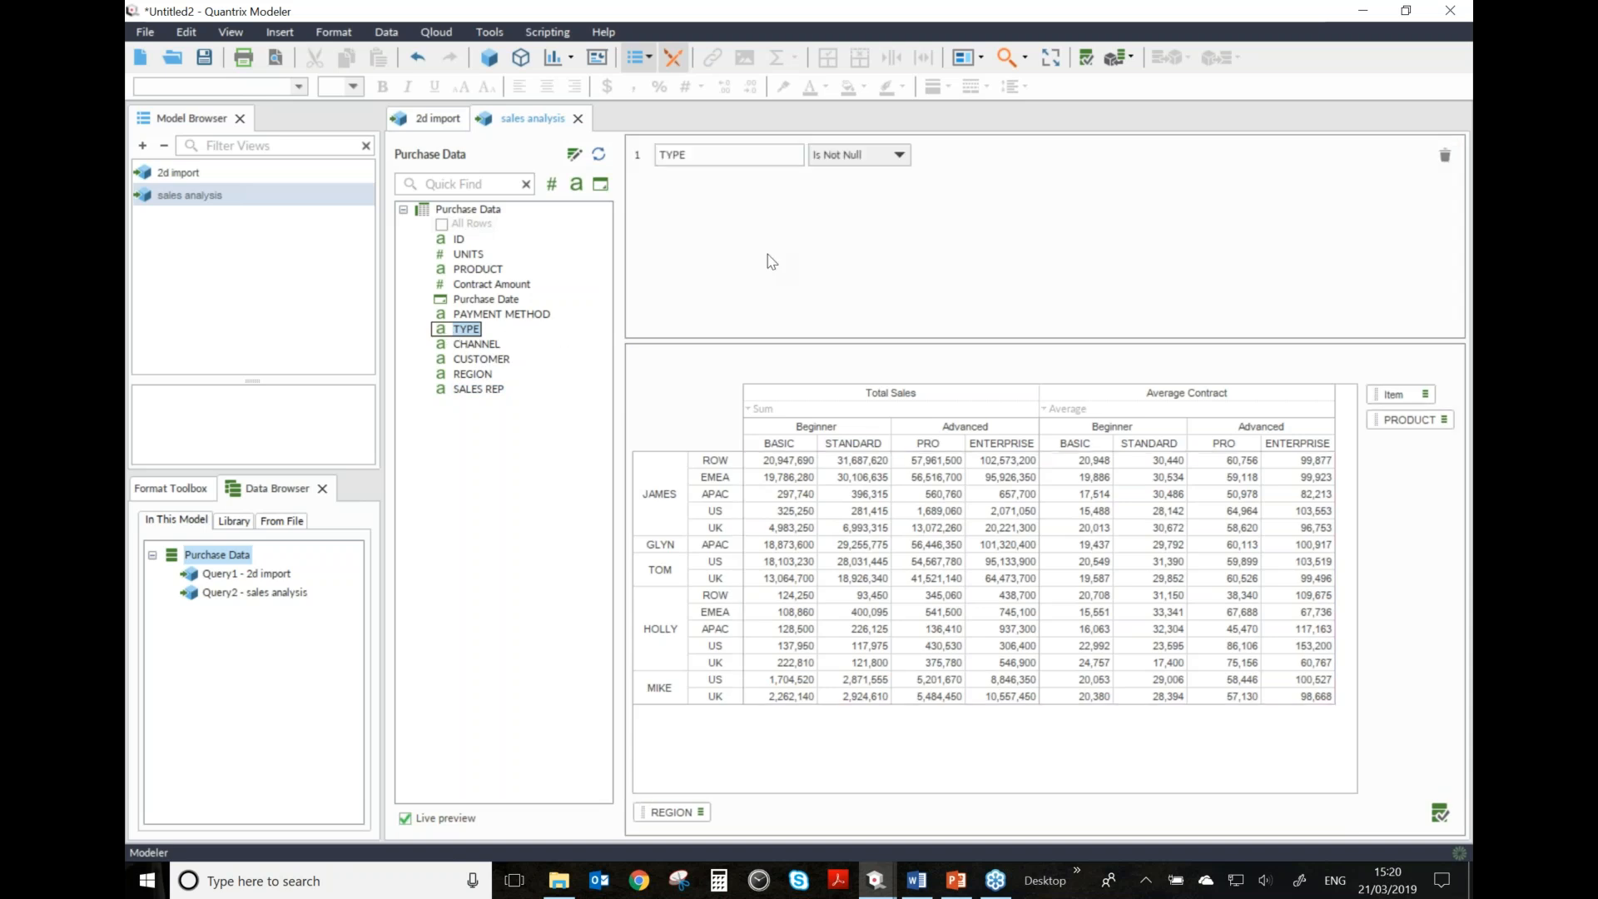
left_click(898, 158)
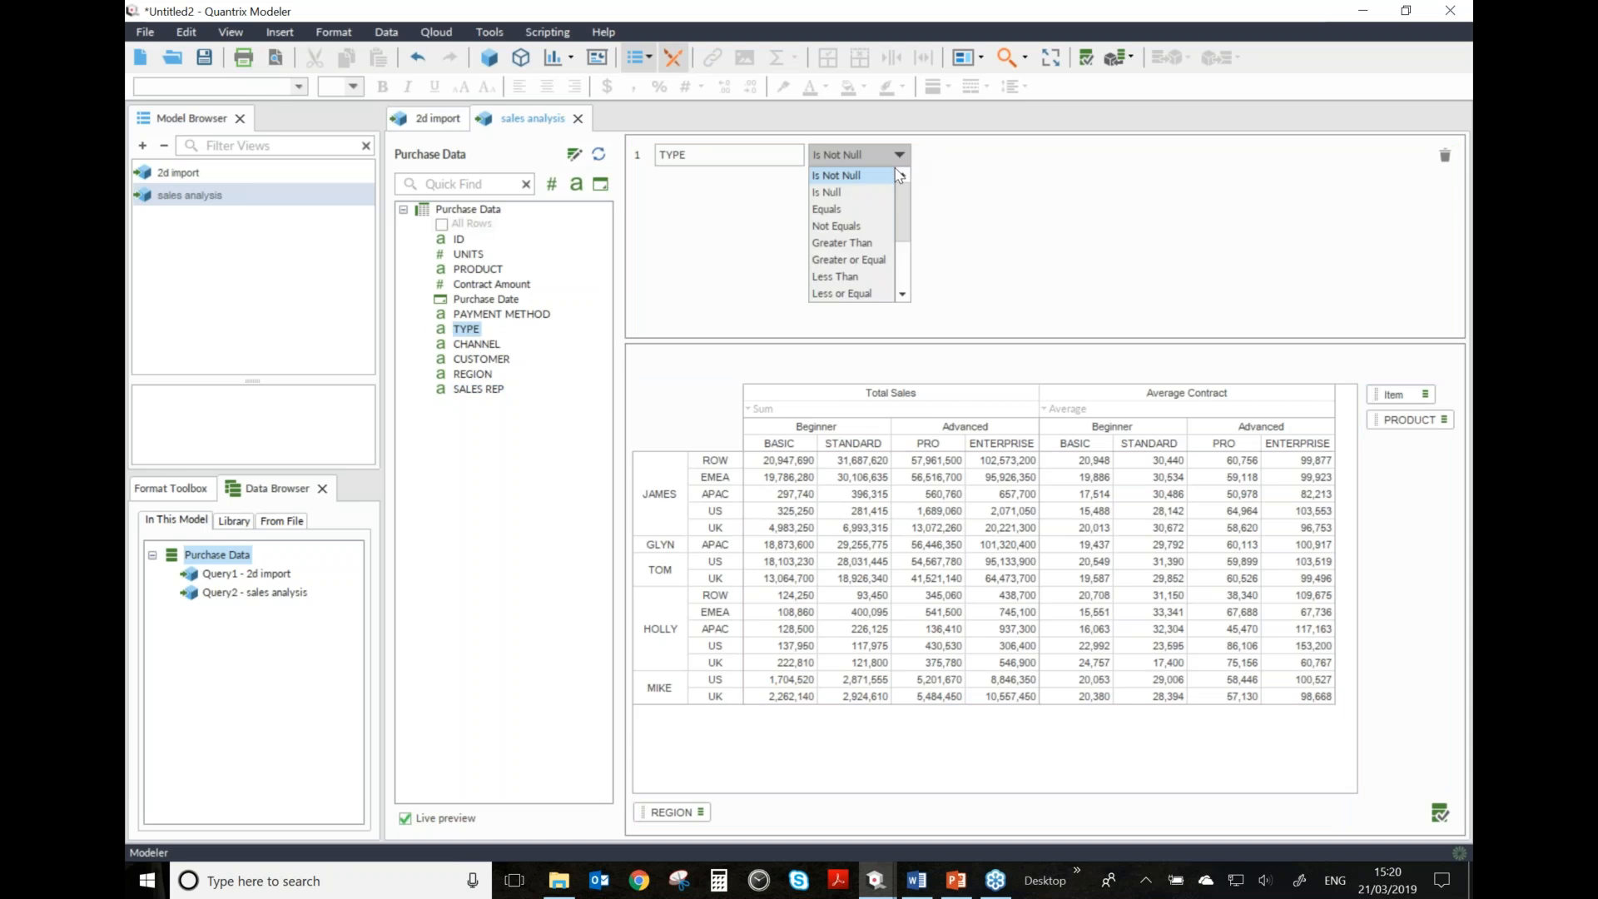
left_click(865, 208)
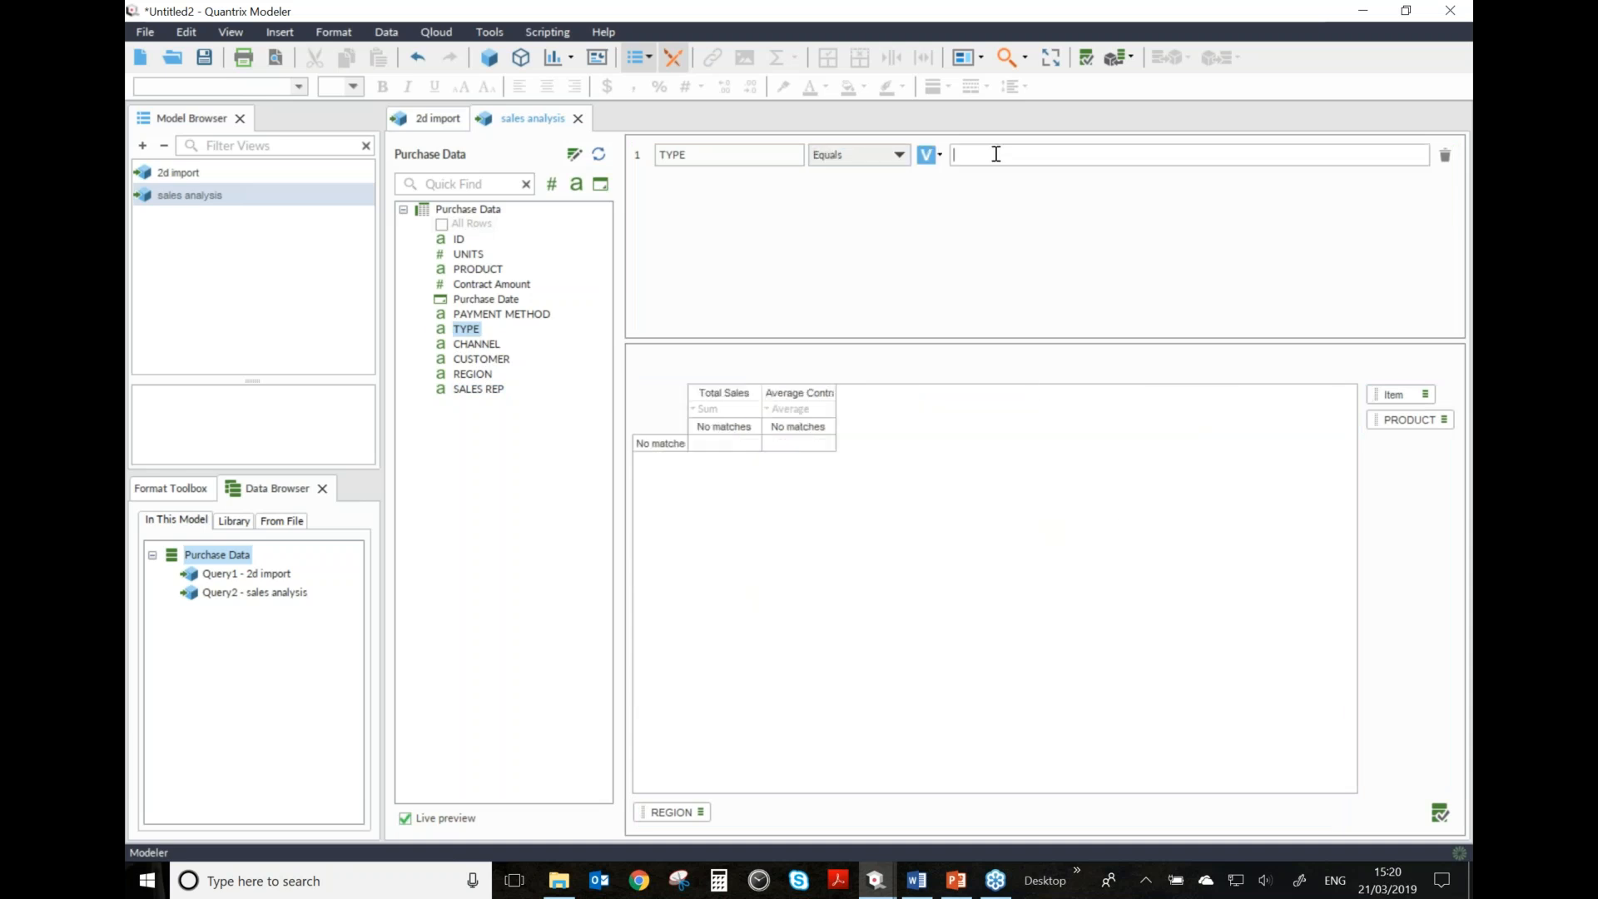
type("SUBSCRIPTION")
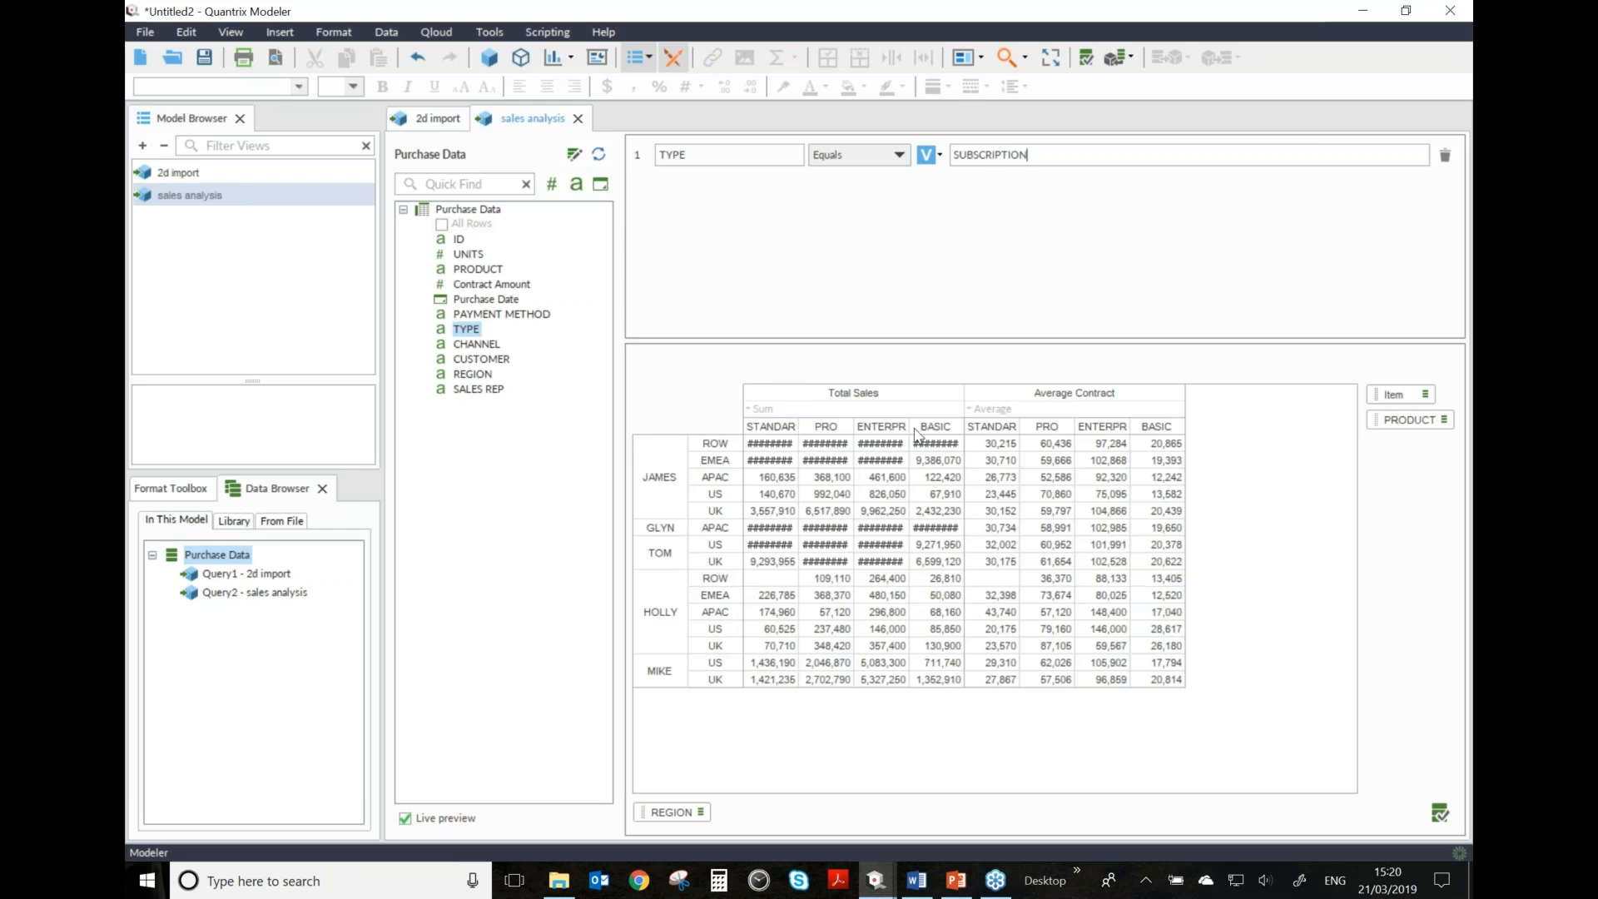
left_click_drag(933, 433, 769, 426)
double_click(1020, 426)
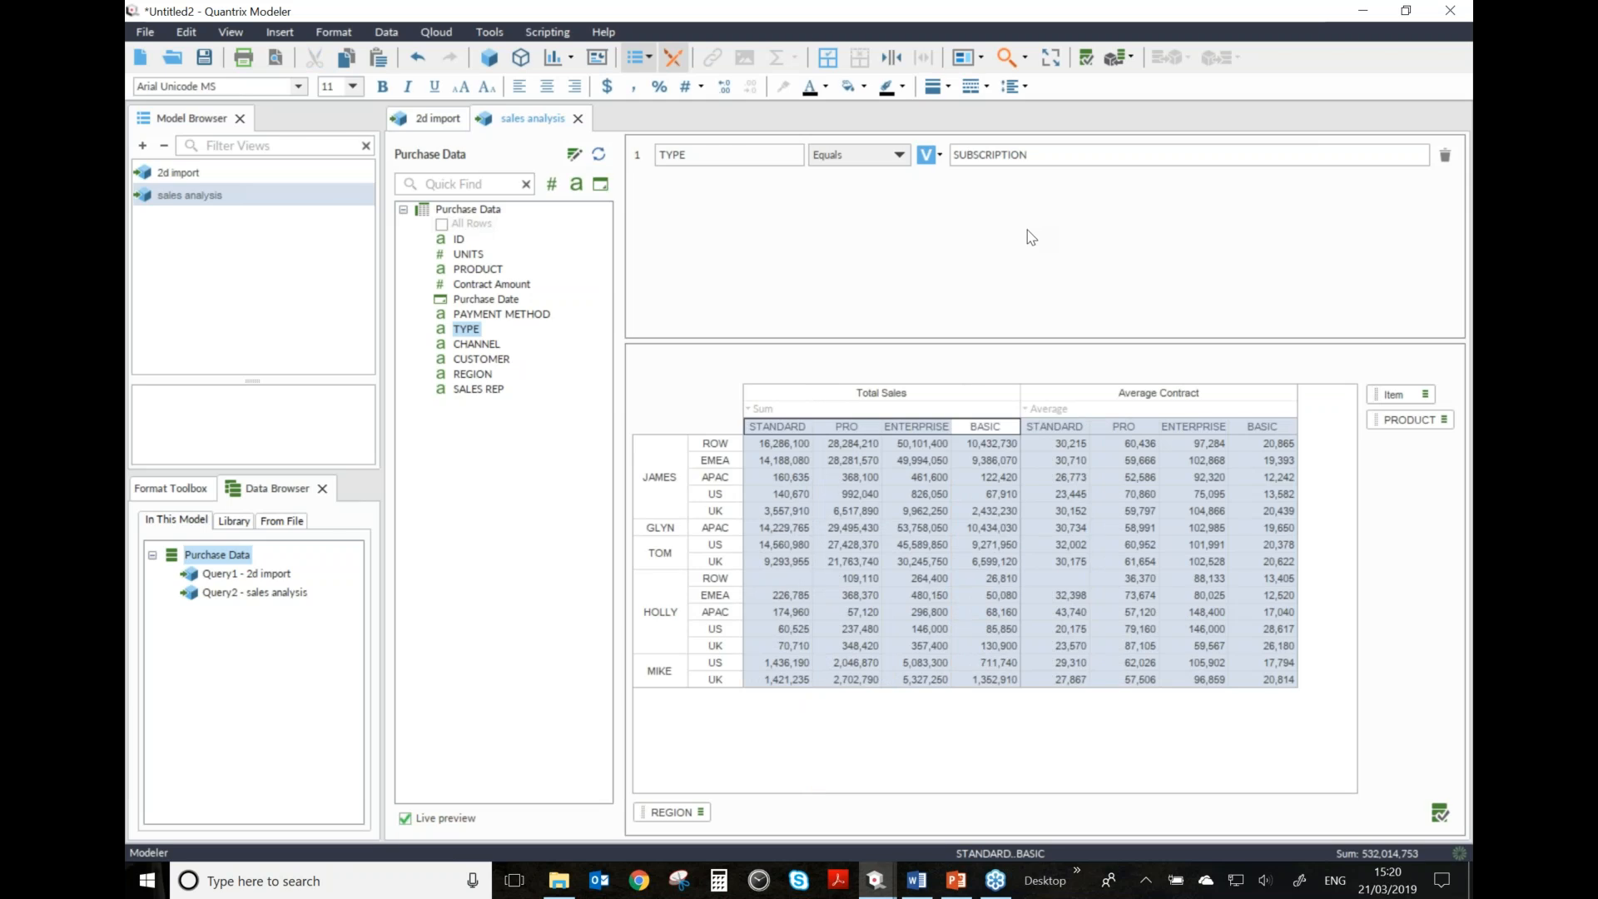
- Add a CHANNEL filter using In with the values DIRECT SALE and PARTNER SALE
left_click(480, 346)
left_click_drag(481, 354, 801, 241)
left_click(900, 185)
scroll(849, 267, "up", 2)
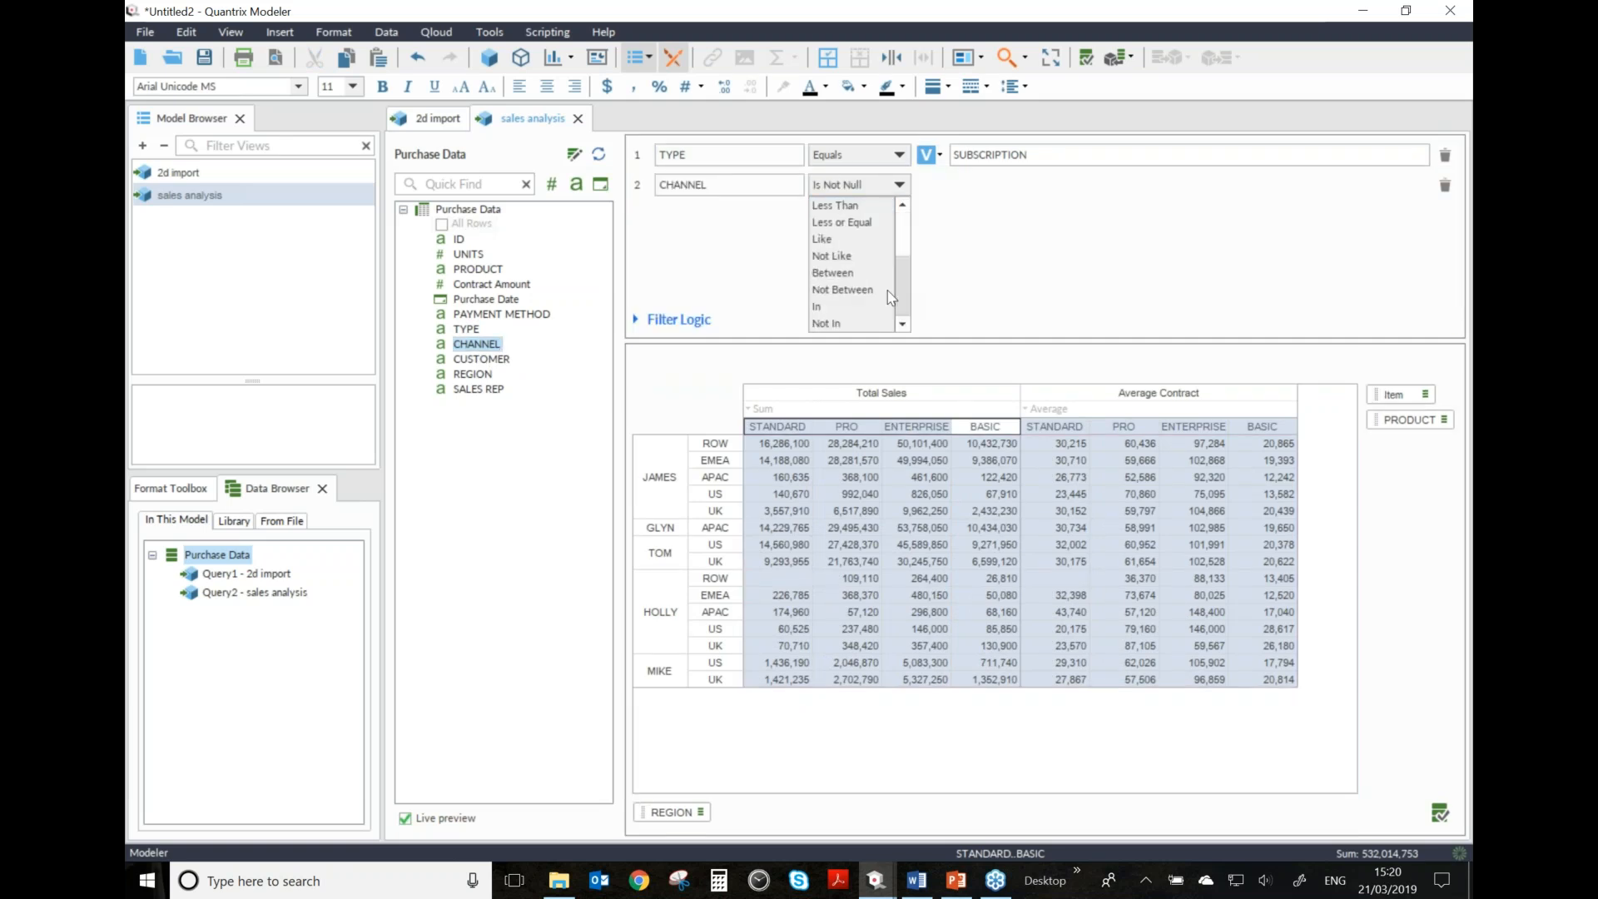
left_click(838, 313)
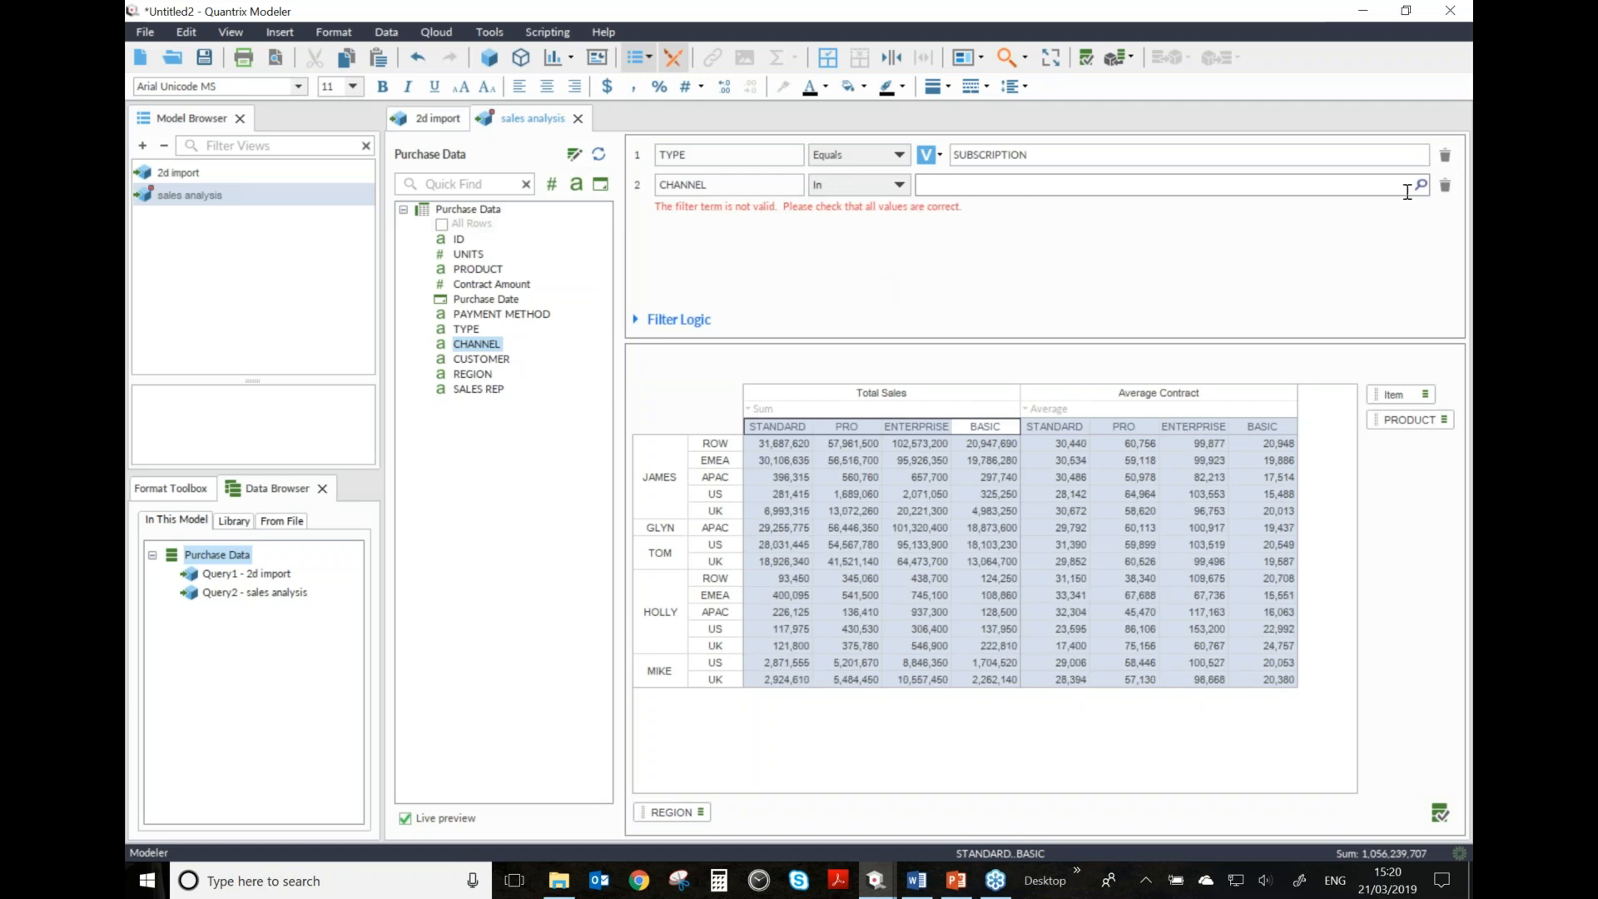
left_click(1421, 184)
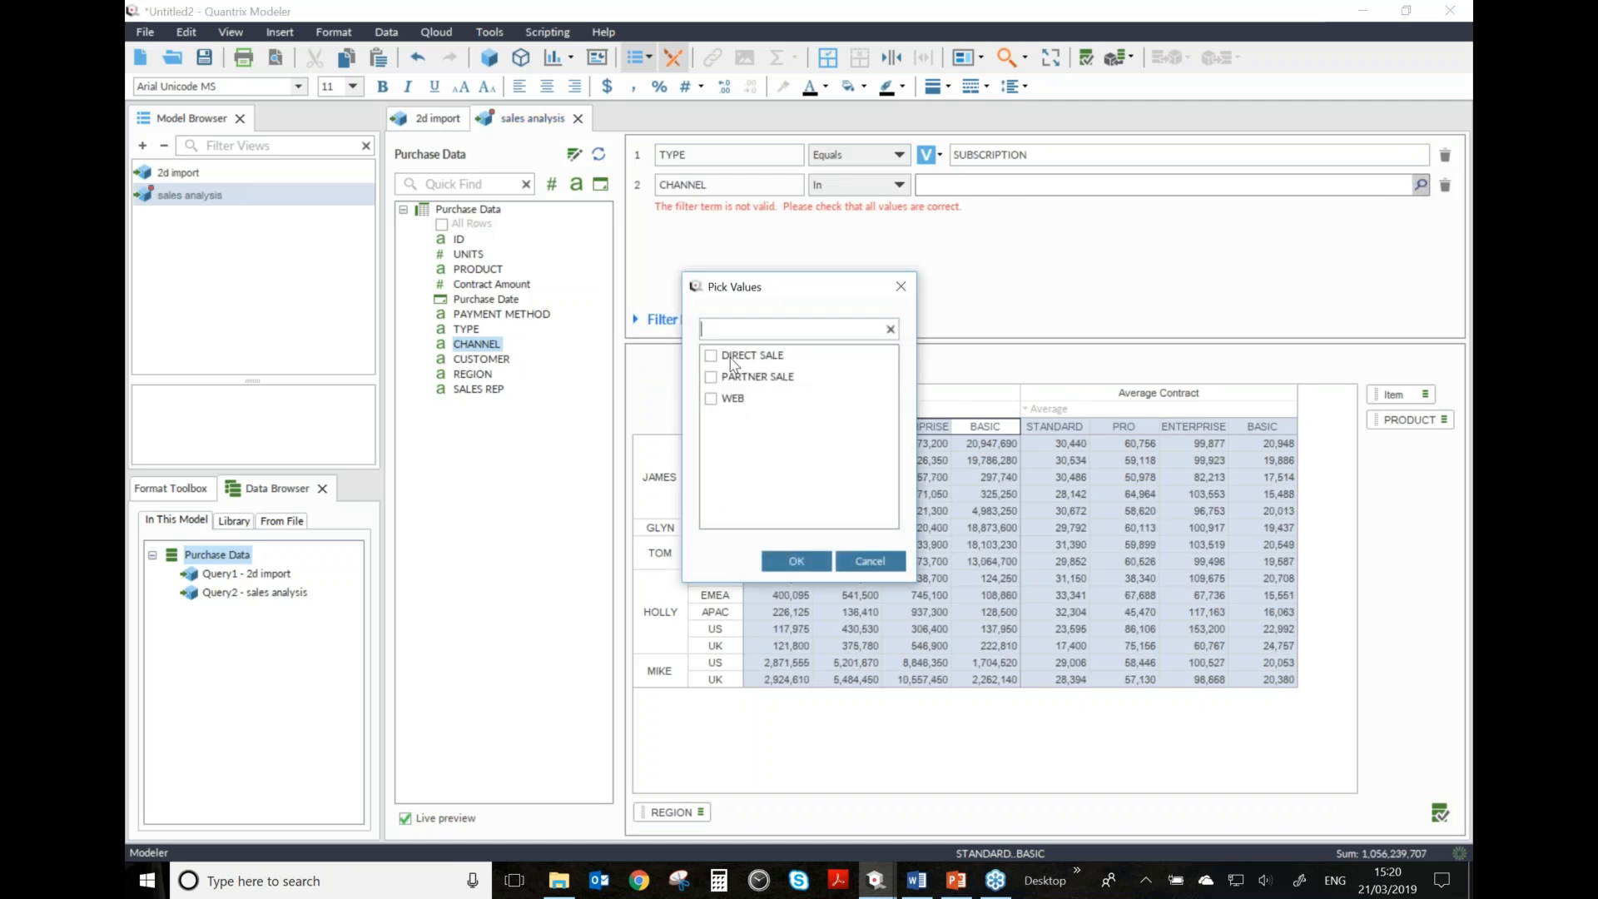
left_click(711, 355)
left_click(711, 377)
left_click(797, 562)
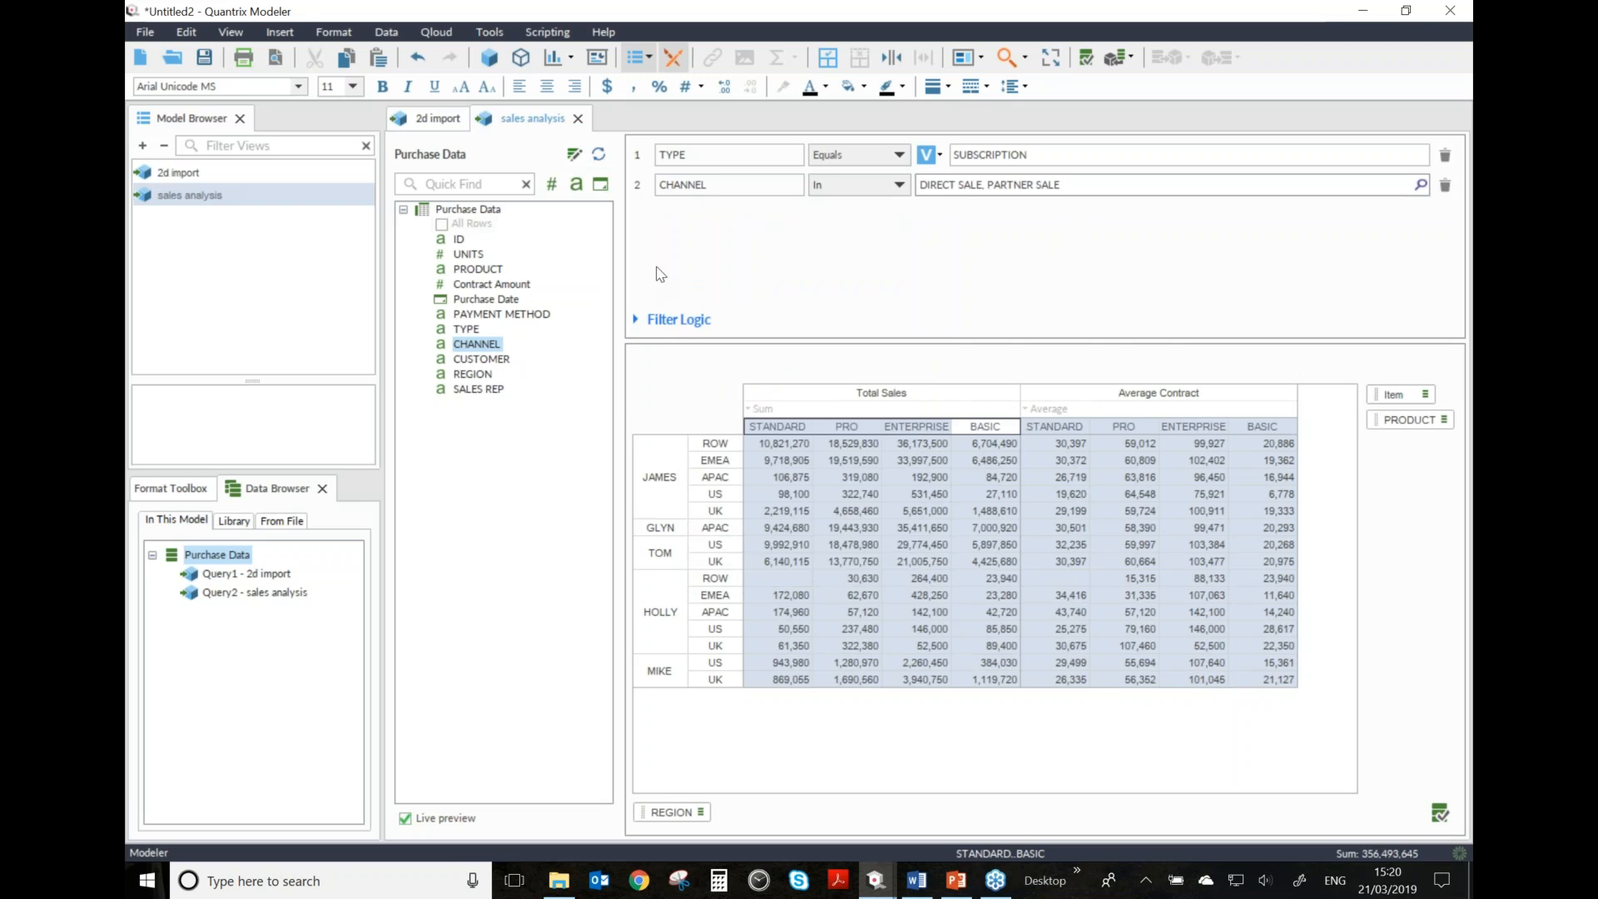
- Add a Purchase Date filter set to Greater or Equal with the date 01/01/14
left_click(492, 301)
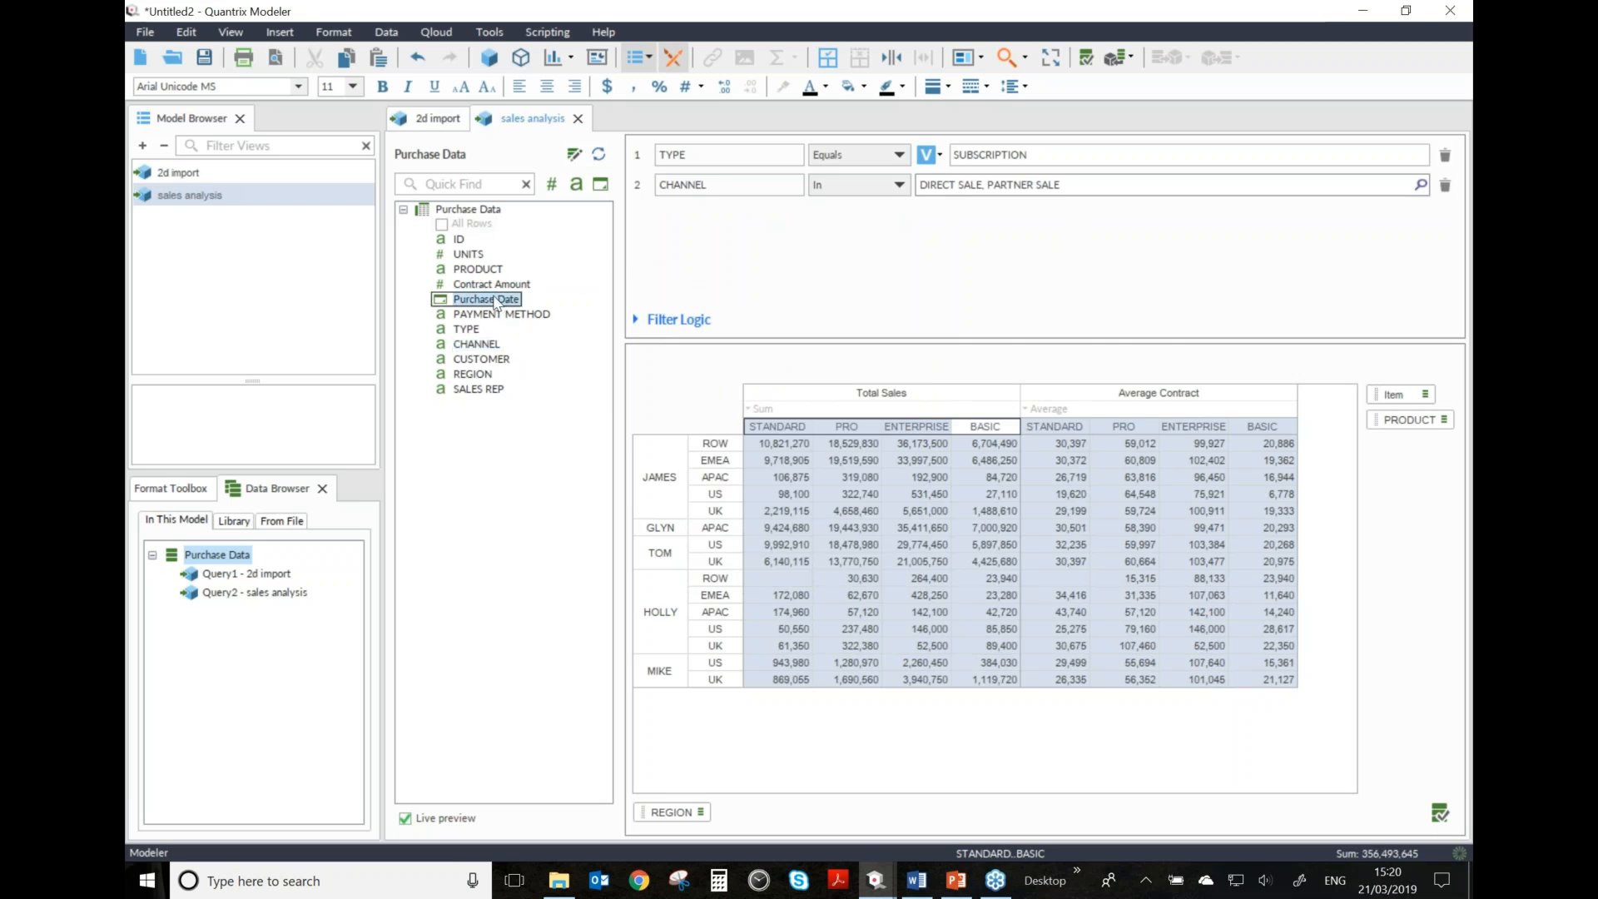
left_click_drag(496, 307, 783, 219)
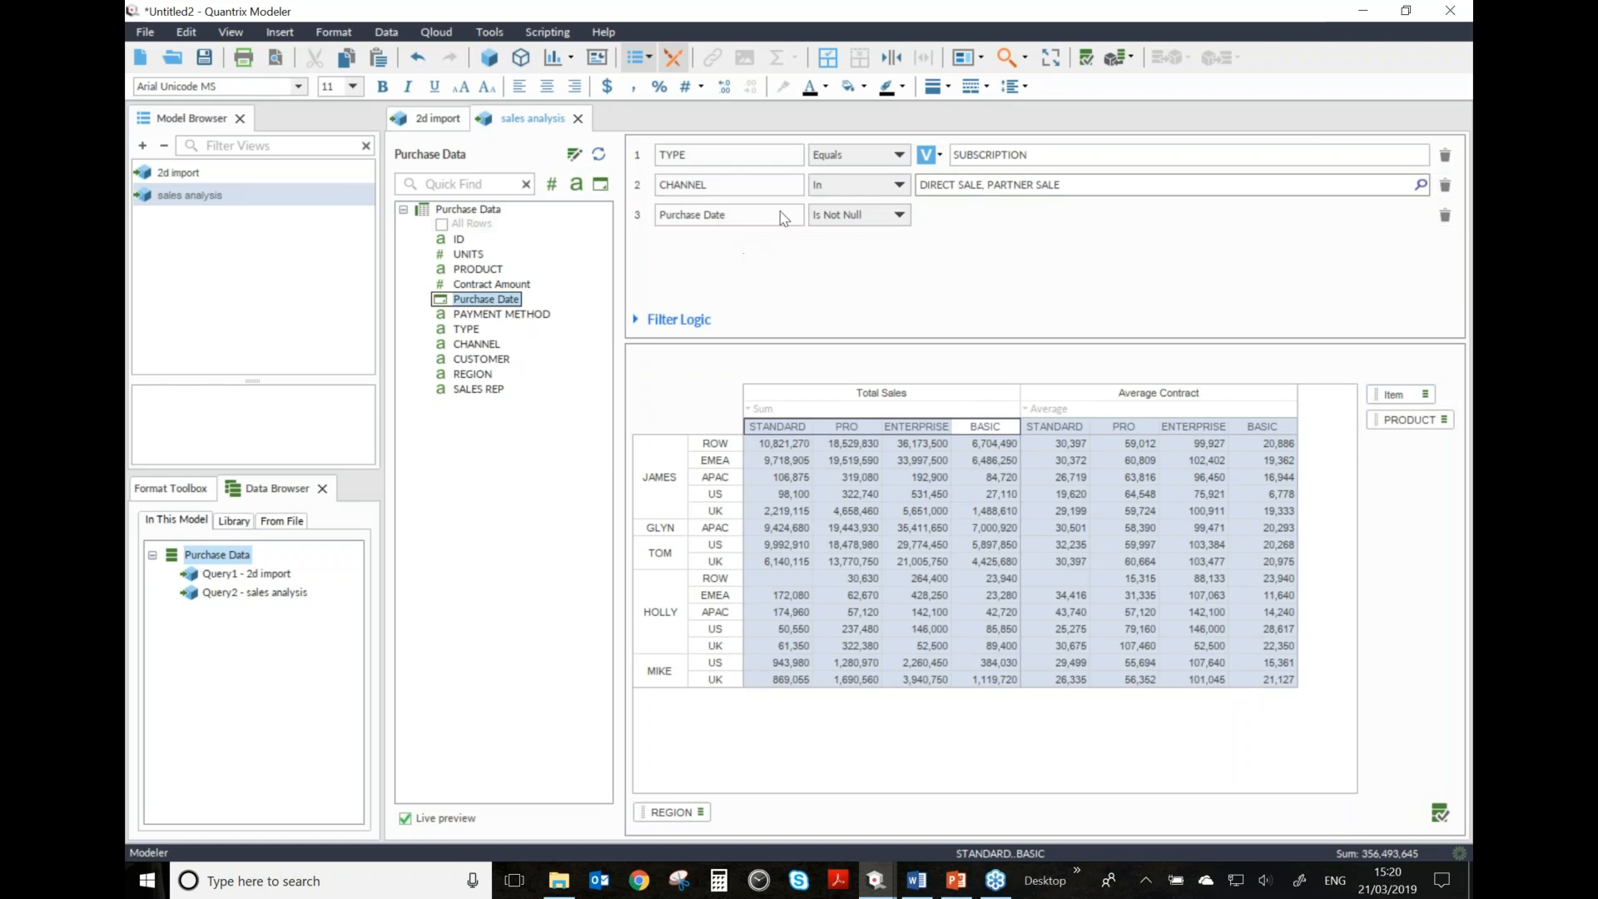
left_click(900, 217)
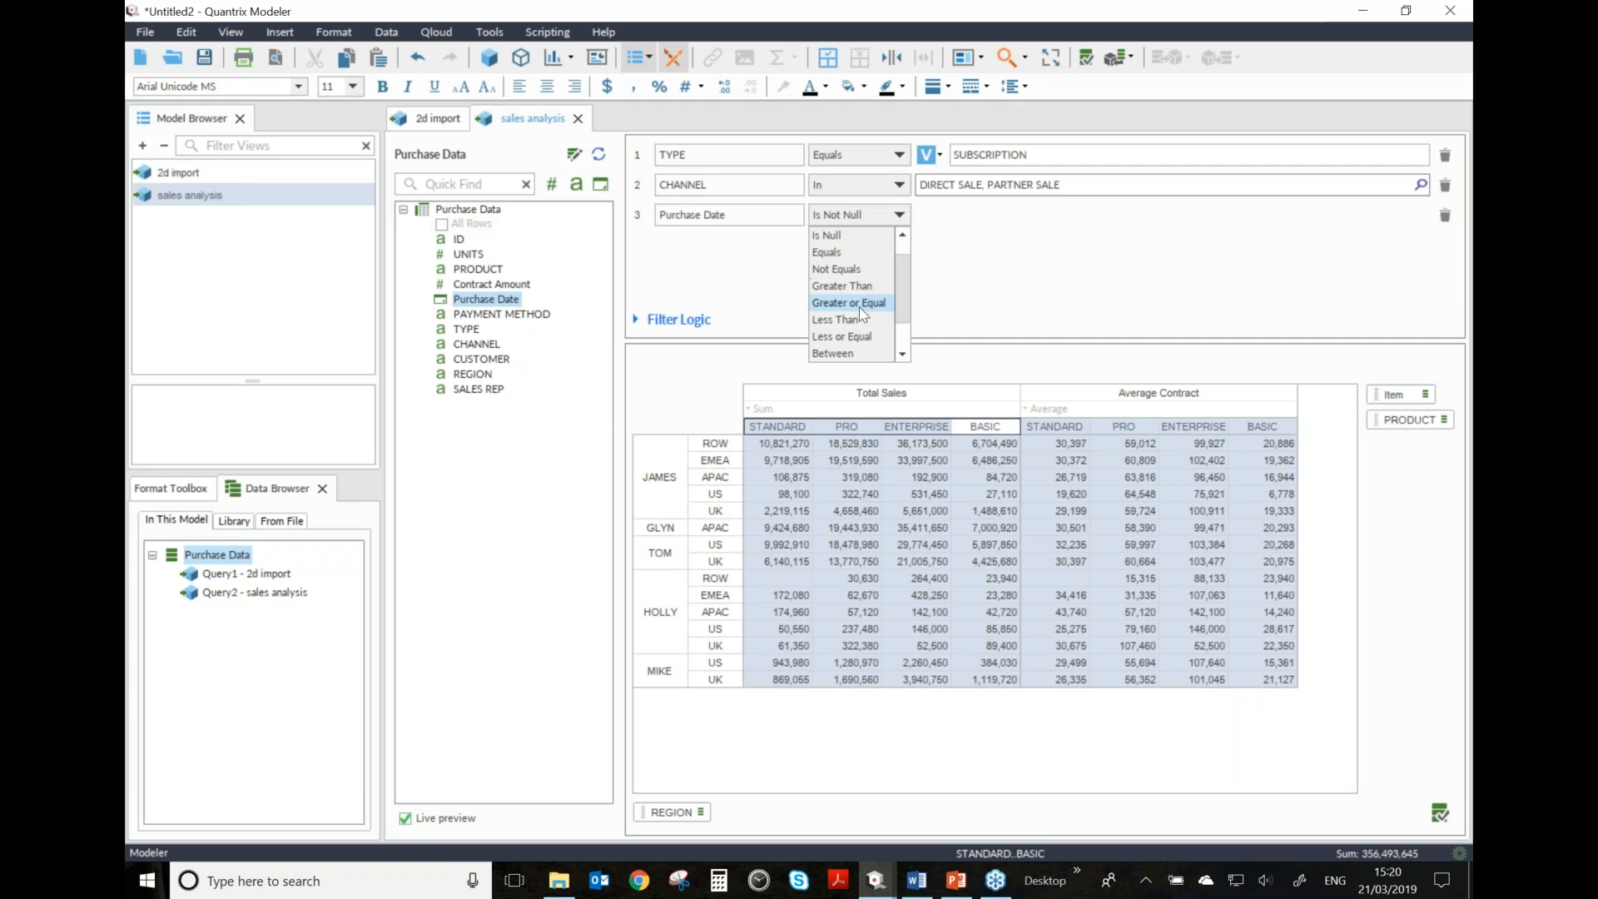
left_click(851, 303)
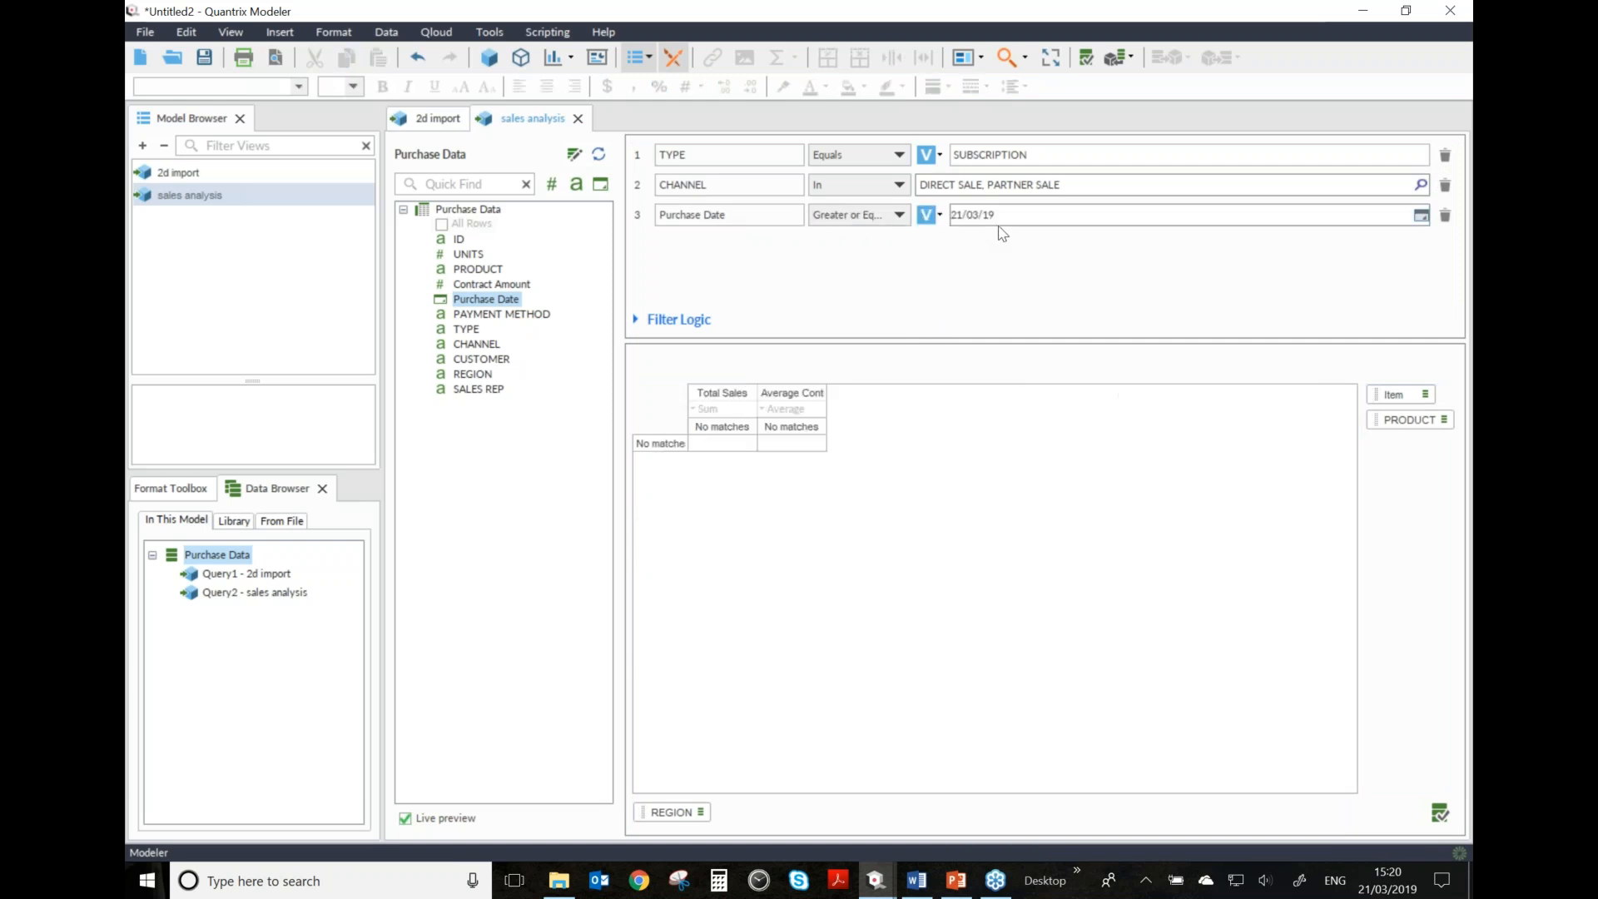
left_click(1420, 216)
left_click(1092, 250)
left_click(1092, 251)
left_click(1092, 251)
left_click(1092, 251)
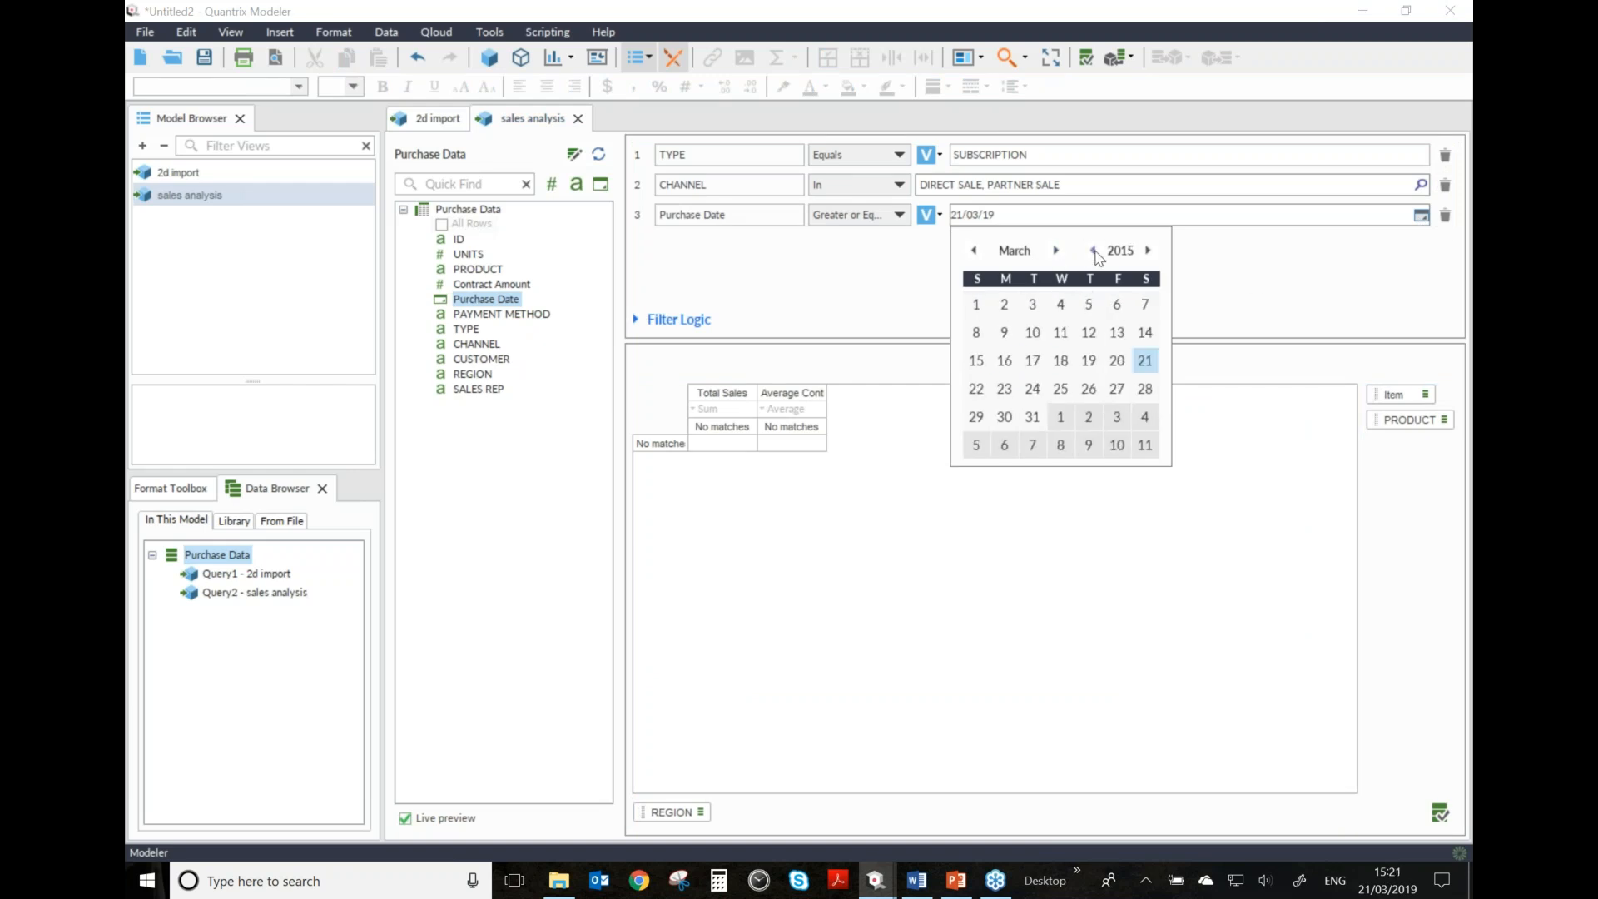
left_click(1092, 251)
left_click(973, 251)
left_click(974, 251)
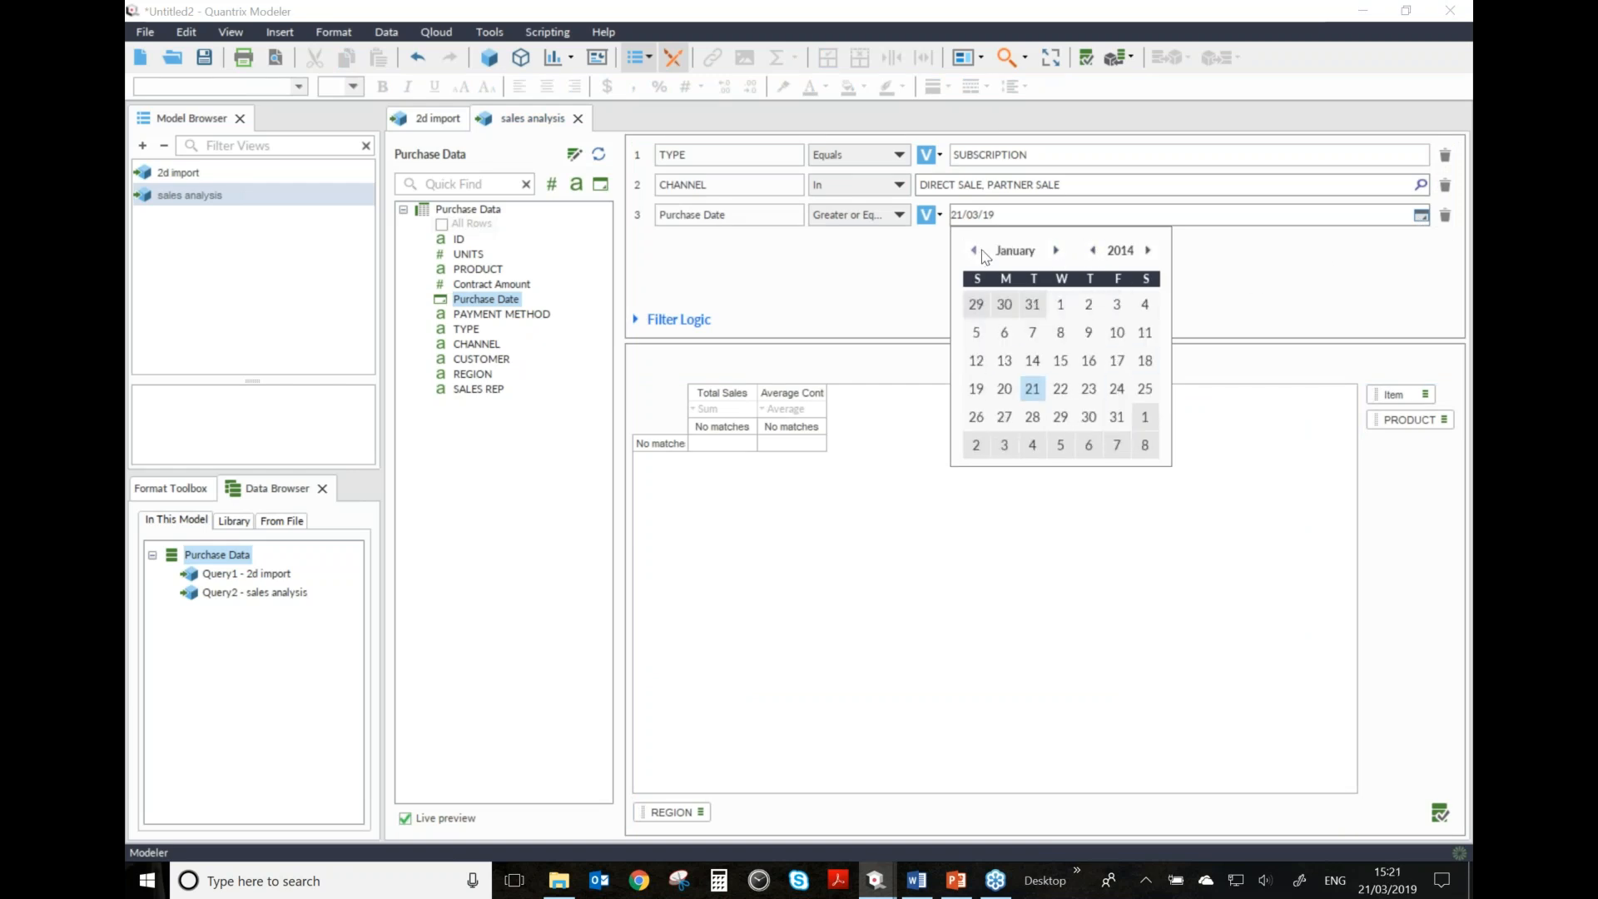
left_click(1061, 306)
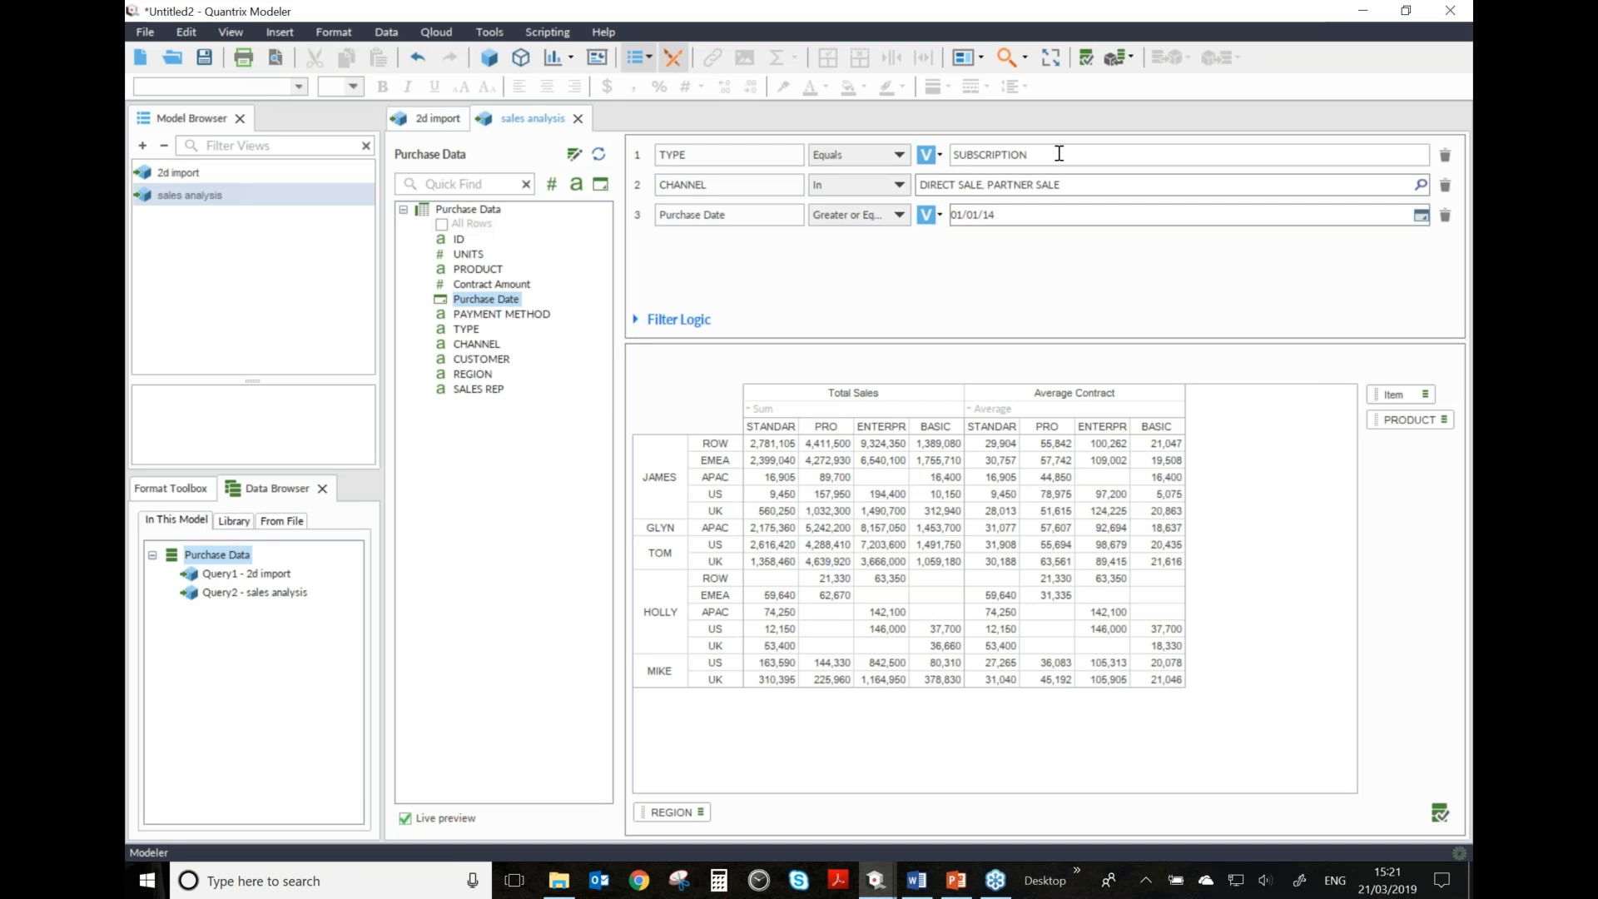
- Change the filter logic expression to 1 OR (2 AND 3)
left_click(637, 321)
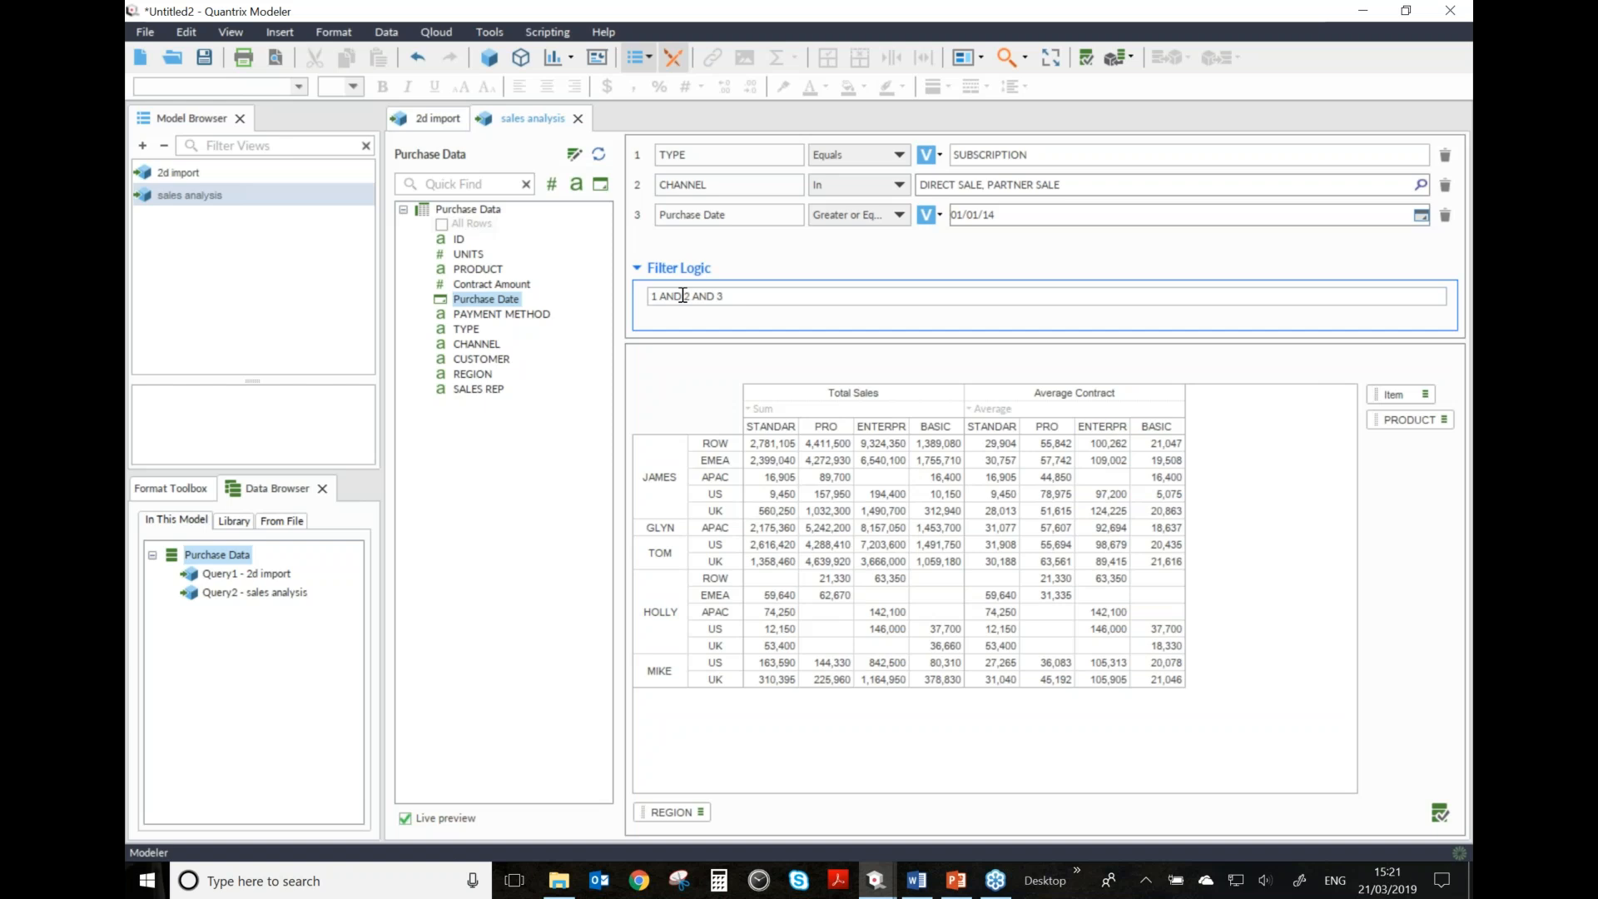
left_click_drag(683, 296, 660, 296)
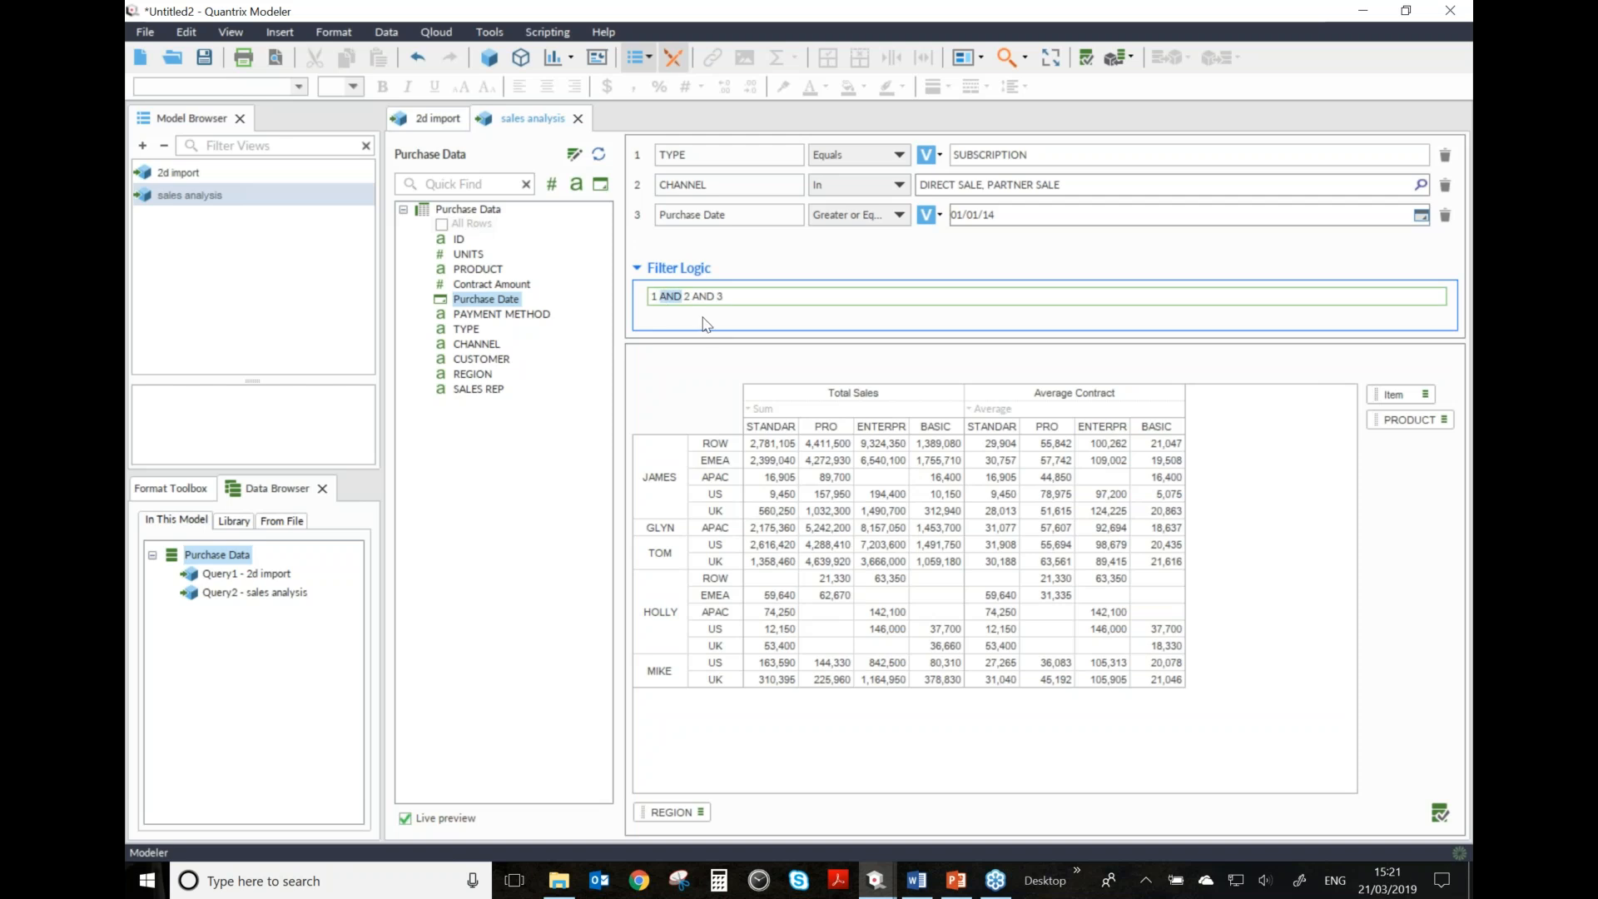
type("OR (")
left_click(730, 293)
type(")")
- Widen the product columns in the sales analysis preview to fit their values and clear the selection
left_click_drag(771, 426, 930, 430)
left_click_drag(799, 427, 814, 427)
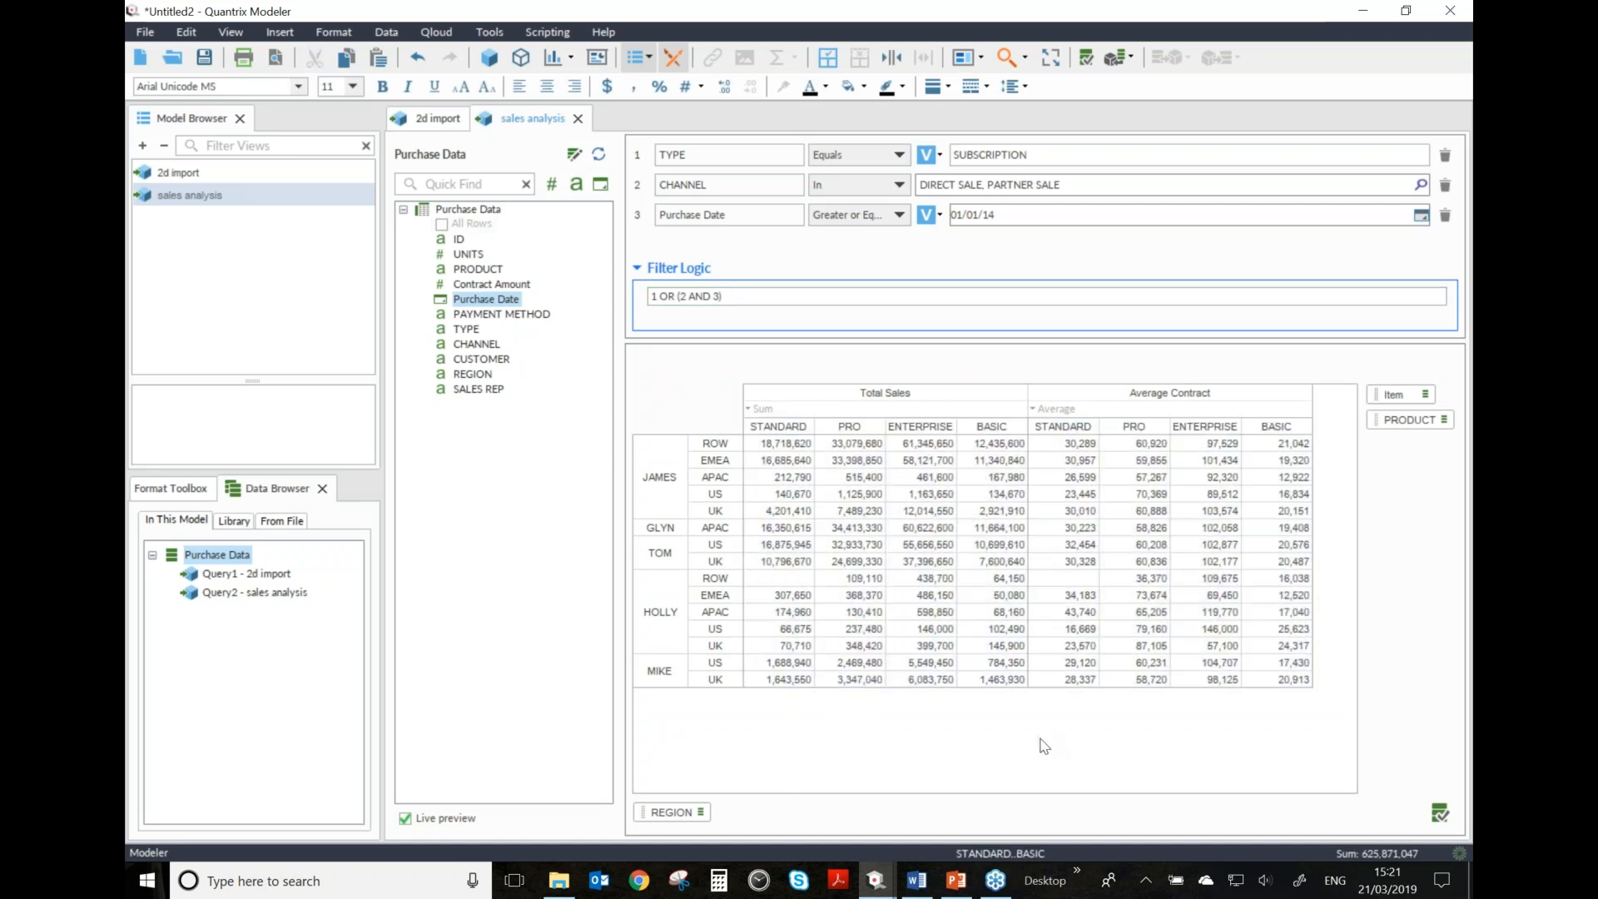
left_click(1040, 743)
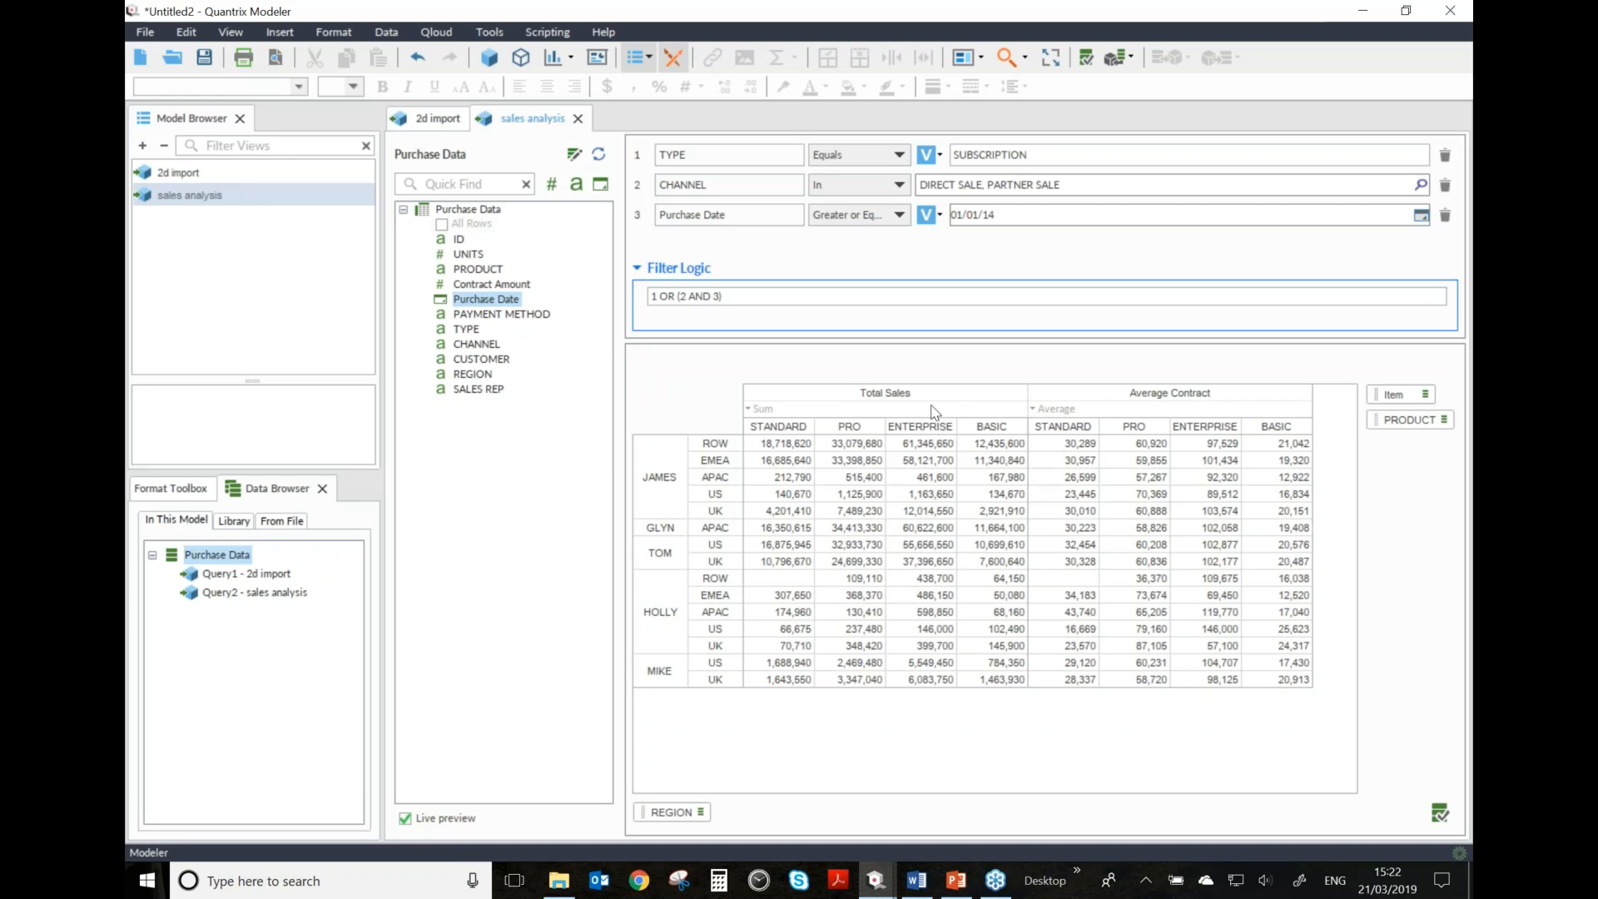
mouse_move(933, 411)
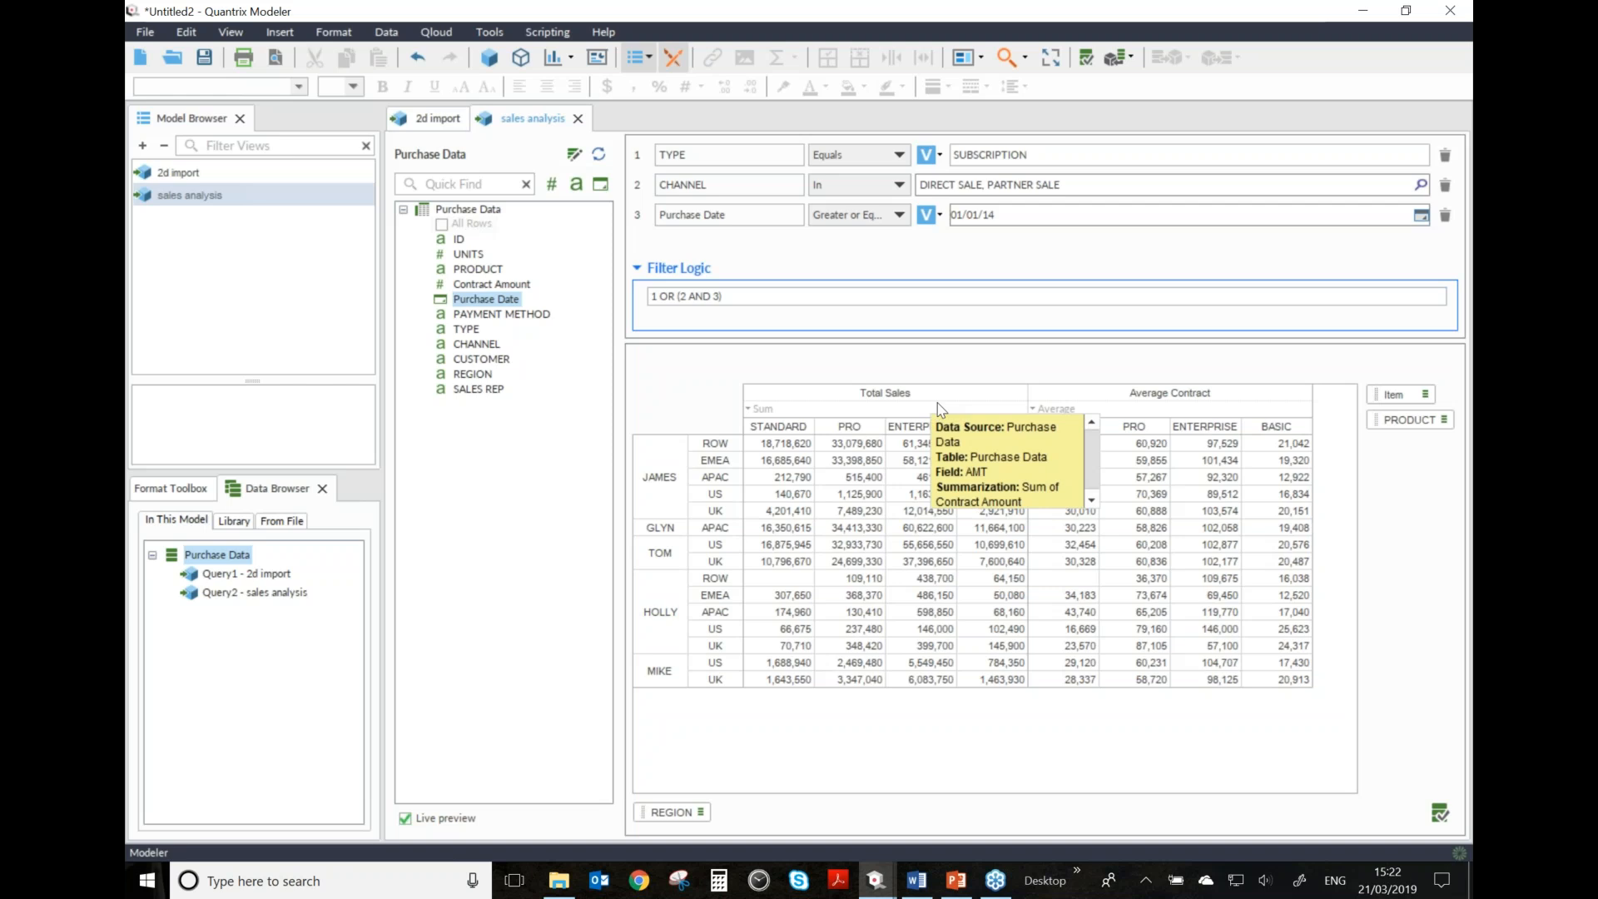
left_click(480, 259)
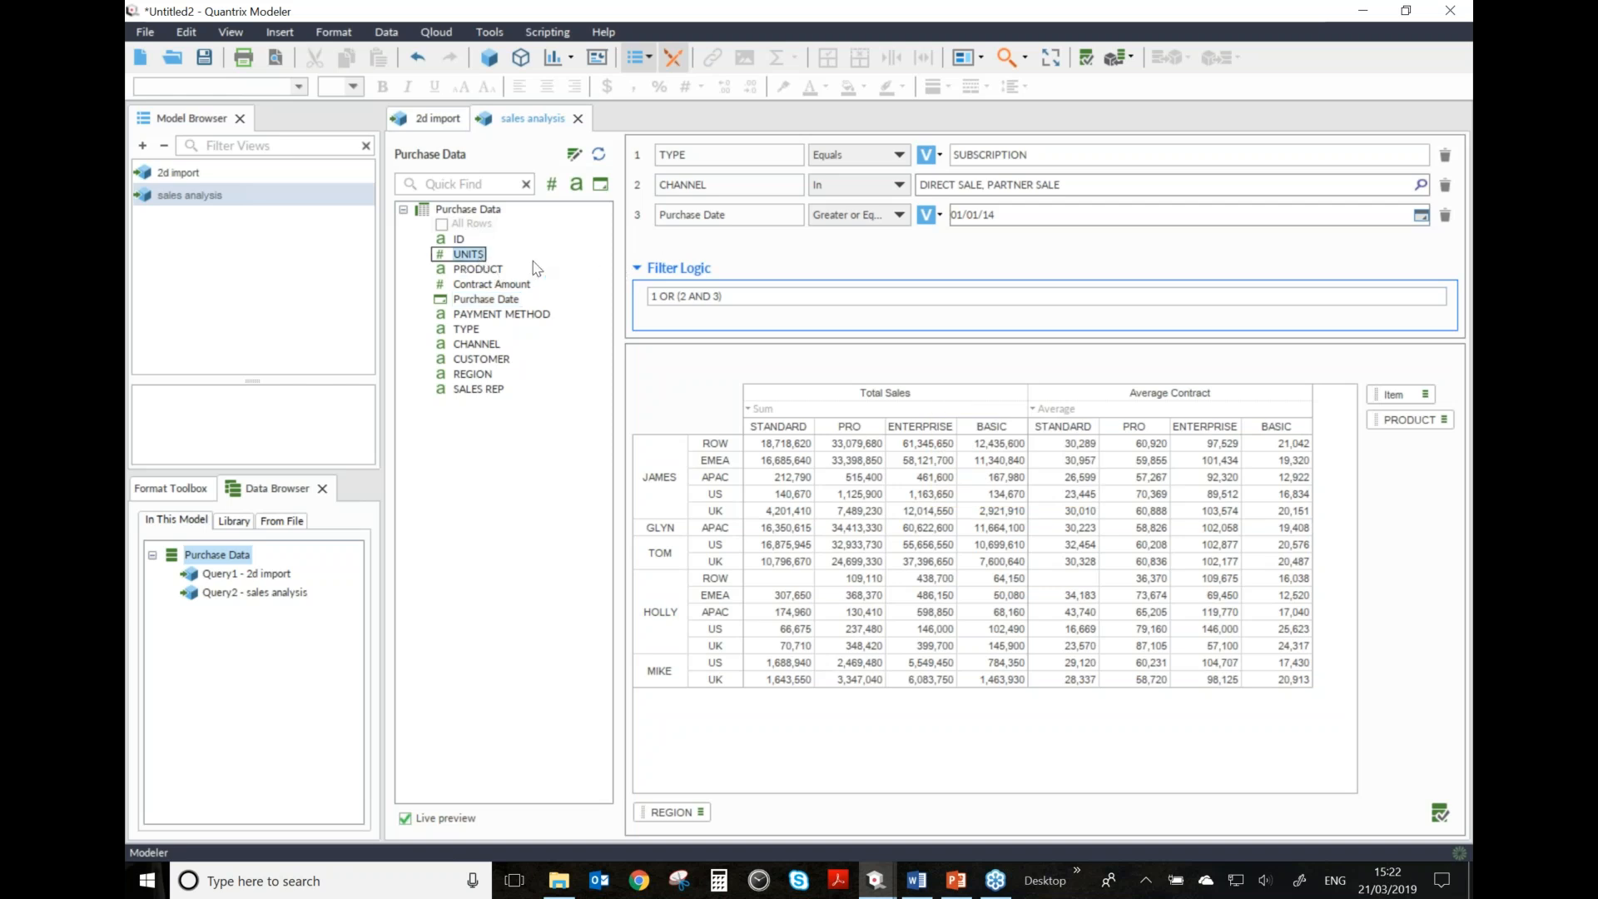
- Rename the Purchase Data source in the model to "Purchase Data CSV"
mouse_move(218, 563)
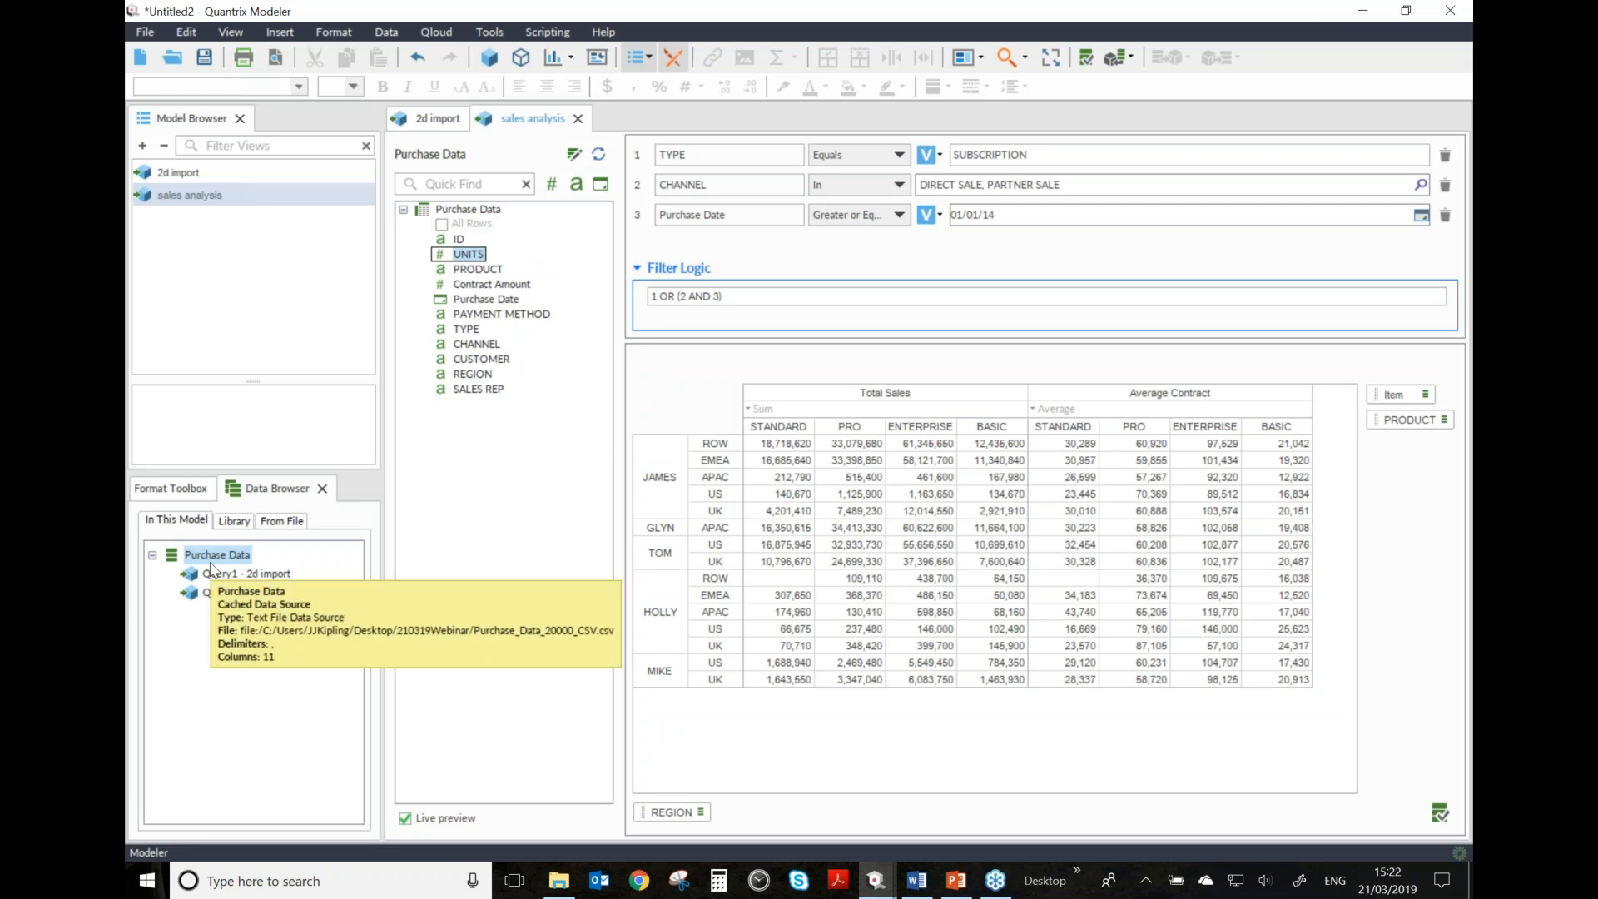
left_click(218, 562)
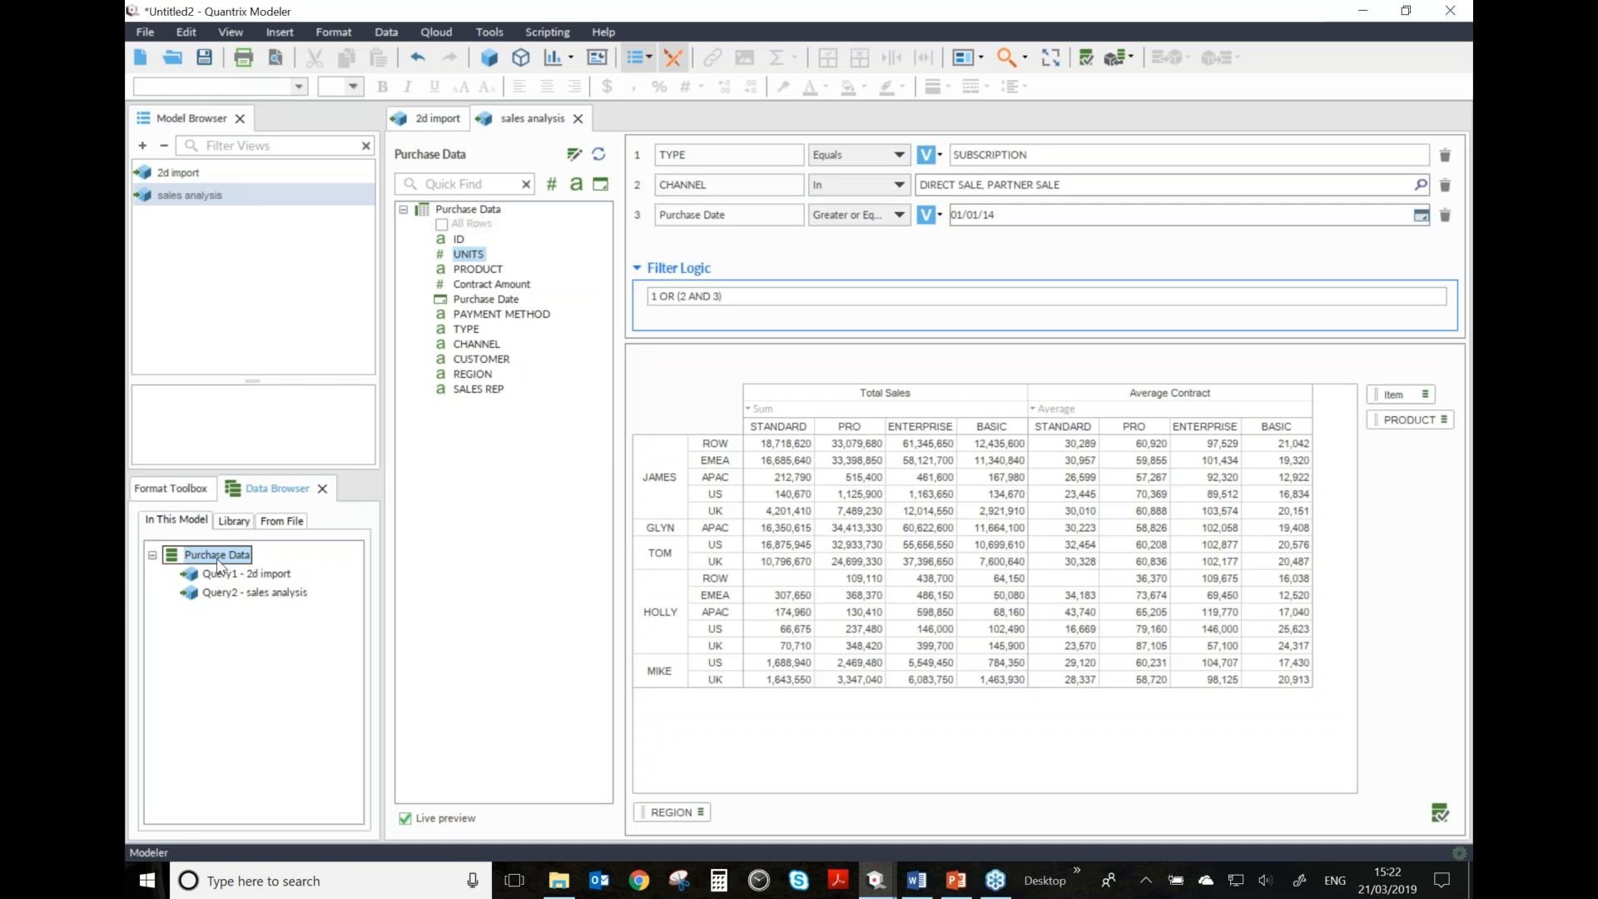
type("P")
key("BackSpace")
type("Purchase D")
type("ata CSV")
key("Return")
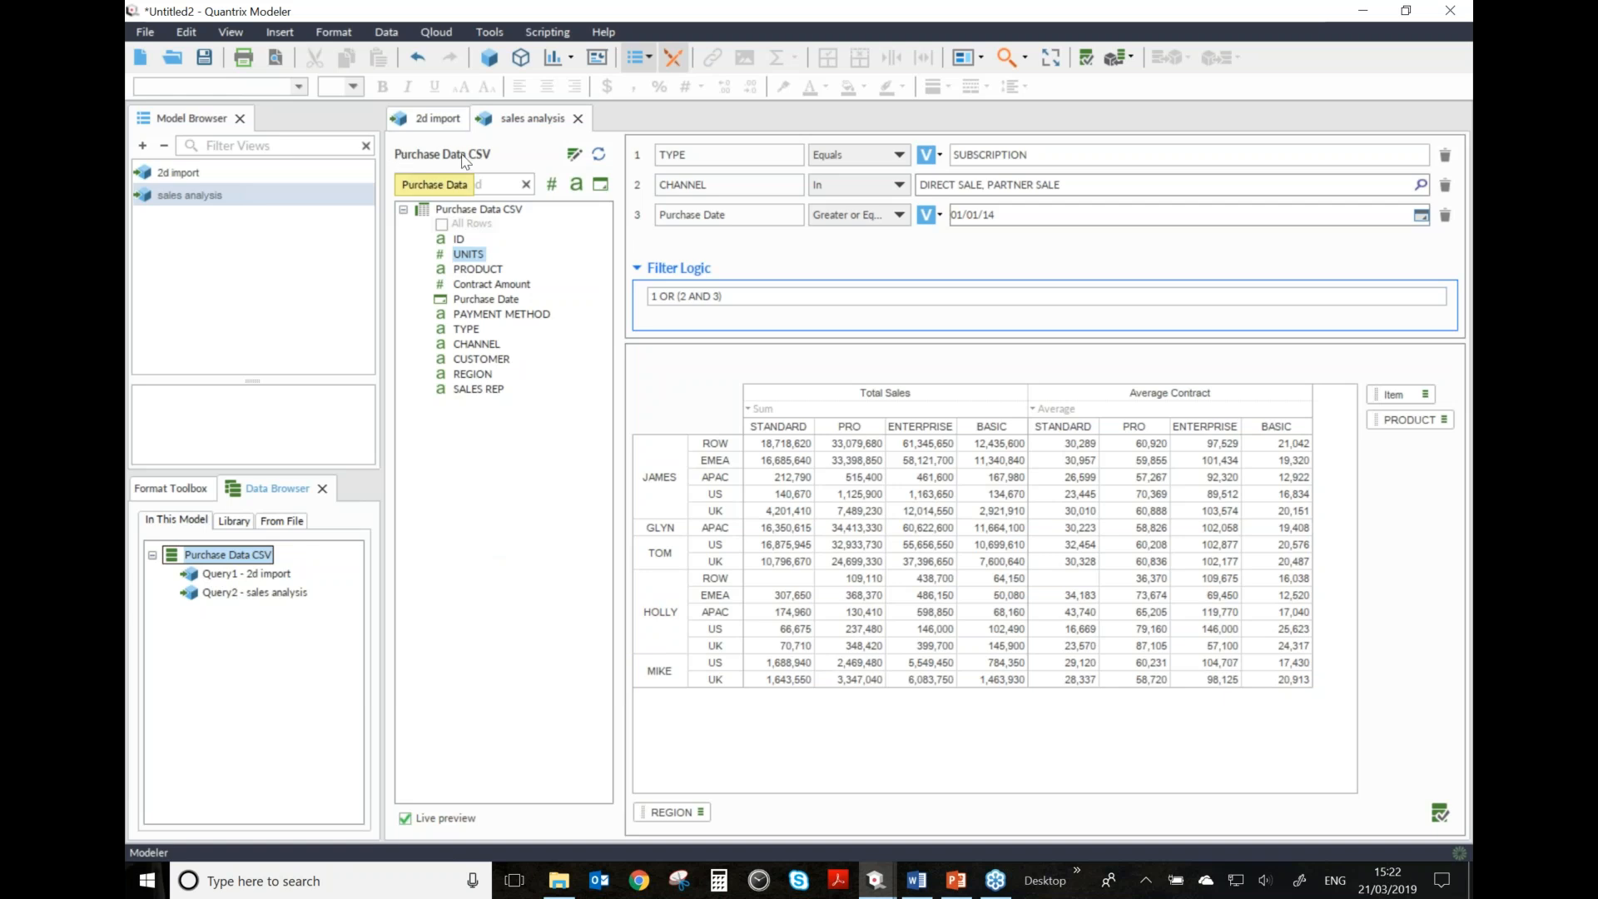
left_click(690, 252)
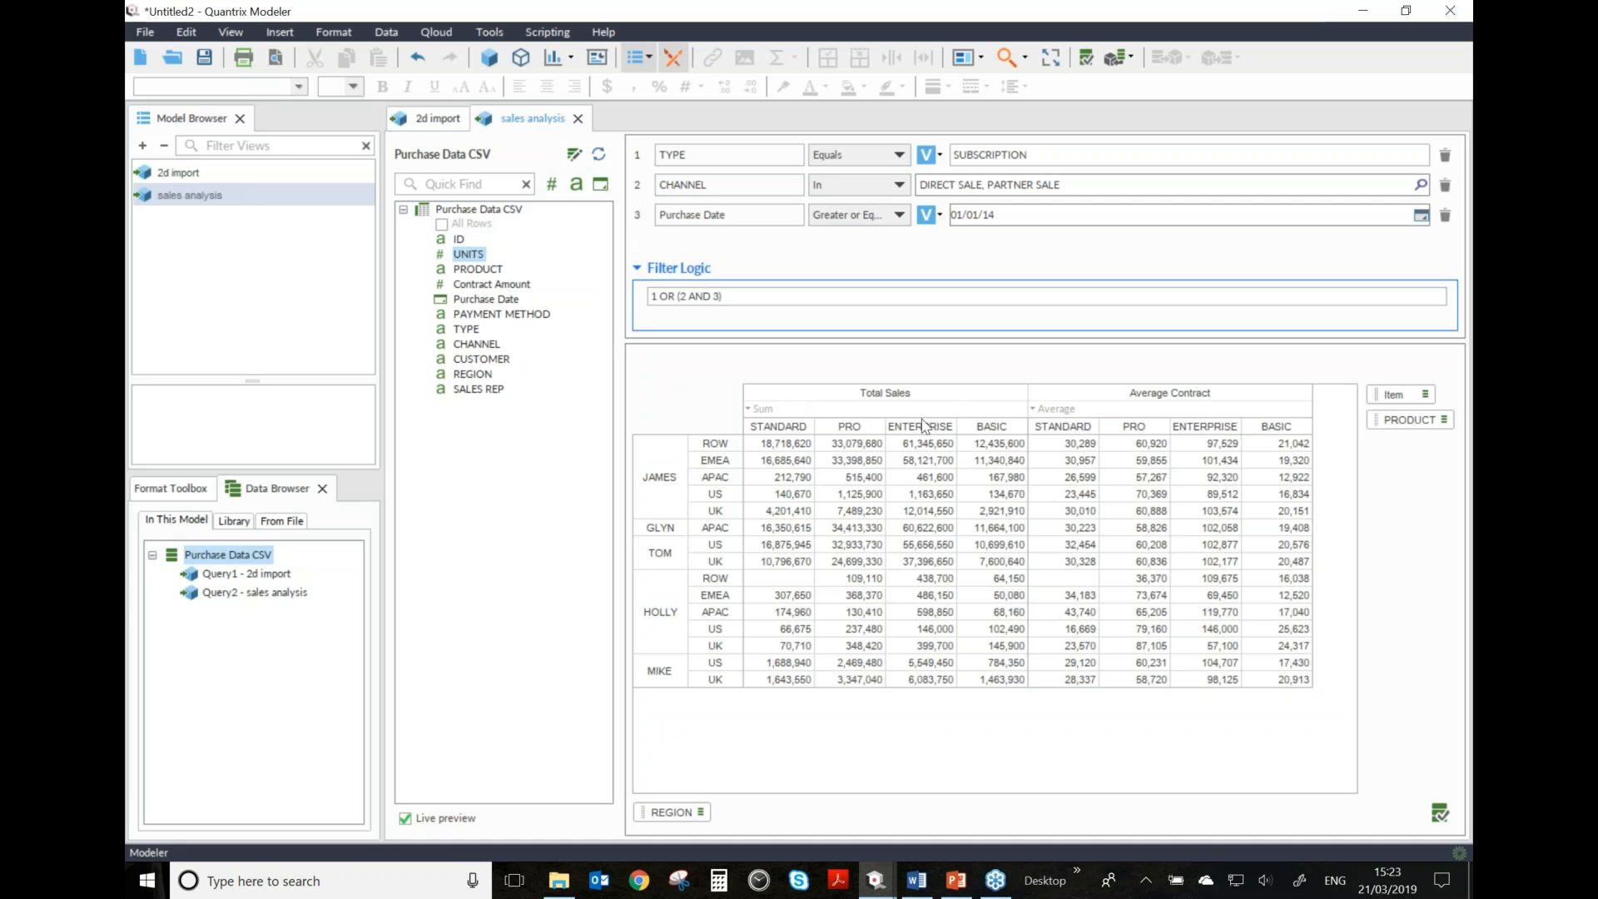
- Group the ENTERPRISE and BASIC products and ungroup them again
left_click(983, 430)
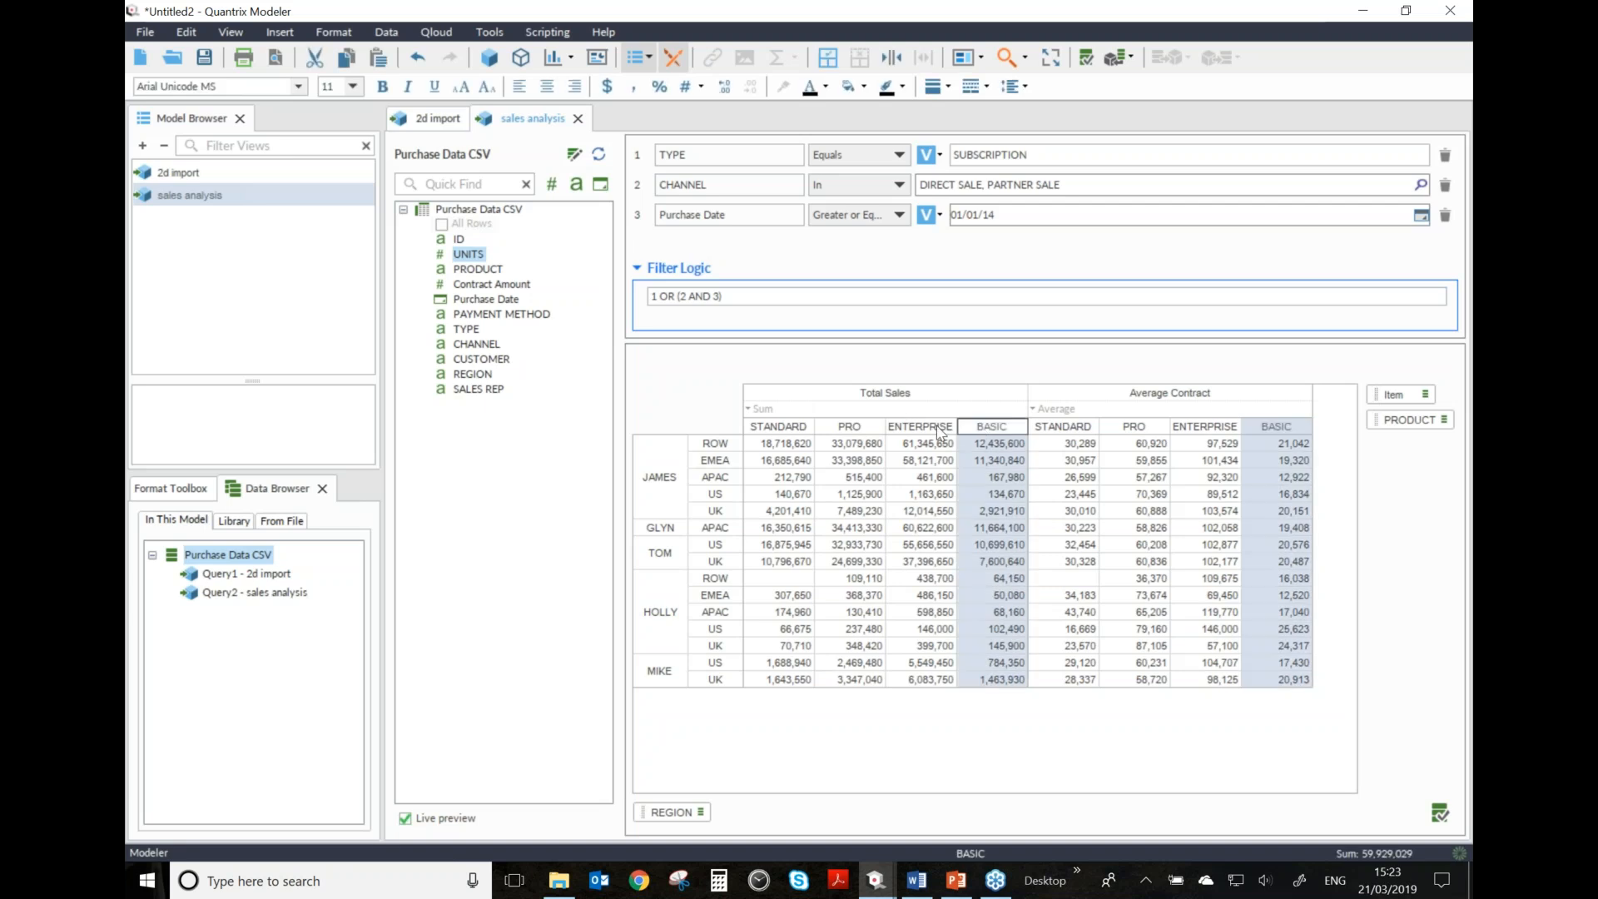
left_click(934, 433, "shift")
key("ctrl+g")
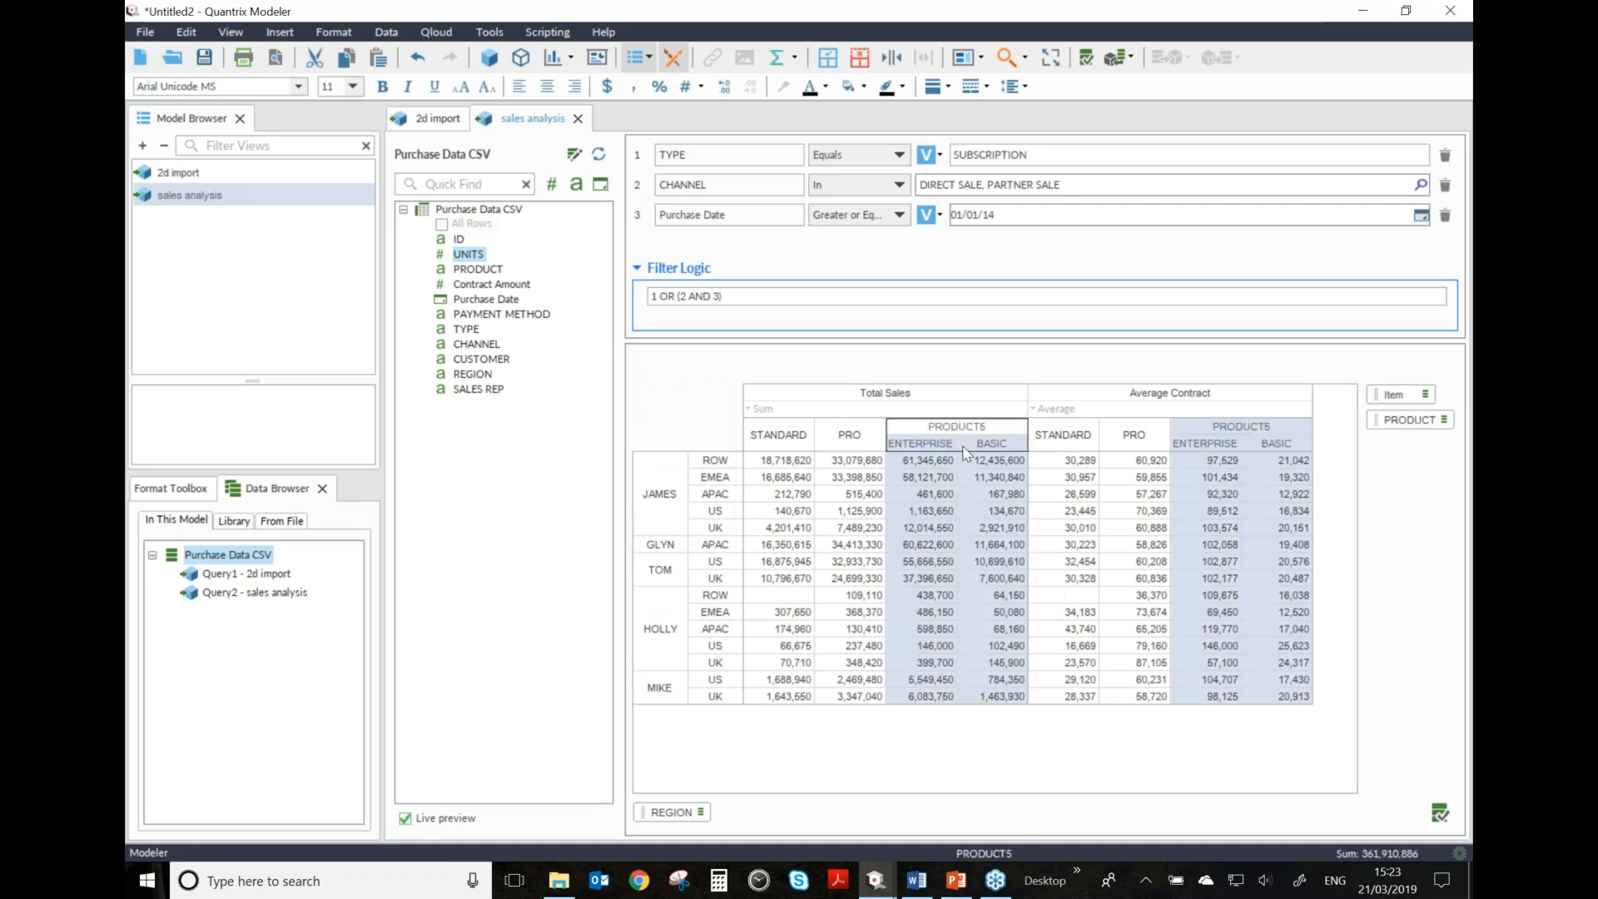
key("ctrl+u")
key("ctrl+u")
key("ctrl+shift+g")
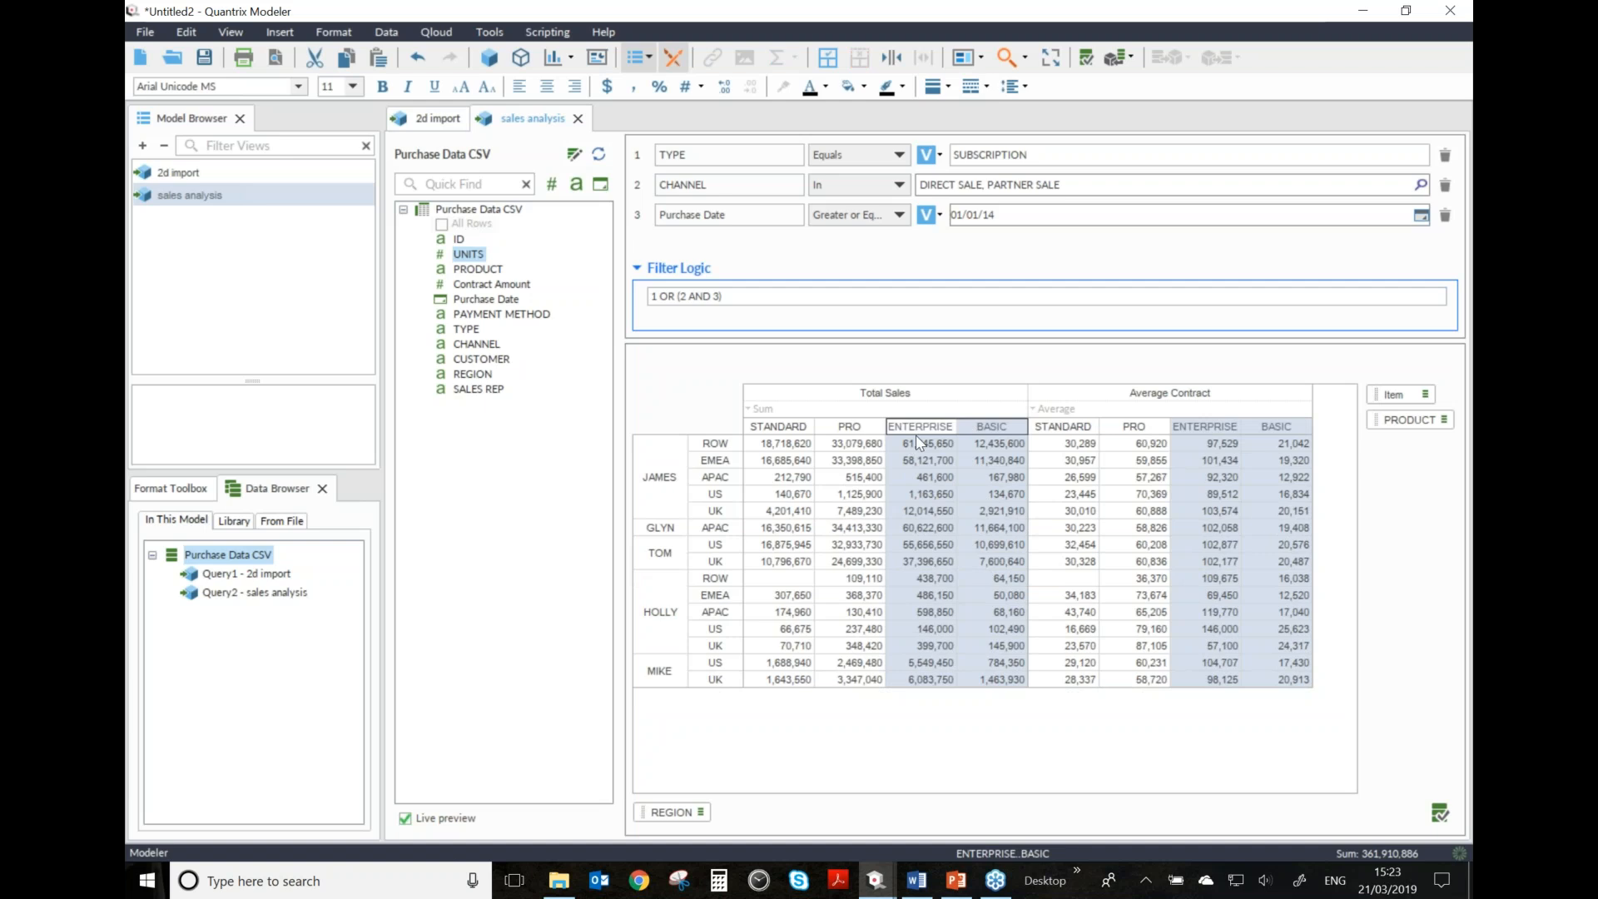
- Group the STANDARD and PRO products, undo the grouping and redo it
left_click_drag(799, 427, 835, 426)
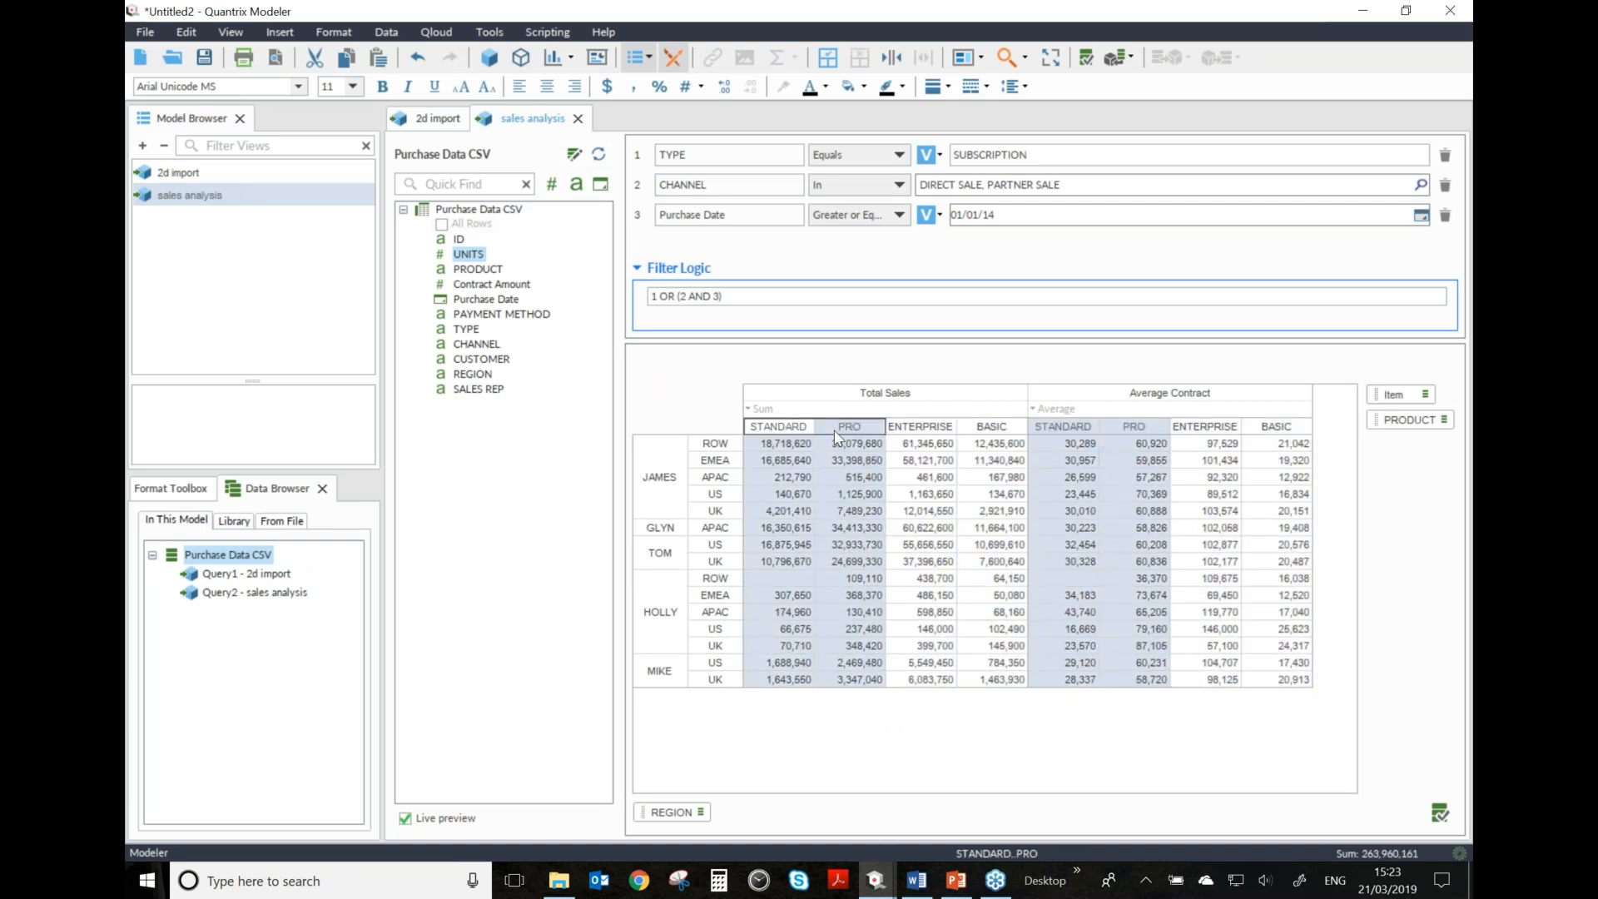
key("ctrl+g")
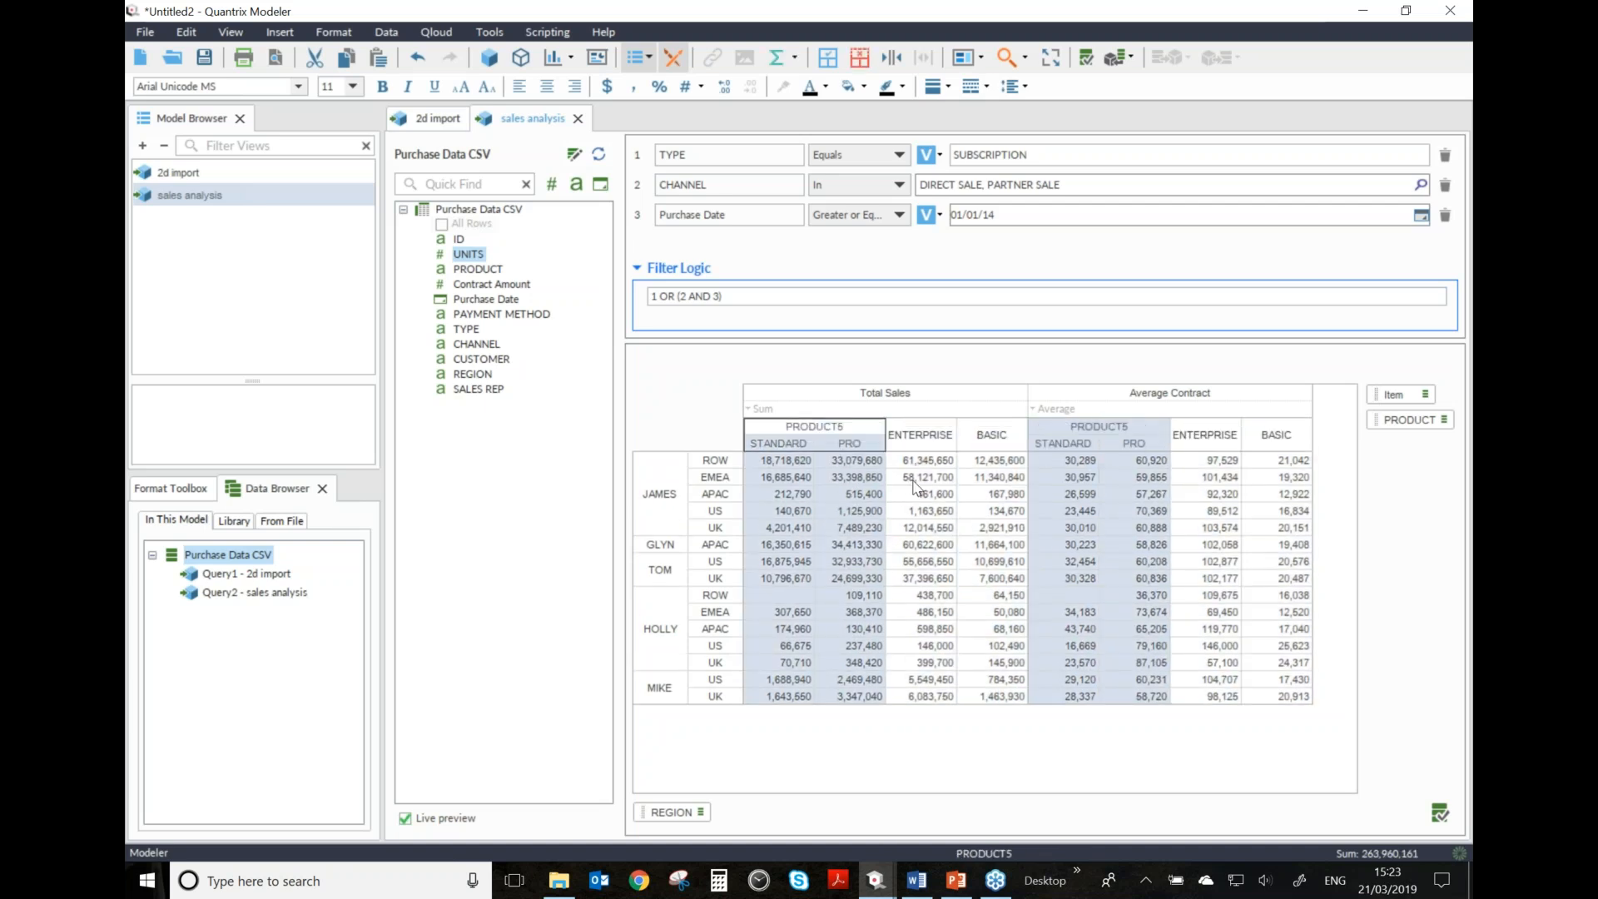
key("ctrl+z")
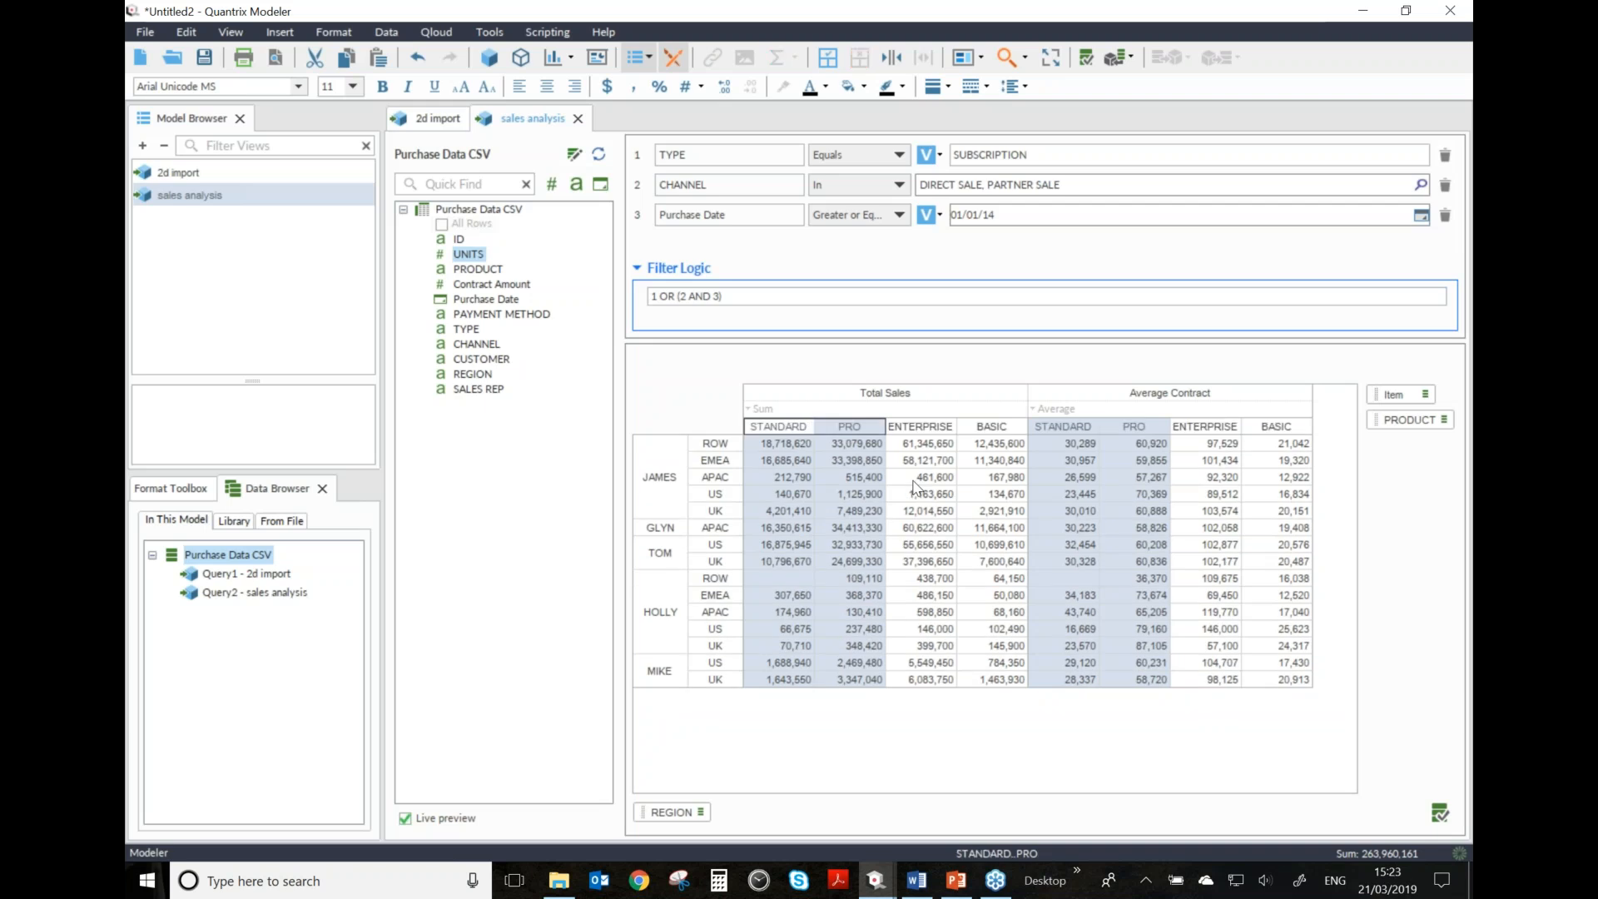
key("ctrl+y")
- Move the ENTERPRISE product repeatedly into, through and out of the STANDARD and PRO group, ending directly after the group
left_click(921, 436)
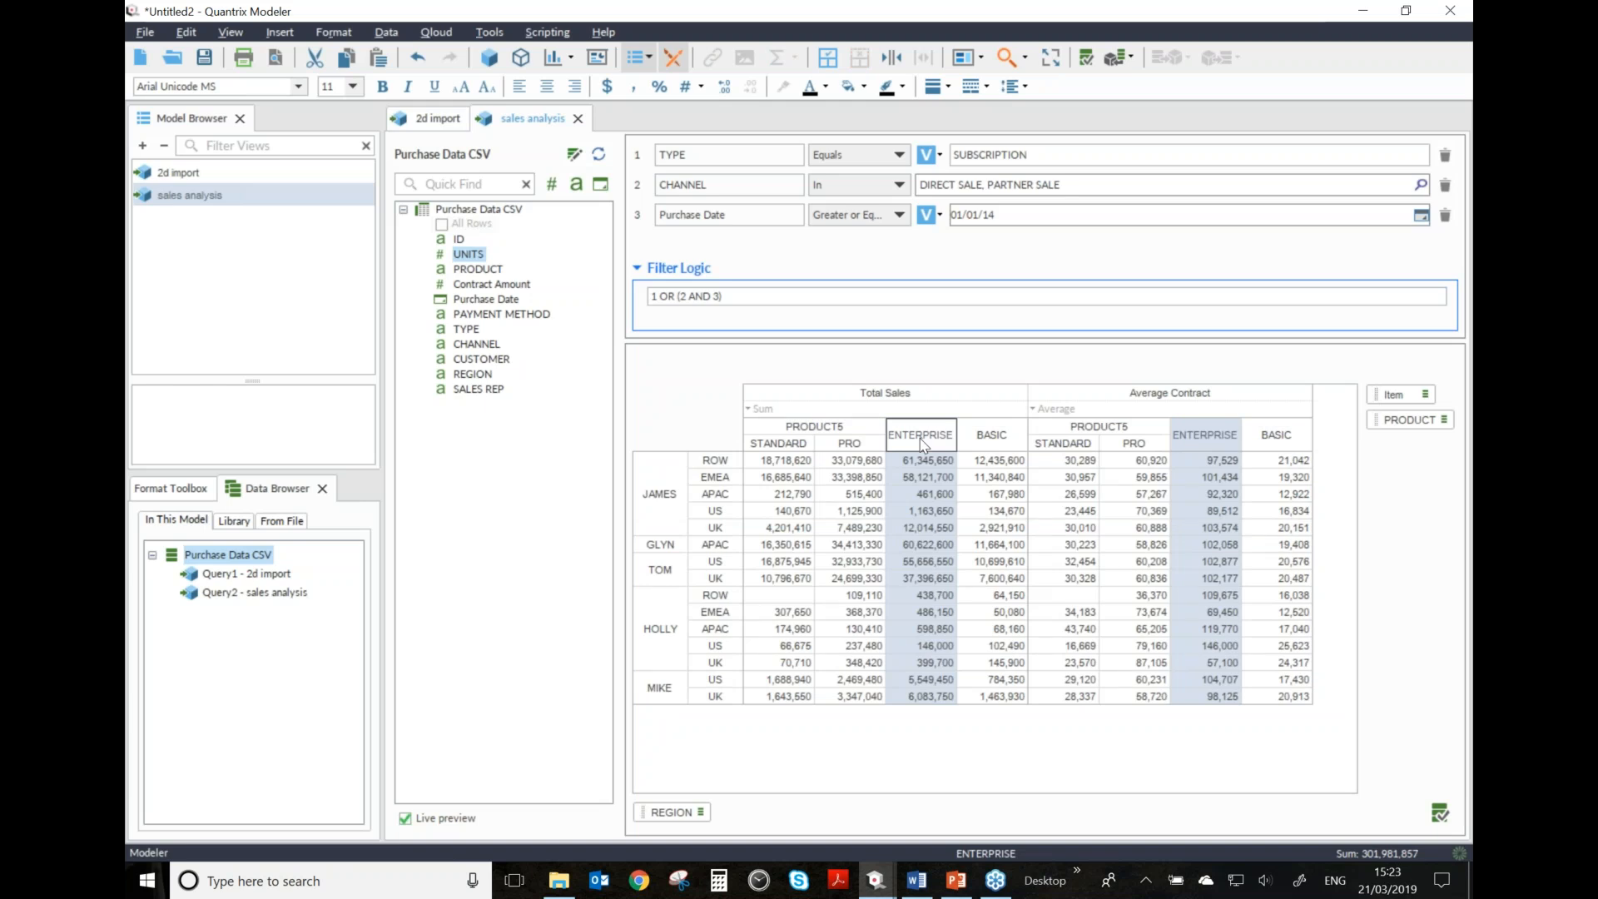
left_click_drag(922, 444, 924, 445)
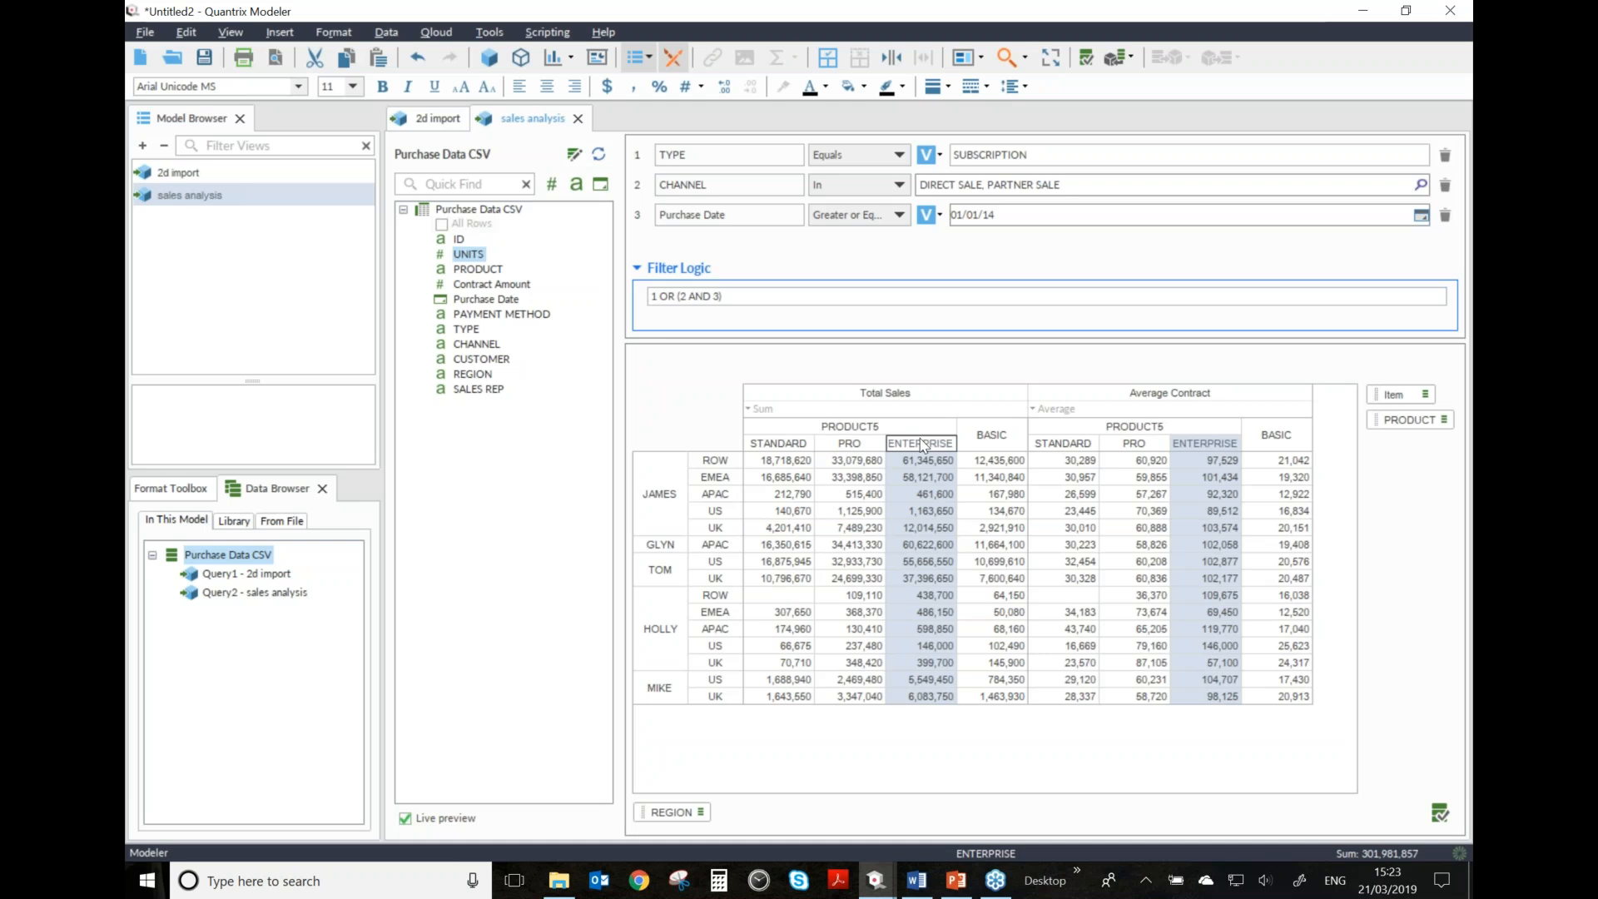
key("alt+Left")
key("alt+Right")
key("alt+Right")
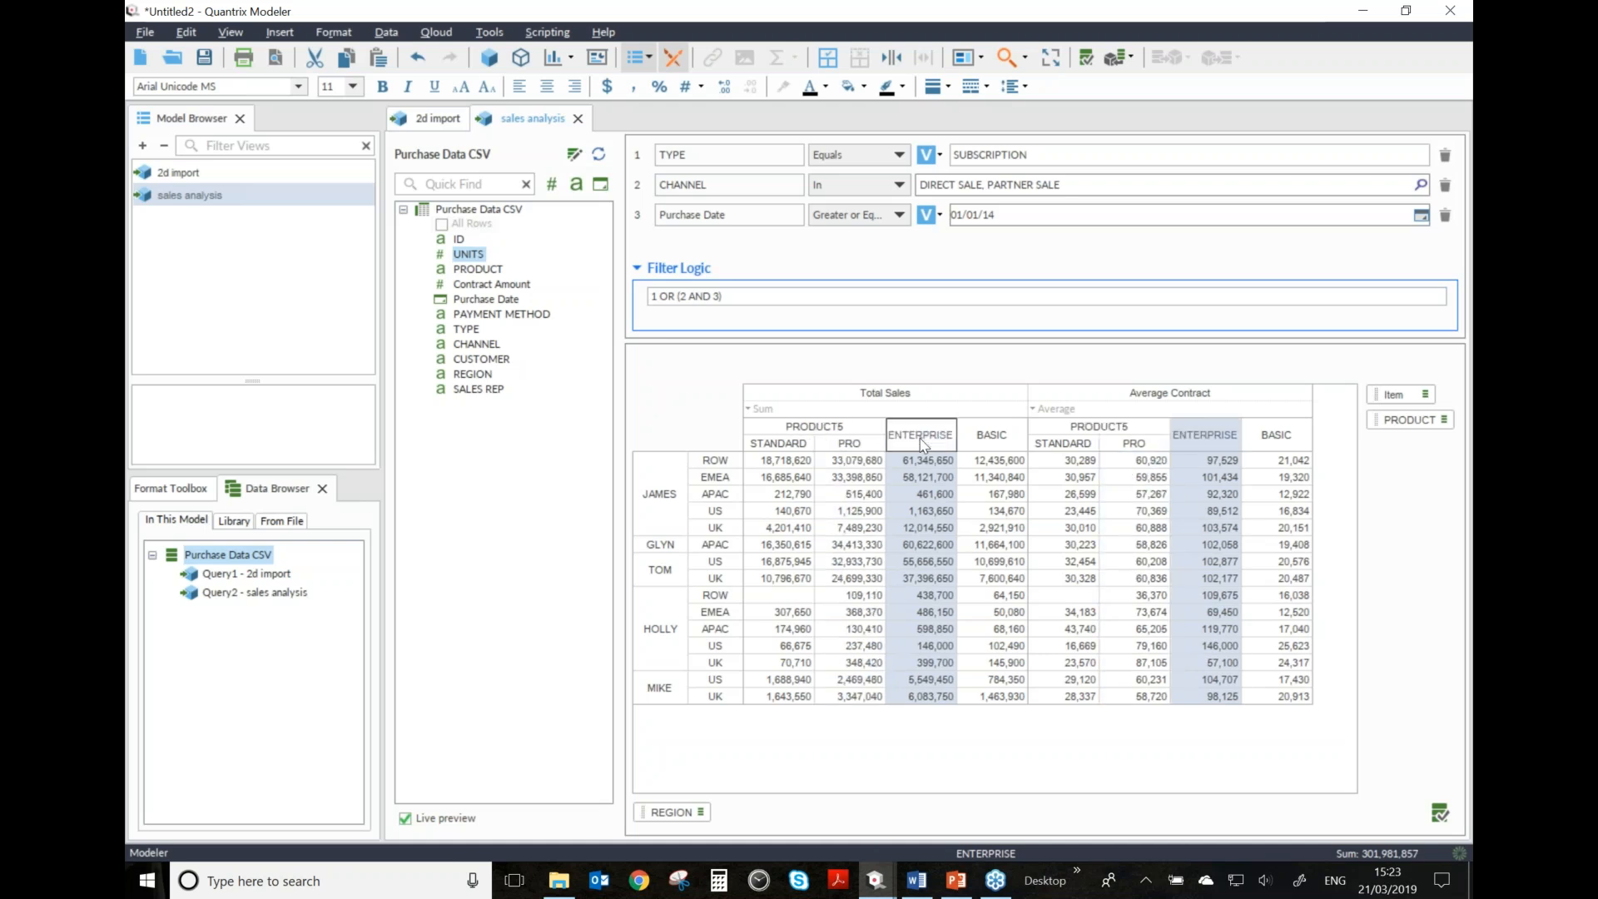
key("alt+Left")
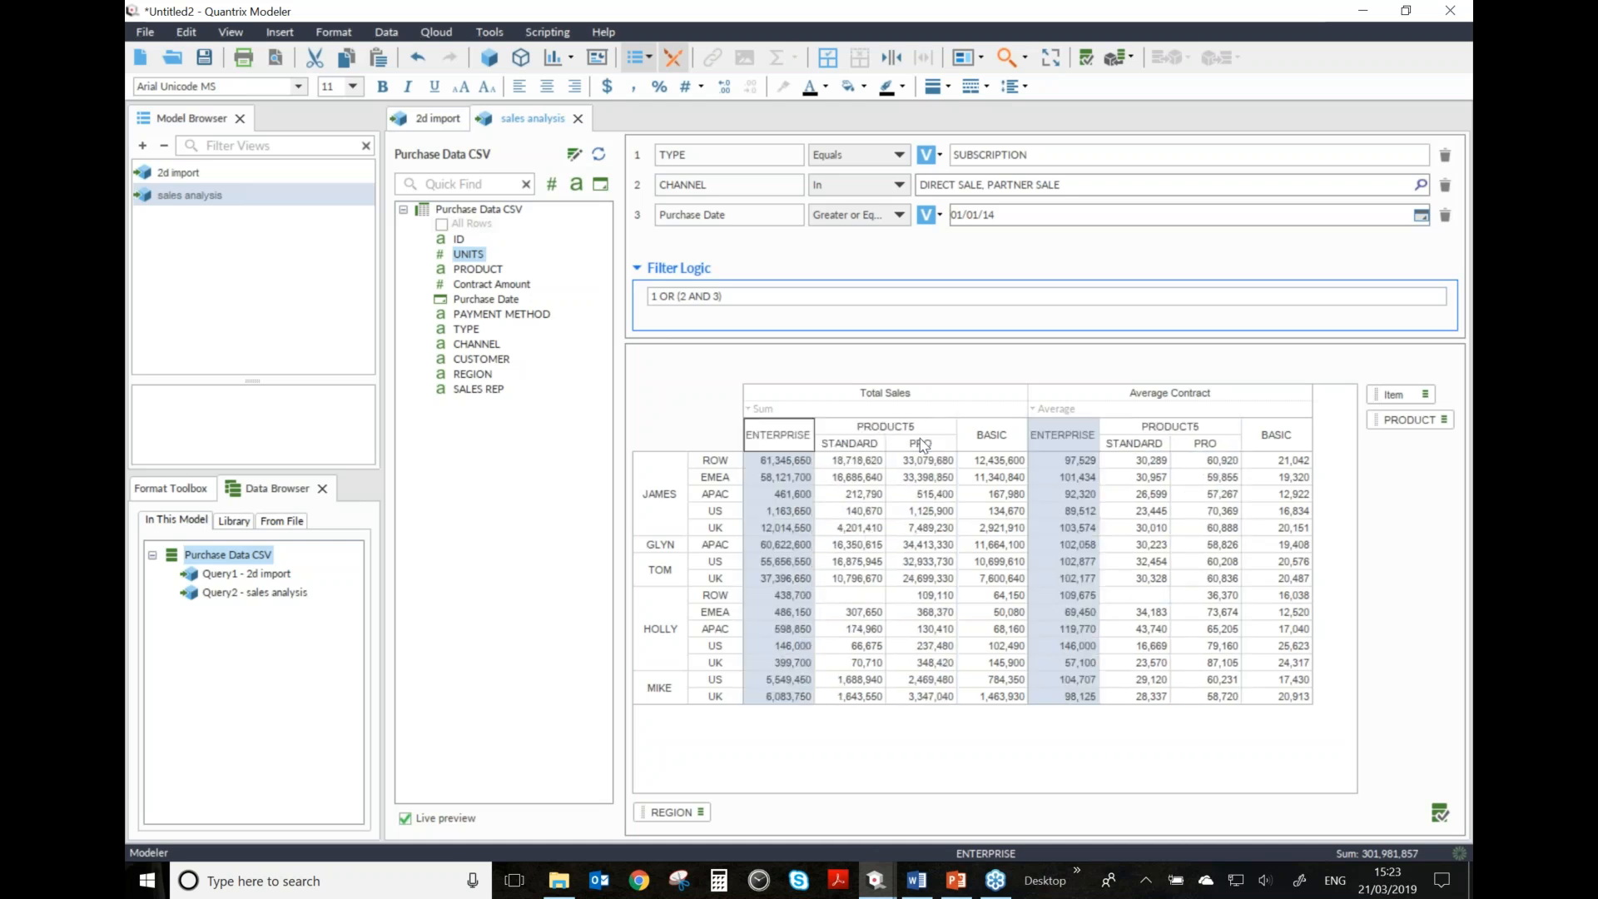
key("alt+Right")
key("alt+Left")
key("alt+Right")
key("alt+Left")
key("alt+Right")
key("alt+Left")
key("alt+Right")
key("alt+Left")
key("alt+Right")
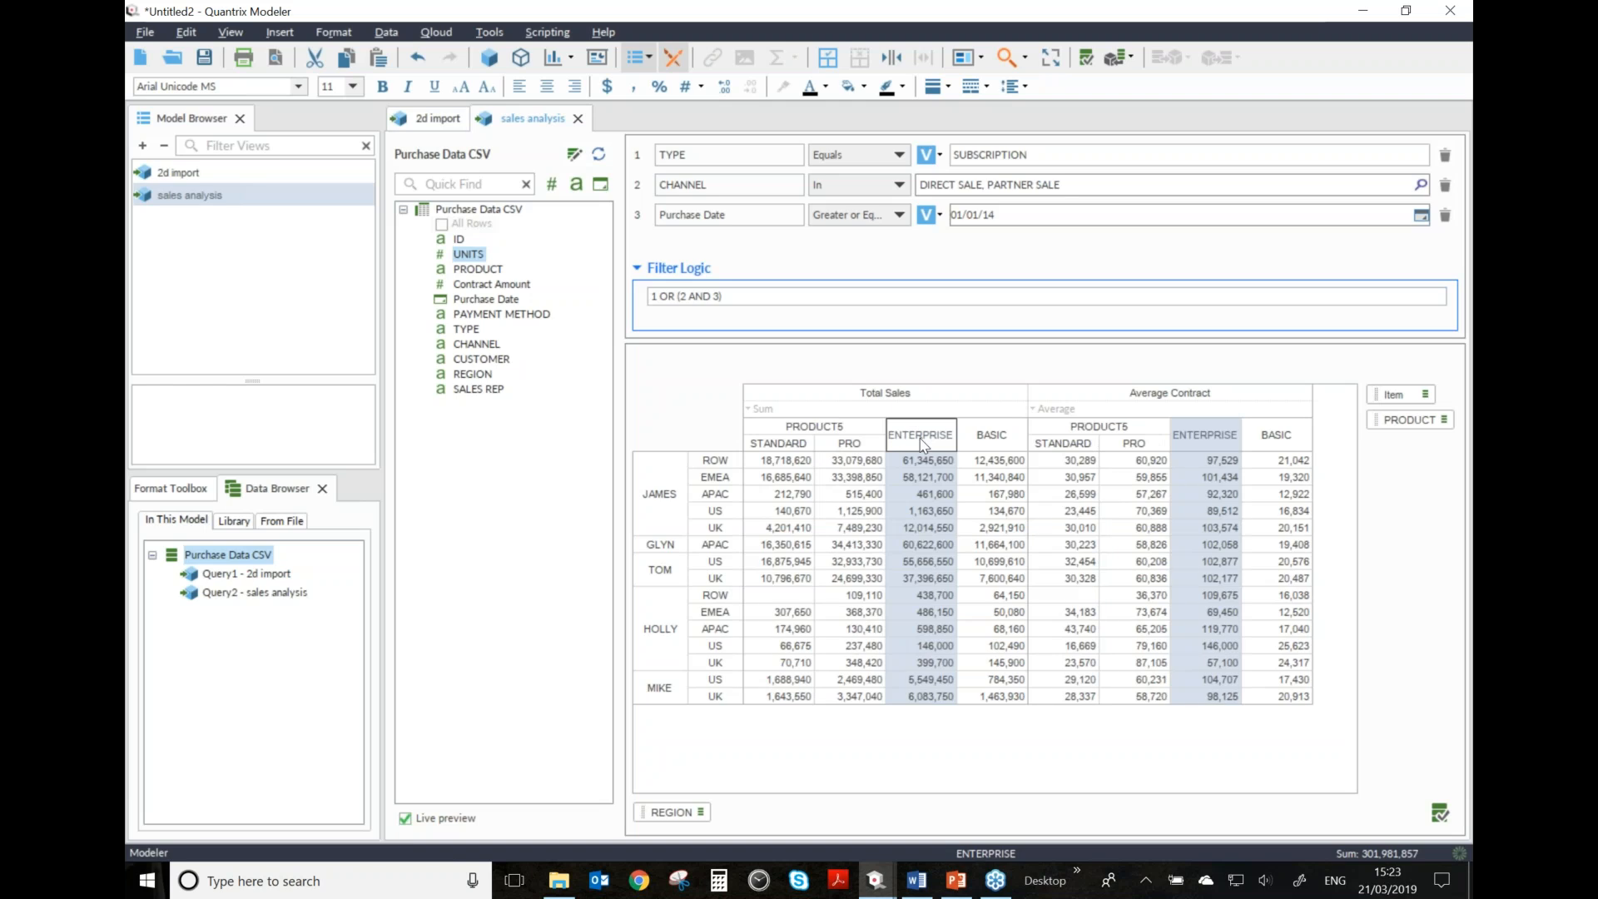
key("alt+Left")
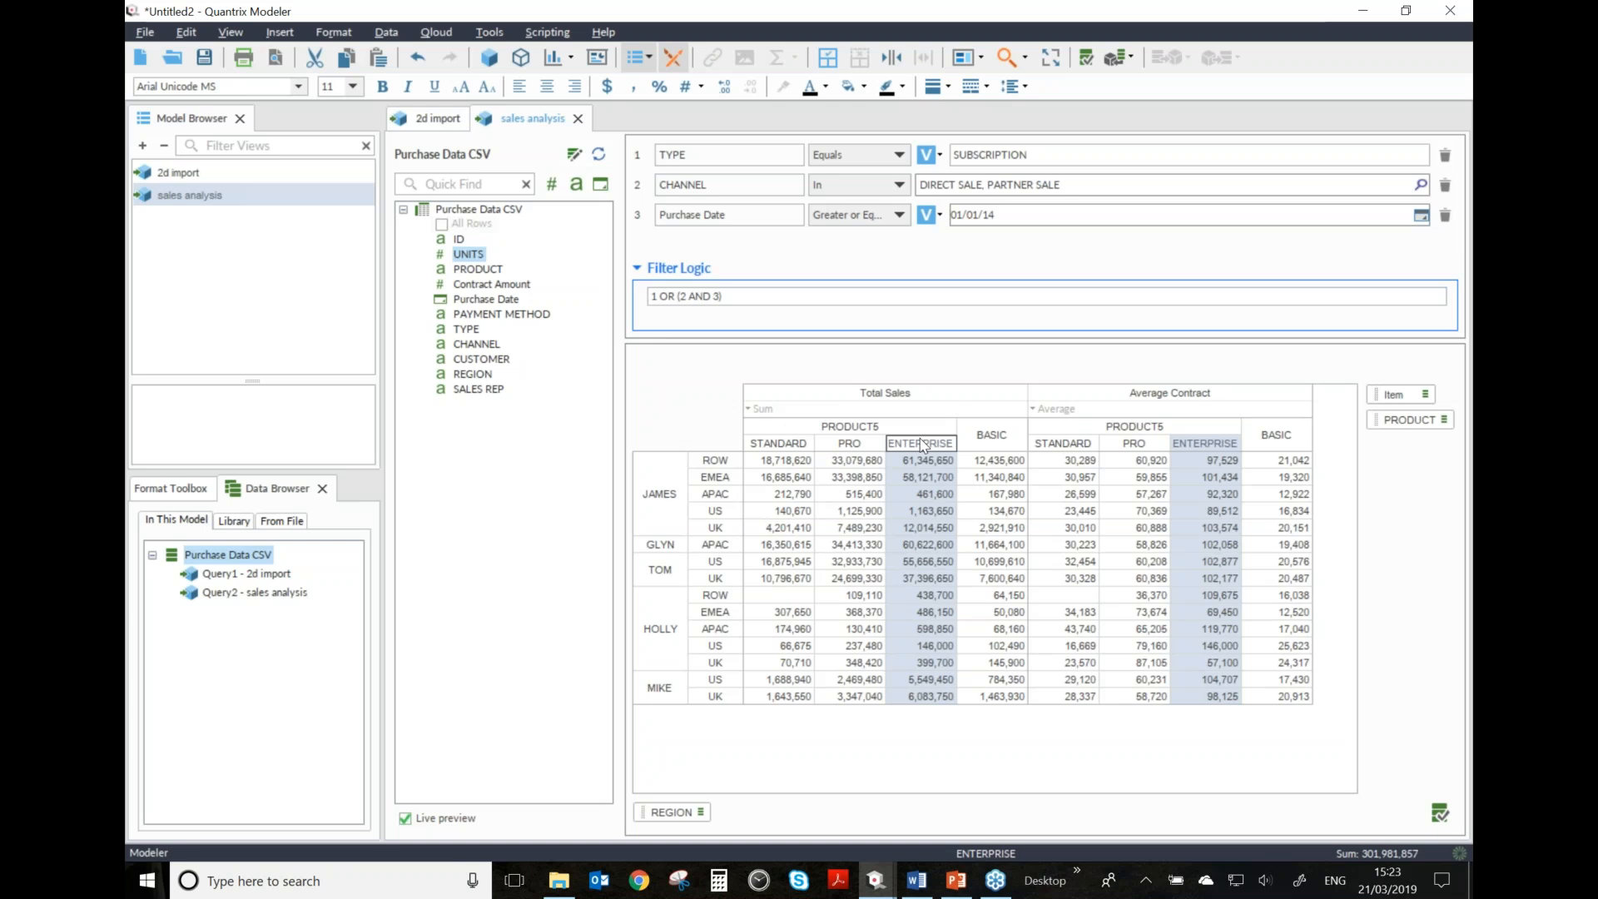
key("alt+Left")
key("alt+Left")
key("alt+Right")
key("alt+Right")
key("alt+Left")
key("alt+Left")
key("alt+Left")
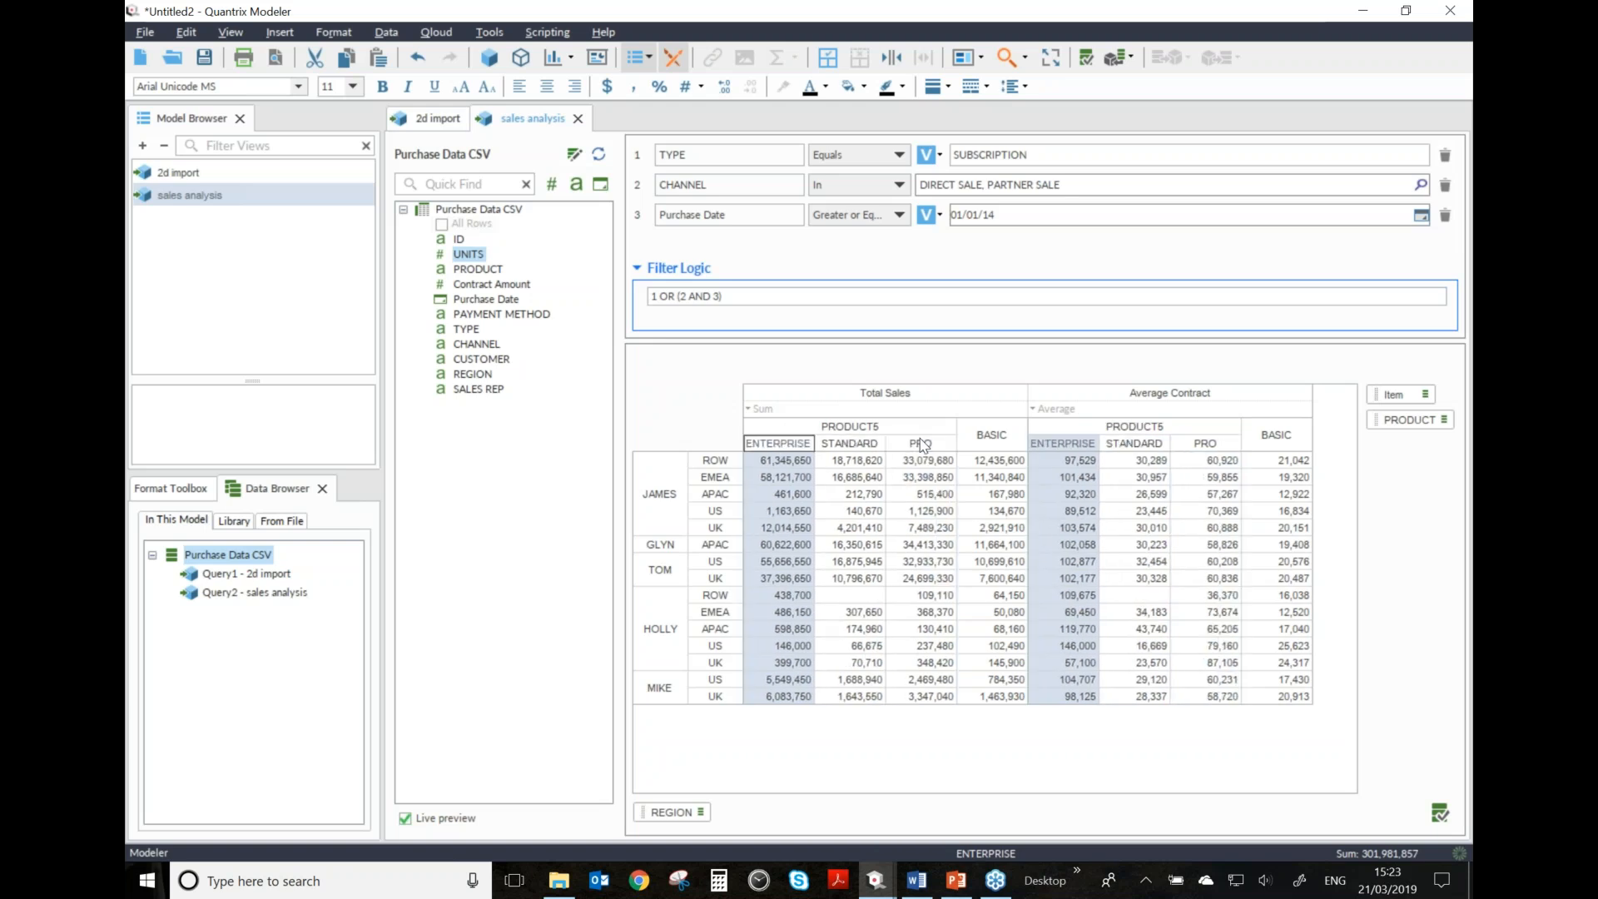
key("alt+Right")
key("alt+Right")
key("alt+Right")
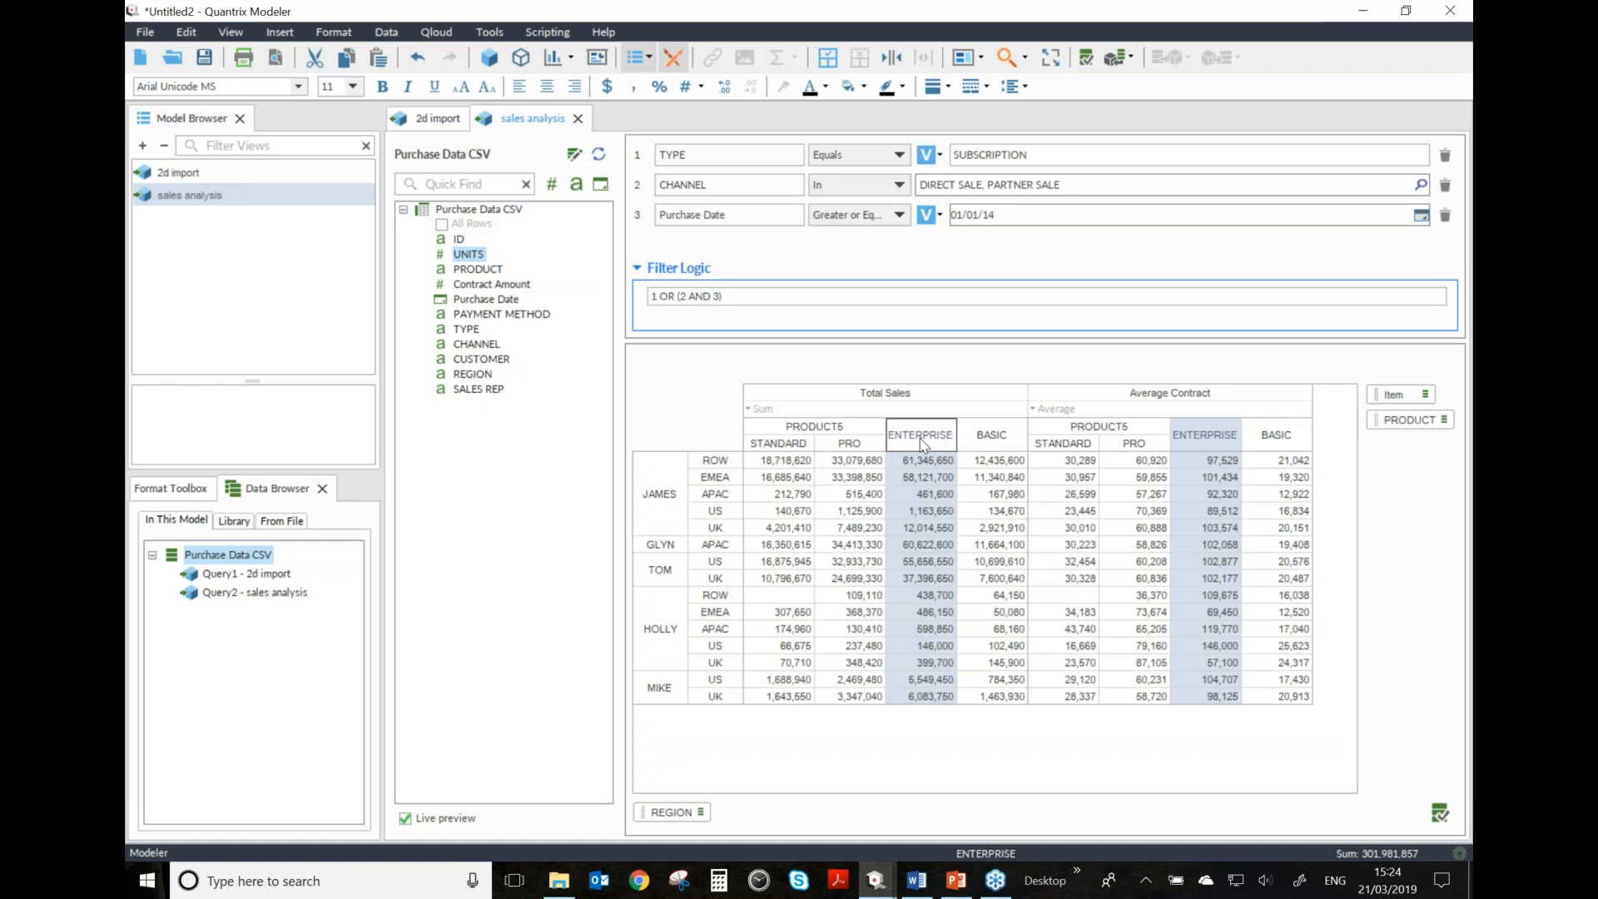
- Ungroup the STANDARD and PRO products in the sales analysis matrix
left_click(869, 428)
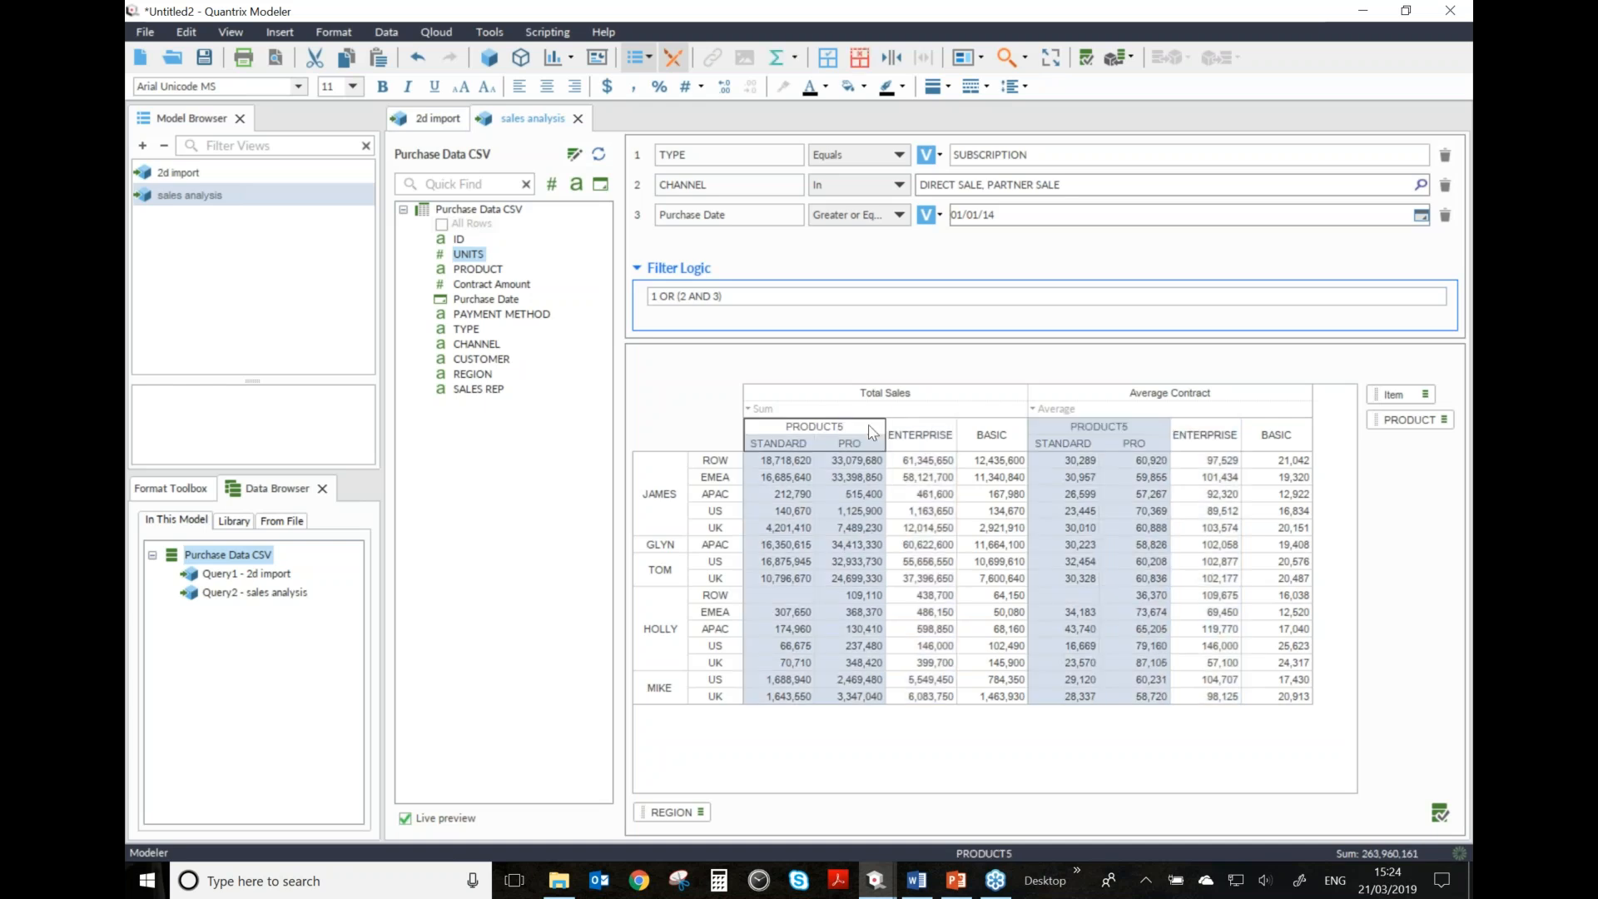
key("ctrl+shift+g")
left_click(929, 466)
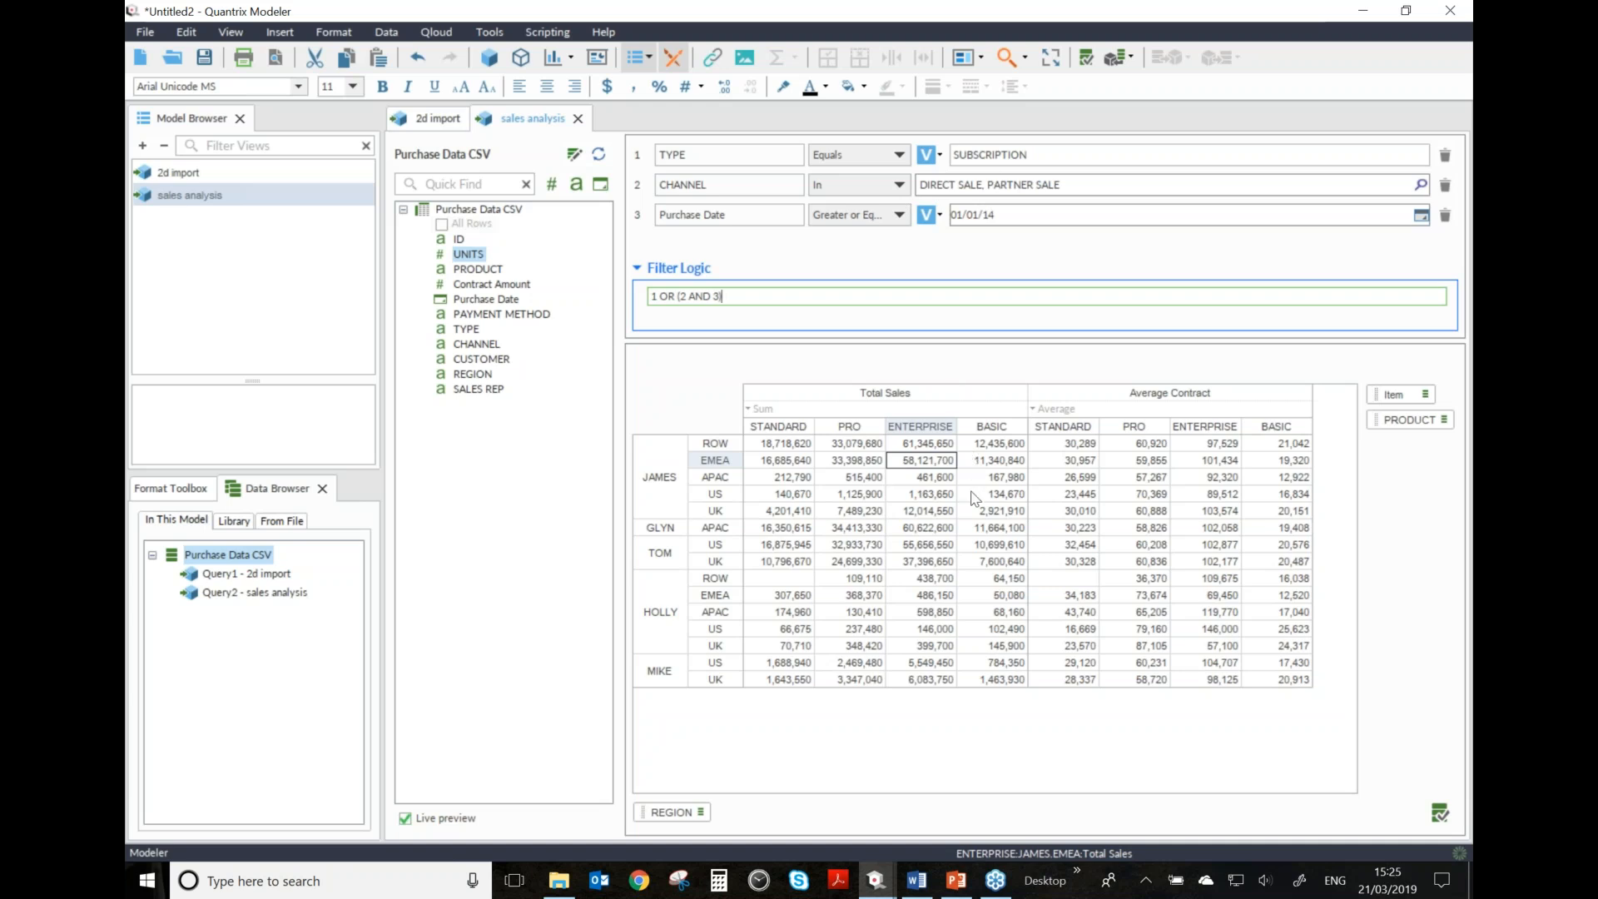
- Drill down into an APAC ENTERPRISE Total Sales cell and preview its records with only the Purchase Date and TYPE fields
right_click(937, 529)
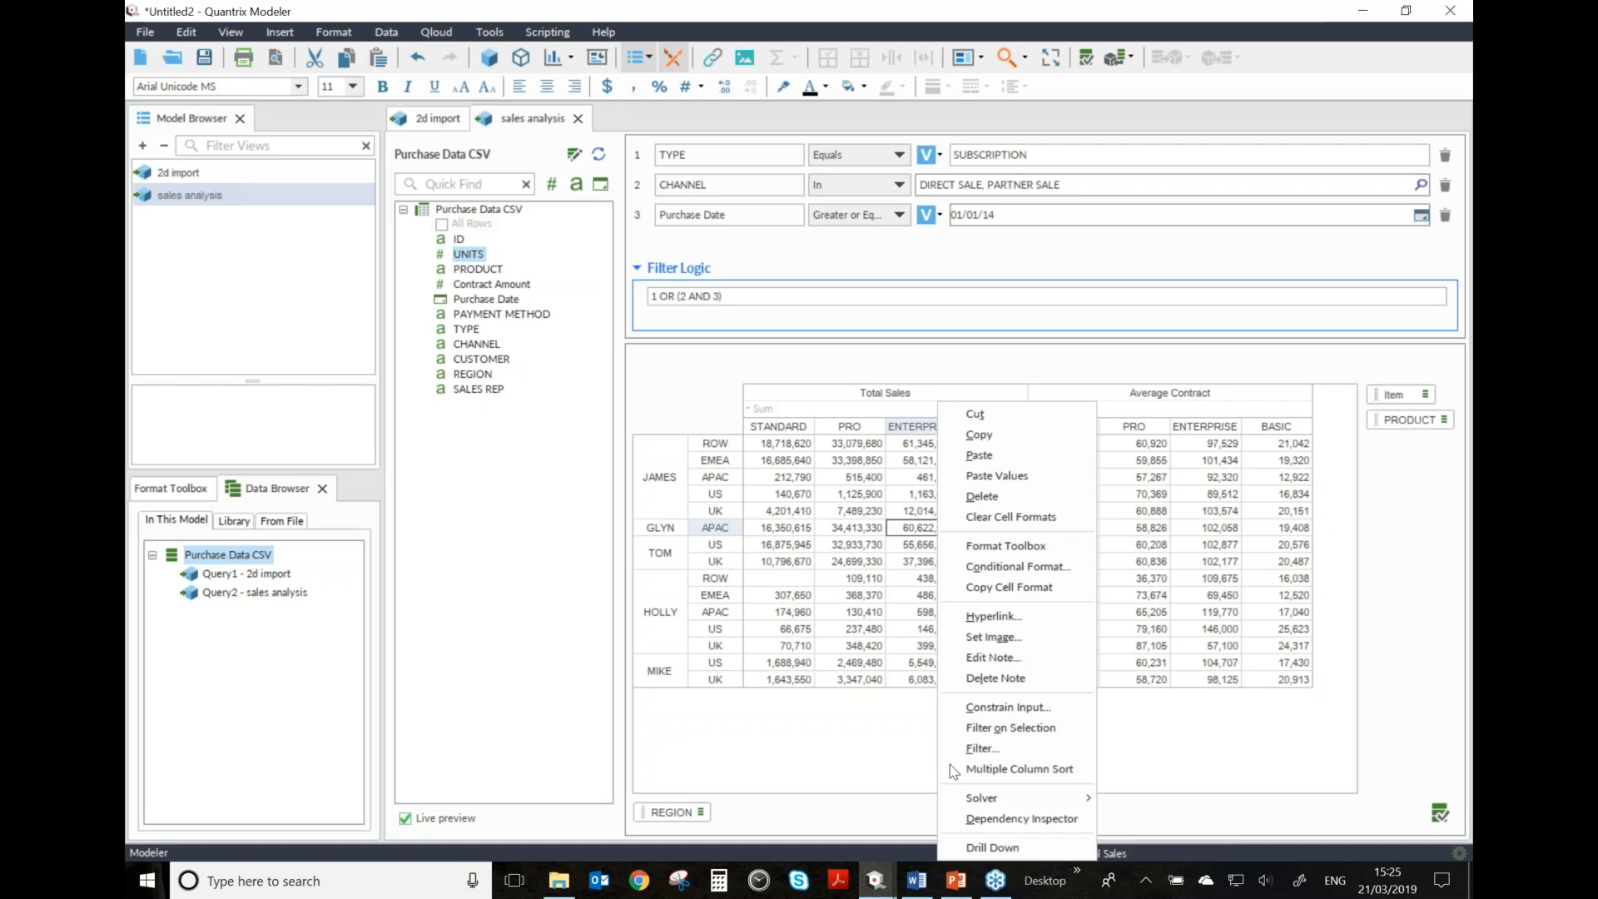
left_click(991, 848)
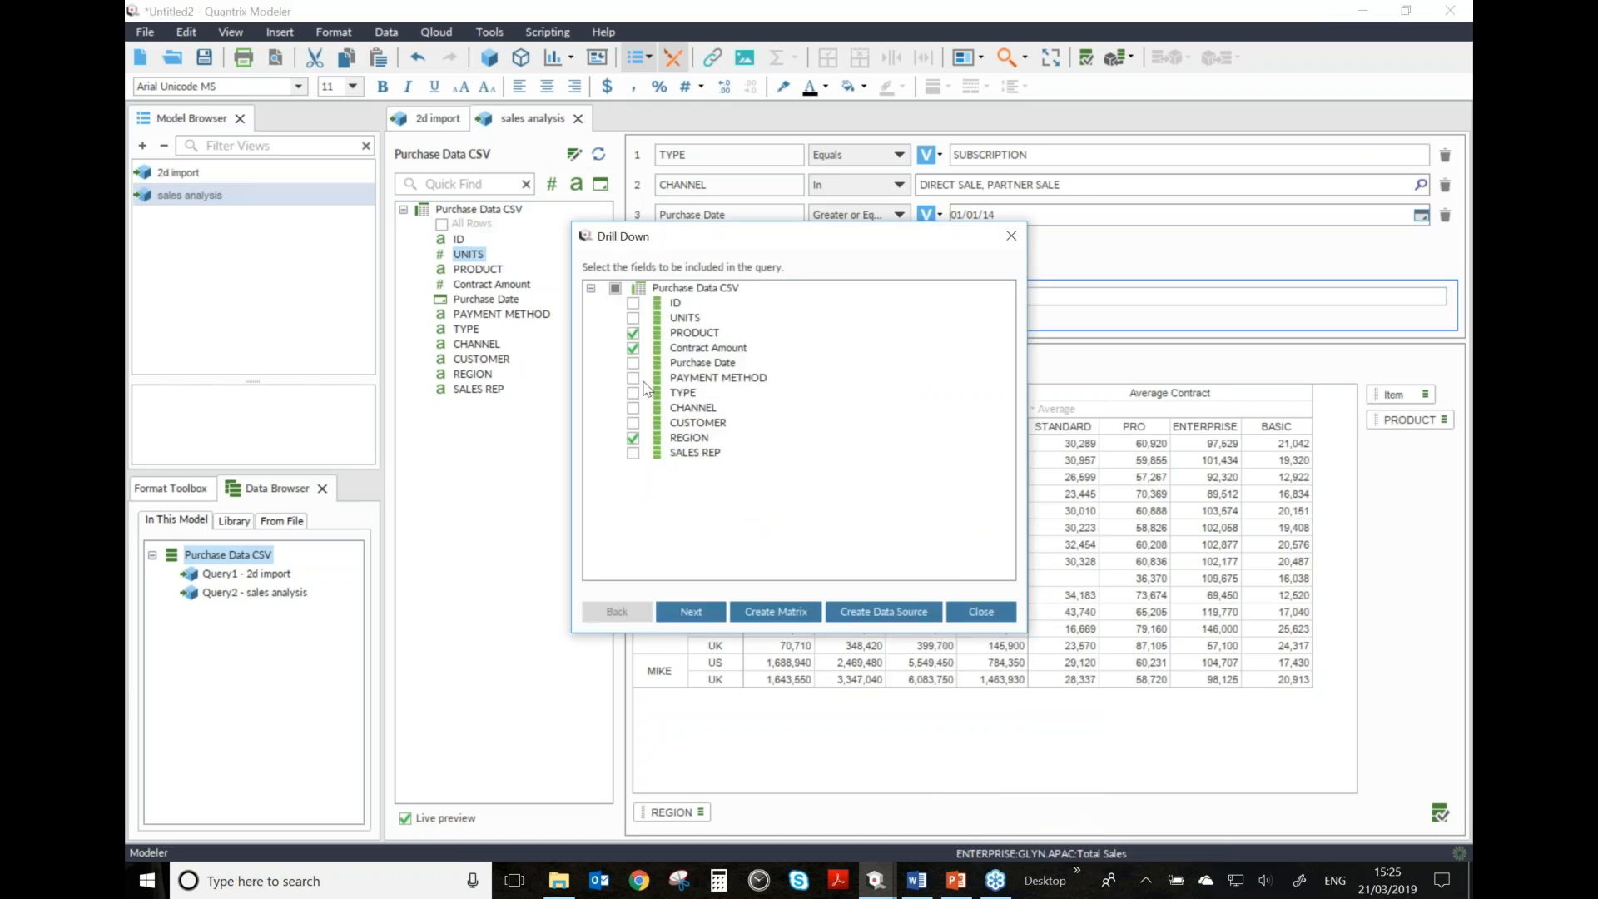
left_click(632, 349)
left_click(632, 333)
left_click(633, 393)
left_click(632, 363)
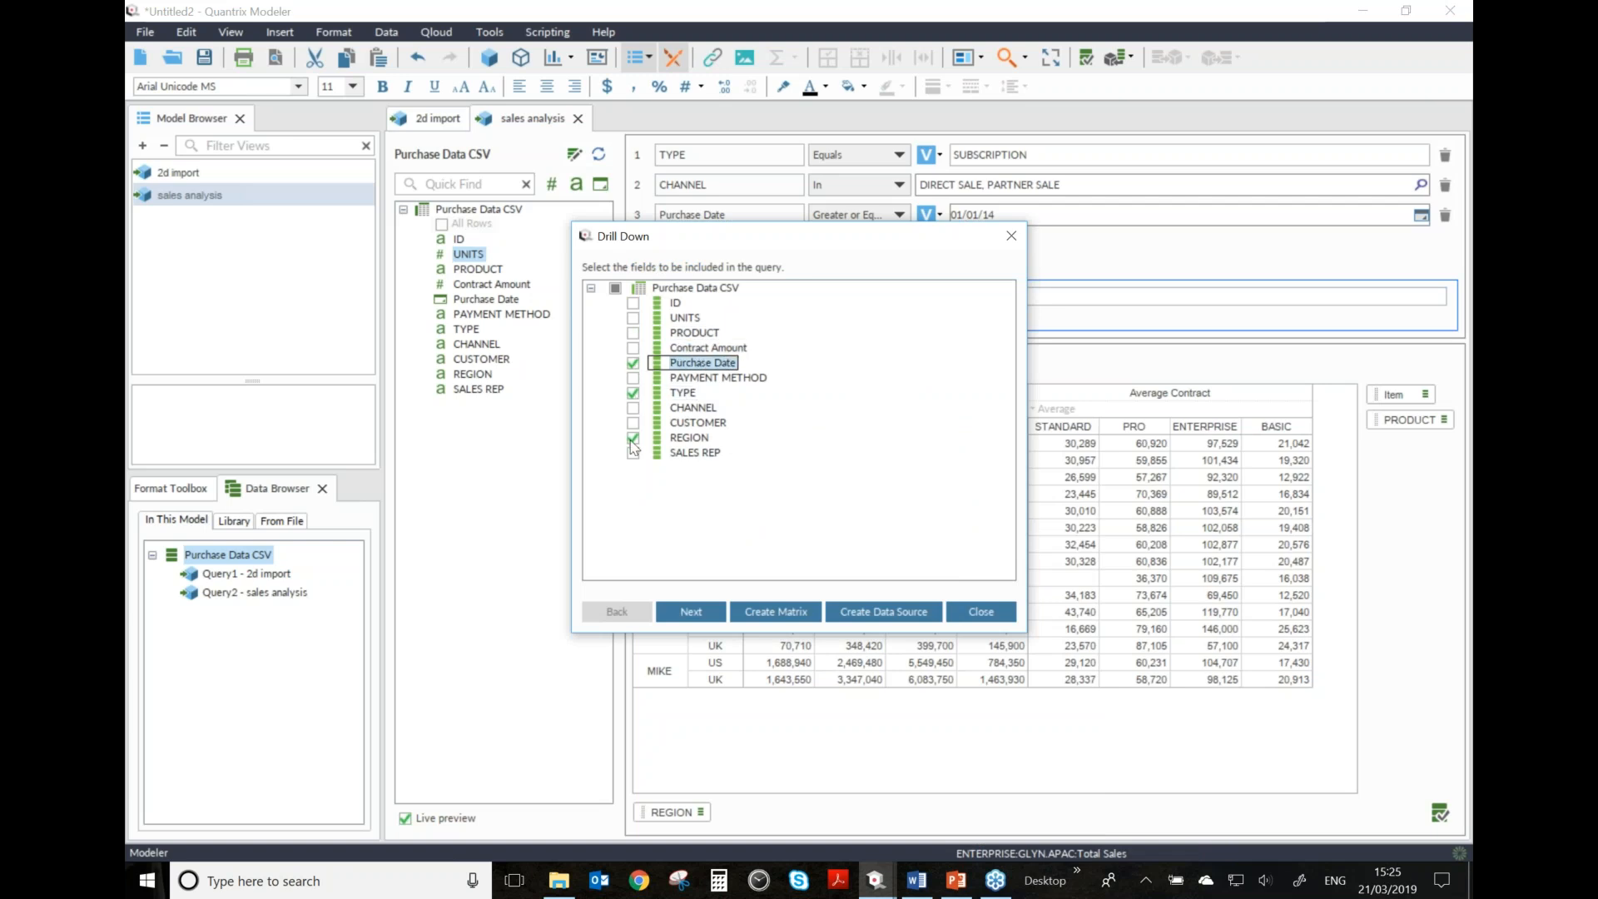
left_click(634, 438)
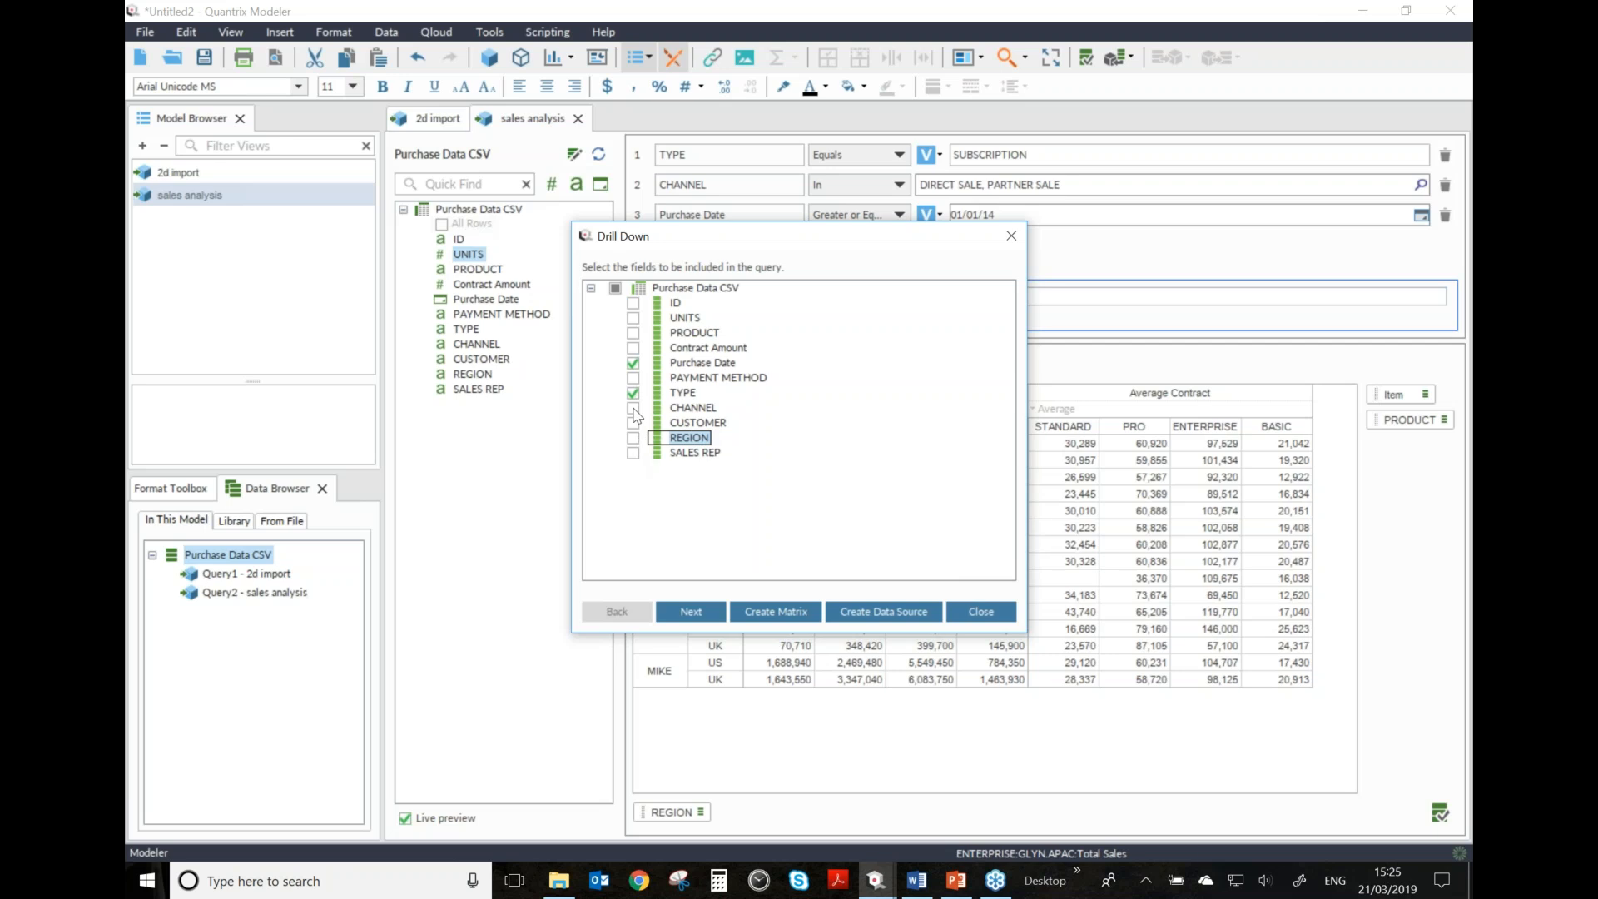
left_click(696, 620)
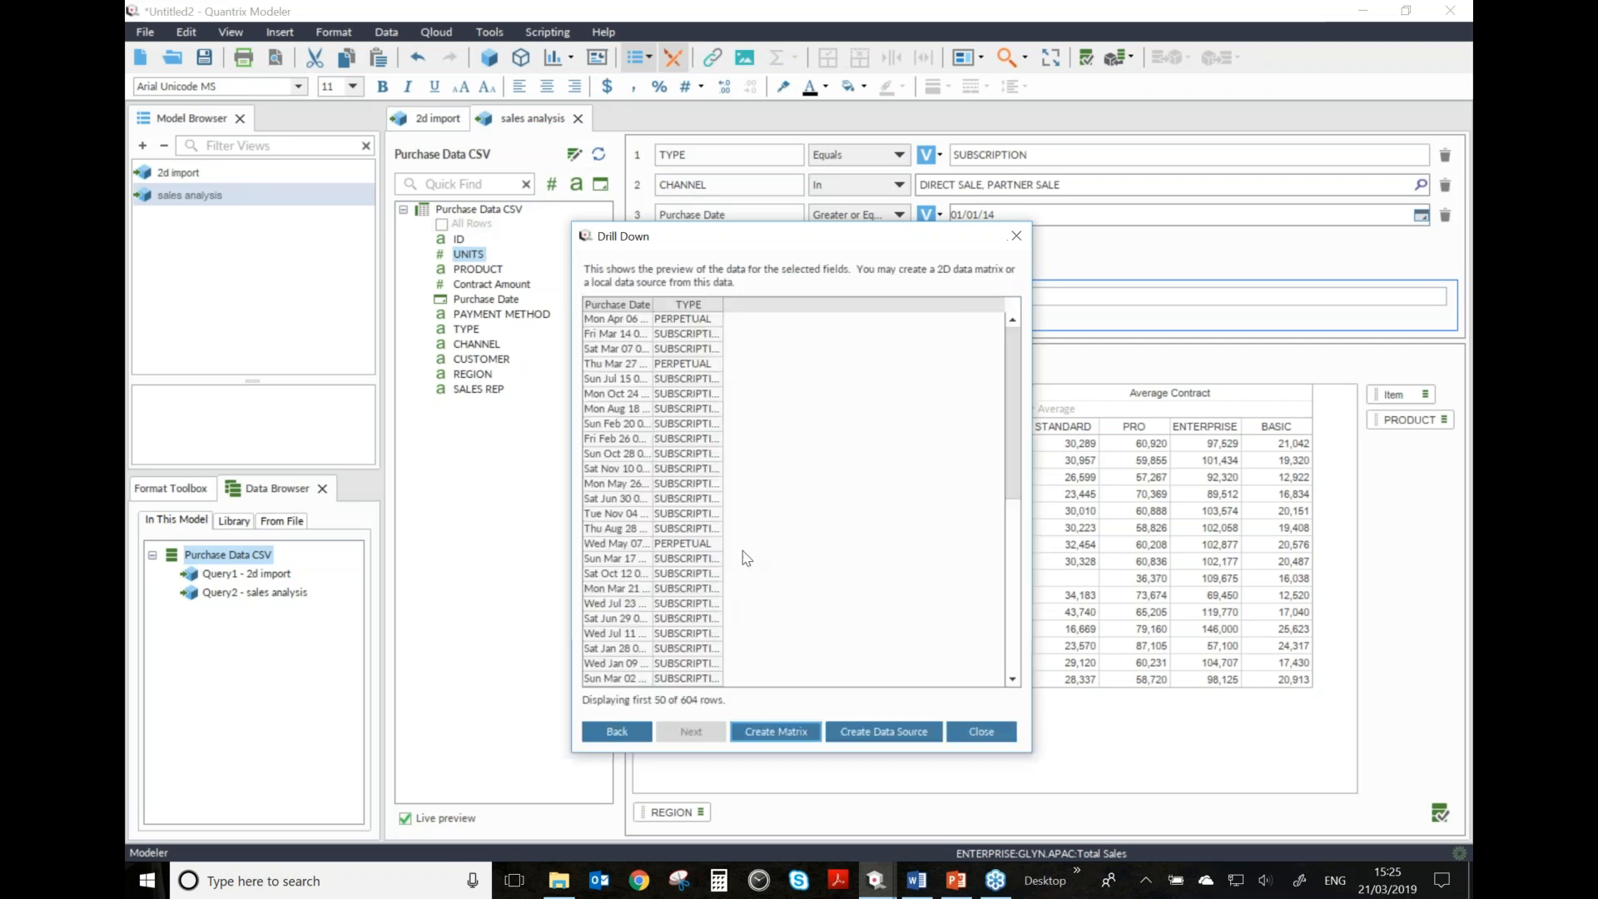
- Widen the Purchase Date column in the drill-down preview, look through the listed records and close the preview
left_click_drag(652, 305, 786, 303)
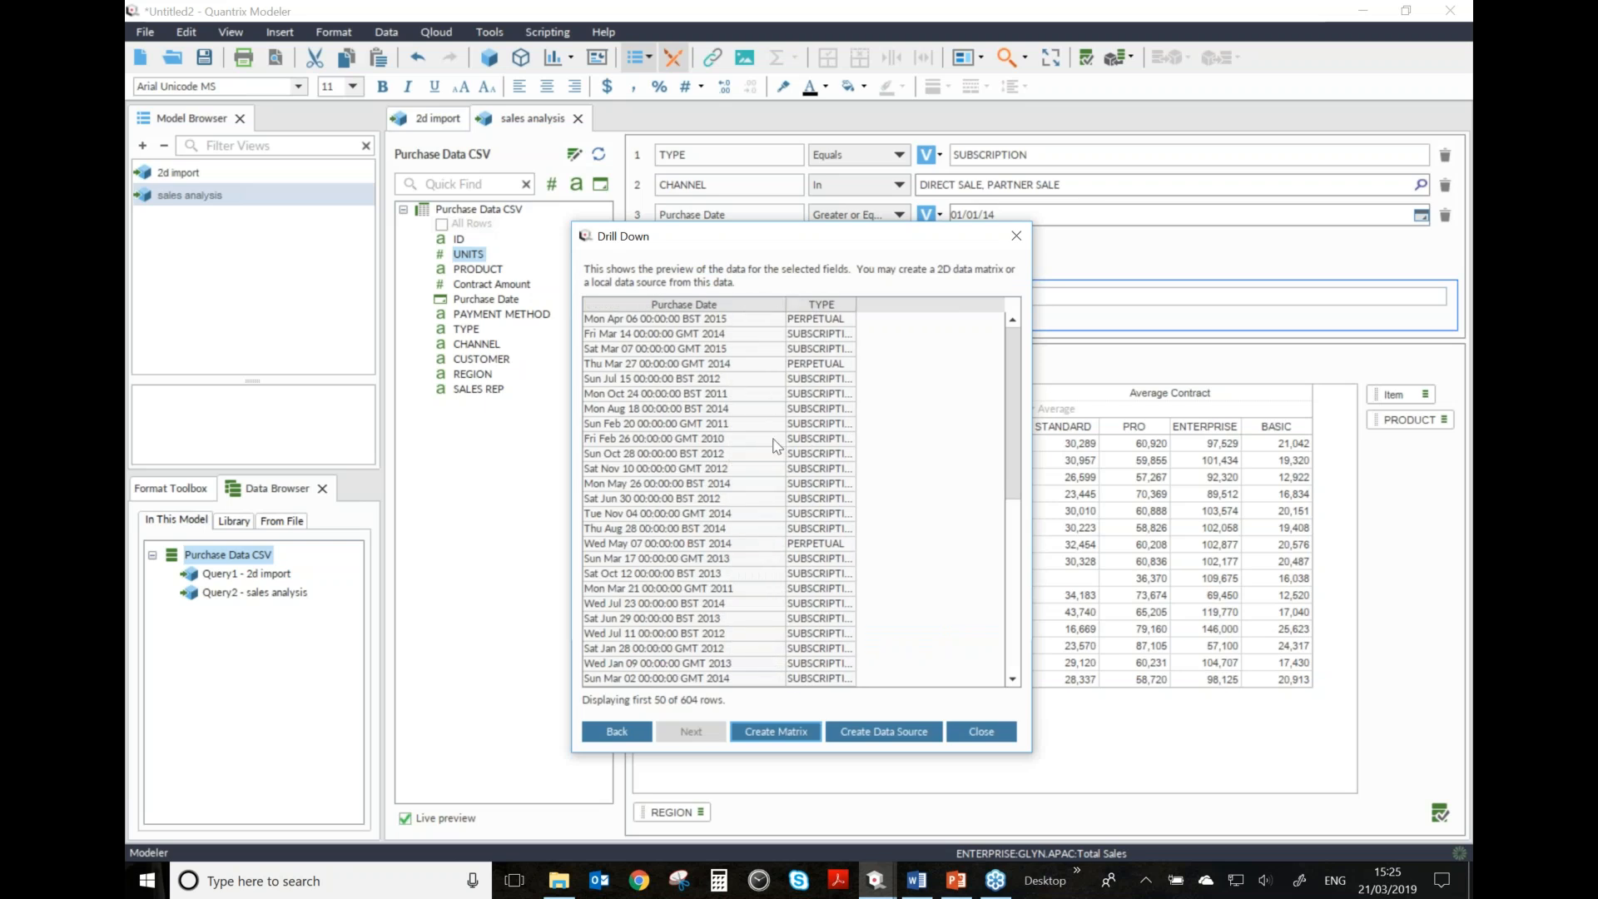
left_click_drag(1007, 363, 957, 320)
scroll(758, 548, "down", 6)
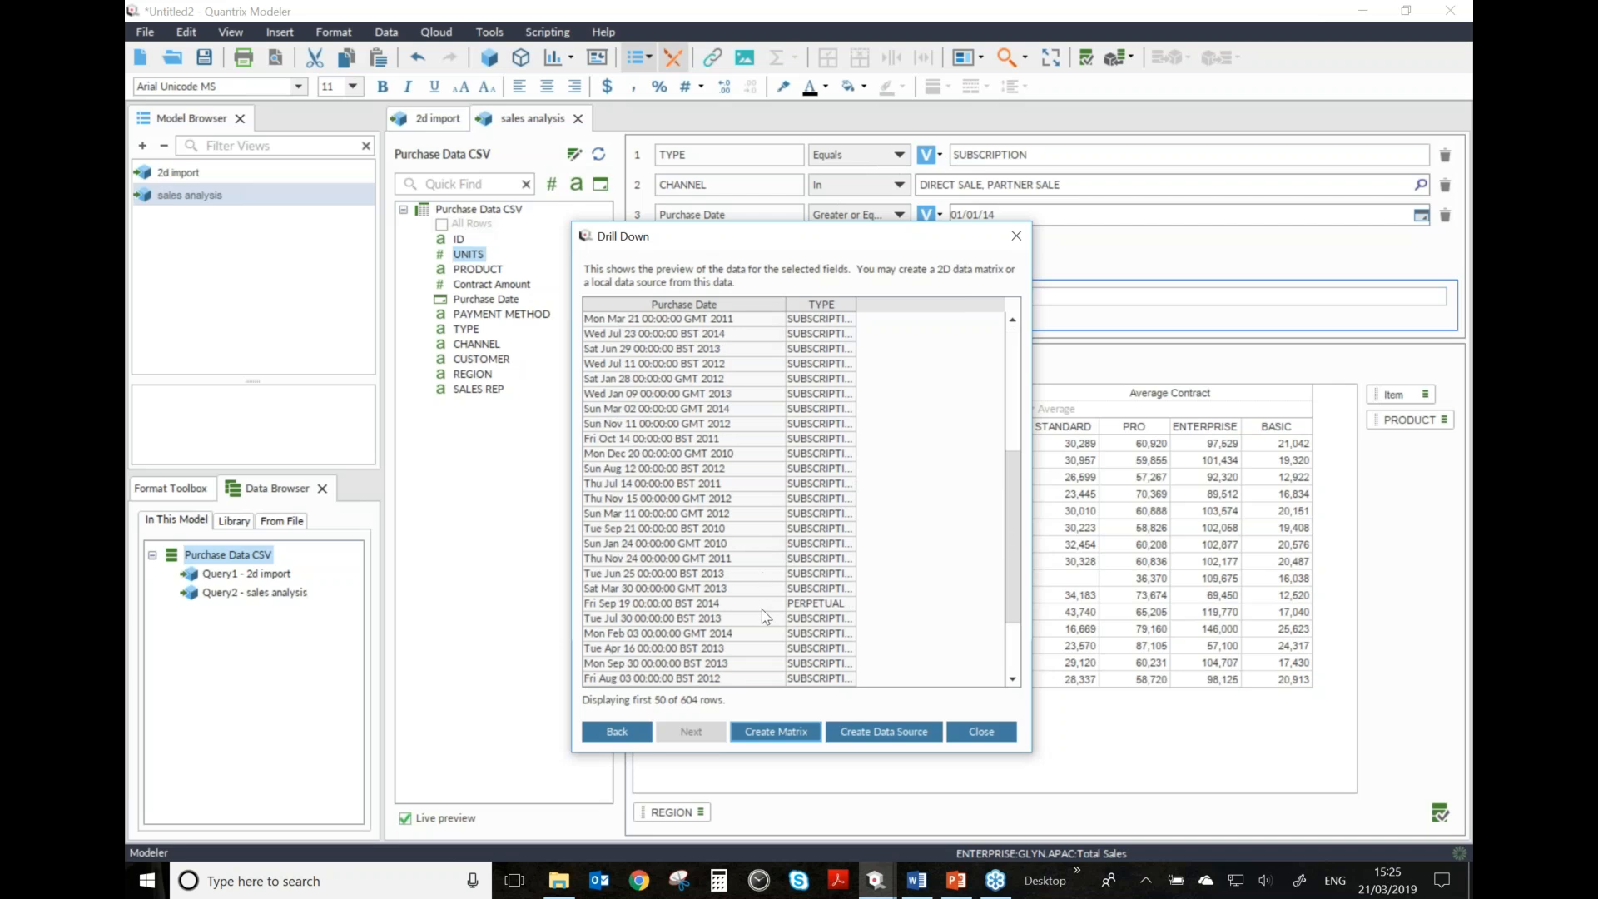
scroll(766, 616, "down", 2)
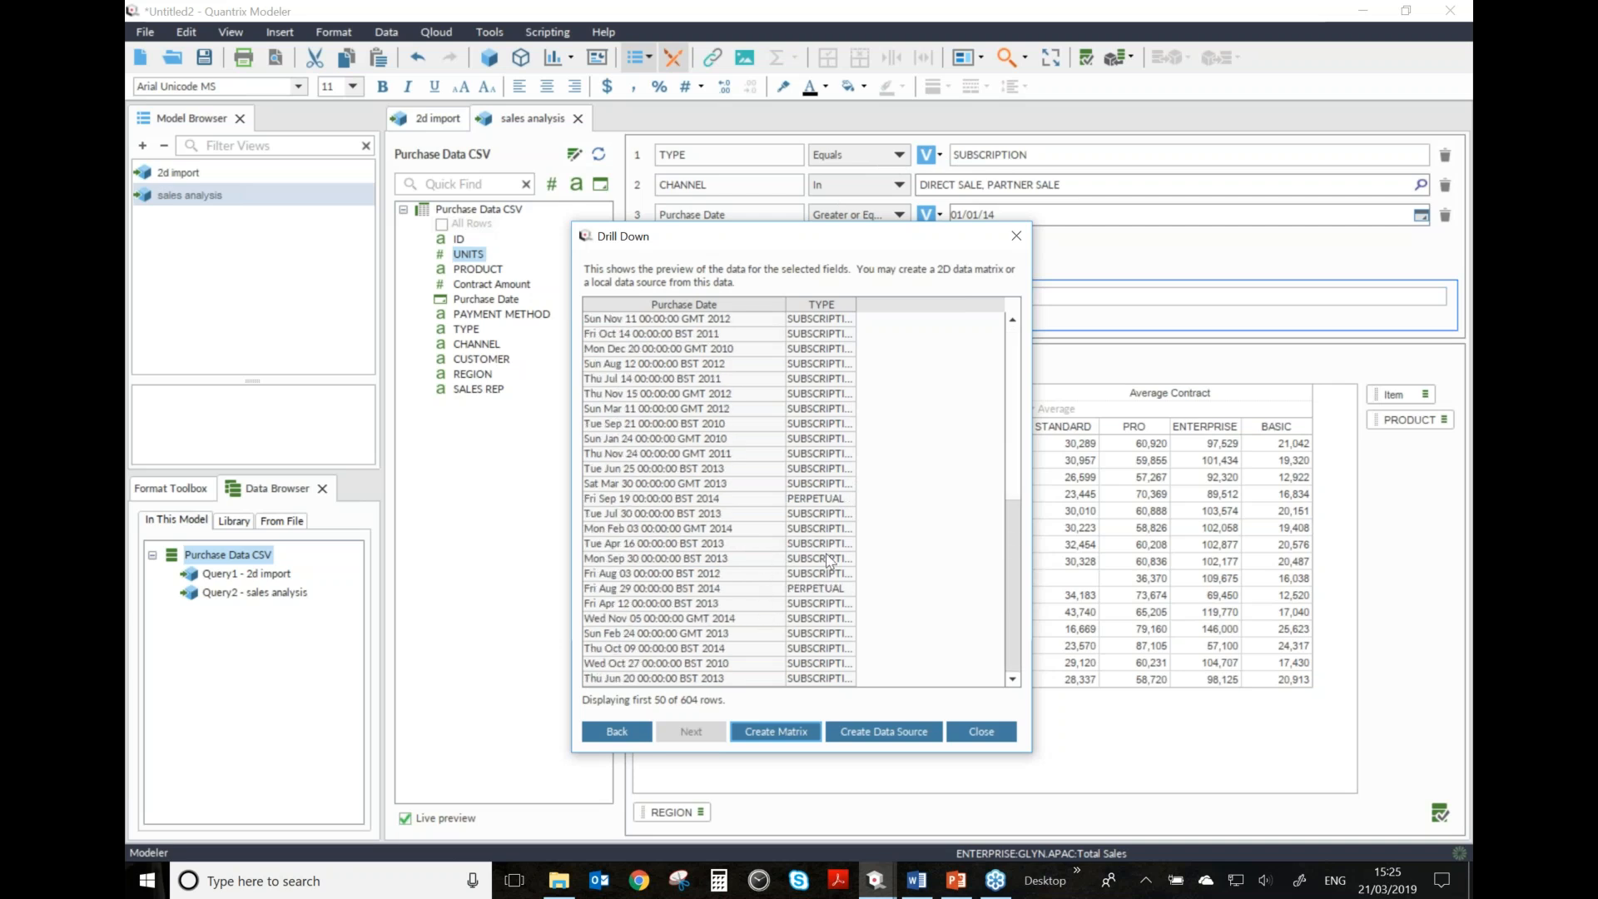
scroll(771, 522, "up", 8)
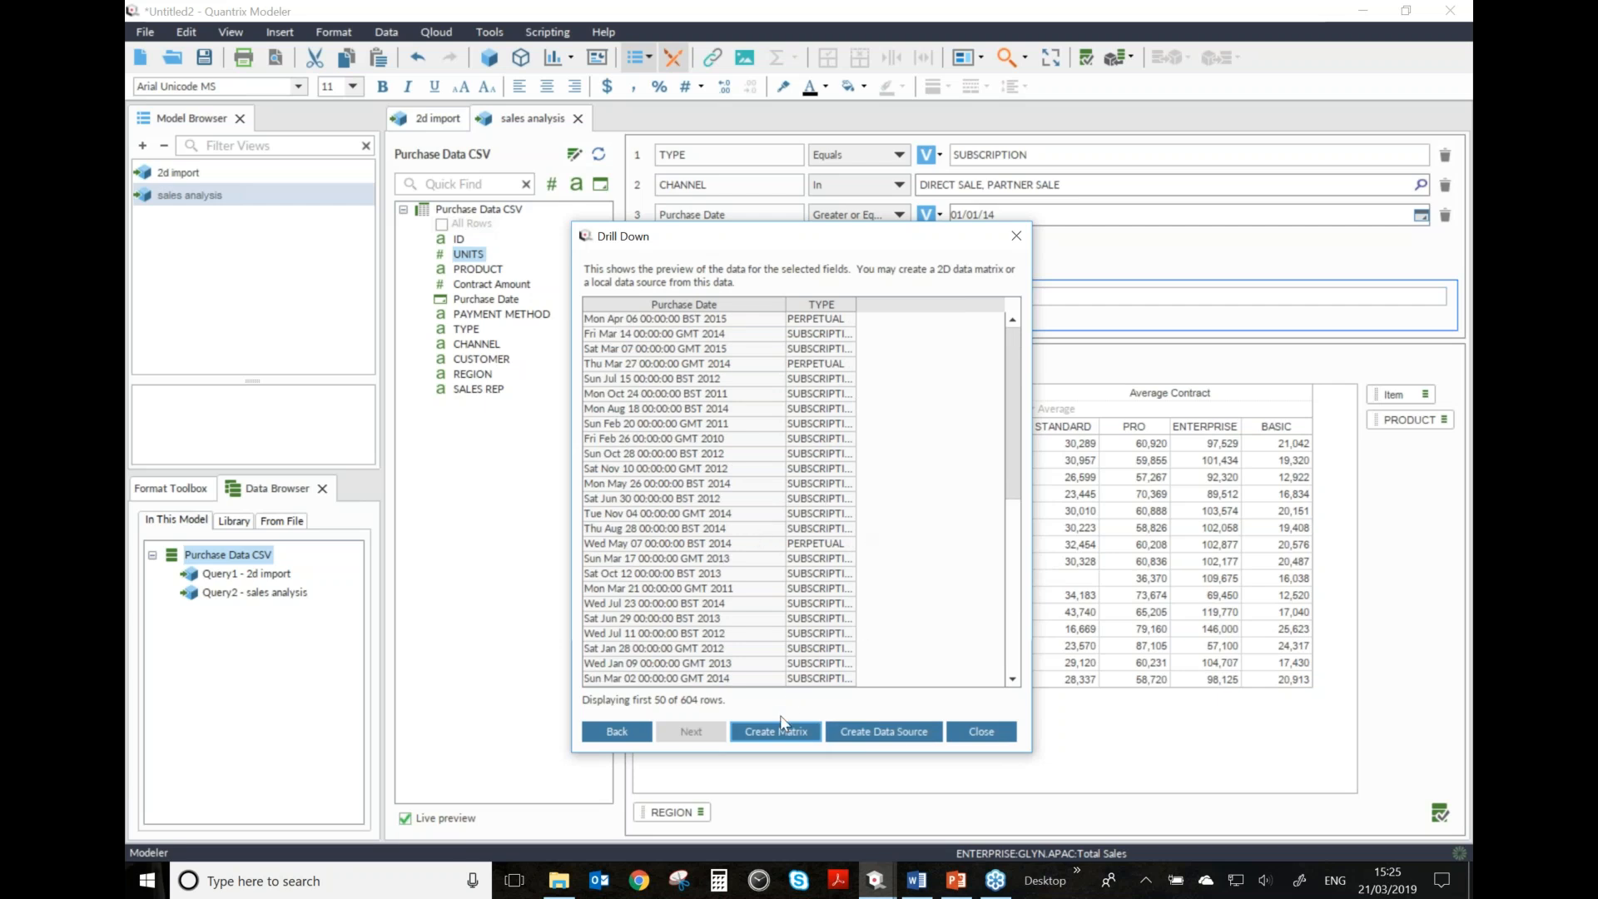
left_click(983, 732)
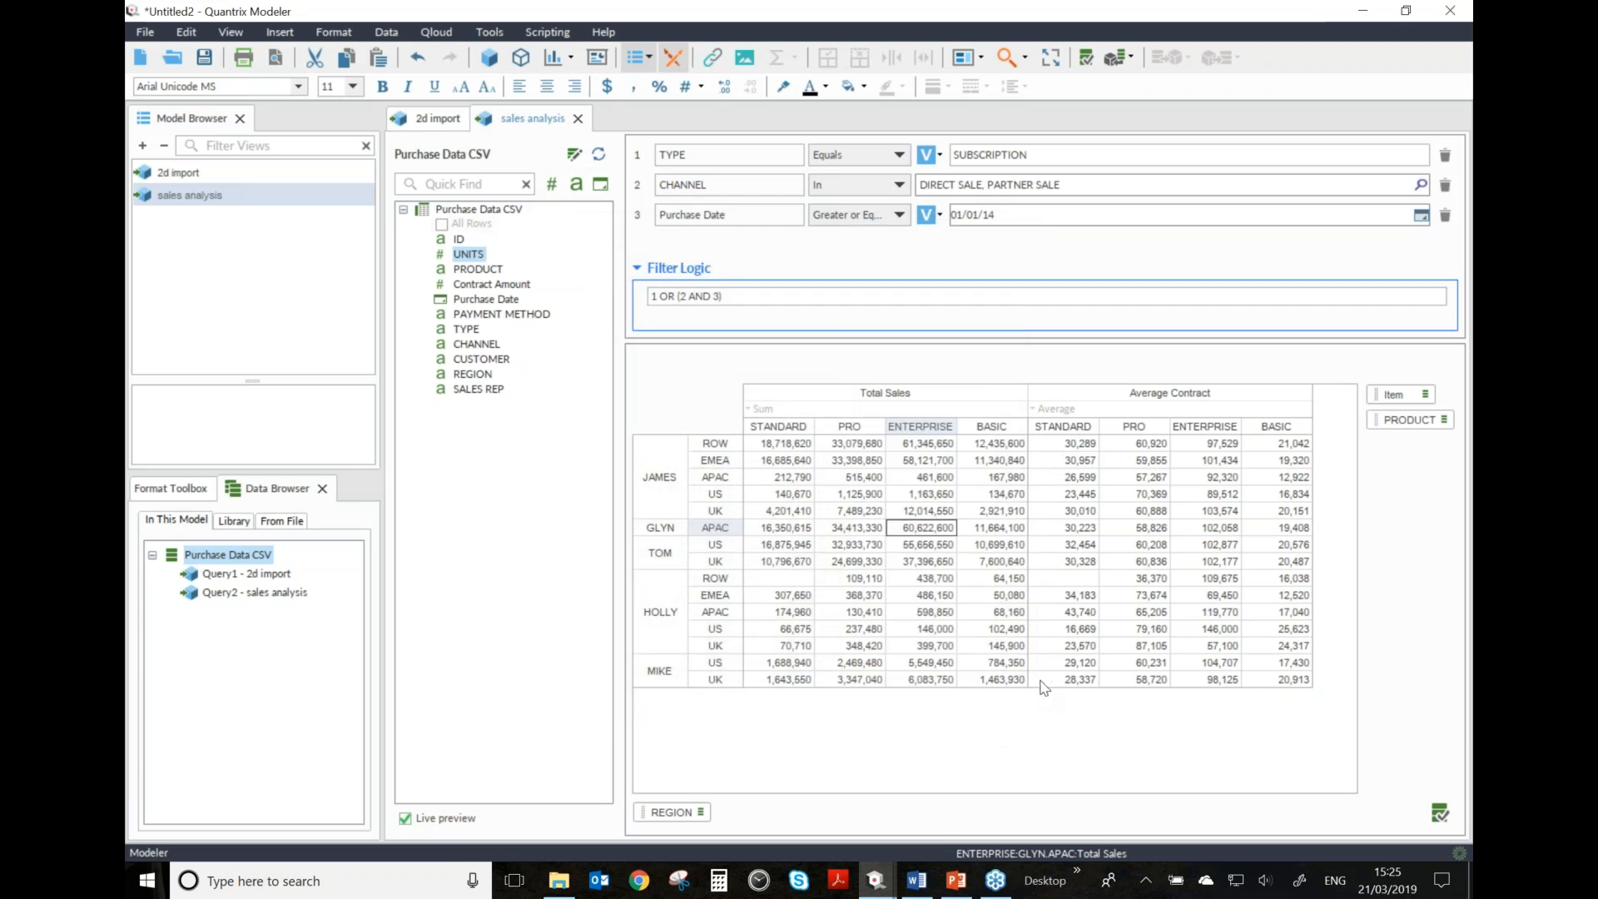
- Leave the sales analysis import setup and create a new import matrix from Purchase Data CSV named "customer analysis"
left_click(1440, 813)
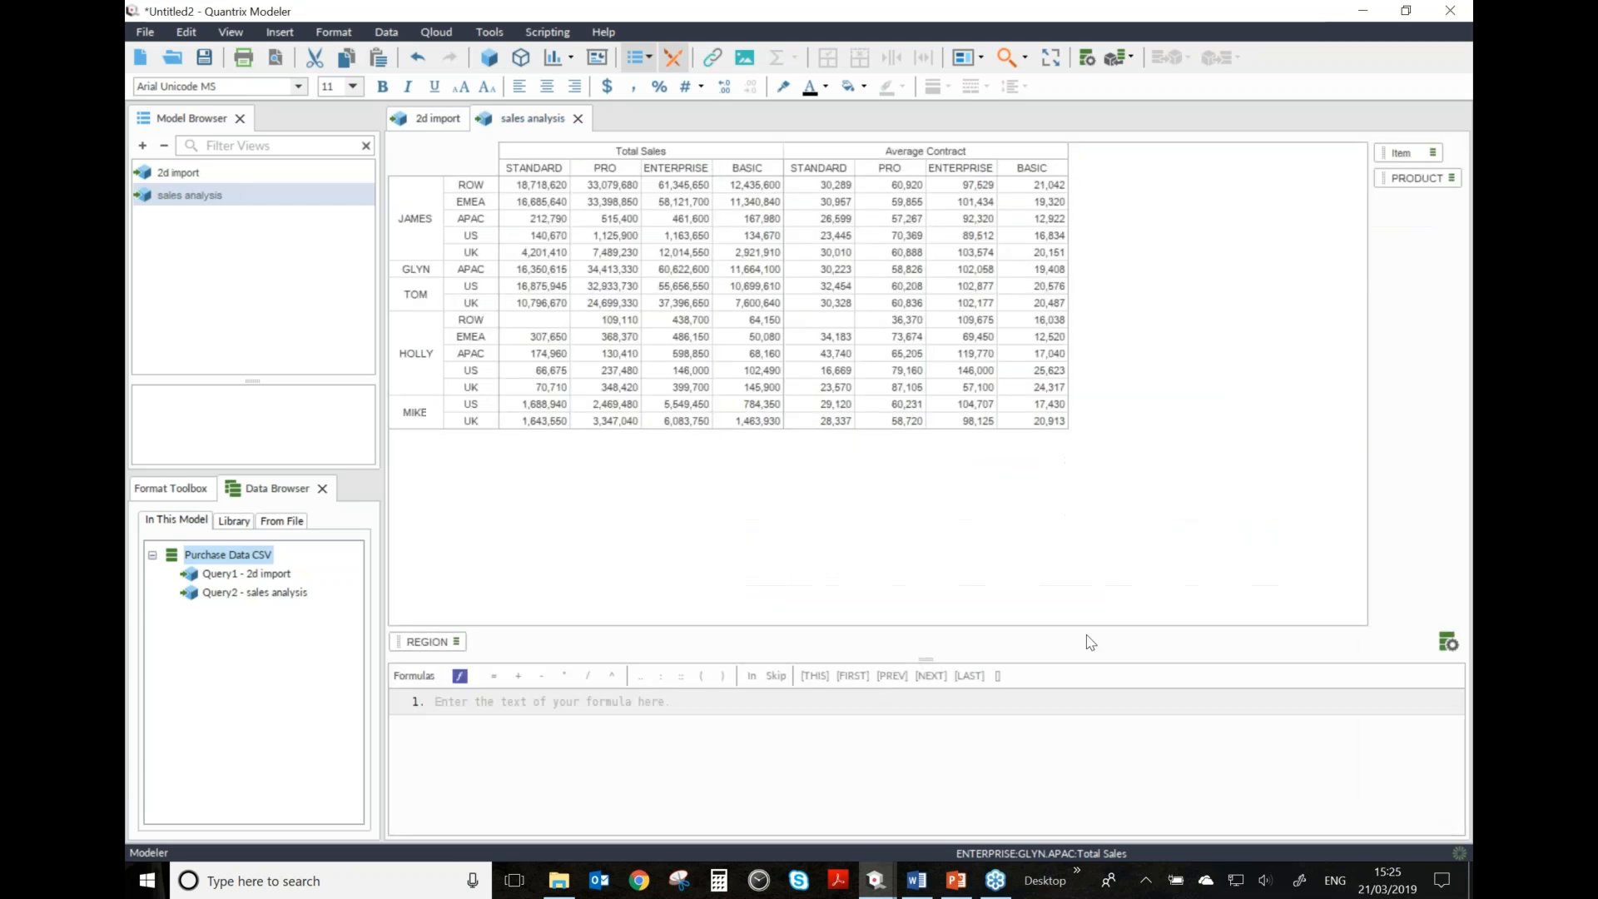
left_click(719, 495)
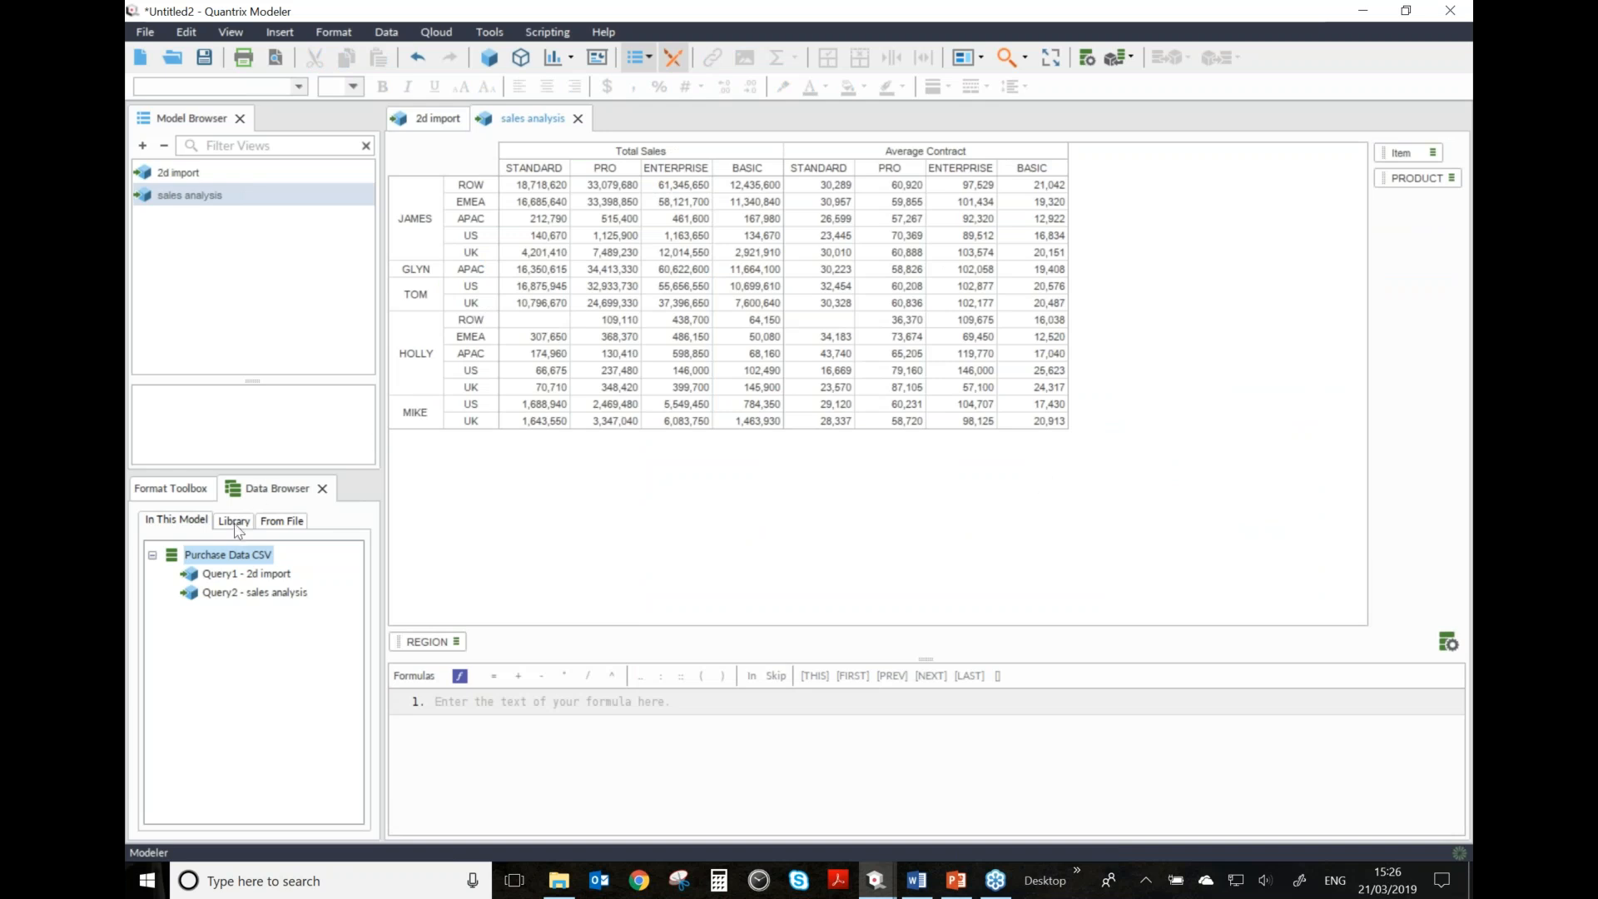
right_click(213, 555)
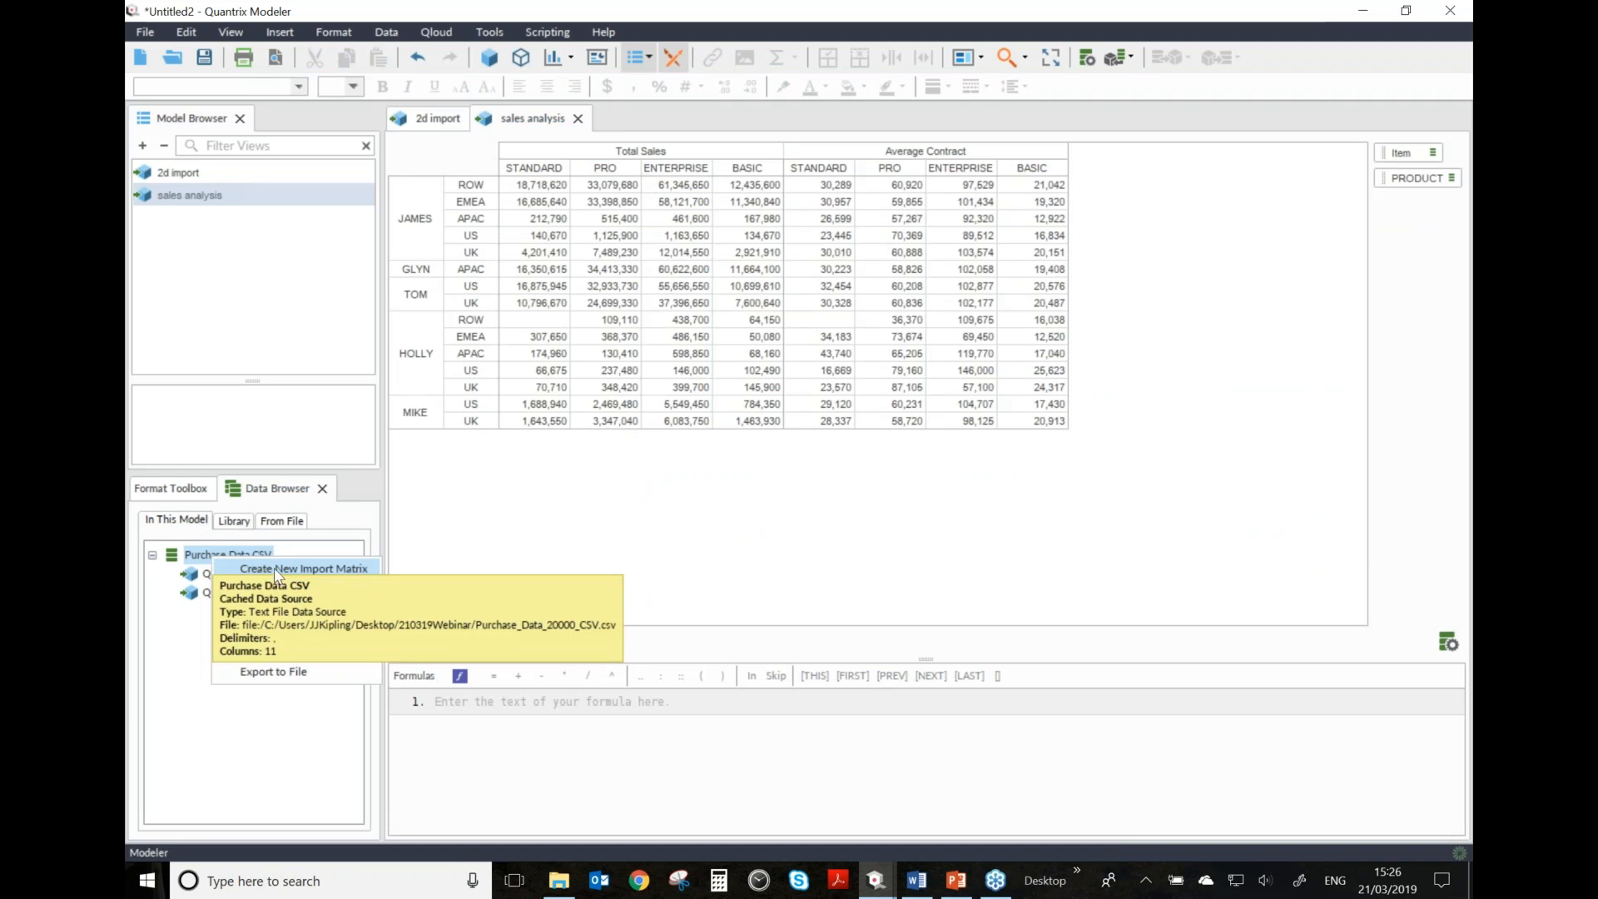
left_click(273, 567)
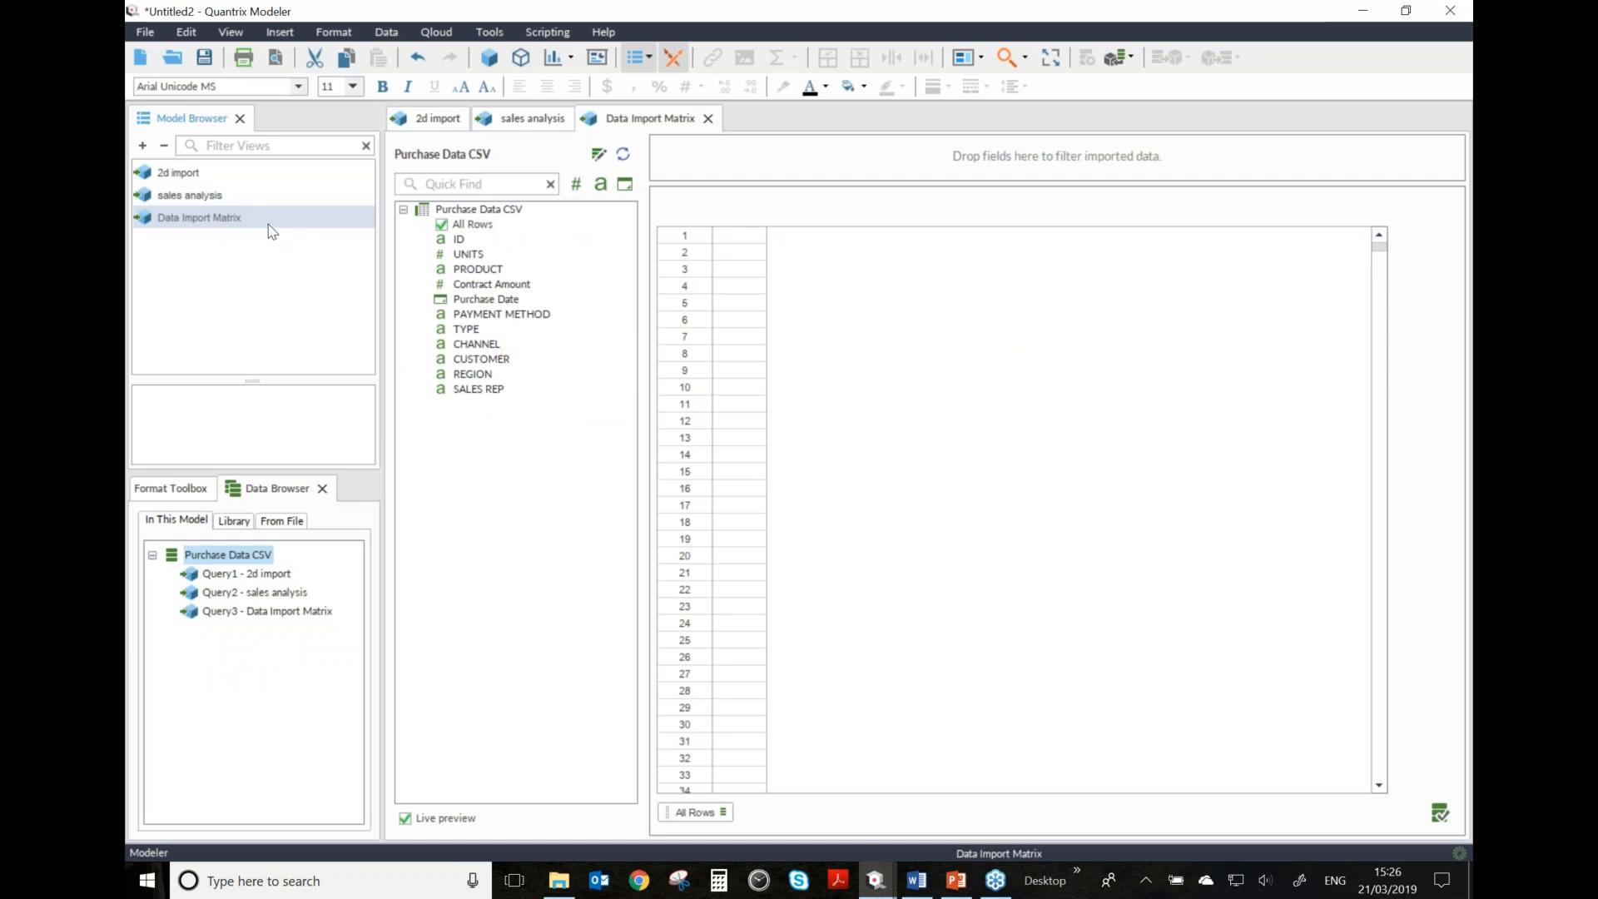
key("F2")
type("customer analysis")
key("Return")
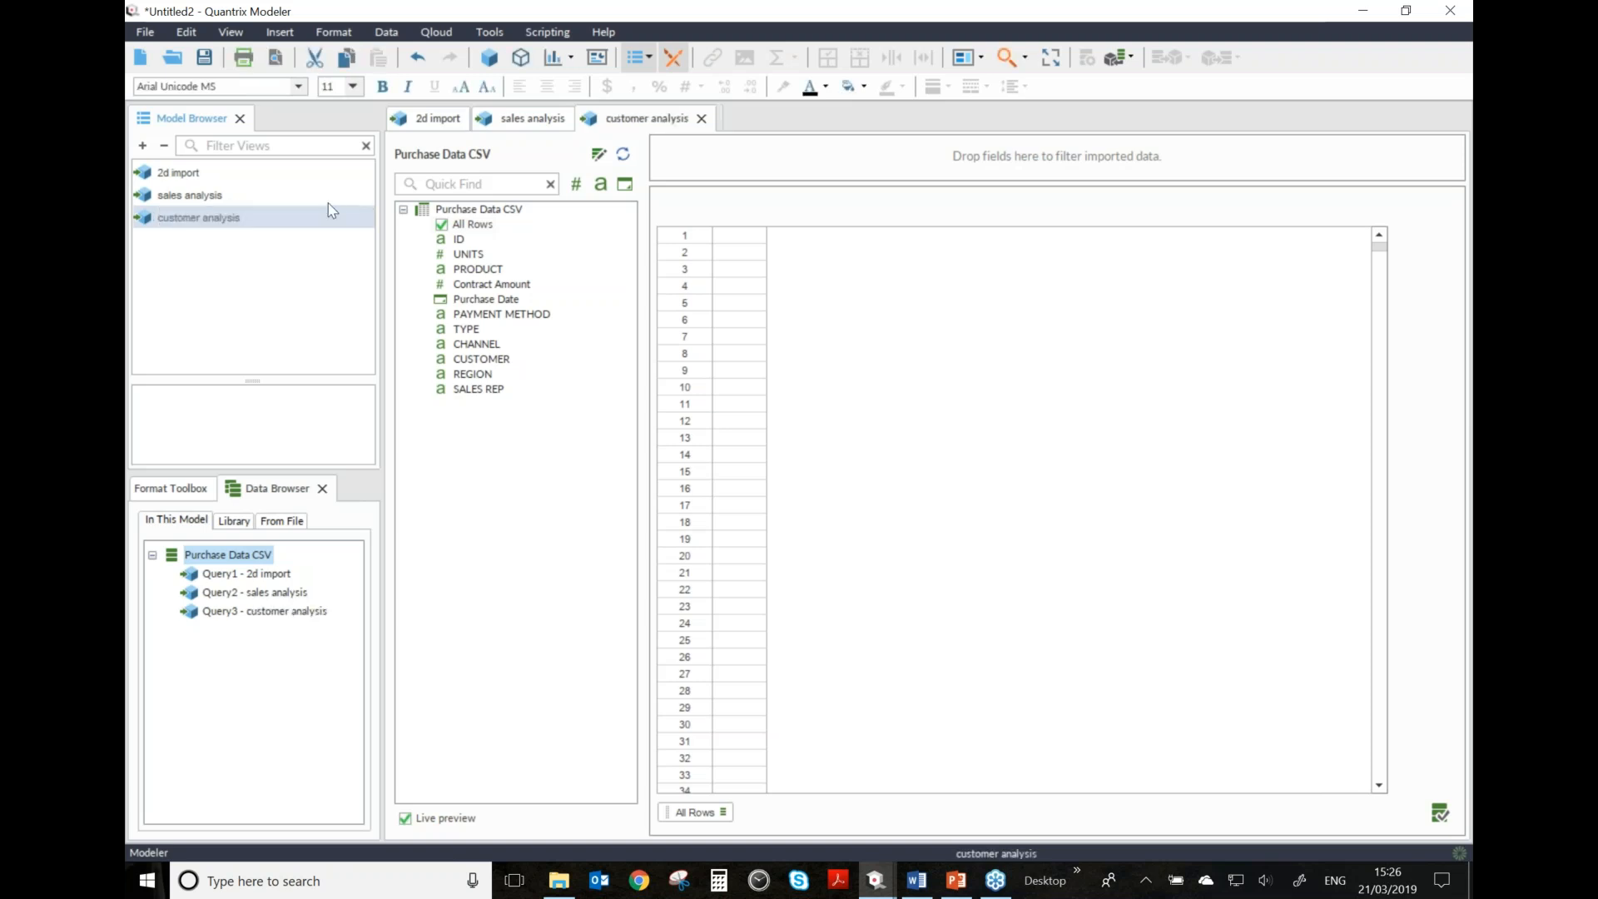
- Add the CUSTOMER field as the row category of the customer analysis matrix and widen its name column
left_click(493, 361)
left_click_drag(612, 523, 714, 813)
left_click_drag(711, 714, 765, 716)
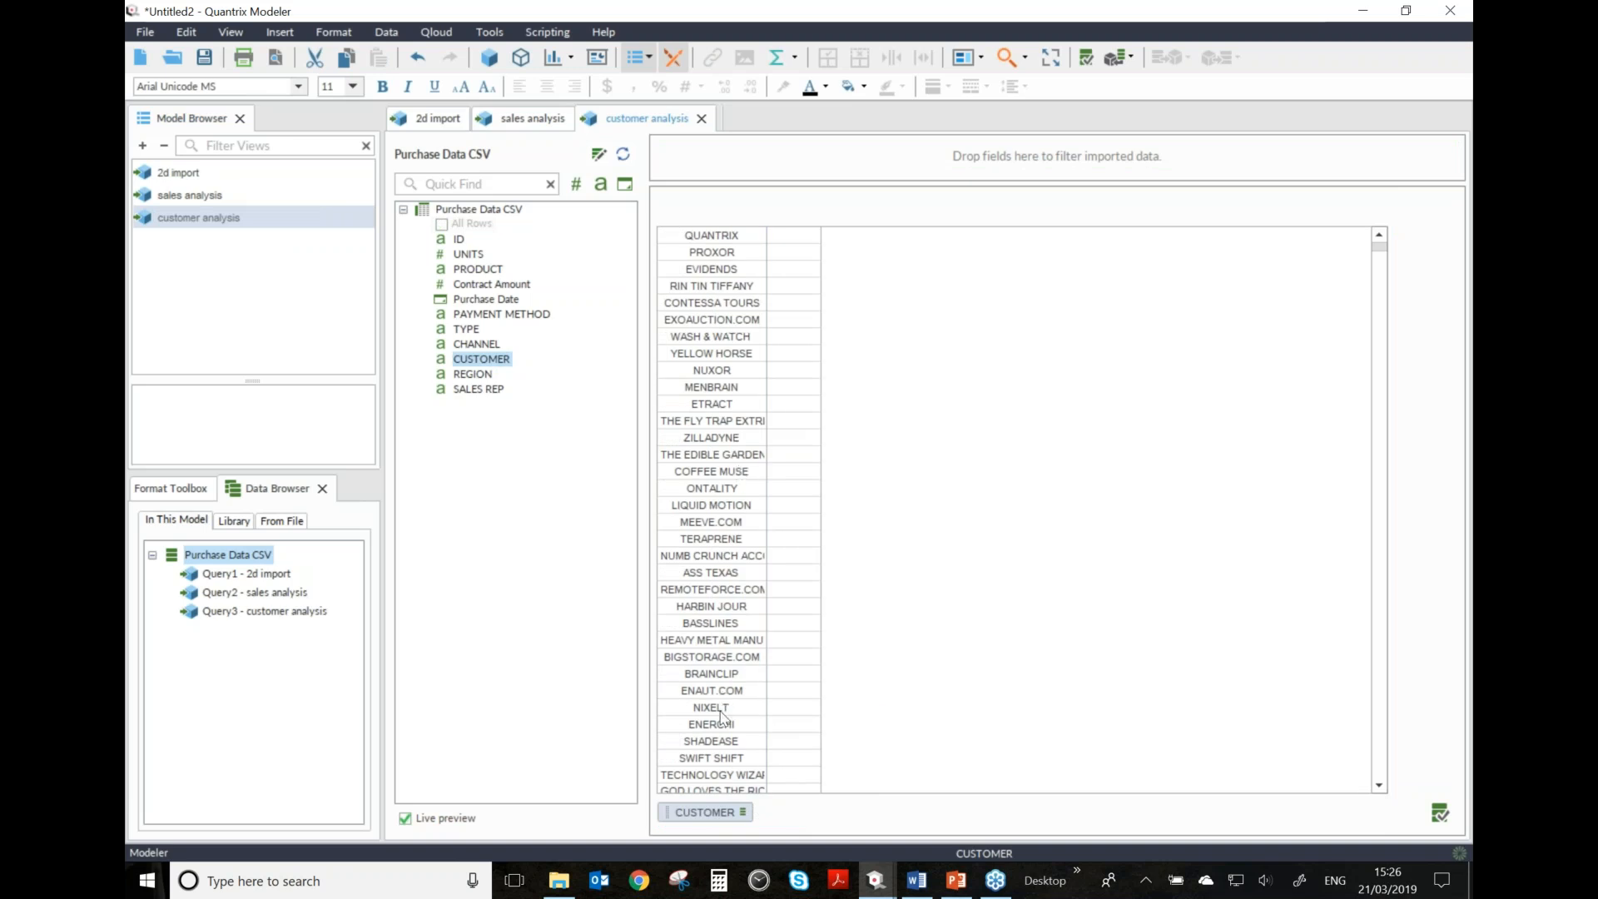
- Sort the imported CUSTOMER category in ascending order
right_click(710, 816)
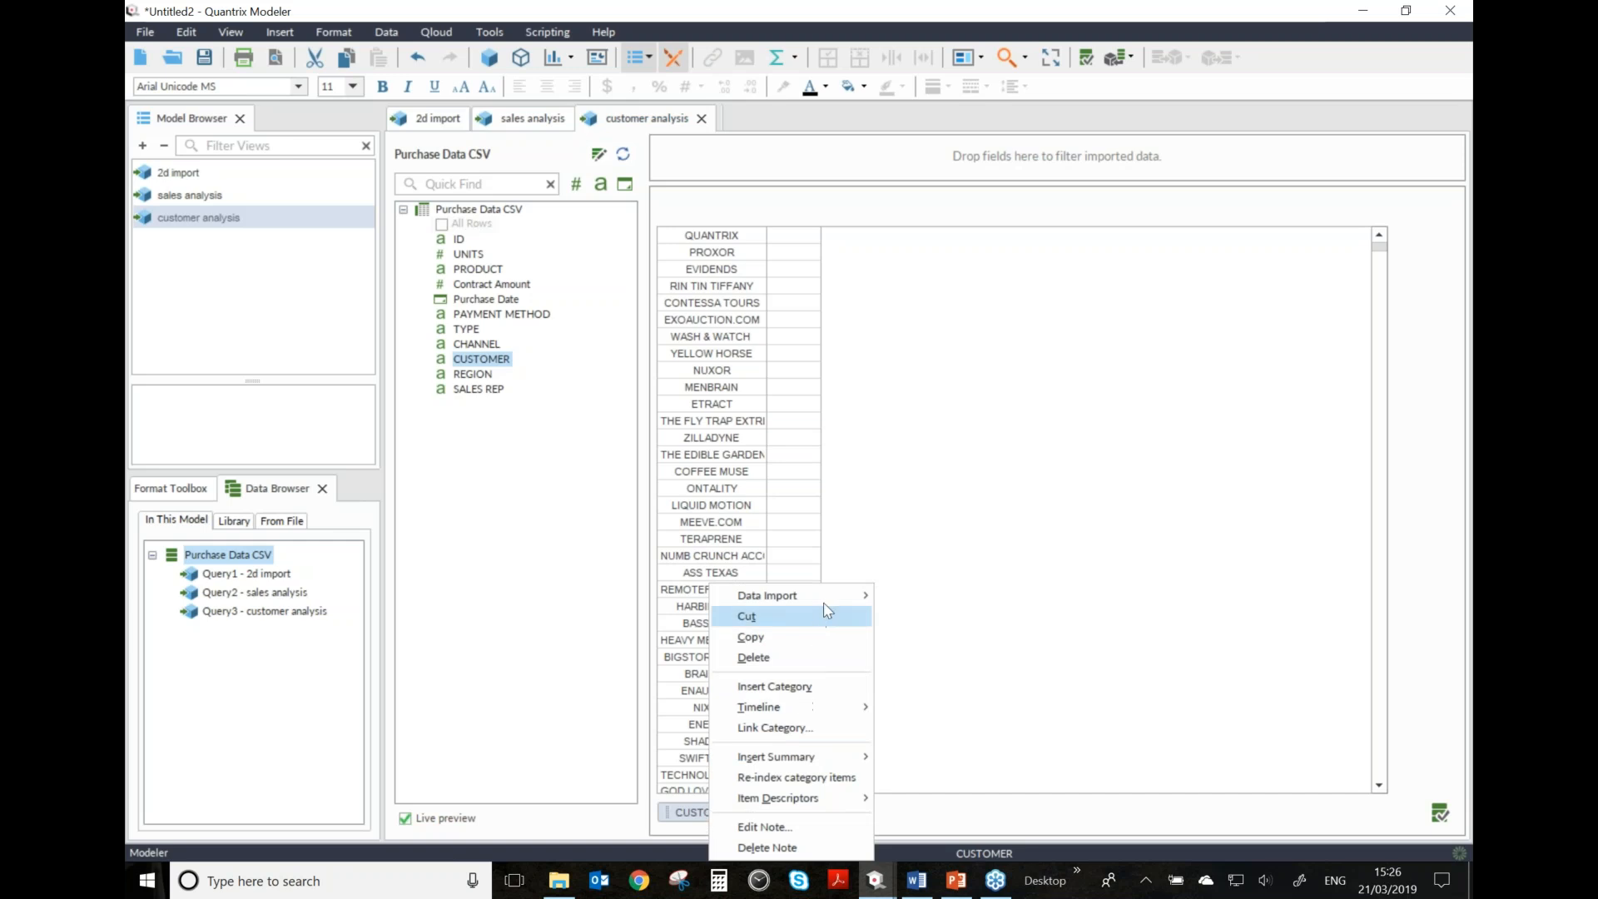
mouse_move(824, 597)
mouse_move(1023, 621)
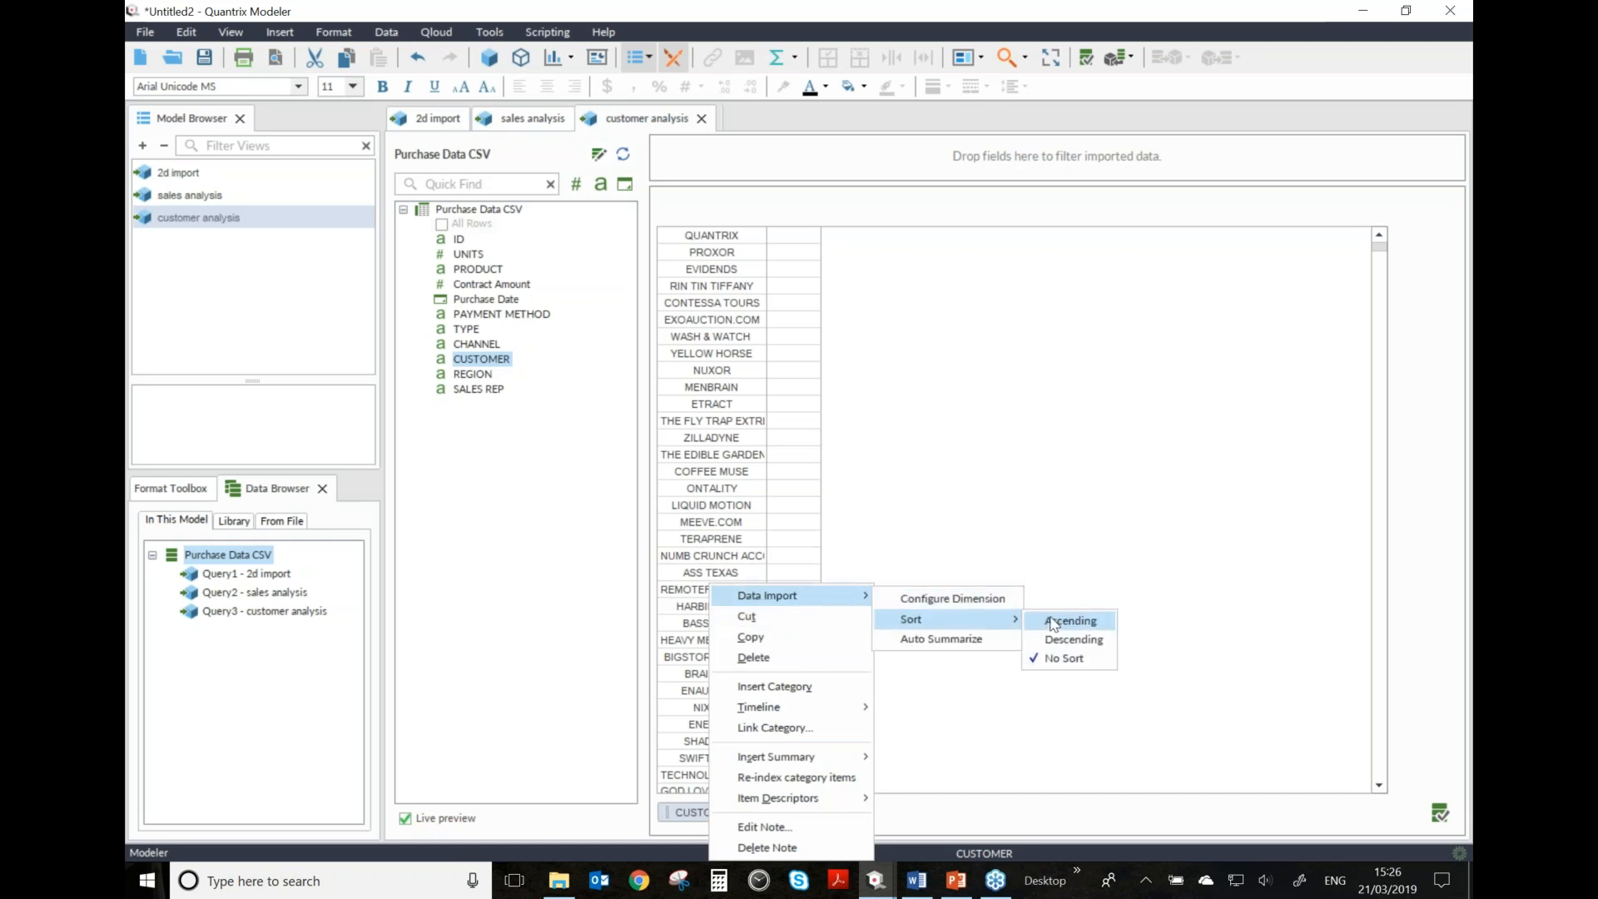
left_click(1053, 622)
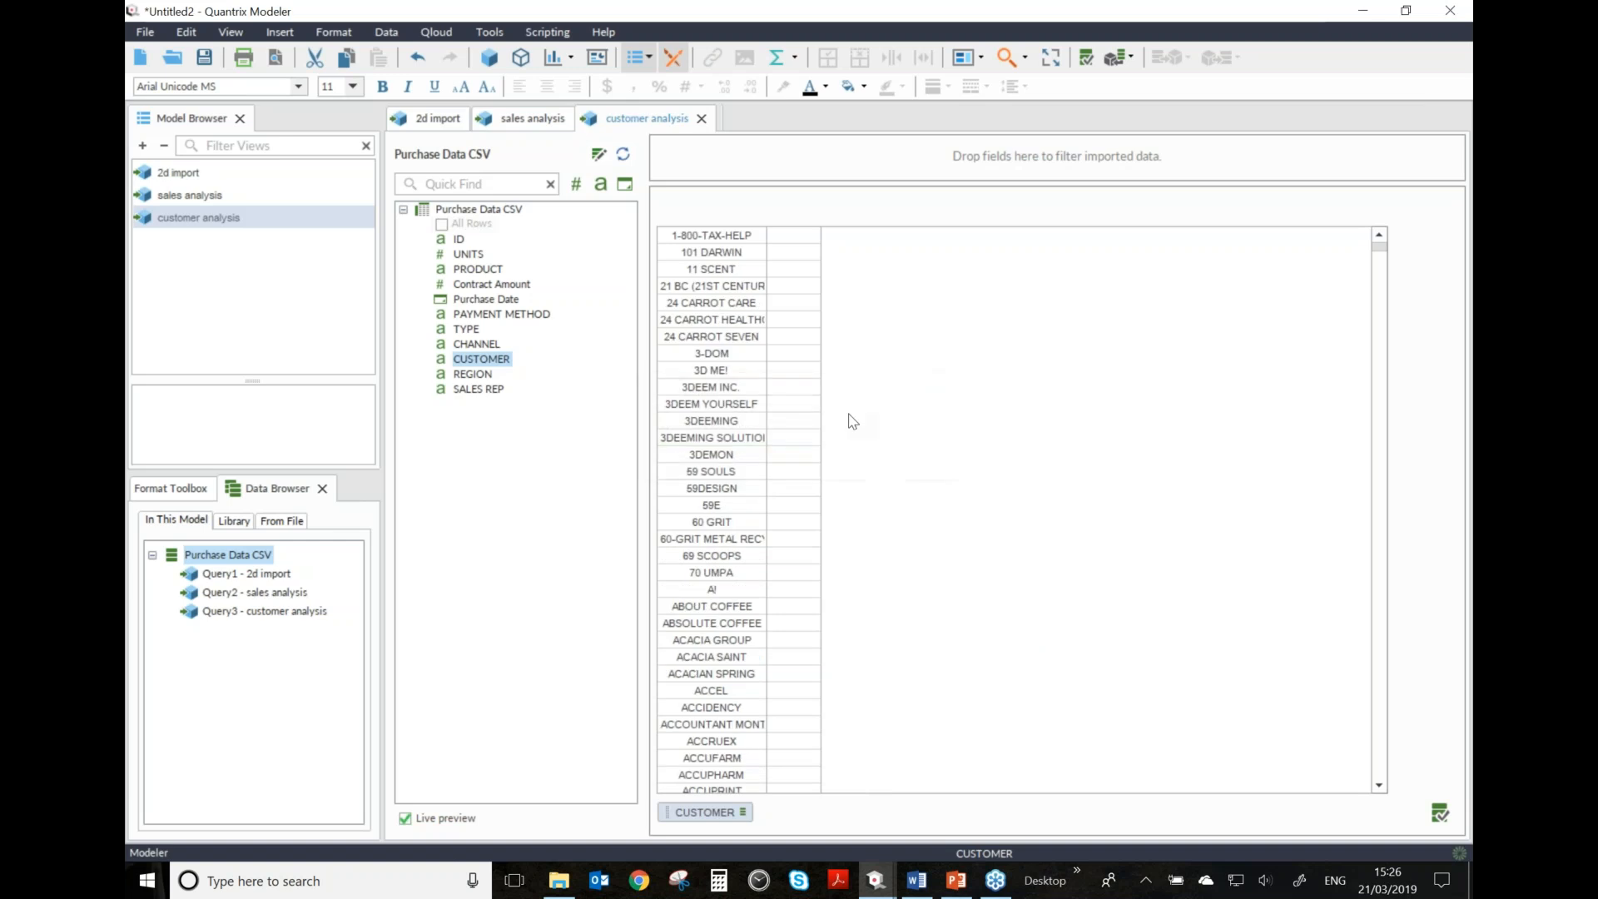
- Widen the CUSTOMER column further so the longer names fit, and look through the sorted customer list
scroll(817, 414, "down", 15)
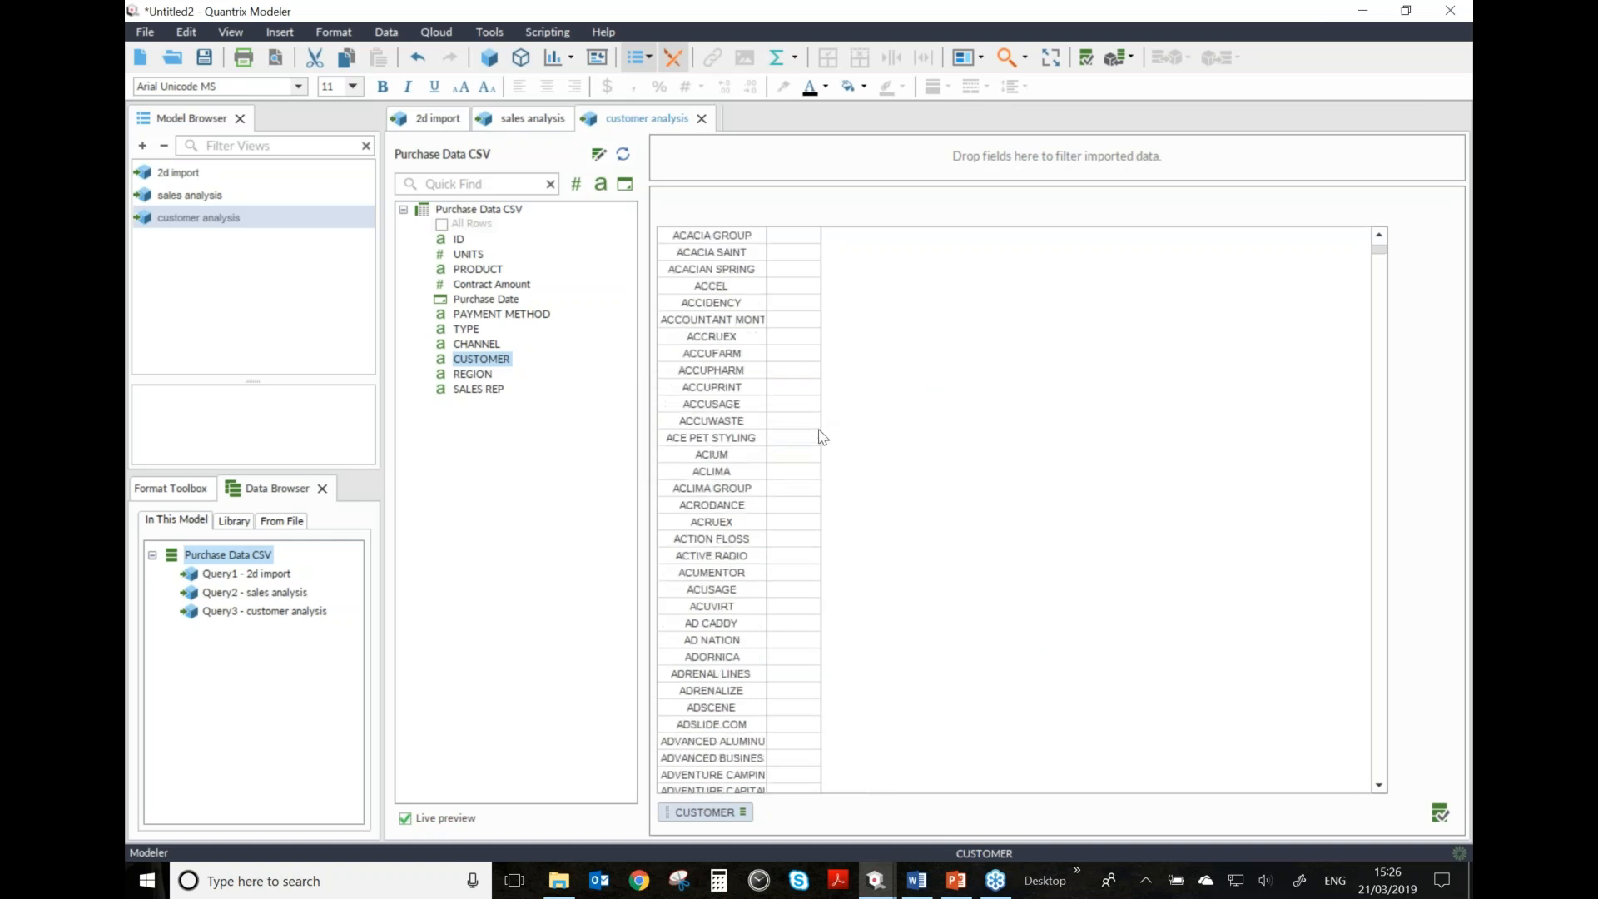
scroll(822, 437, "down", 2)
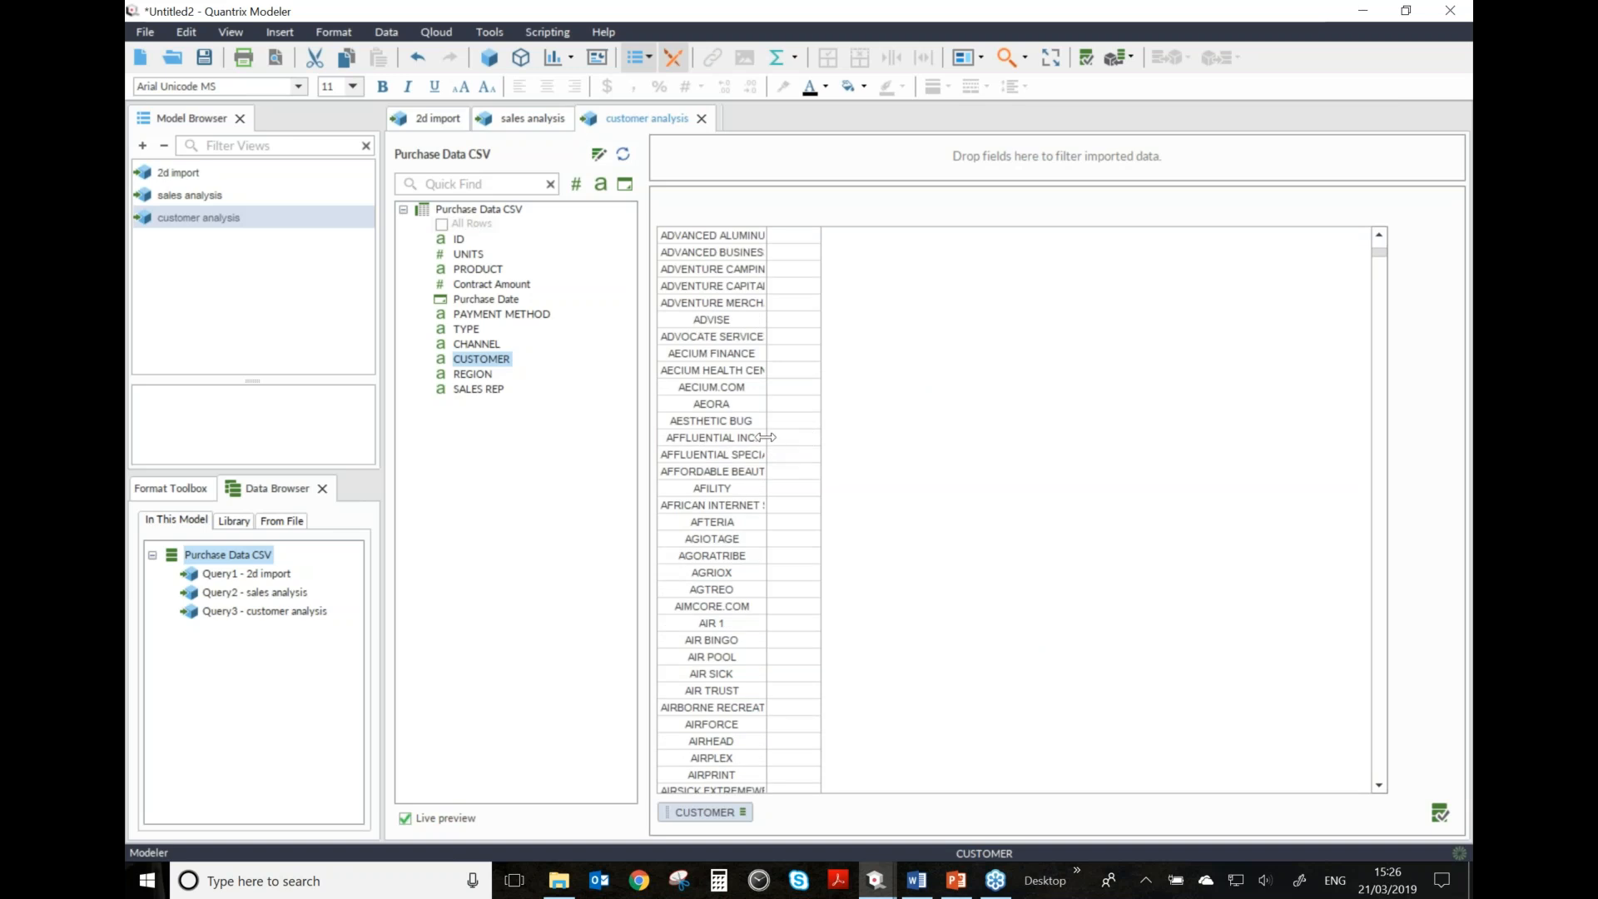
left_click_drag(768, 447, 852, 449)
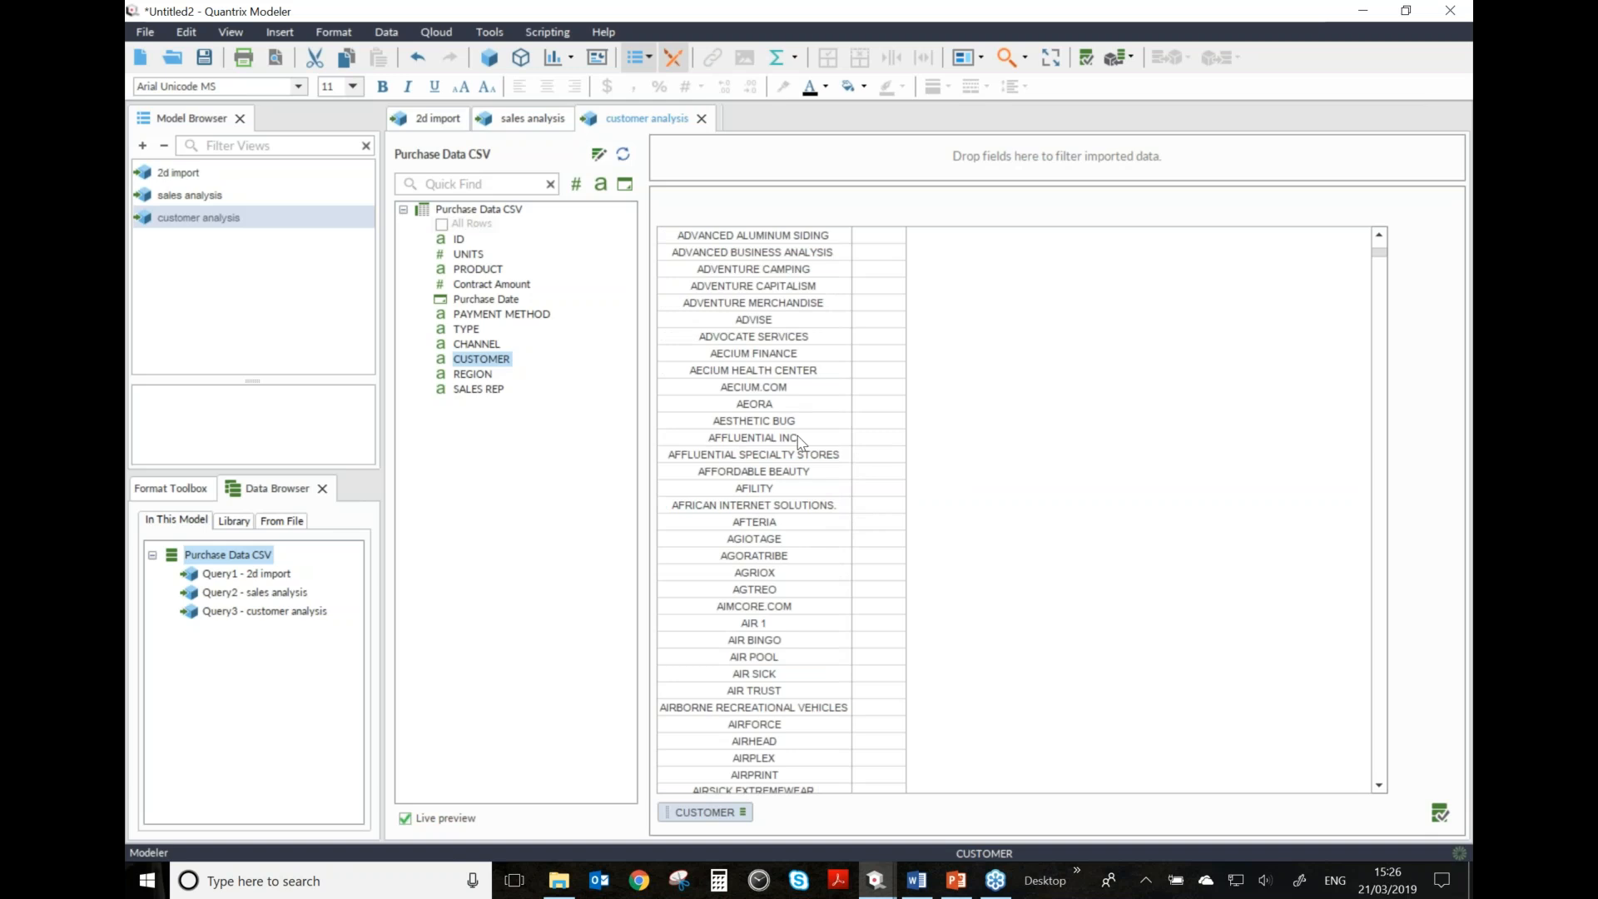
scroll(799, 441, "down", 5)
scroll(799, 441, "up", 9)
scroll(799, 441, "up", 15)
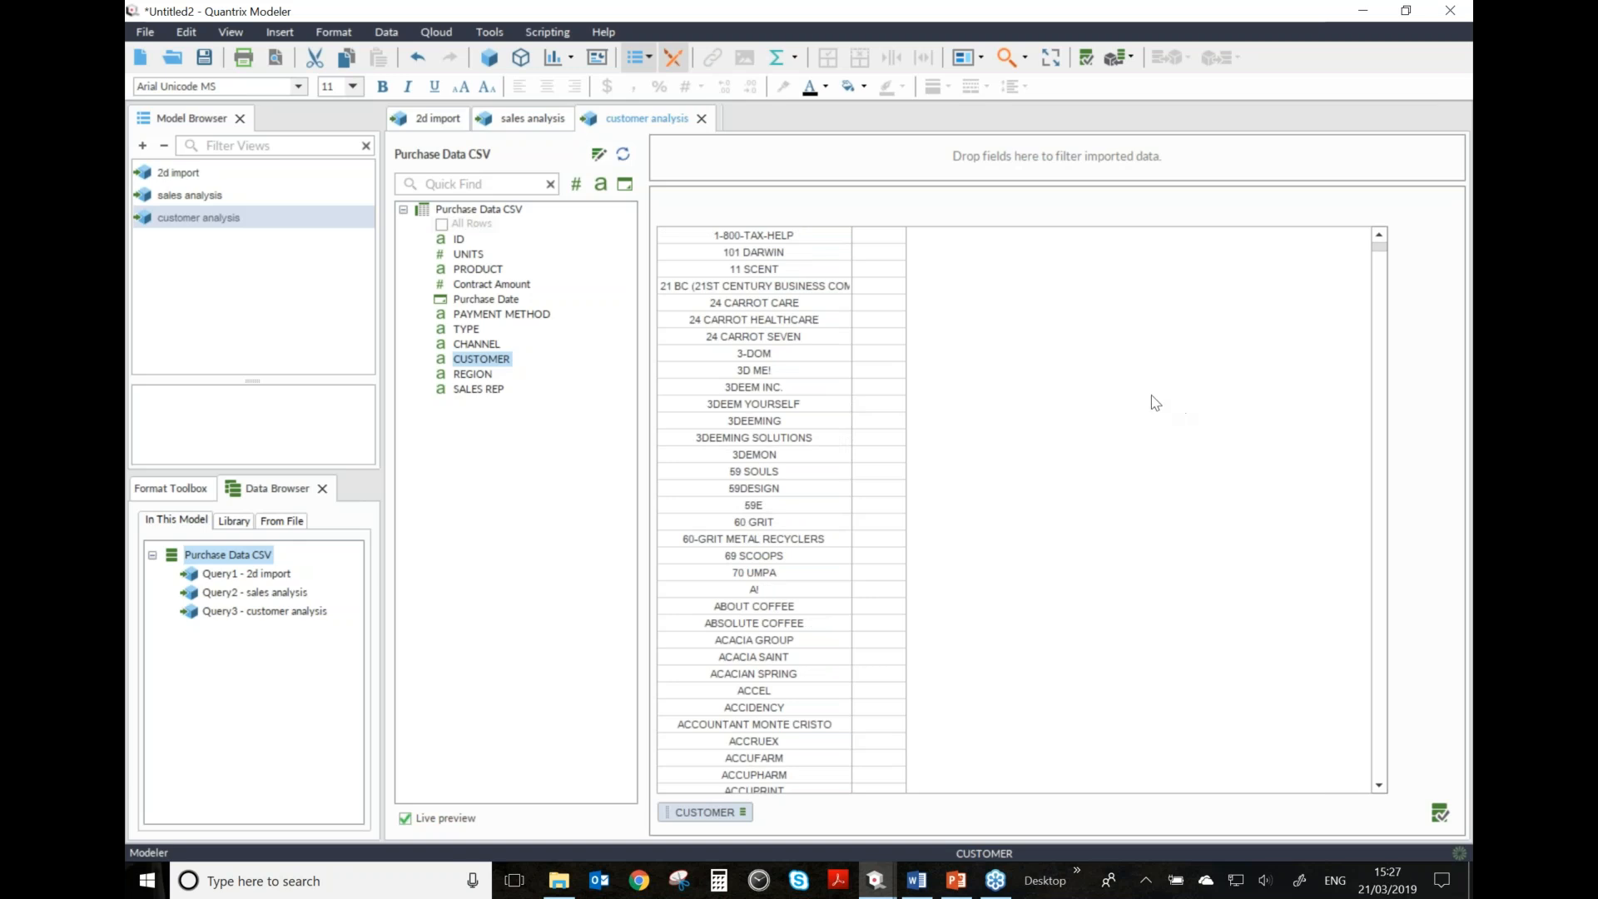
left_click(878, 344)
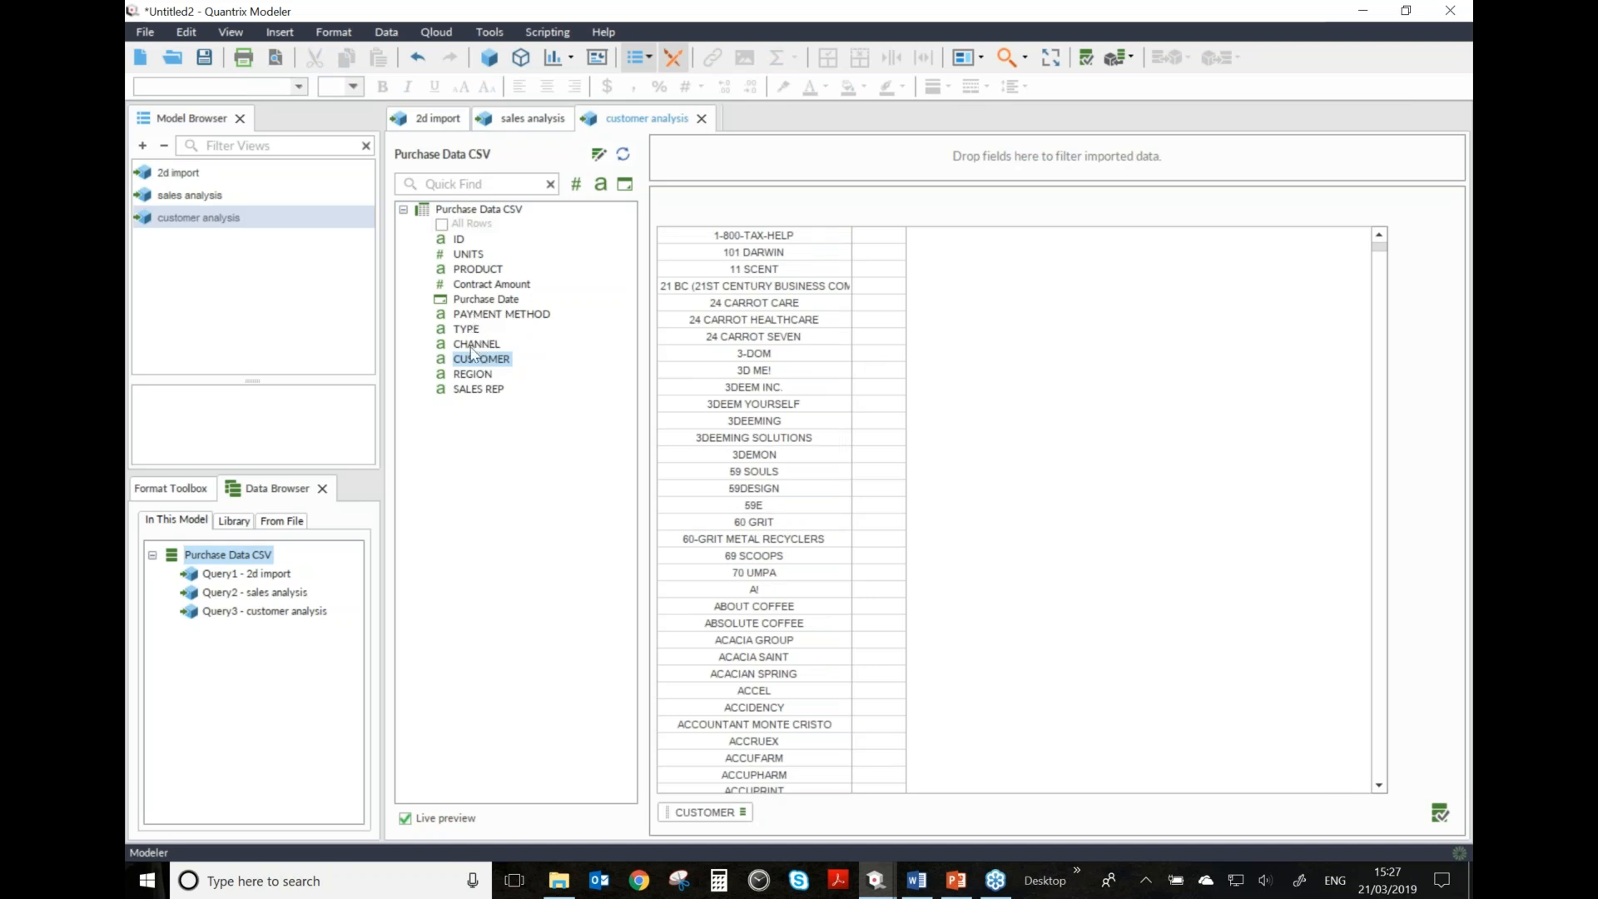
- Add Purchase Date as a column category, using the date field quantizer to break it down by Year
left_click(479, 316)
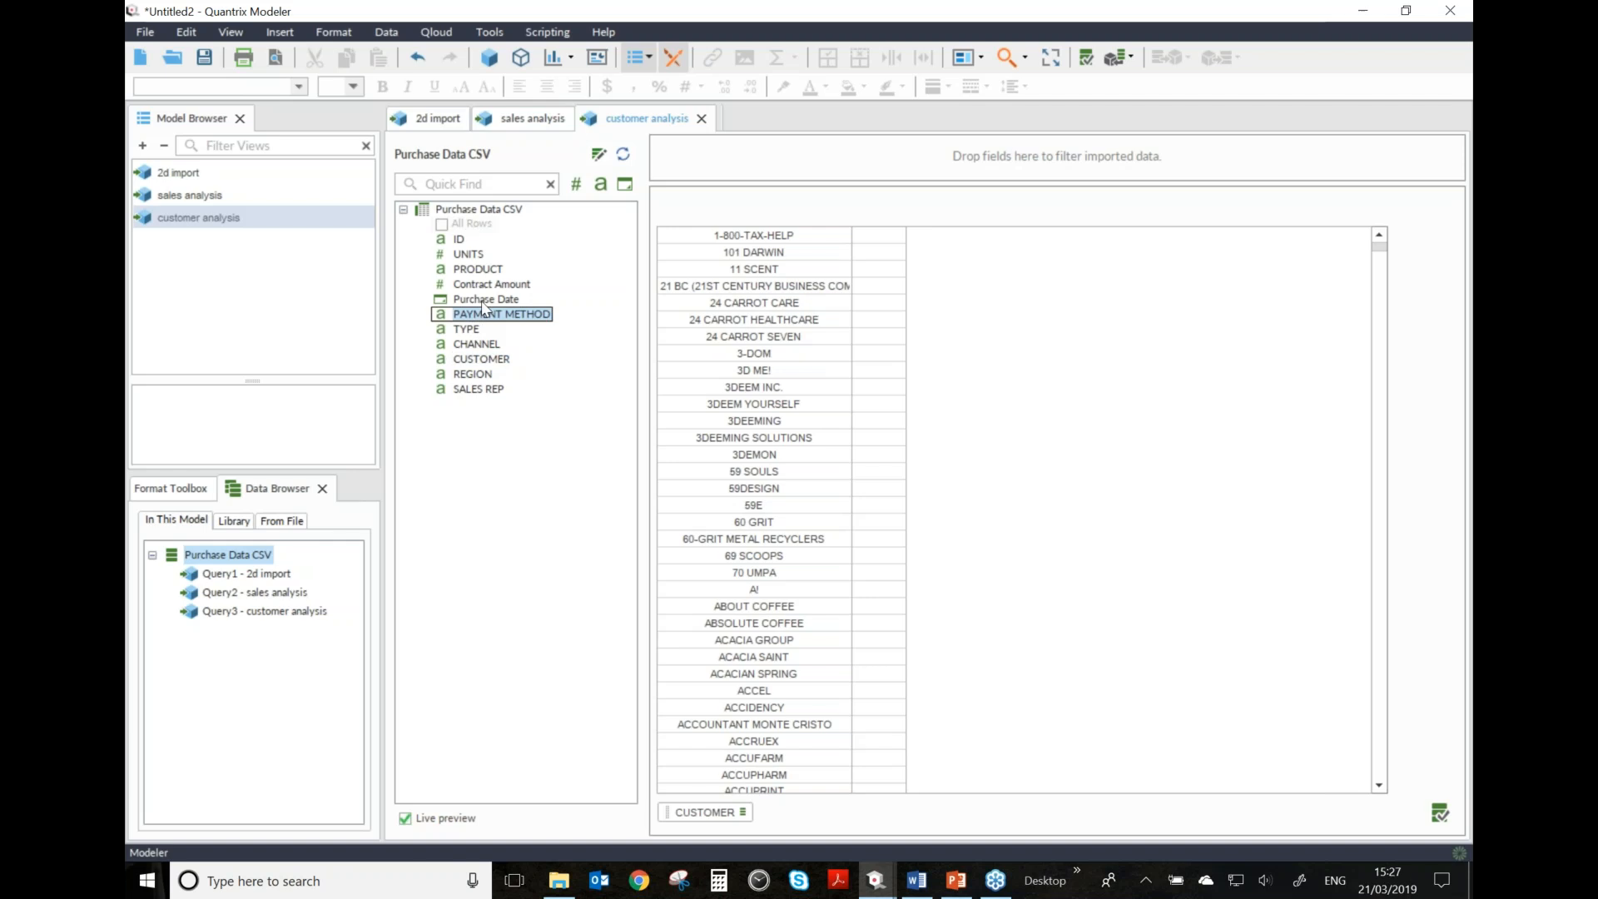
left_click(484, 307)
left_click_drag(487, 305, 1407, 260)
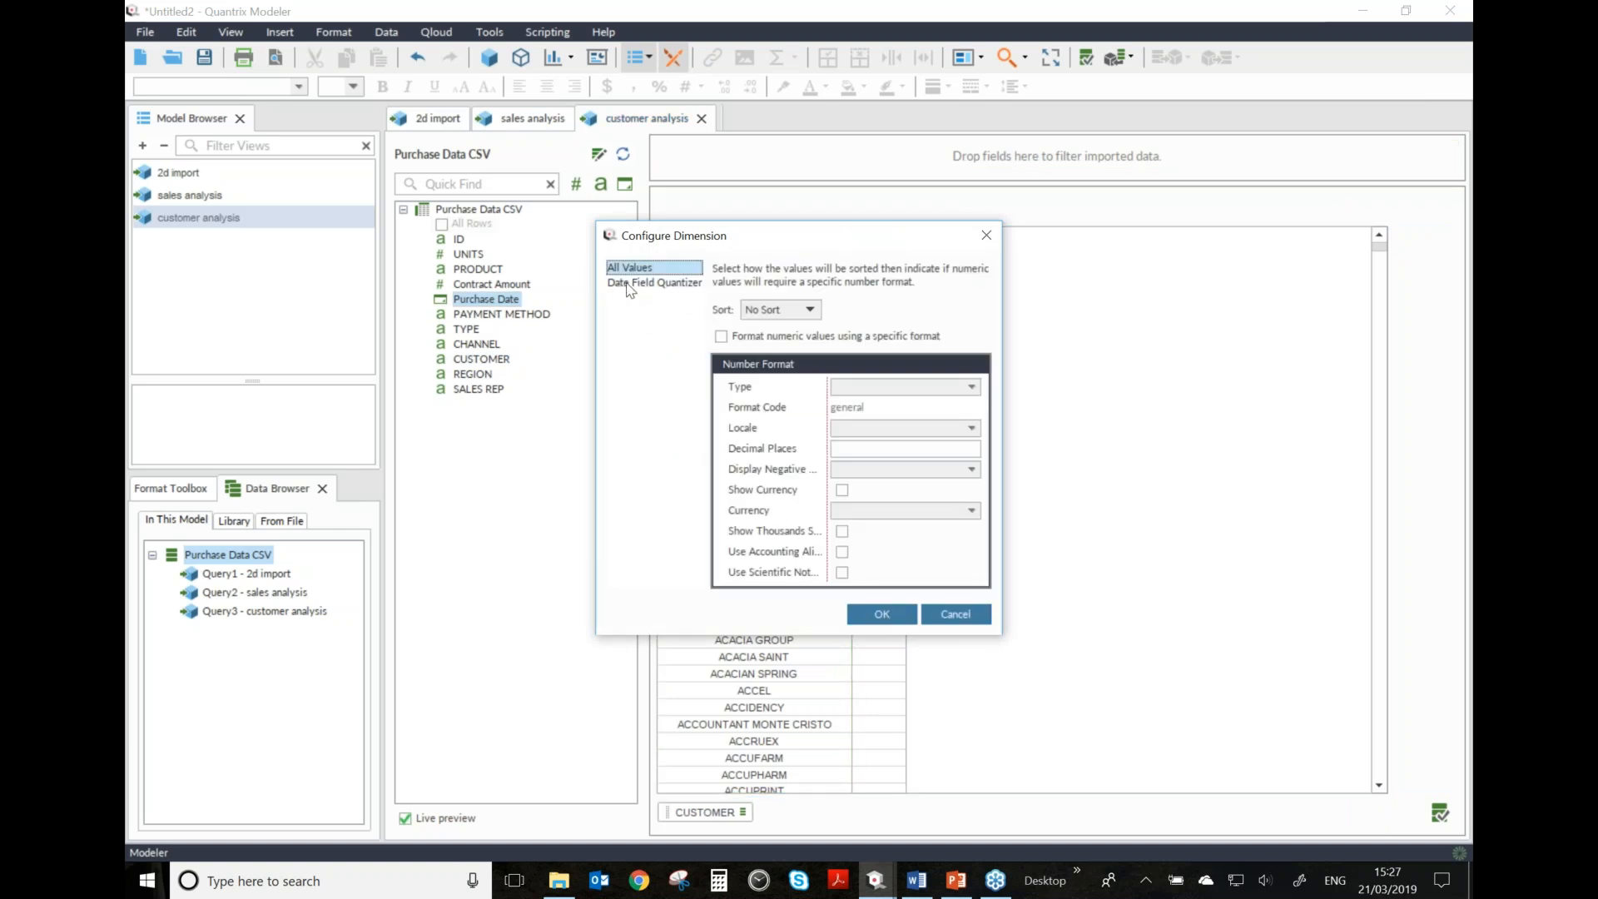
left_click(627, 285)
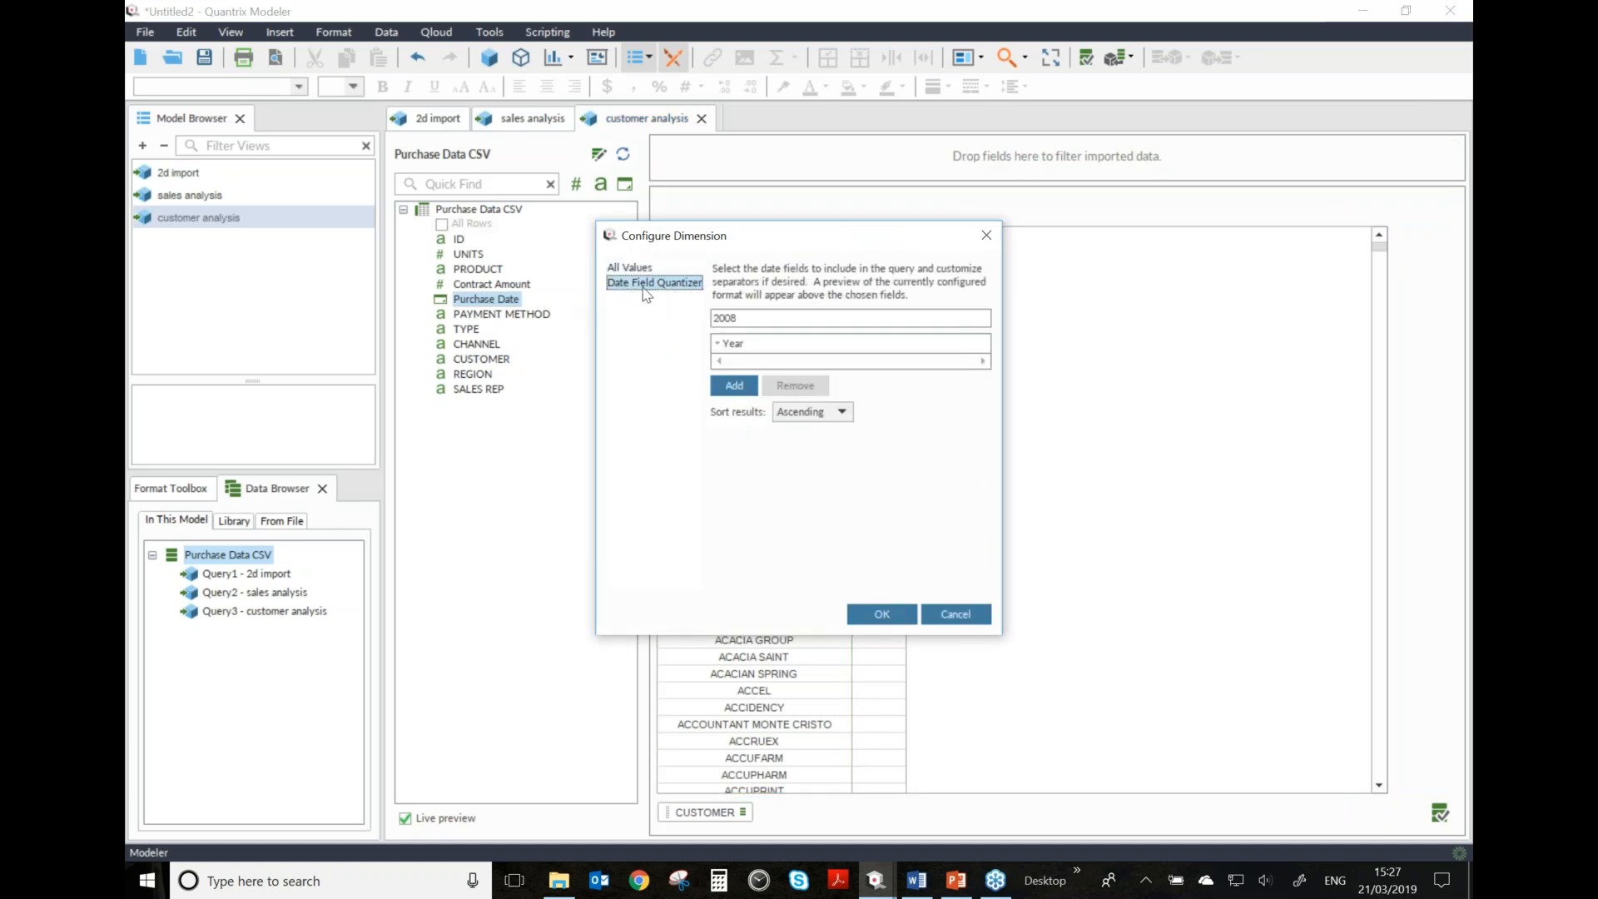
left_click(726, 343)
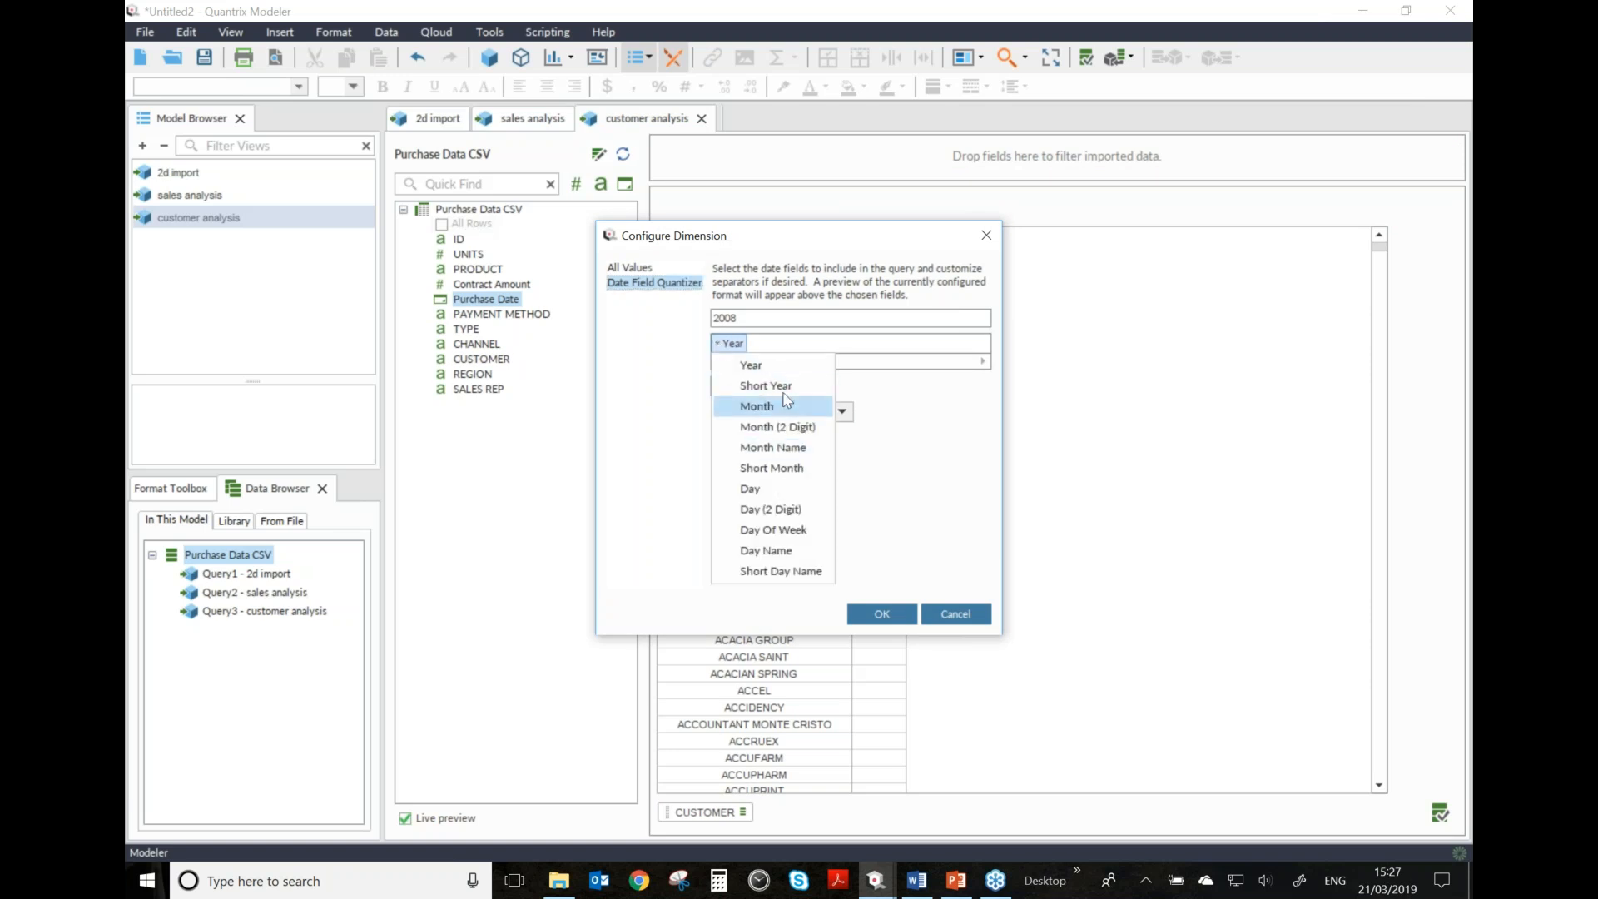
left_click(751, 364)
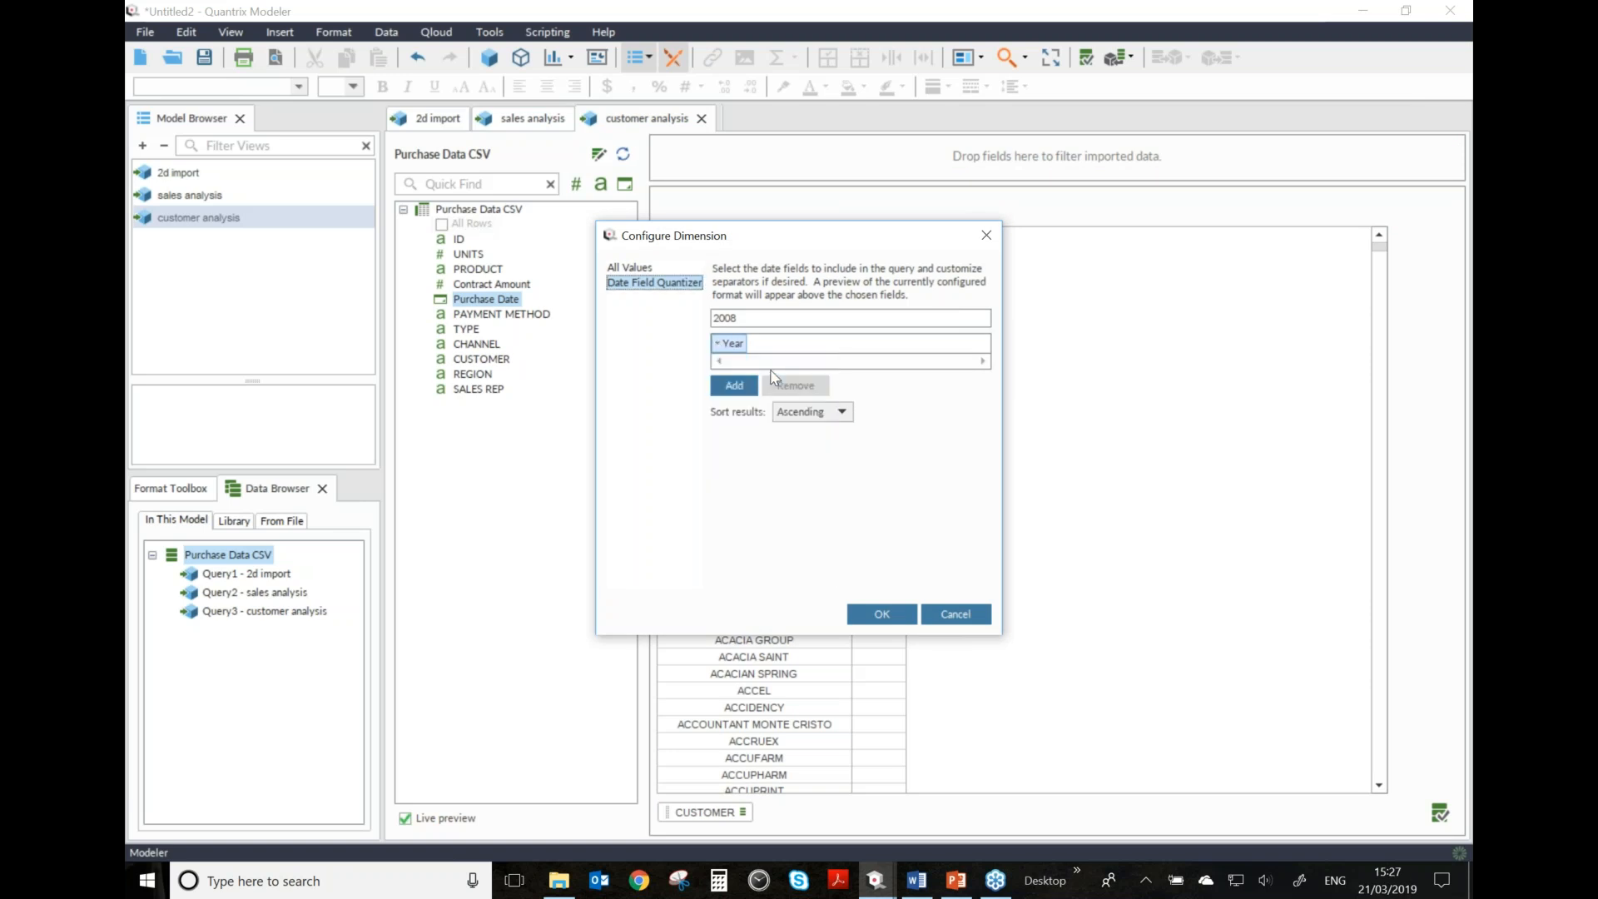
left_click(883, 614)
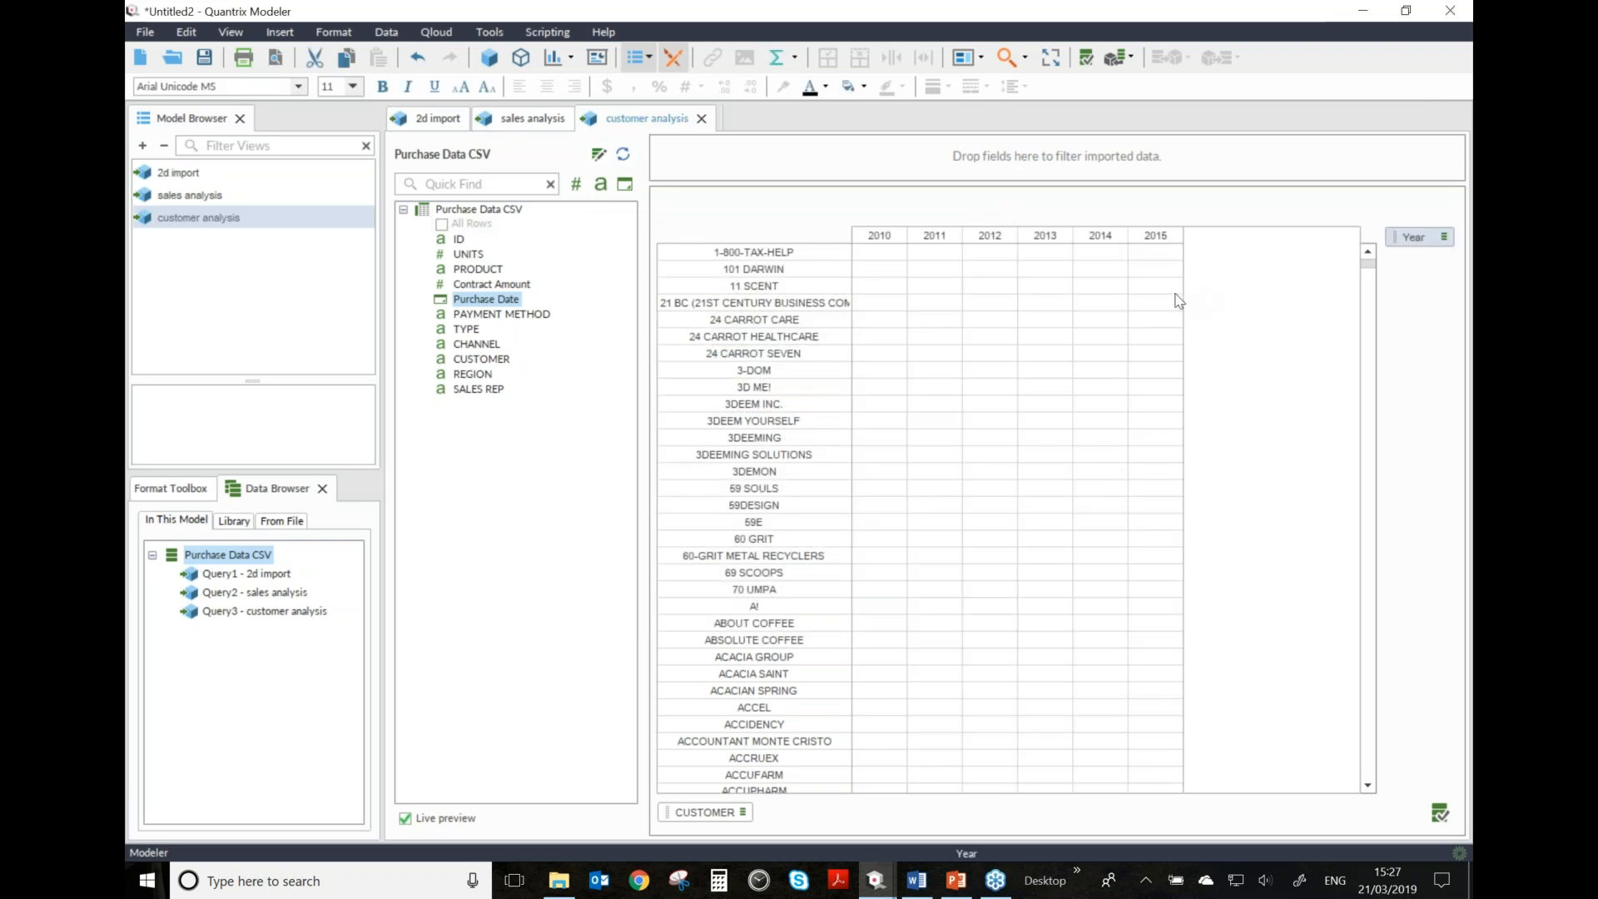
- Add Purchase Date as a second column category beside Year, using the date field quantizer to break it down by Short Month
left_click_drag(496, 306, 1392, 275)
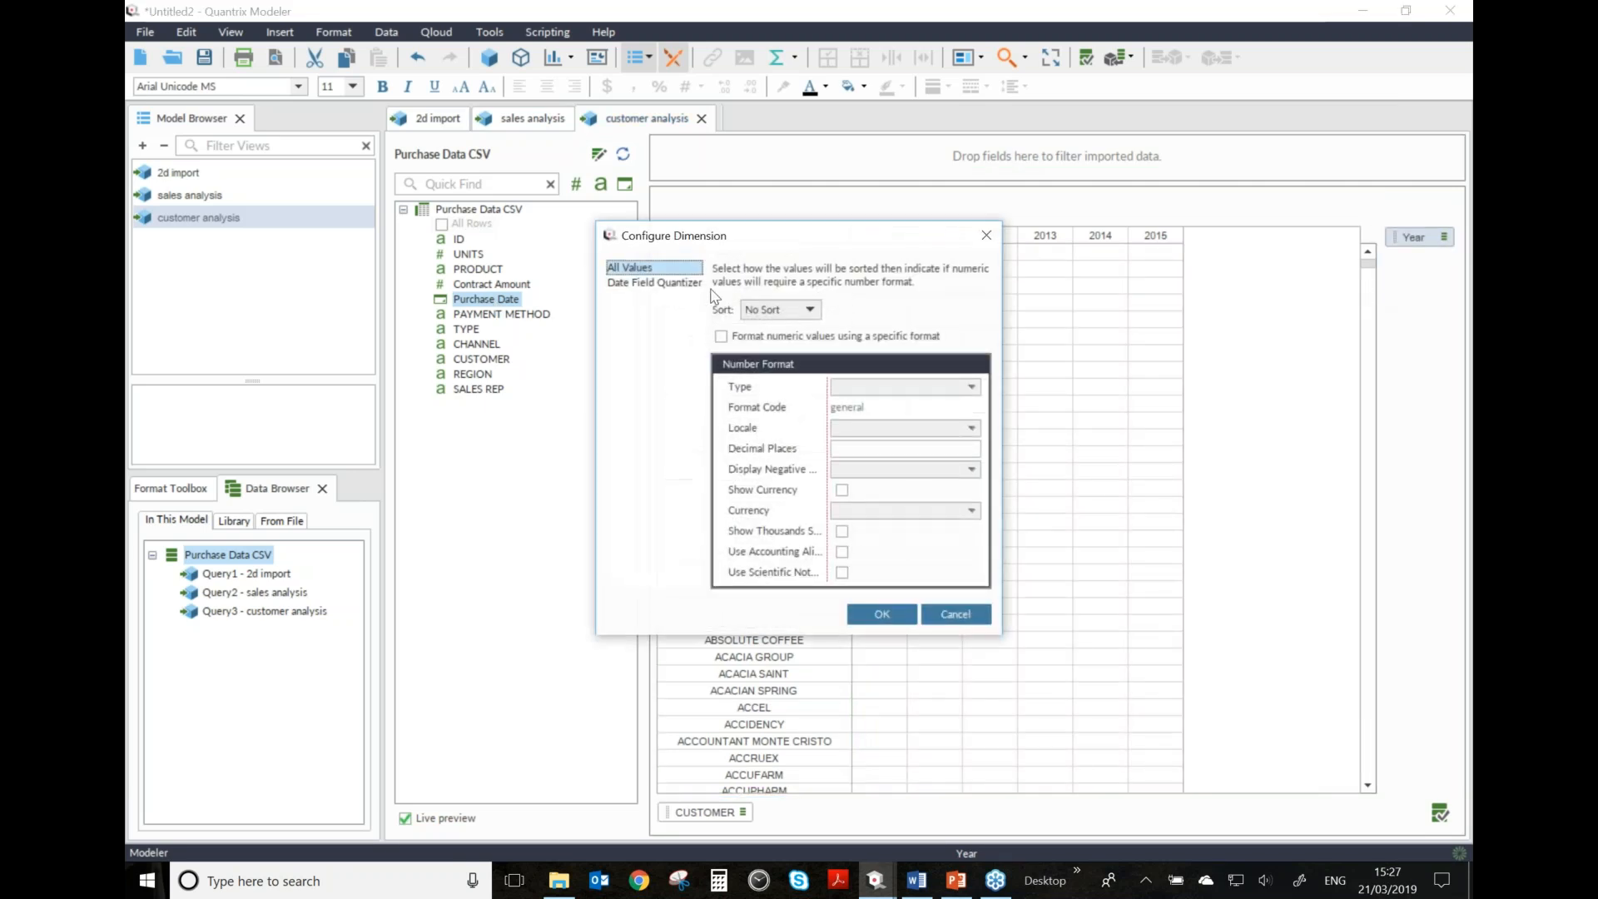
left_click(681, 283)
left_click(718, 344)
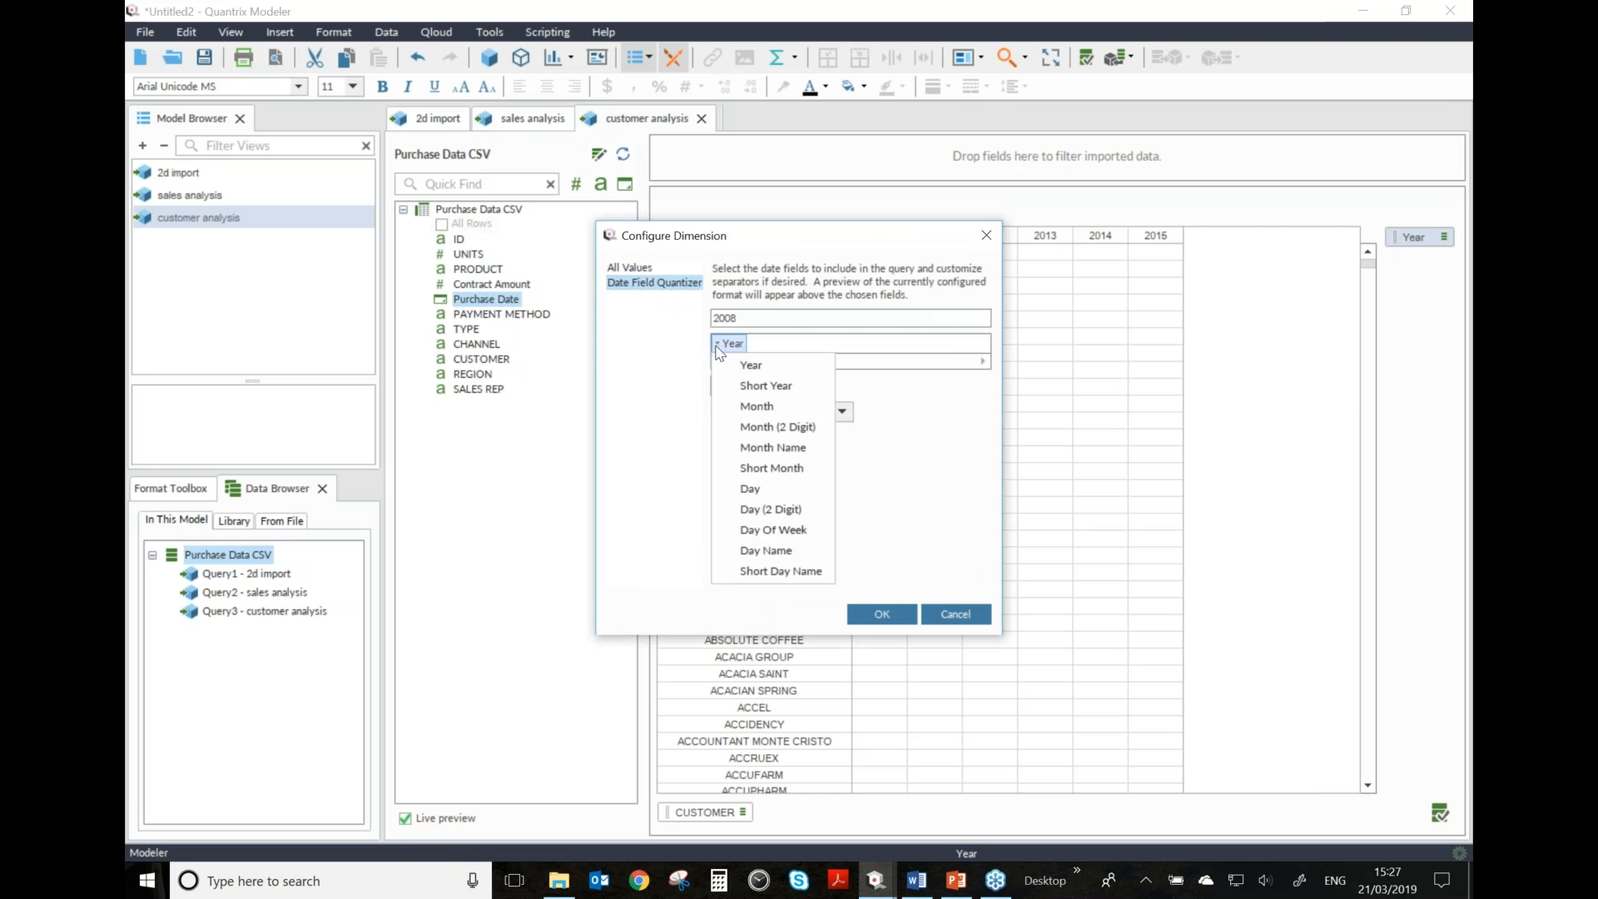
left_click(771, 469)
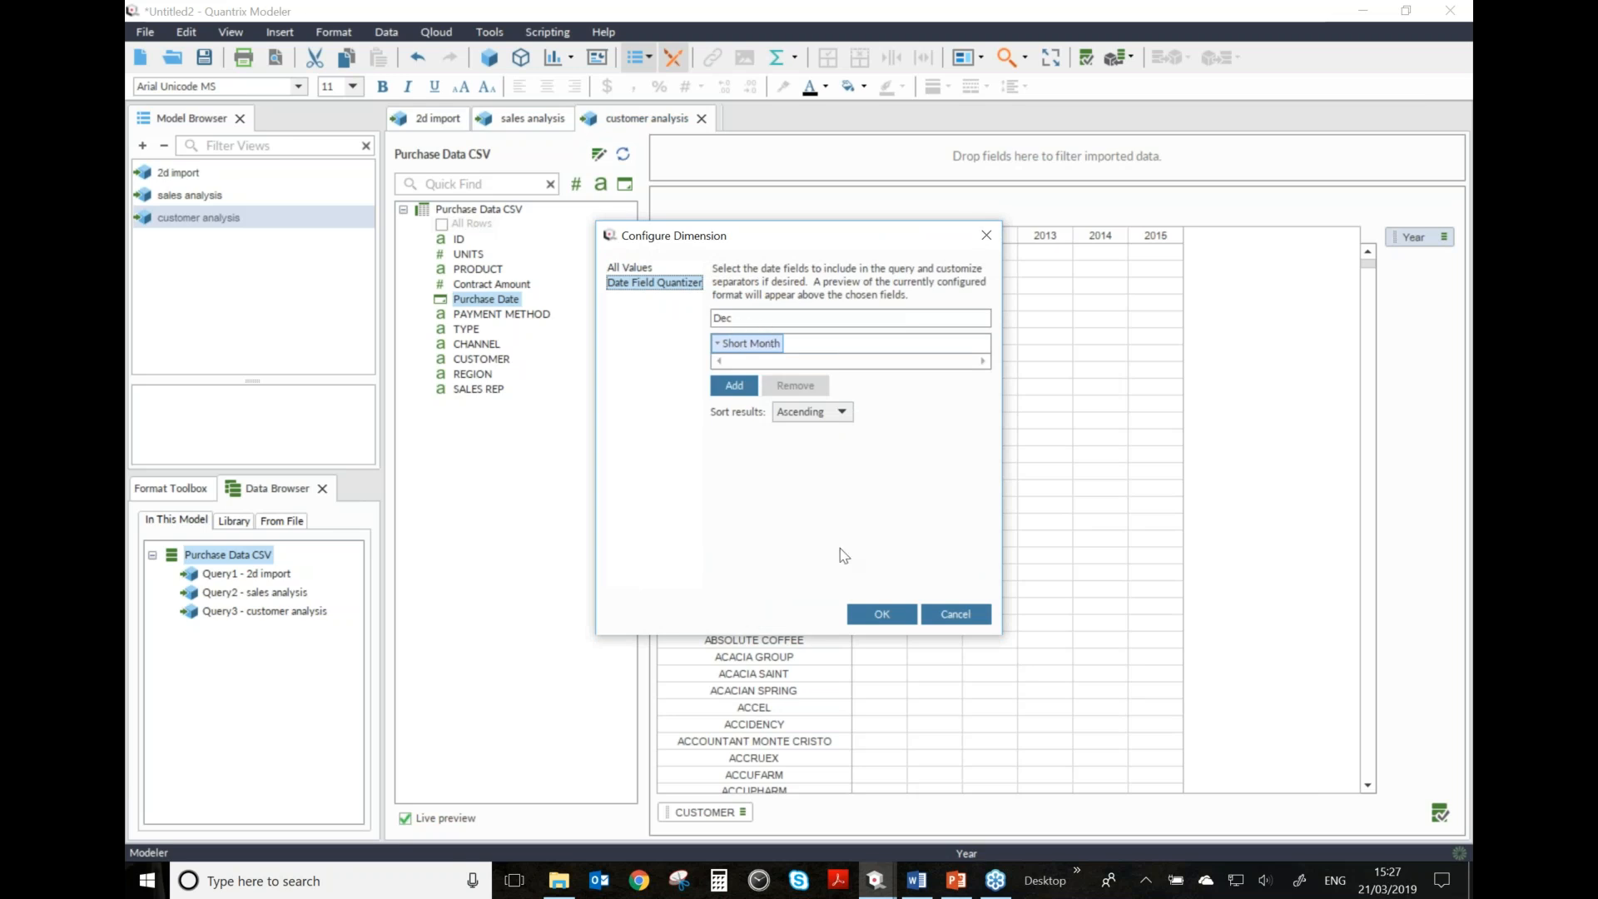
left_click(881, 616)
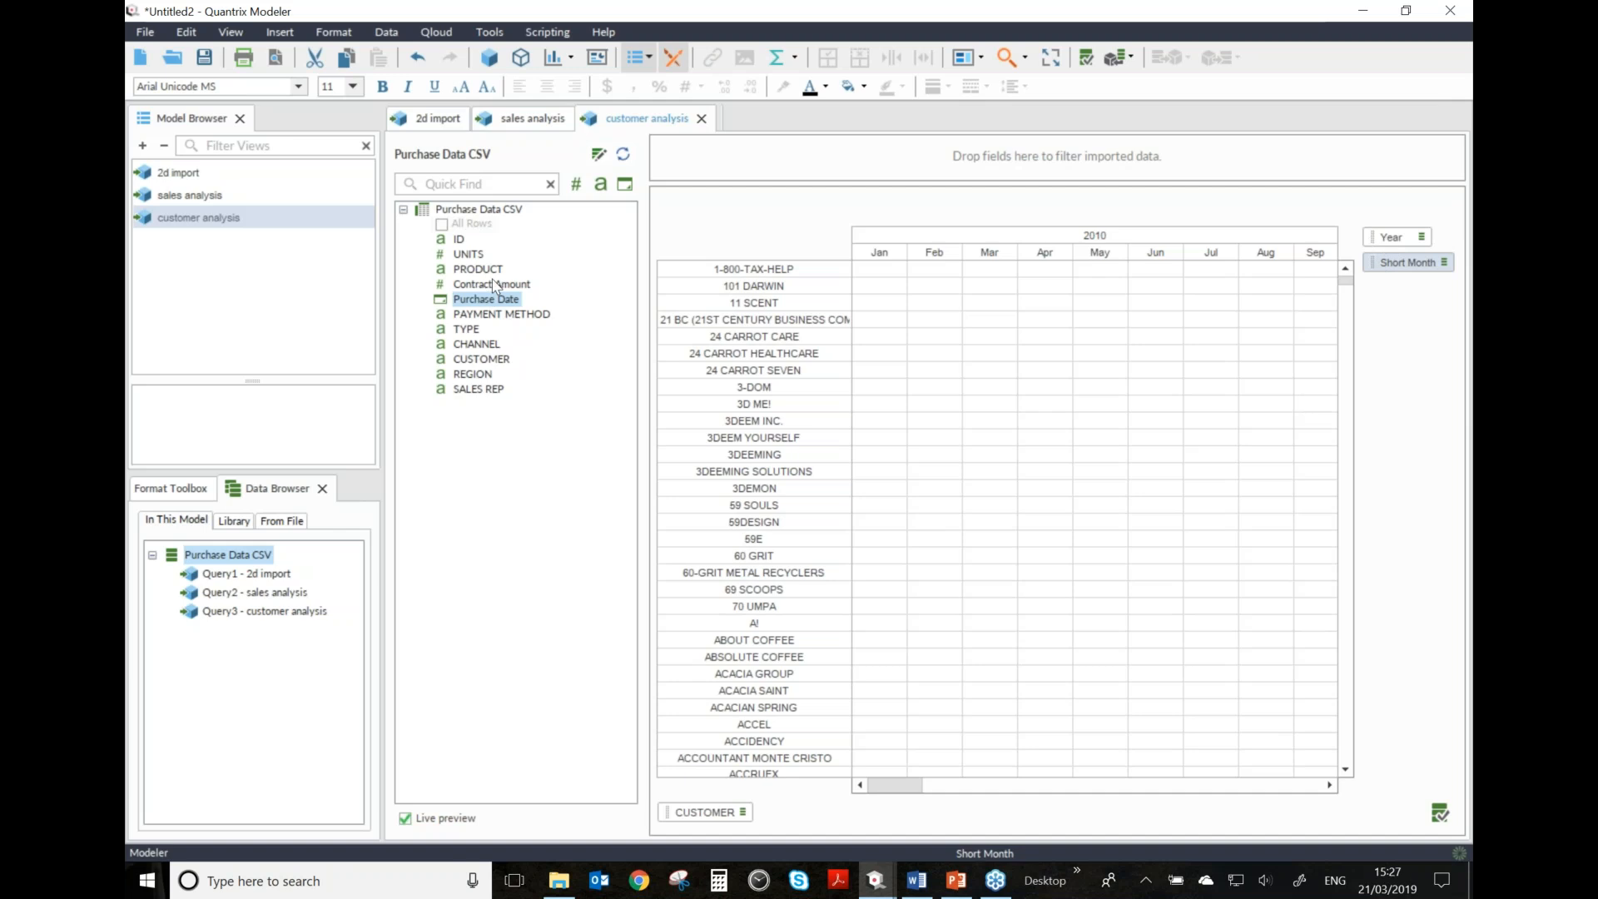
- Add Contract Amount as the matrix data and move the Item category above Year in the column order
left_click_drag(493, 293, 1003, 392)
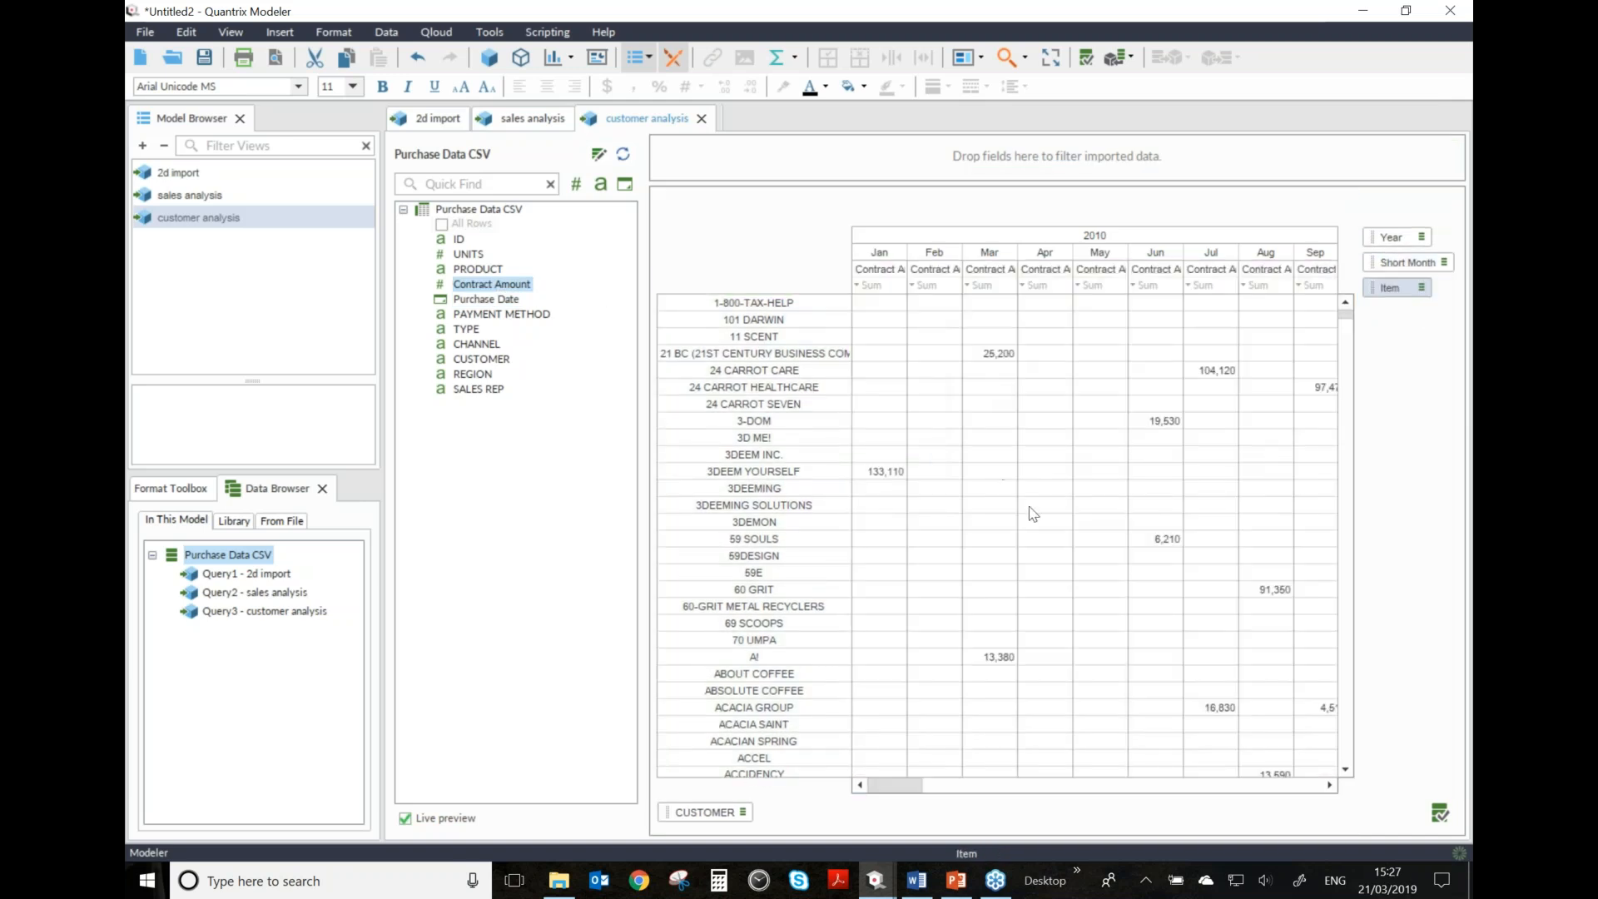
left_click_drag(1382, 293, 1385, 232)
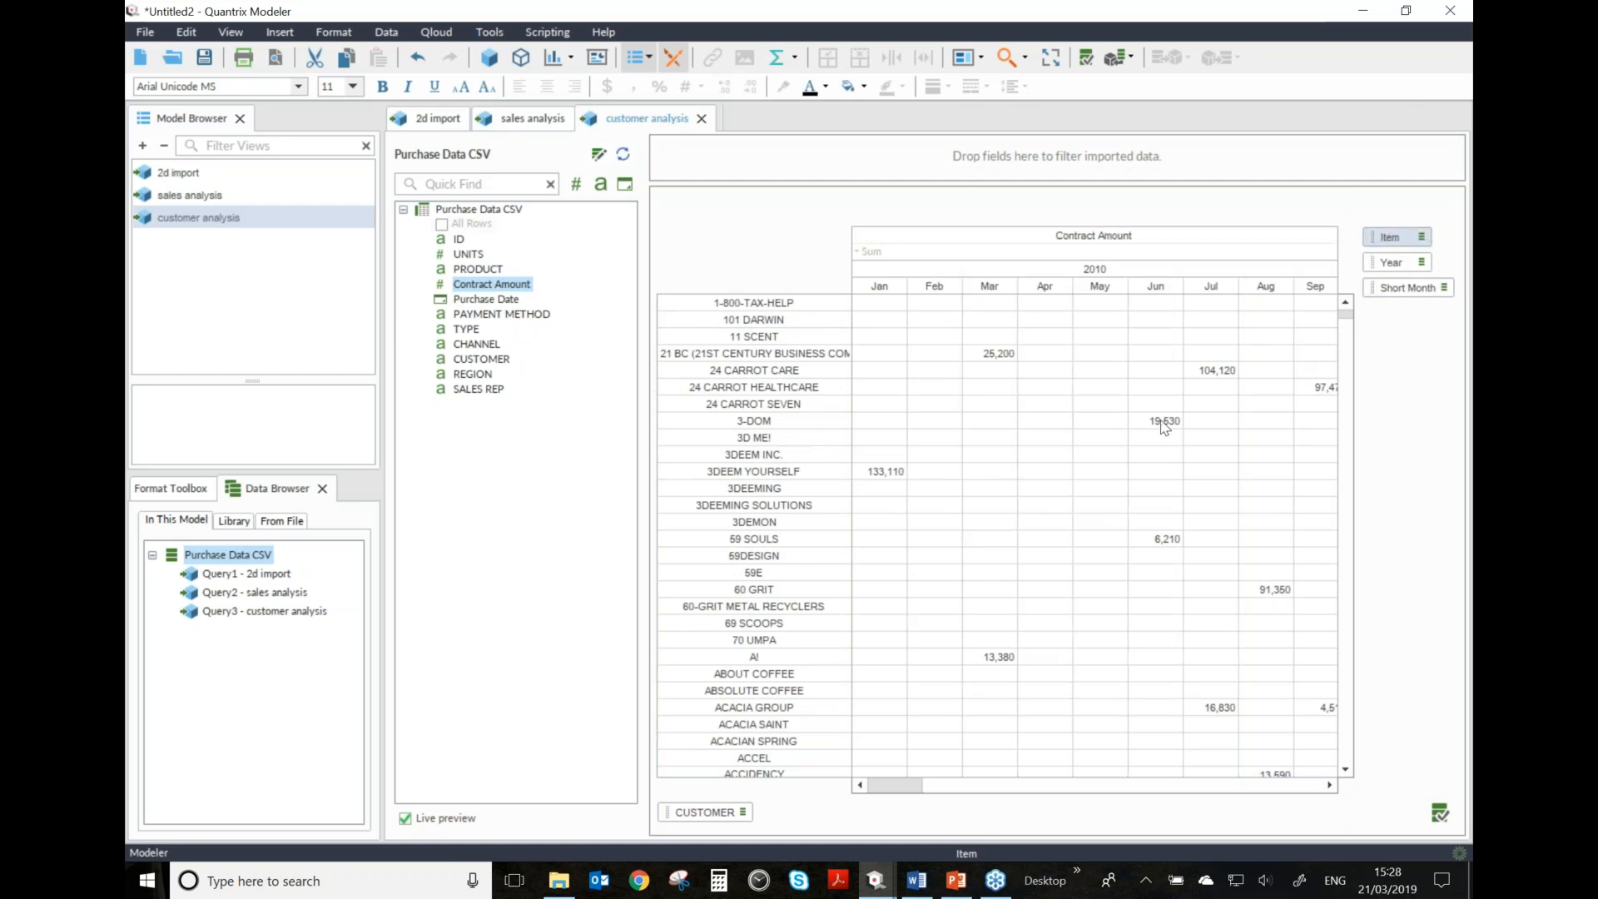
left_click_drag(1346, 314, 1346, 387)
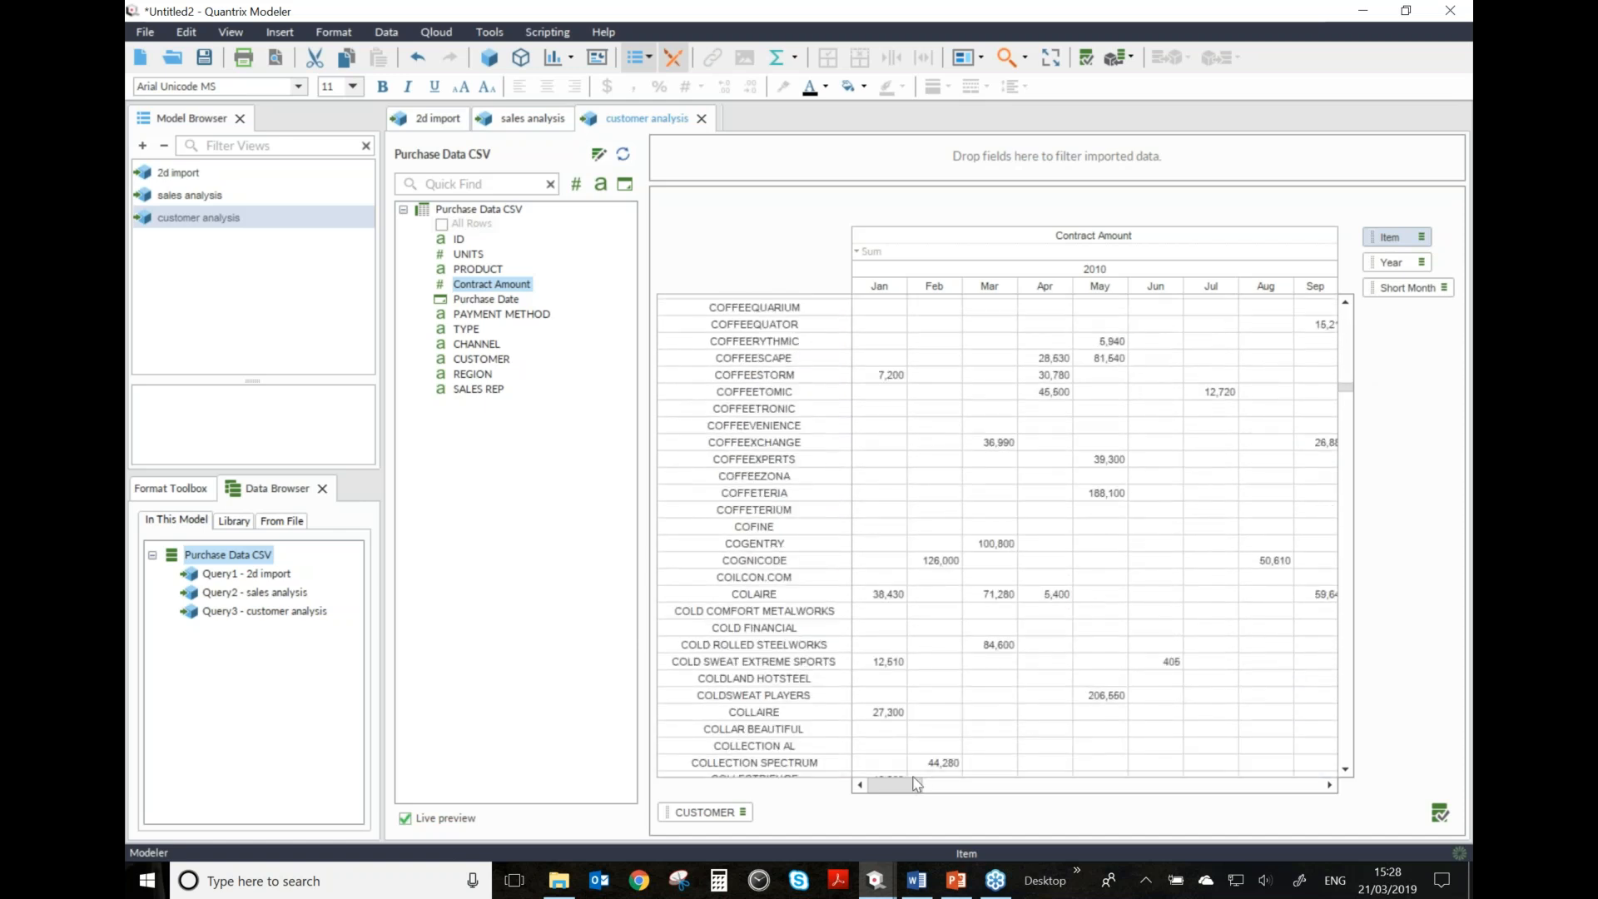
mouse_move(908, 786)
left_mouse_down()
mouse_move(1197, 786)
mouse_move(893, 786)
left_mouse_up()
left_click_drag(1346, 376, 1346, 306)
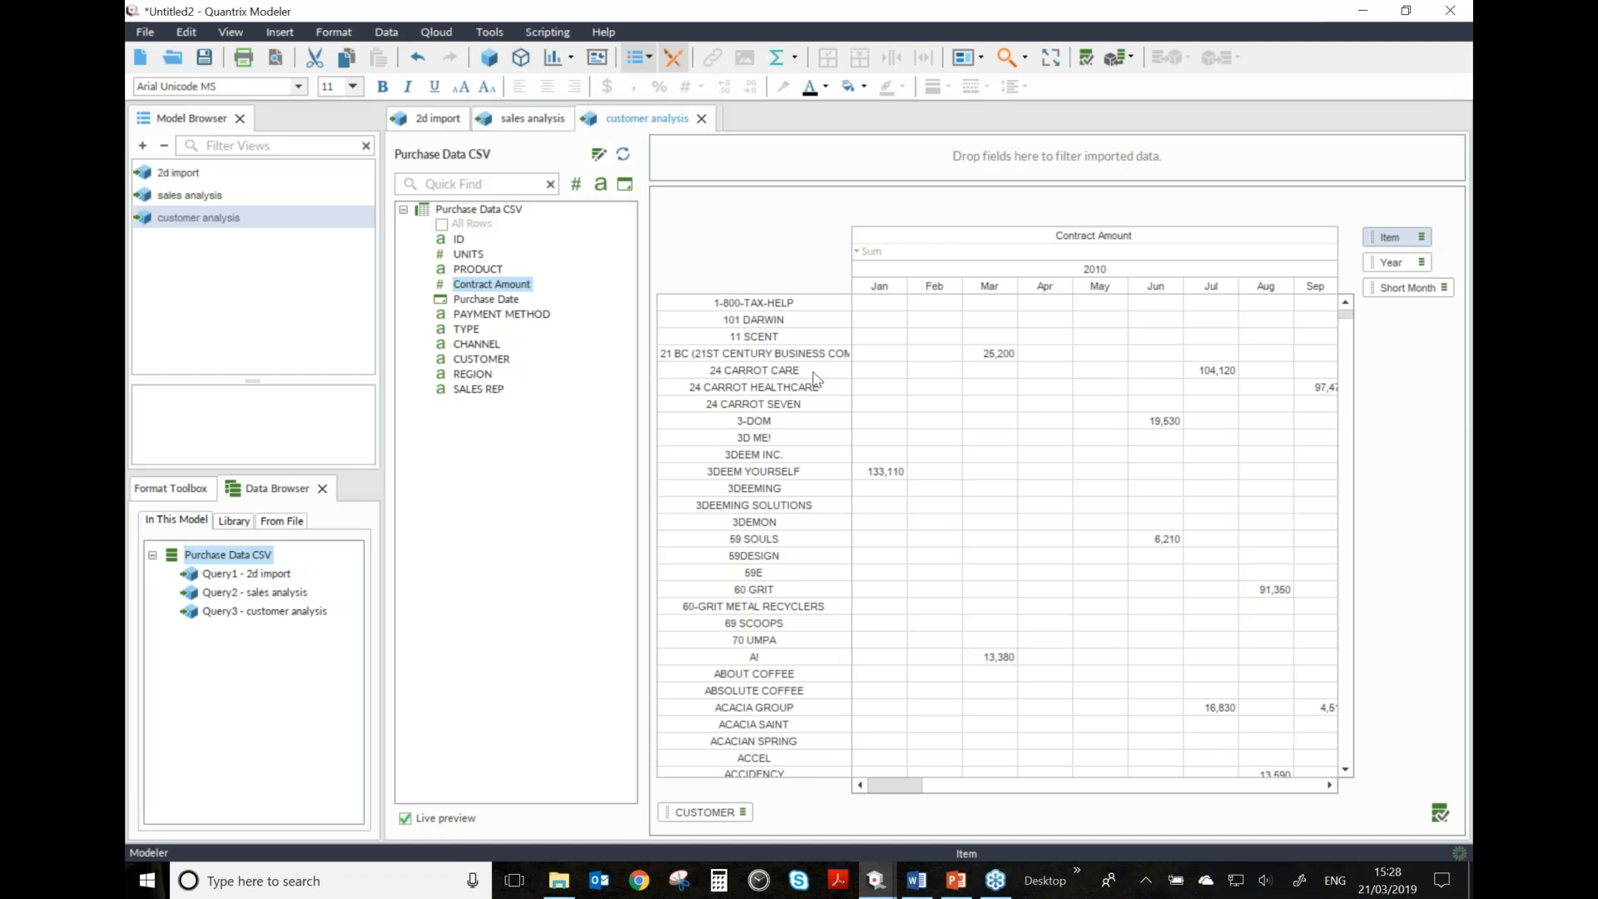
- Make the ID field an item descriptor of the CUSTOMER category, using the Count summarizer
left_click_drag(783, 307, 782, 353)
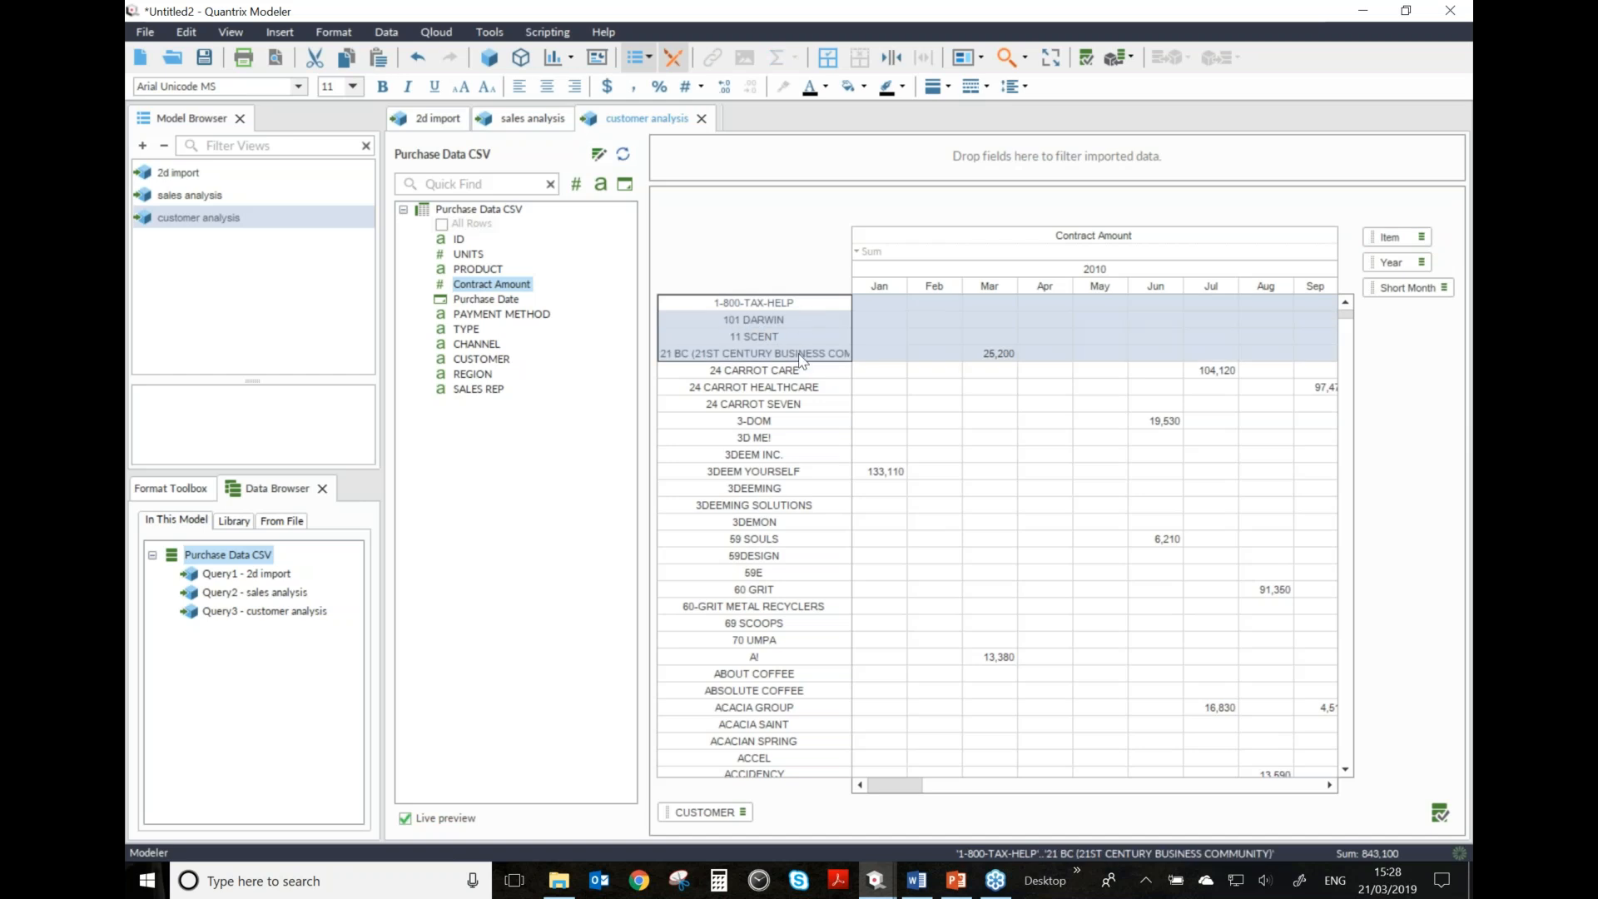
left_click_drag(792, 304, 785, 354)
left_click(459, 239)
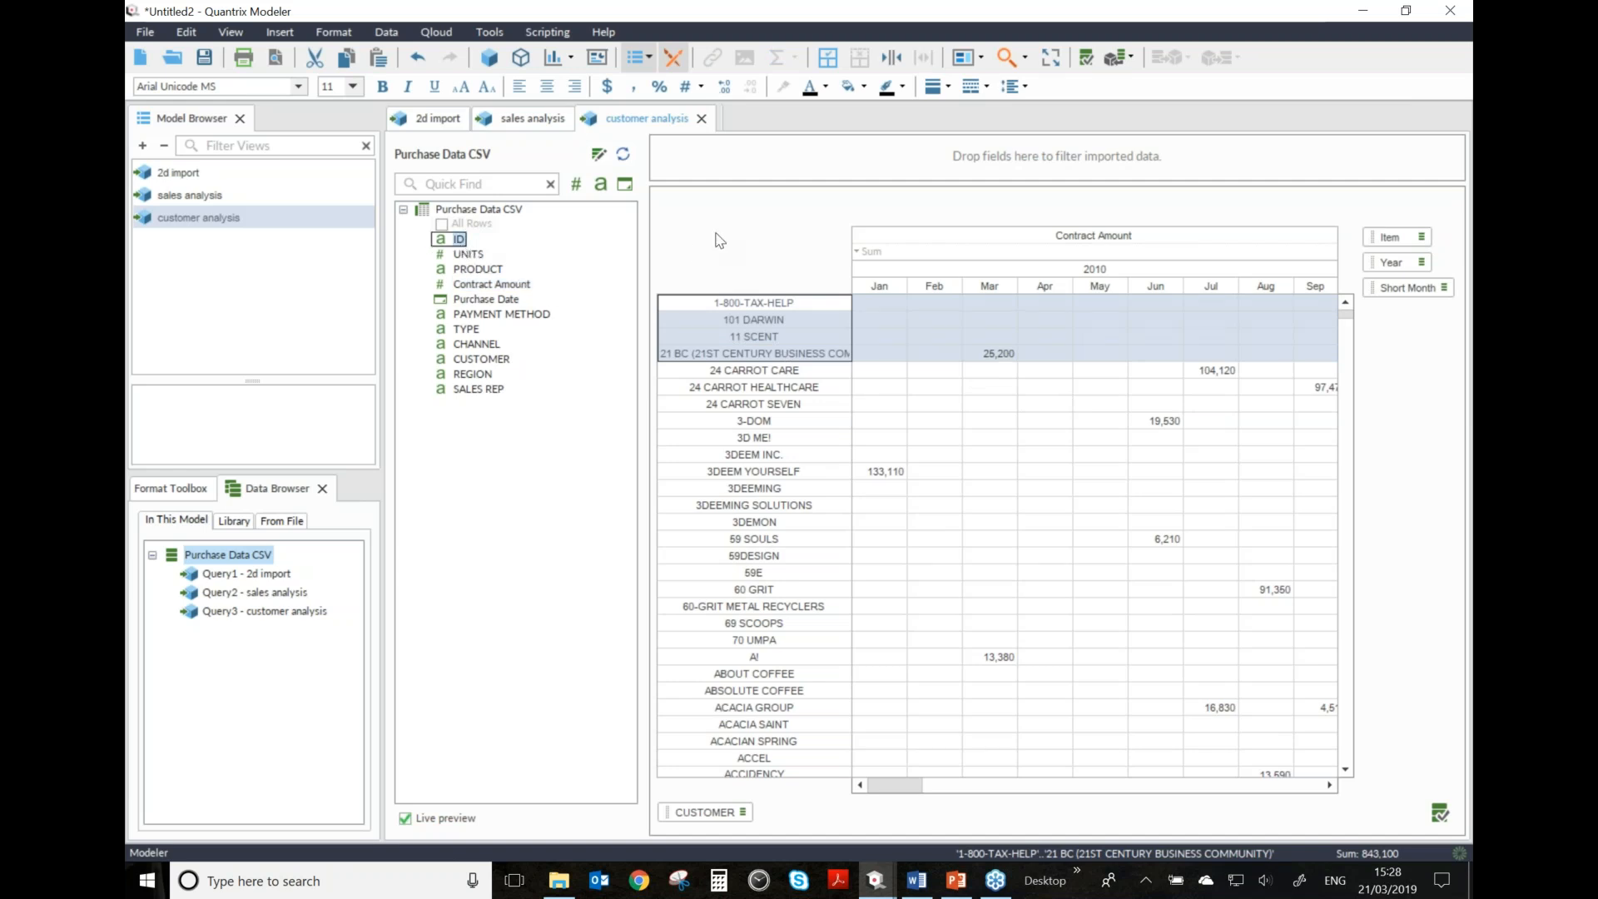
right_click(478, 247)
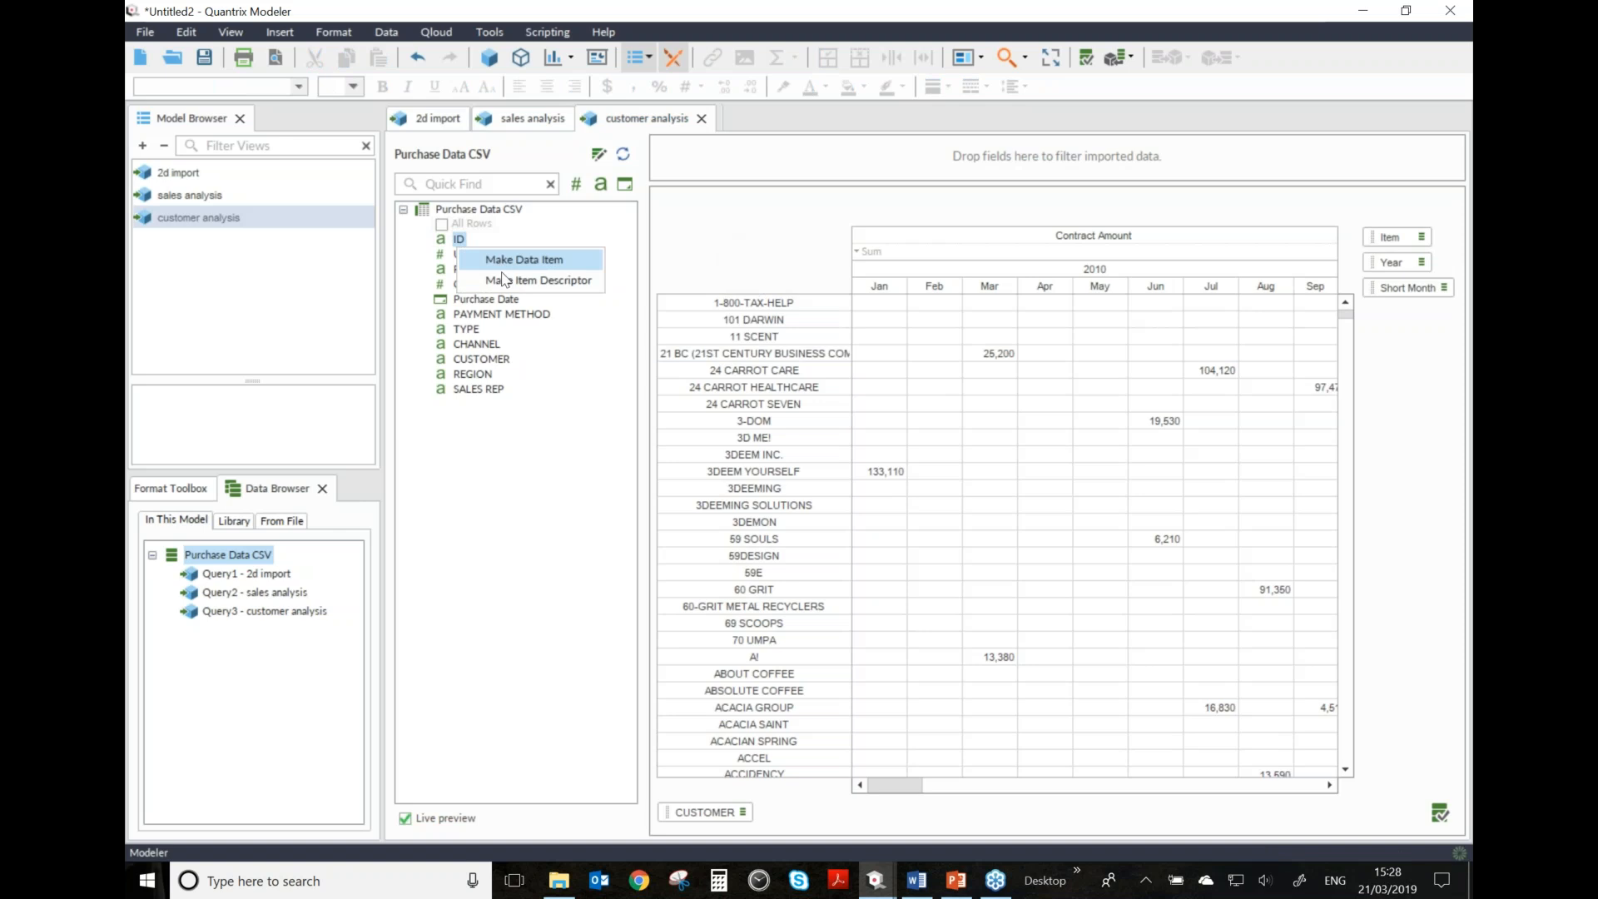
left_click(596, 283)
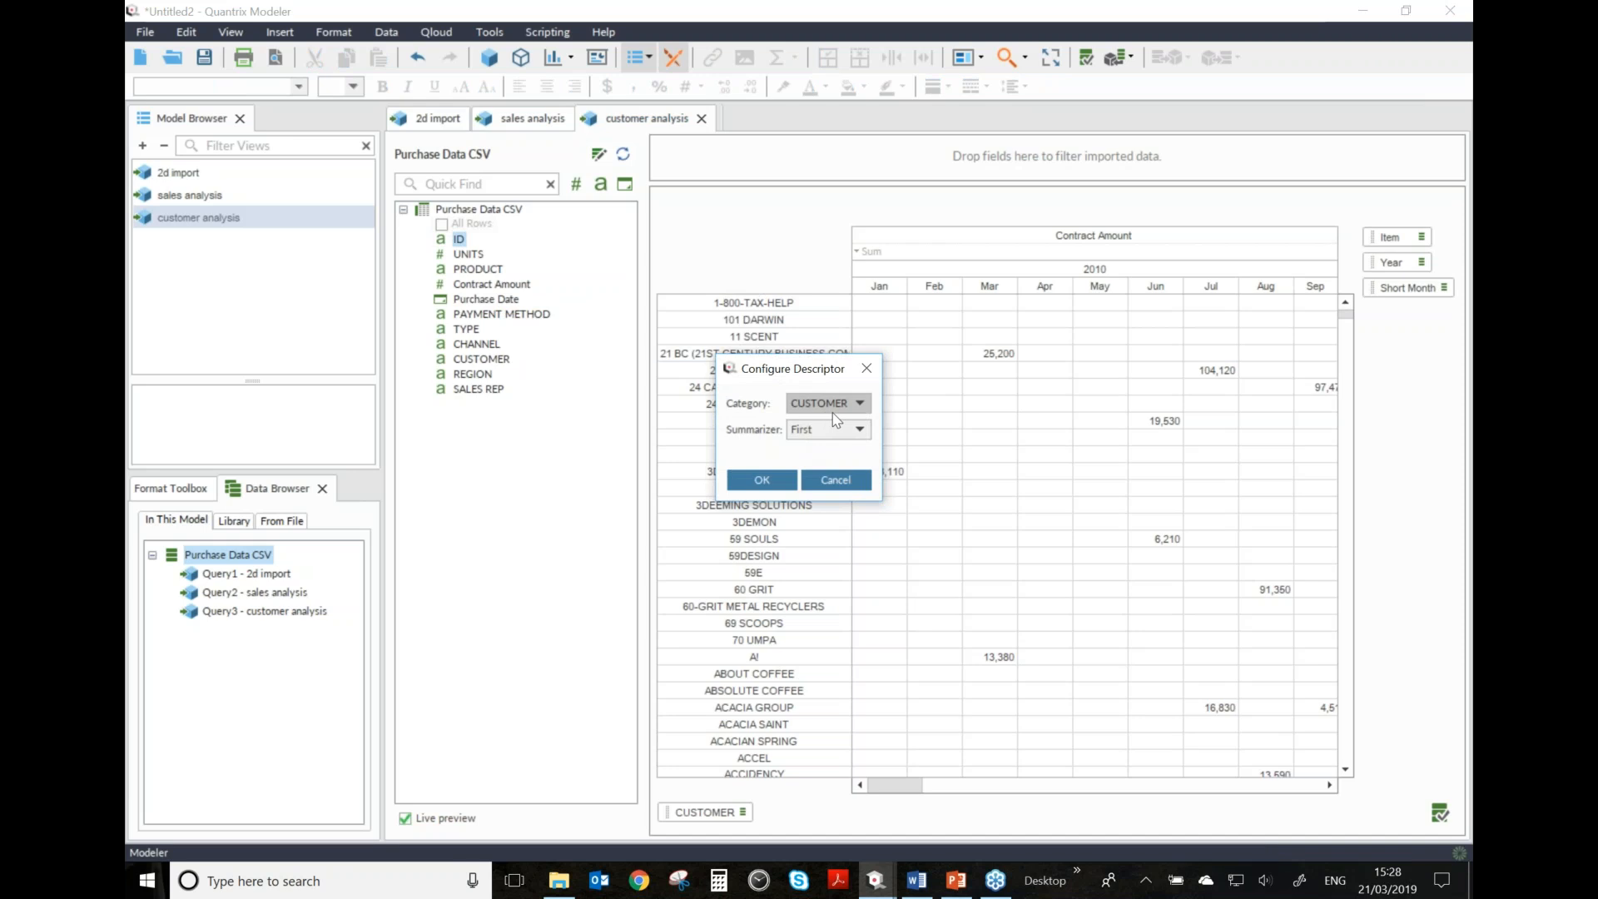
left_click(826, 427)
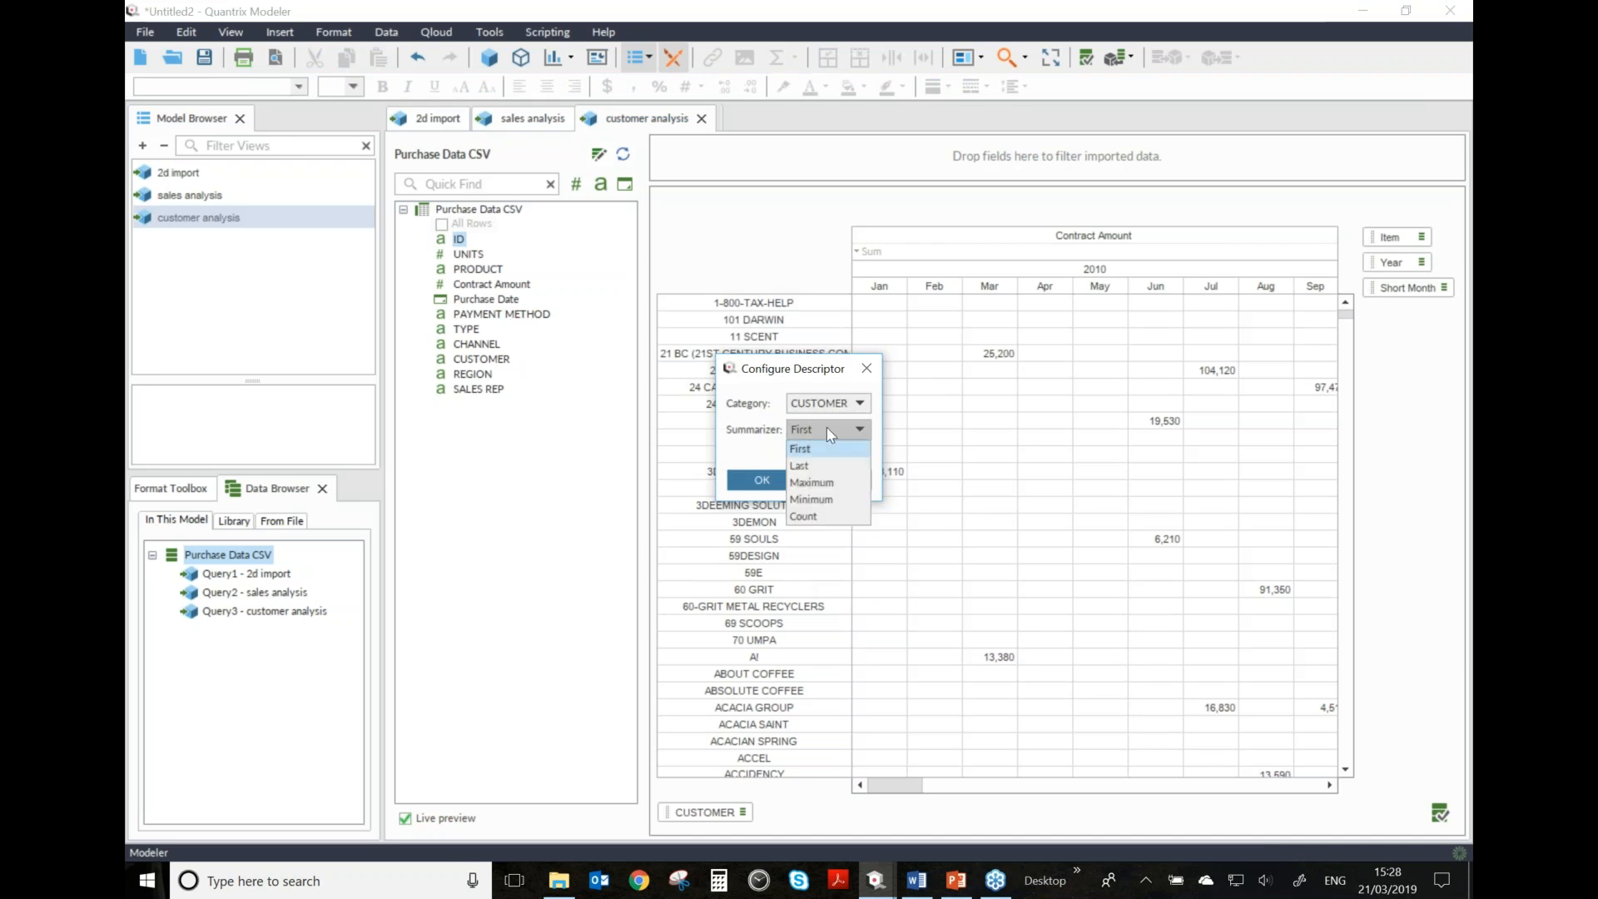
left_click(828, 509)
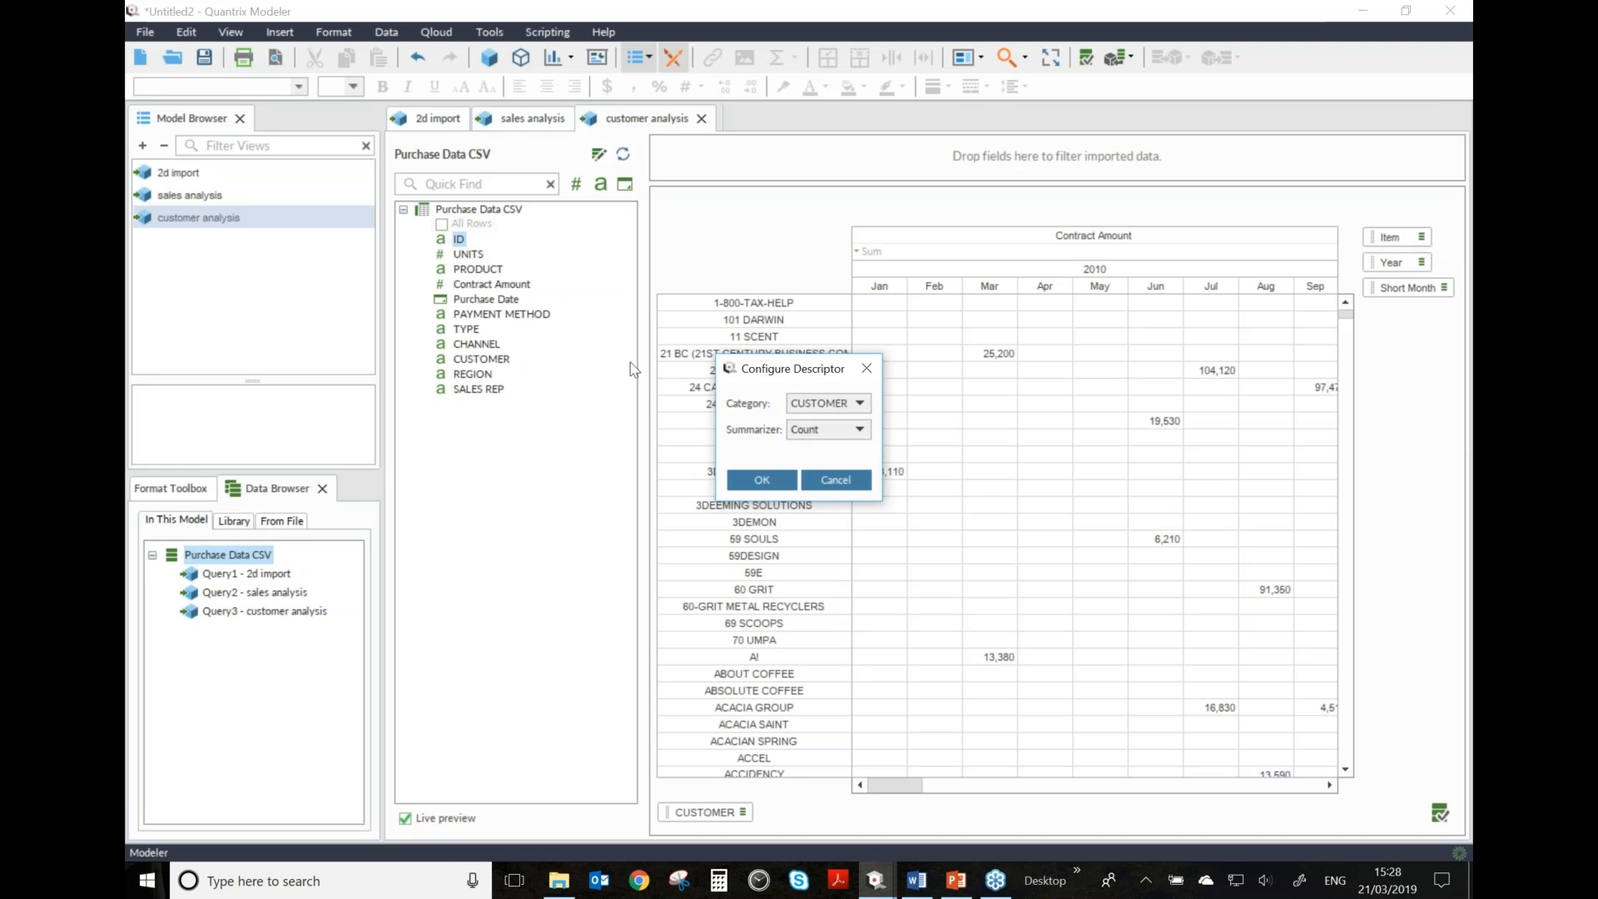
left_click(772, 486)
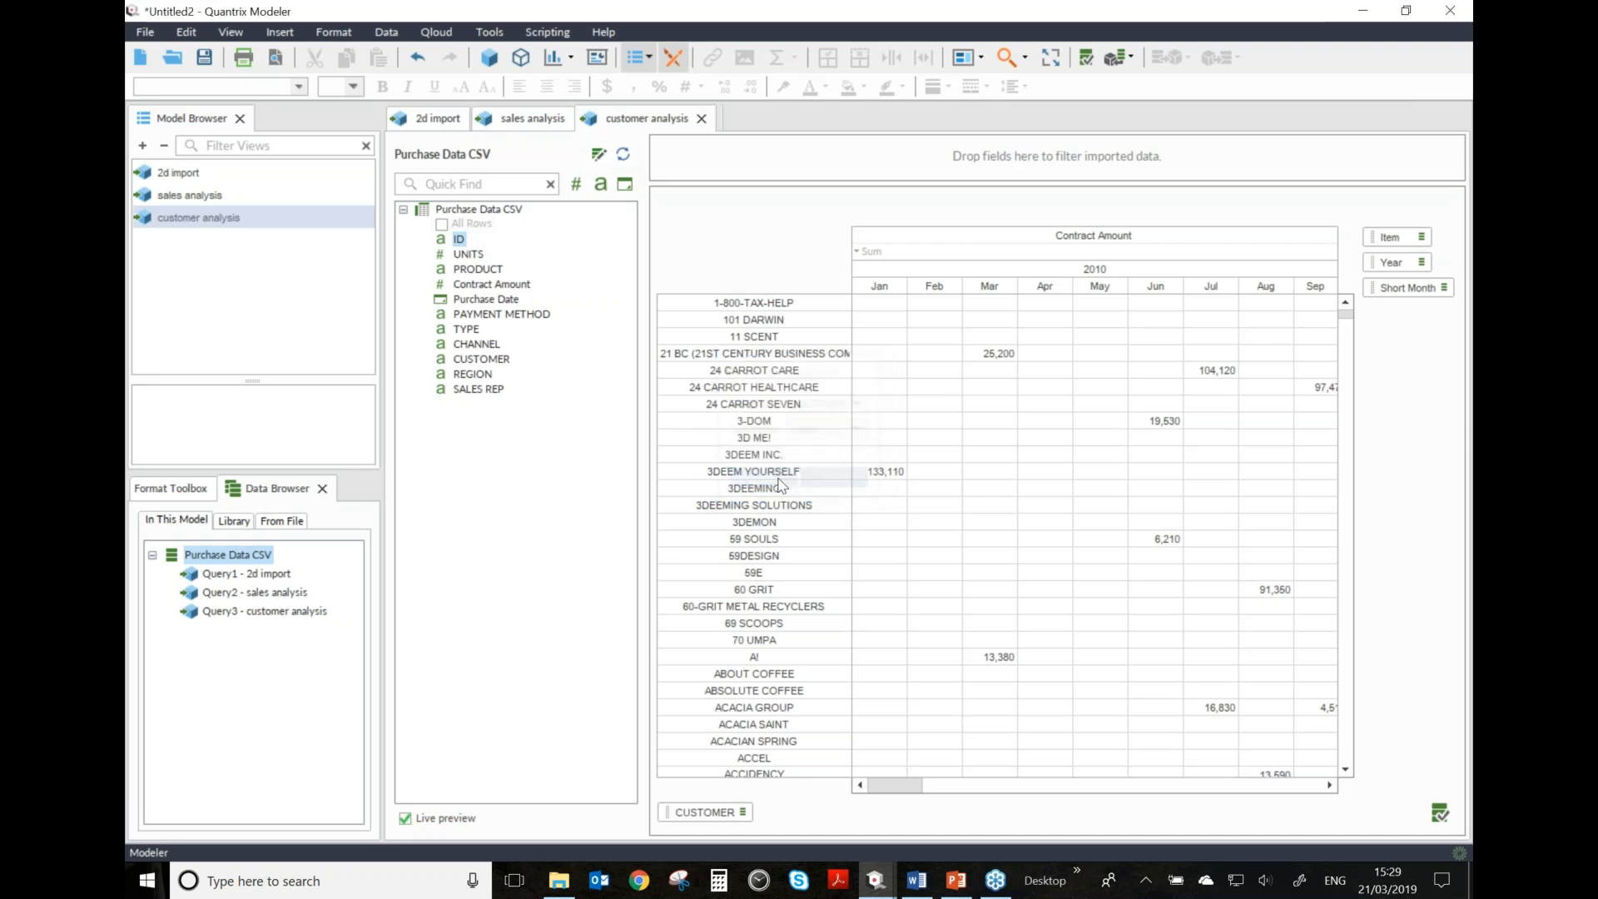
- Examine the ID counts beside the customer names in the customer analysis matrix
left_click_drag(891, 306, 906, 565)
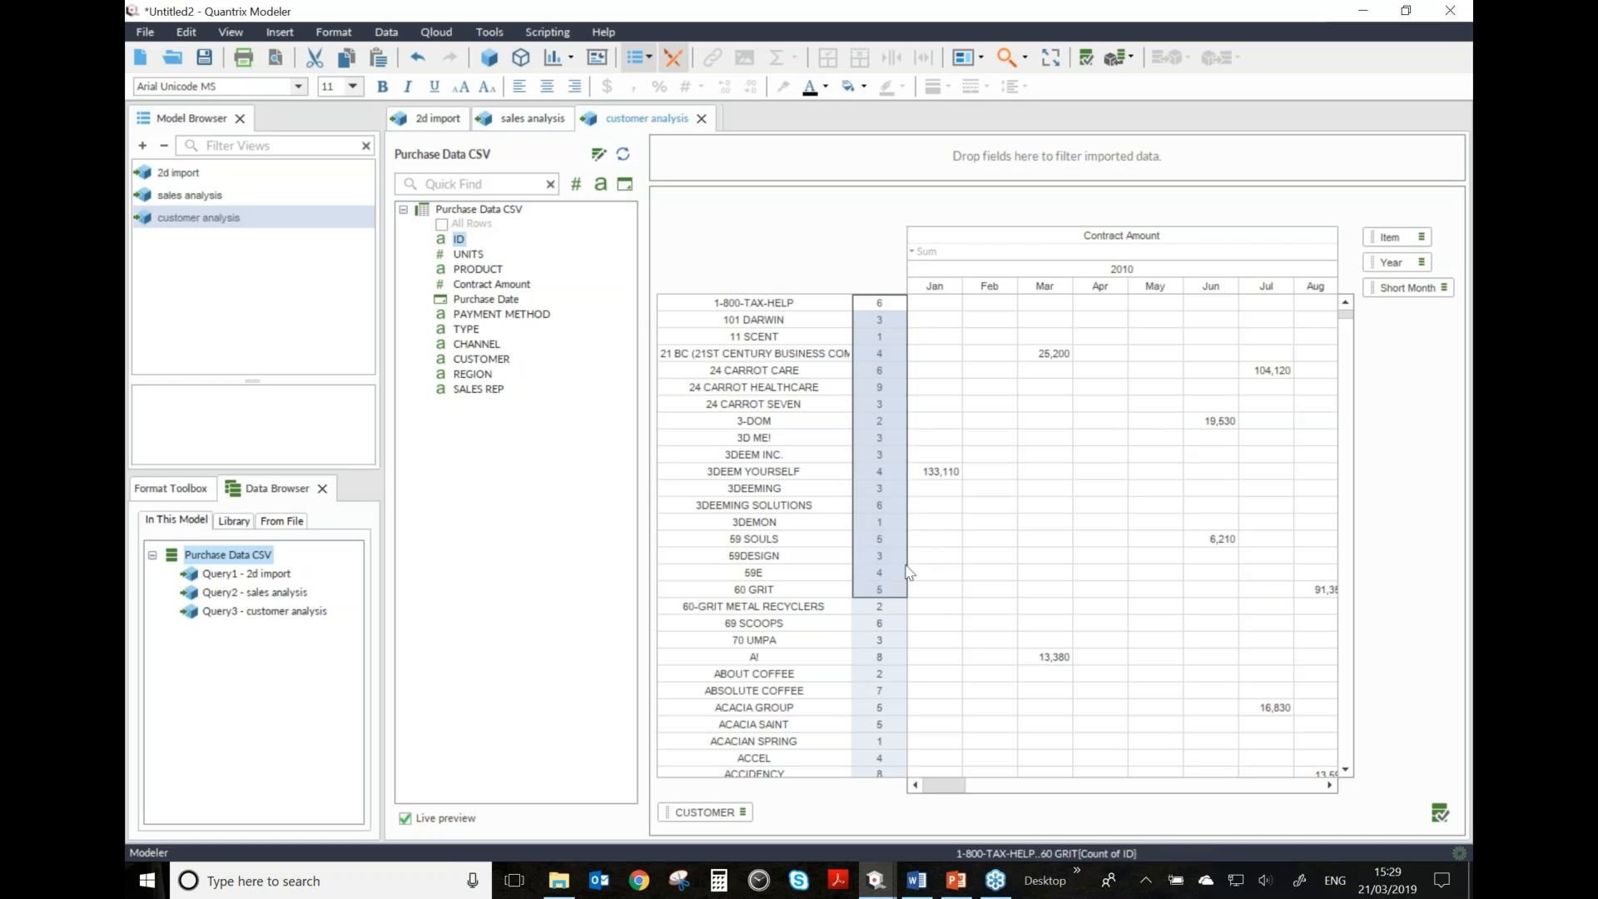
left_click(886, 386)
key("Down")
key("Down")
key("Down")
left_click(883, 456)
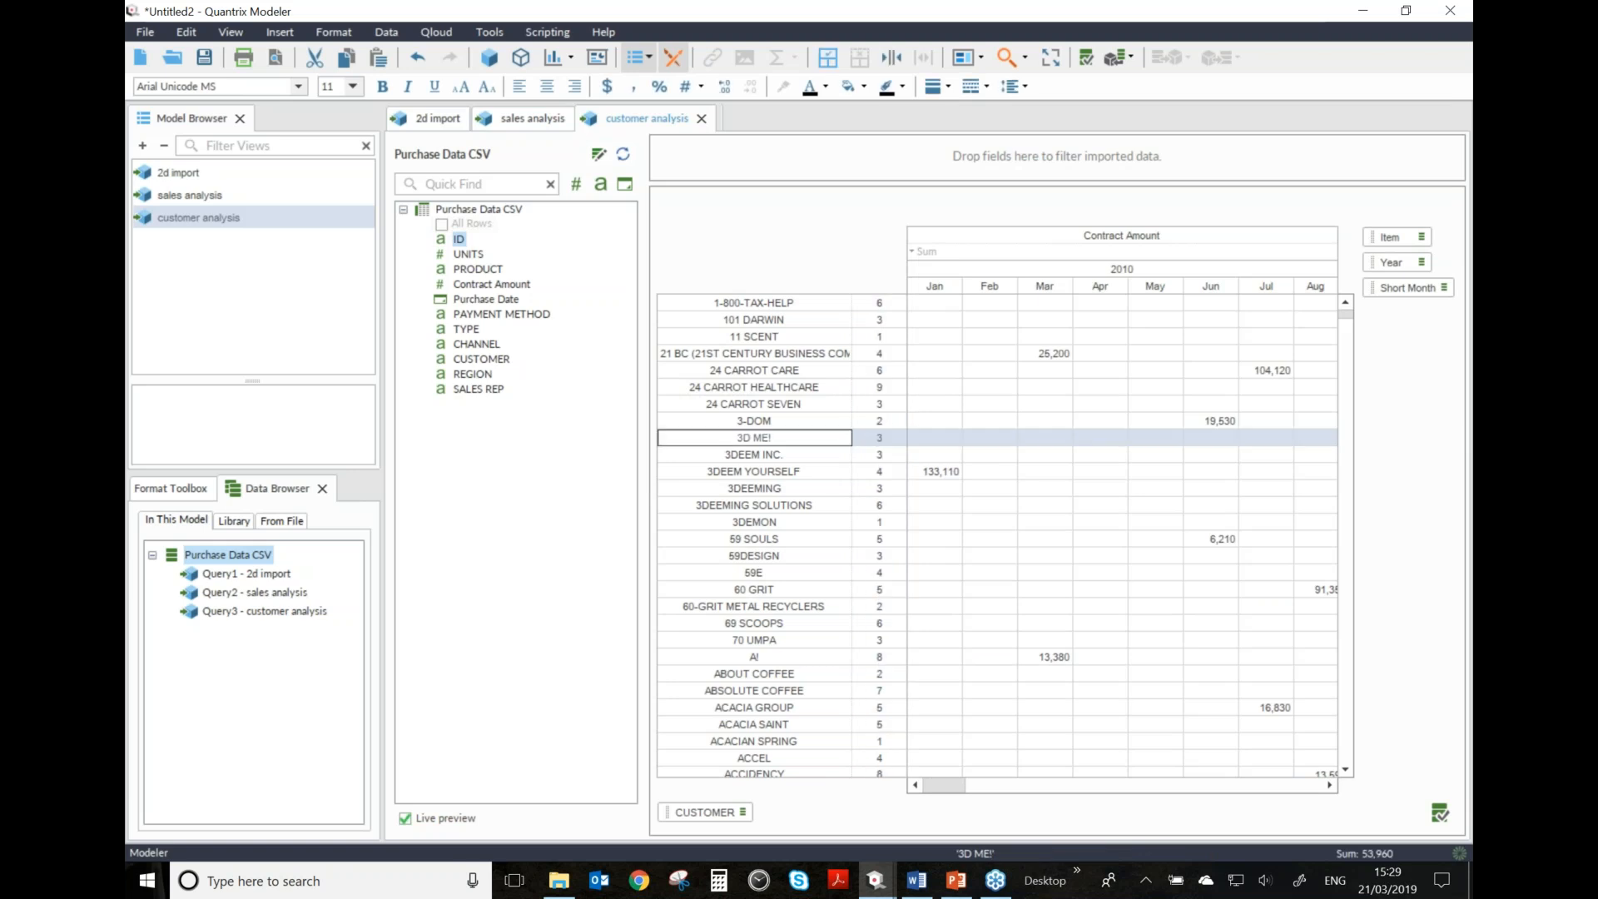
left_click(886, 456)
left_click(896, 489)
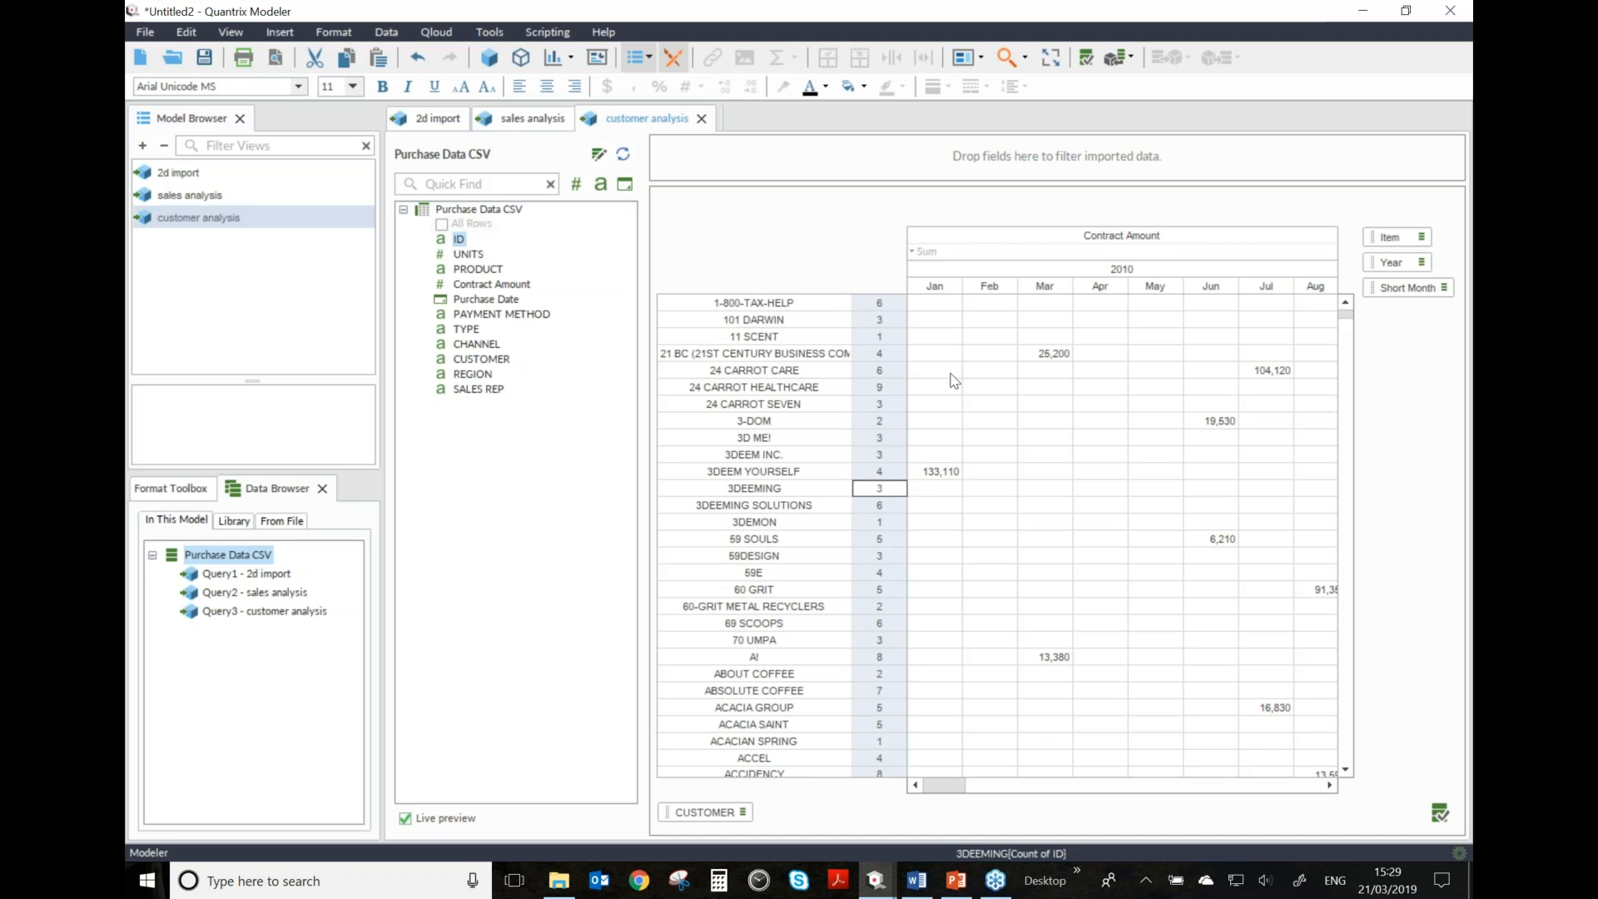
left_click_drag(880, 337, 891, 450)
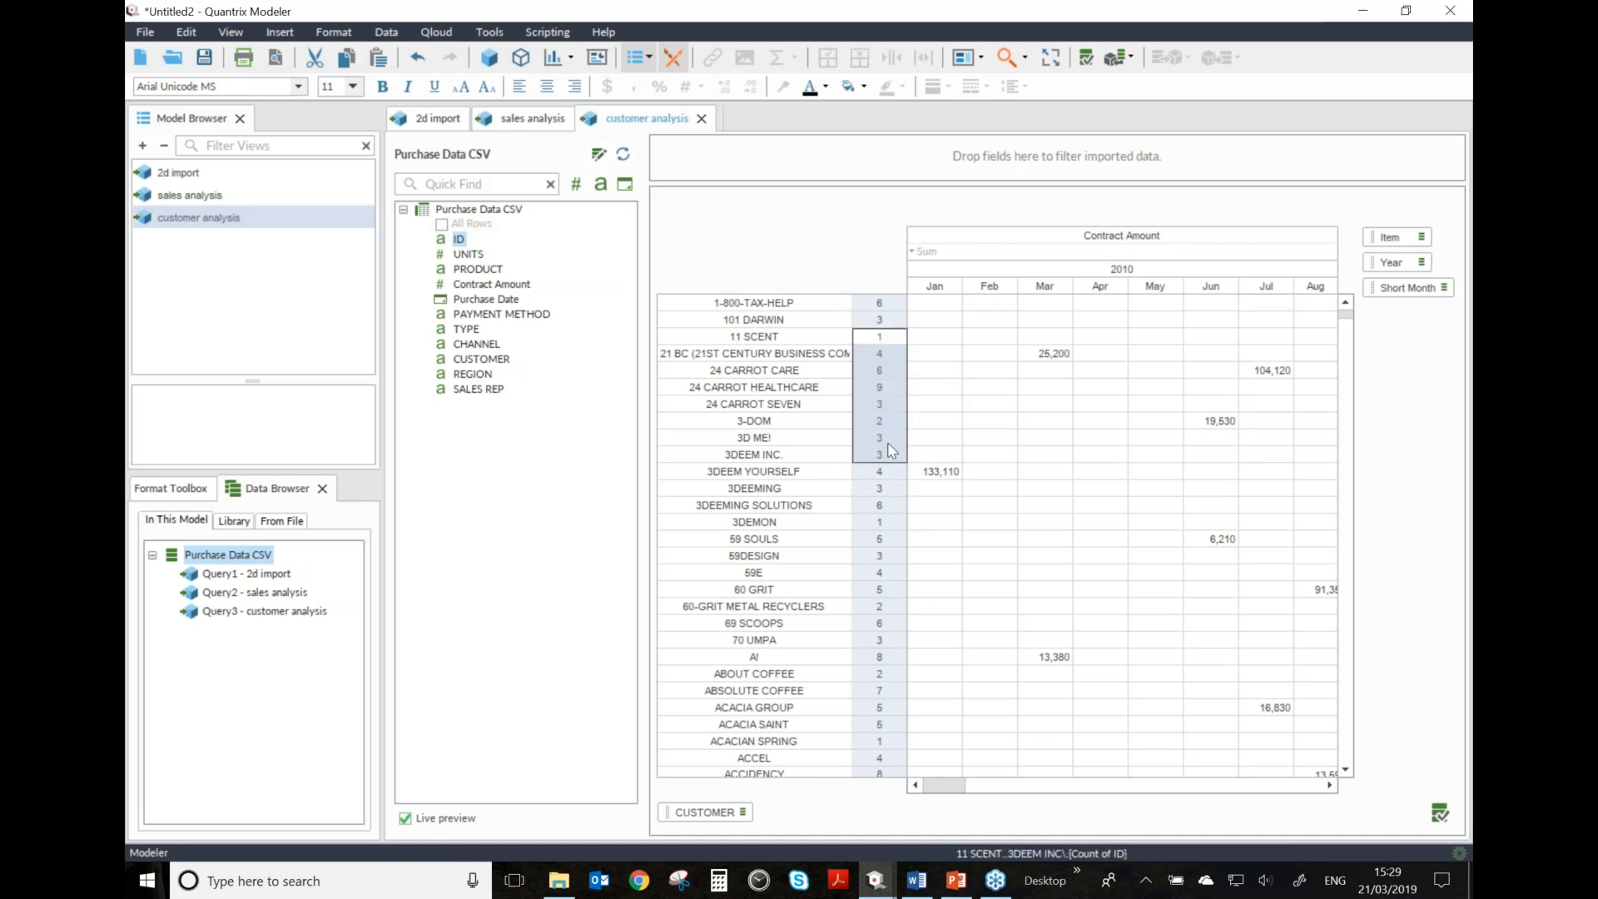
left_click(957, 438)
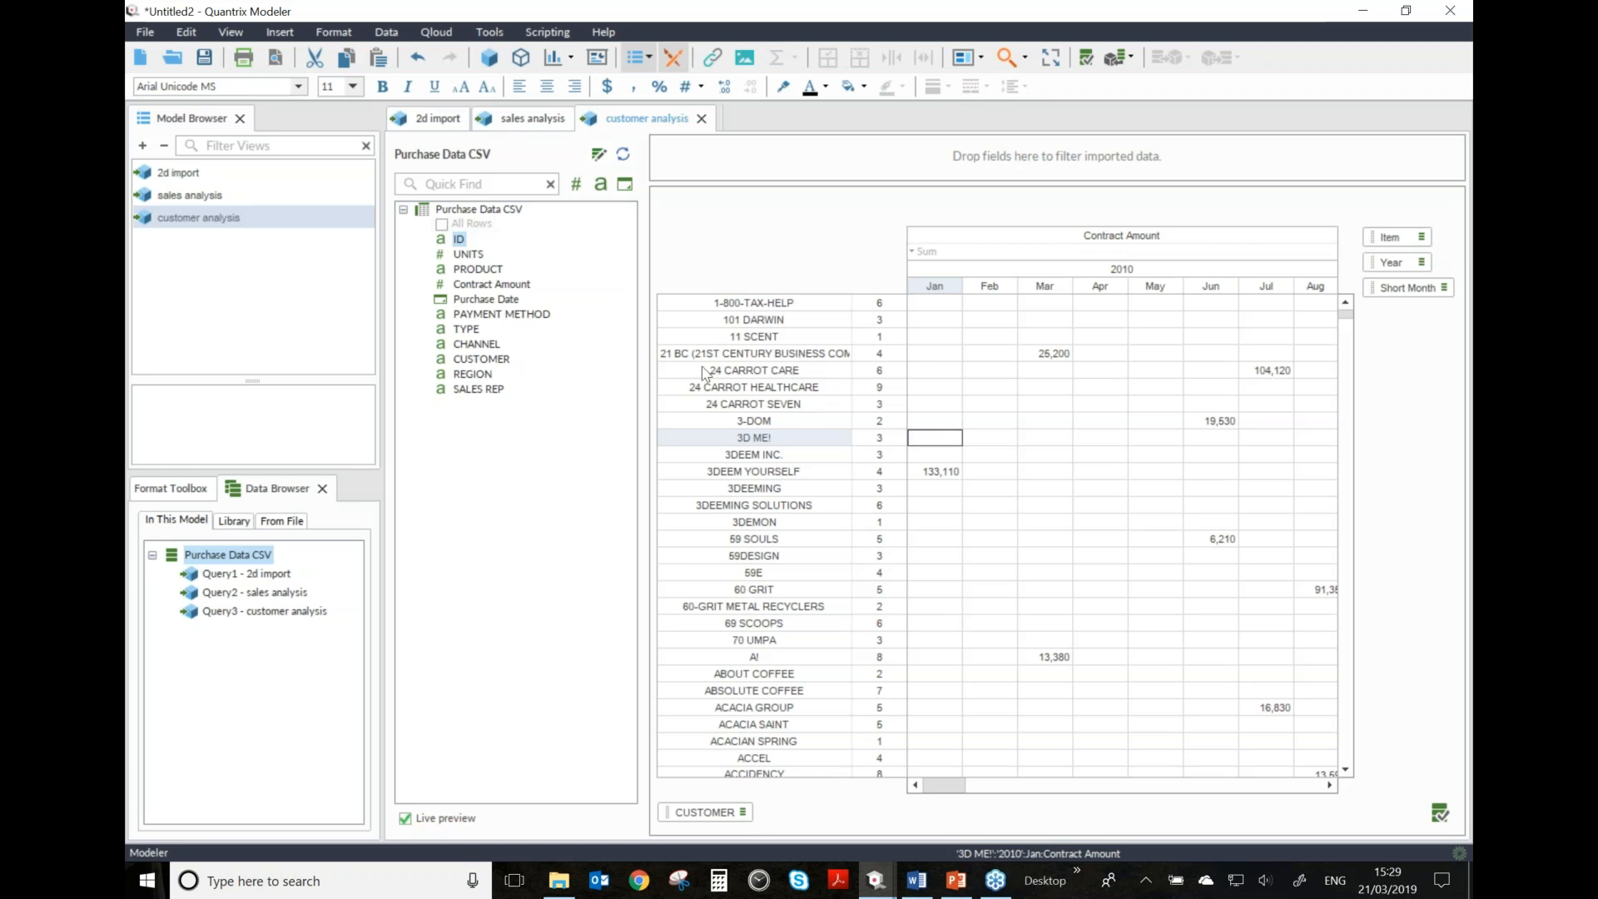
- Make the SALES REP field an item descriptor of the CUSTOMER category, using the Last summarizer
left_click(483, 391)
right_click(489, 398)
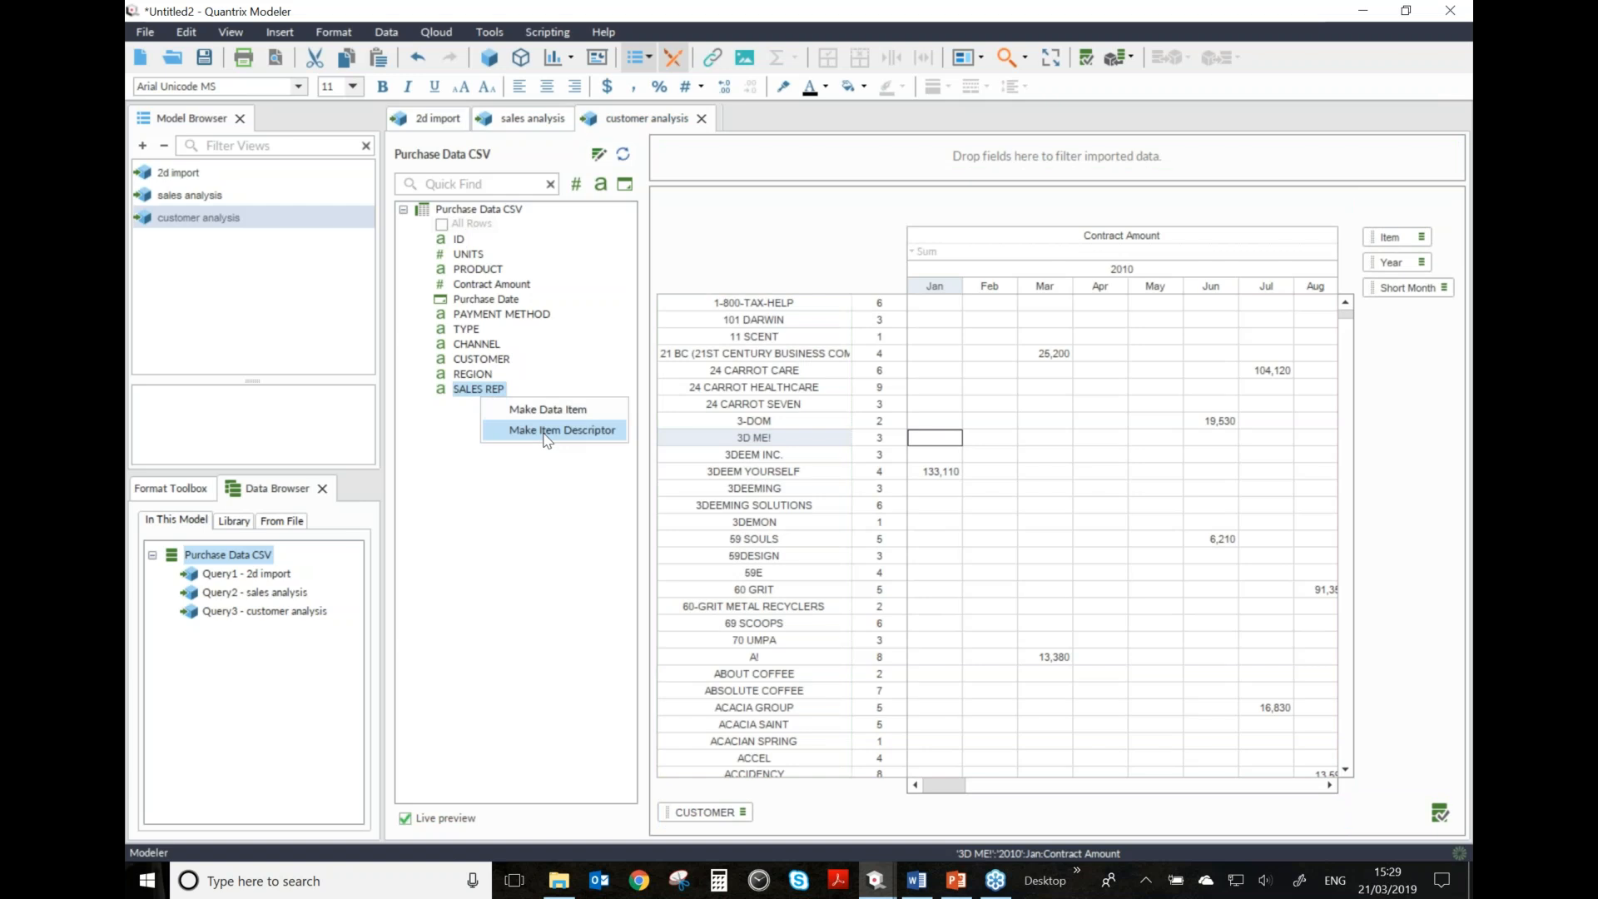
left_click(546, 435)
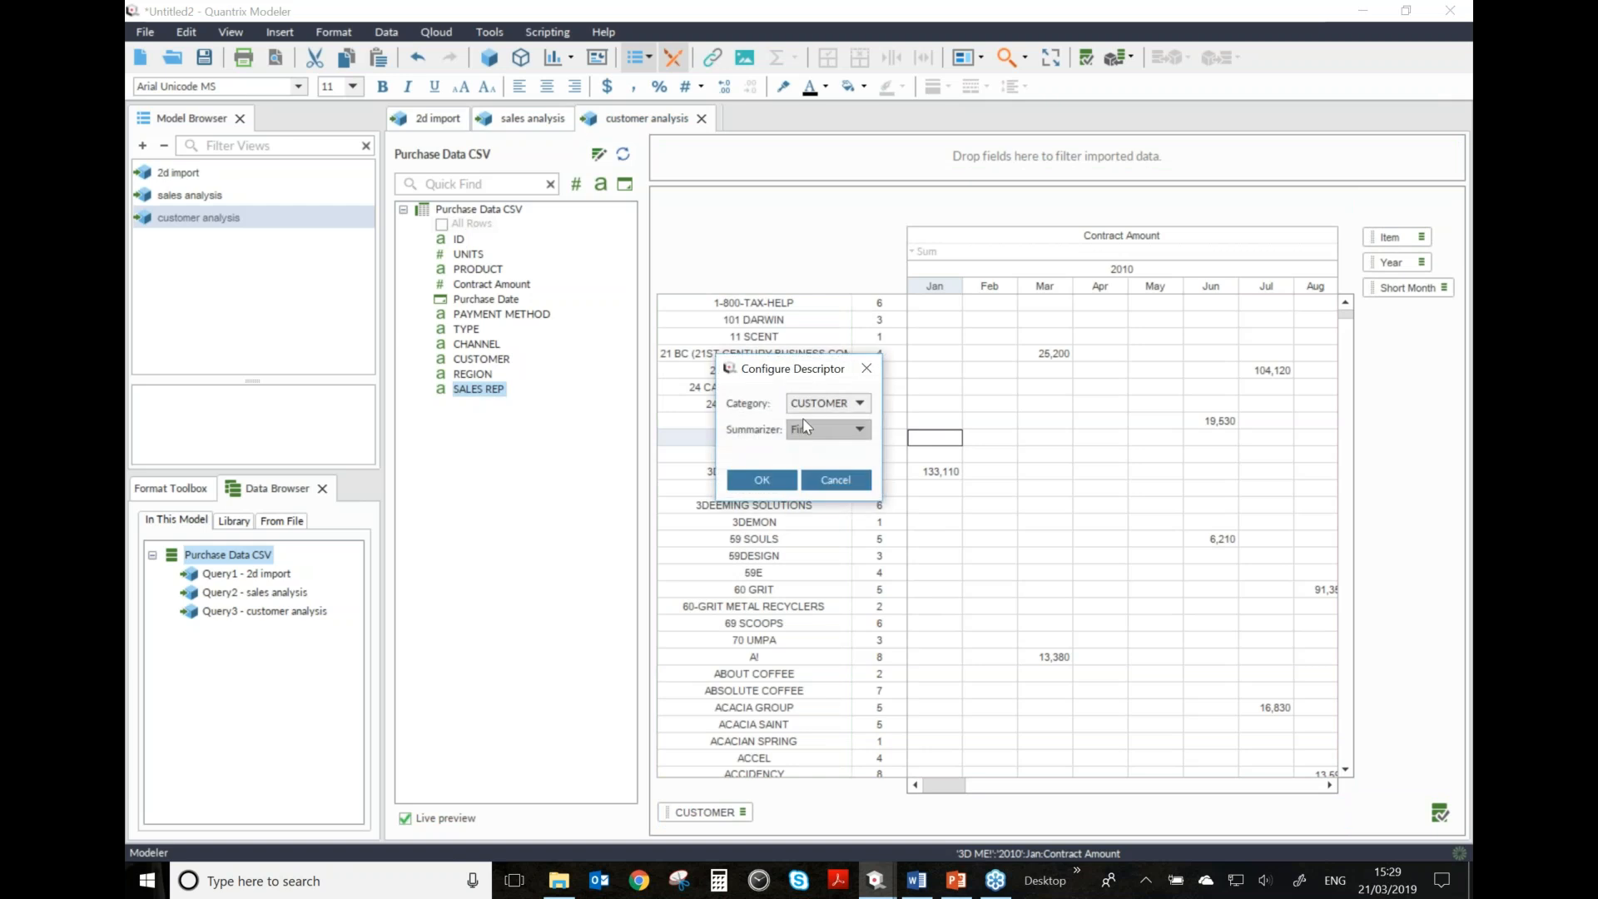
left_click(843, 406)
left_click(845, 424)
left_click(821, 430)
left_click(800, 465)
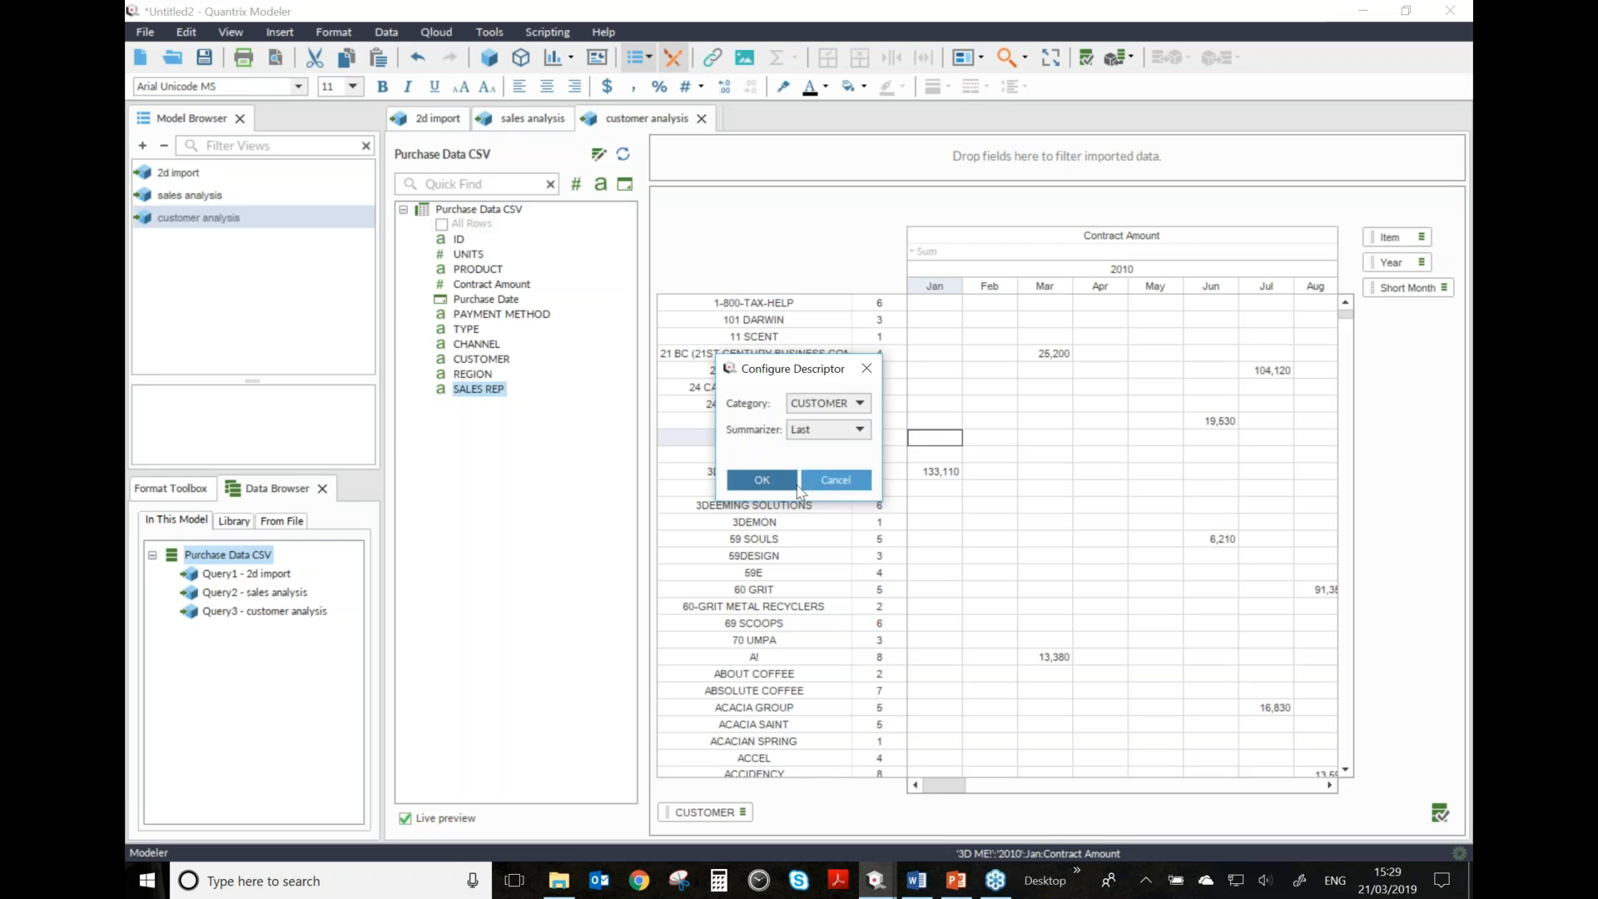
left_click(762, 480)
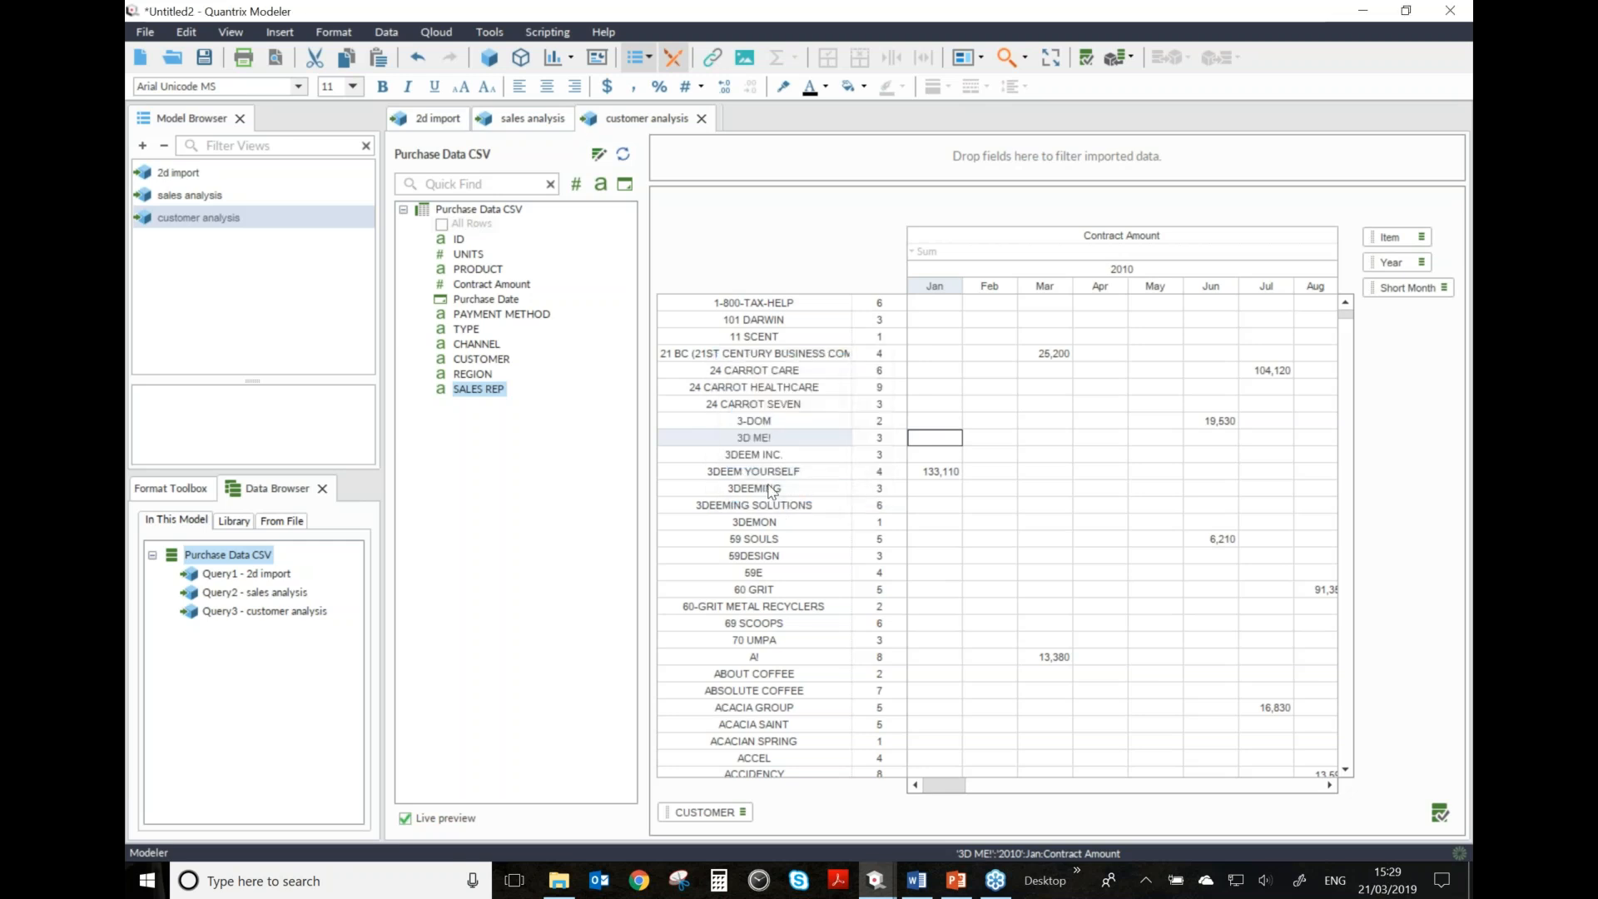
- Look through the customer rows with their sales reps and exit the data import configuration of the customer analysis matrix
left_click(968, 423)
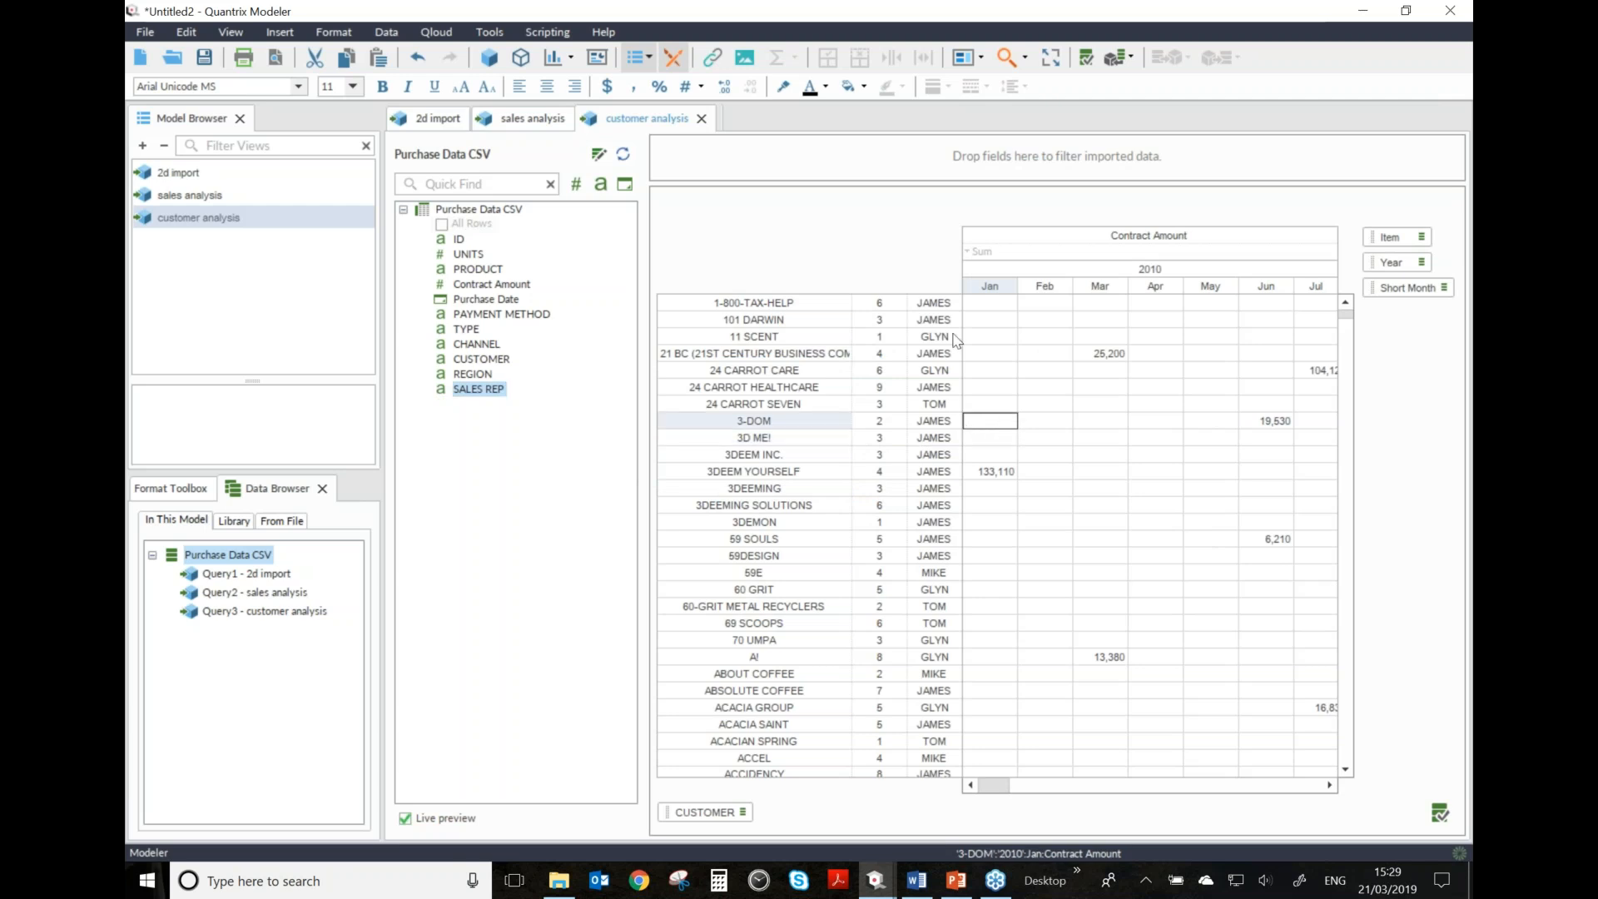
scroll(956, 364, "down", 11)
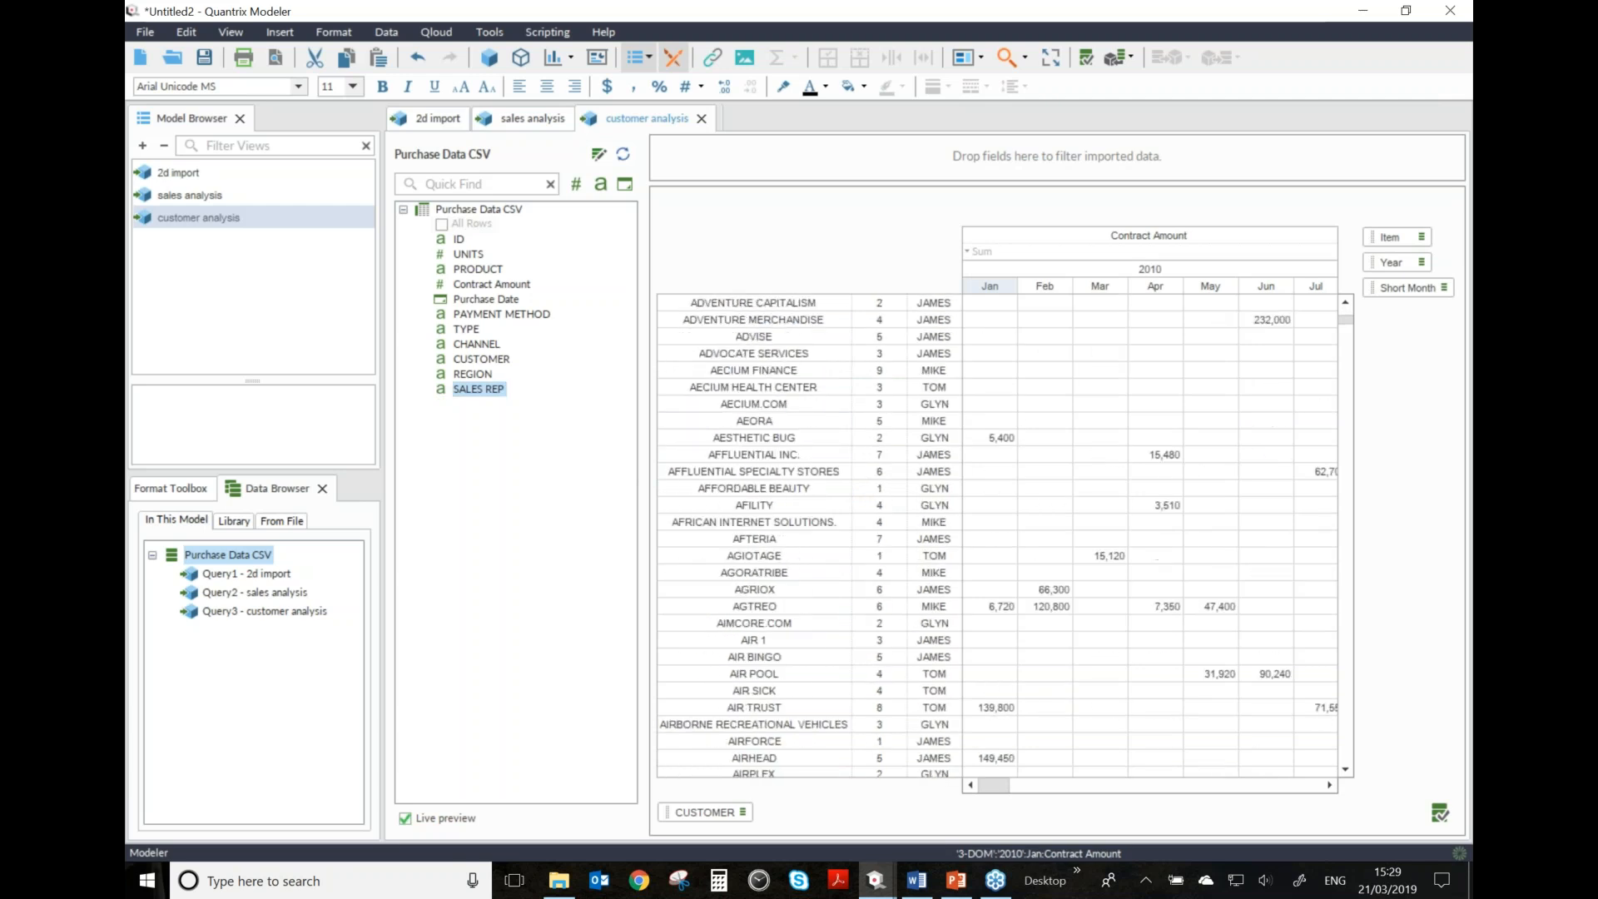
scroll(956, 364, "up", 11)
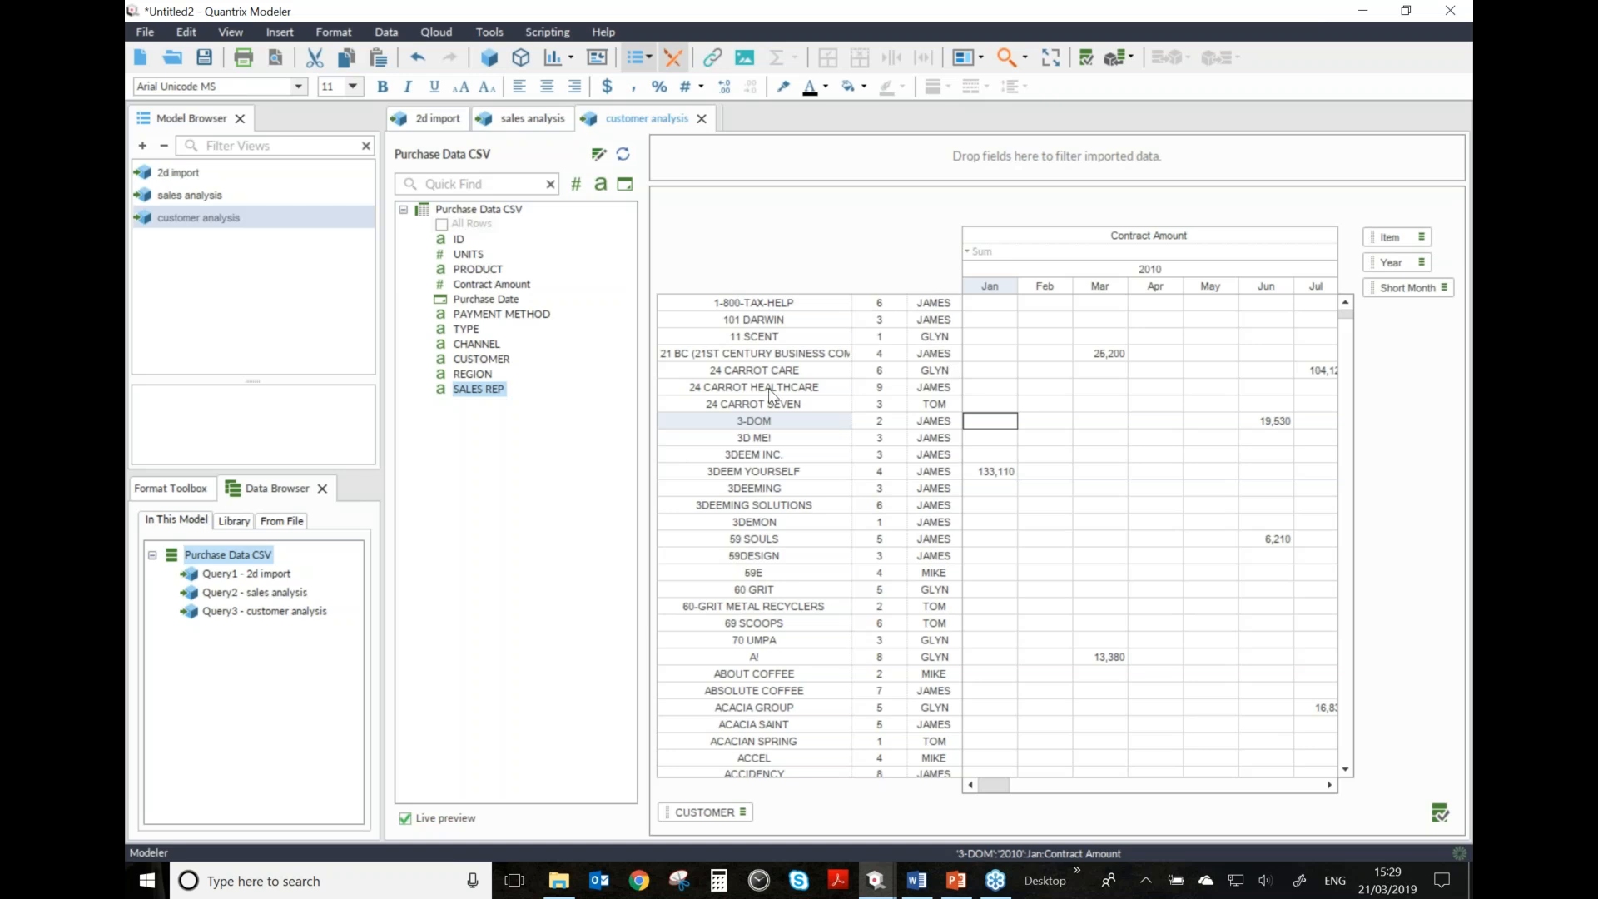
left_click(1441, 817)
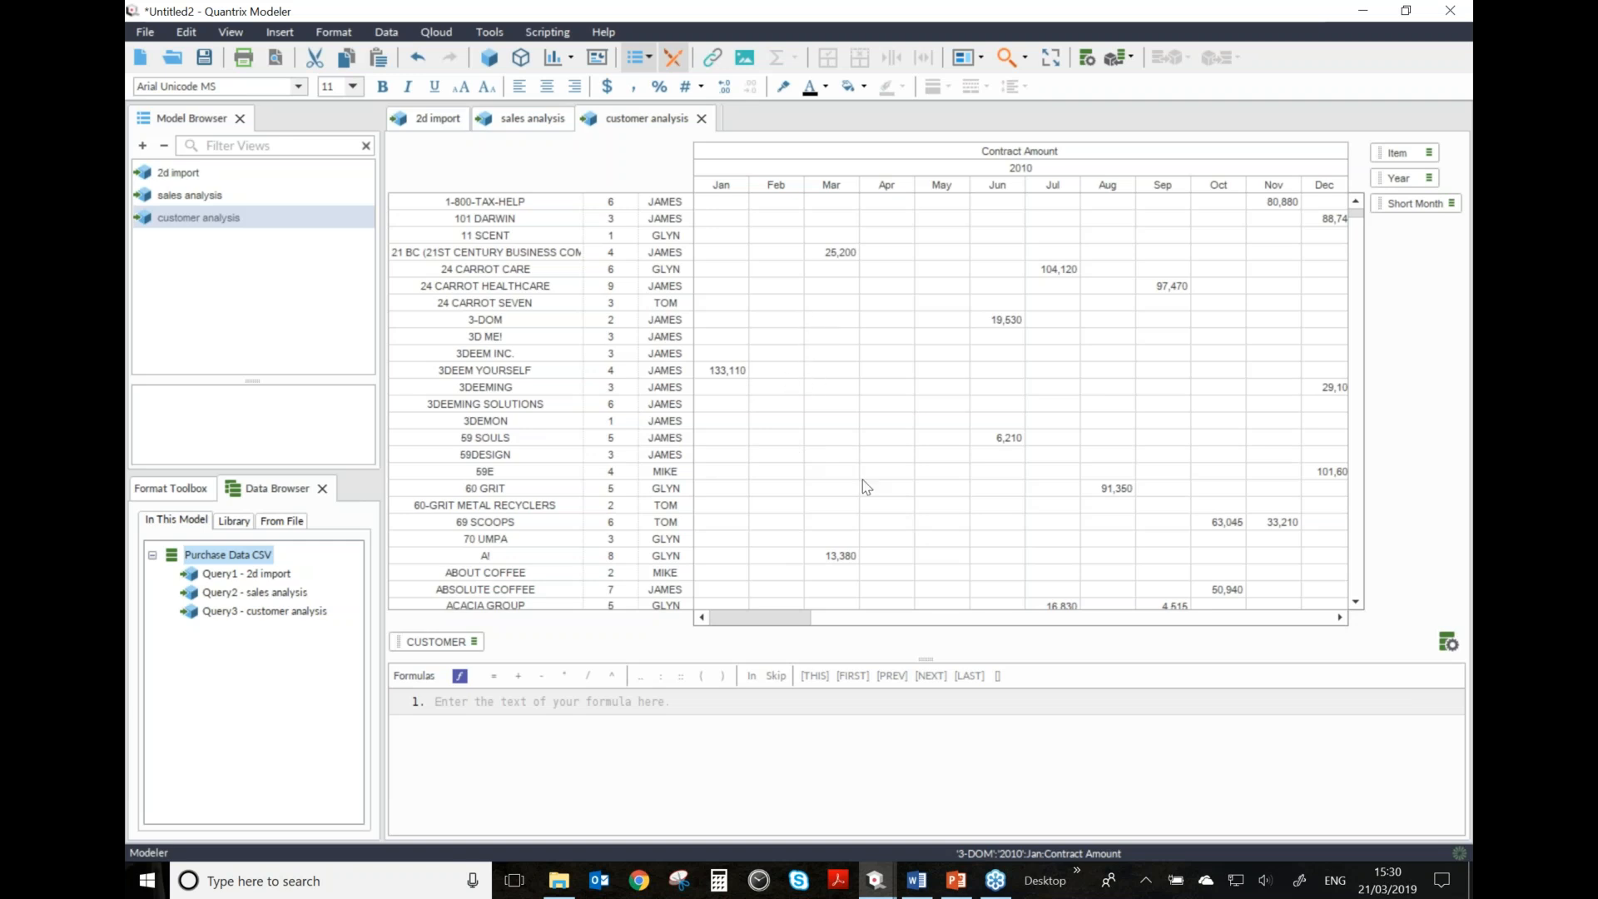
- Switch to the Expression Filter.model window and collapse the formula area below the Sales Query matrix
left_click(881, 884)
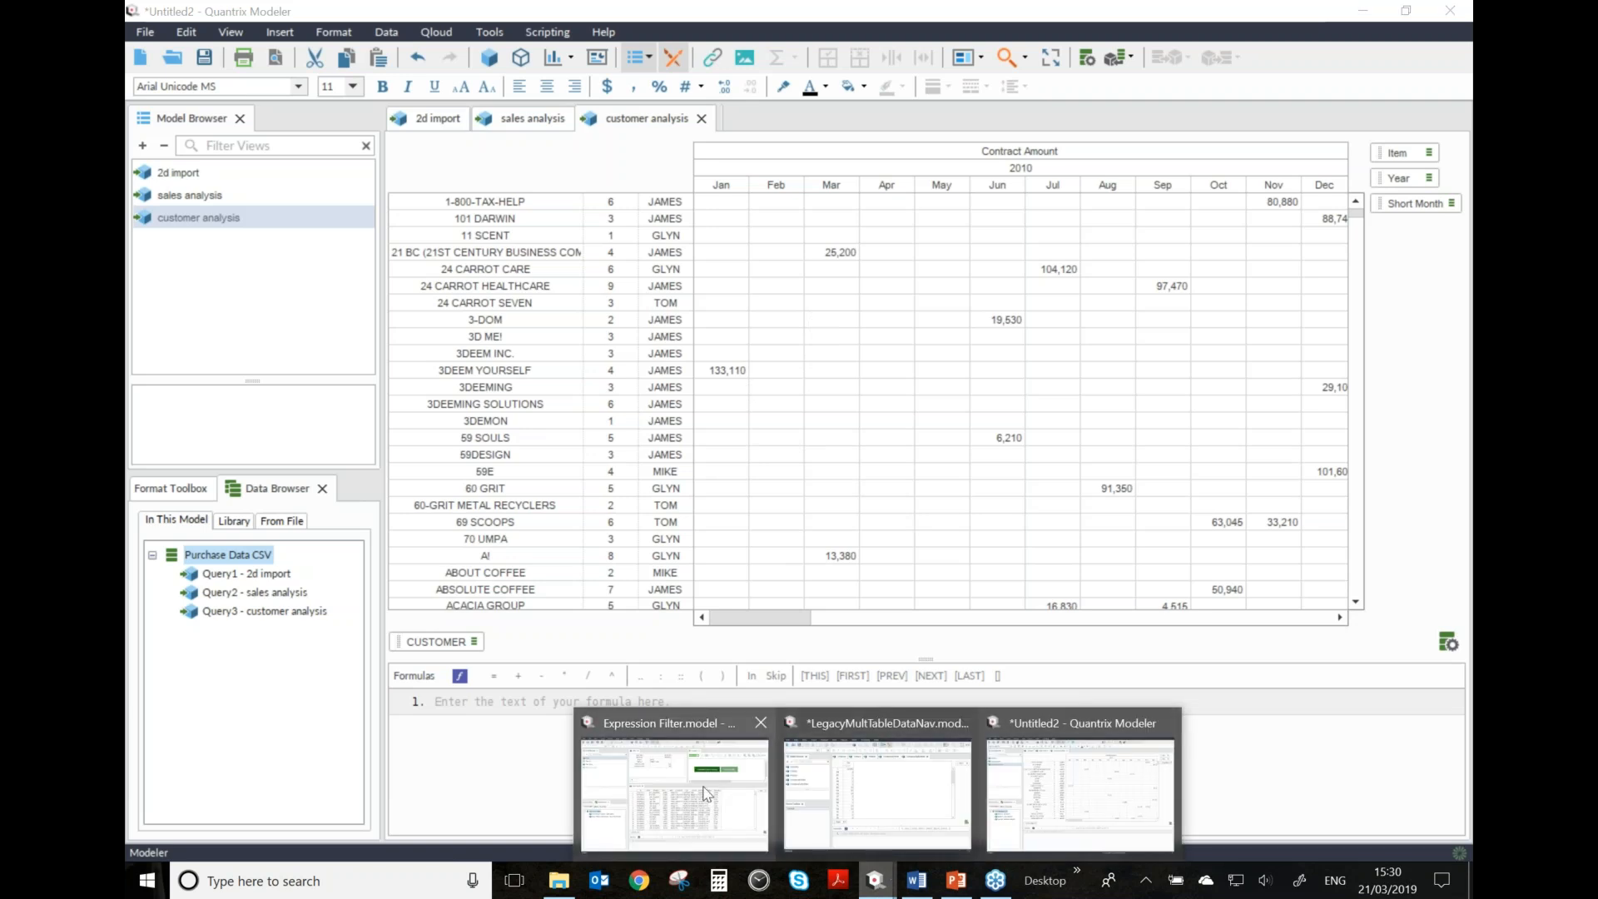
left_click(706, 794)
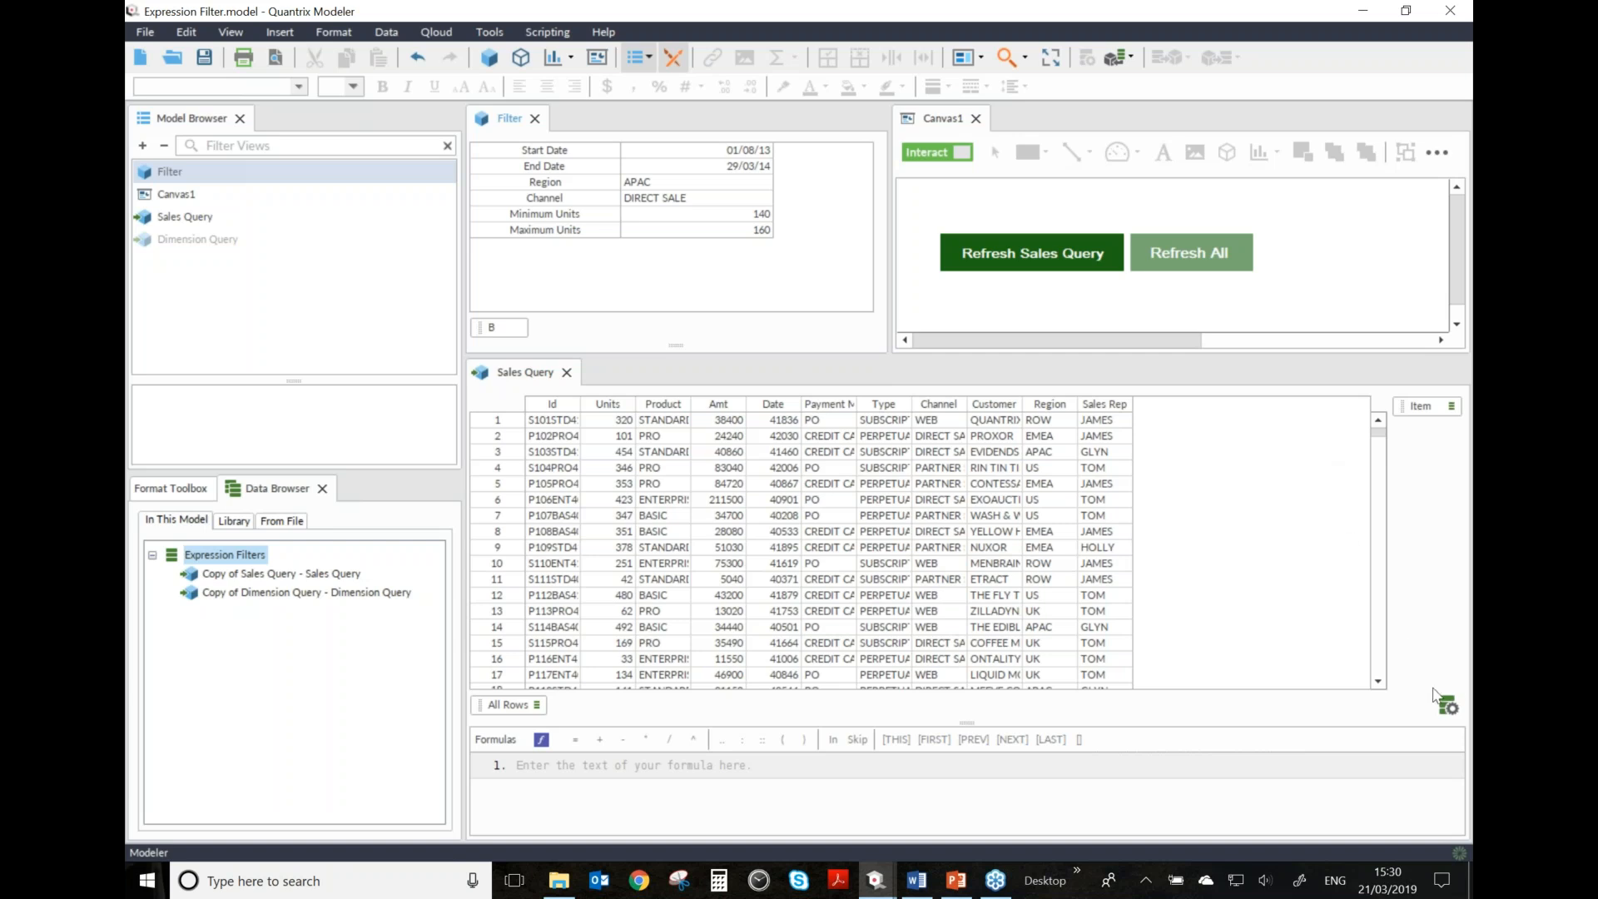
left_click(968, 725)
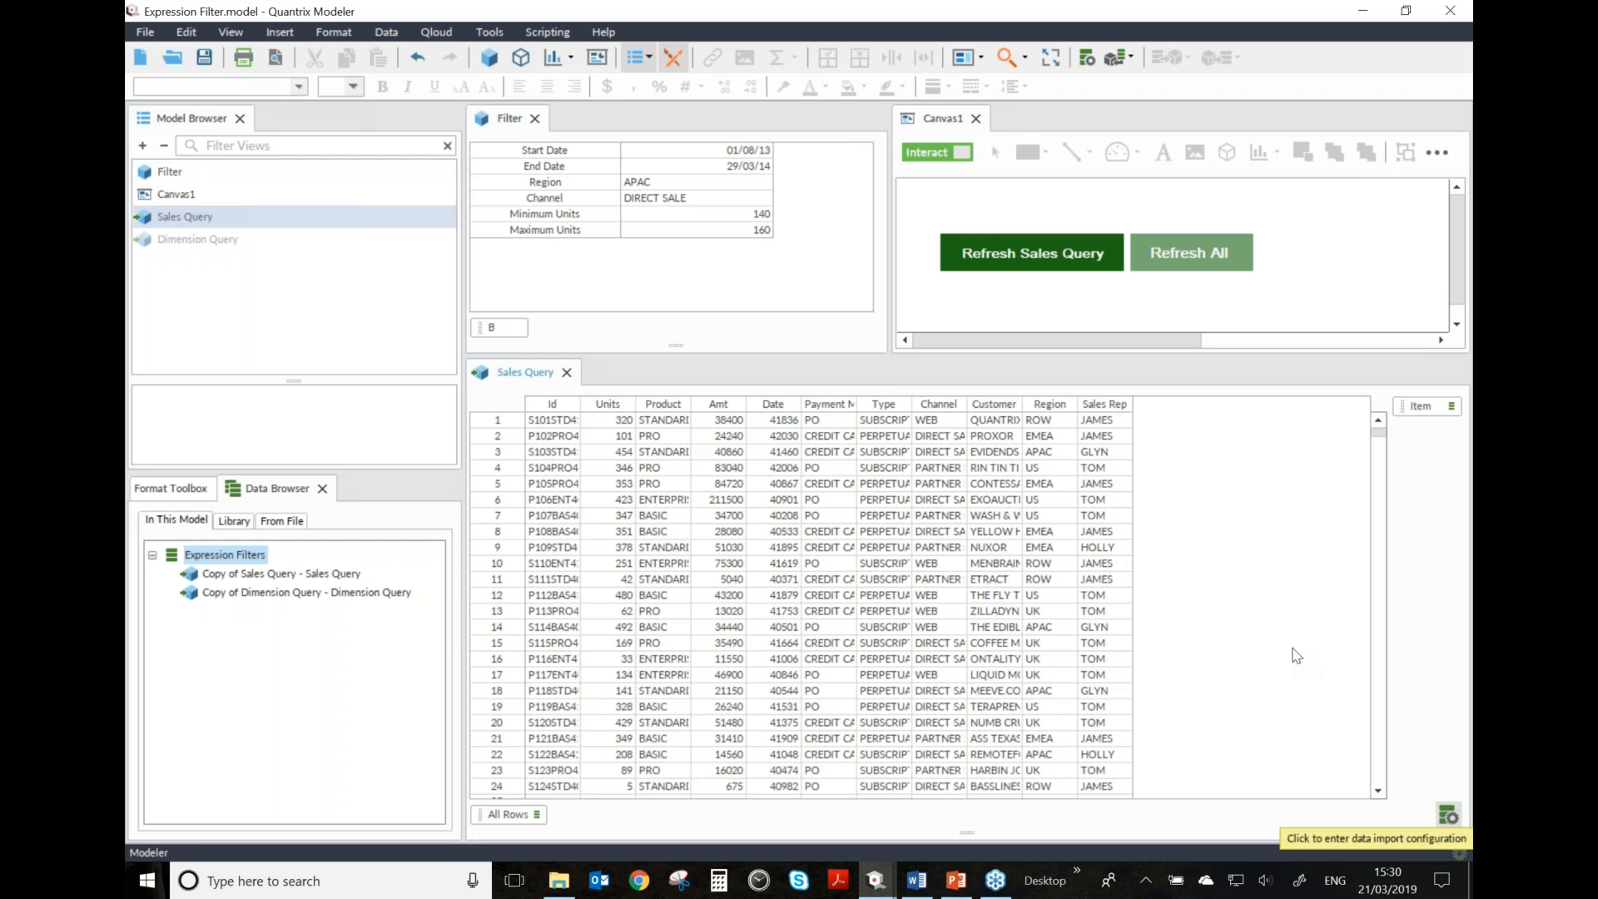
- Review the filter criteria in the Filter matrix, from Start Date and End Date to Region, Channel and unit limits
left_click(578, 170)
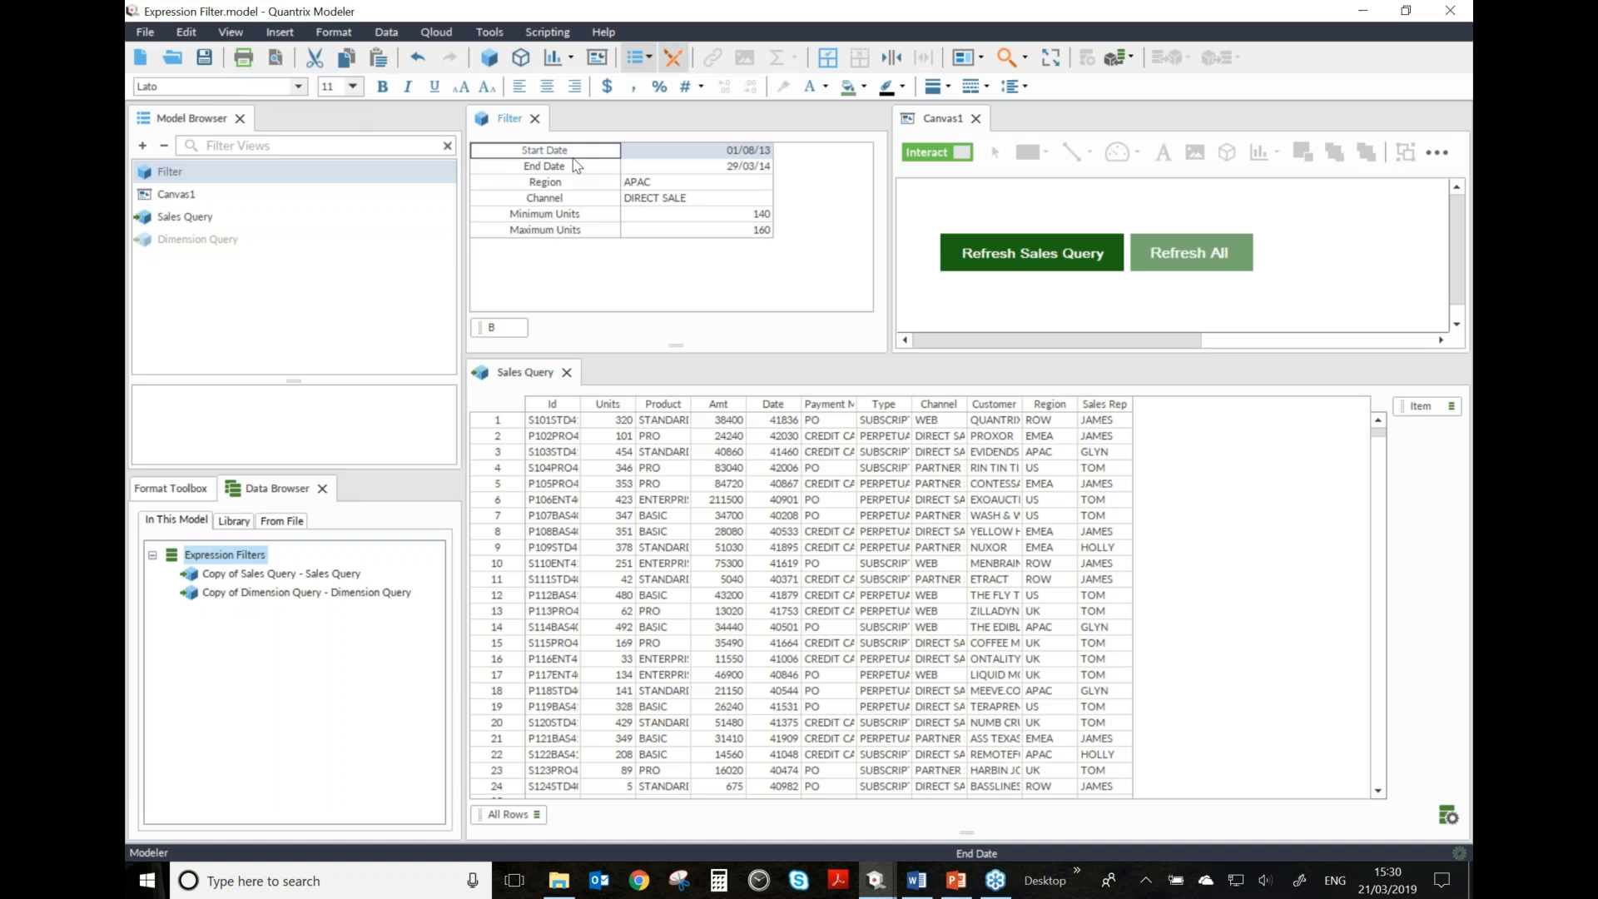
key("ctrl+a")
left_click_drag(669, 151, 722, 230)
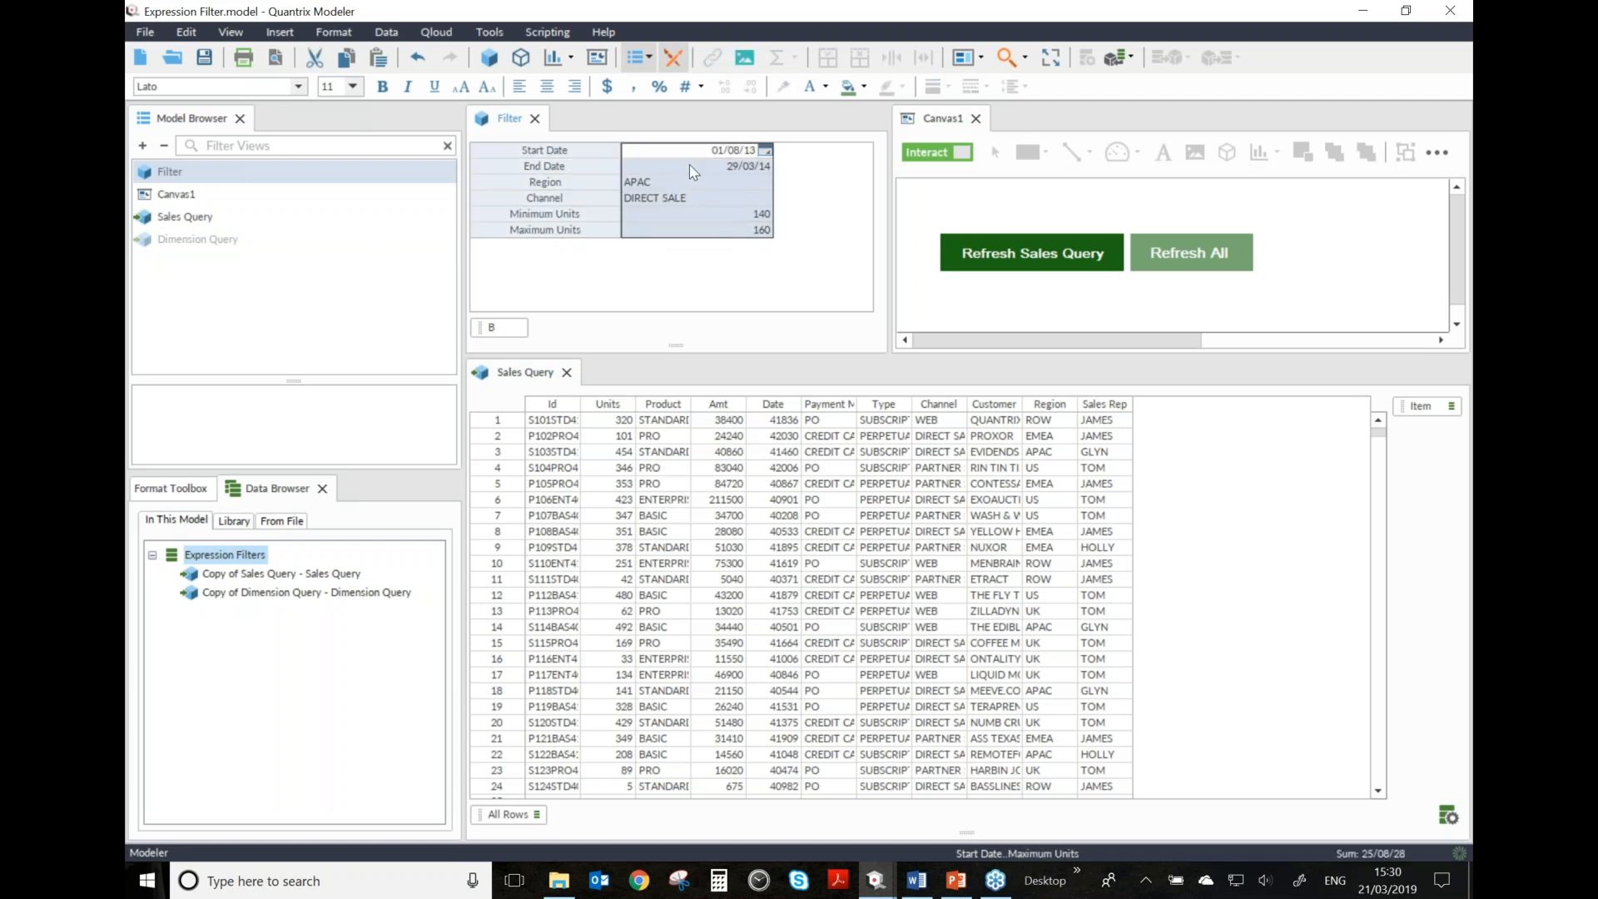
left_click(687, 167)
left_click(687, 197)
left_click(686, 215)
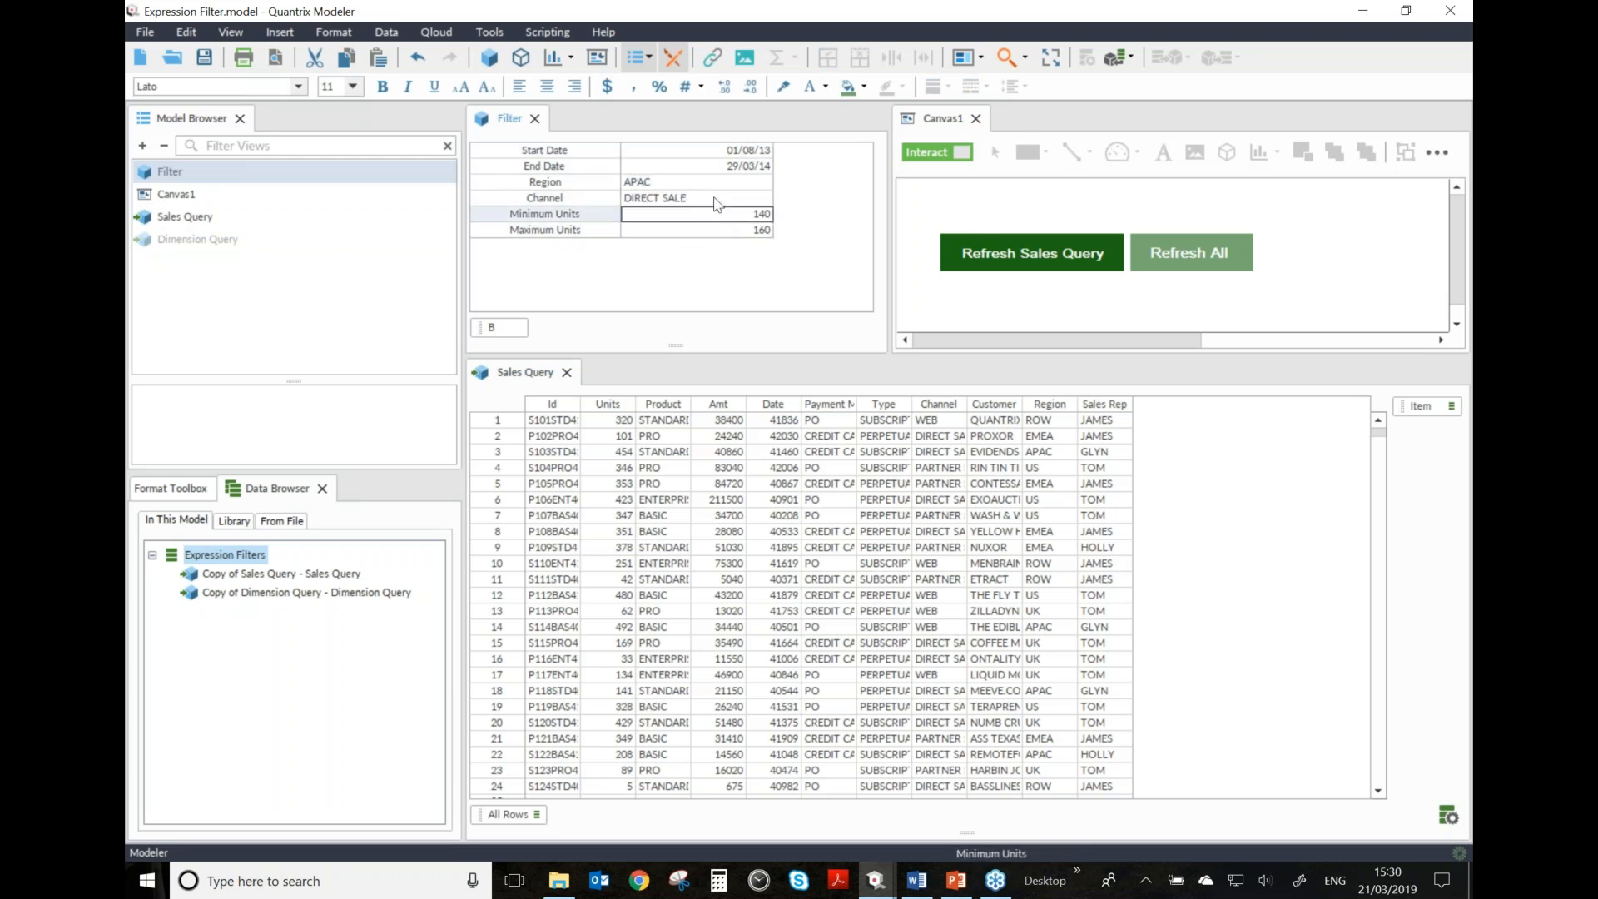
left_click(826, 206)
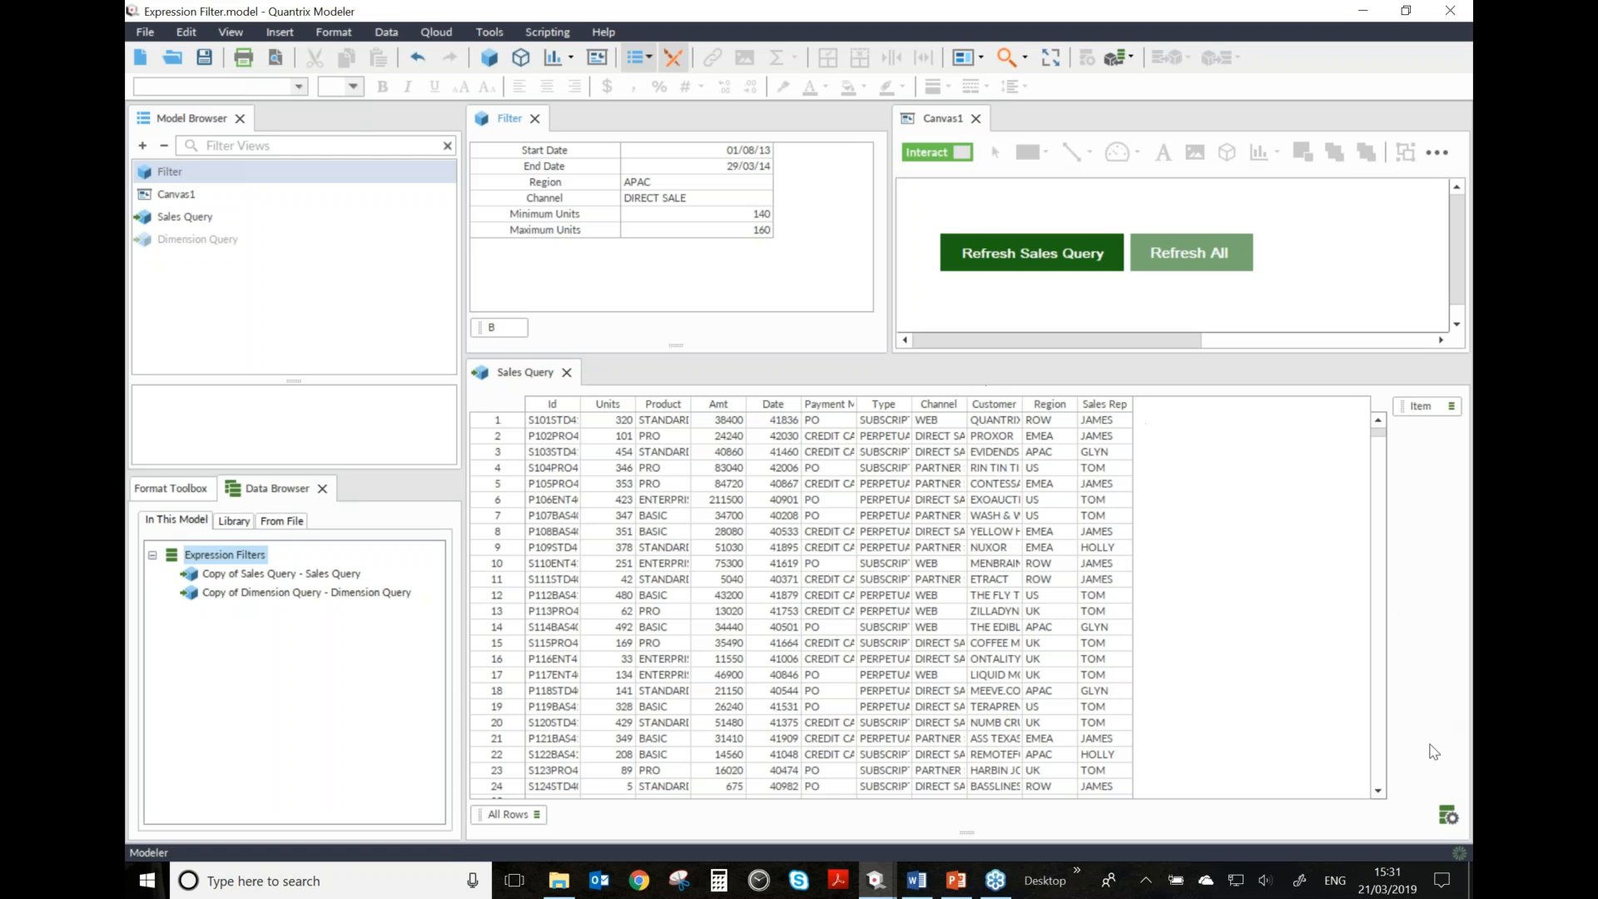
- Open the Sales Query import filters and add a filter on the Date field with the Between condition
left_click(1448, 815)
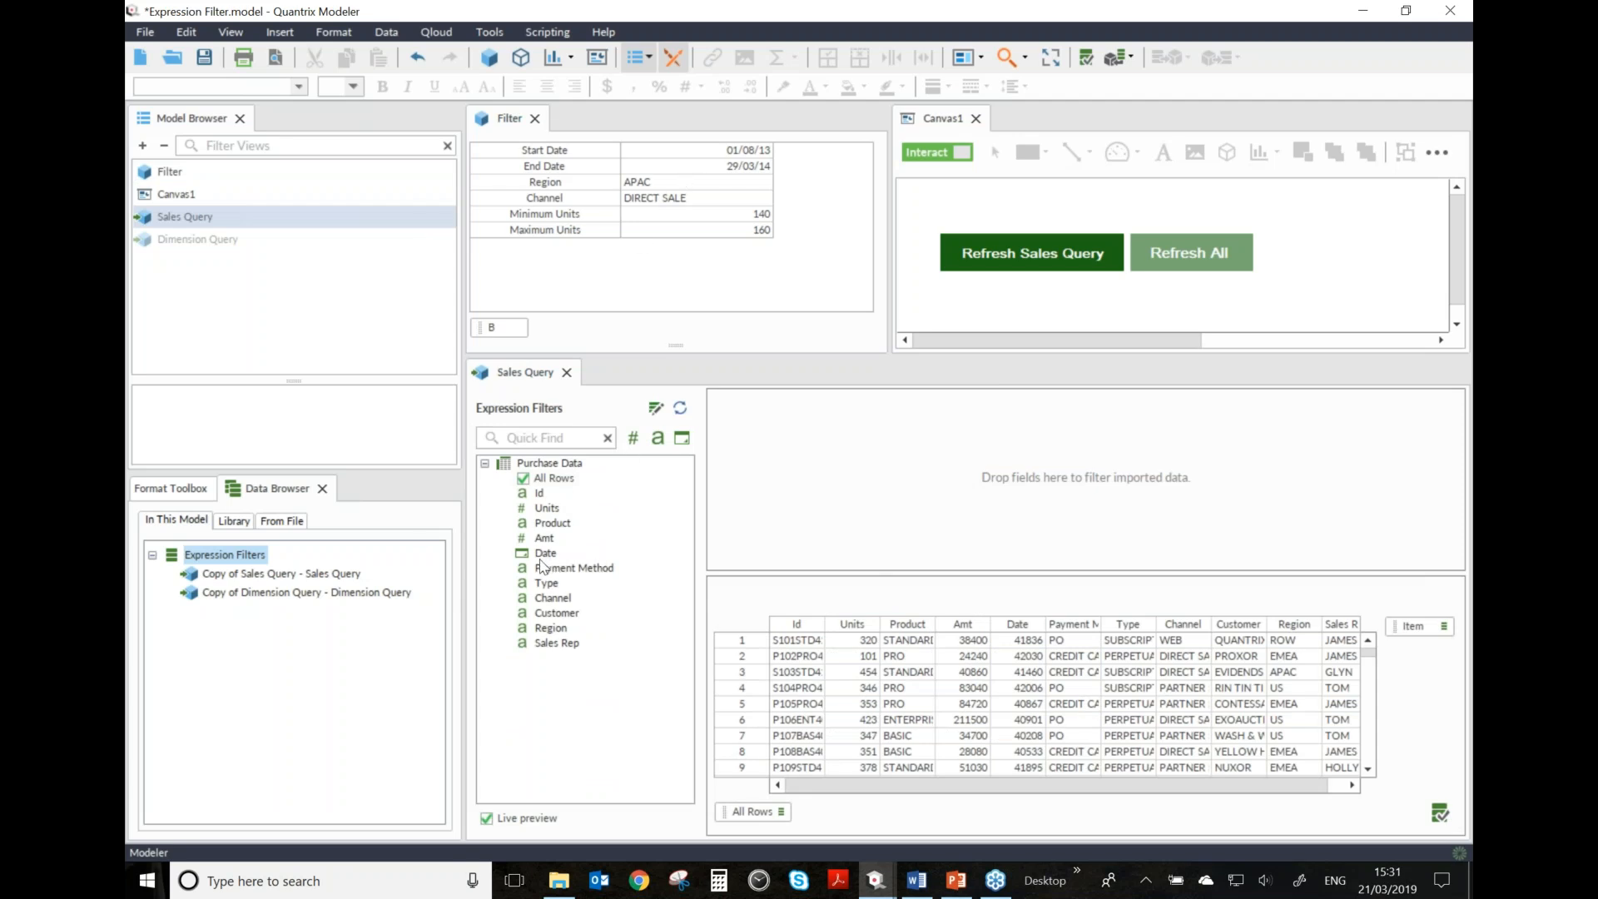
left_click_drag(543, 562, 821, 515)
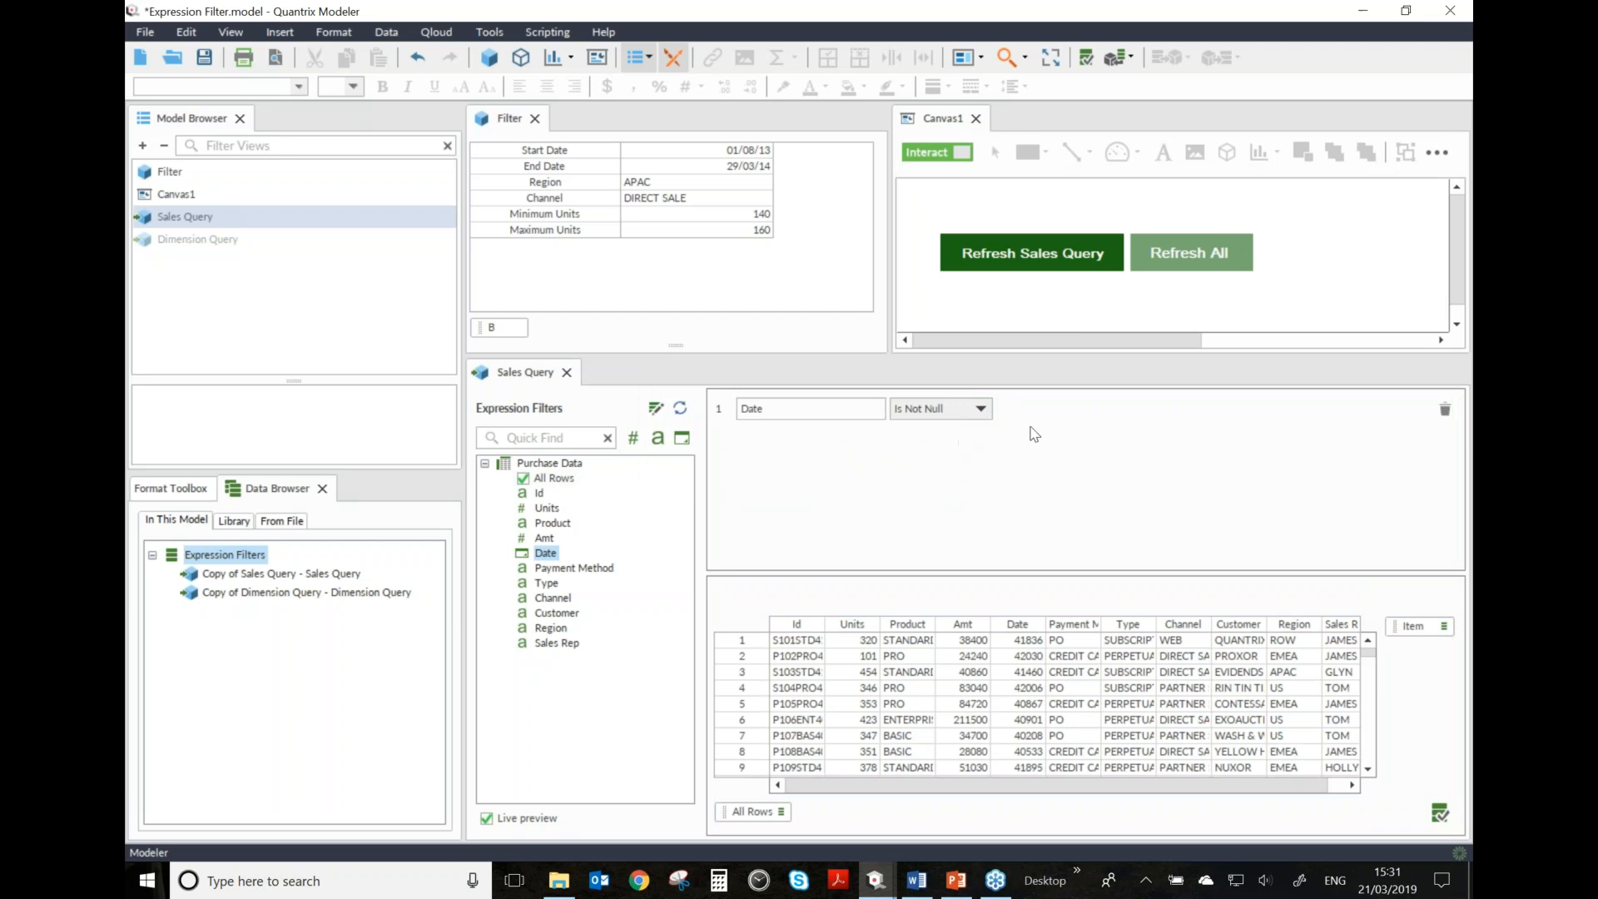
left_click(980, 410)
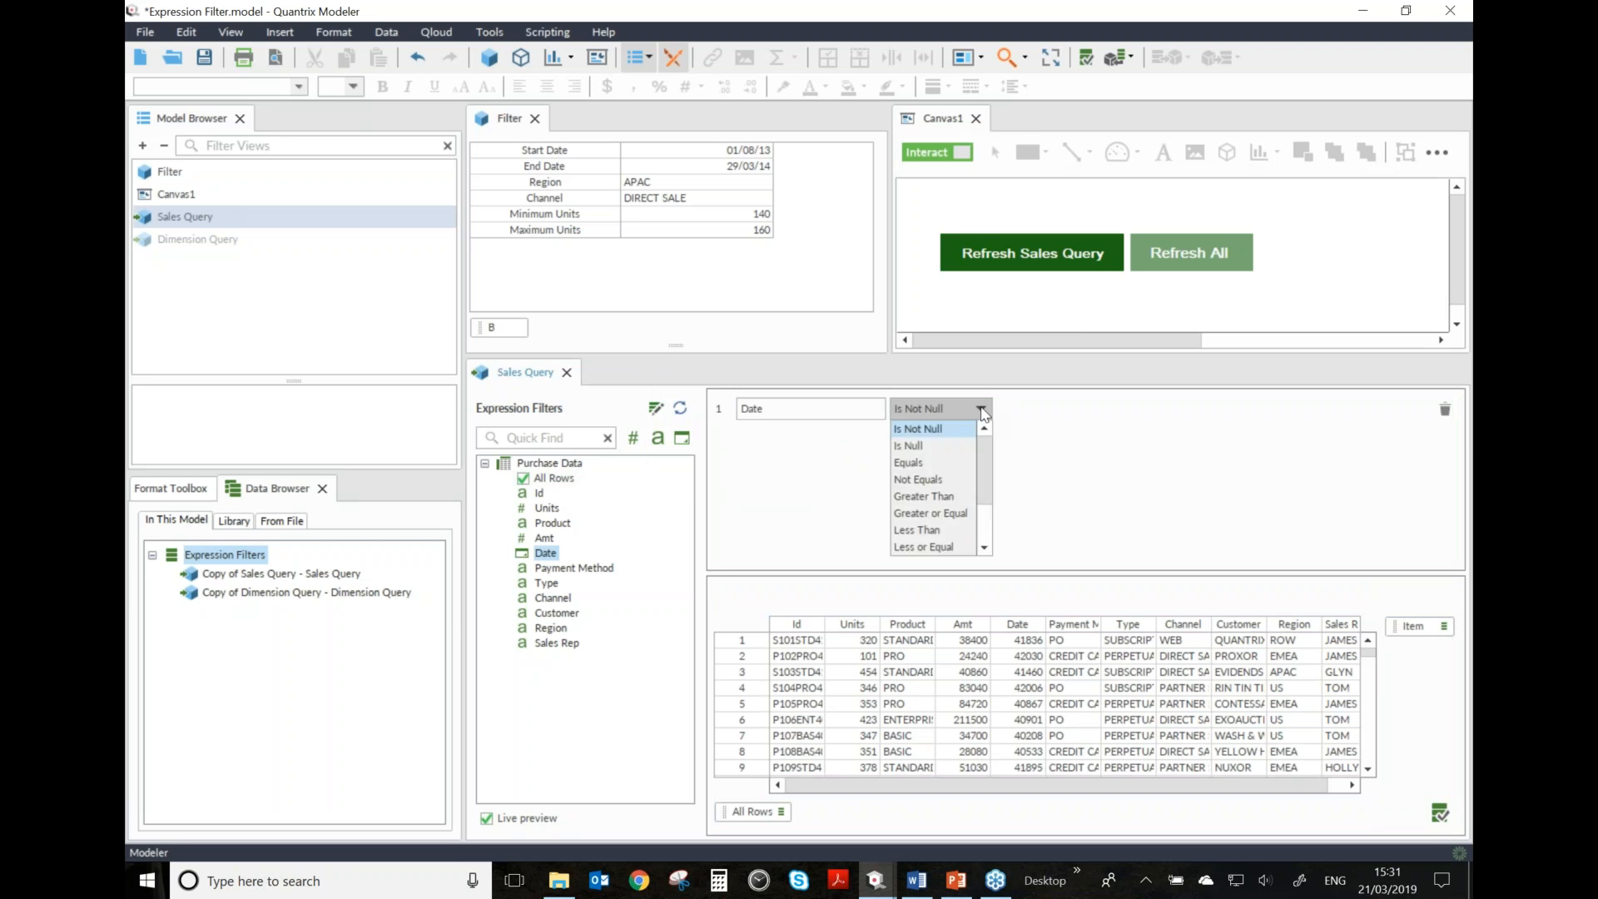
scroll(954, 487, "down", 2)
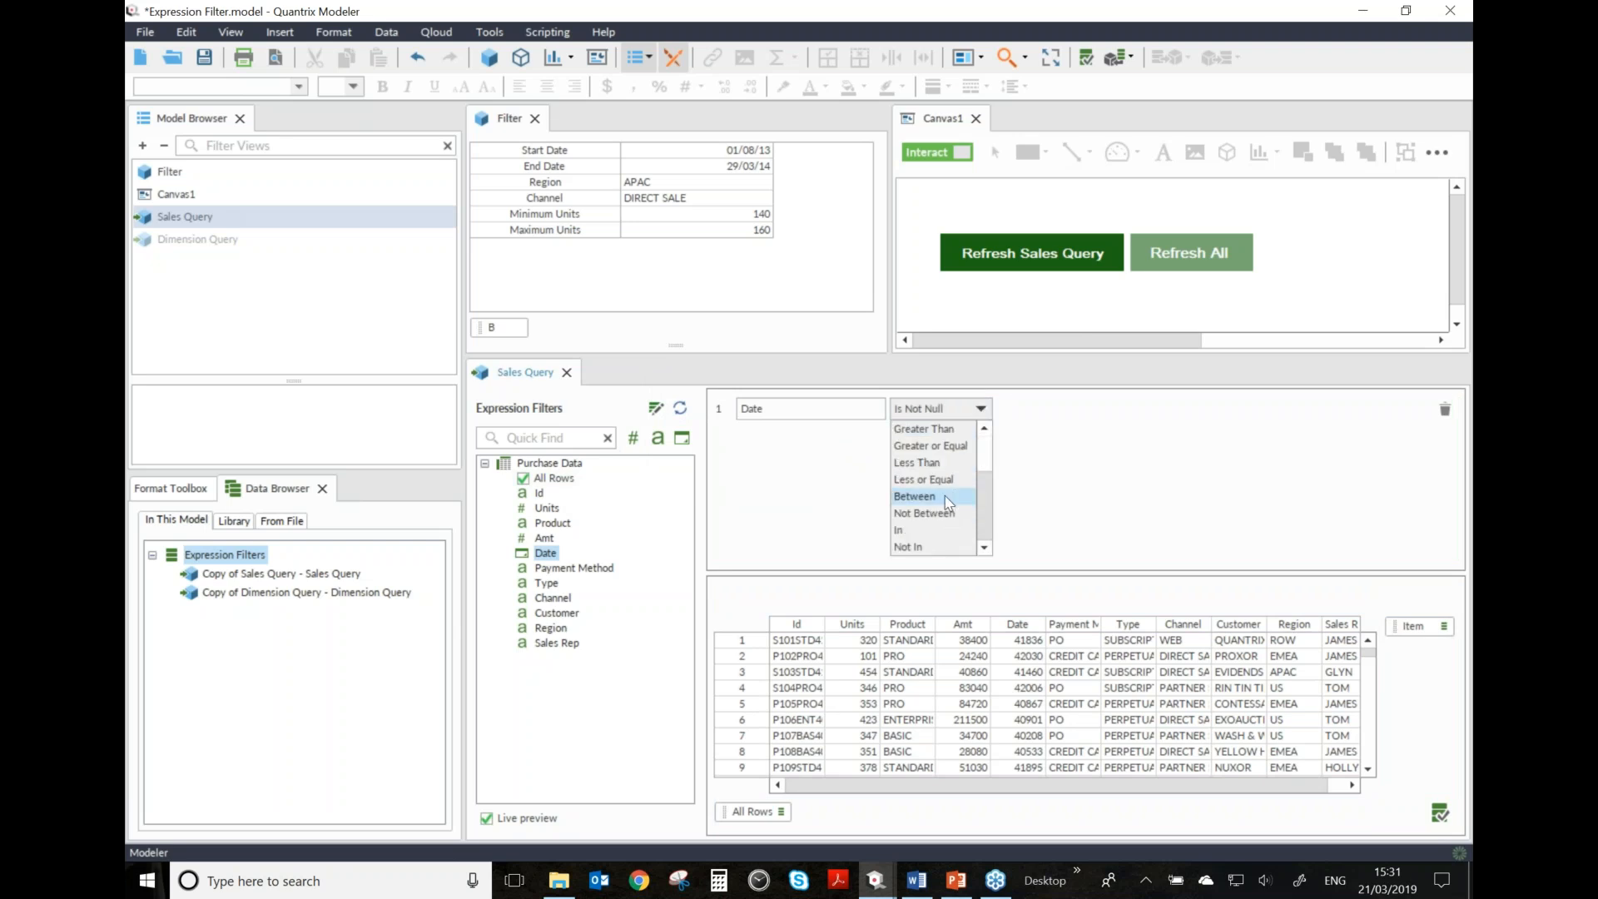
left_click(946, 496)
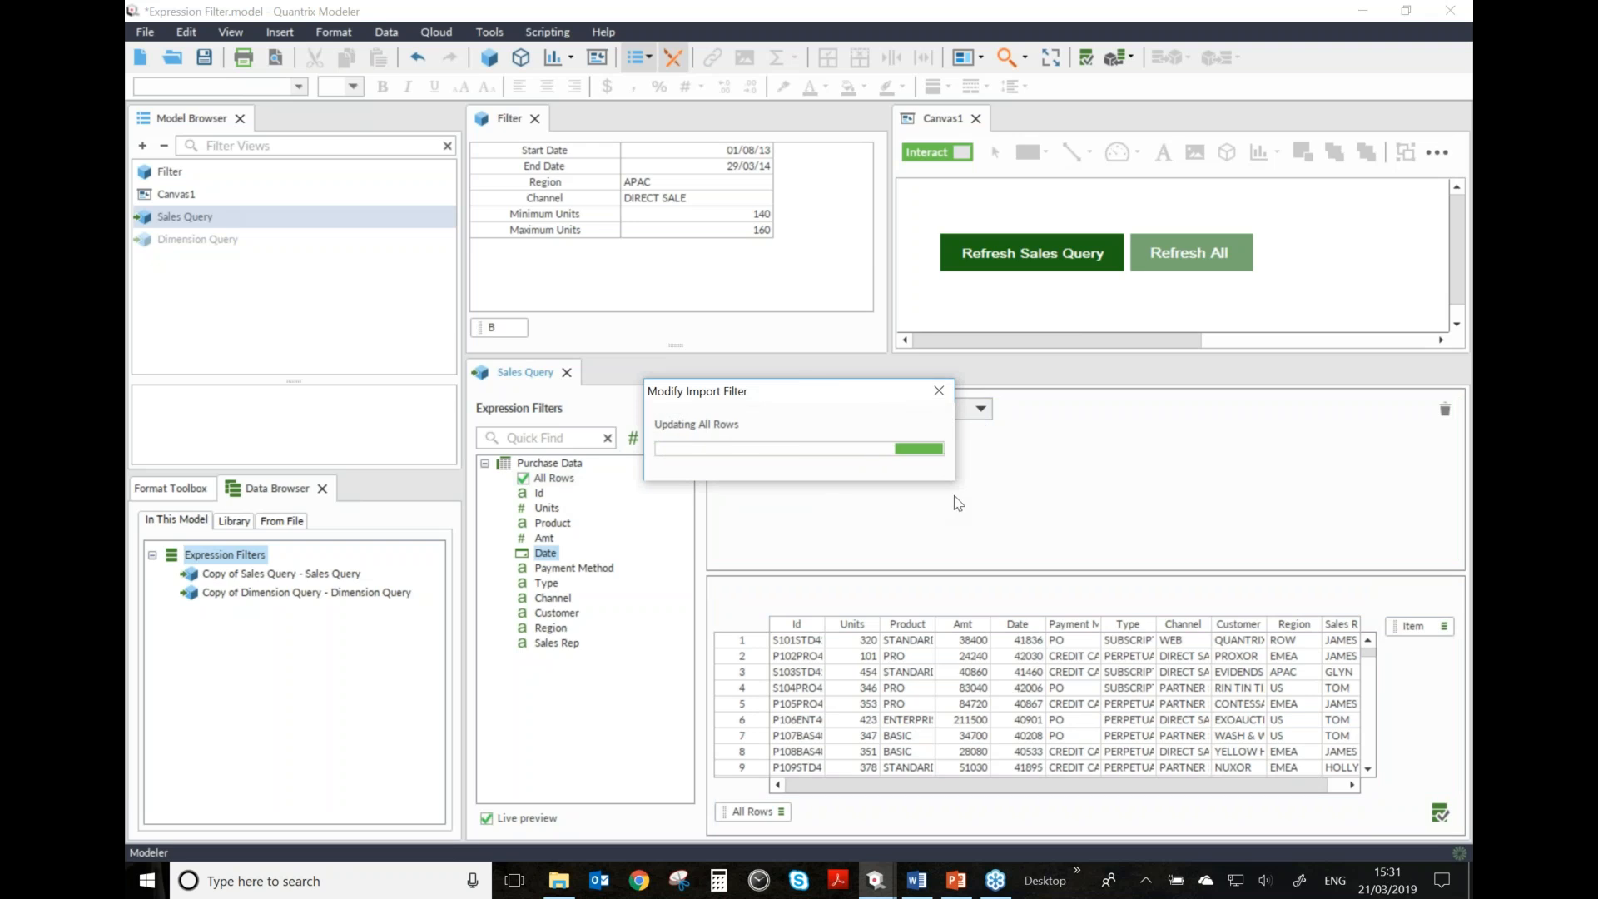
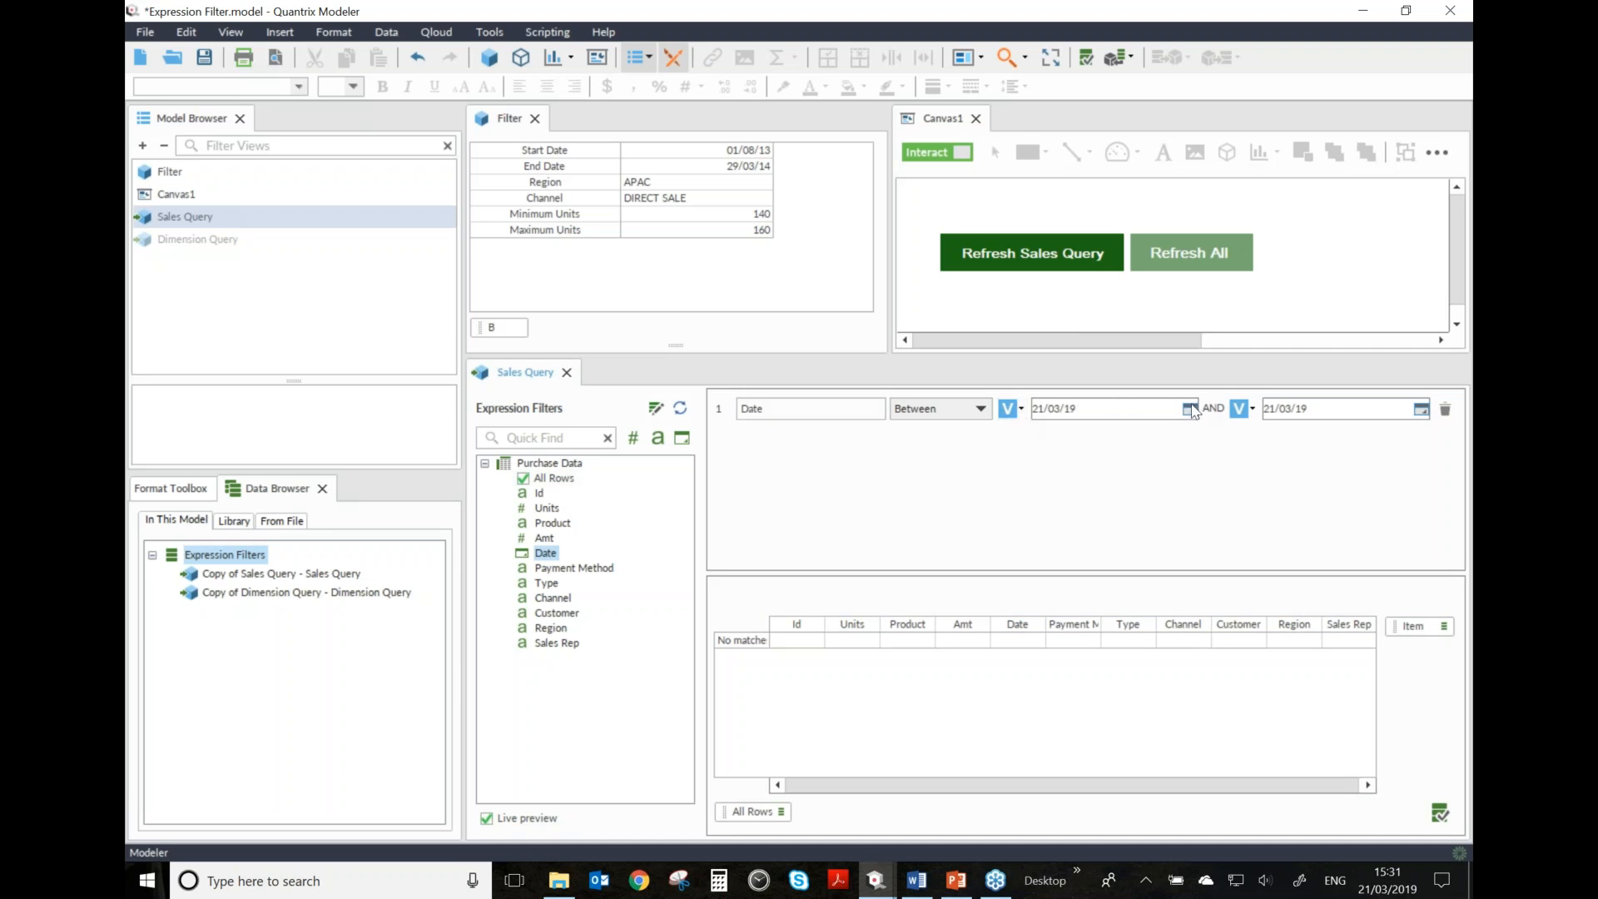
- Switch both bounds of the Date filter from fixed values to expressions
left_click(1020, 409)
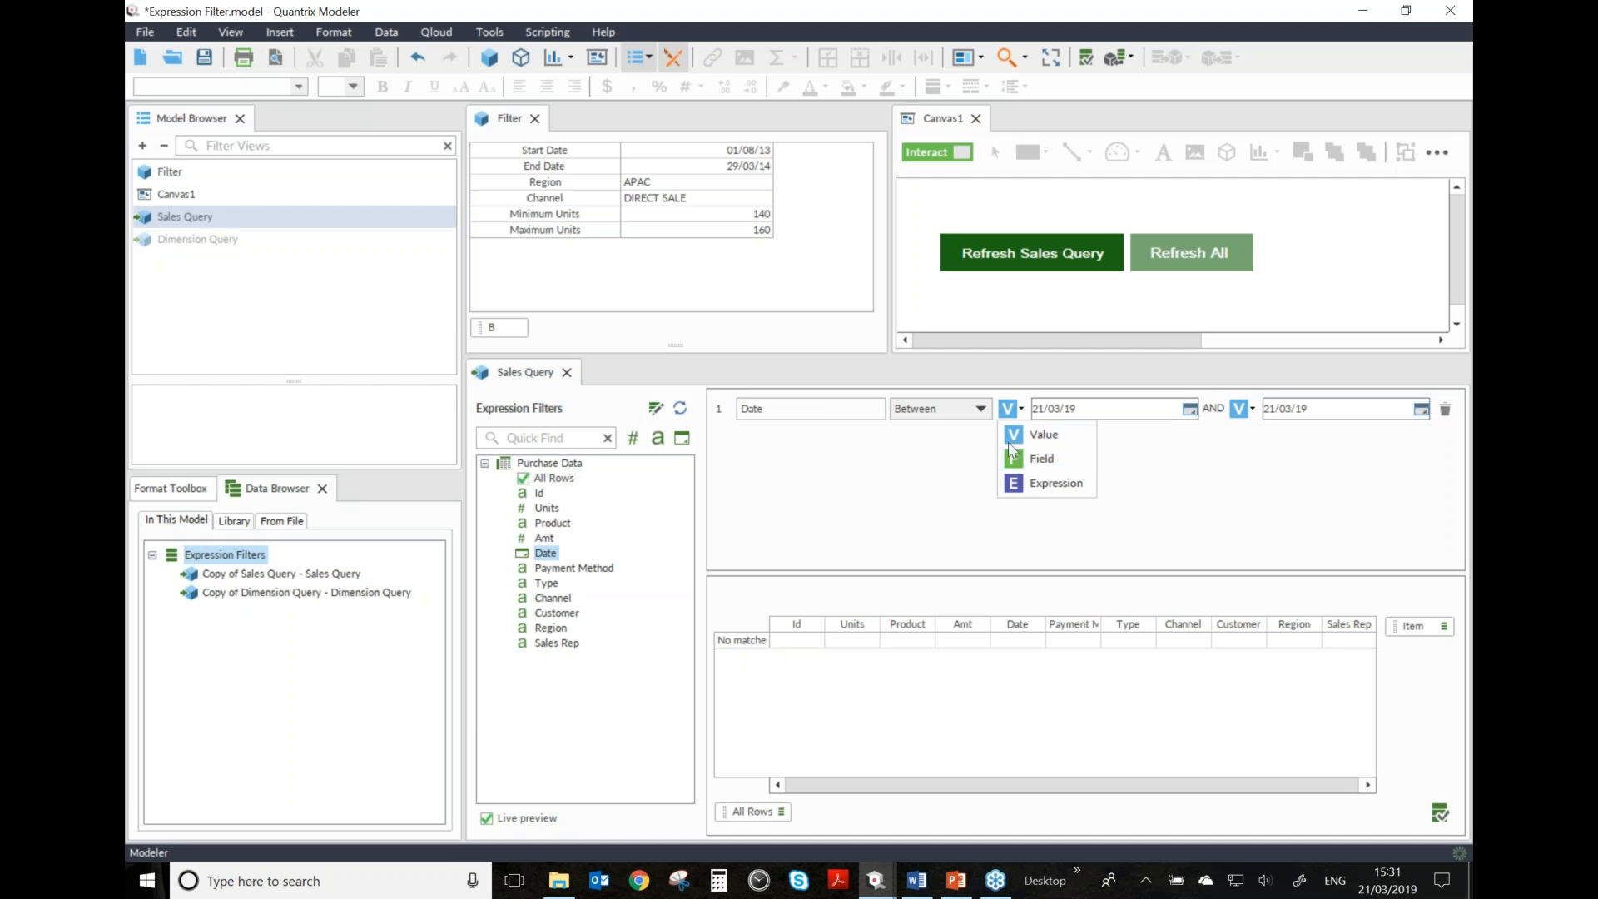
left_click(1056, 487)
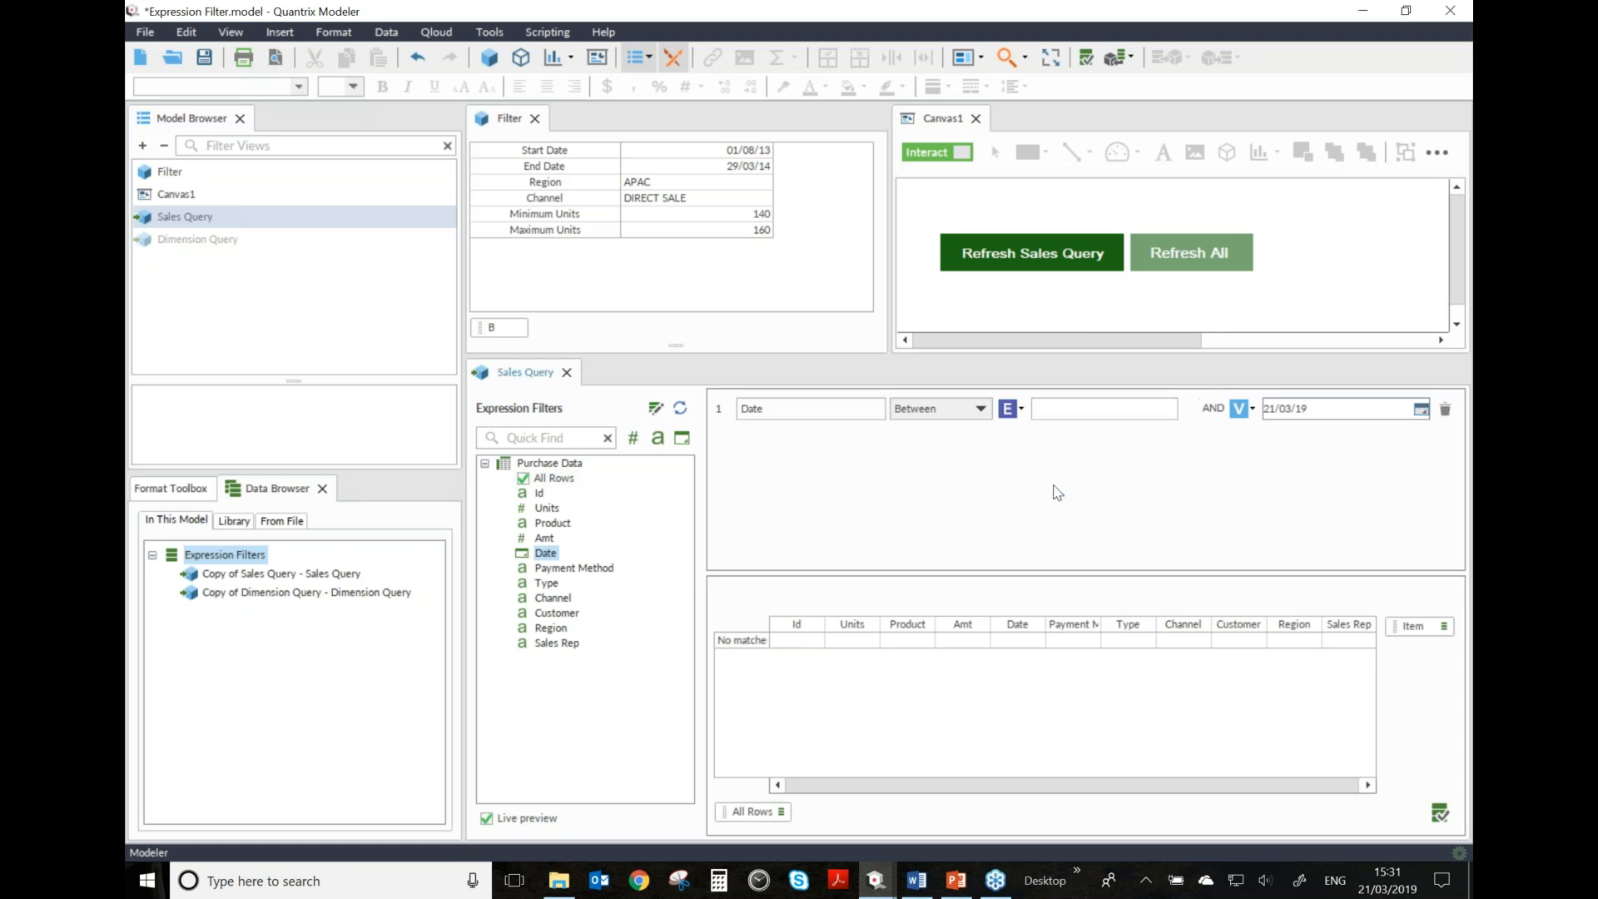
left_click(1242, 412)
left_click(1267, 483)
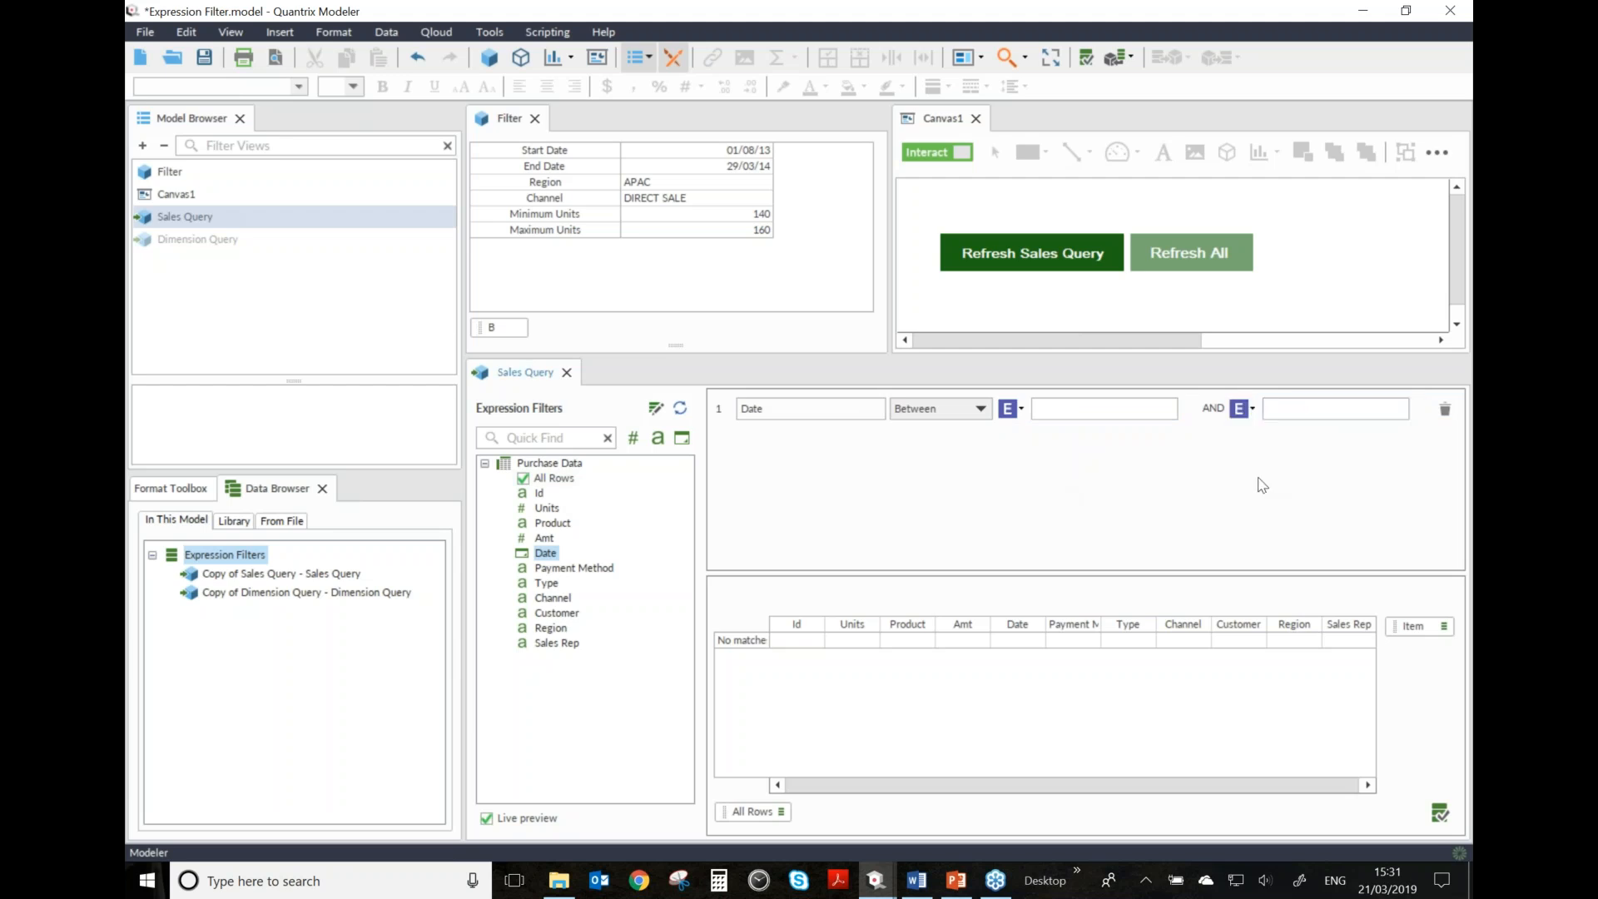
- Reference Start Date from the Filter matrix as the Date filter's lower bound and End Date as its upper bound
left_click(1072, 411)
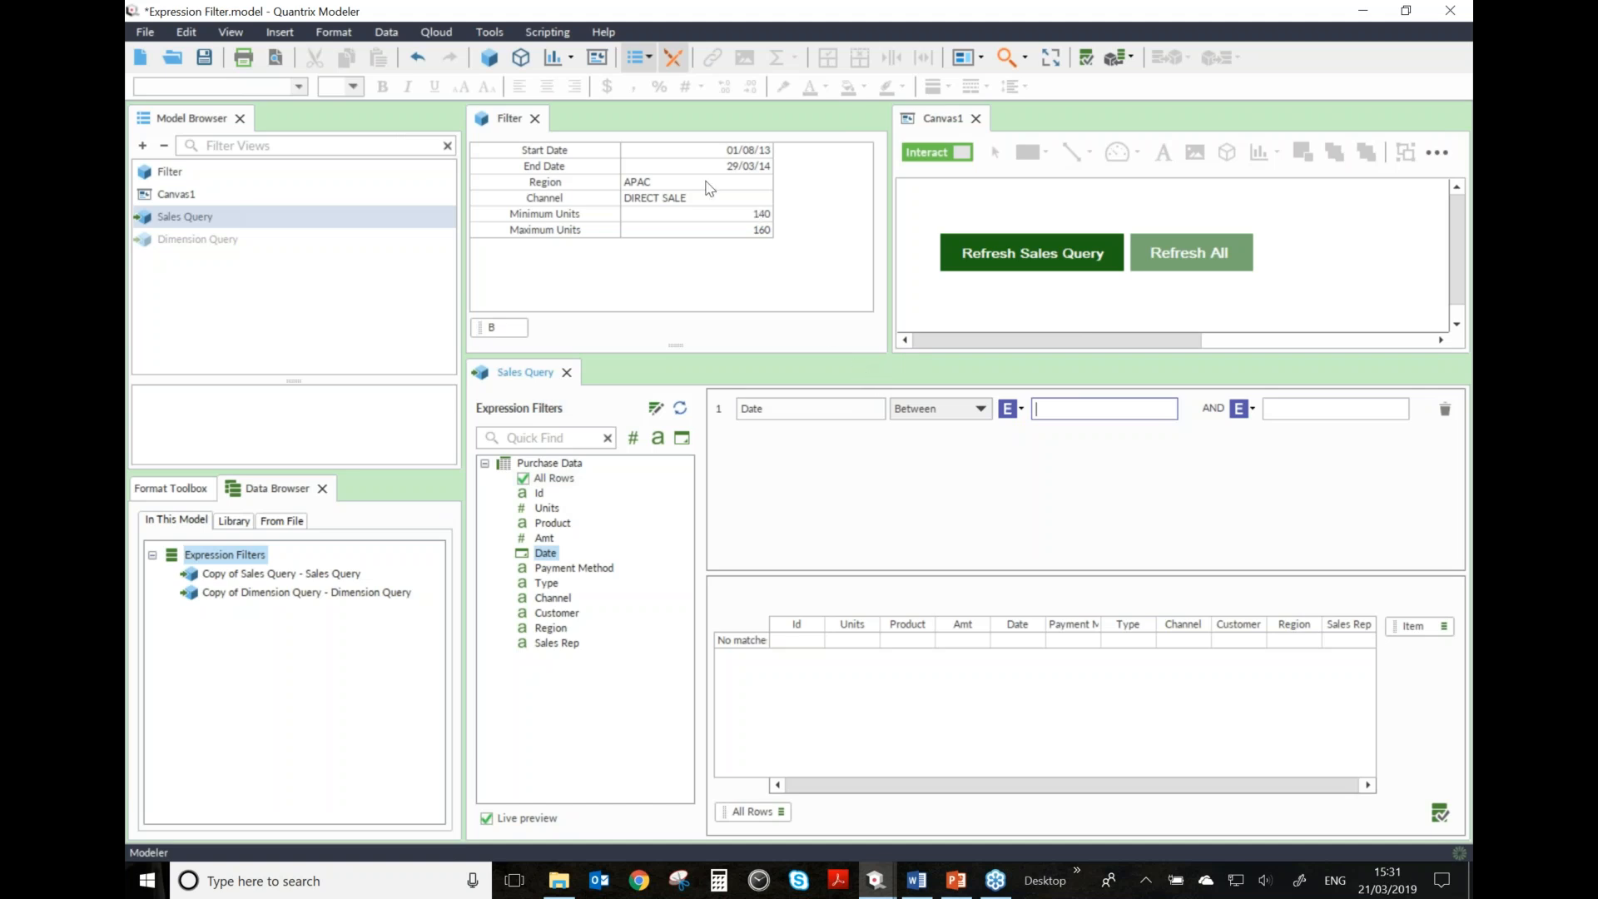
left_click_drag(597, 158, 1094, 410)
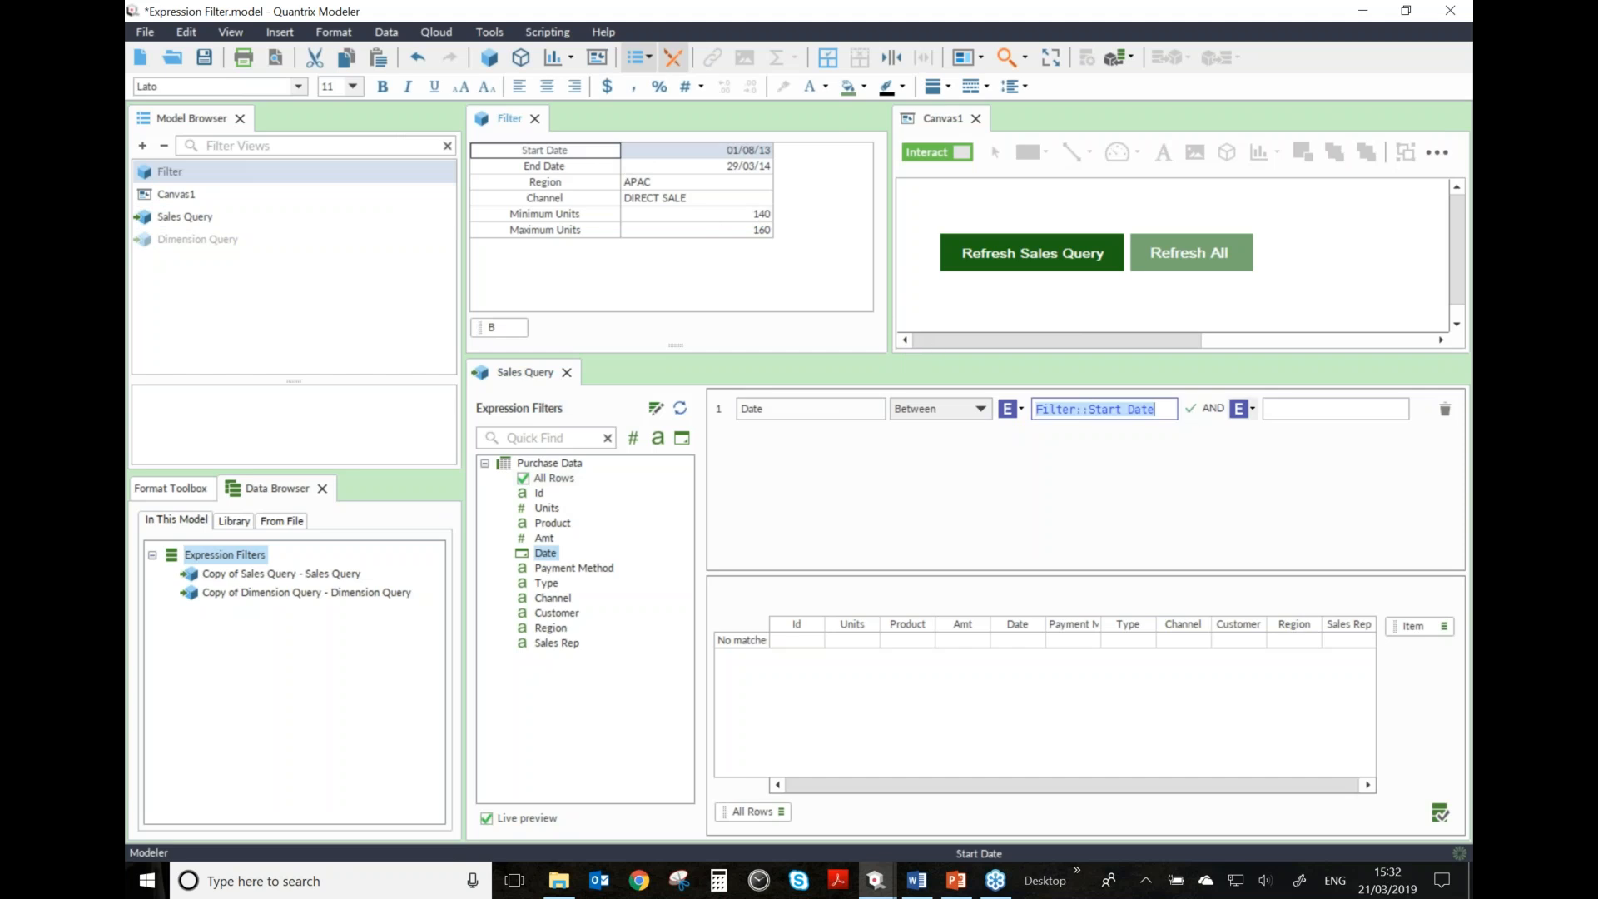
left_click(1296, 410)
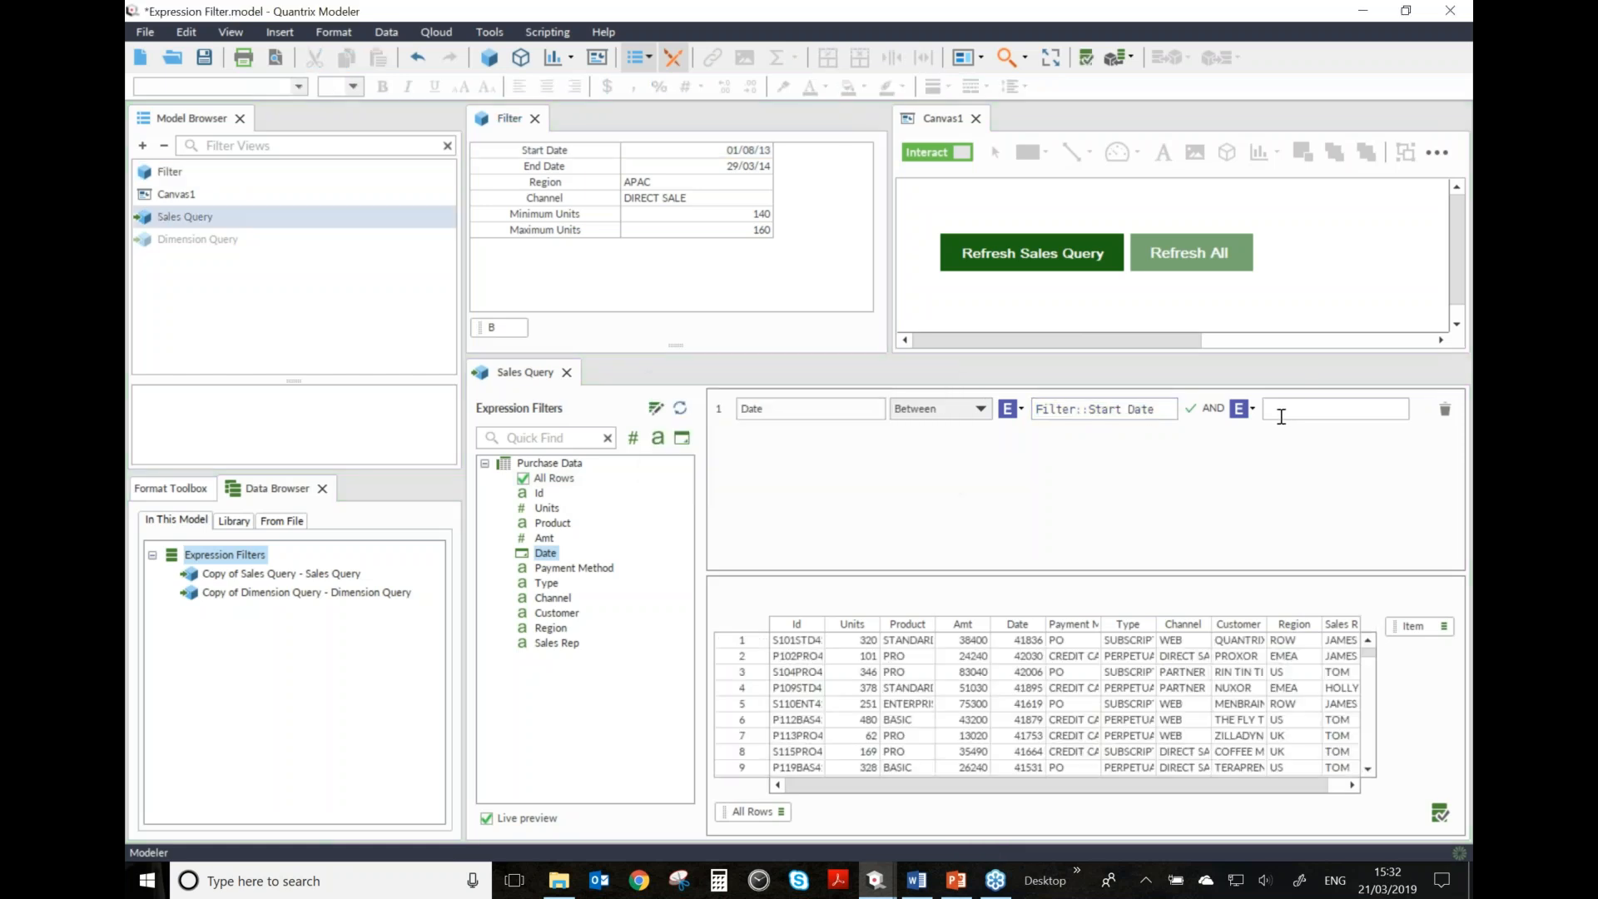
left_click(613, 166)
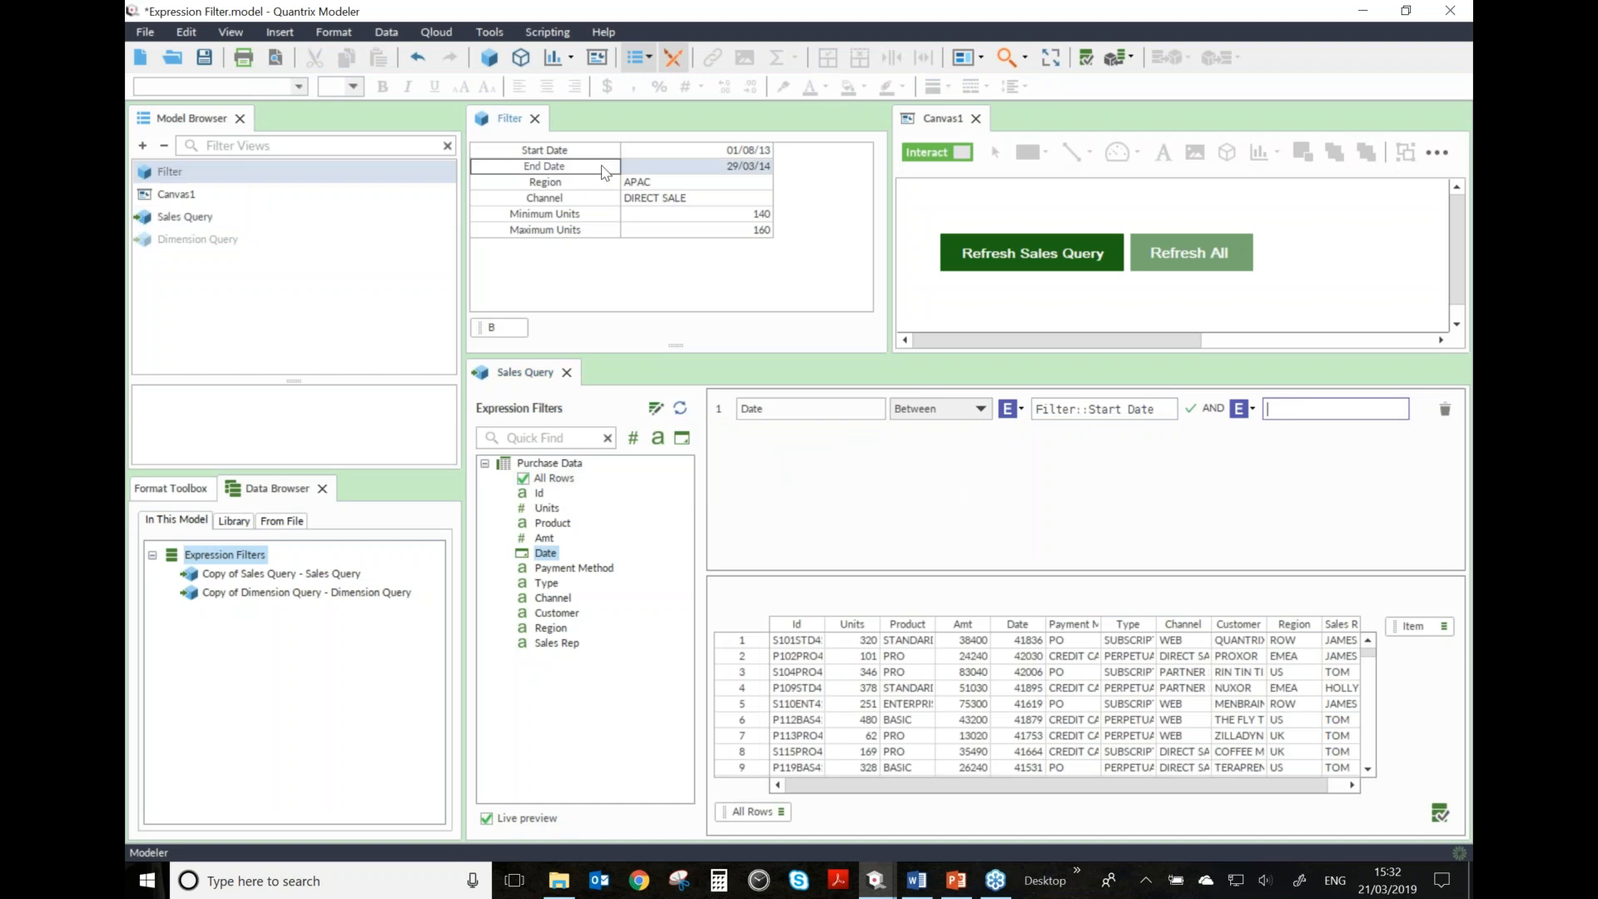
- Confirm Filter::End Date as the Date filter's upper bound and enlarge the results preview area
left_click(1304, 437)
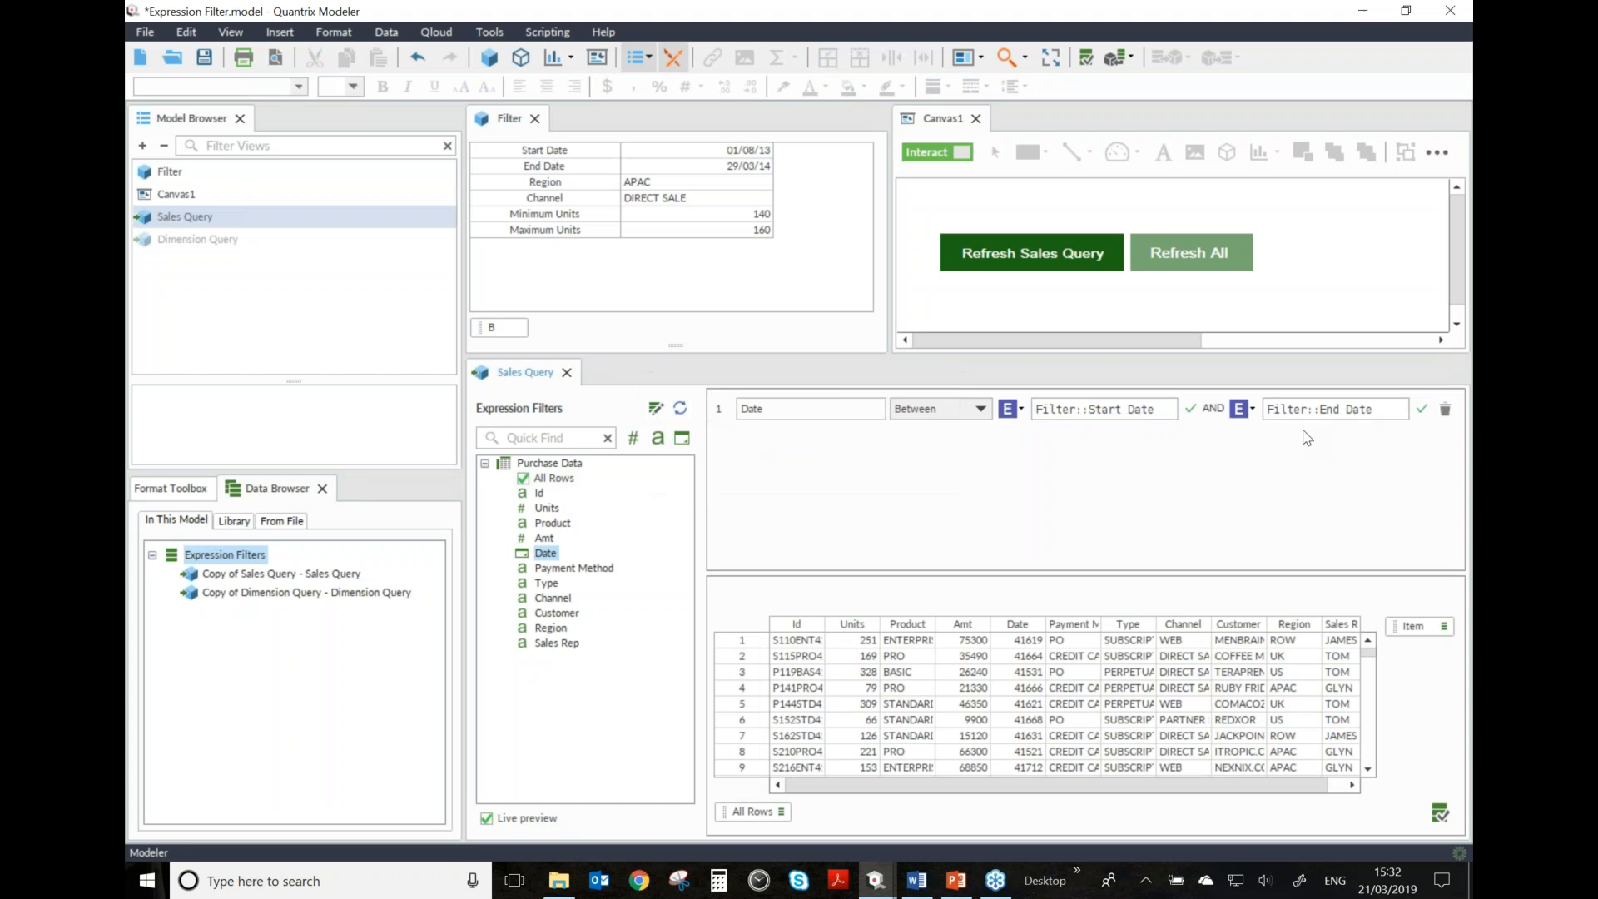
left_click_drag(1253, 559, 1253, 492)
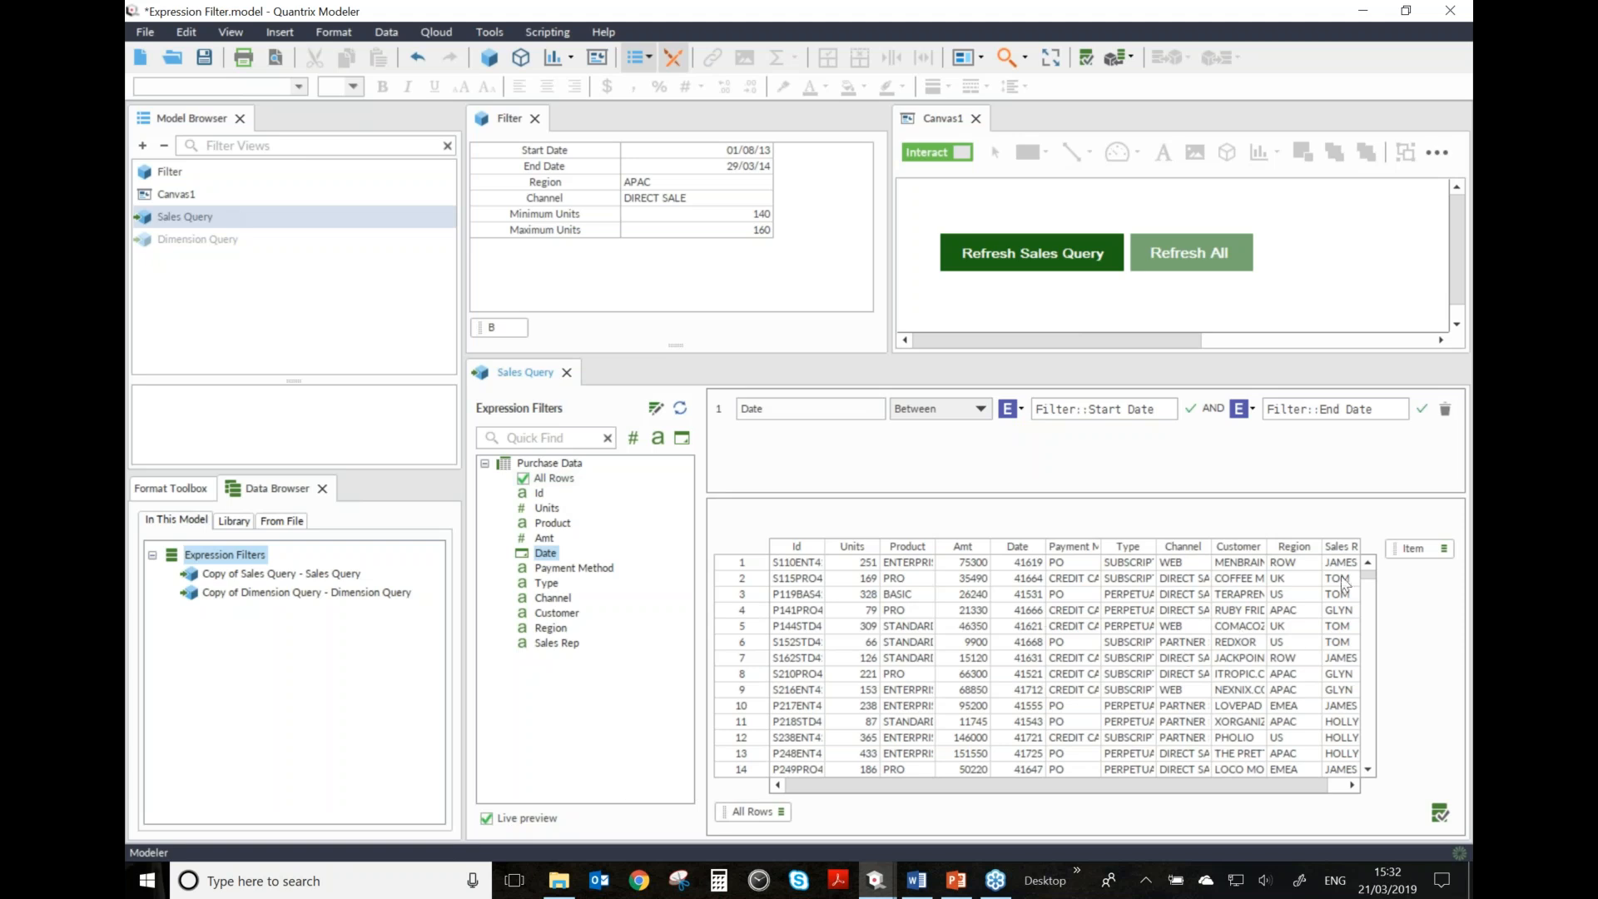
mouse_move(1368, 574)
left_mouse_down()
mouse_move(1377, 622)
mouse_move(1370, 561)
left_mouse_up()
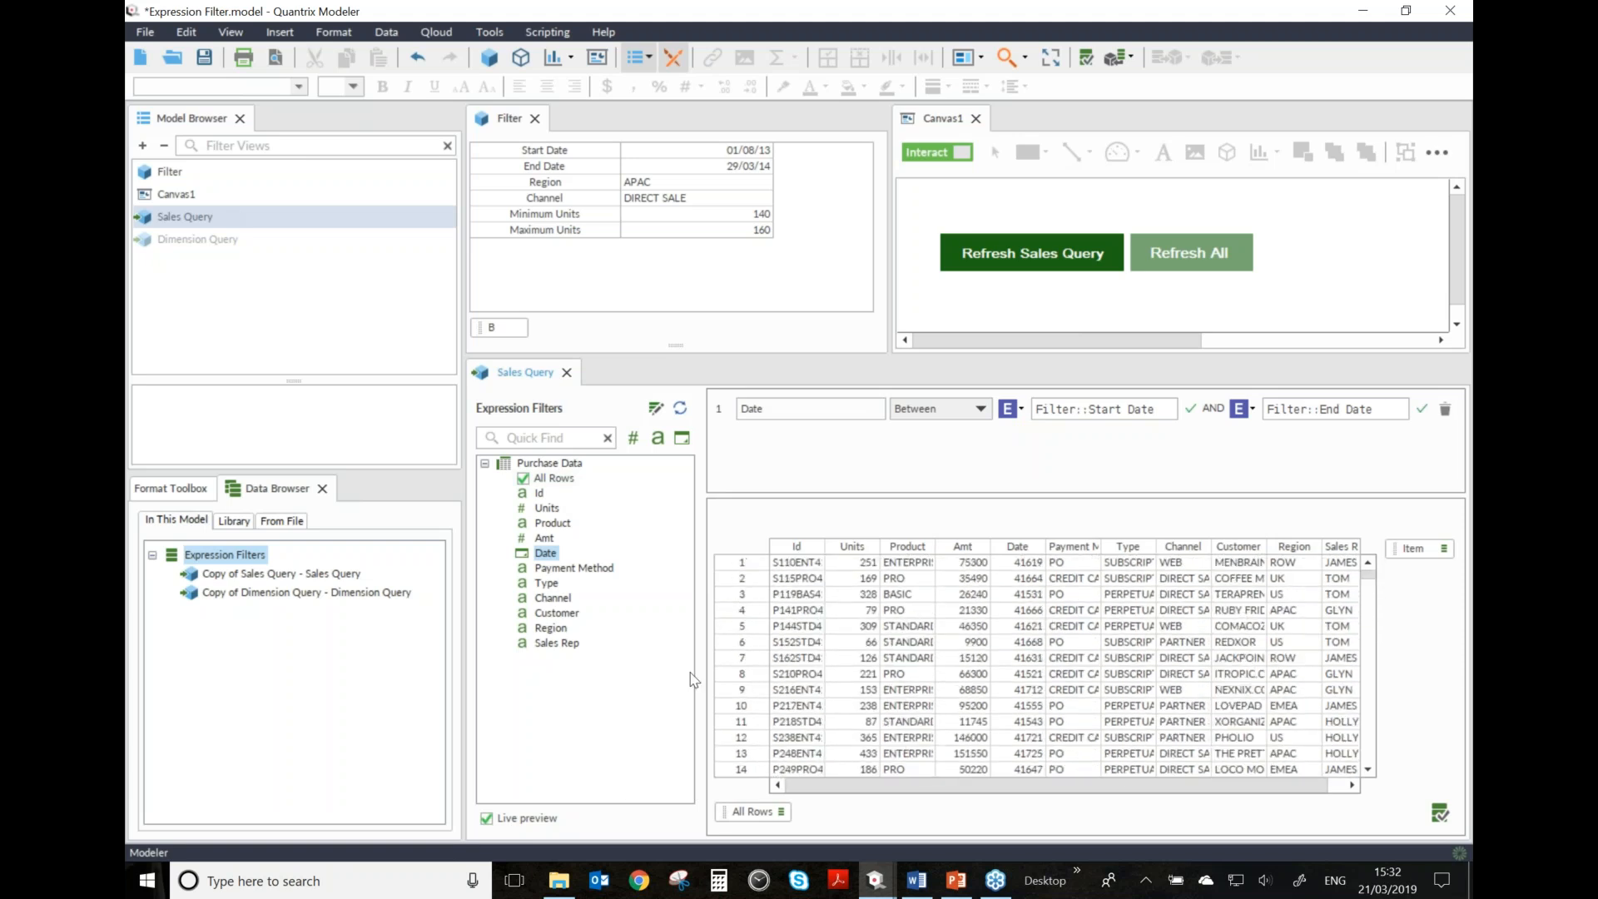
- Turn off live preview and add a Region filter that equals Filter::Region
left_click(486, 819)
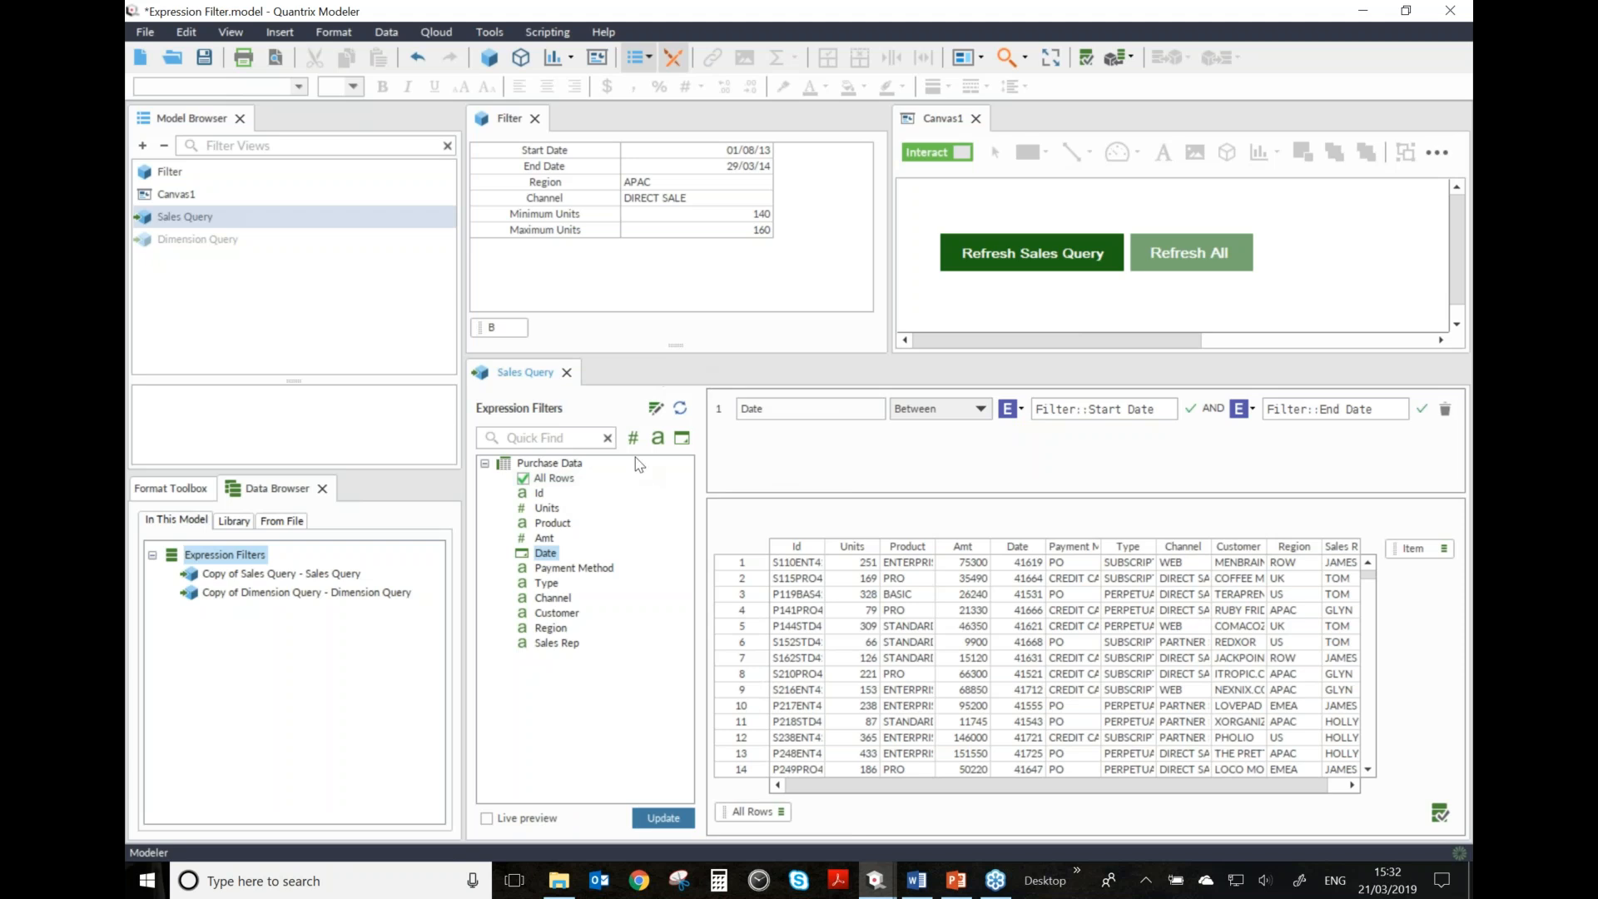
left_click_drag(556, 636, 807, 466)
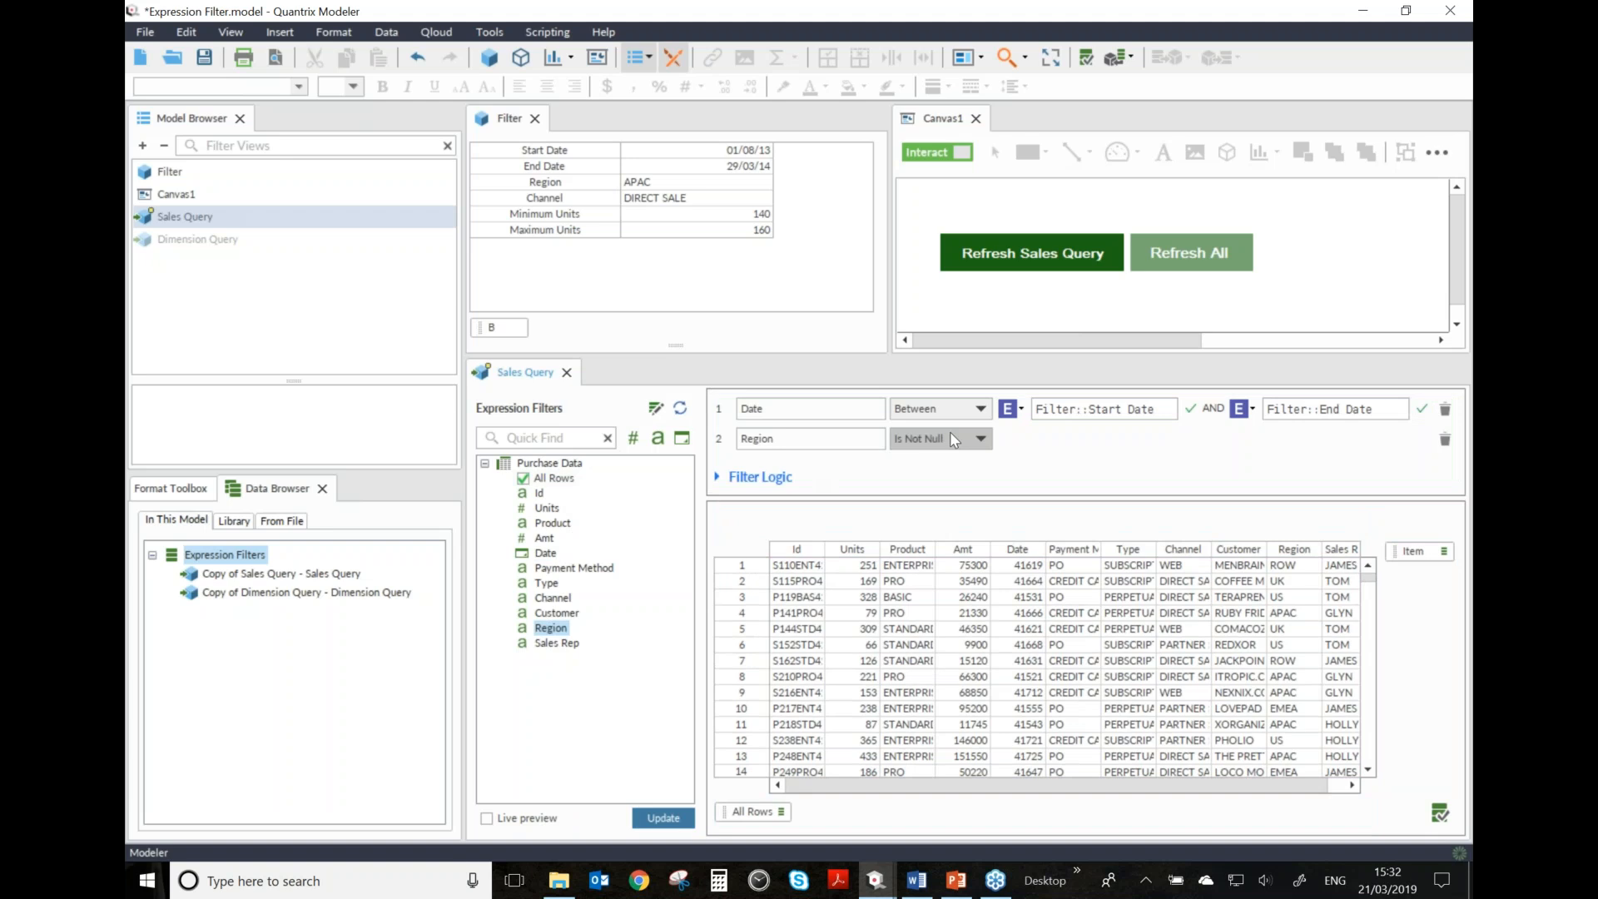
left_click(919, 443)
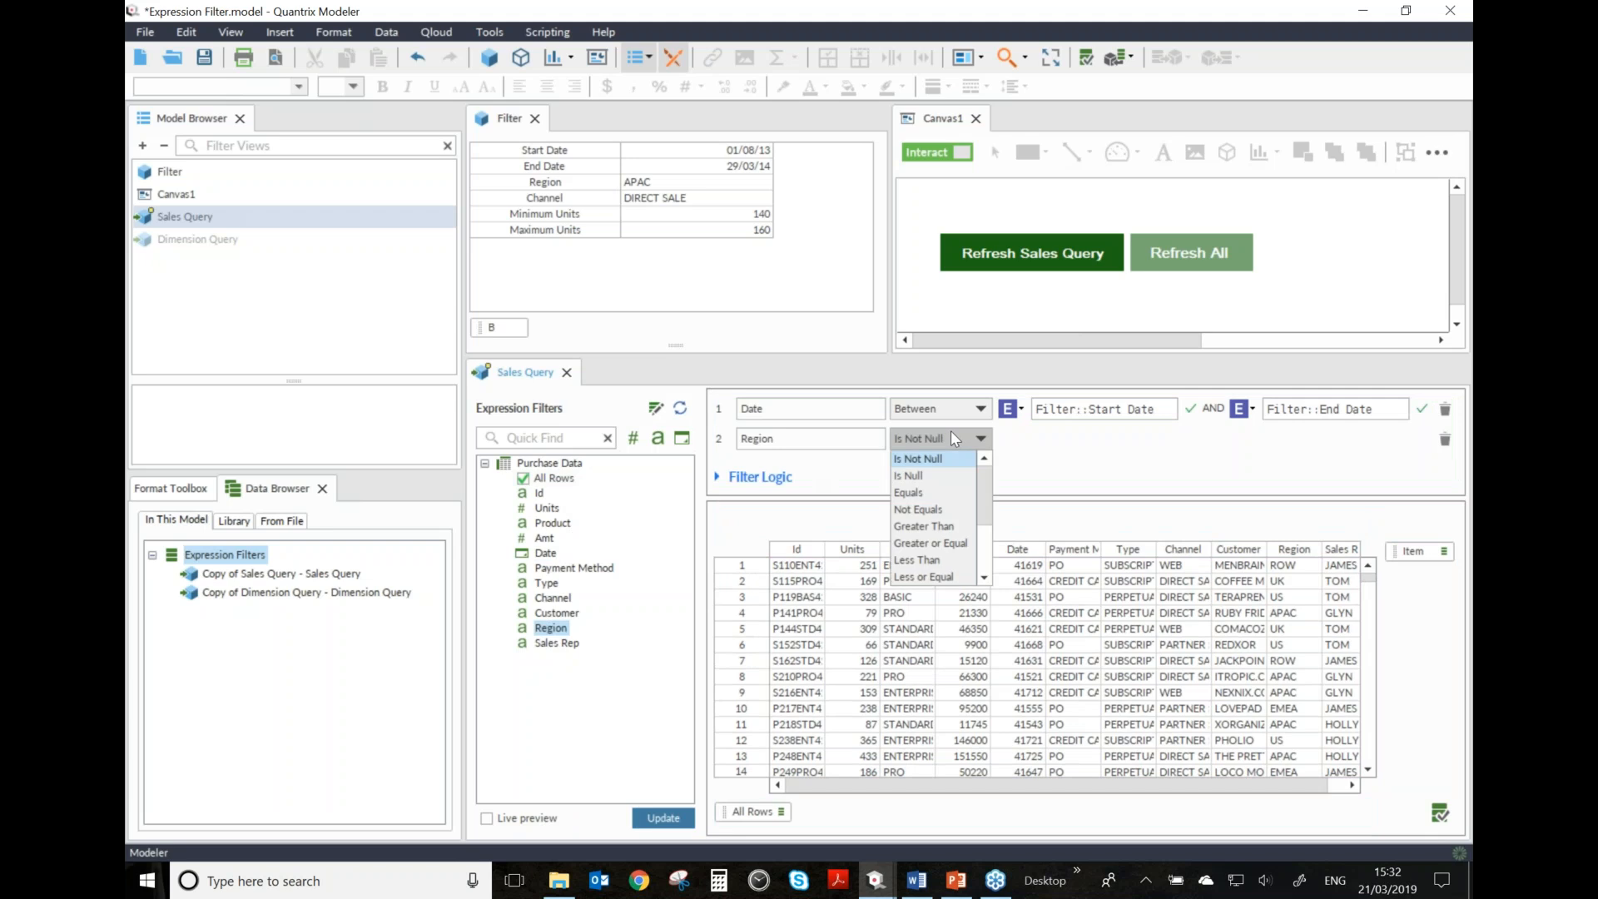
left_click(937, 496)
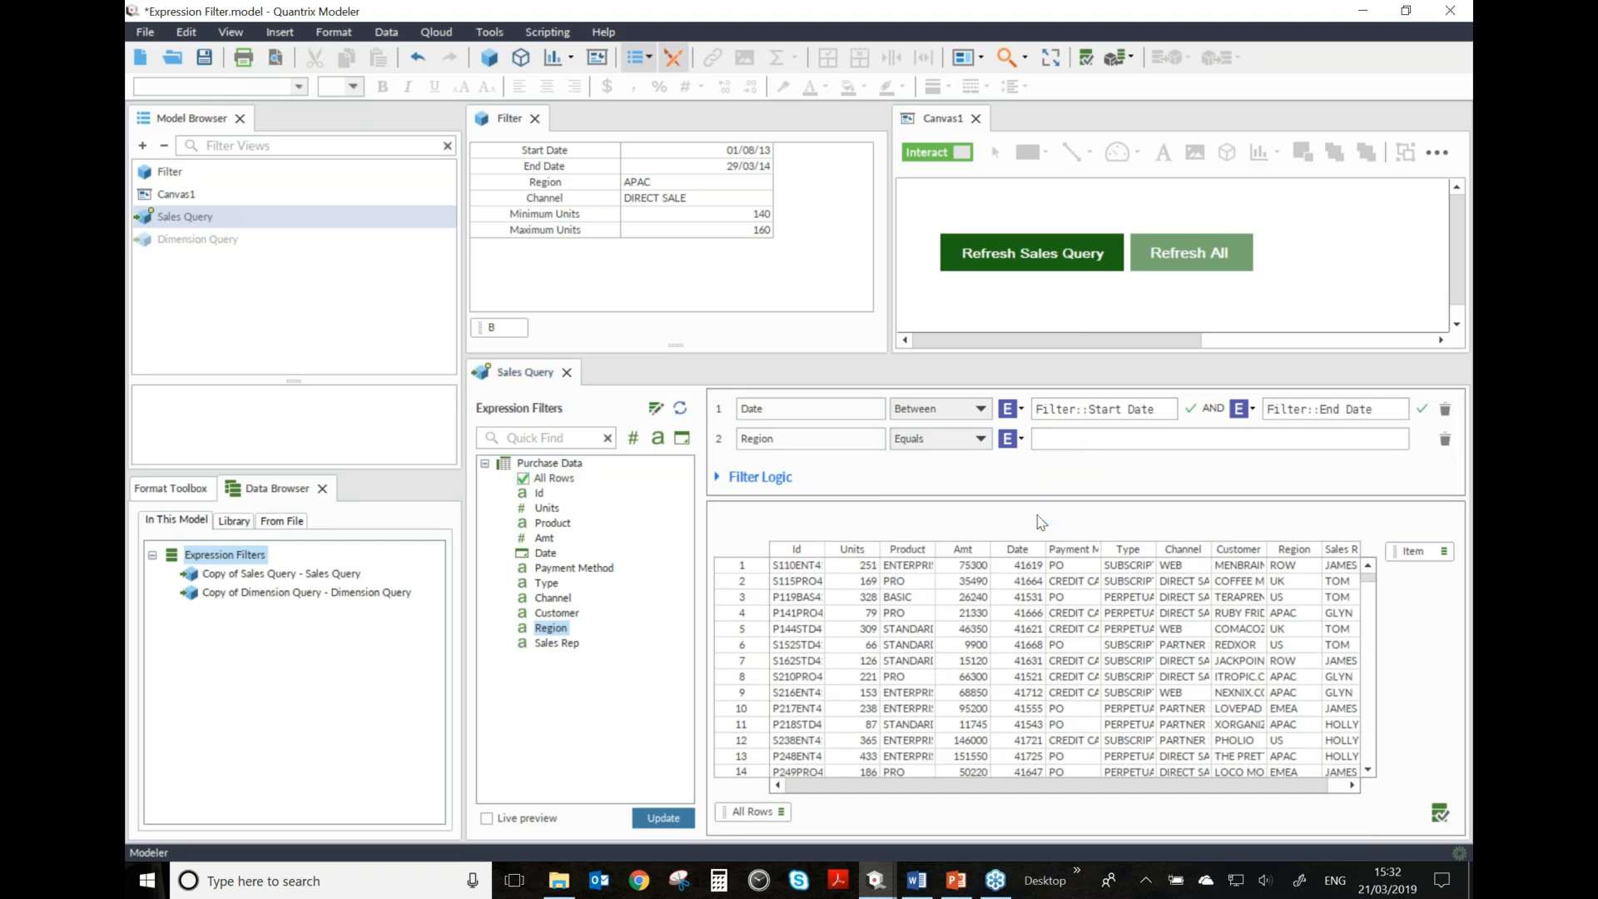
left_click(1068, 444)
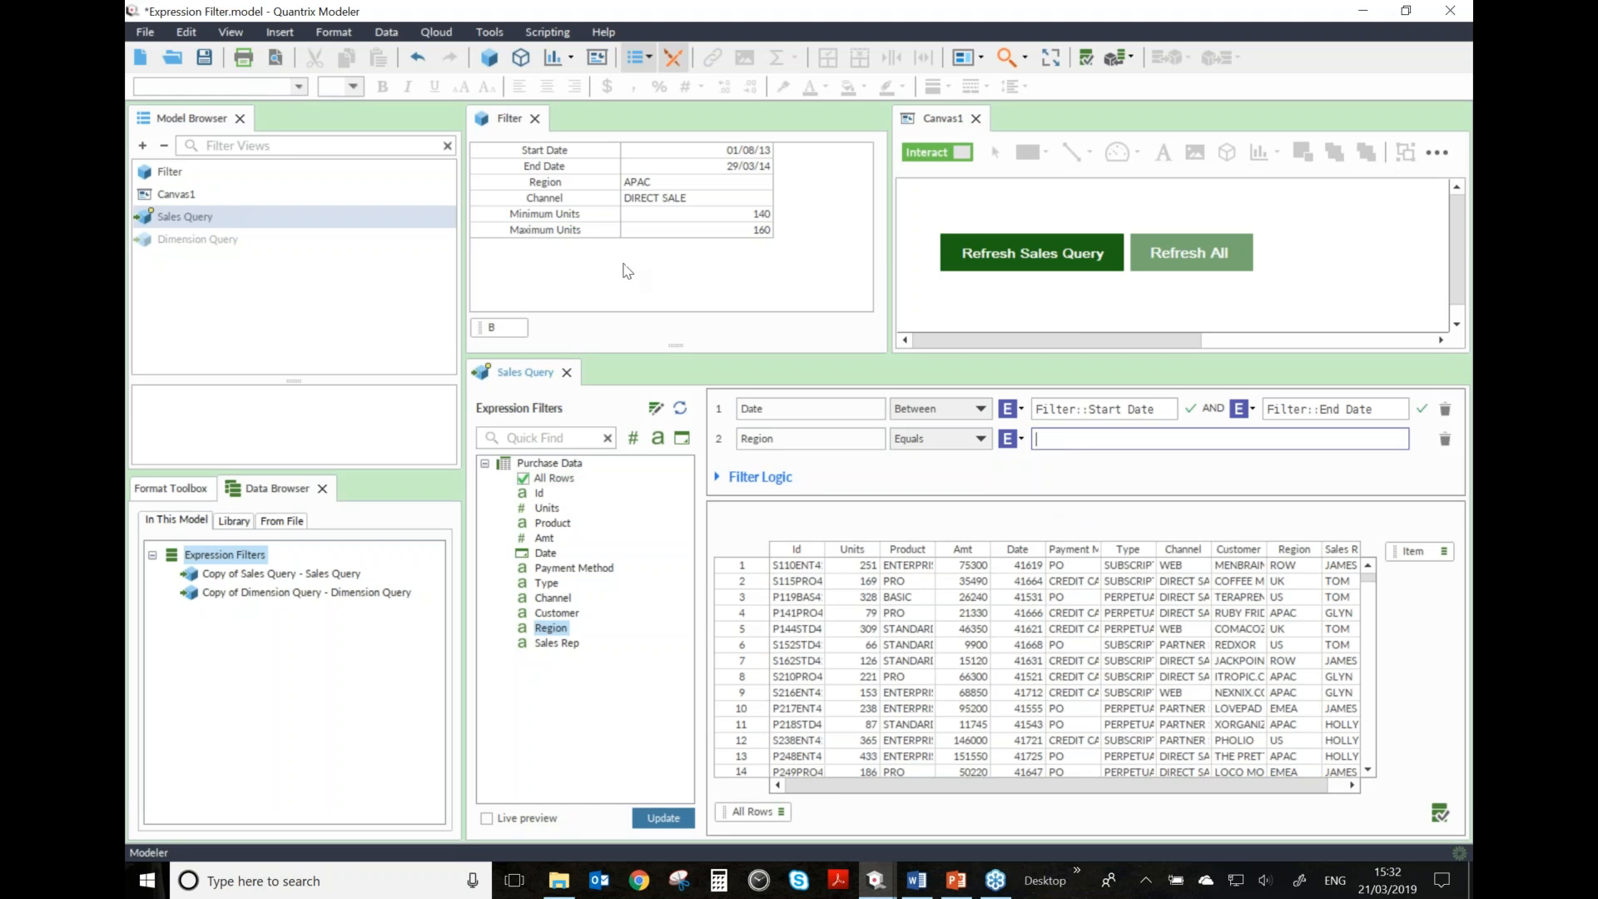
left_click(577, 186)
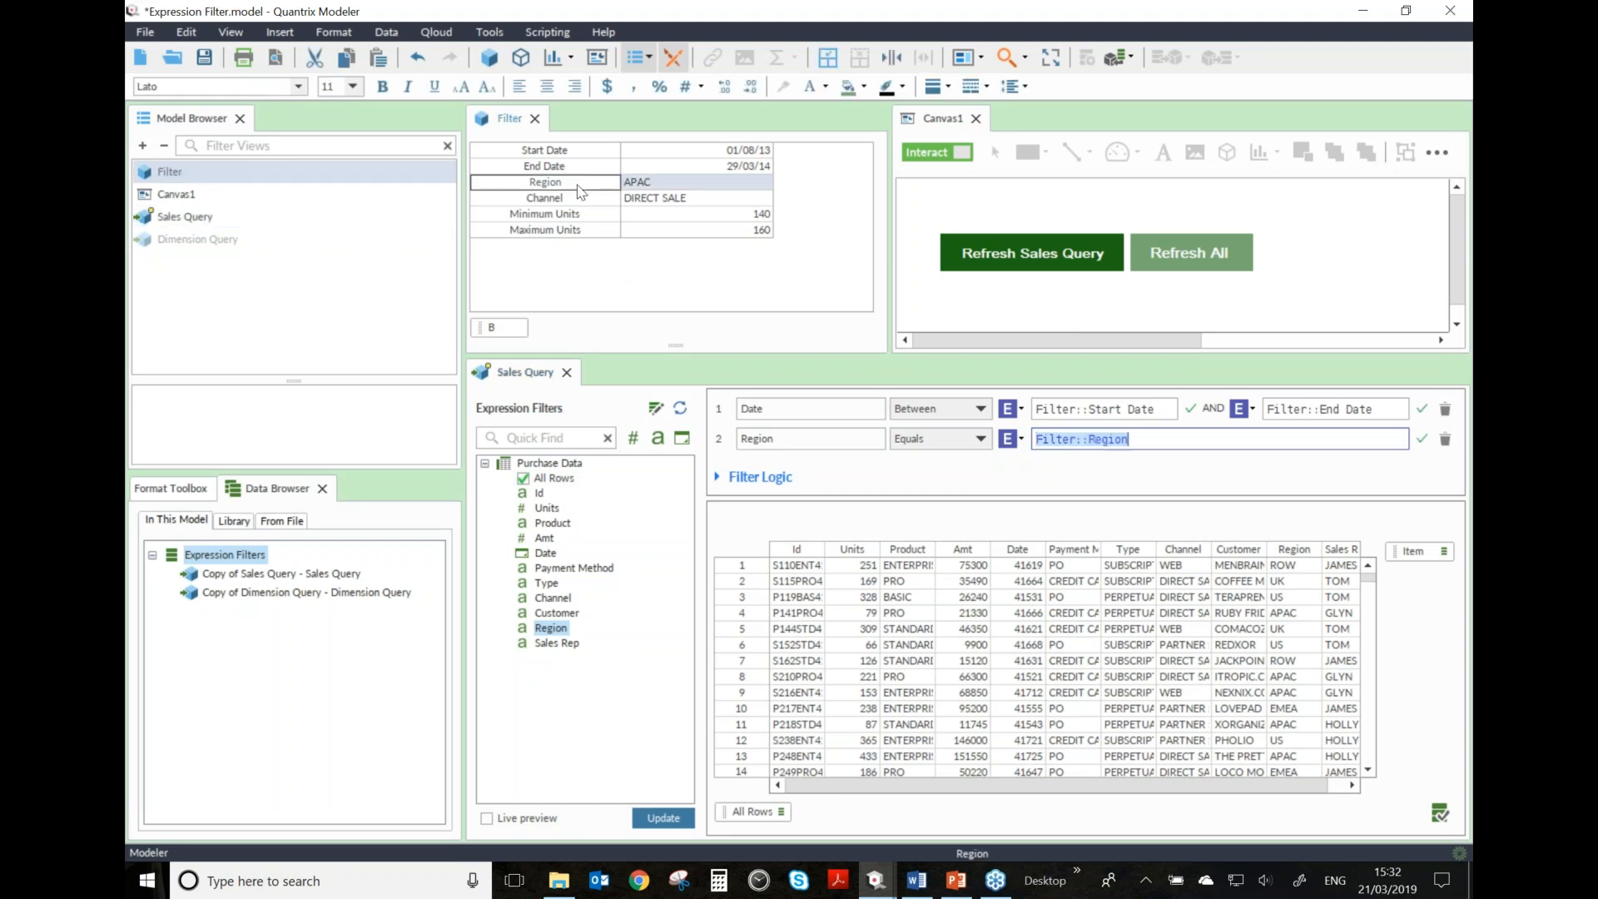
left_click(1311, 435)
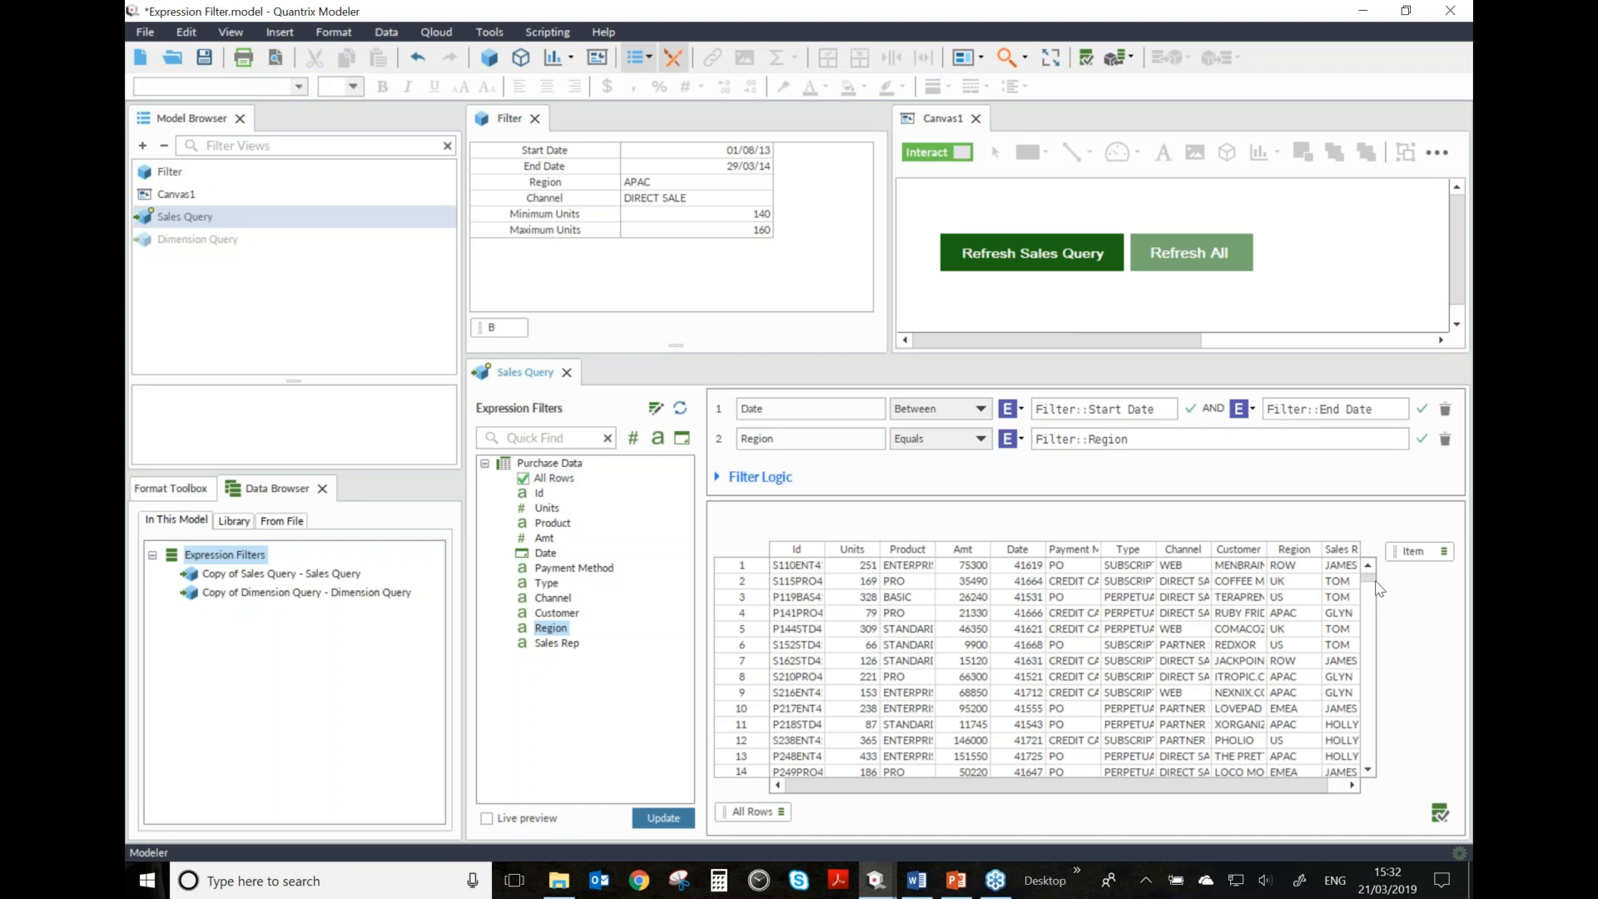
- Update the preview to apply the Region filter, comparing the Region column's values before and after
left_click_drag(1369, 583, 1366, 623)
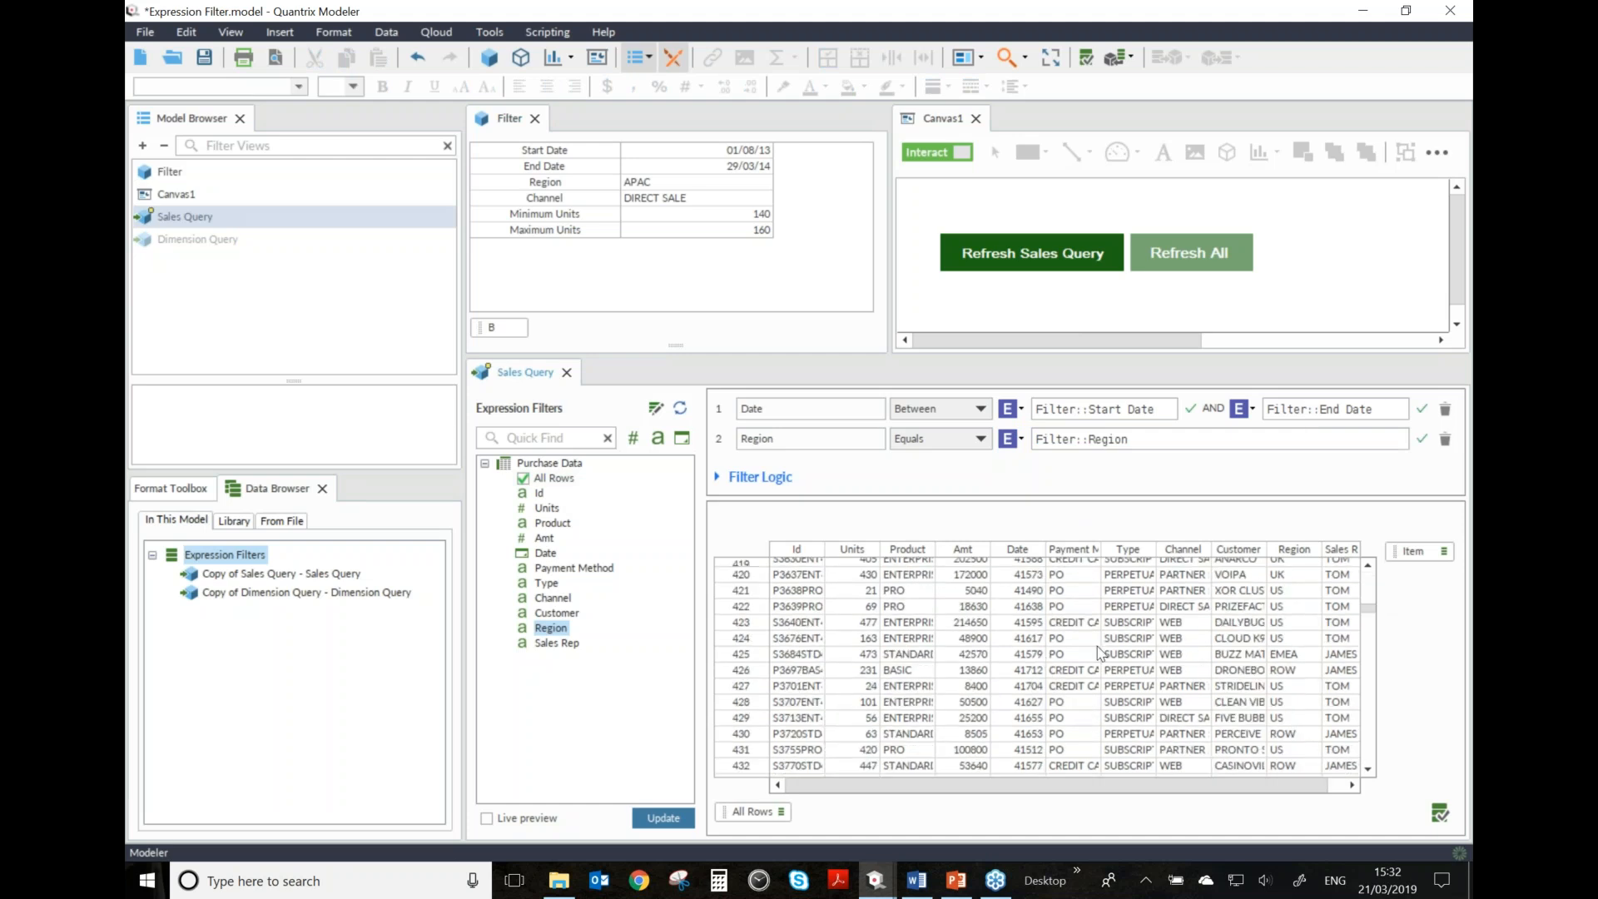
left_click(1293, 563)
left_click(1294, 693, "shift")
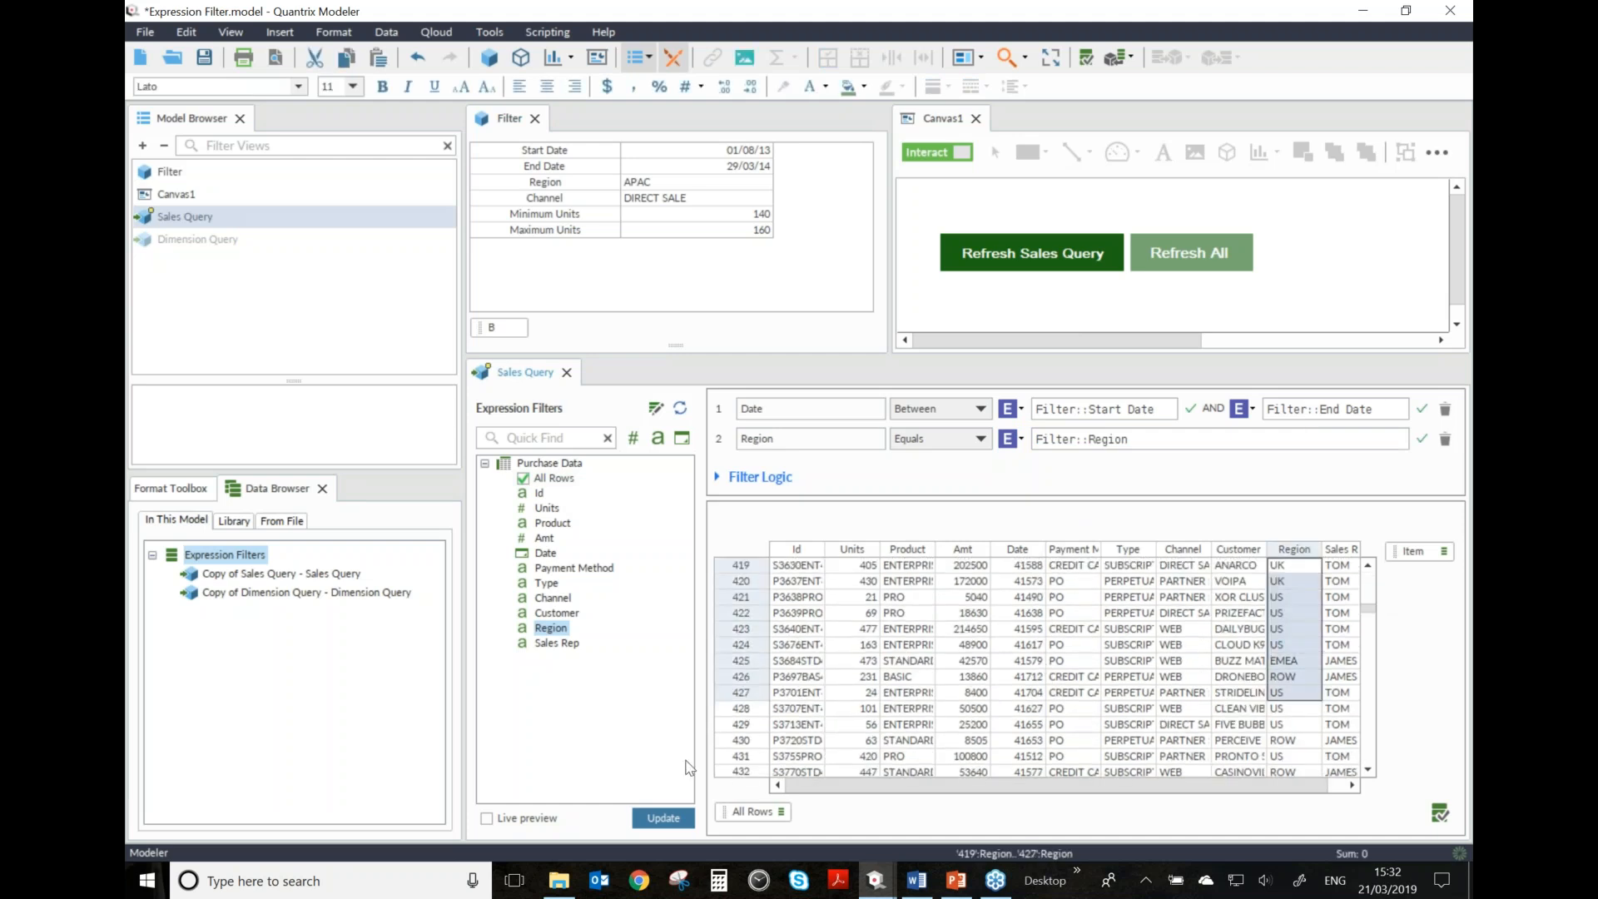
left_click(665, 818)
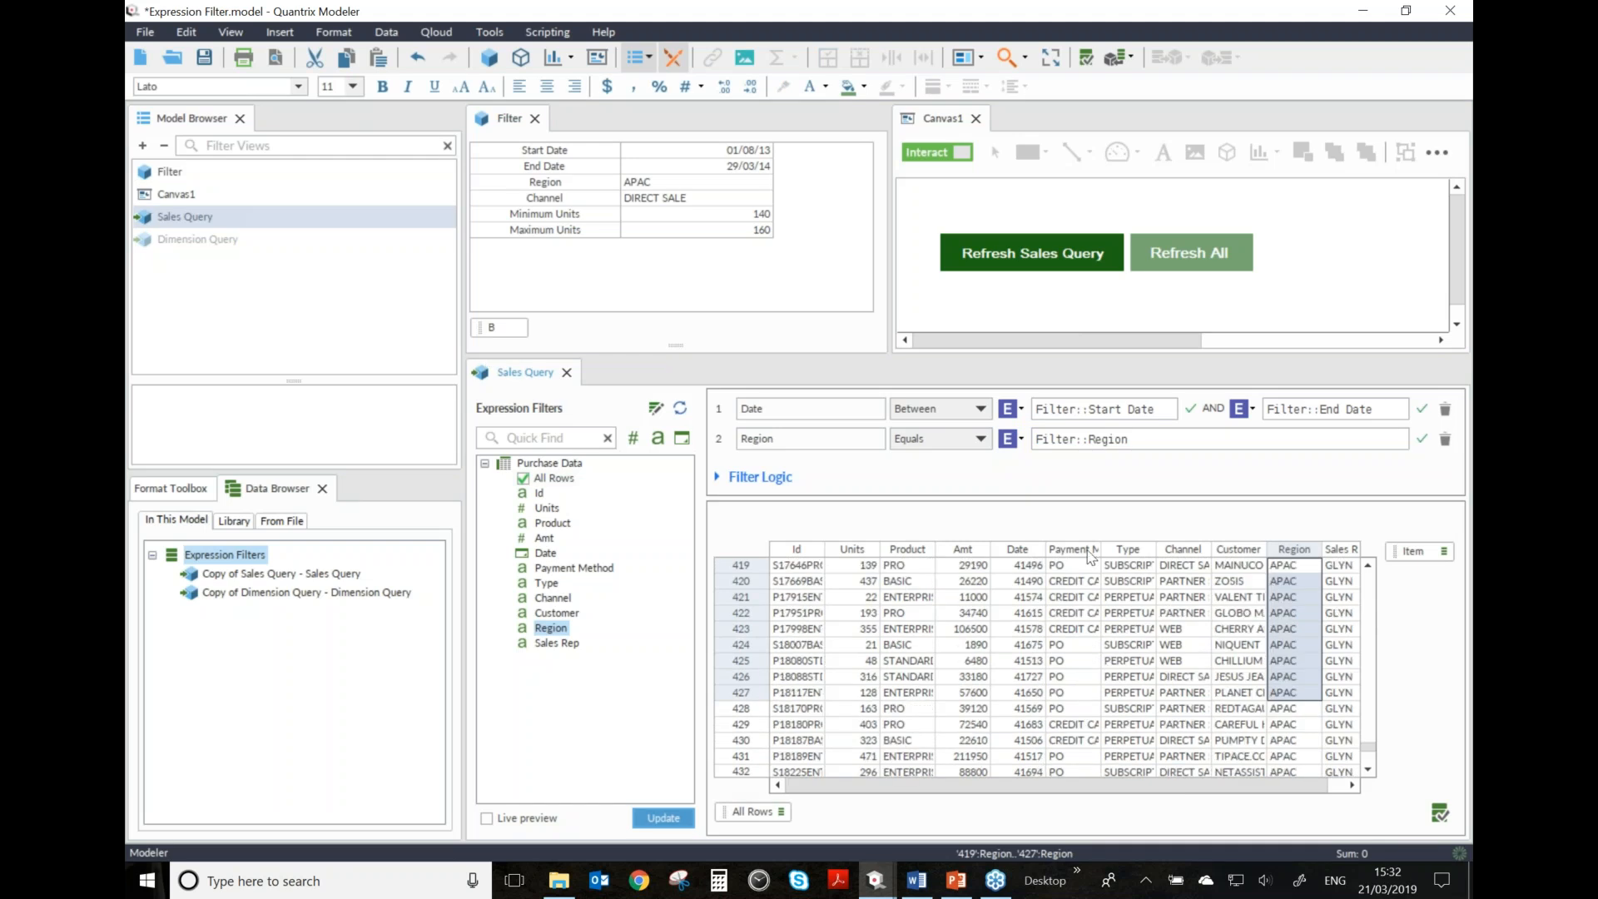
left_click(1297, 566)
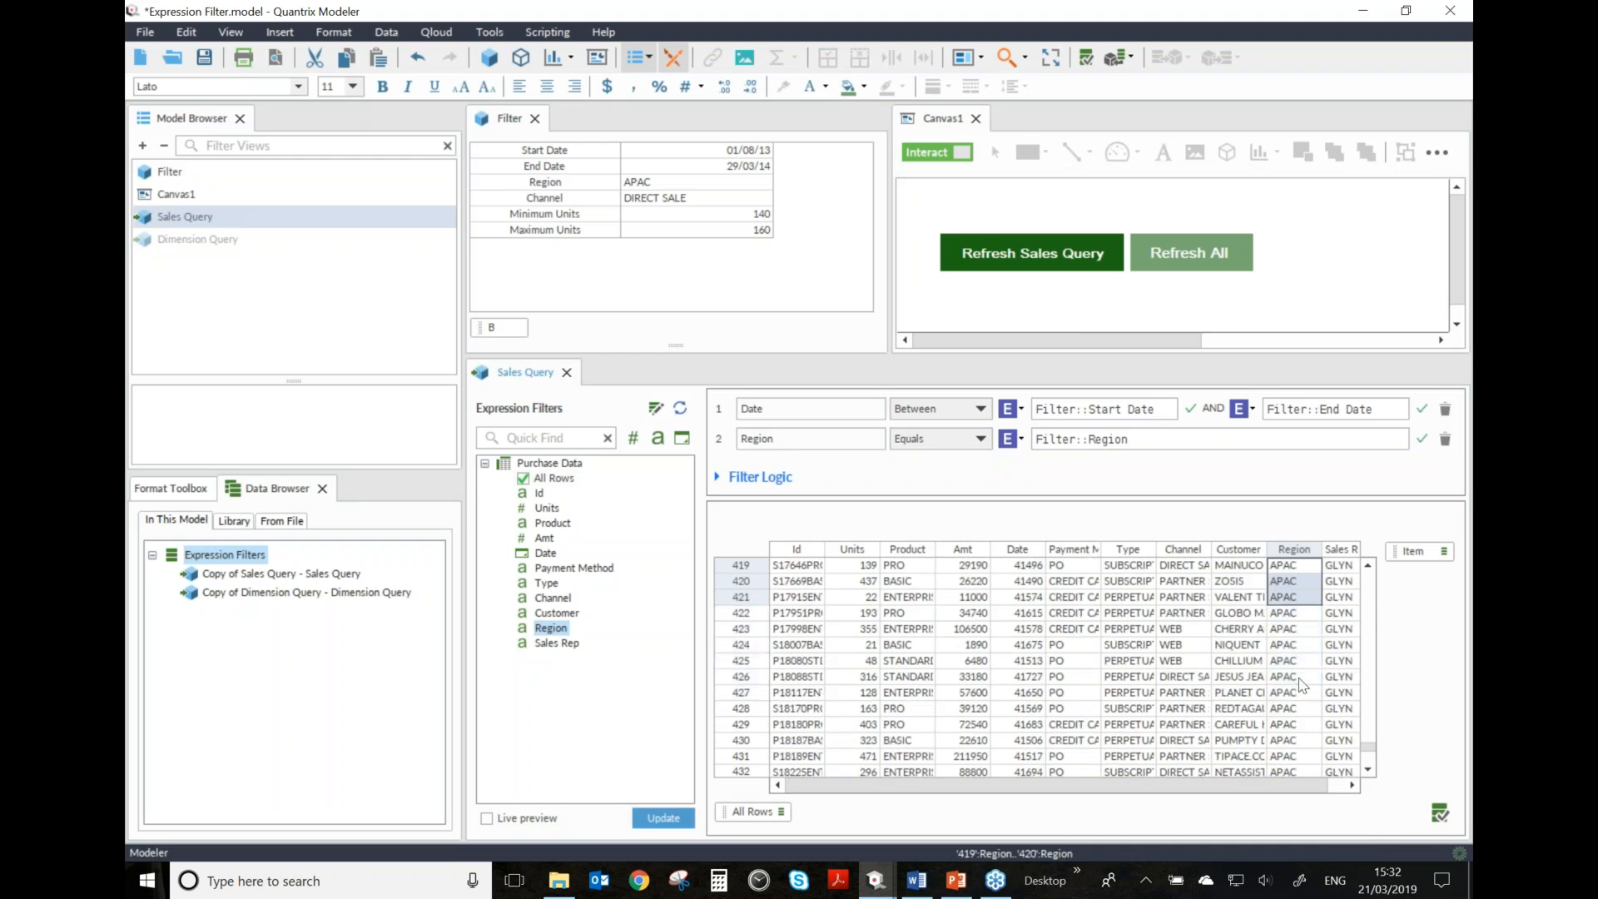
left_click(1294, 708, "shift")
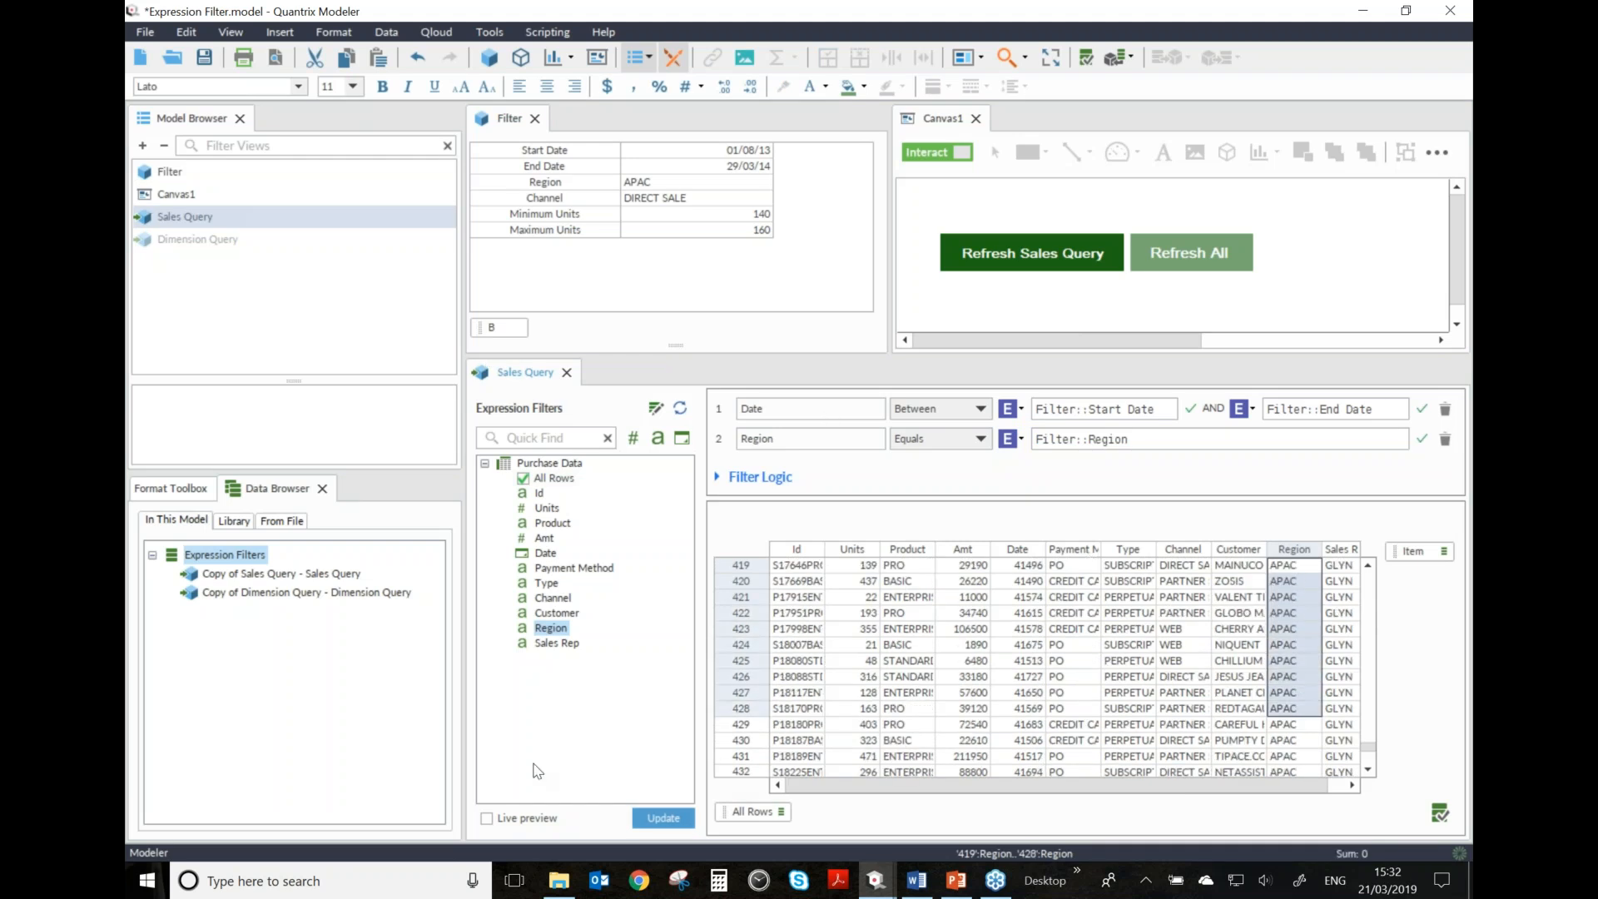
- Turn live preview back on and add a Channel filter with the Equals operator
left_click(487, 819)
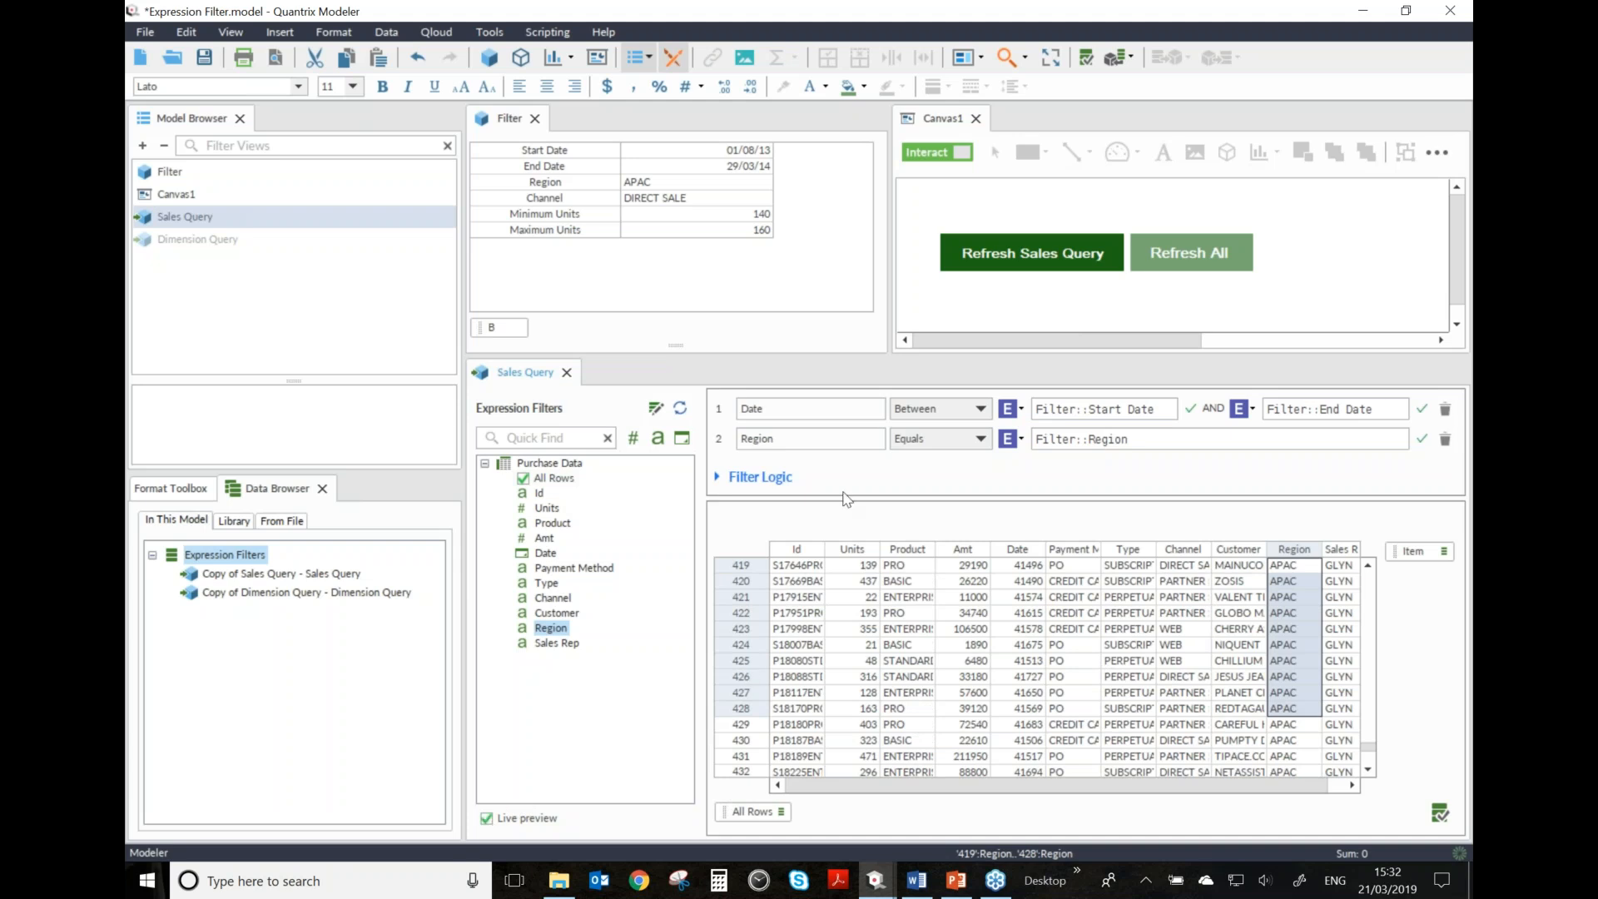
left_click_drag(857, 497, 863, 605)
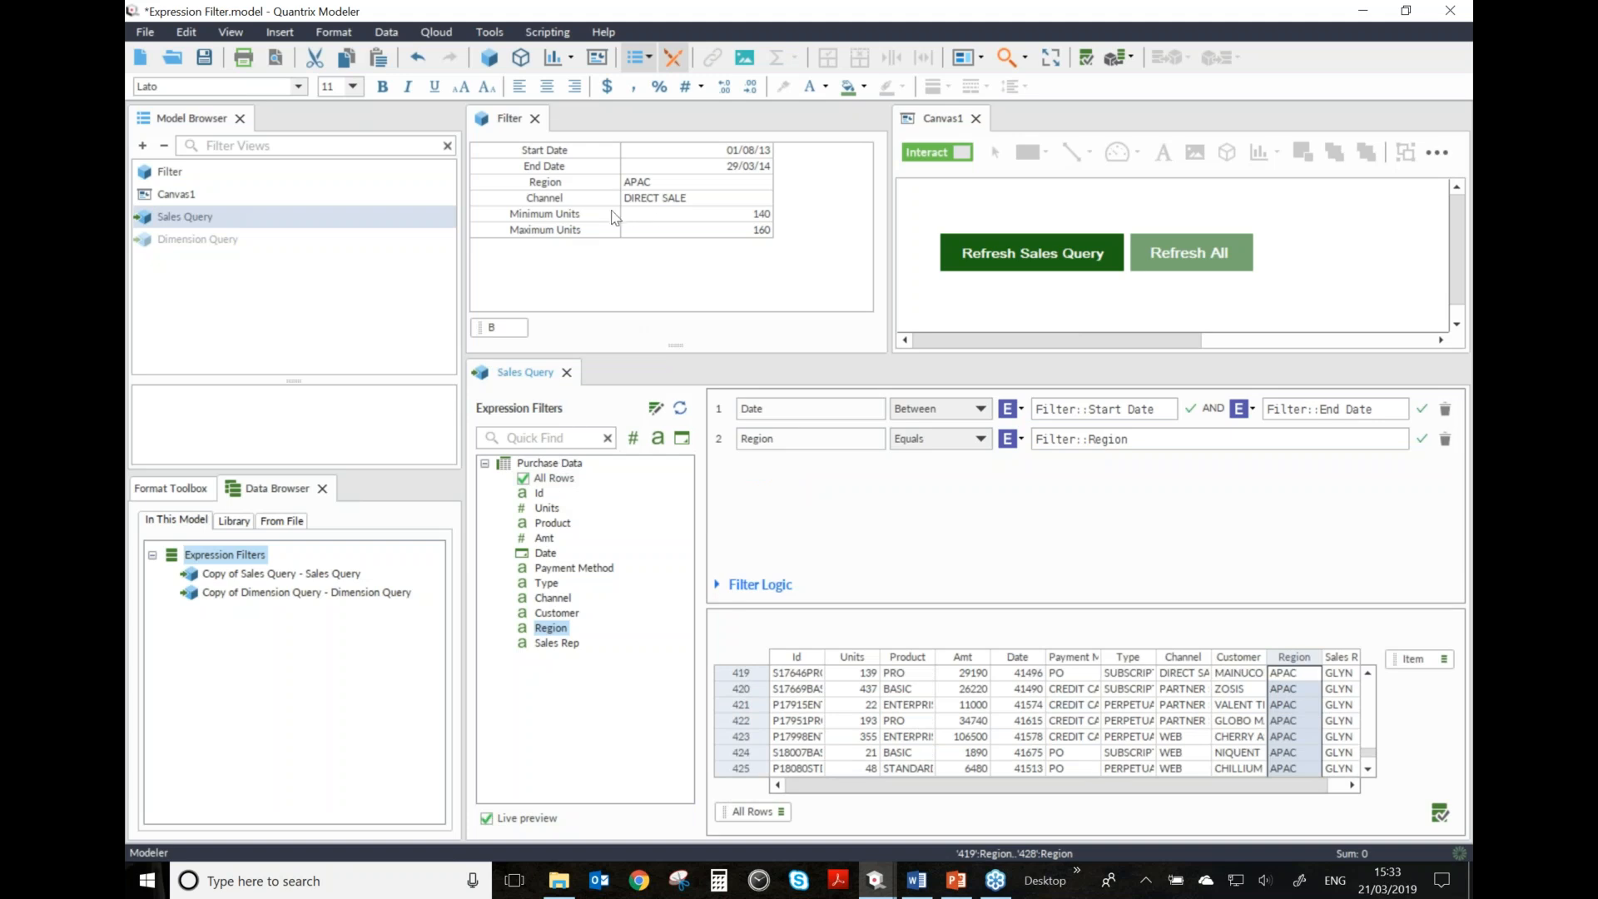
left_click_drag(560, 604, 941, 496)
left_click(981, 468)
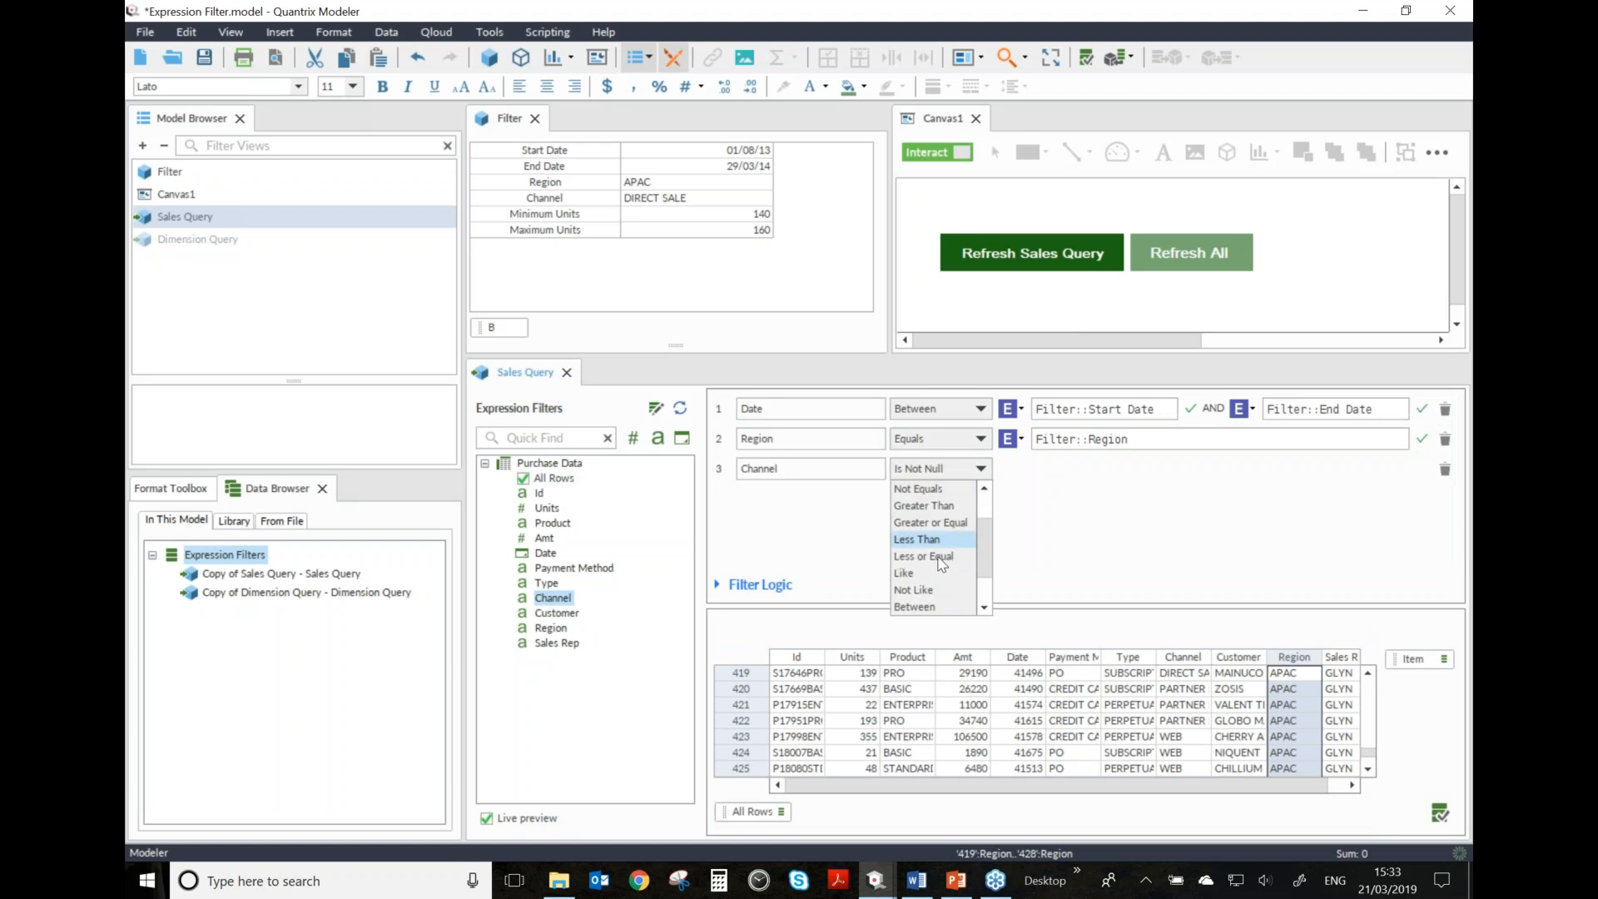
scroll(928, 550, "up", 2)
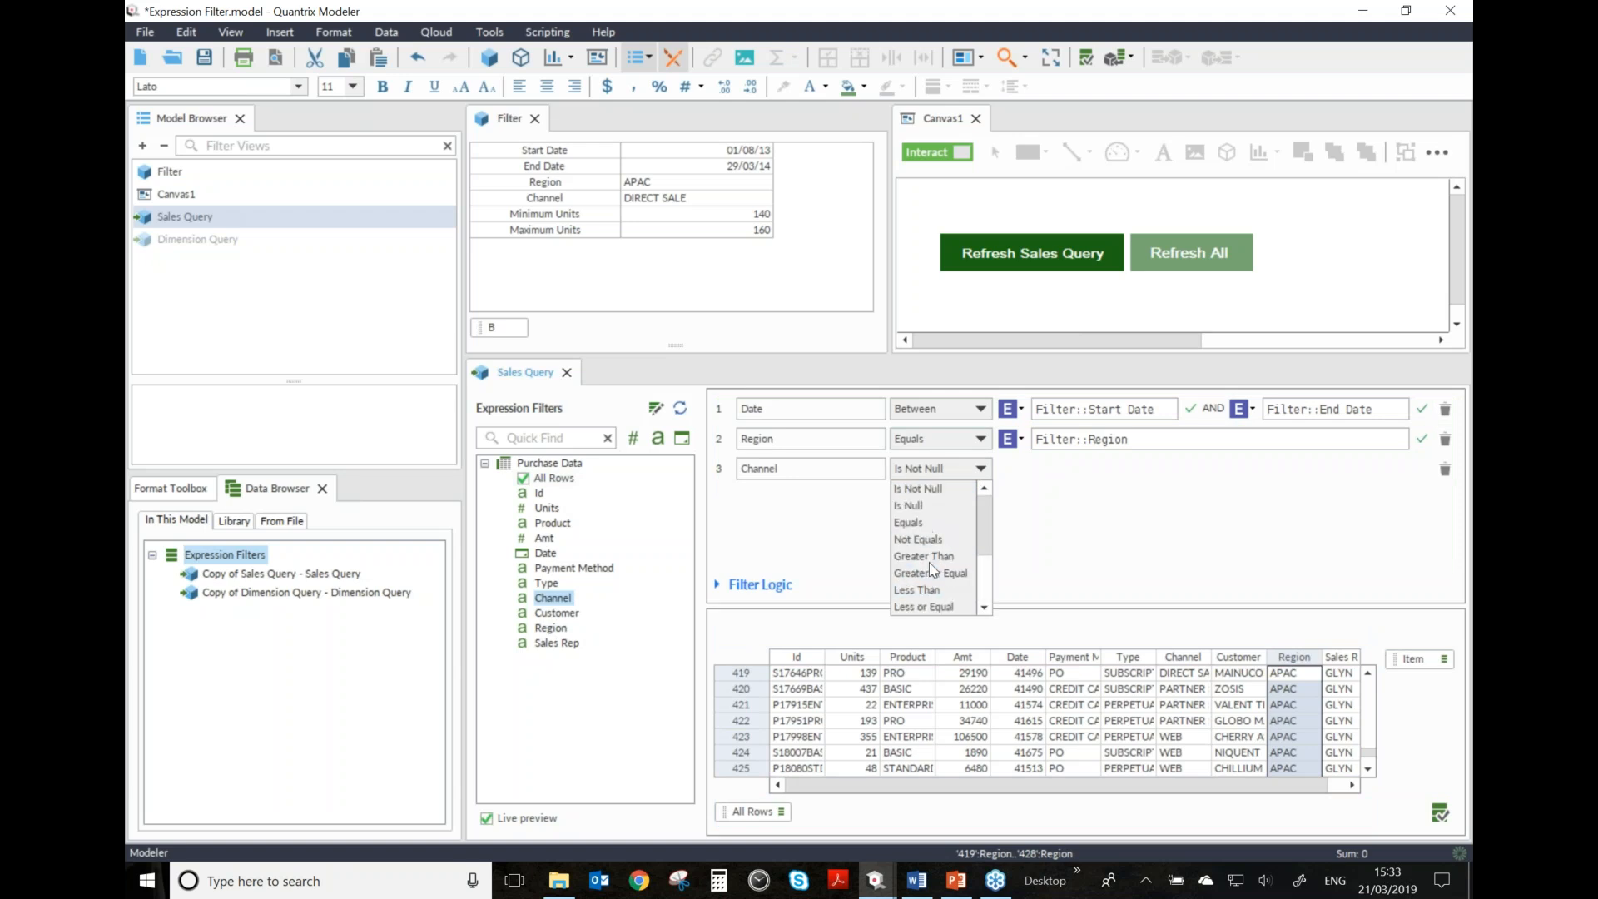
scroll(924, 530, "up", 2)
left_click(924, 523)
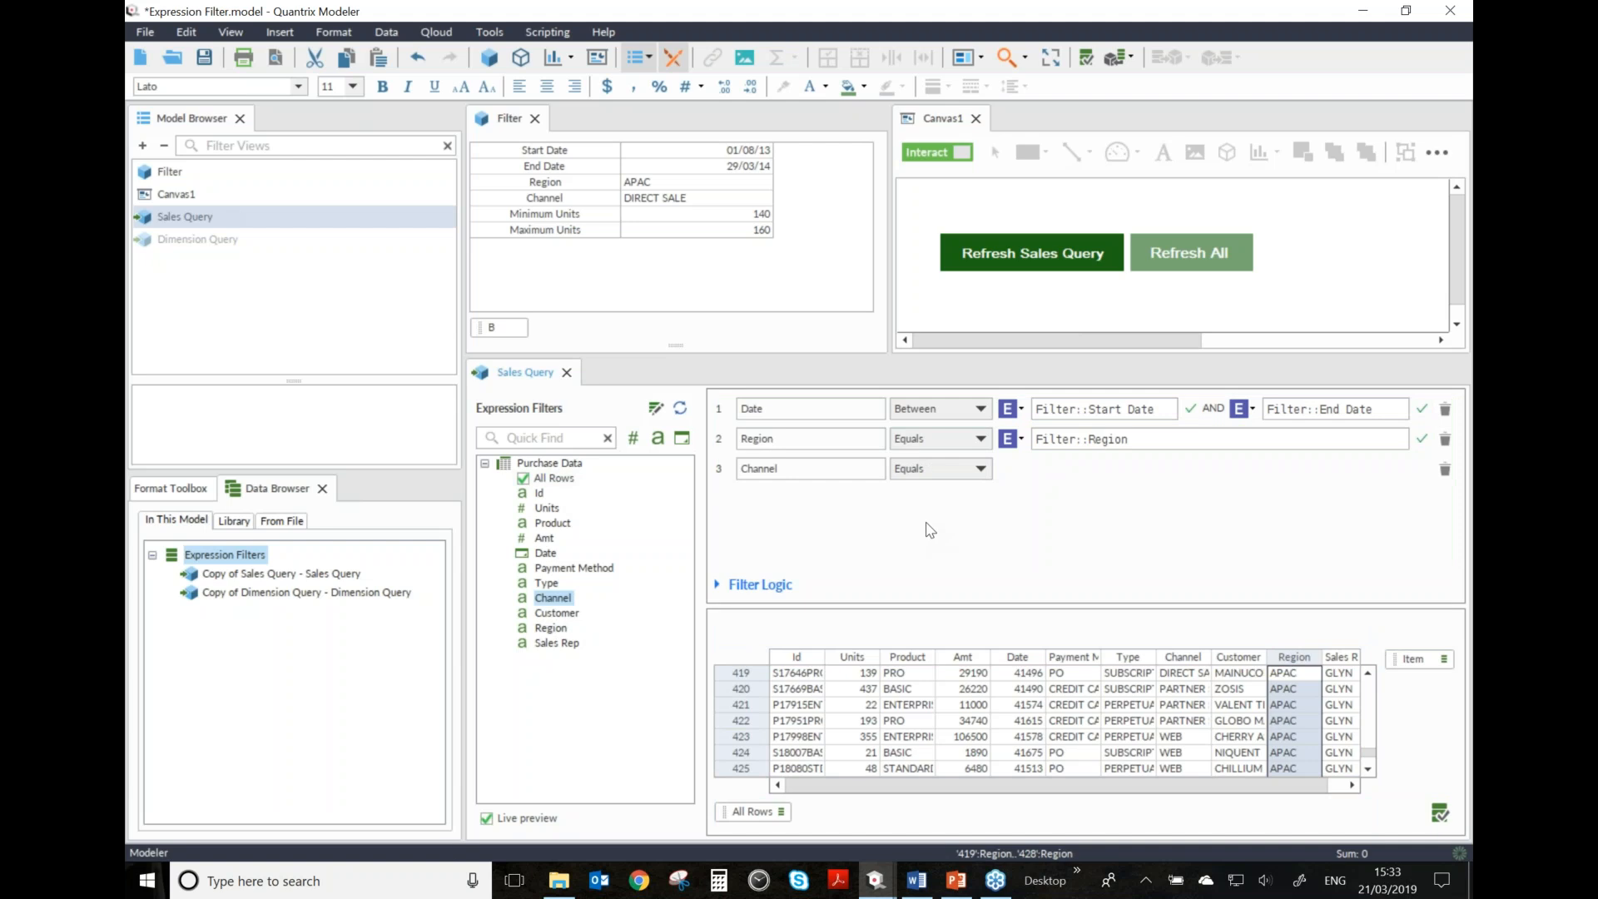
- Make the Channel filter compare against an expression and set it to Filter::Channel
left_click(1012, 468)
left_click(1050, 542)
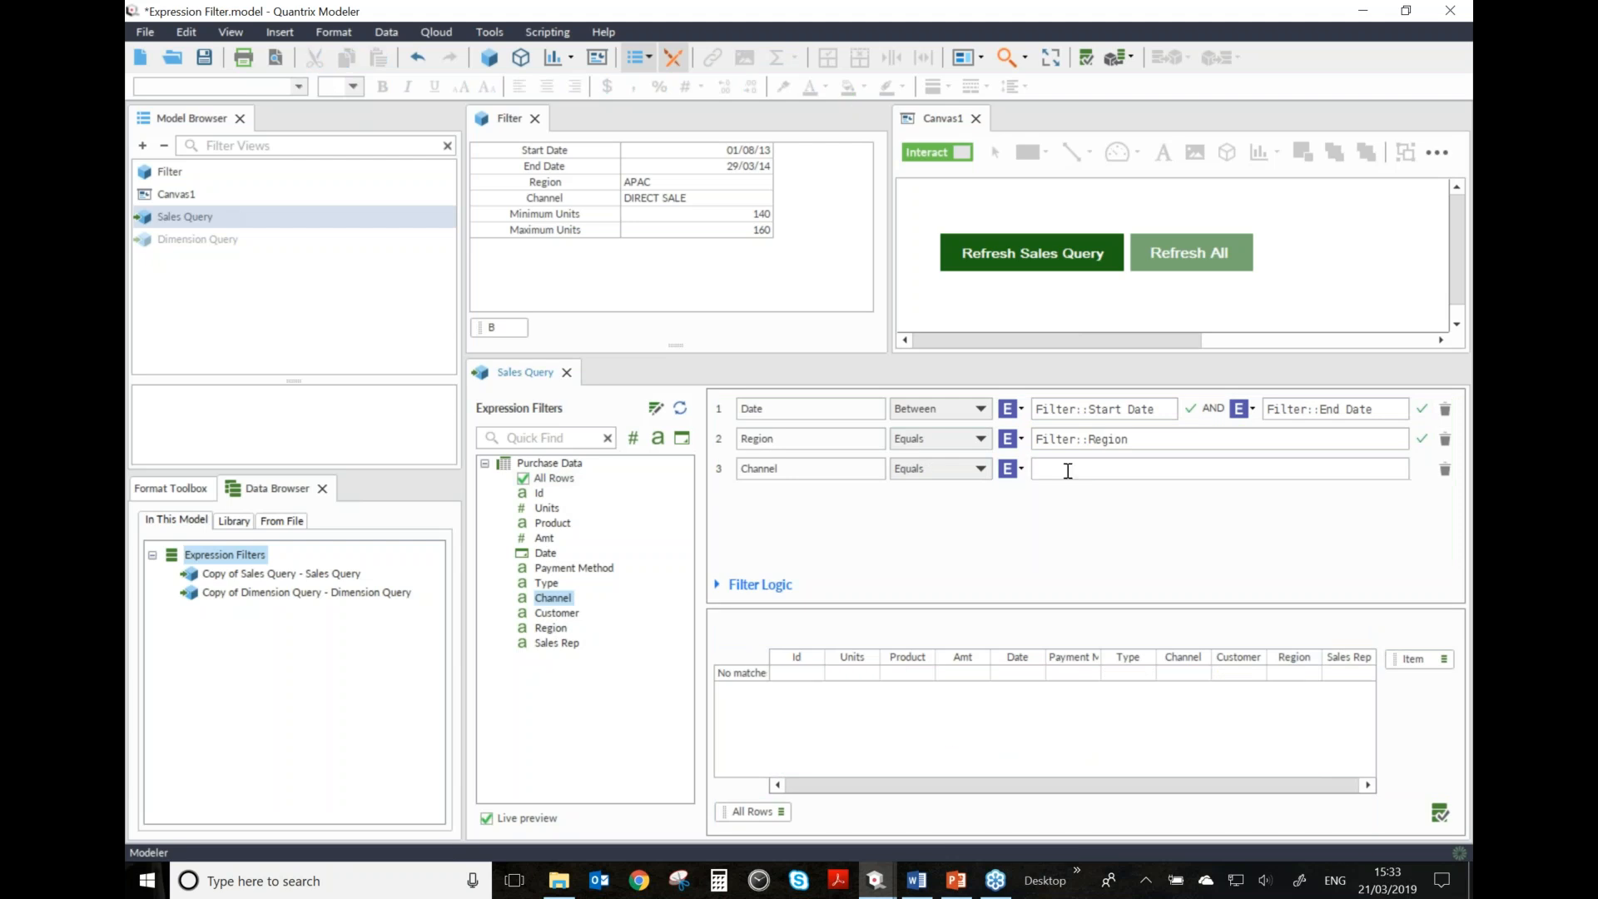
left_click(1071, 475)
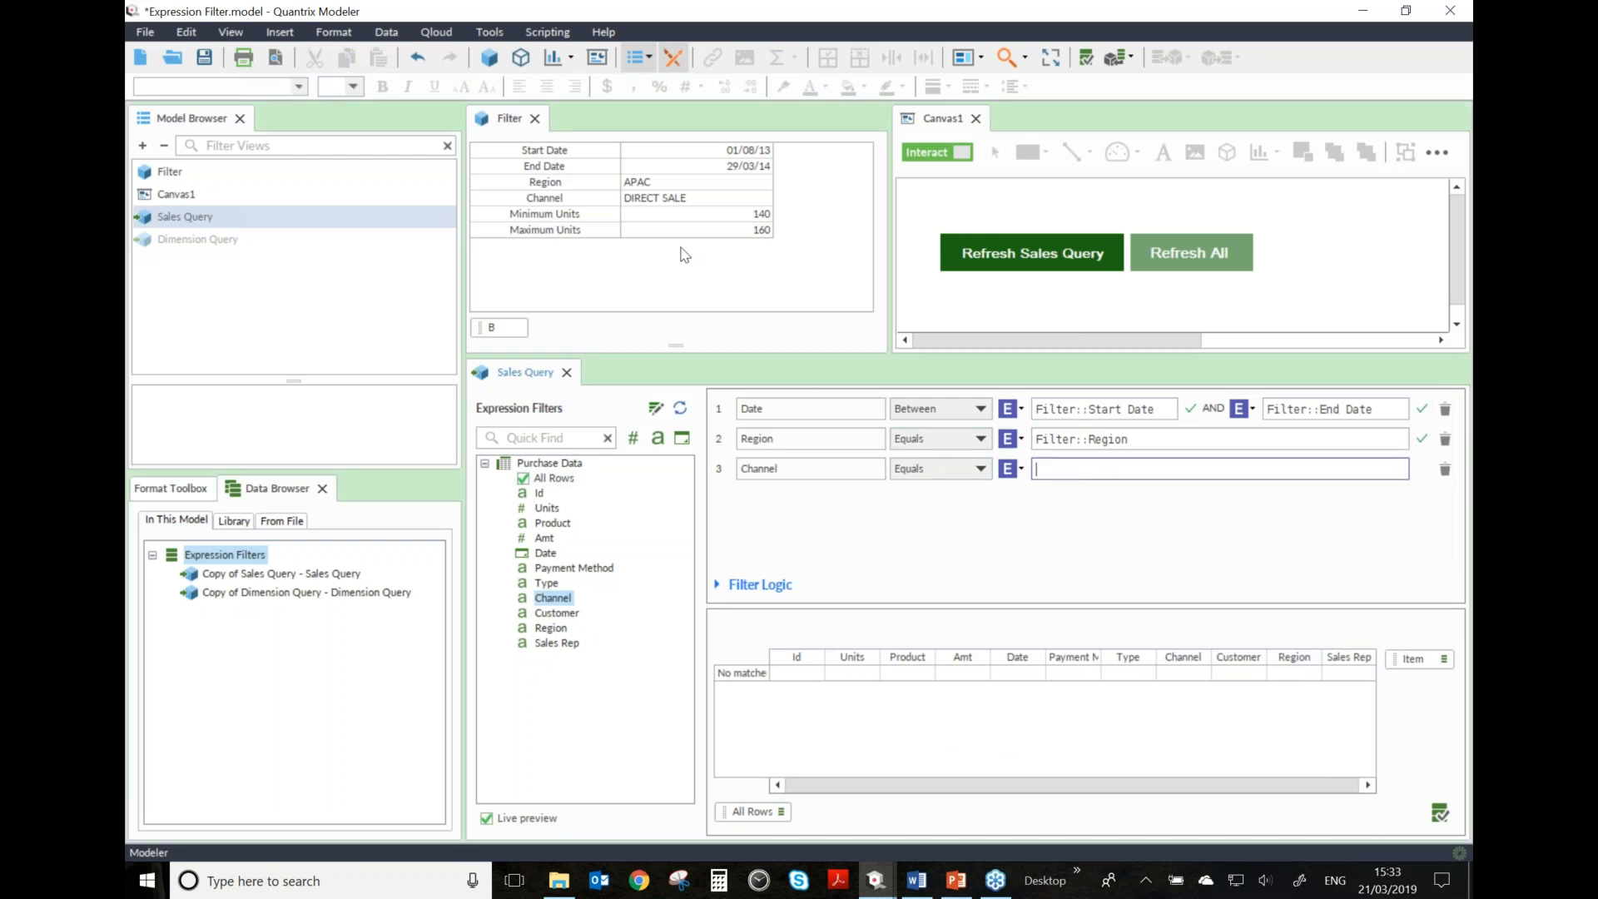
left_click(589, 205)
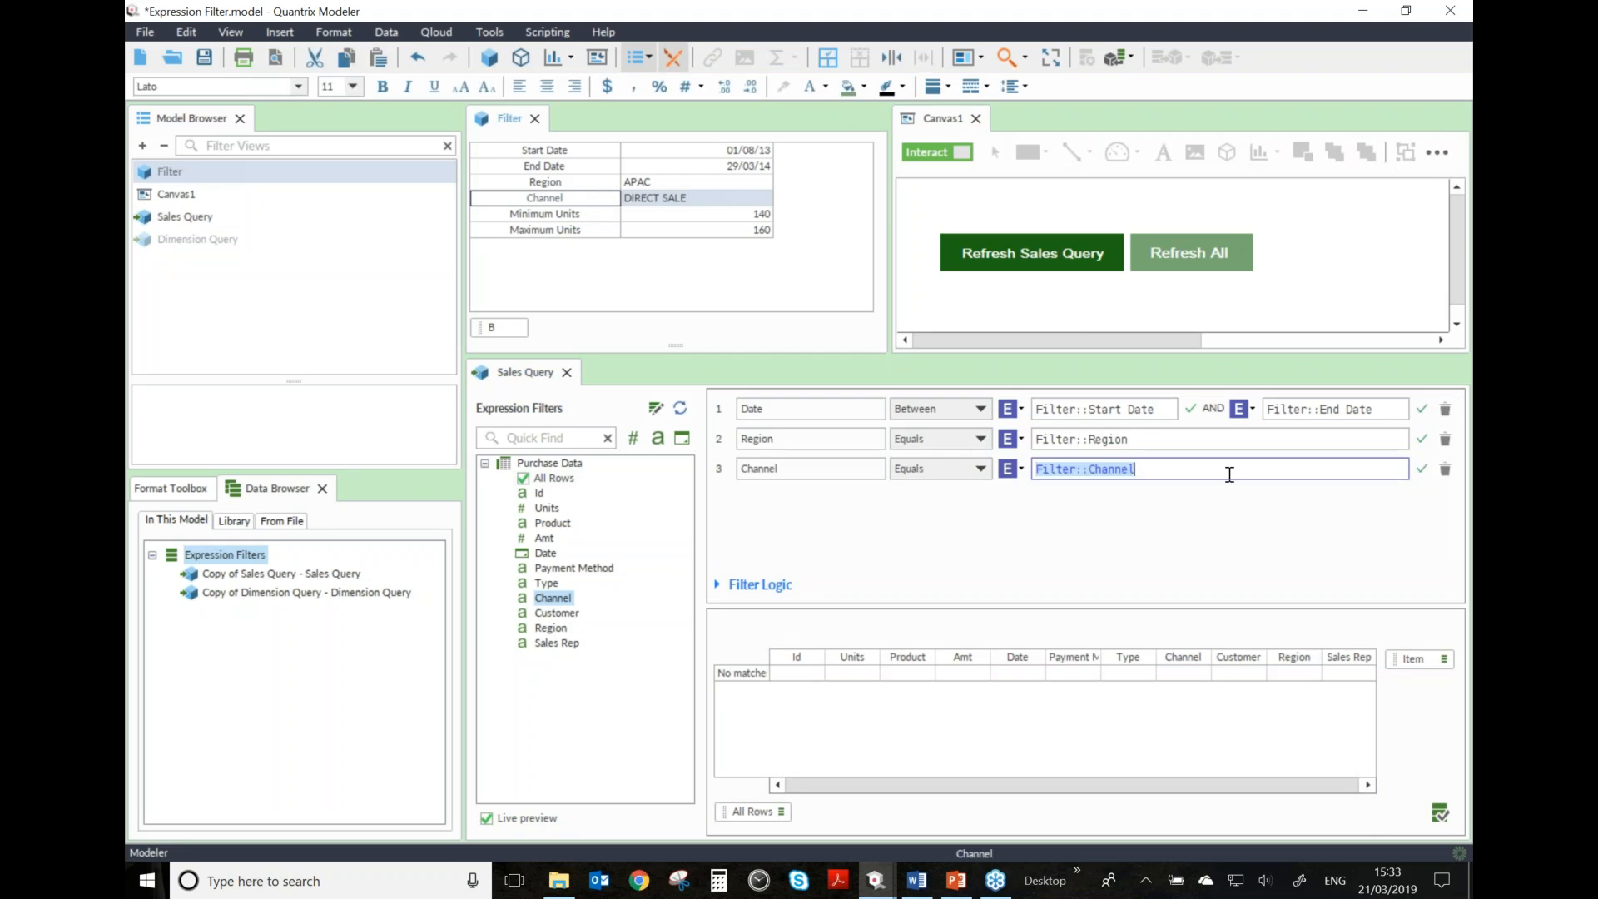
key("Return")
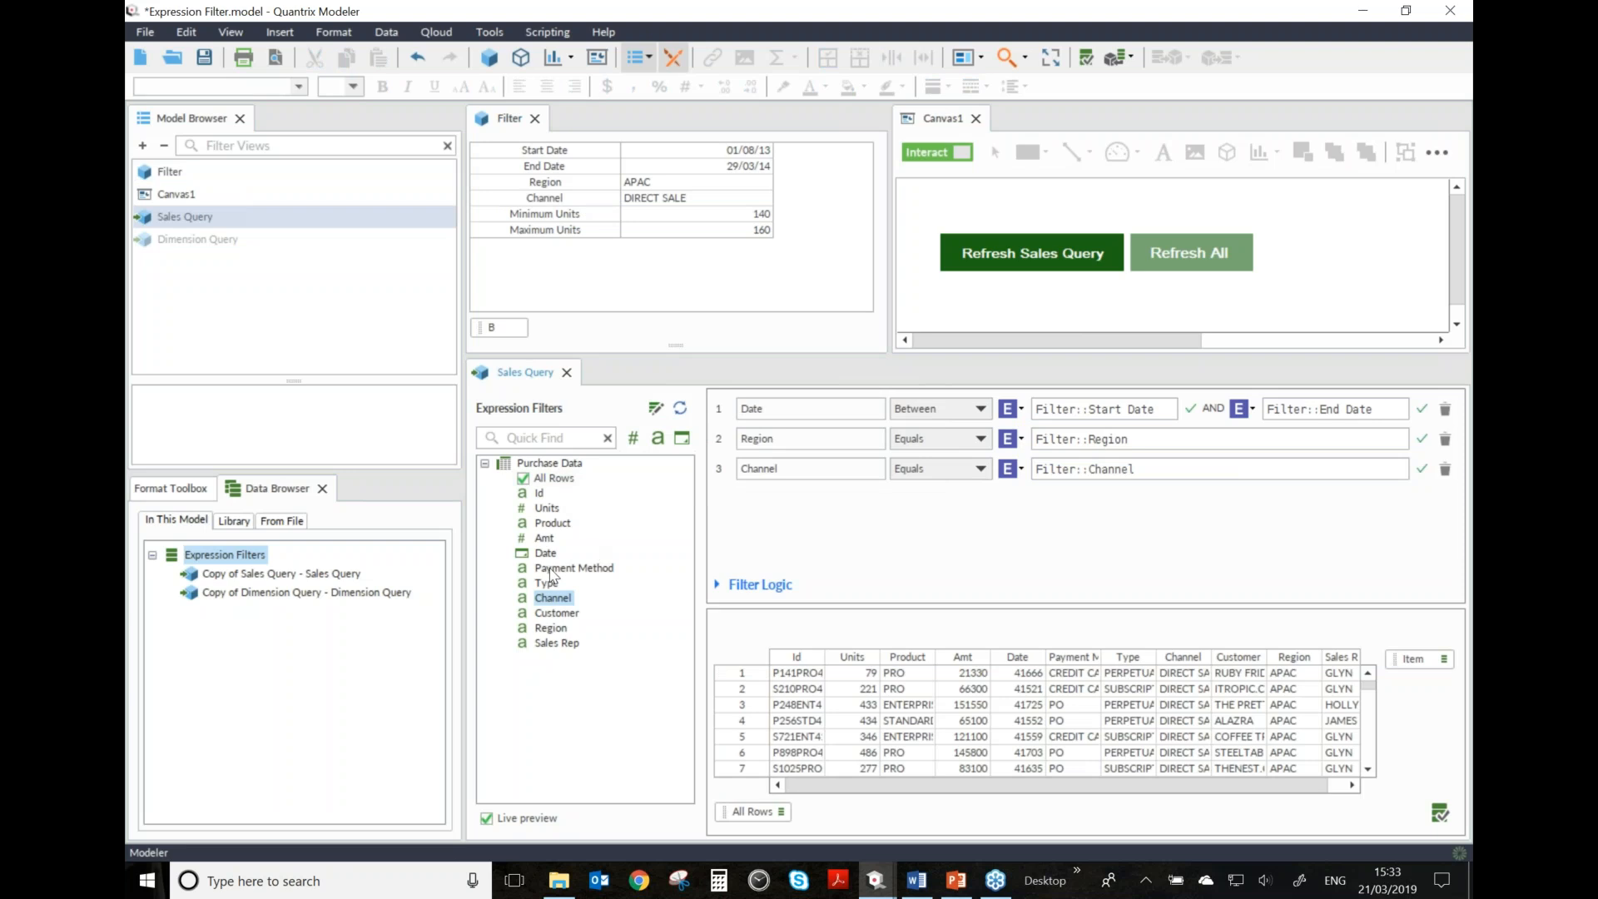
- Add a Units filter with the Between operator and make both of its bounds expressions
left_click_drag(547, 508, 949, 533)
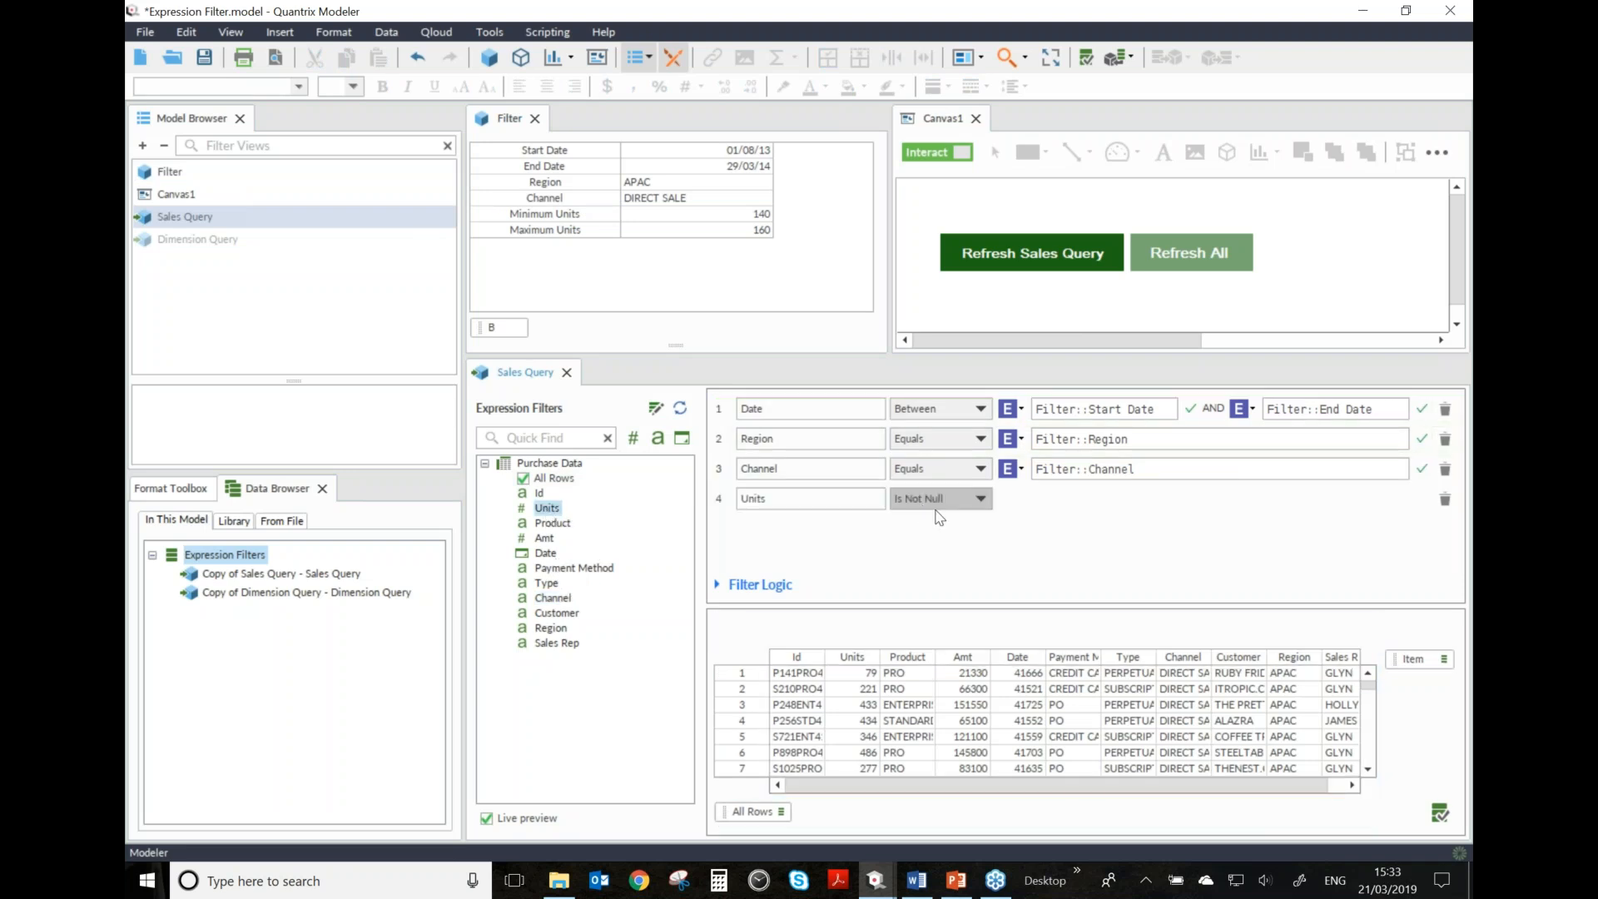
left_click(941, 498)
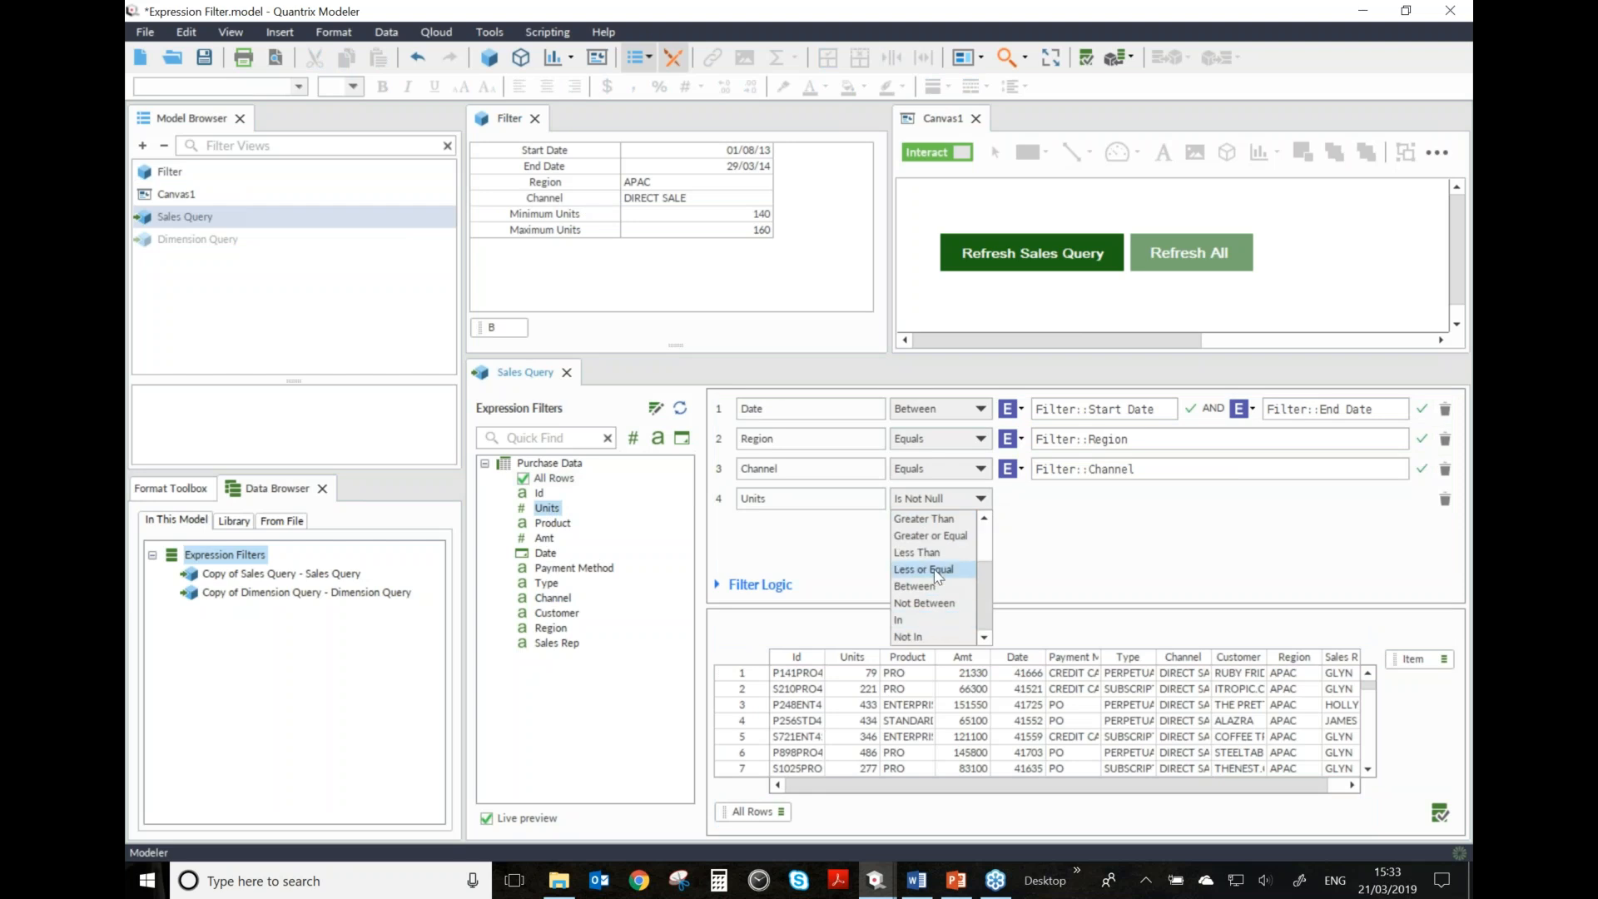
left_click(937, 586)
left_click(1023, 502)
left_click(1053, 573)
left_click(1253, 500)
left_click(1259, 573)
- Set the Units range from Filter::Minimum Units to Filter::Maximum Units and return to the Sales Query table
left_click(732, 214)
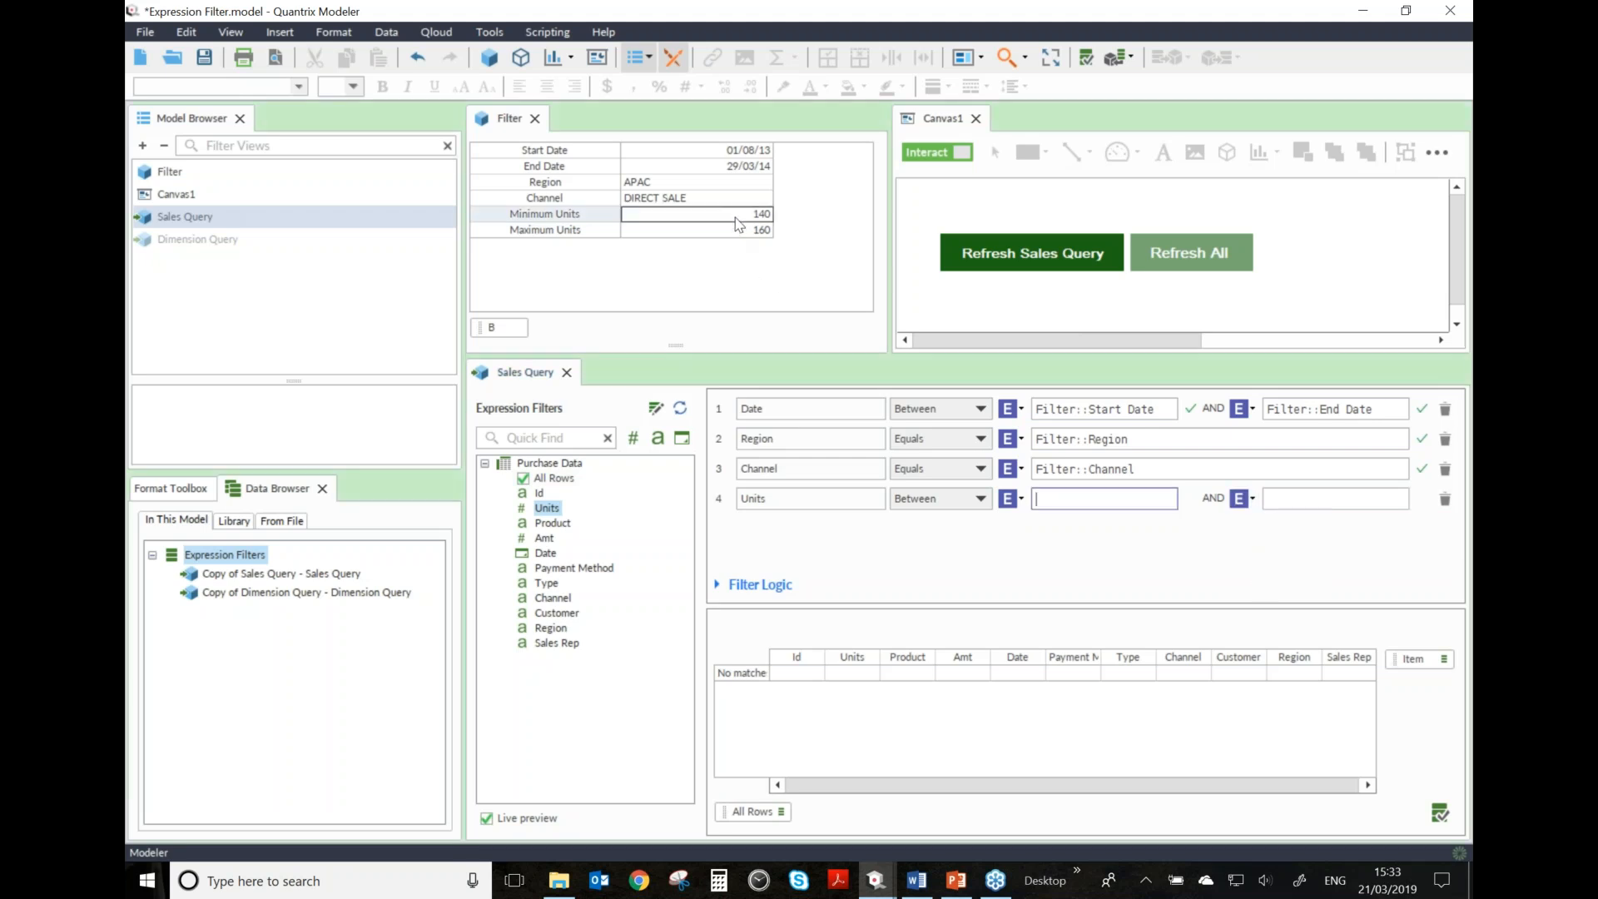
left_click(1352, 507)
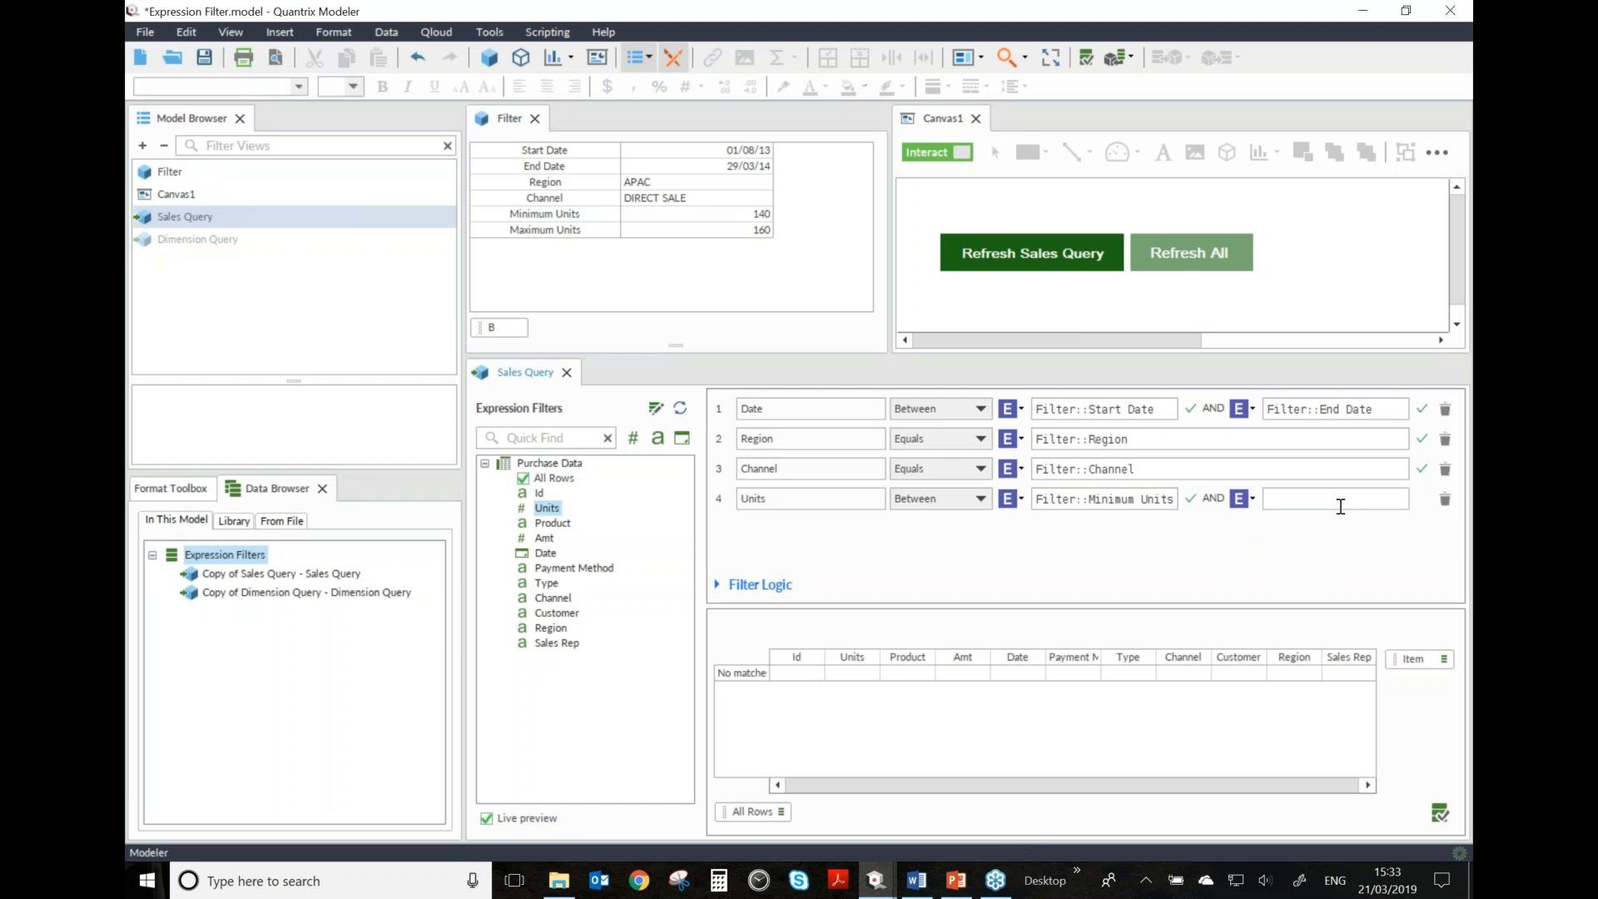
left_click(1320, 501)
left_click(721, 231)
key("Return")
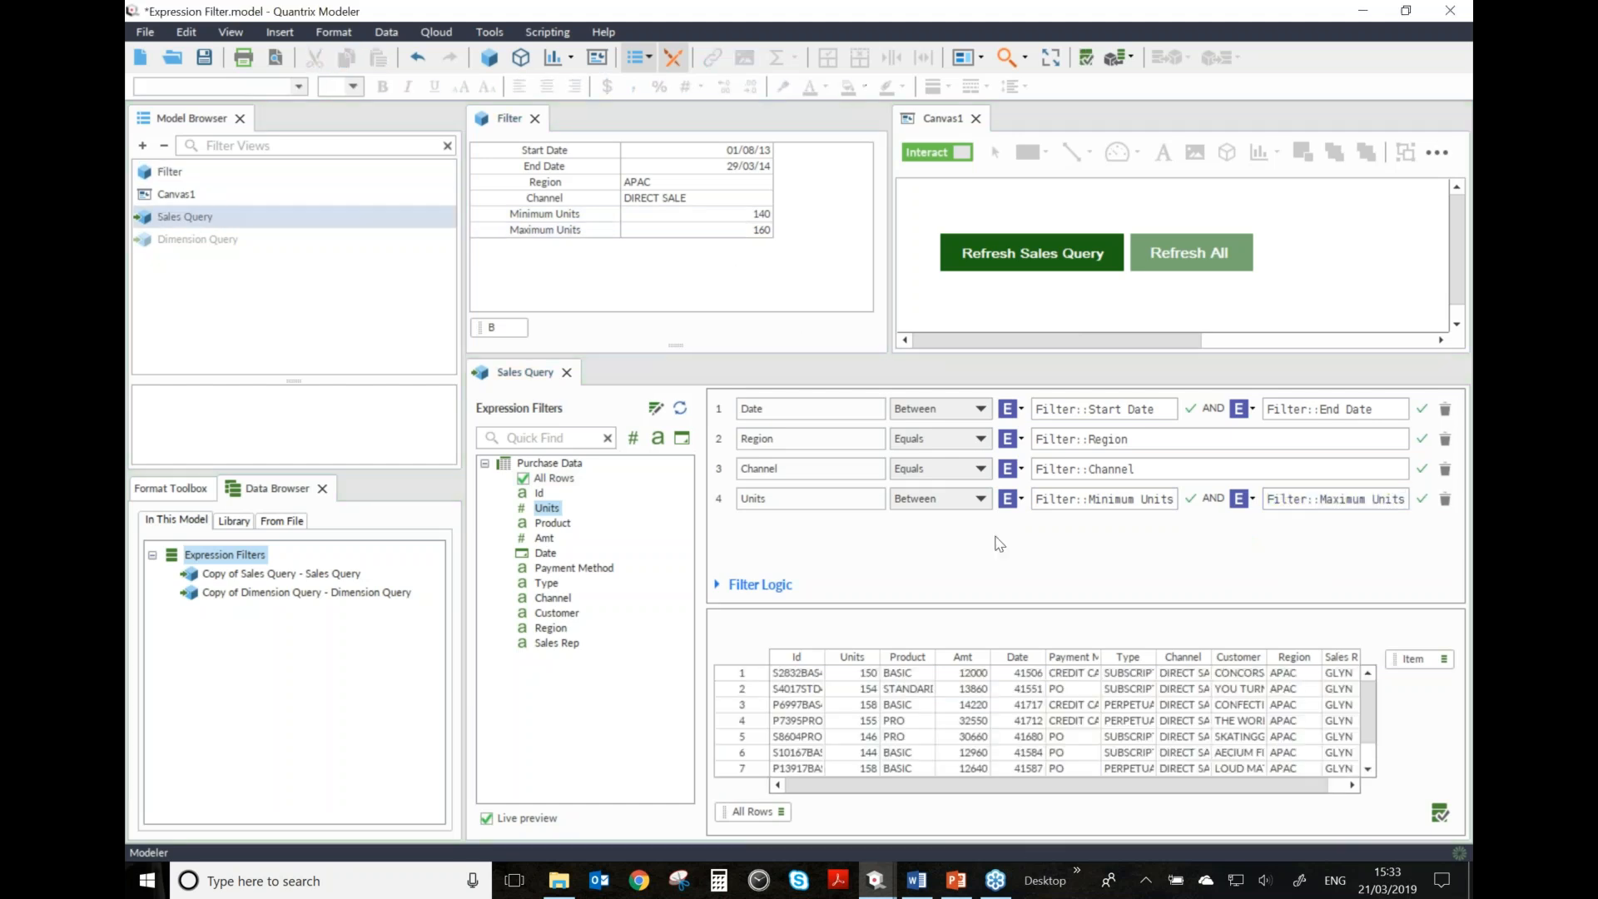
left_click(1443, 818)
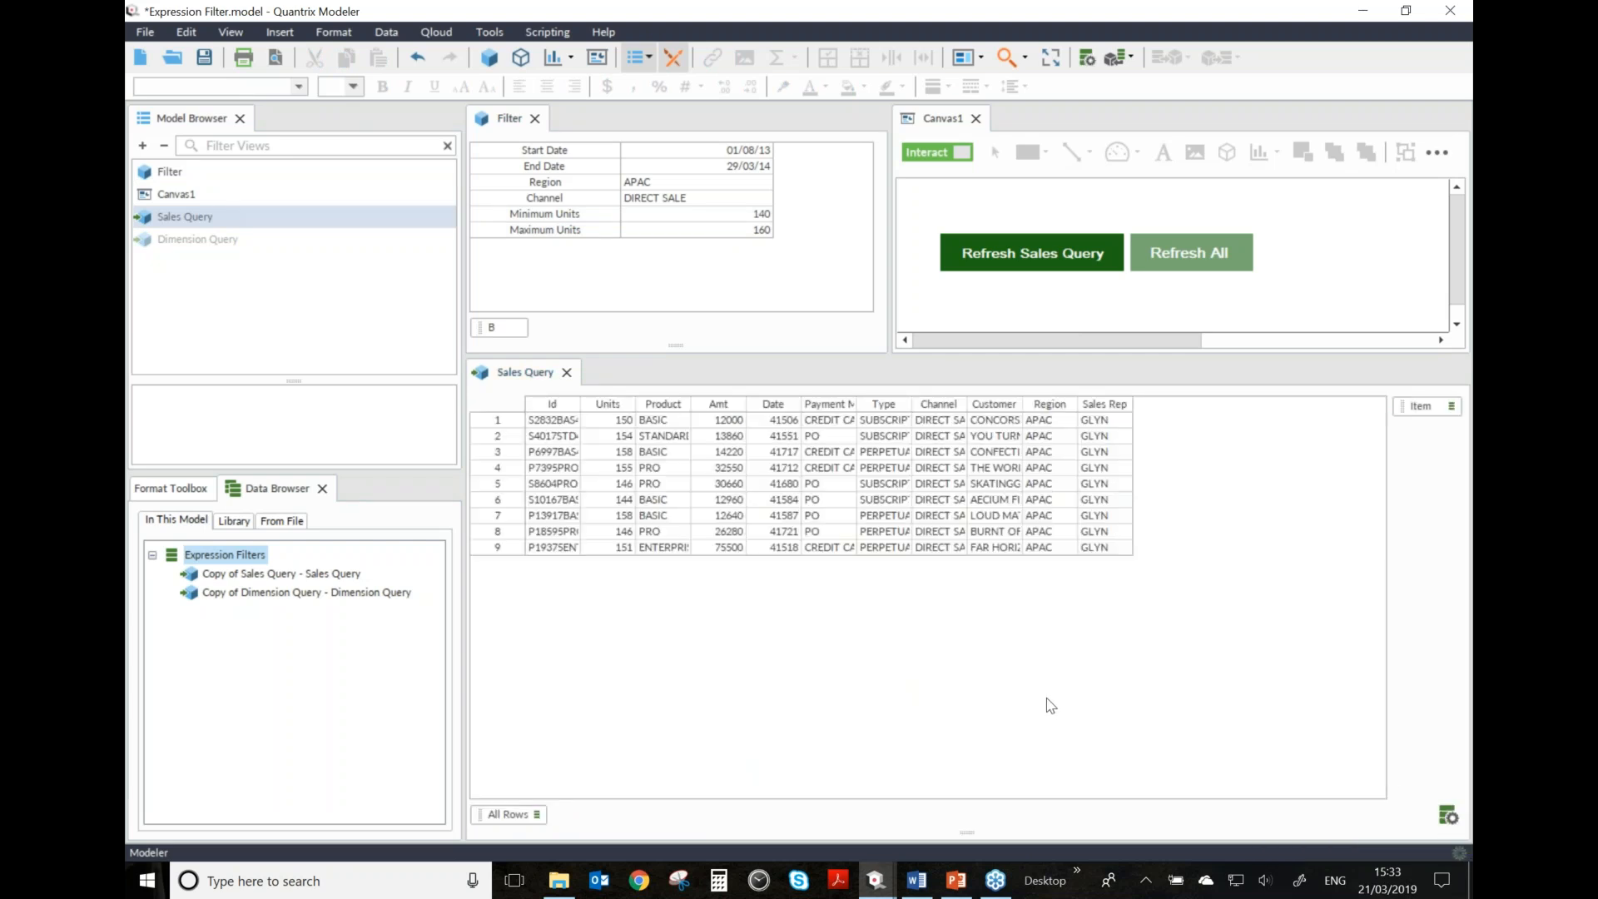
- Check the Region, Channel and Units columns of the filtered Sales Query against the Filter matrix values
left_click(571, 408)
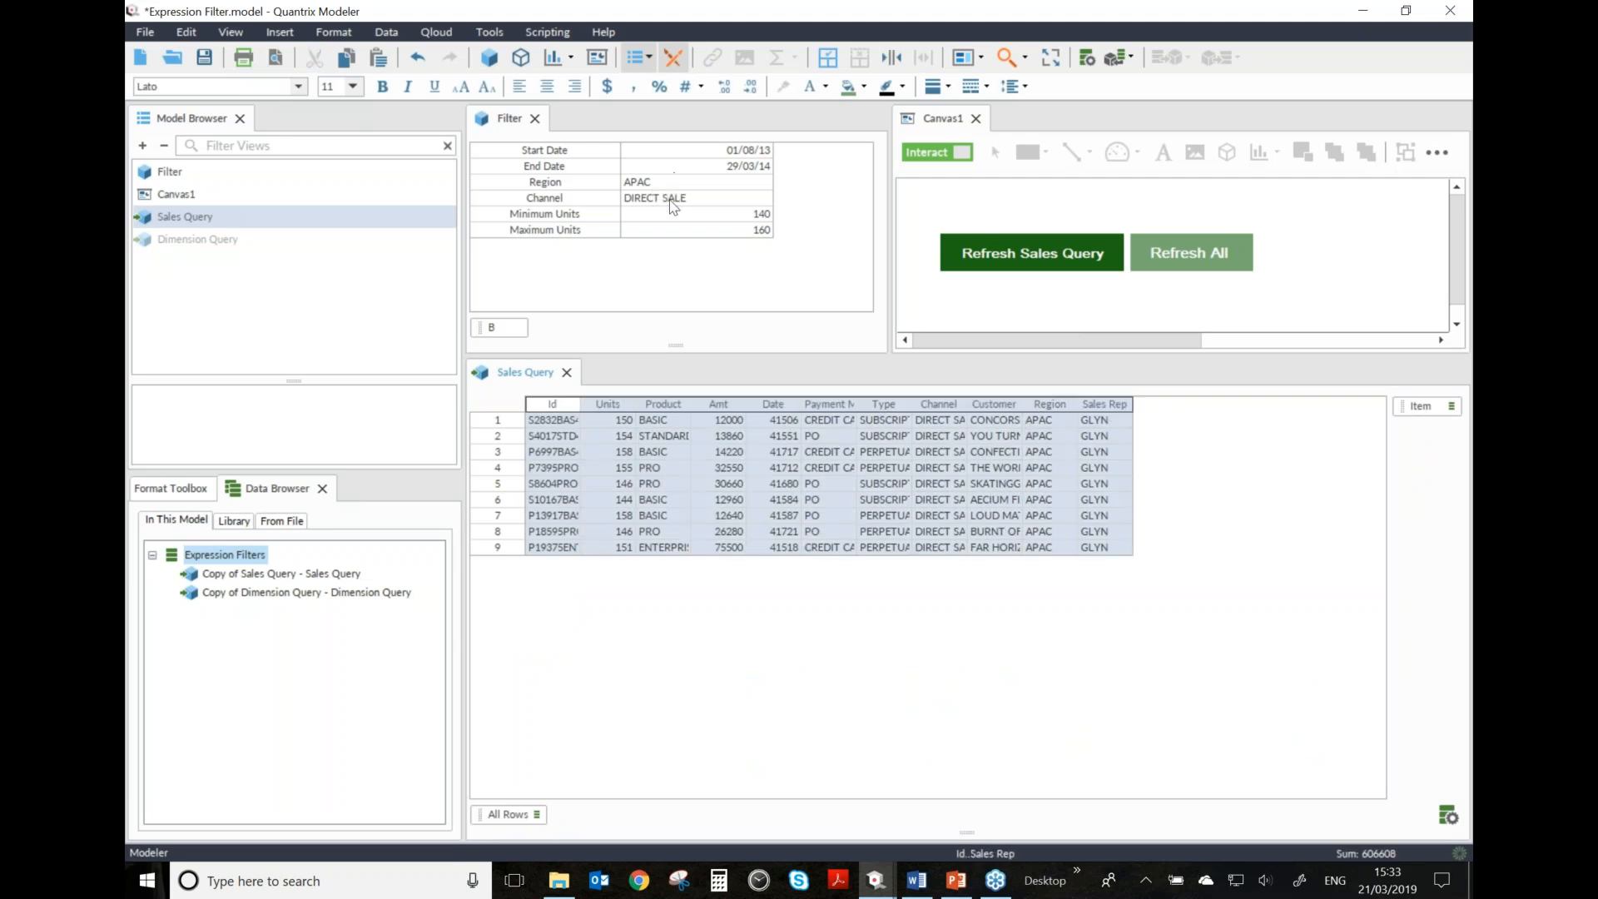
left_click_drag(1052, 429, 1065, 523)
left_click(949, 439)
left_click_drag(949, 439, 950, 523)
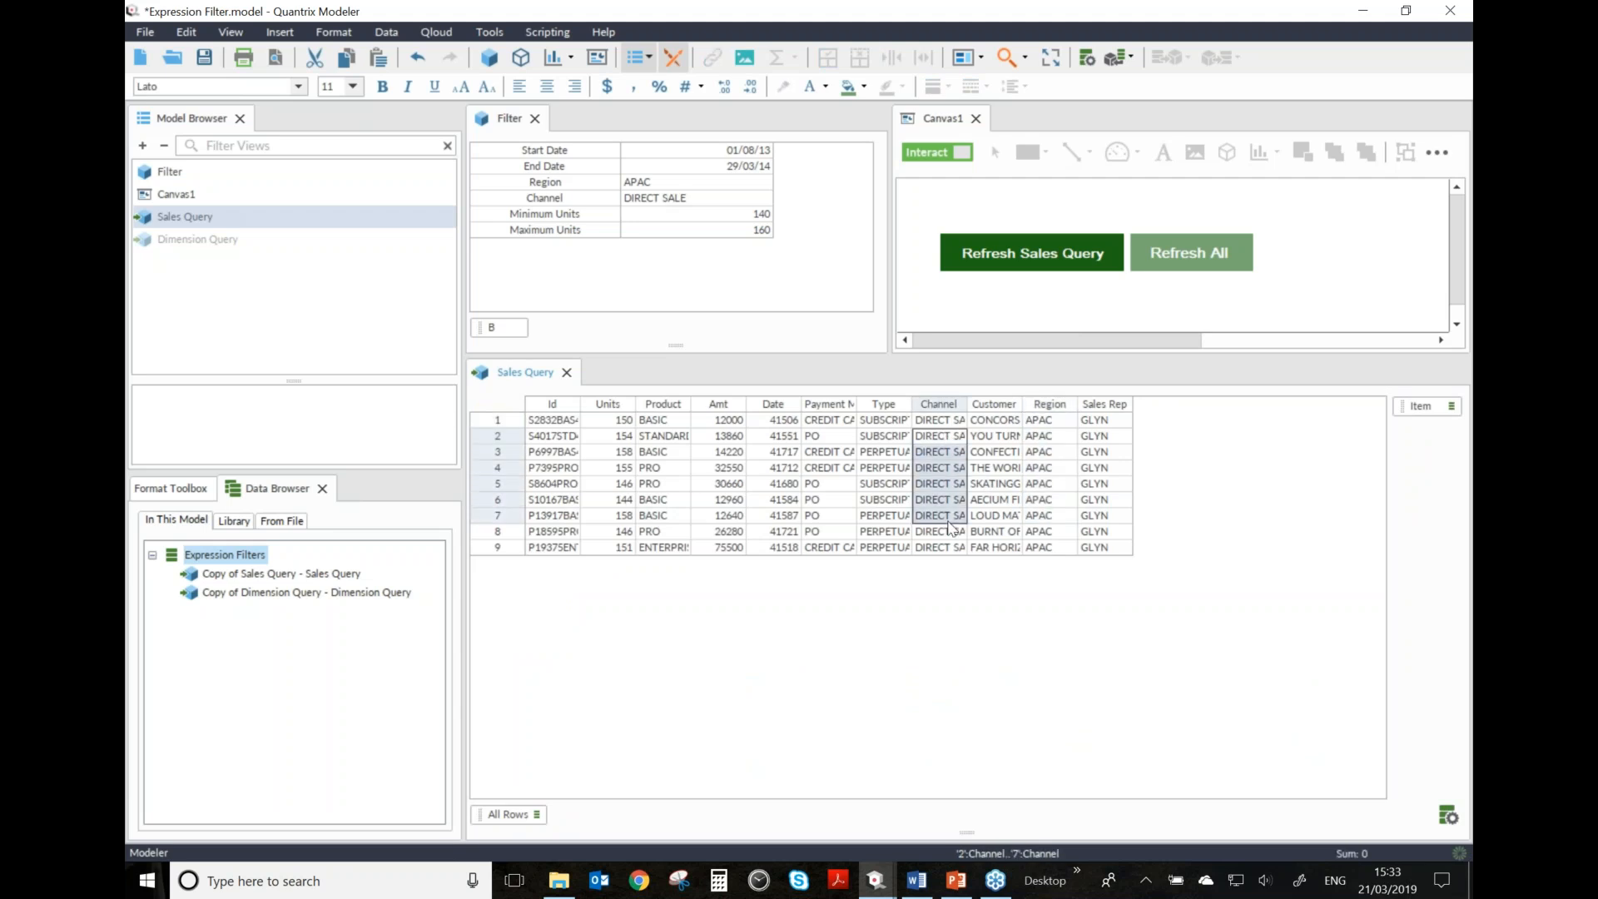
left_click_drag(610, 425, 613, 547)
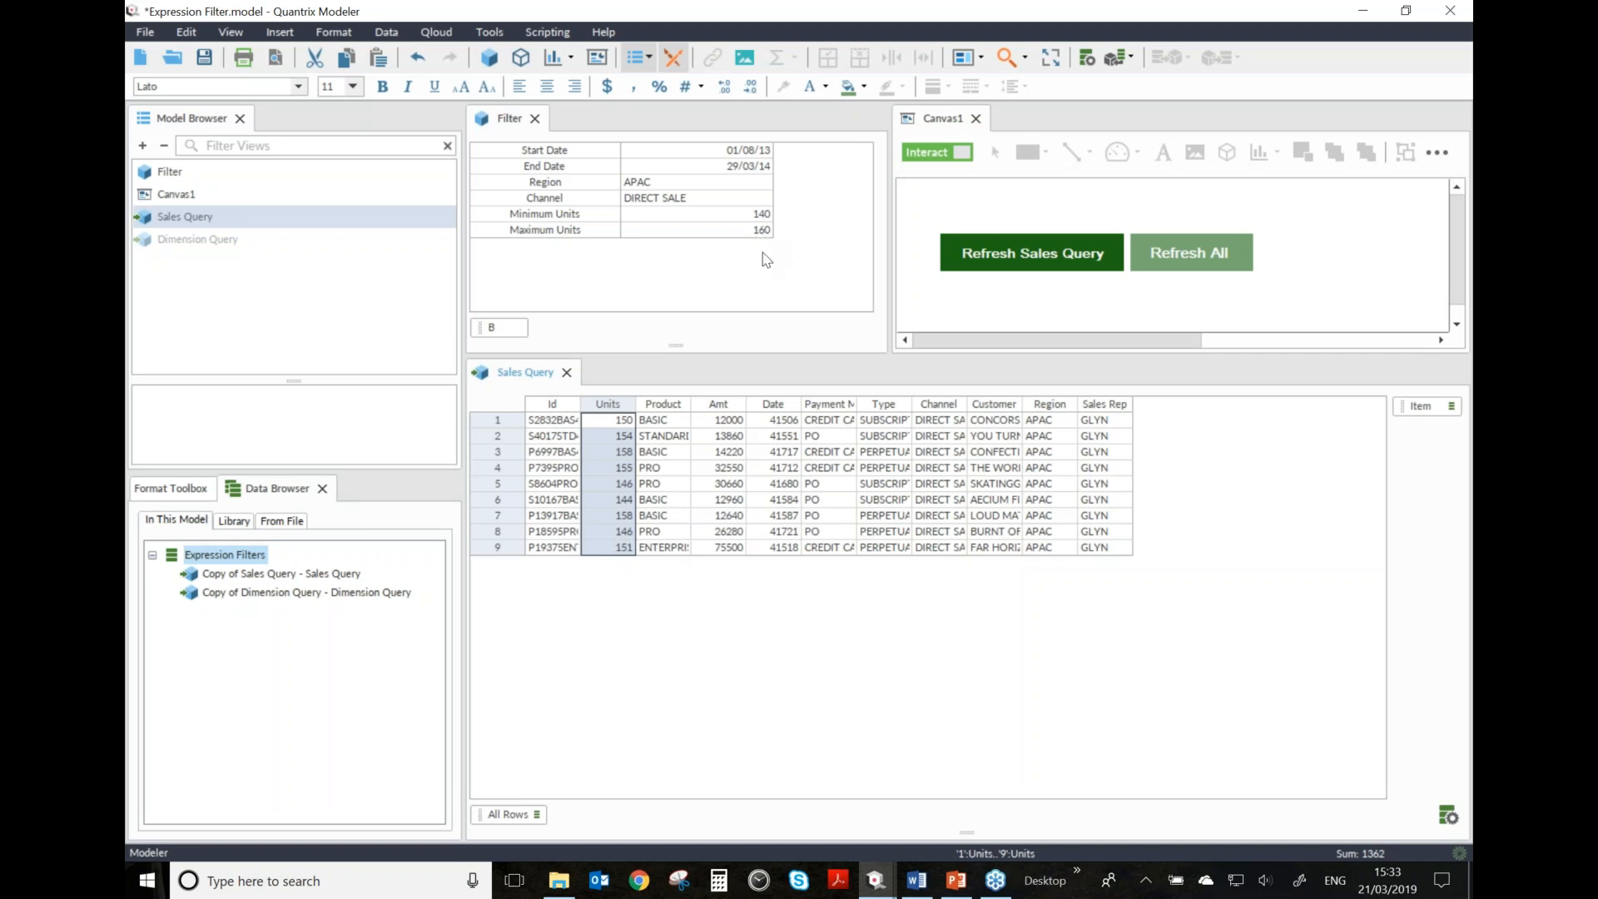
- Set Minimum Units in the Filter matrix to 90
left_click(754, 230)
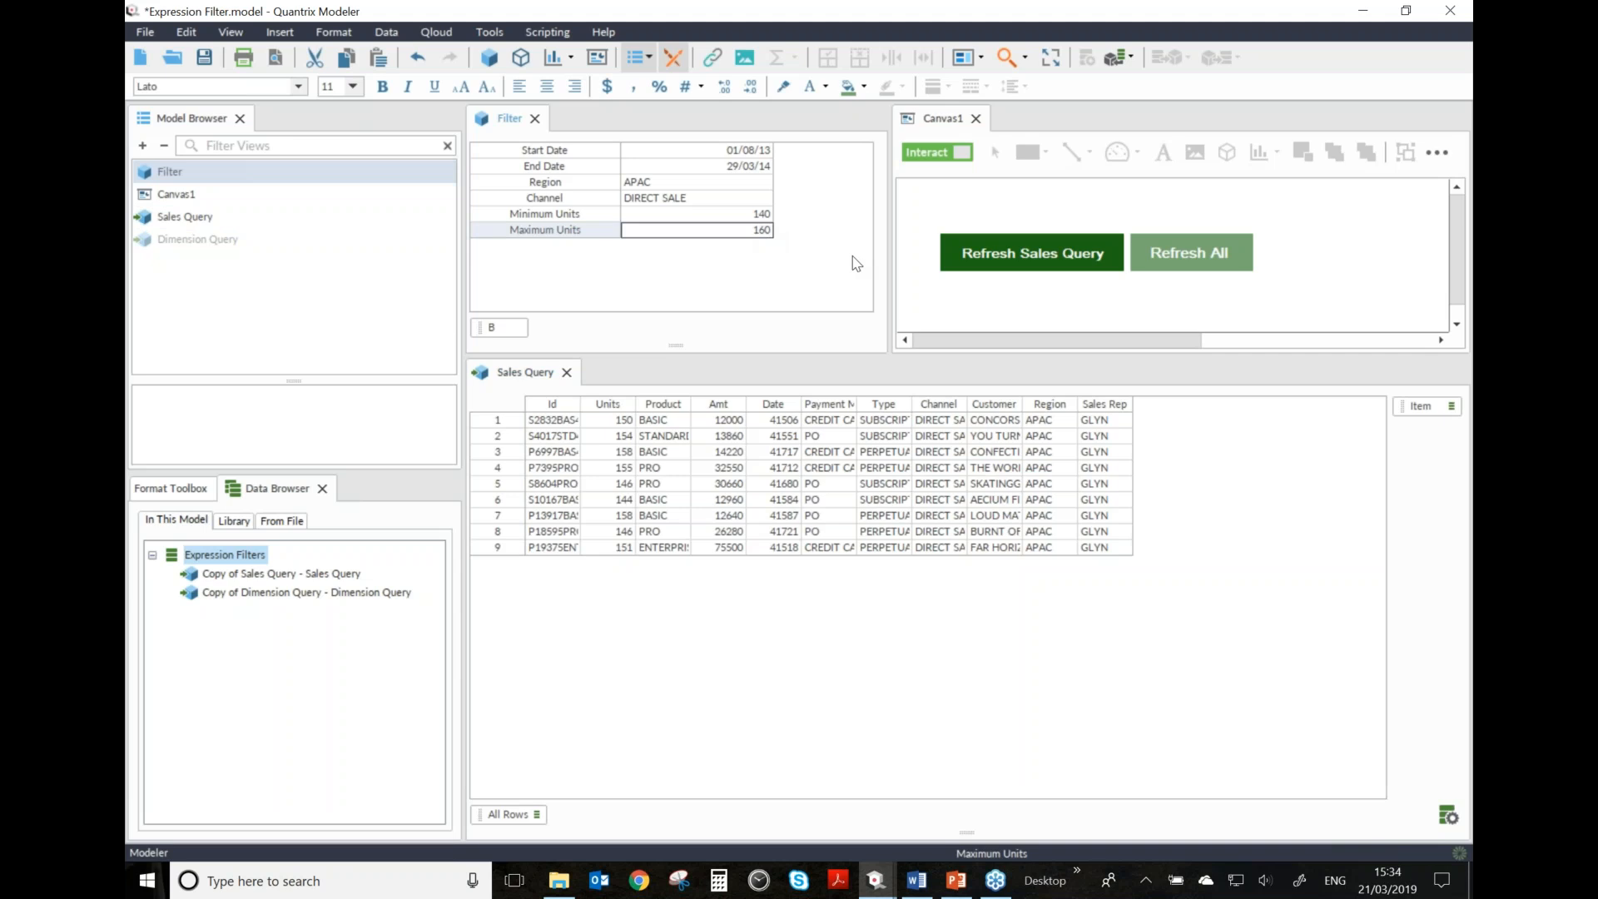
key("Up")
type("90")
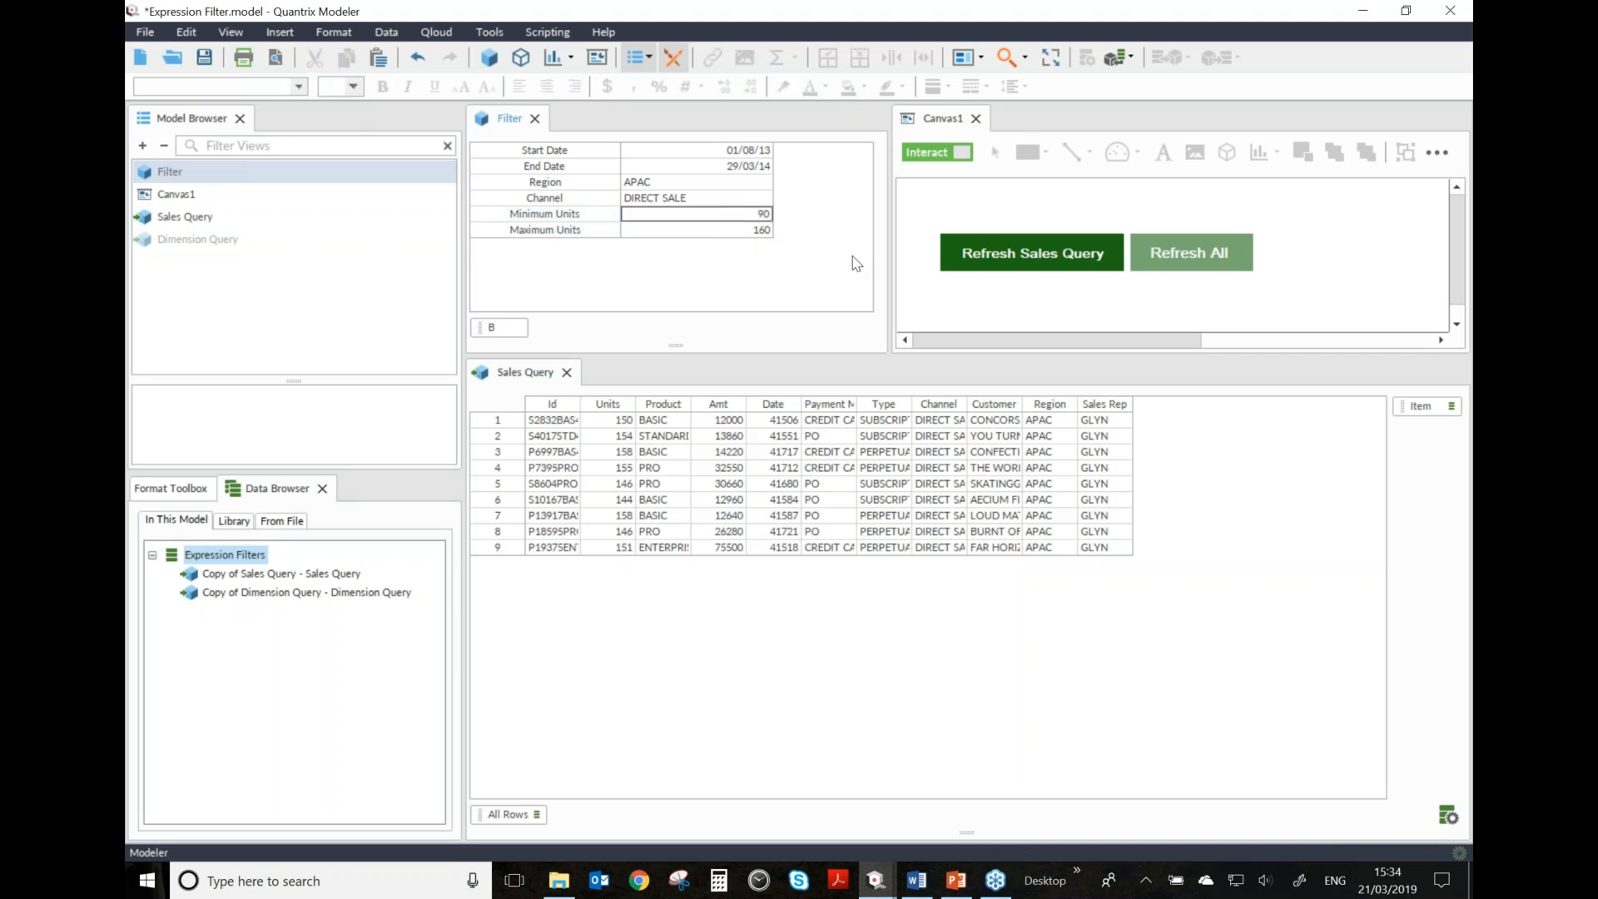
- Refresh the Sales Query with the new minimum and check the values in its Units column
key("Return")
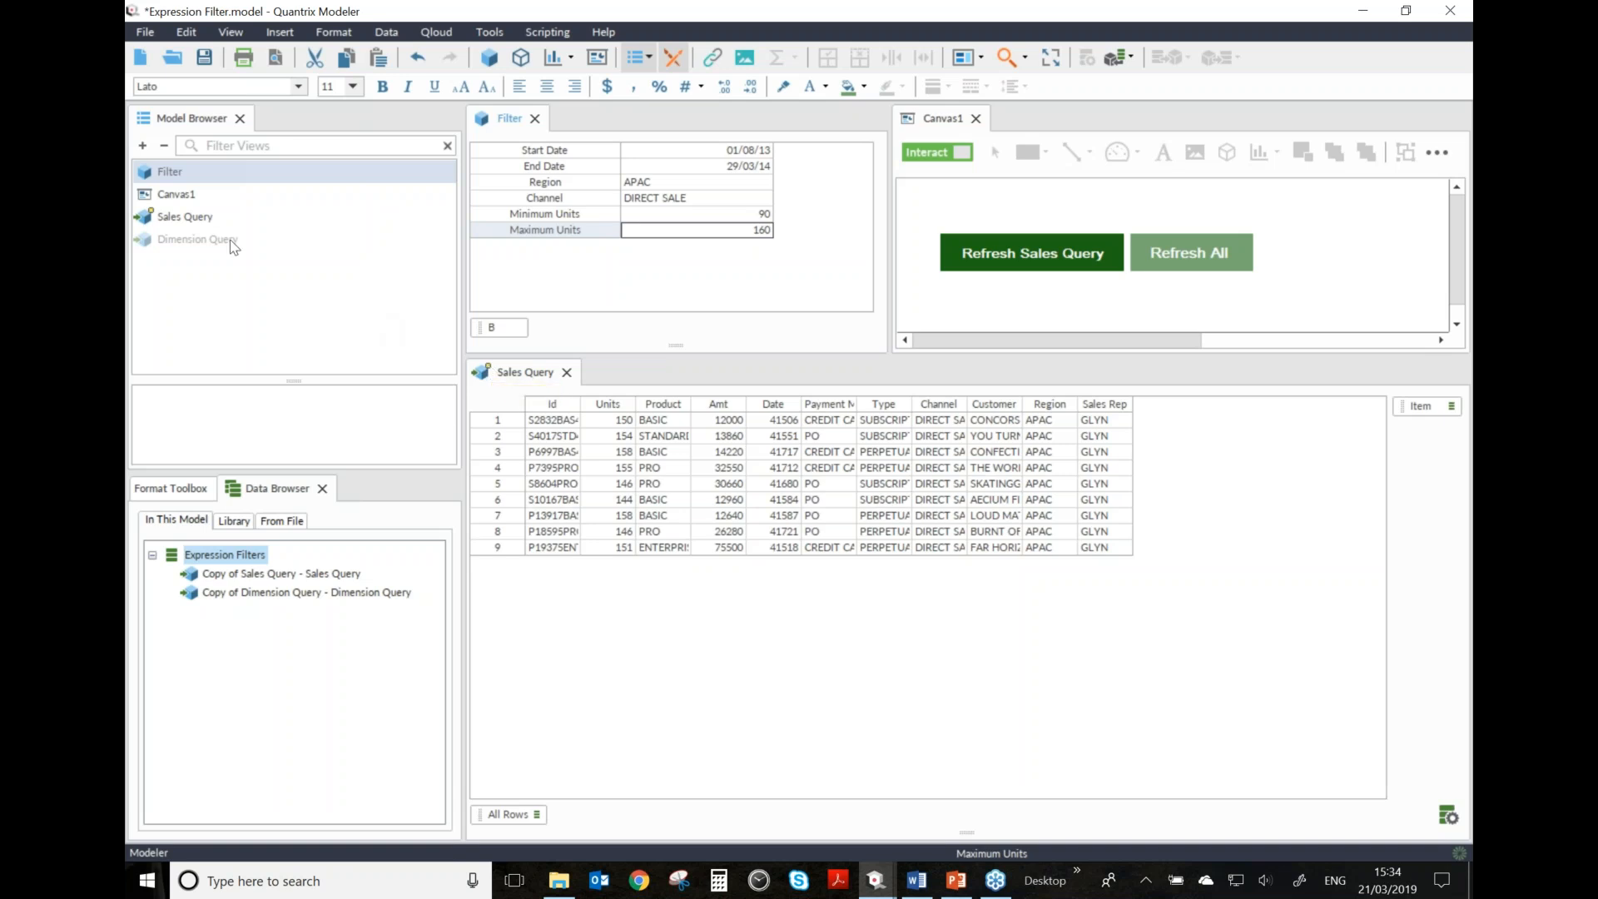
mouse_move(150, 222)
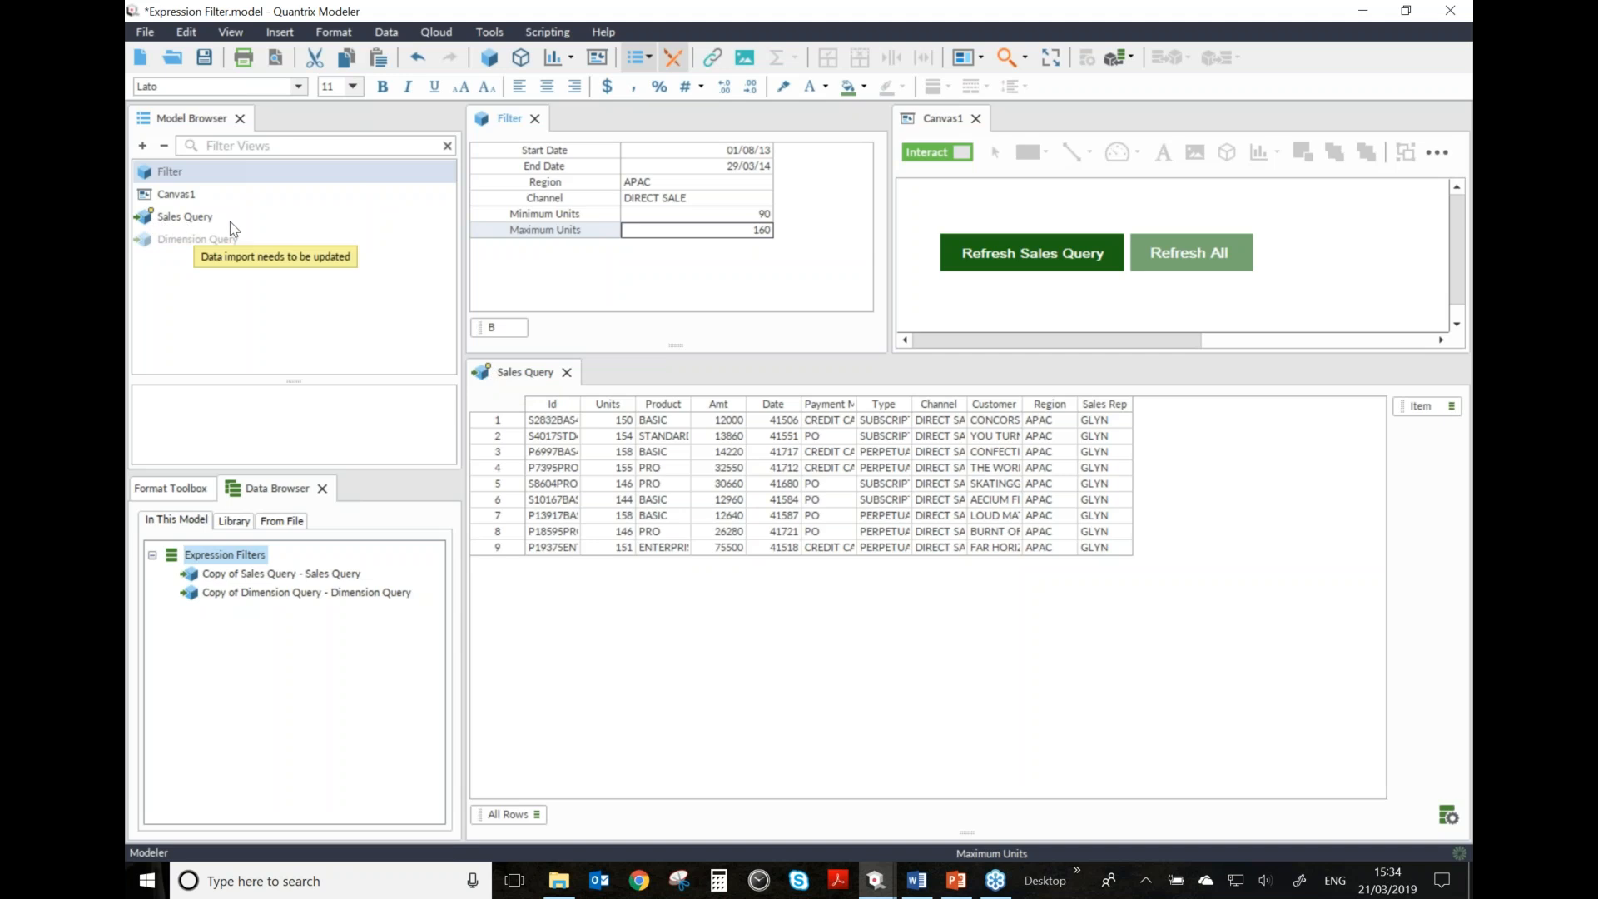
left_click(1030, 271)
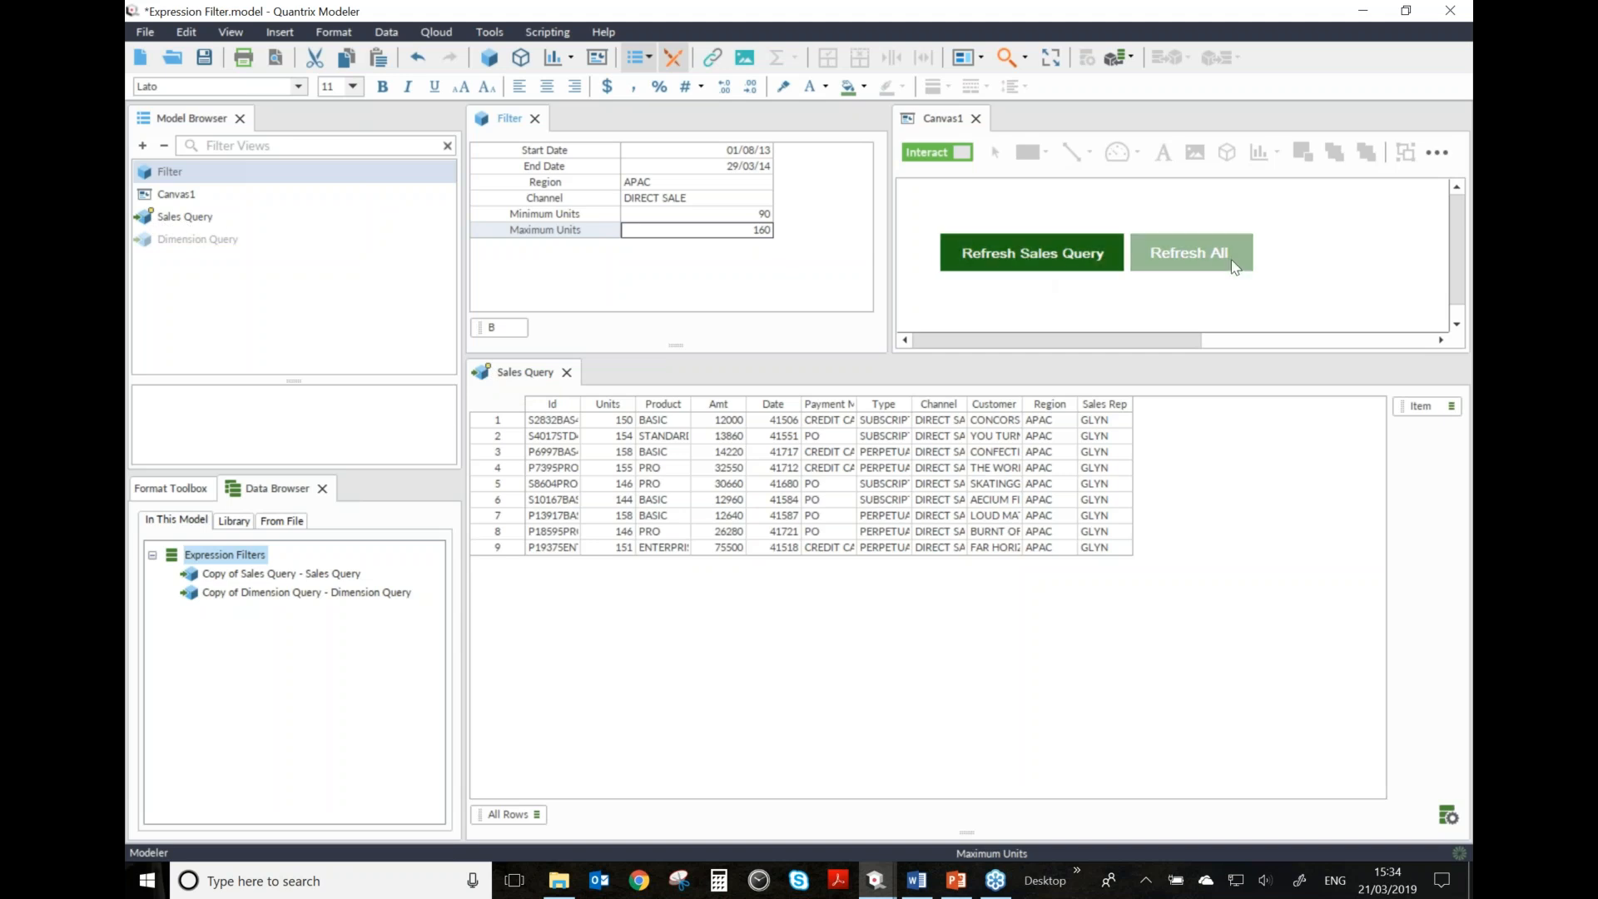
left_click(1030, 263)
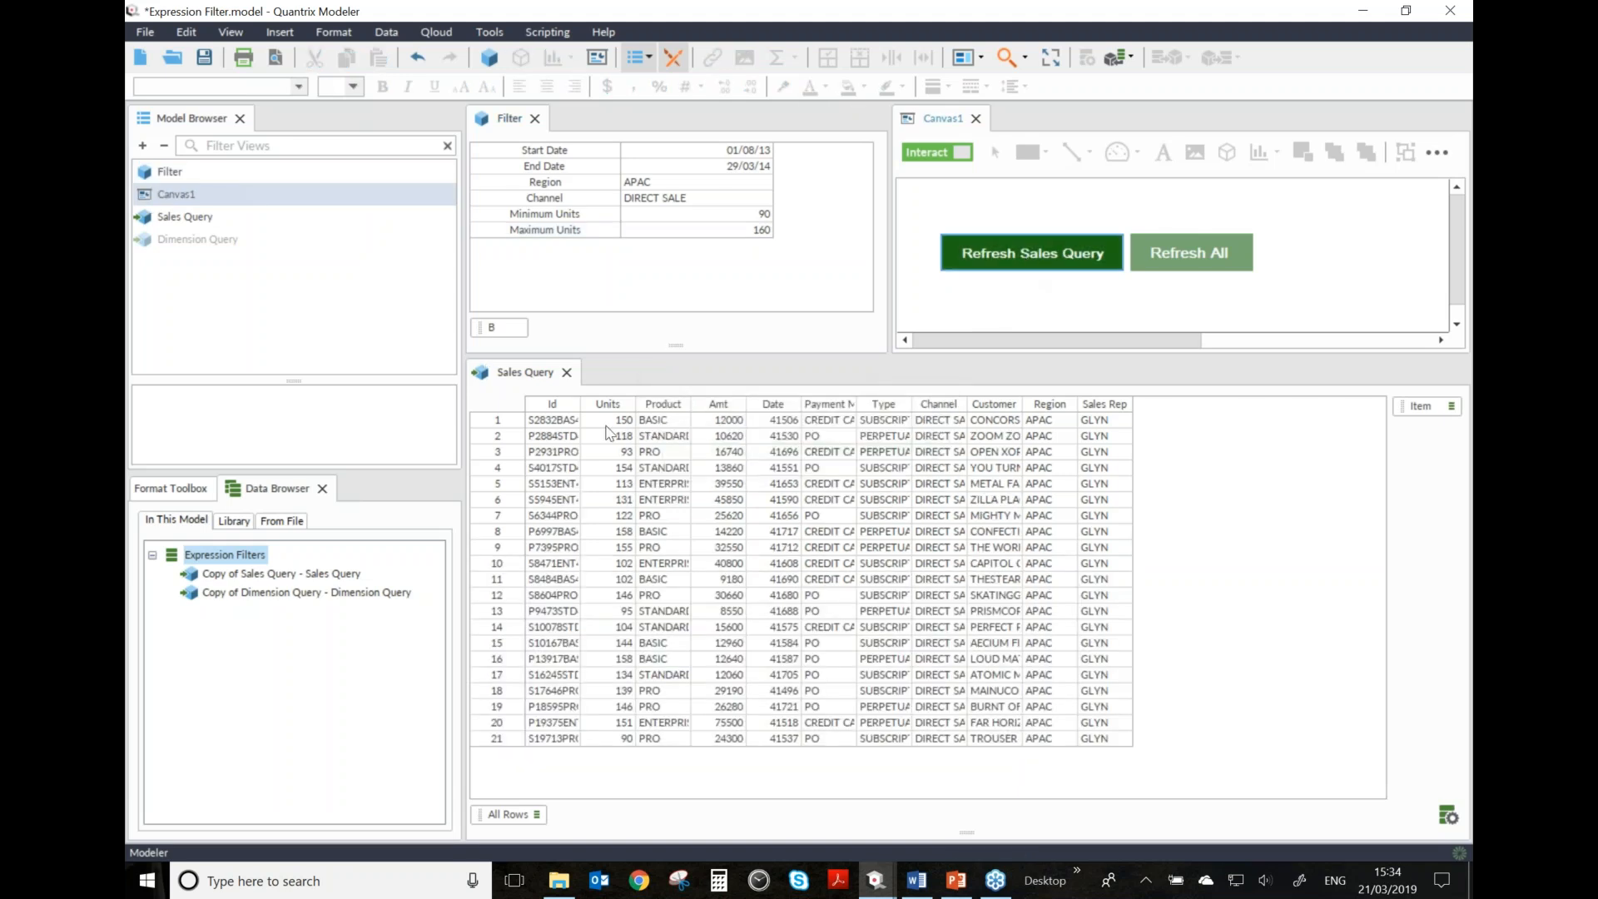
left_click_drag(616, 435, 620, 691)
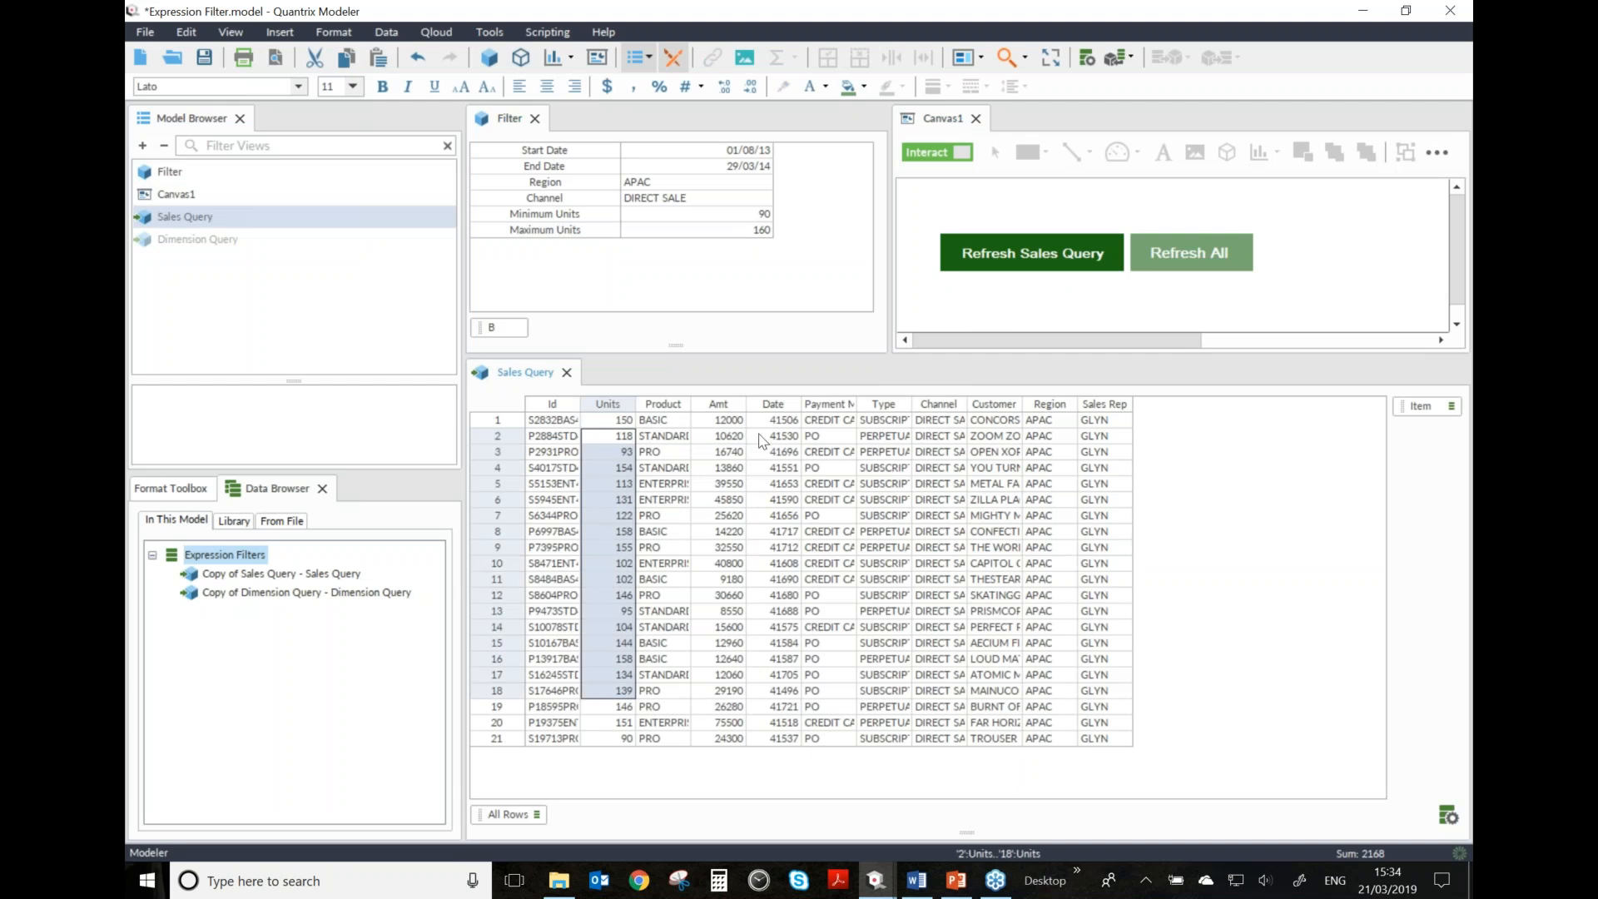
- Set Channel to WEB and Region to ROW in the Filter matrix and refresh the Sales Query
left_click(758, 301)
left_click(767, 198)
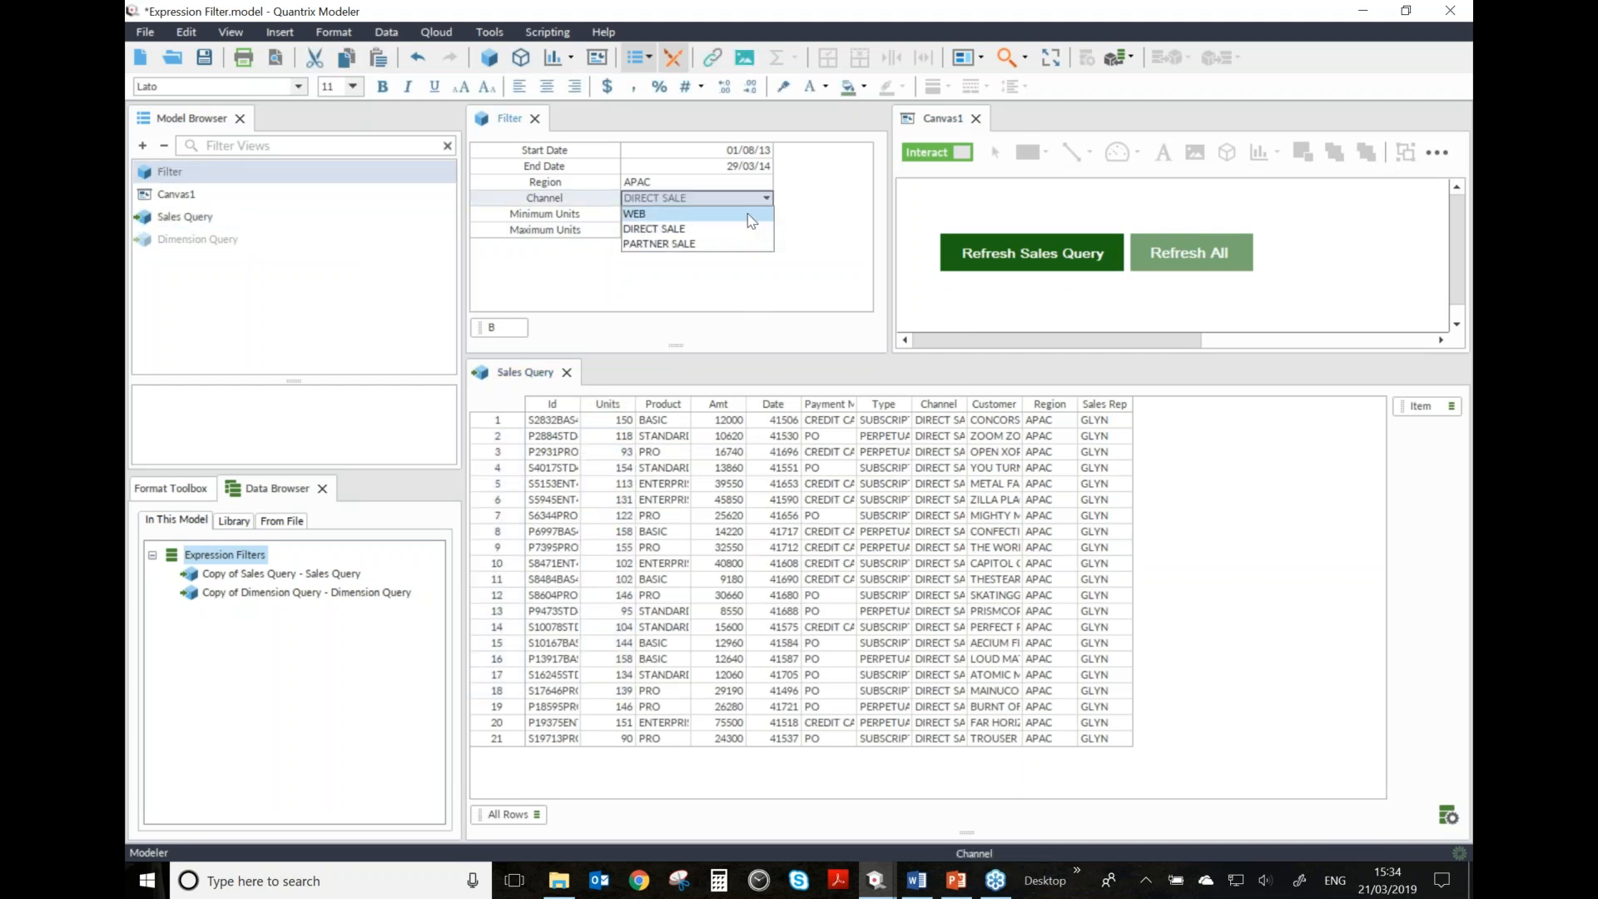
left_click(737, 217)
left_click(767, 182)
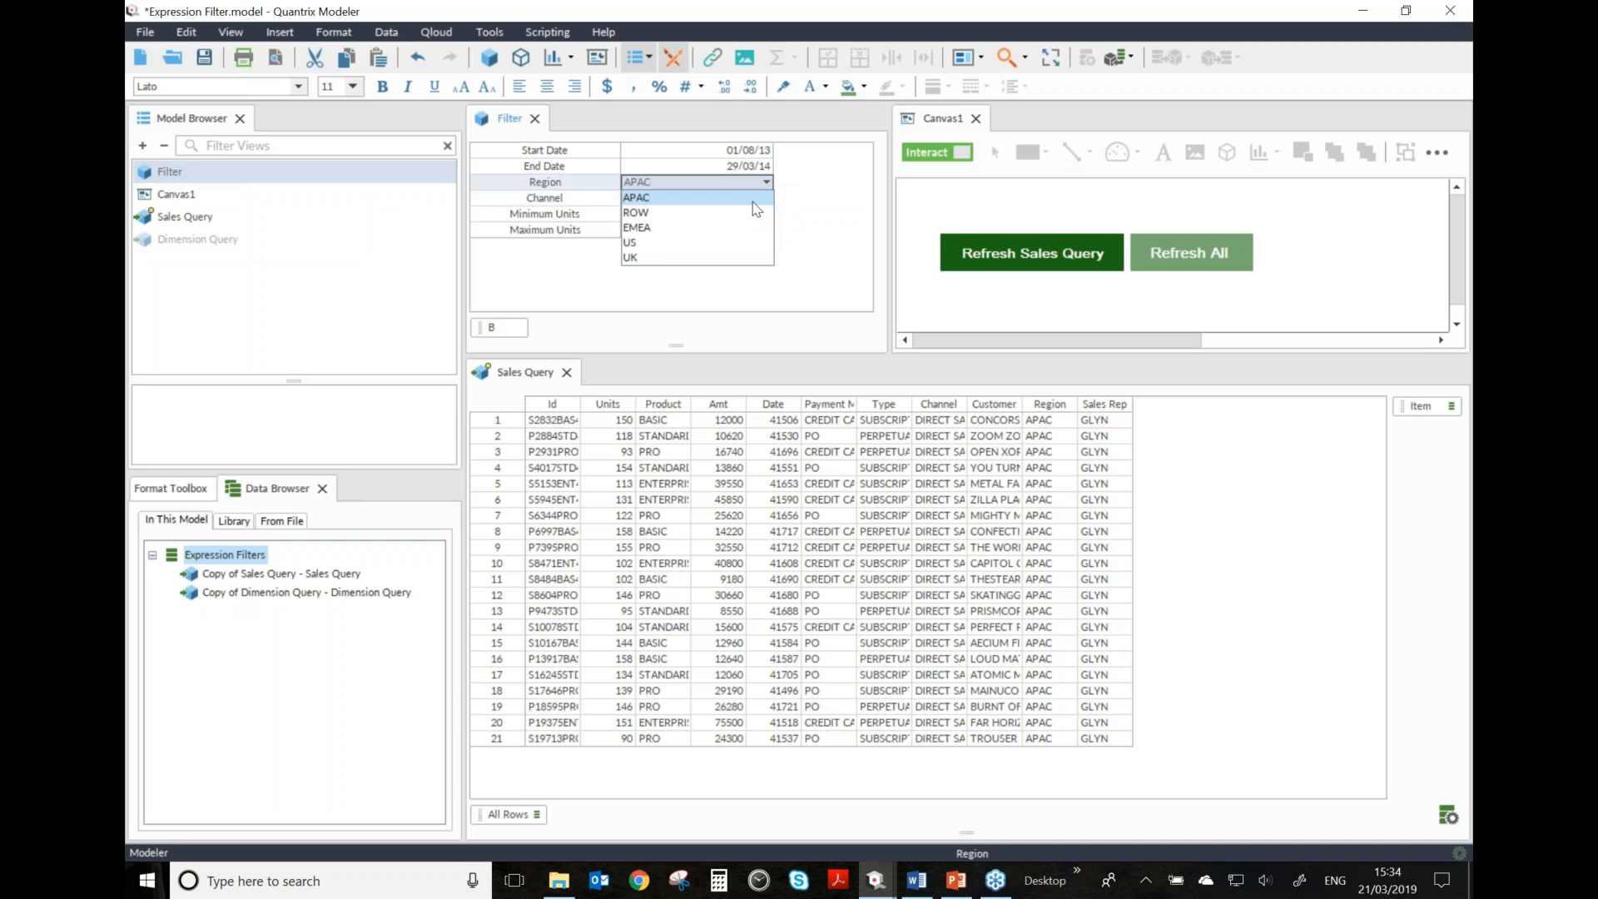
left_click(735, 225)
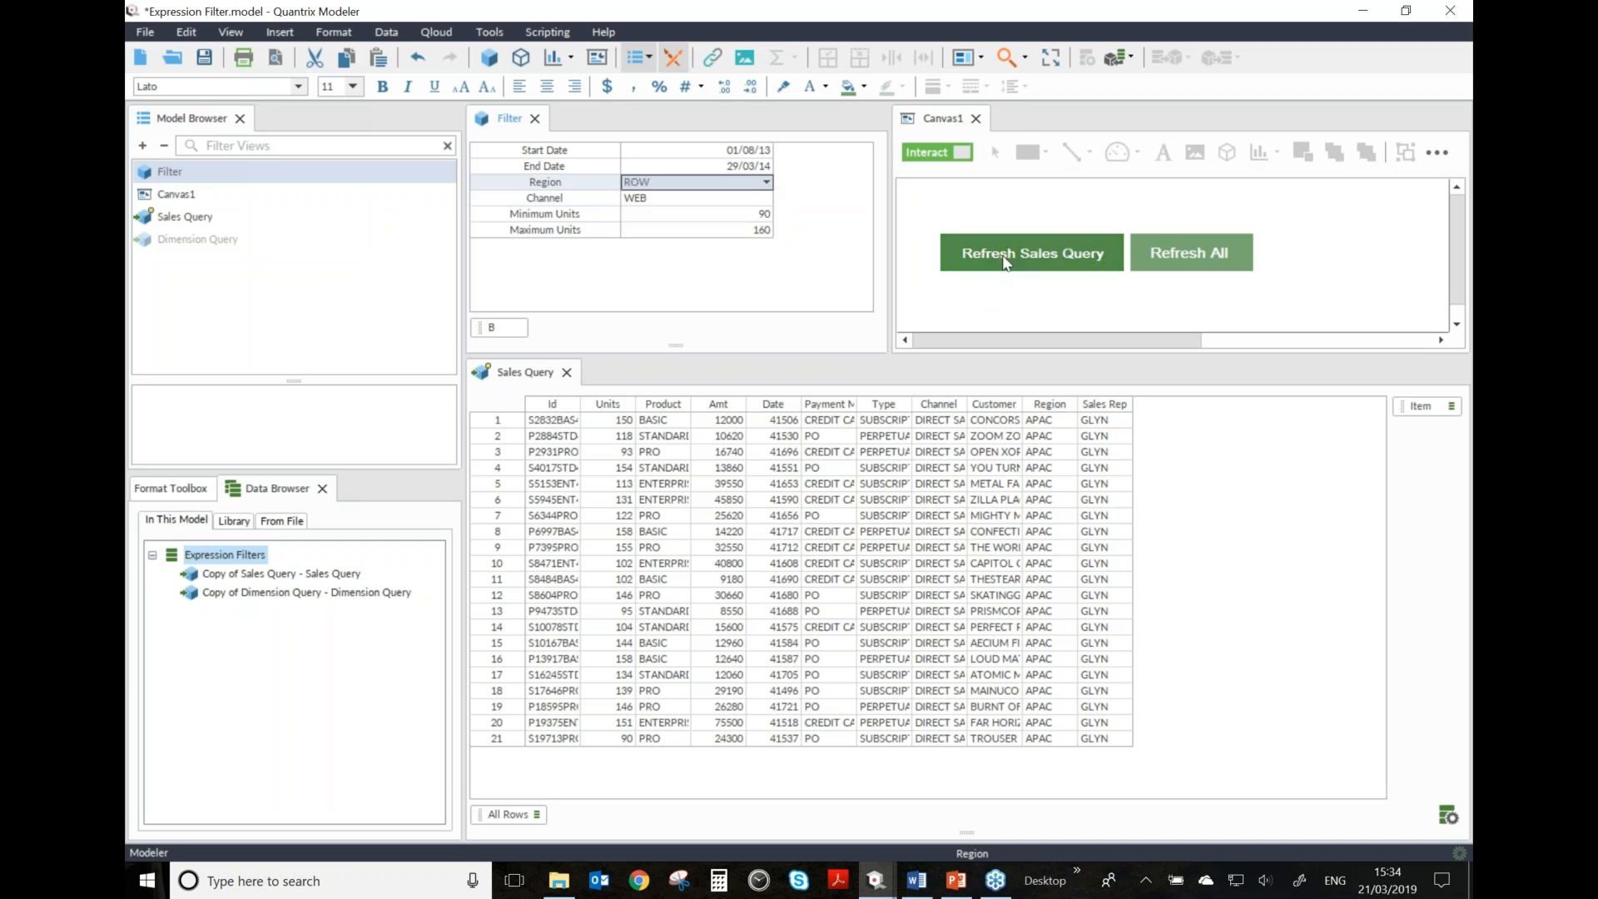
left_click(990, 259)
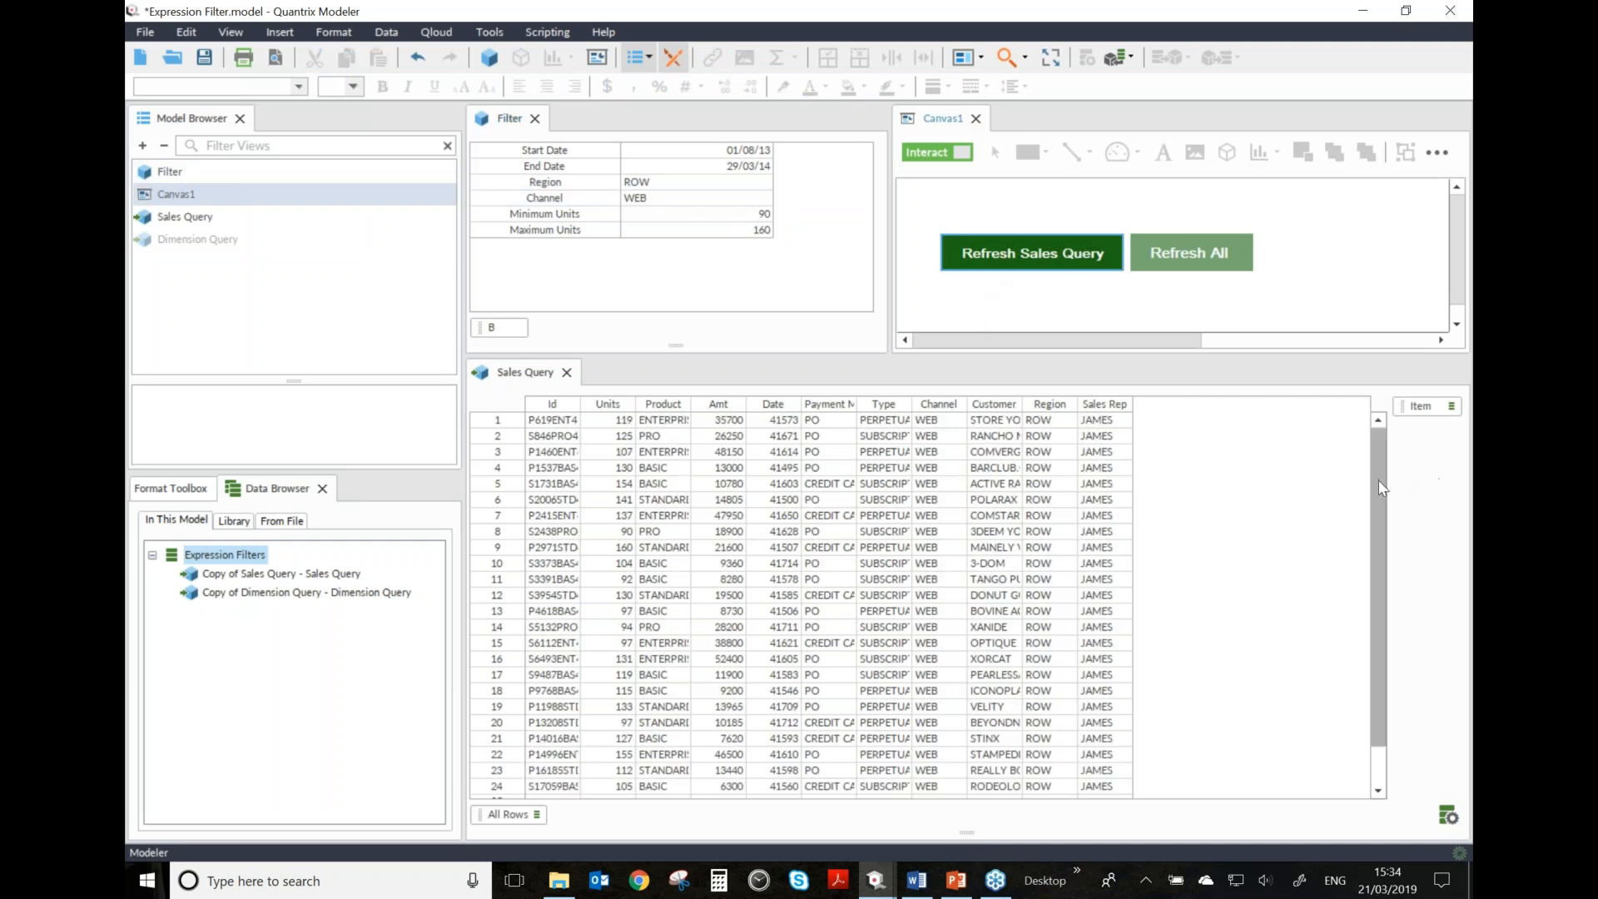
scroll(1365, 492, "down", 1)
scroll(1364, 486, "up", 1)
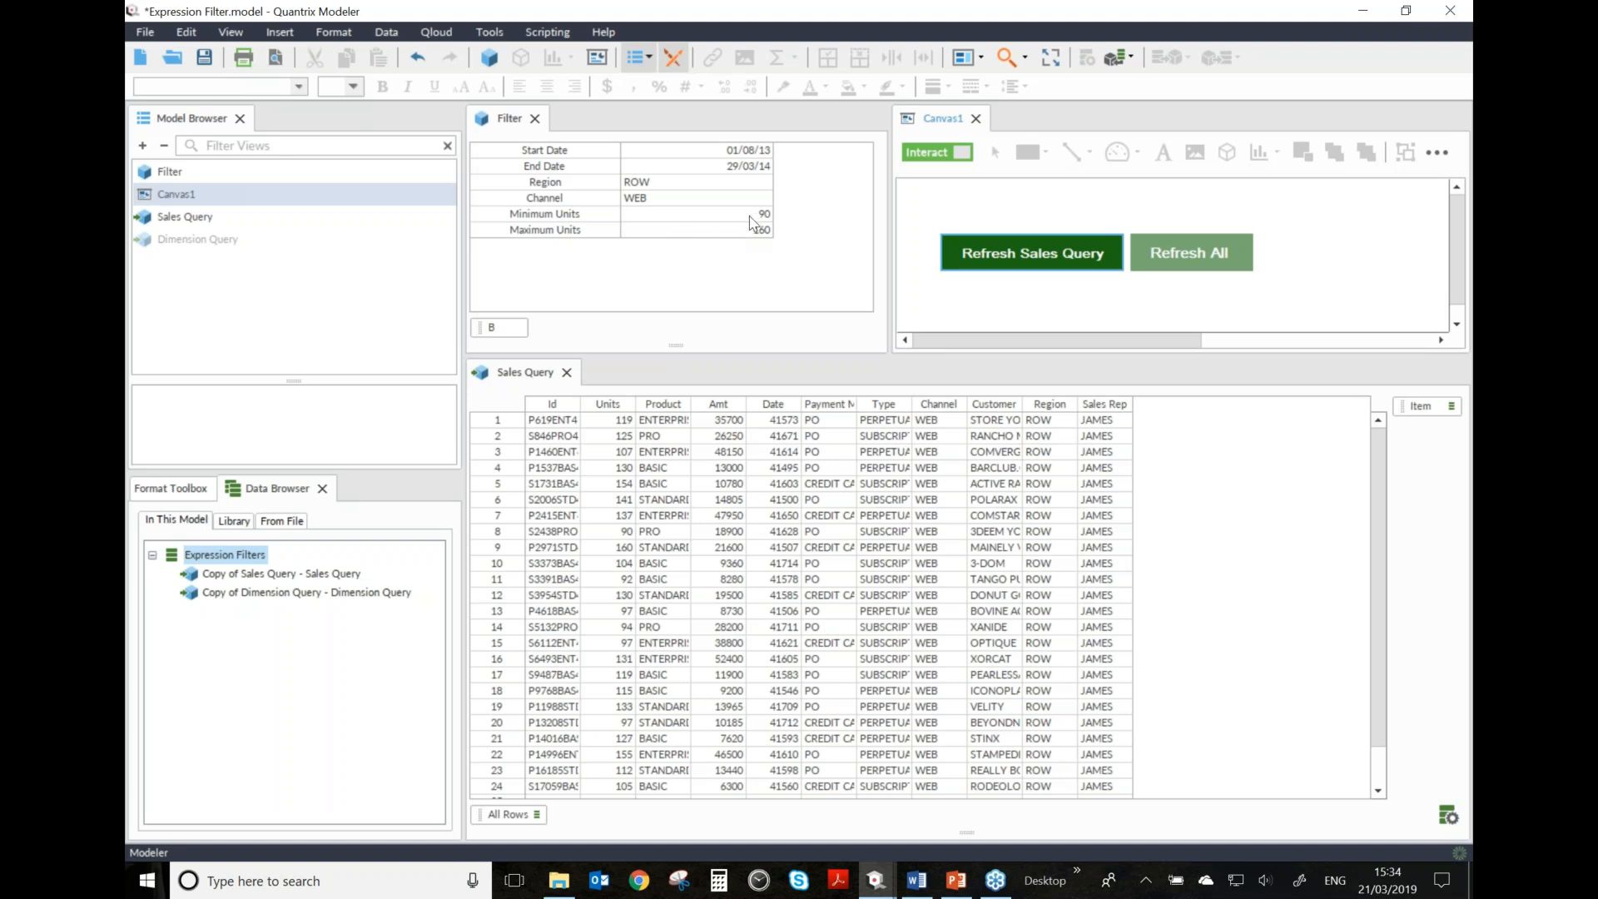
- Set Channel to DIRECT SALE and Start Date to 05/08/11 in the Filter matrix
left_click(769, 189)
left_click(769, 205)
left_click(666, 226)
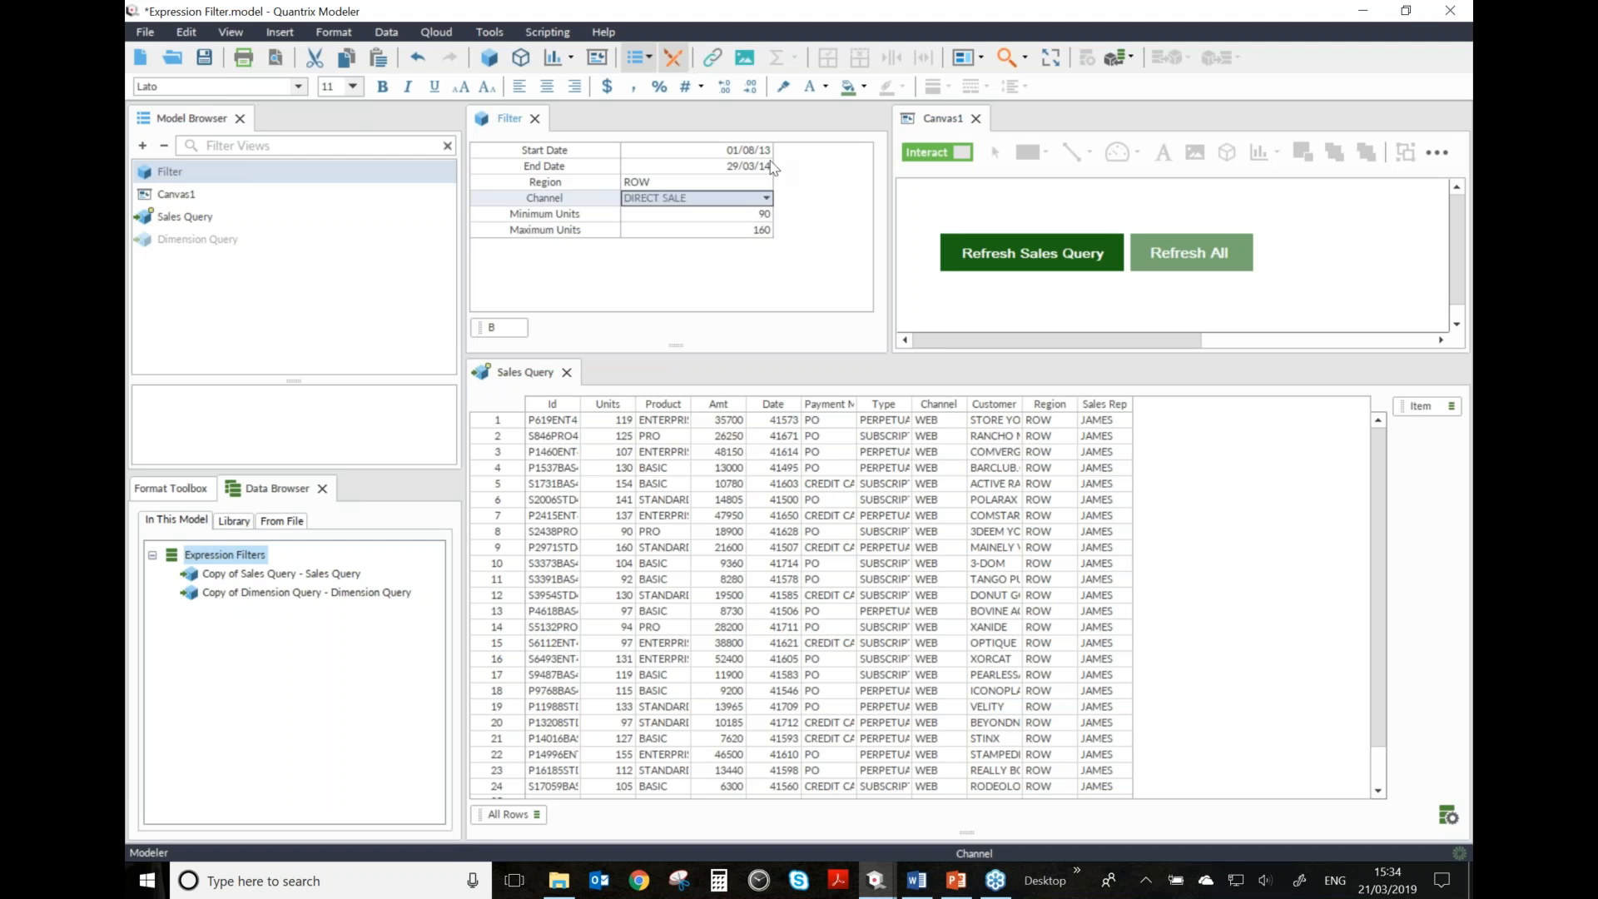
left_click(766, 166)
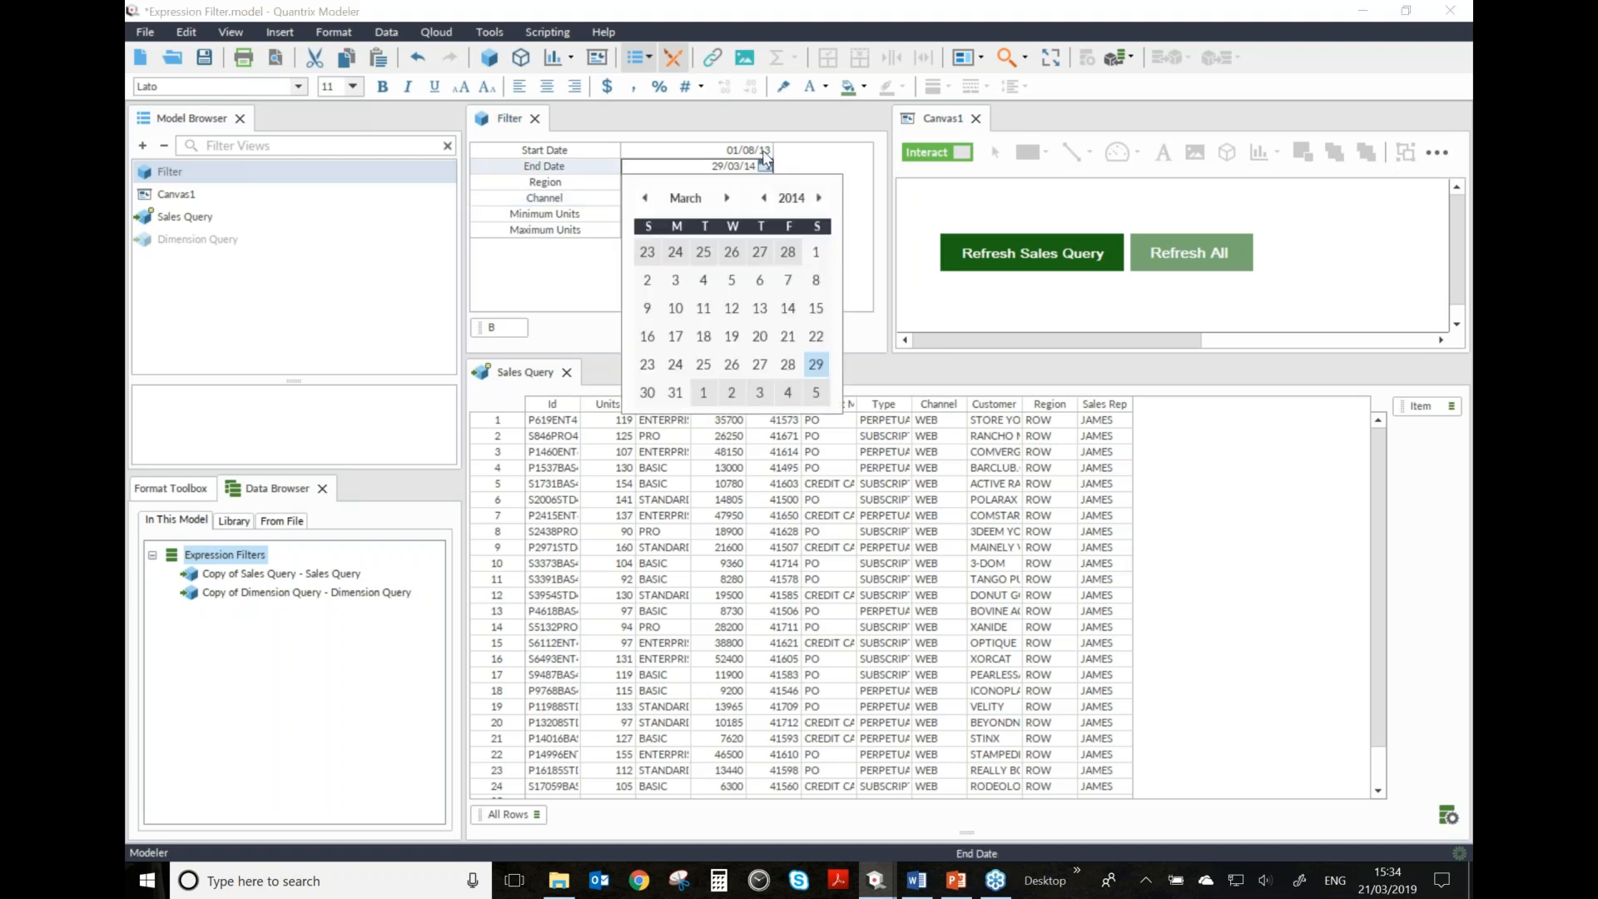
left_click(766, 152)
left_click(766, 152)
left_click(763, 181)
left_click(763, 181)
left_click(788, 238)
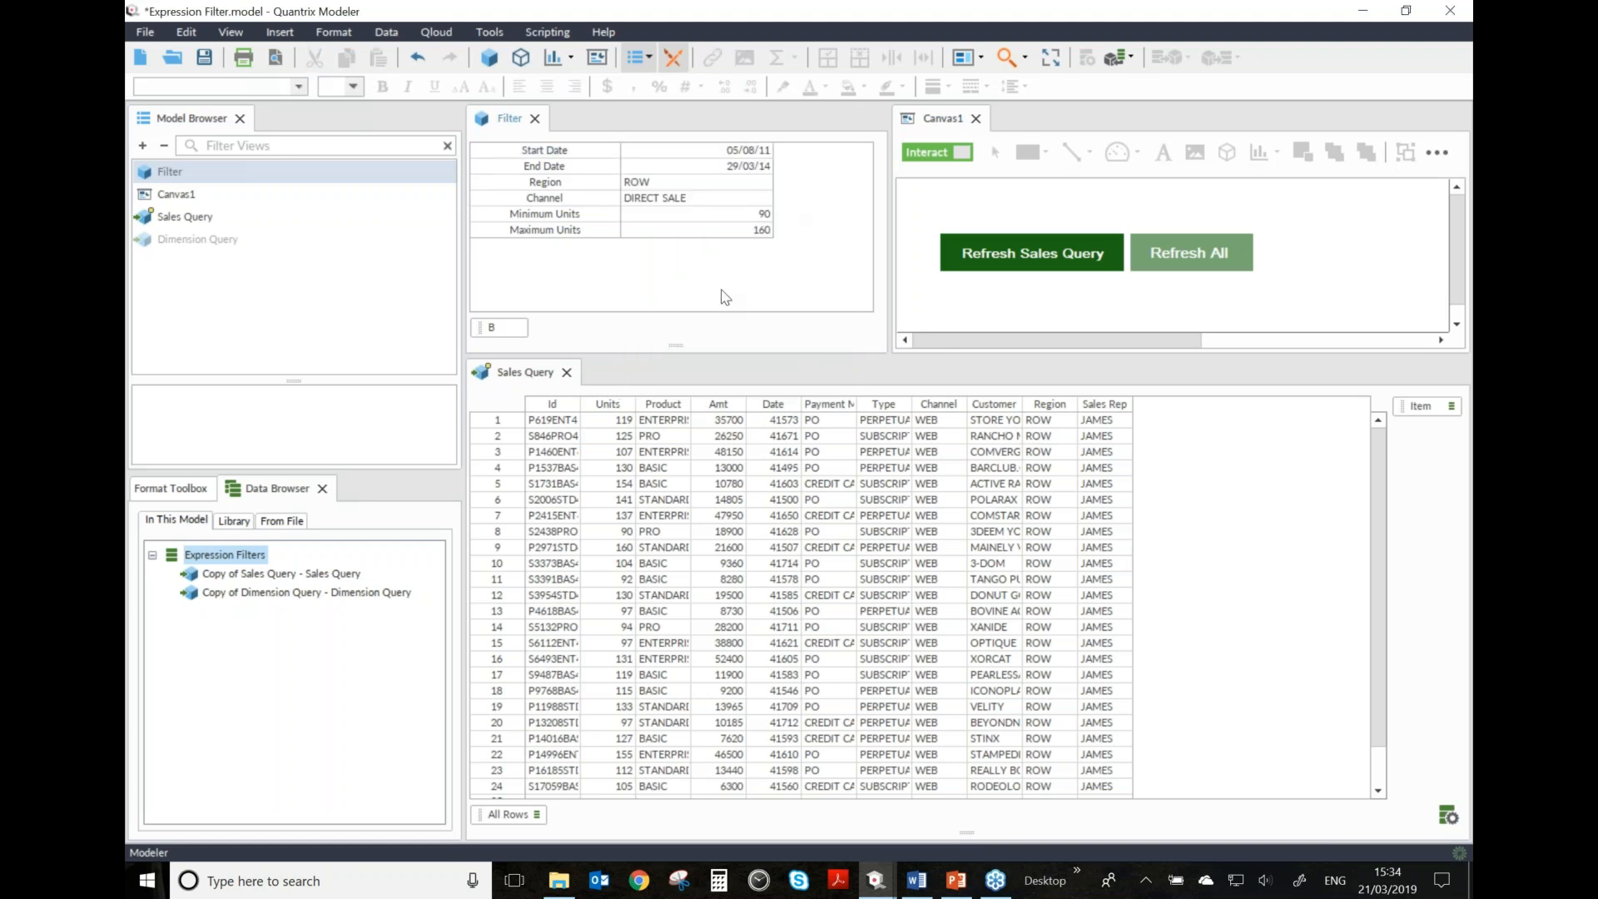
- Update the Sales Query's data import to apply the changed channel and start date
left_click(537, 373)
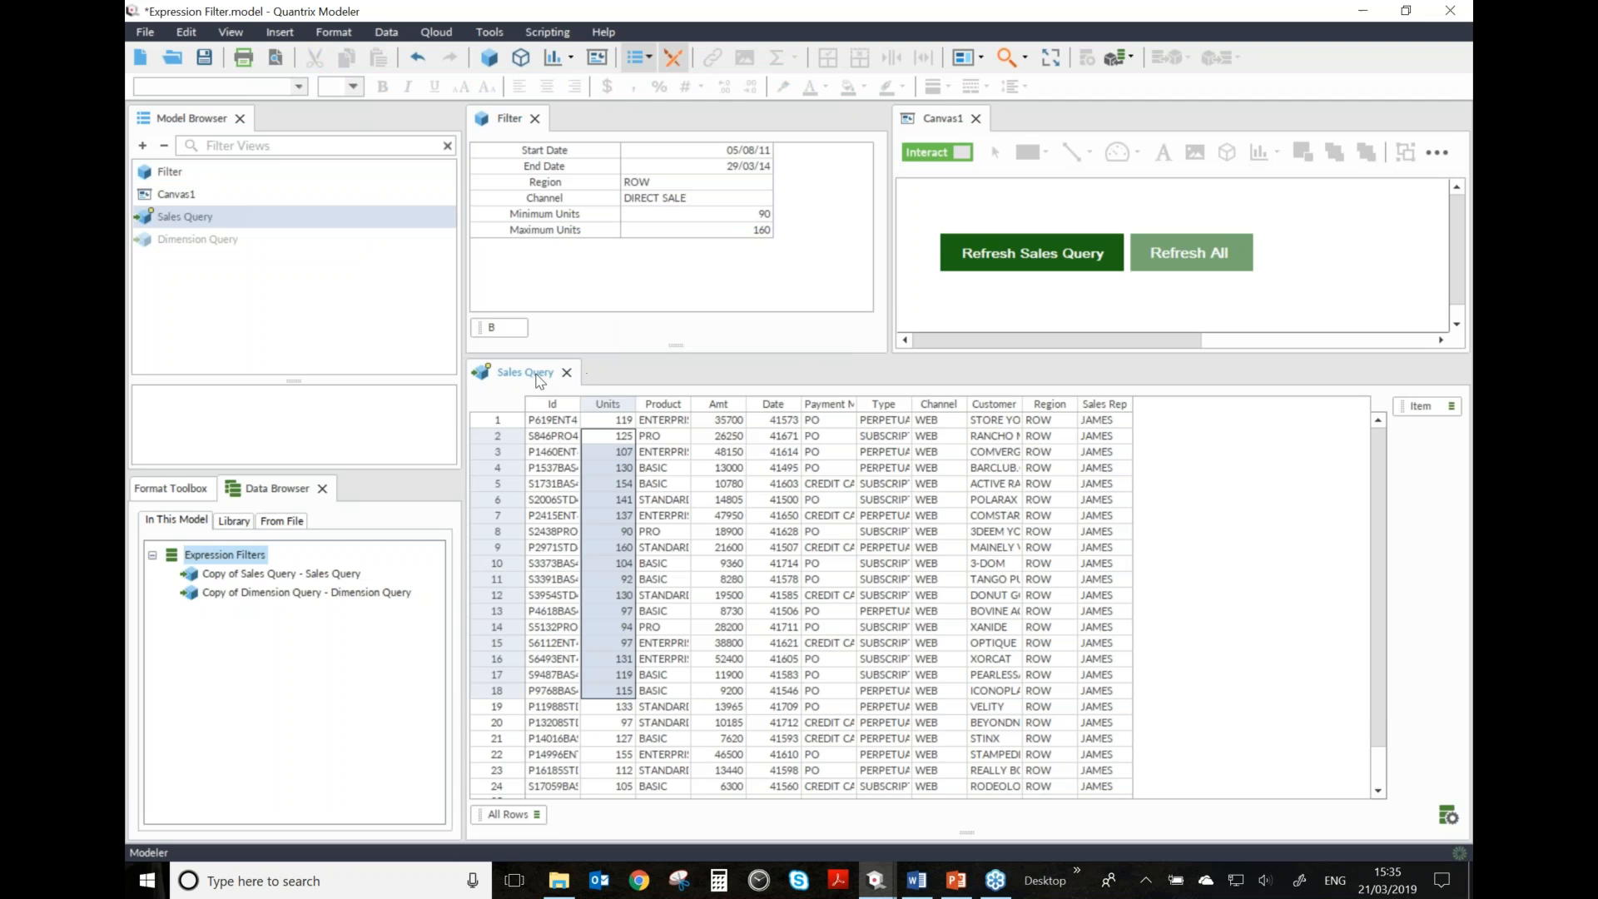
left_click(388, 34)
mouse_move(420, 75)
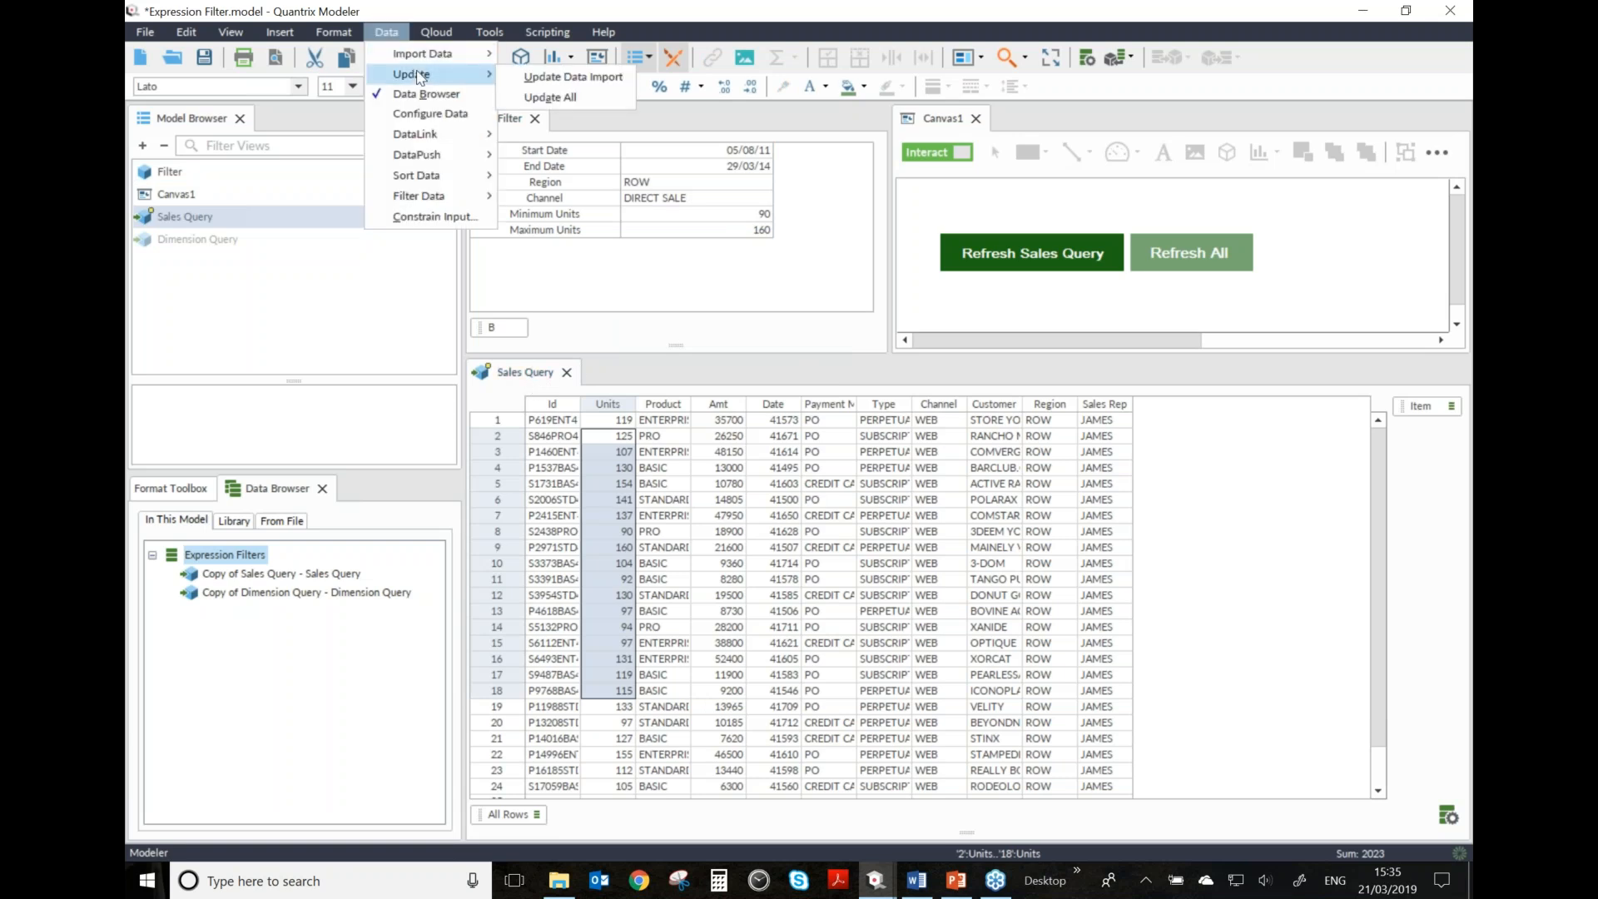
left_click(533, 84)
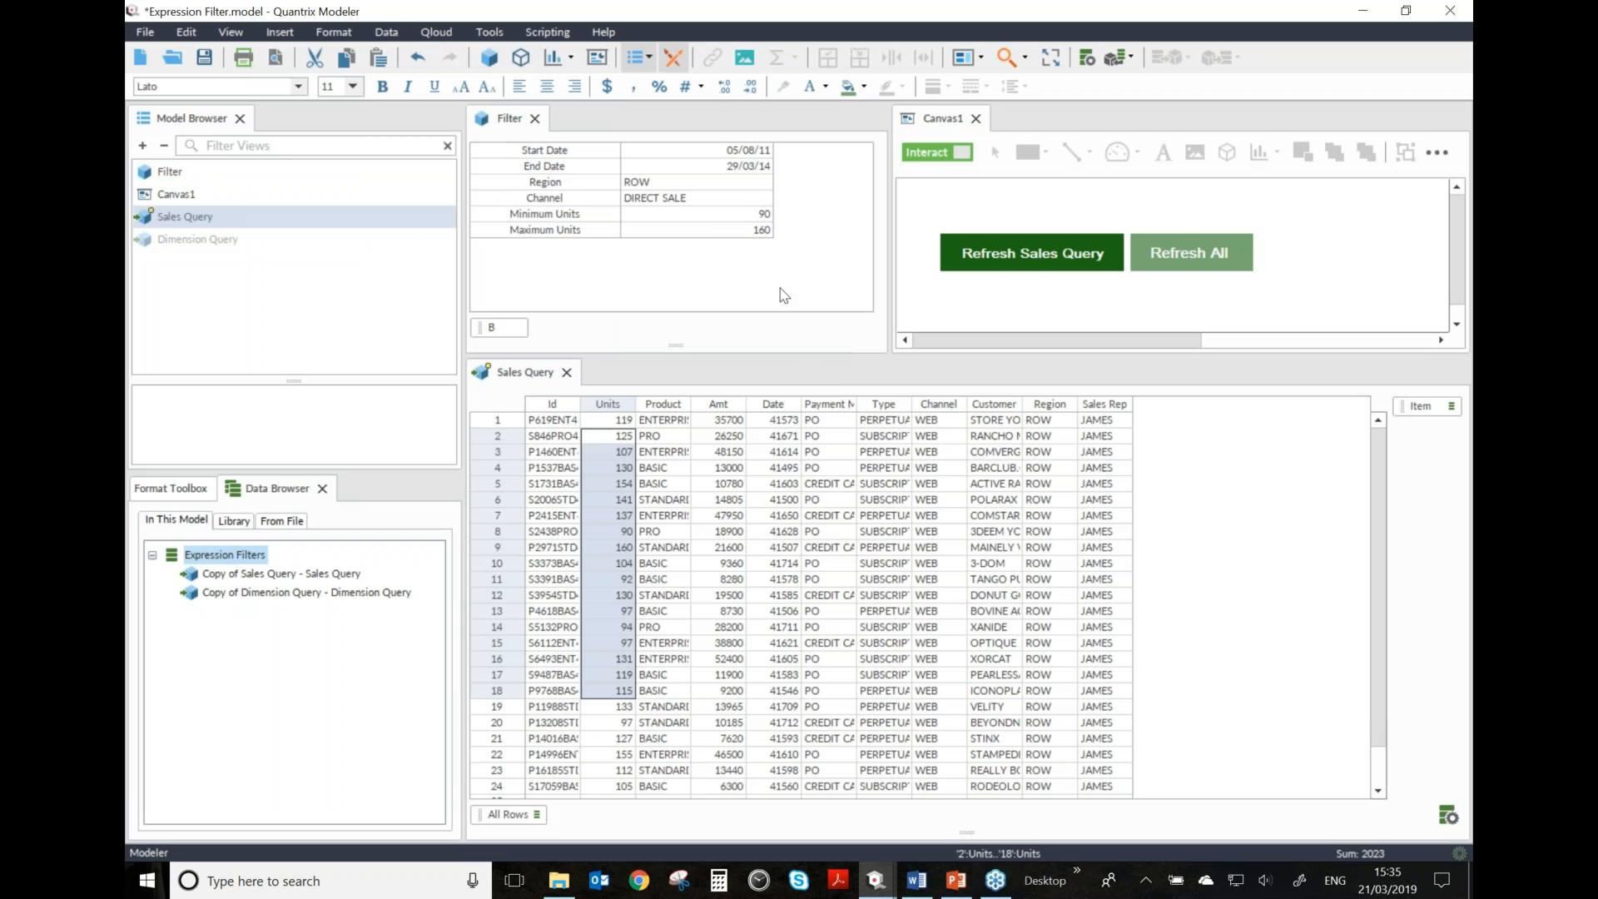
- Set Region to US in the Filter matrix and update the Sales Query's imported data
left_click(767, 190)
left_click(766, 185)
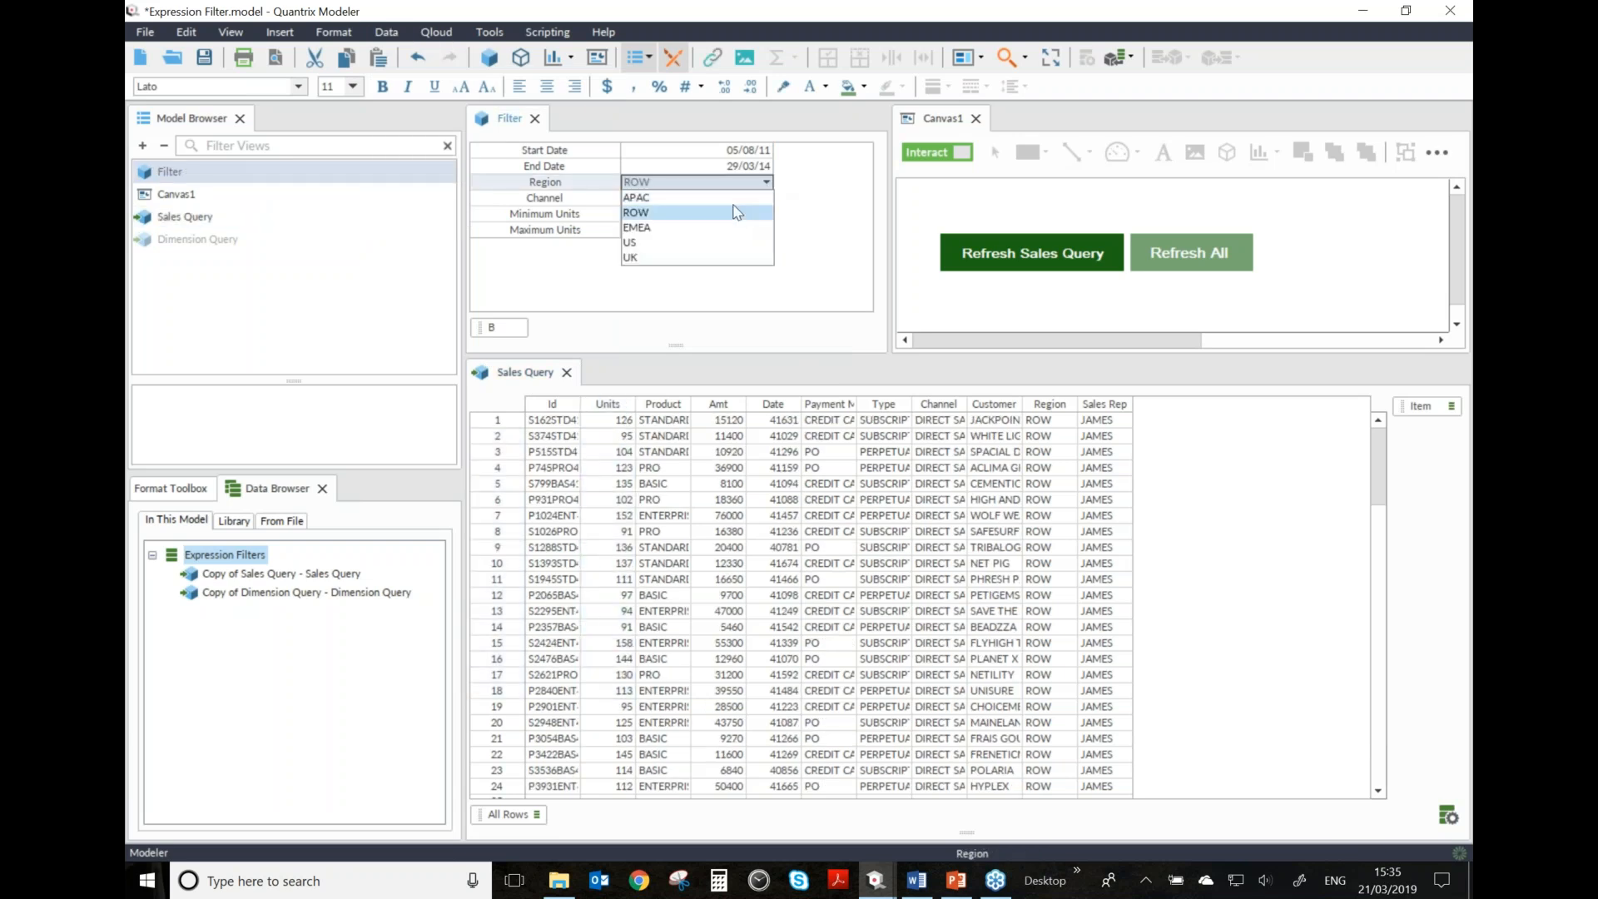
left_click(717, 233)
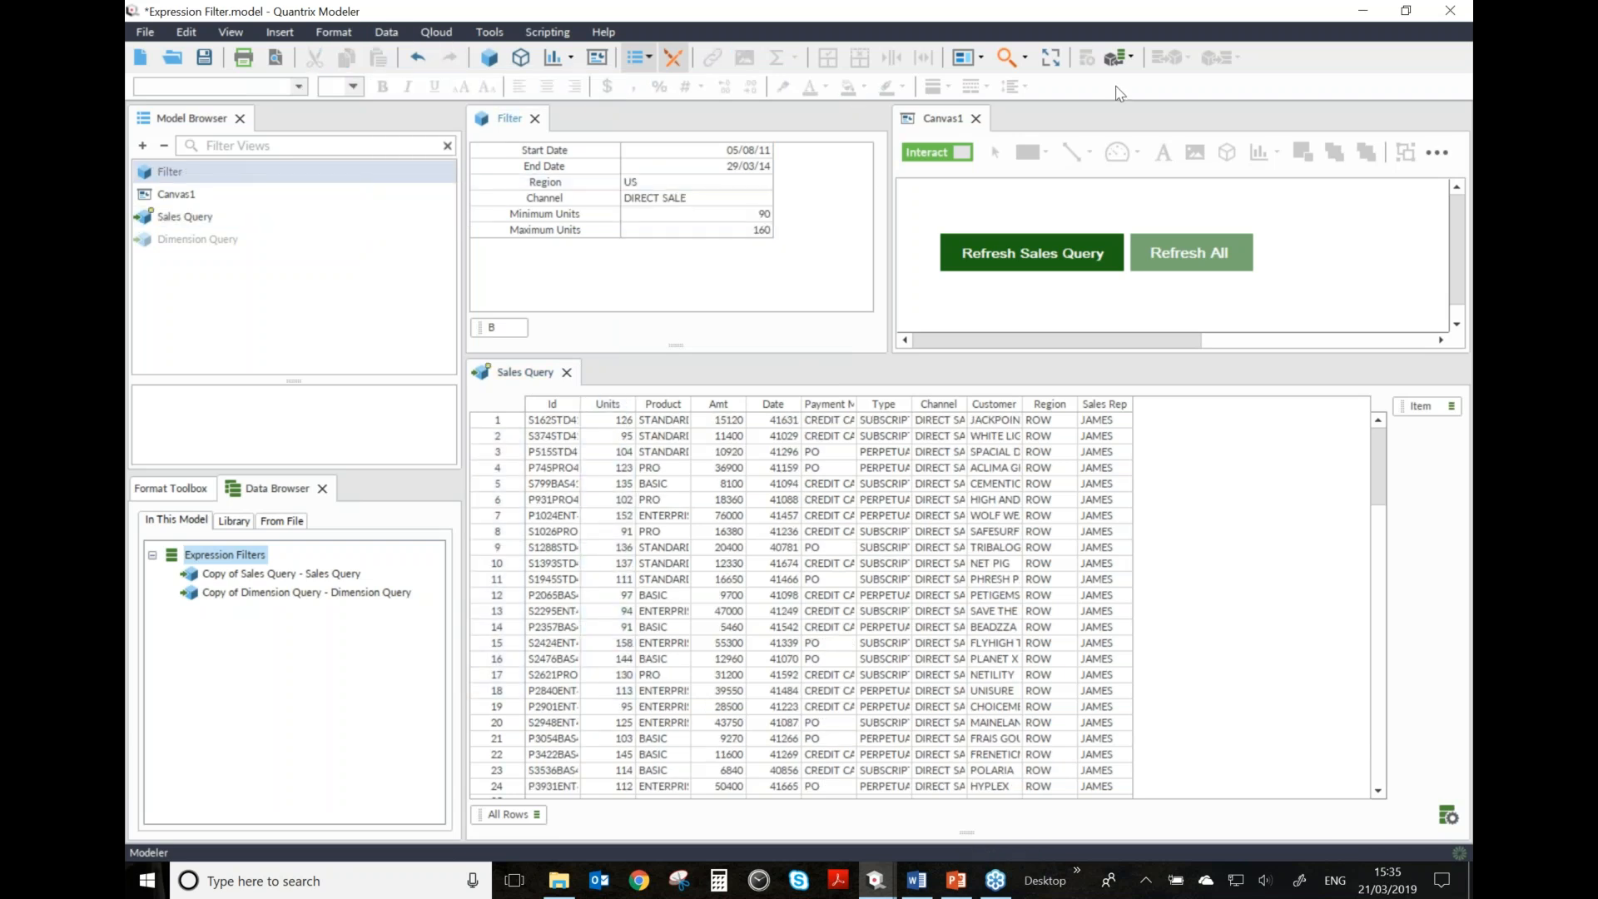
left_click(1120, 57)
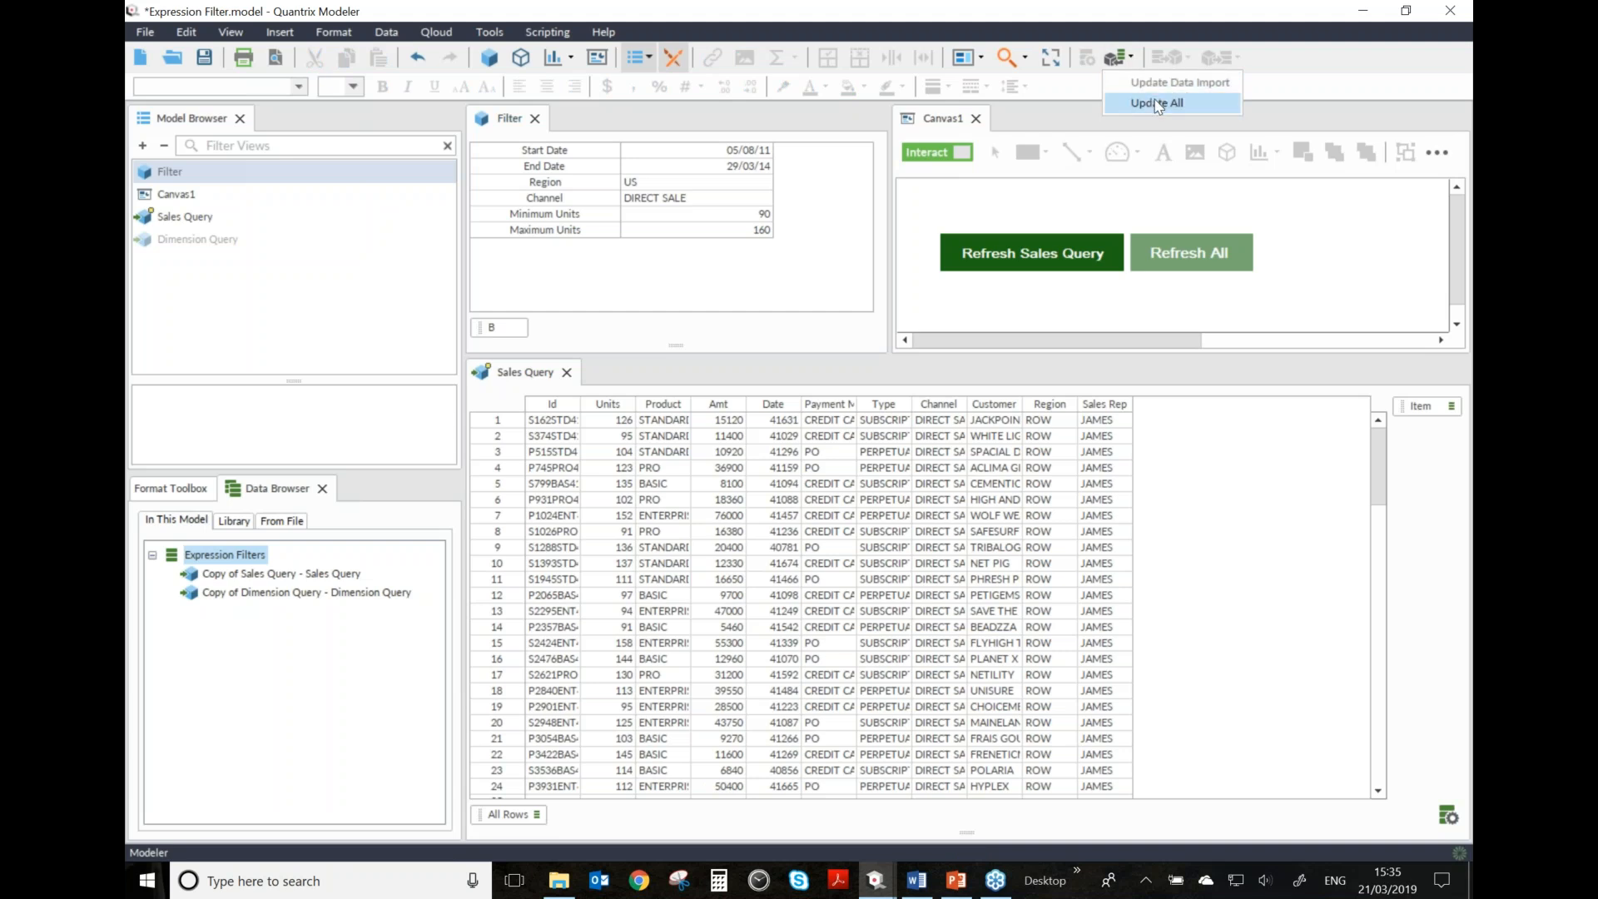
left_click(526, 381)
left_click(519, 383)
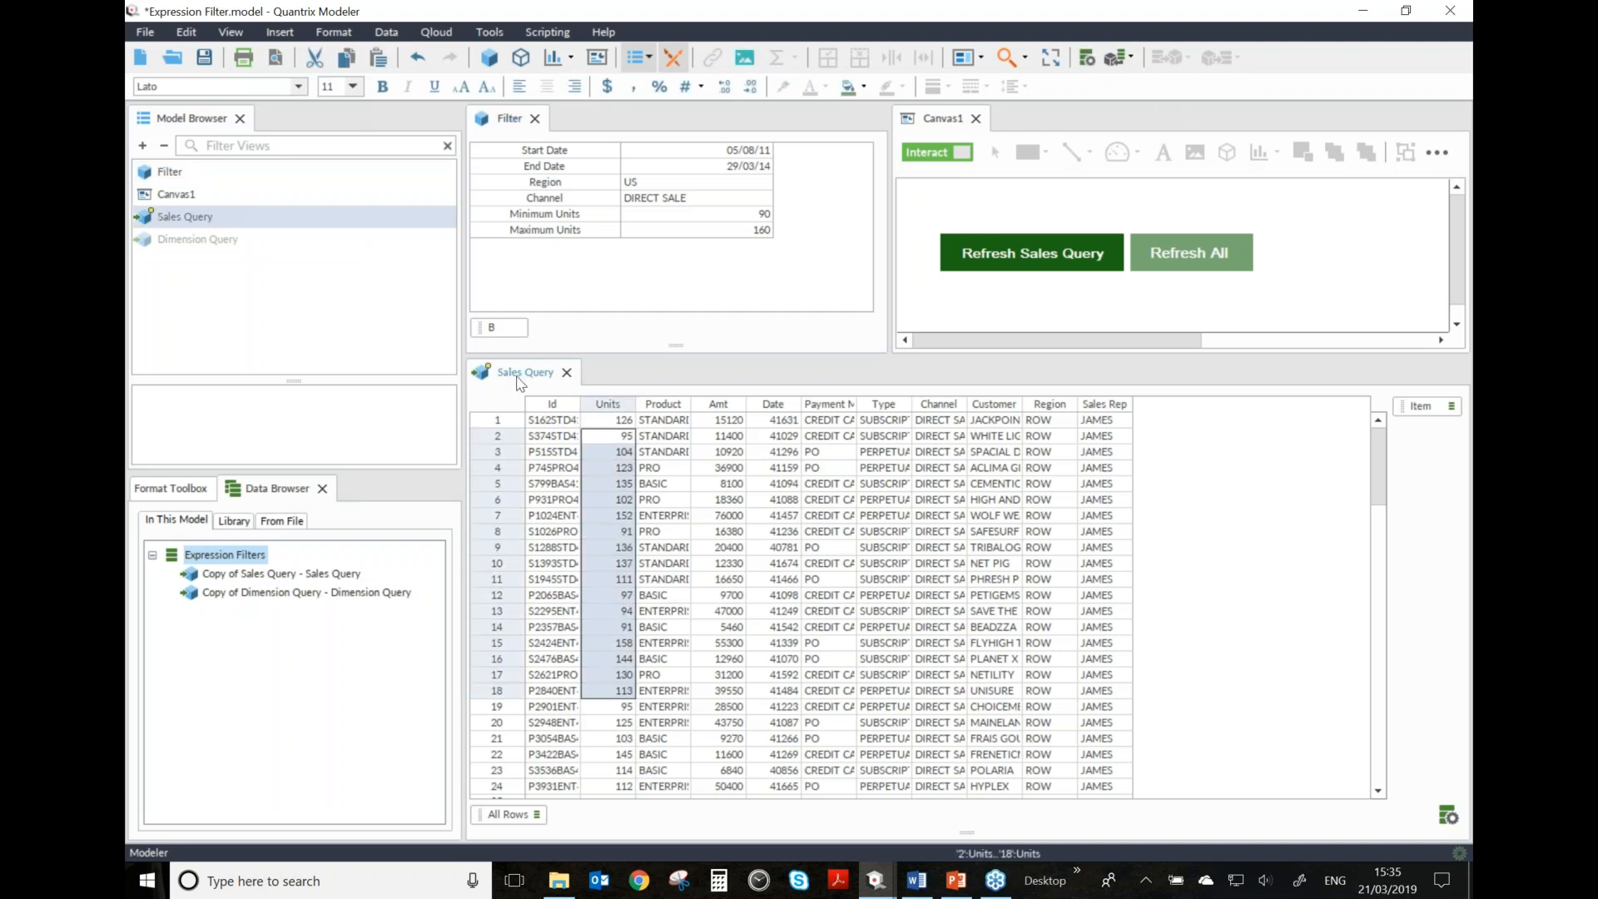
left_click(1125, 57)
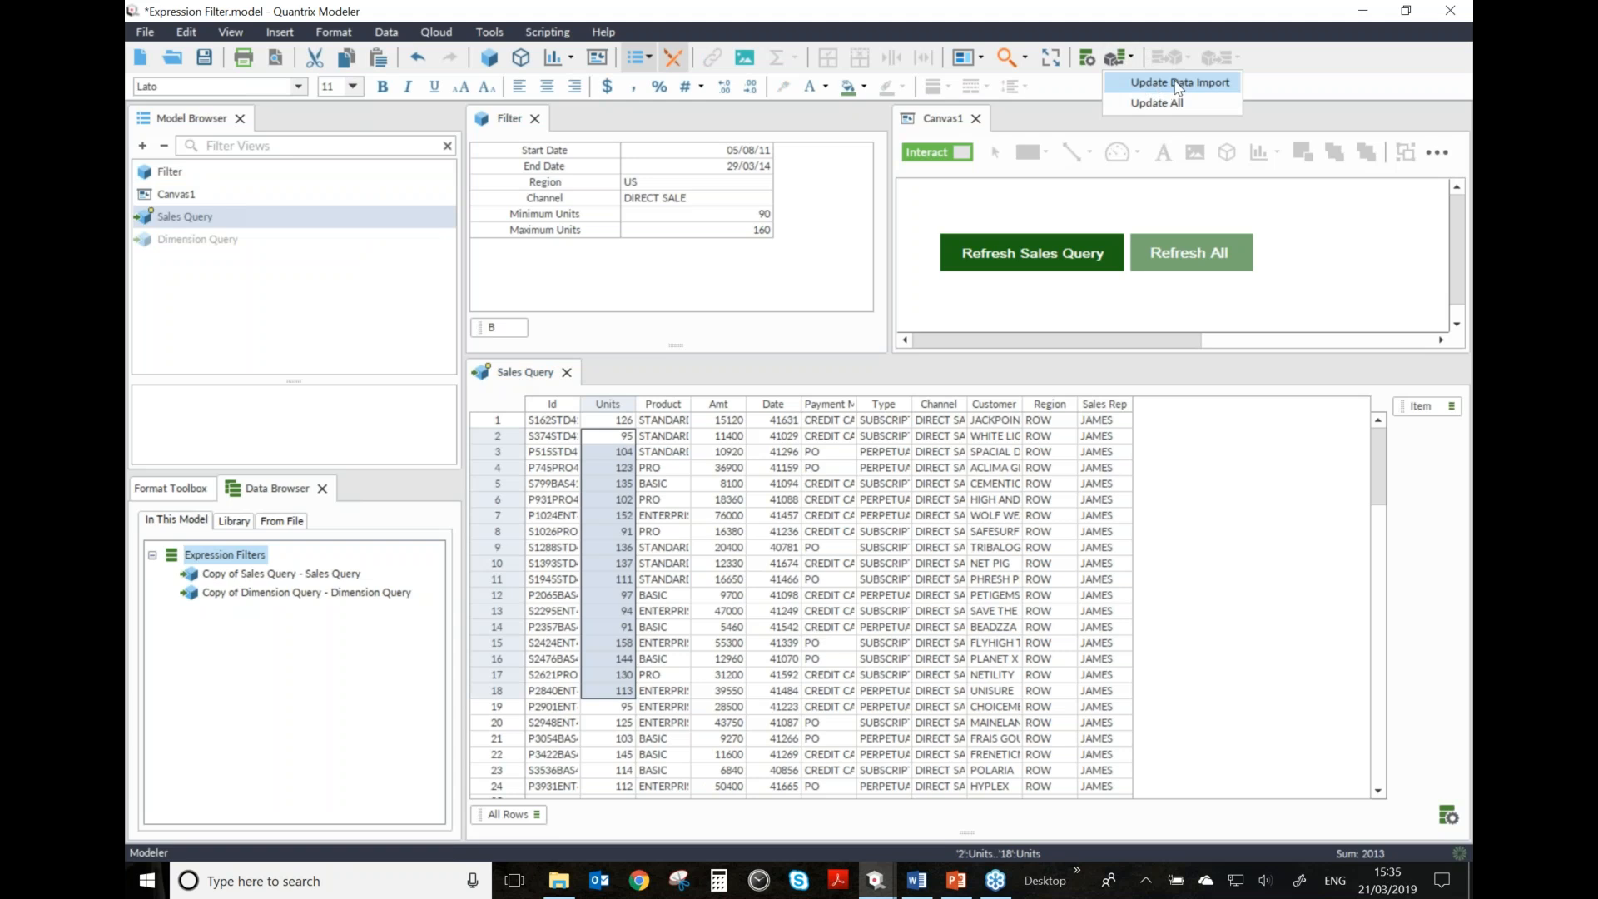
left_click(1161, 103)
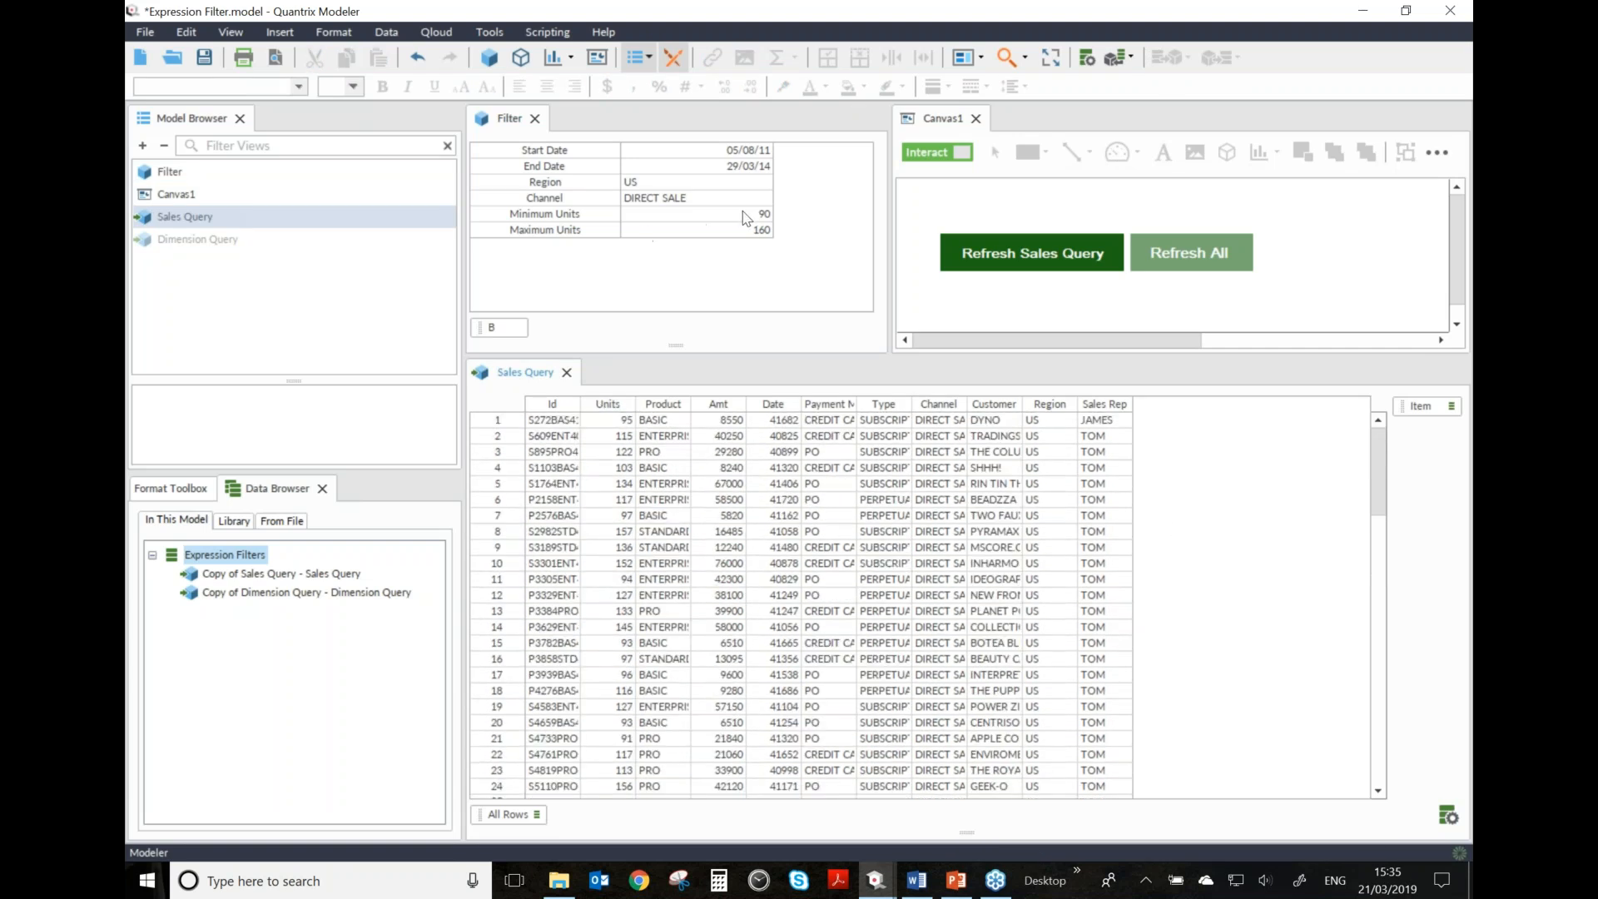
- Set Minimum Units to 110 in the Filter matrix and update the Sales Query's data import
left_click(720, 215)
type("110")
key("Return")
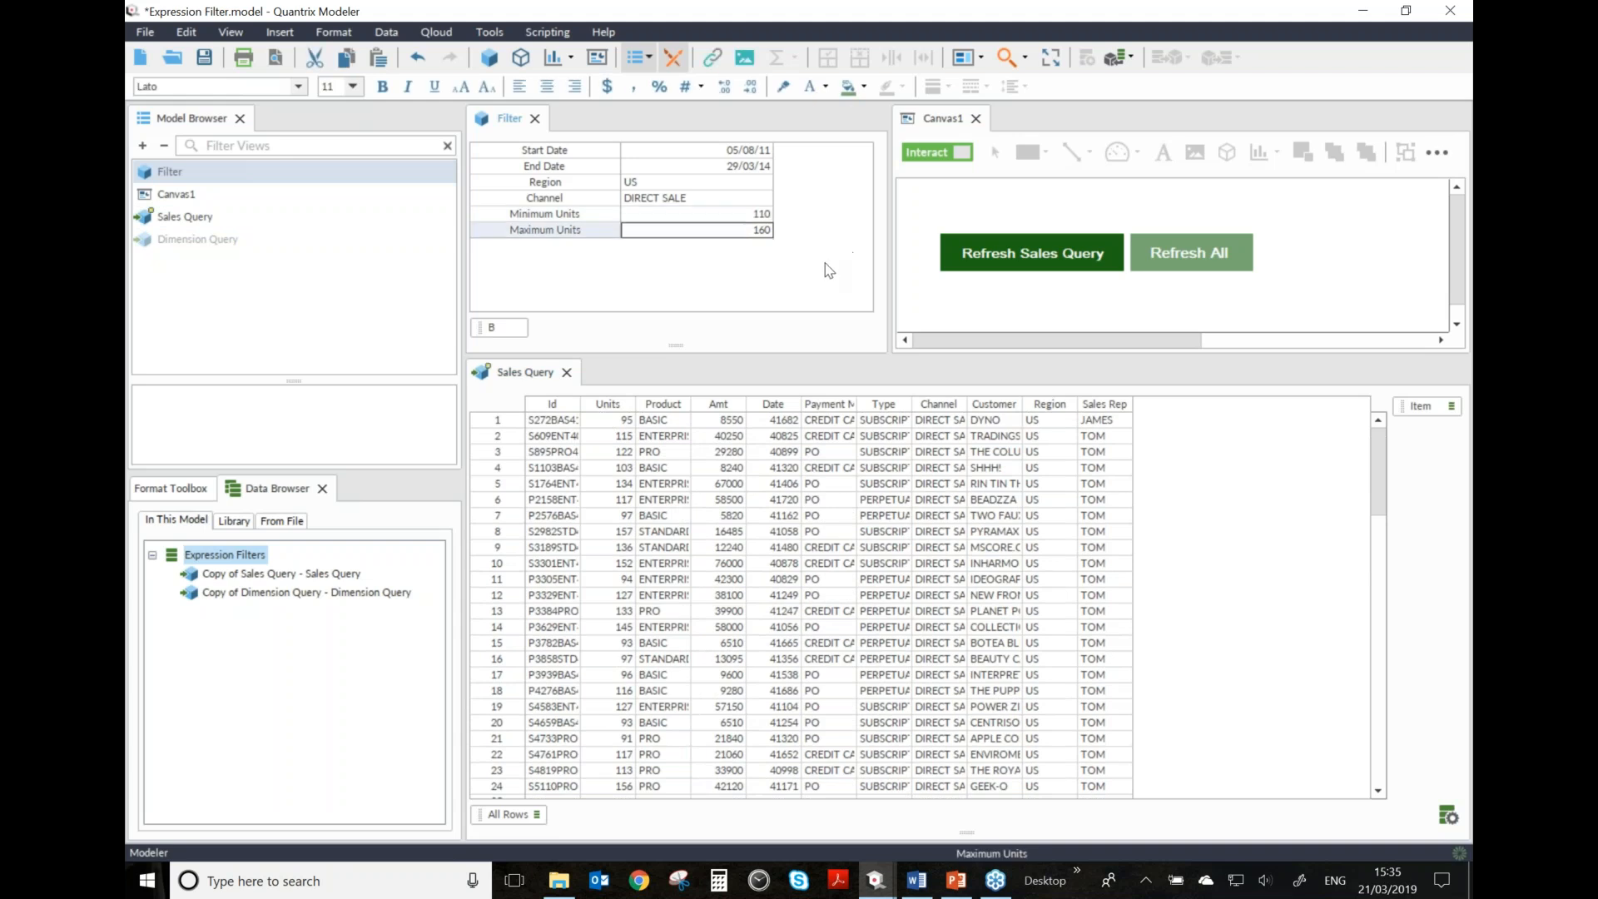
left_click(519, 377)
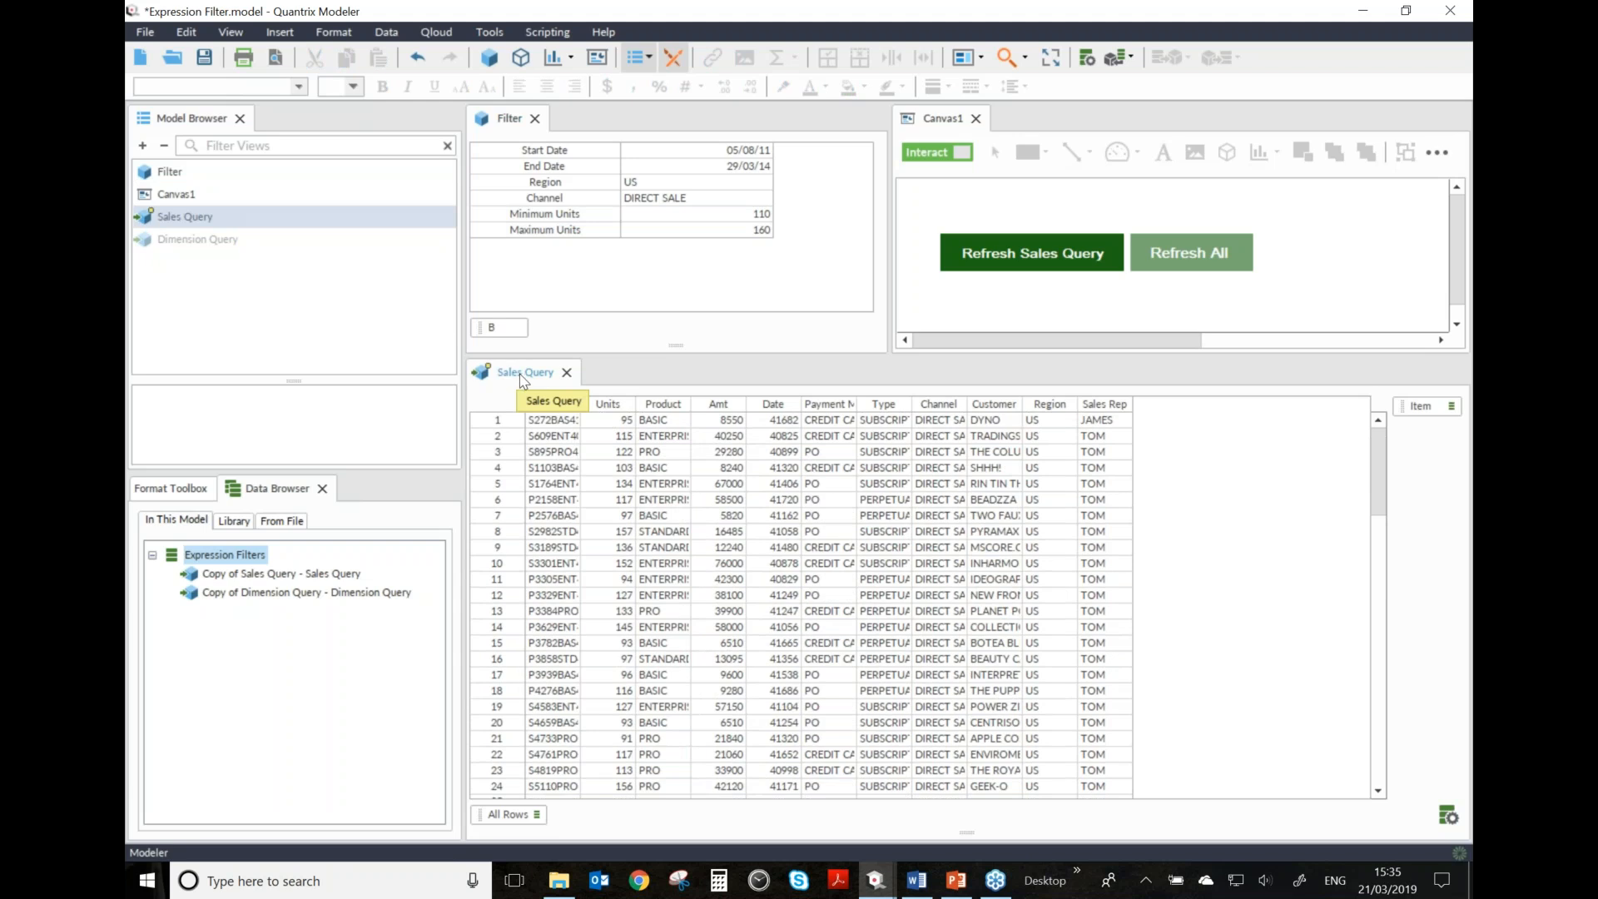
right_click(523, 380)
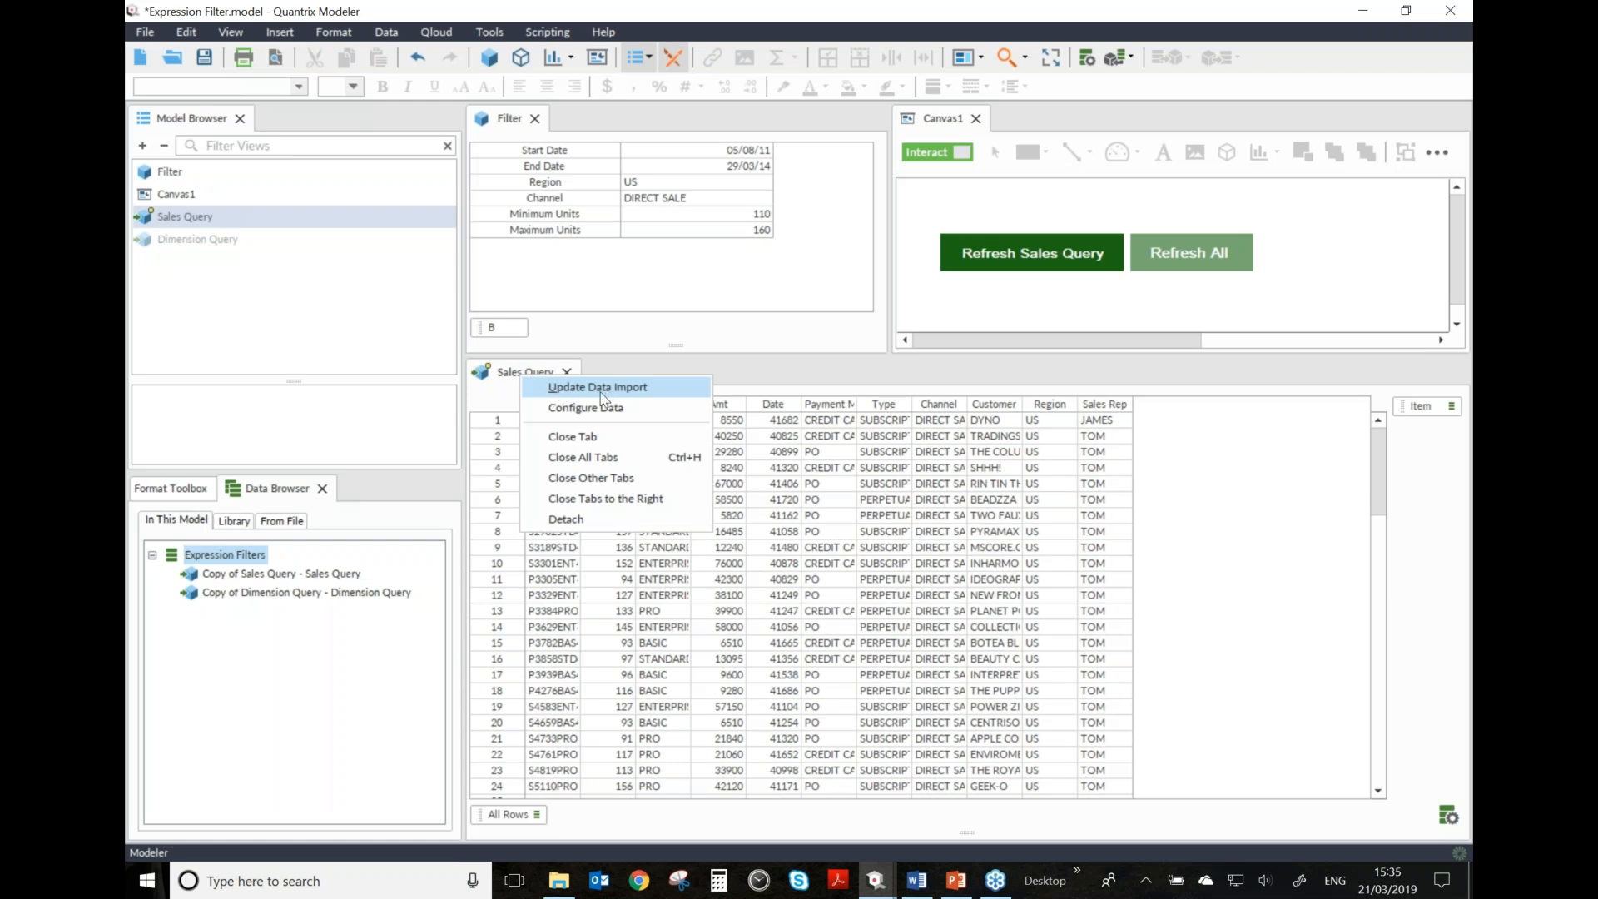
left_click(538, 393)
right_click(506, 373)
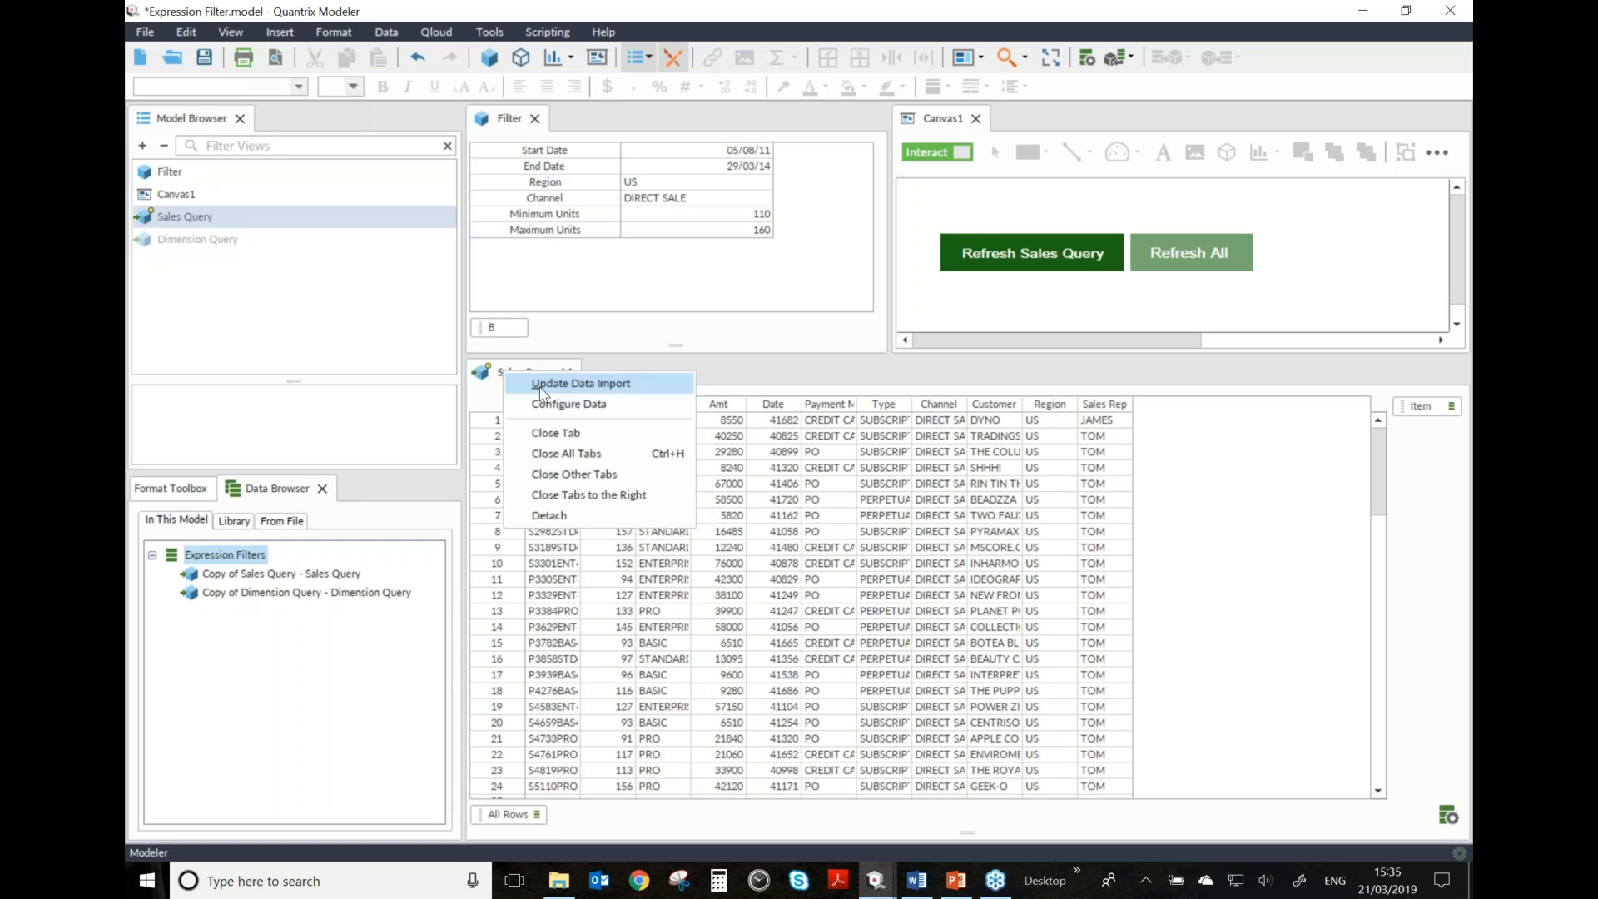
left_click(541, 389)
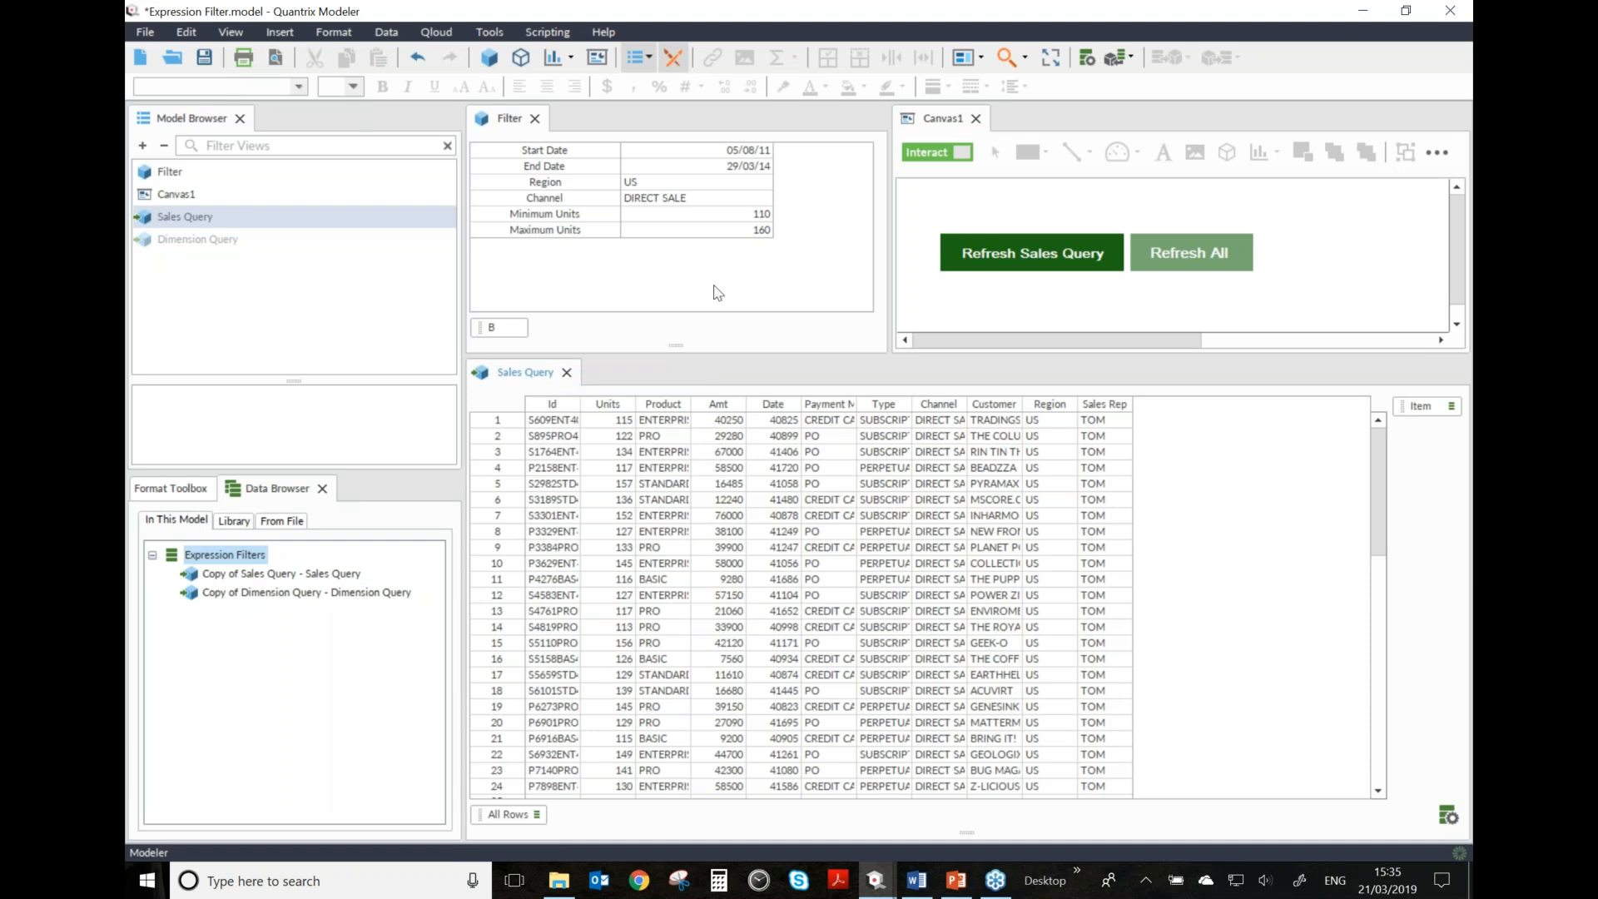
- Set Maximum Units to 120 in the Filter matrix
left_click(756, 231)
type("1")
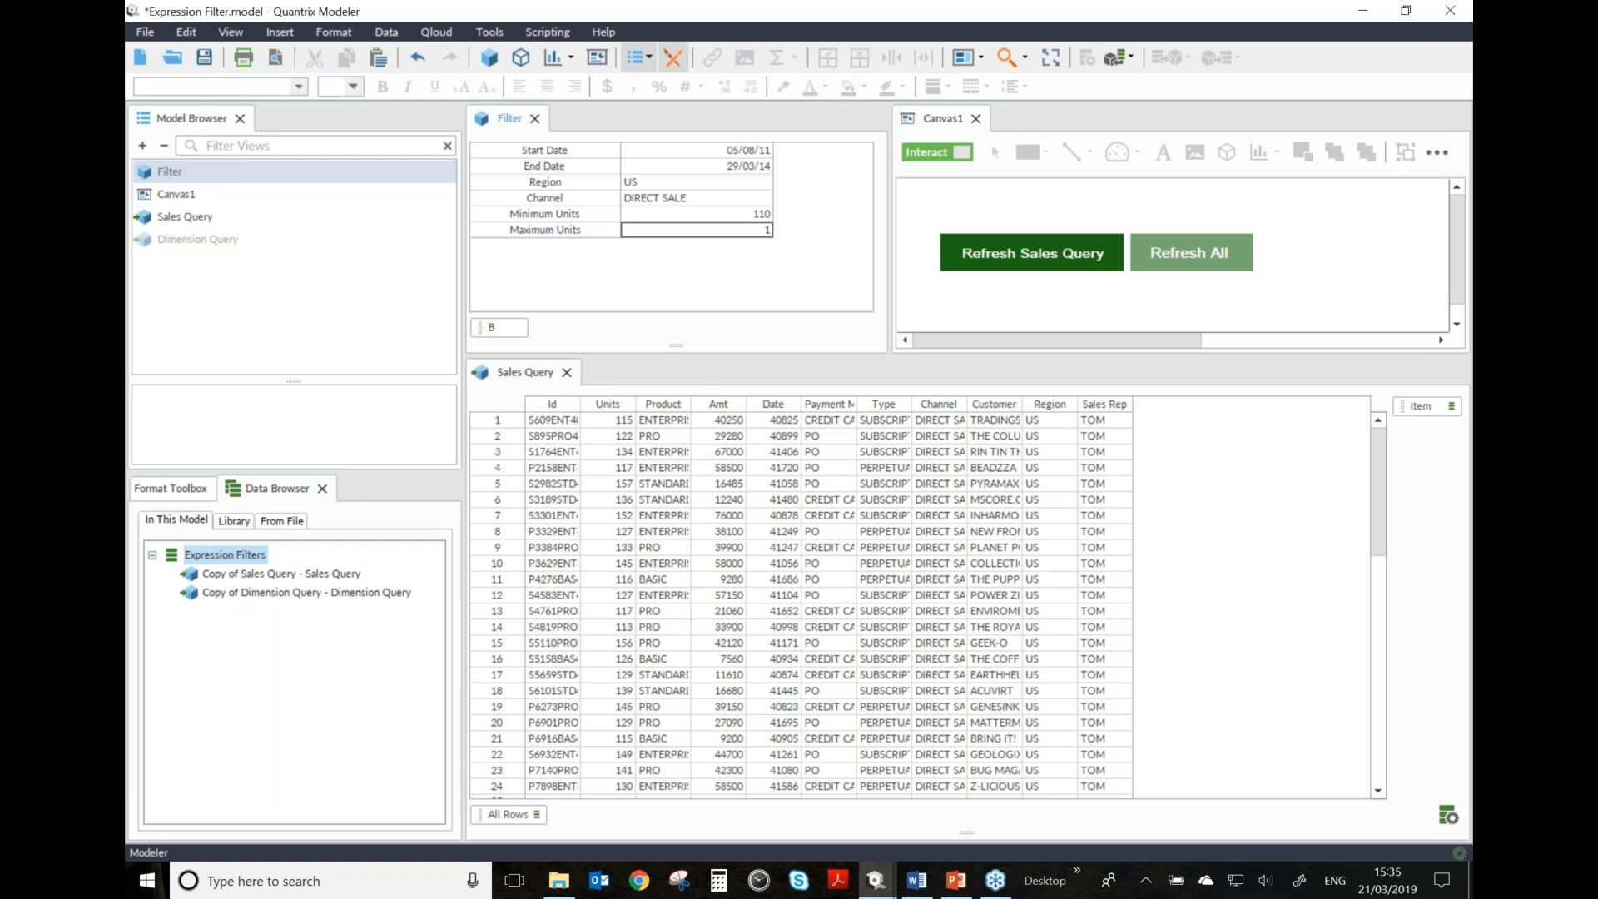
type("20")
key("Return")
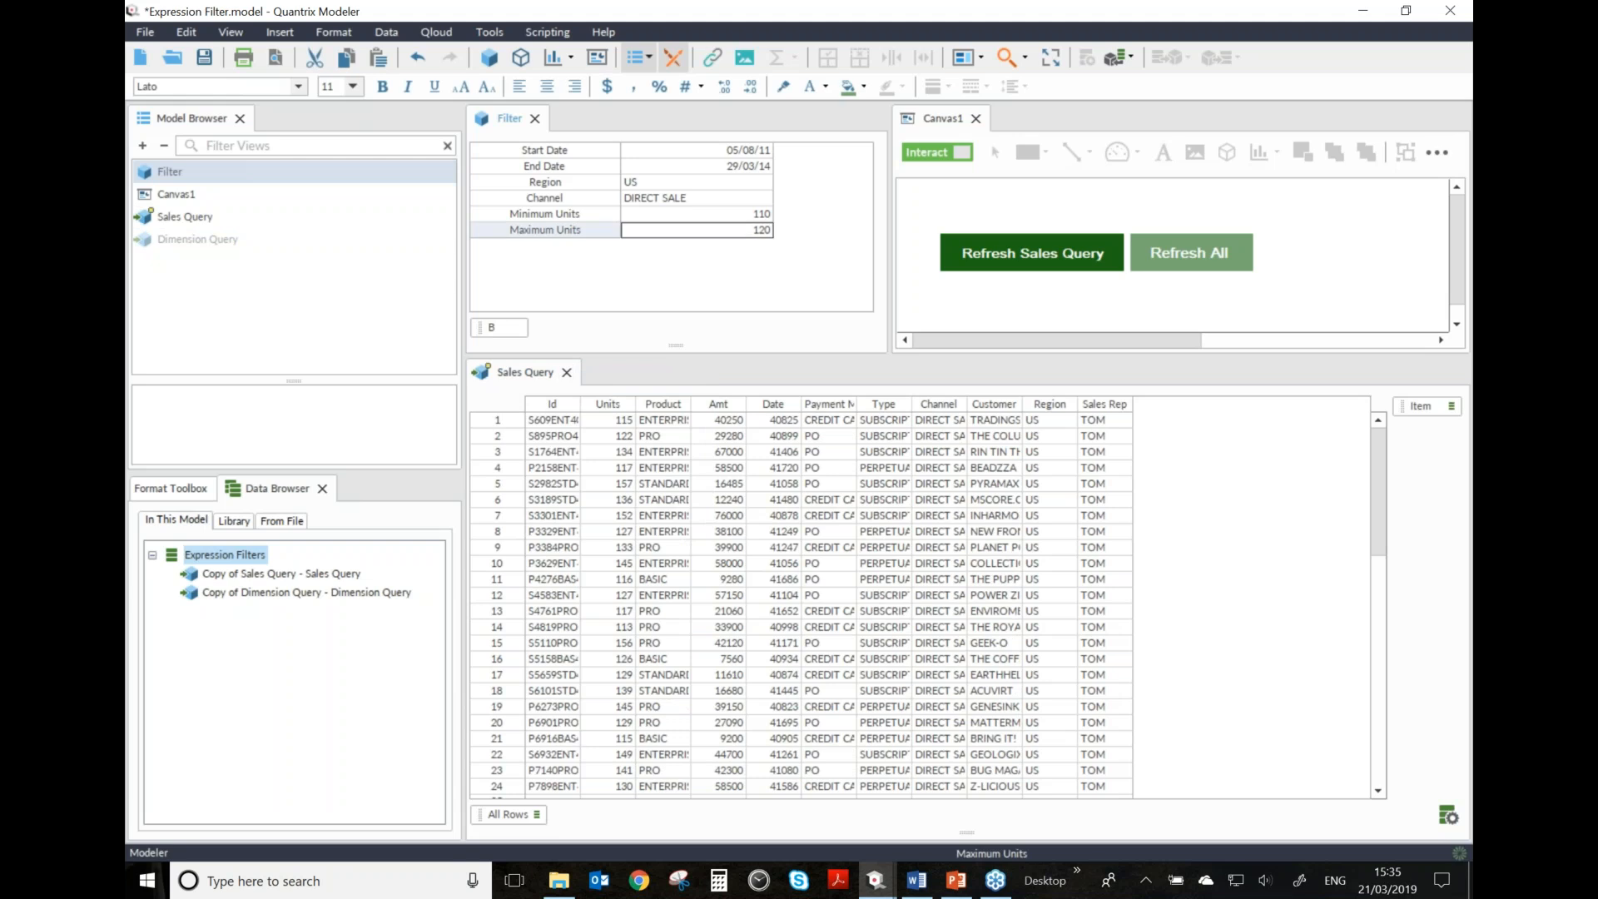
- Detach the Sales Query view into its own window and update its data import there
right_click(520, 374)
left_click(577, 518)
left_click_drag(644, 425, 385, 173)
right_click(279, 179)
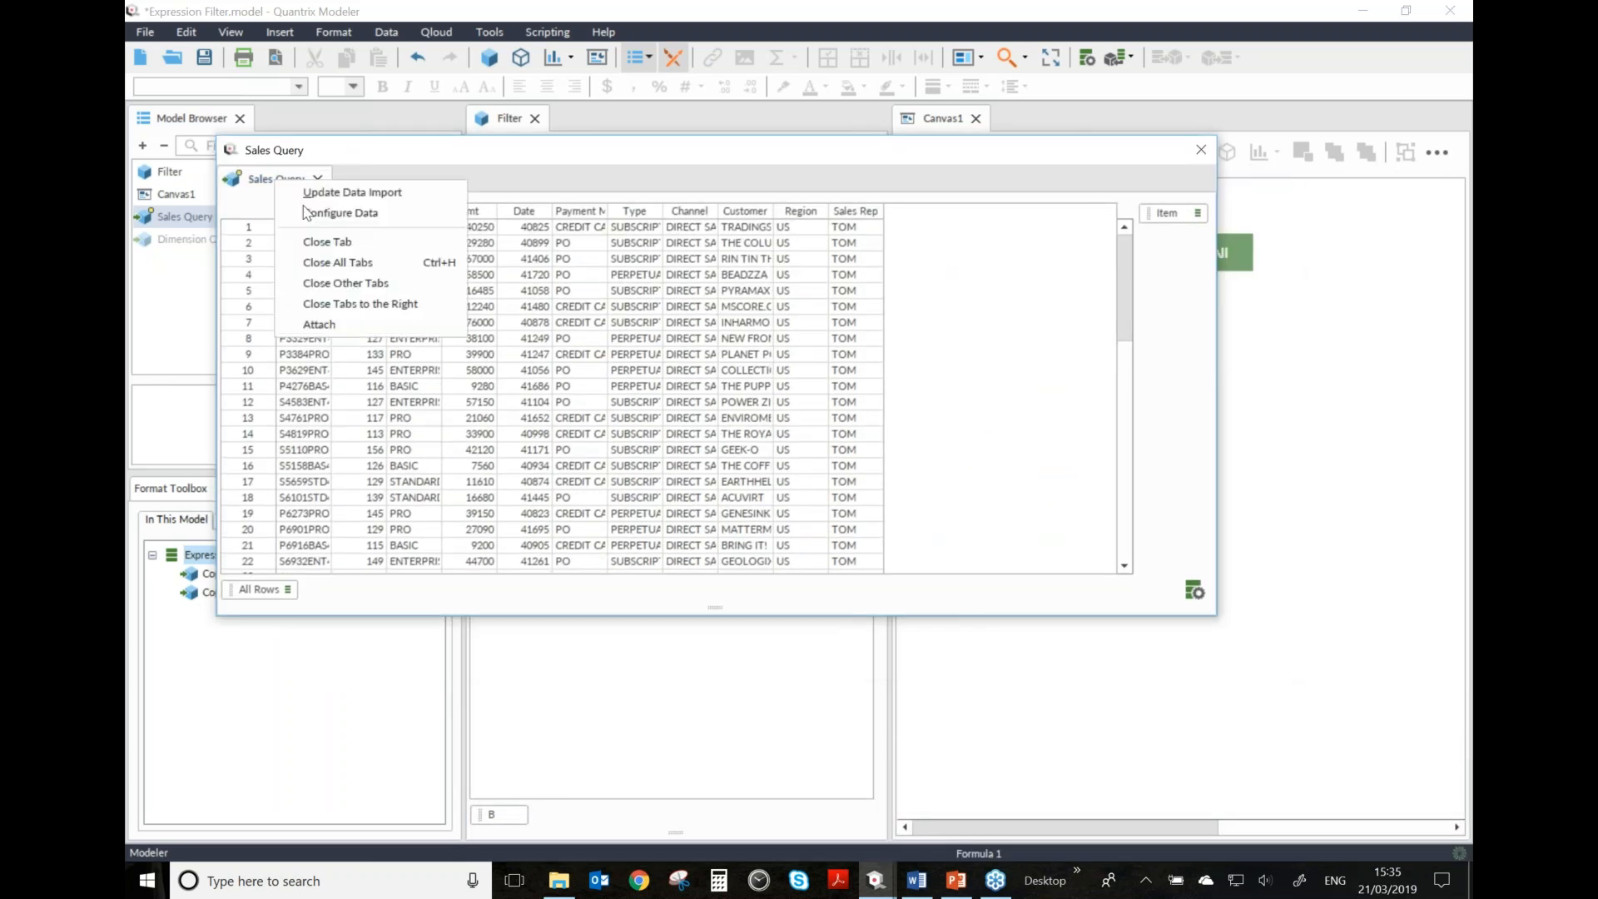
left_click(339, 190)
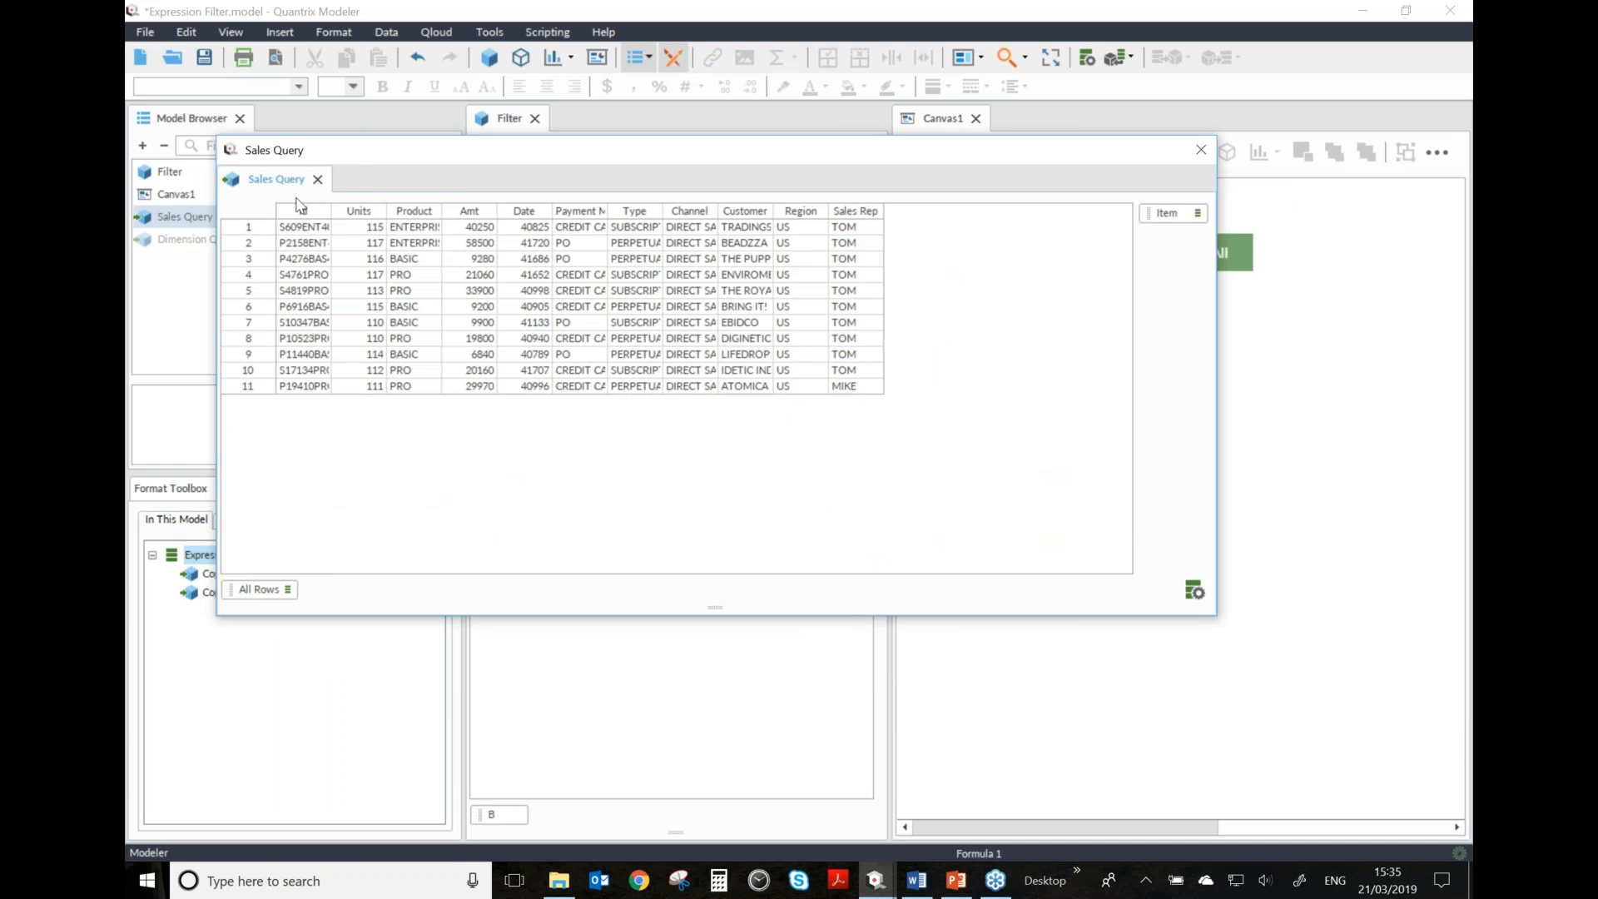
- Attach the detached Sales Query view back to the main window and return to the Filter matrix
right_click(271, 184)
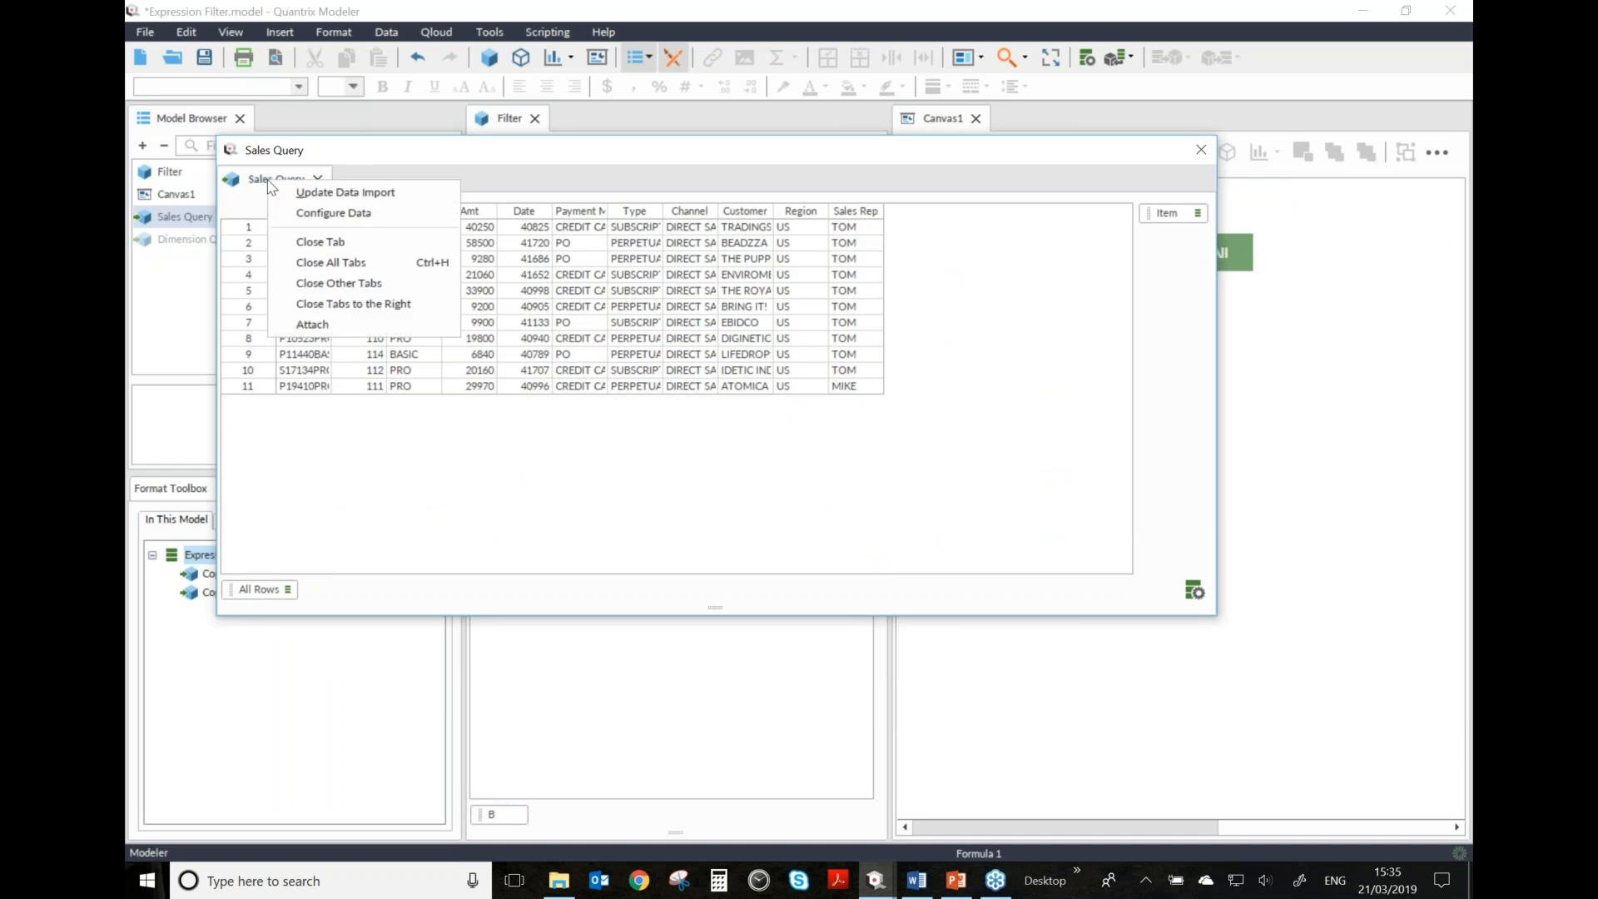
left_click(332, 325)
left_click(645, 288)
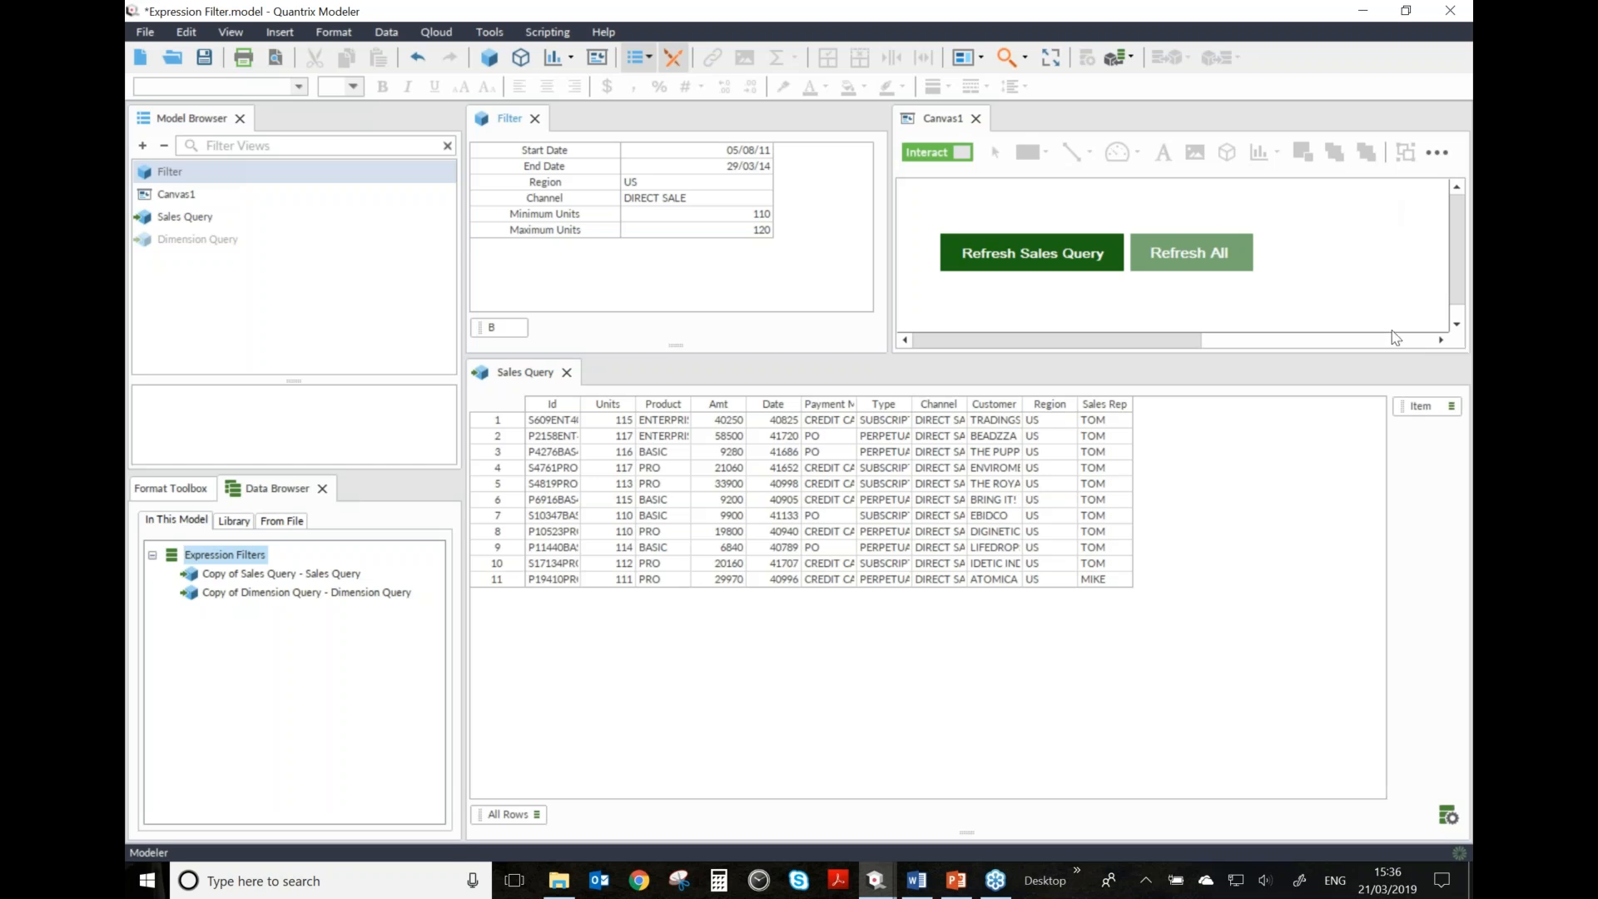
- Switch to the Untitled2 model window and start a new blank model
left_click(878, 880)
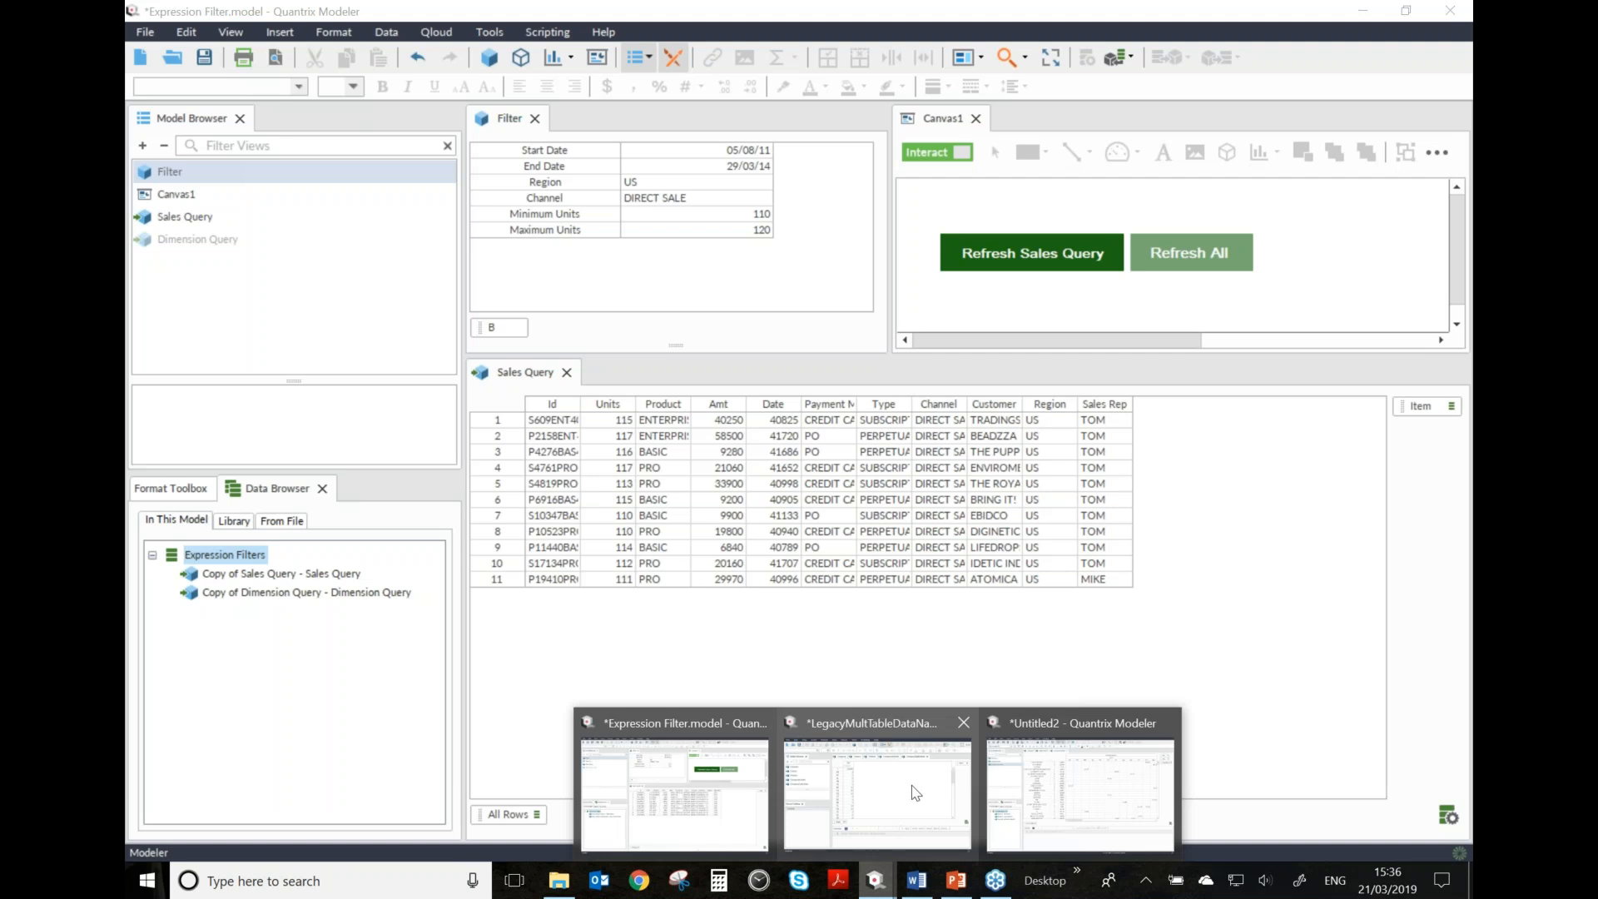
left_click(1062, 800)
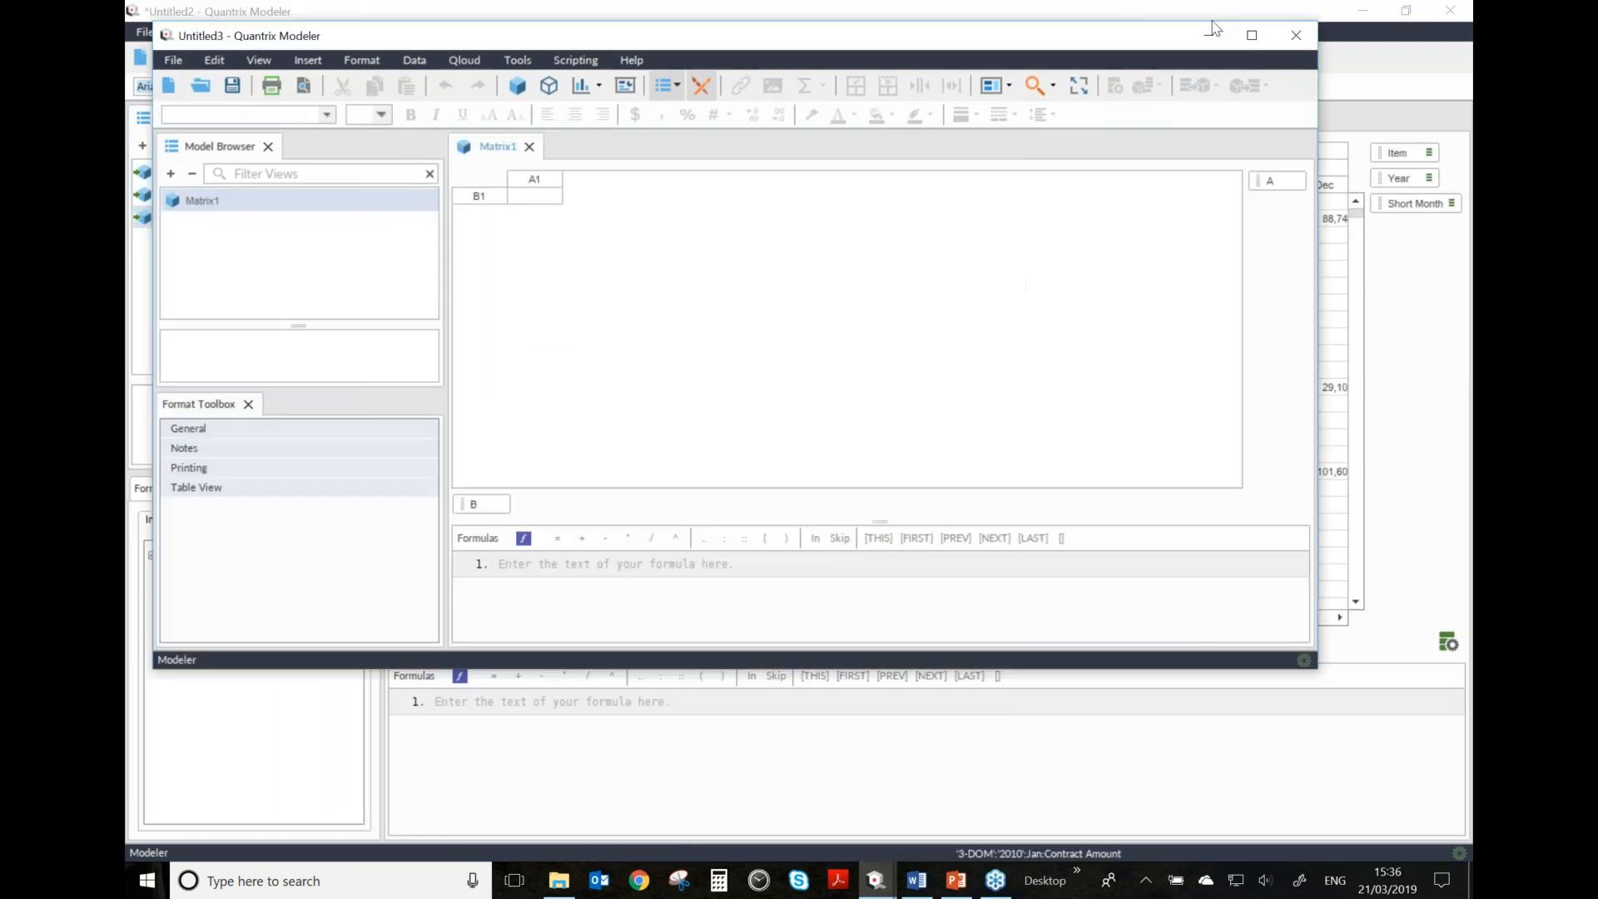
- Close the new blank model and return to the Untitled2 model with its three imported views
left_click(1296, 35)
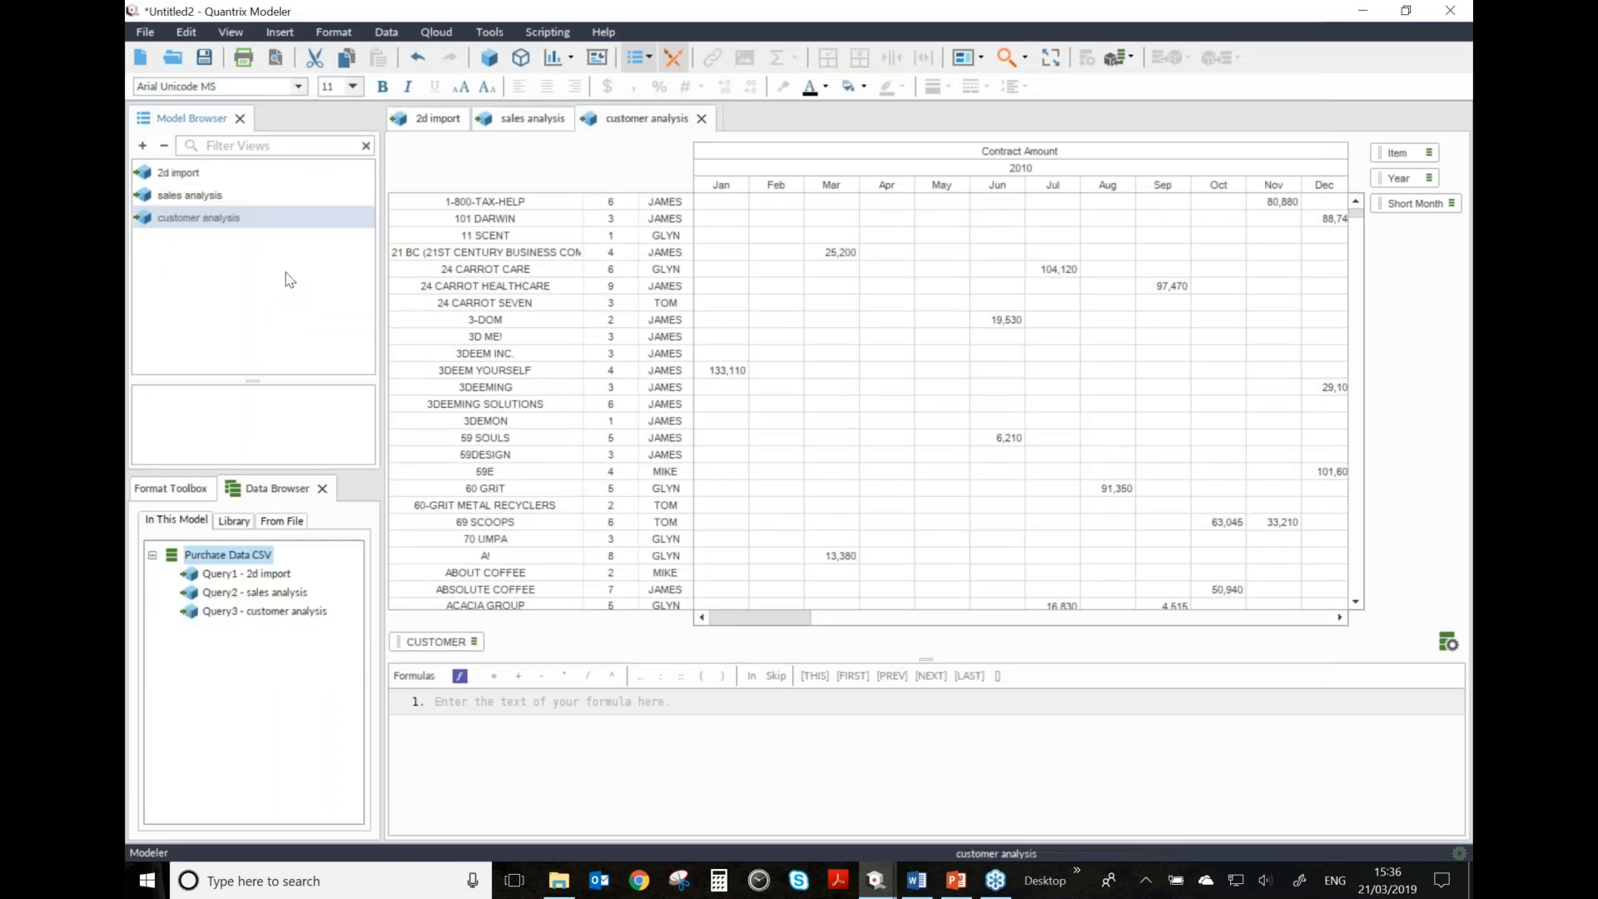
left_click(194, 176)
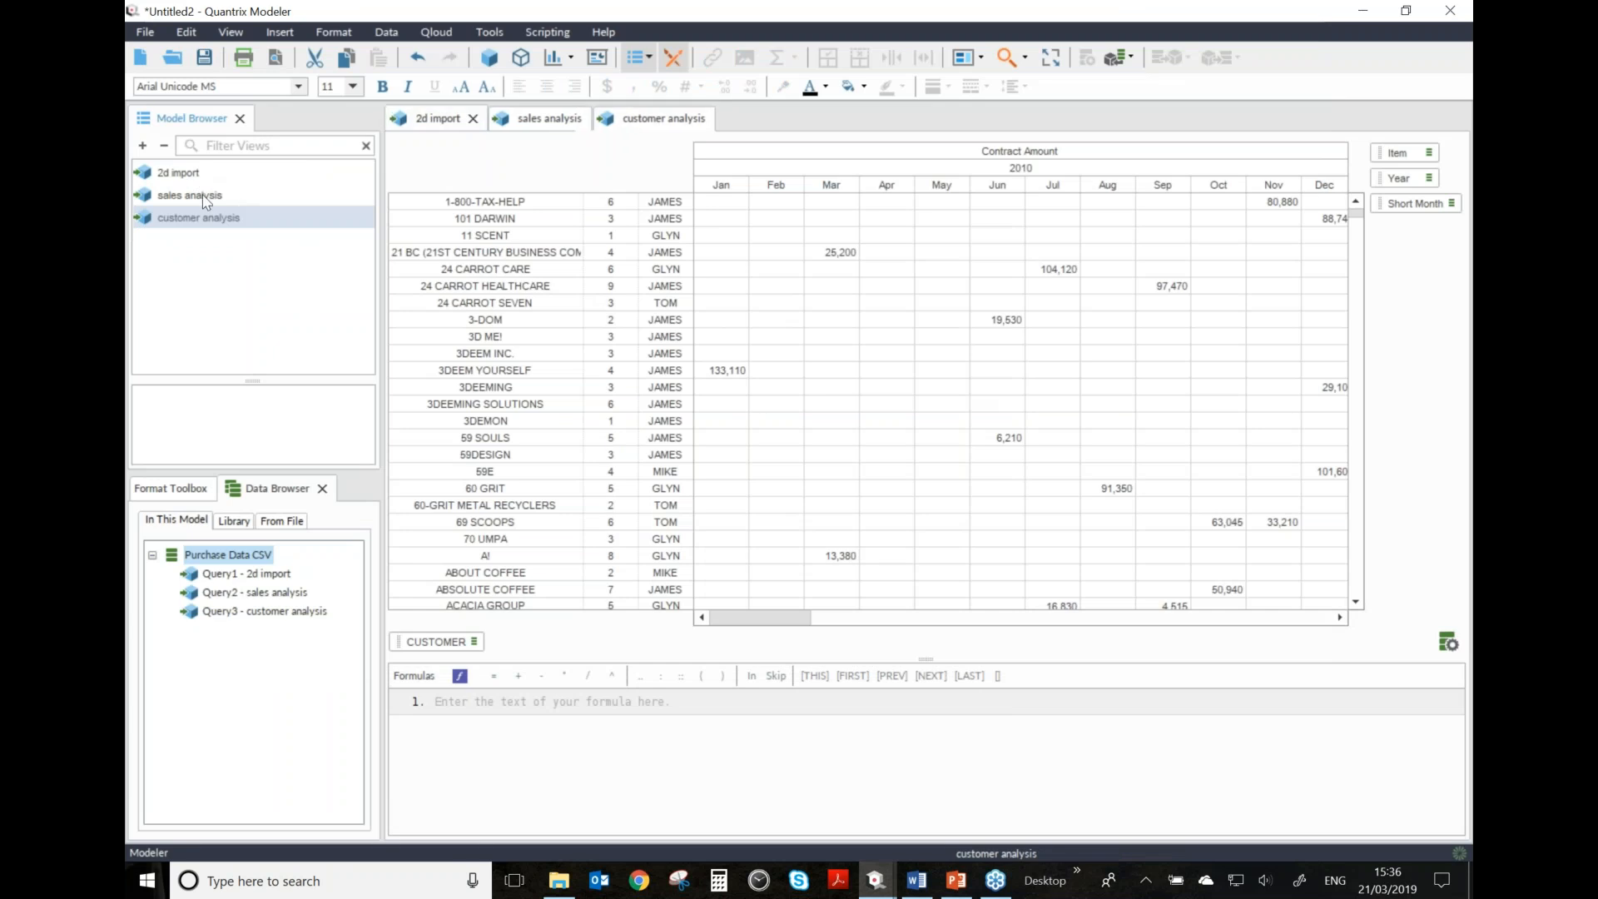
left_click(206, 199)
left_click(212, 219)
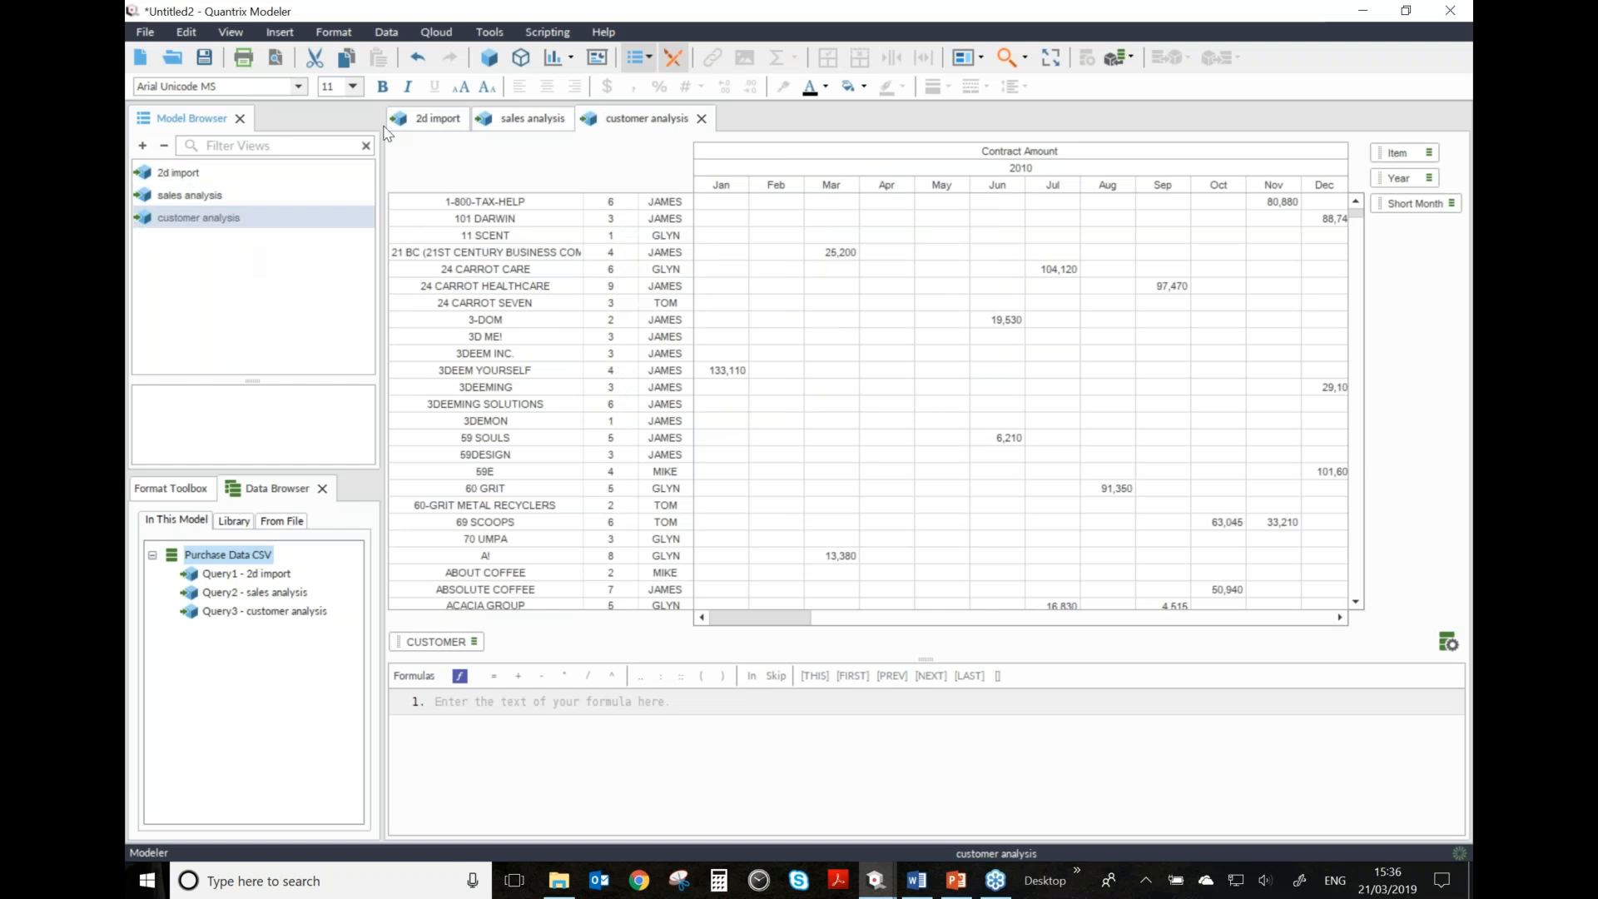
- Start a database import and name the data source "My company database"
left_click(386, 34)
mouse_move(426, 57)
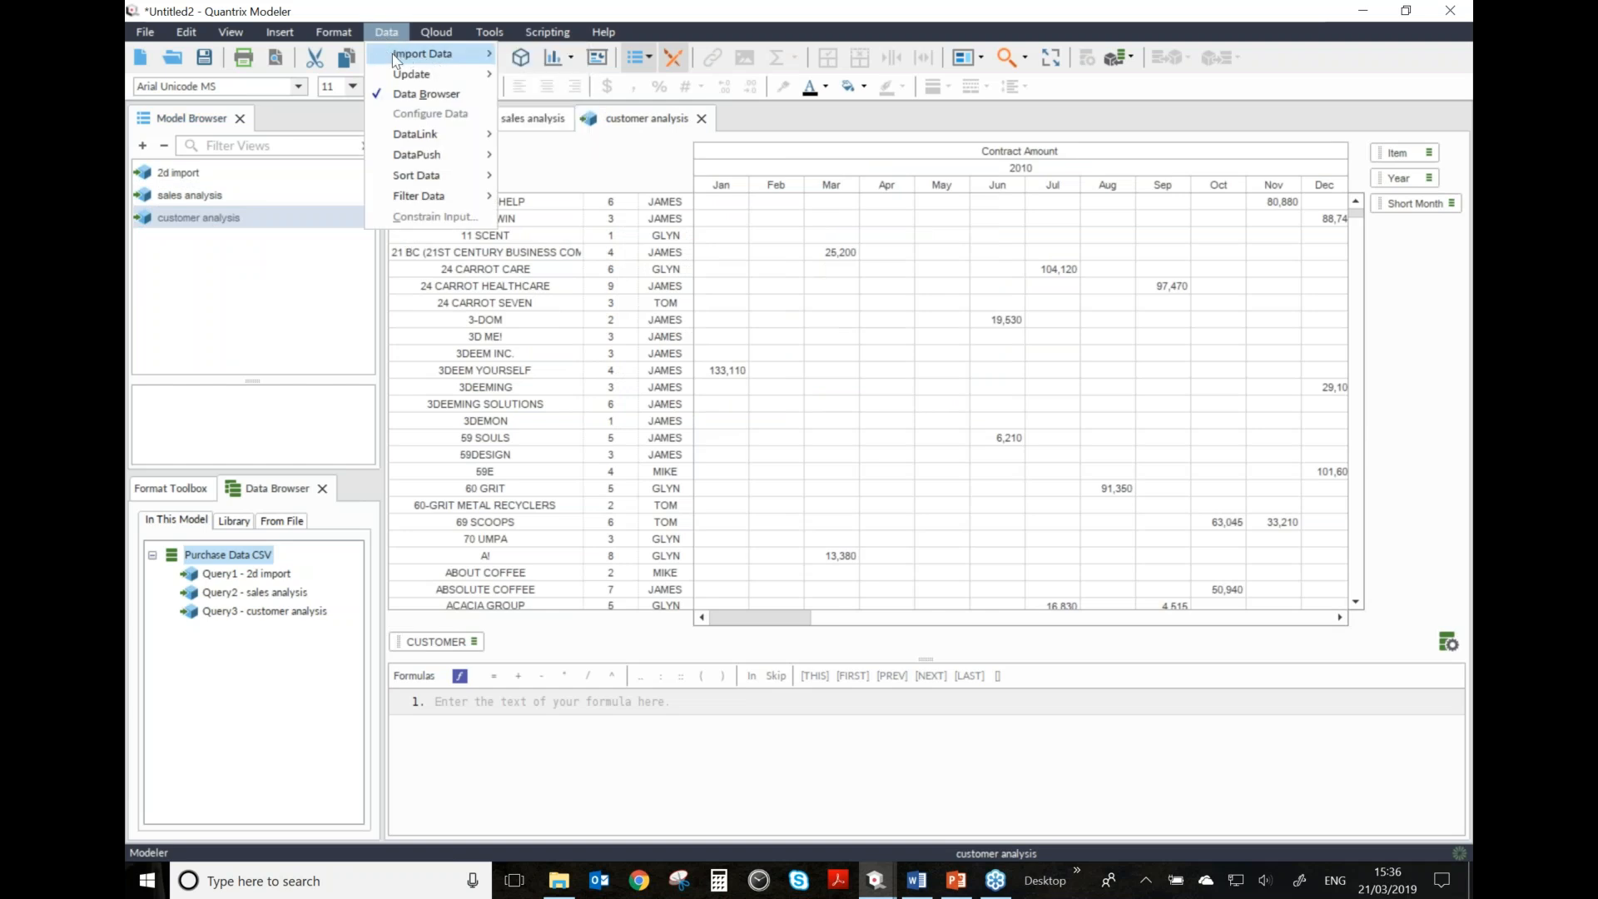
left_click(537, 63)
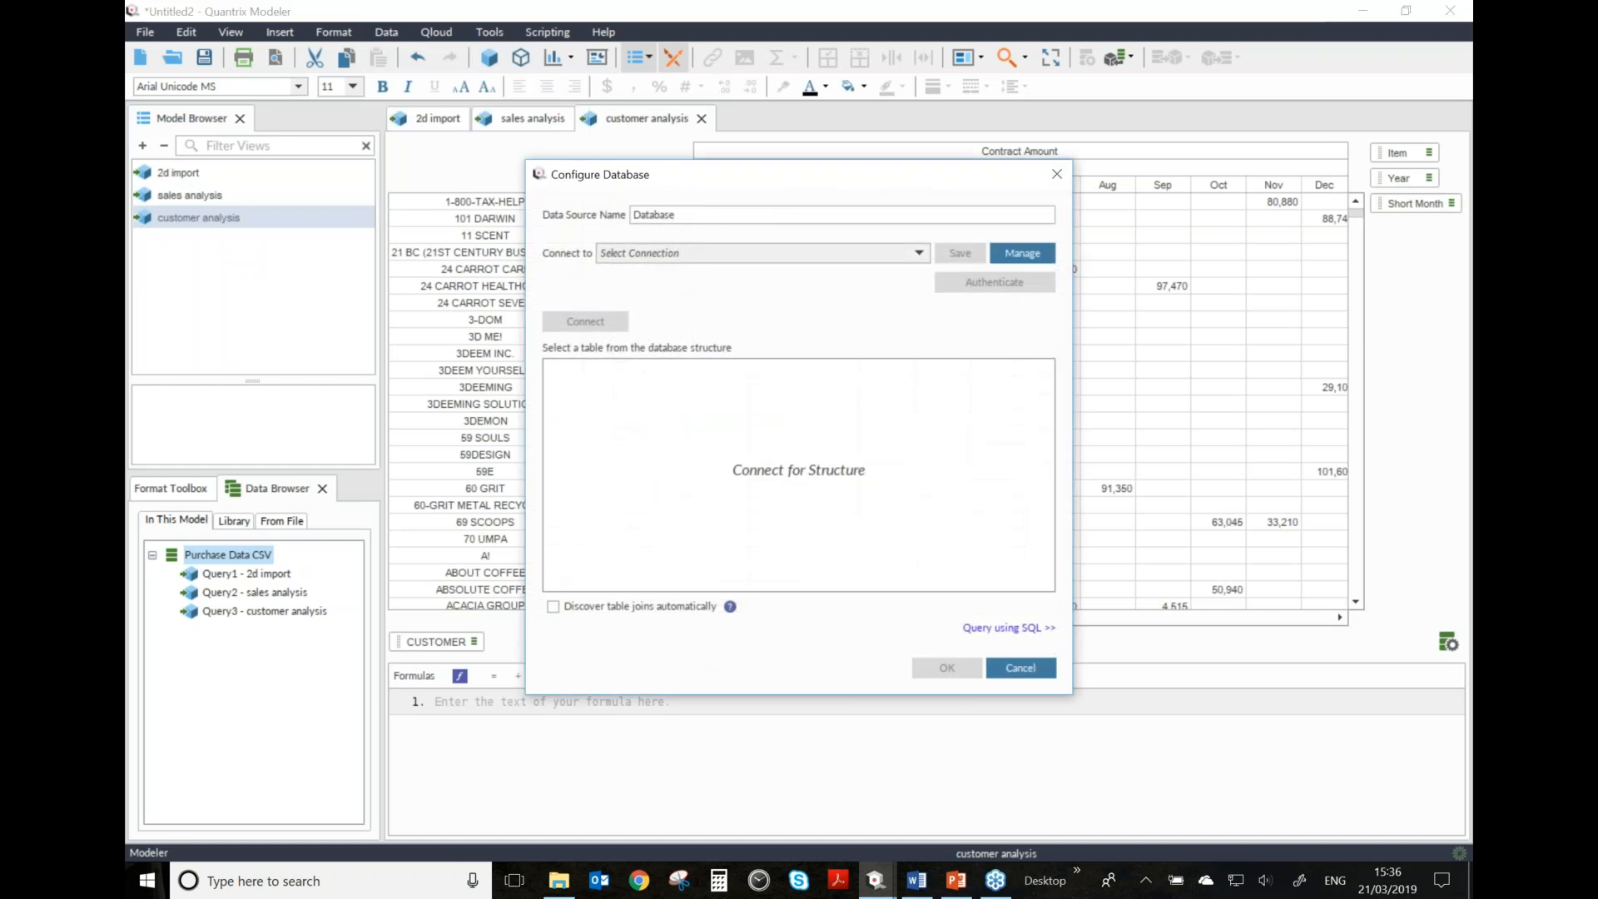
double_click(660, 214)
type("My company d")
- Look through the available database connections and the list of saved connections without changing any of them
left_click(907, 255)
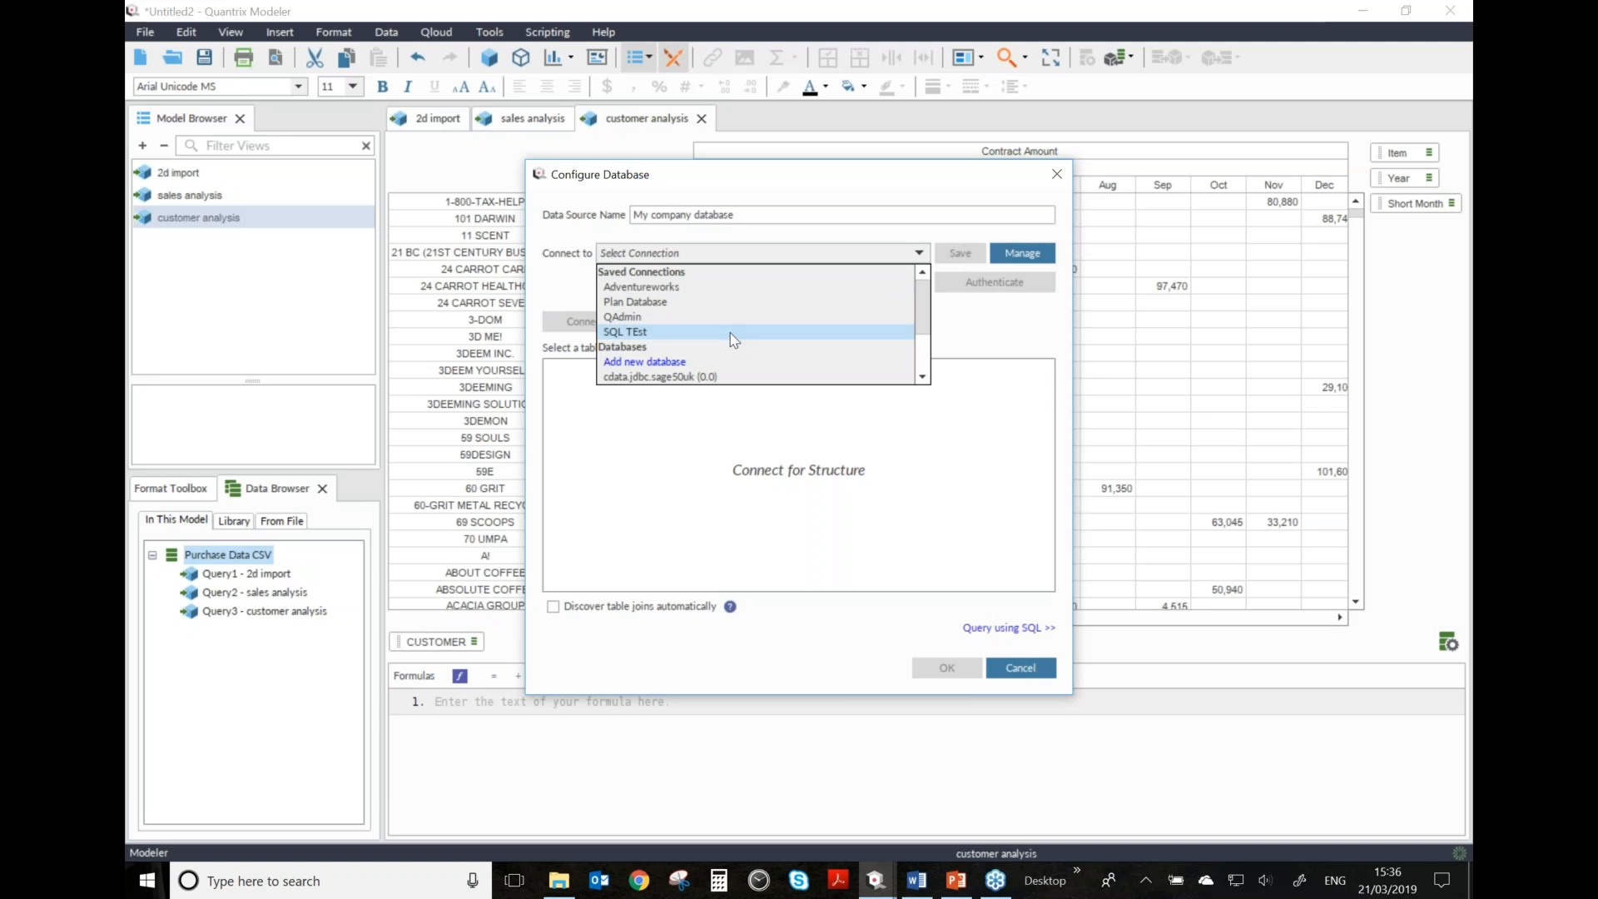
left_click_drag(930, 302, 930, 325)
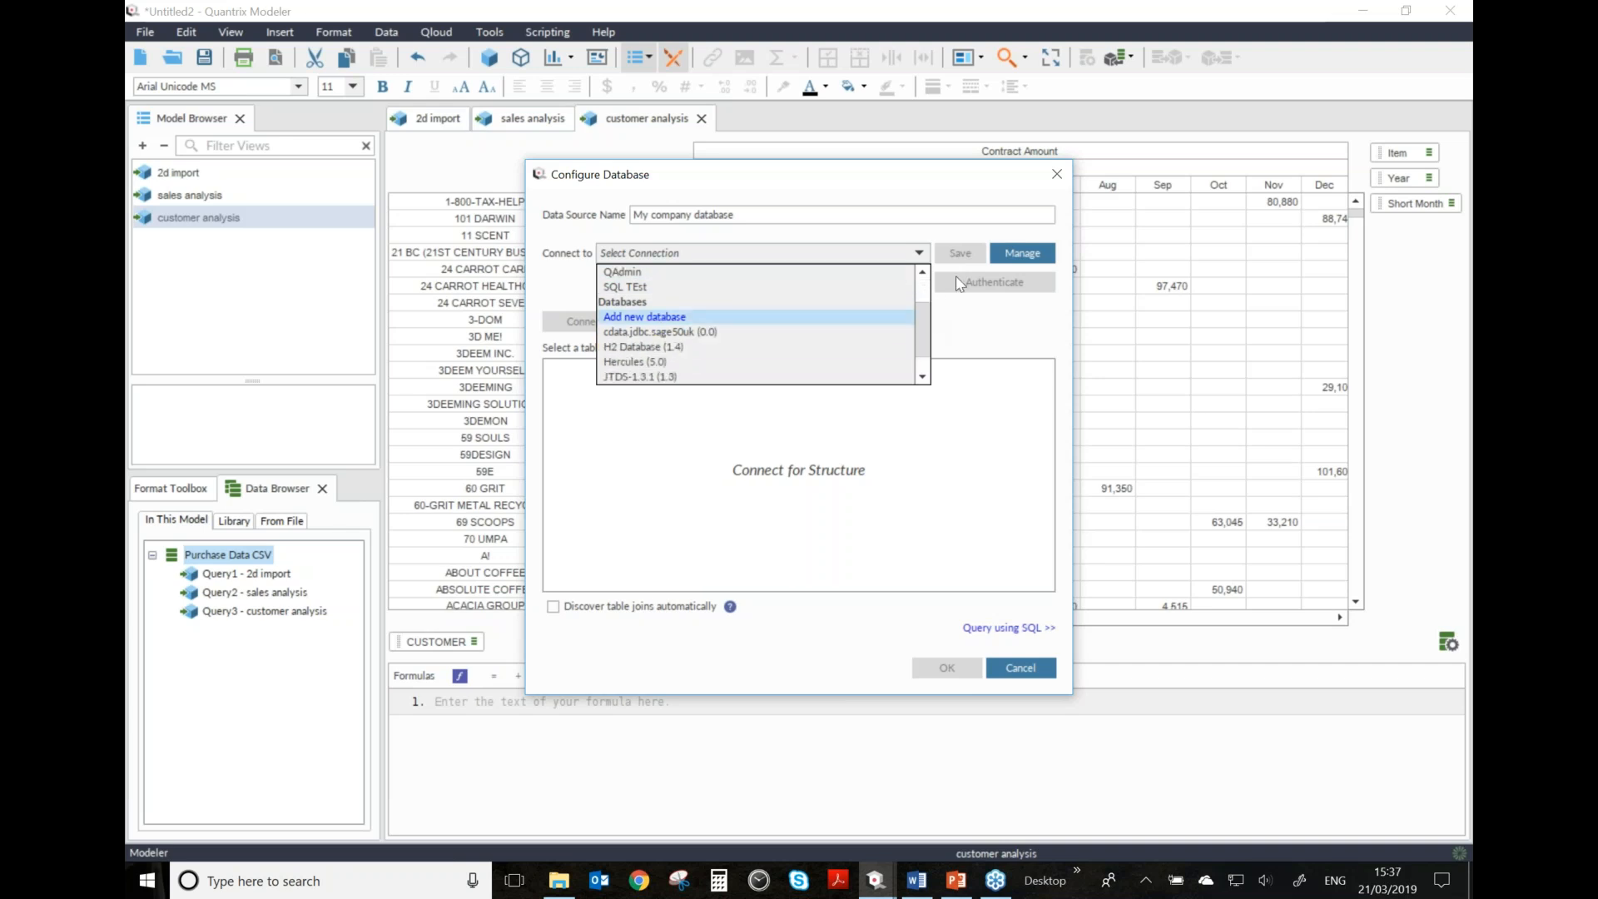
left_click(1022, 253)
left_click(1022, 253)
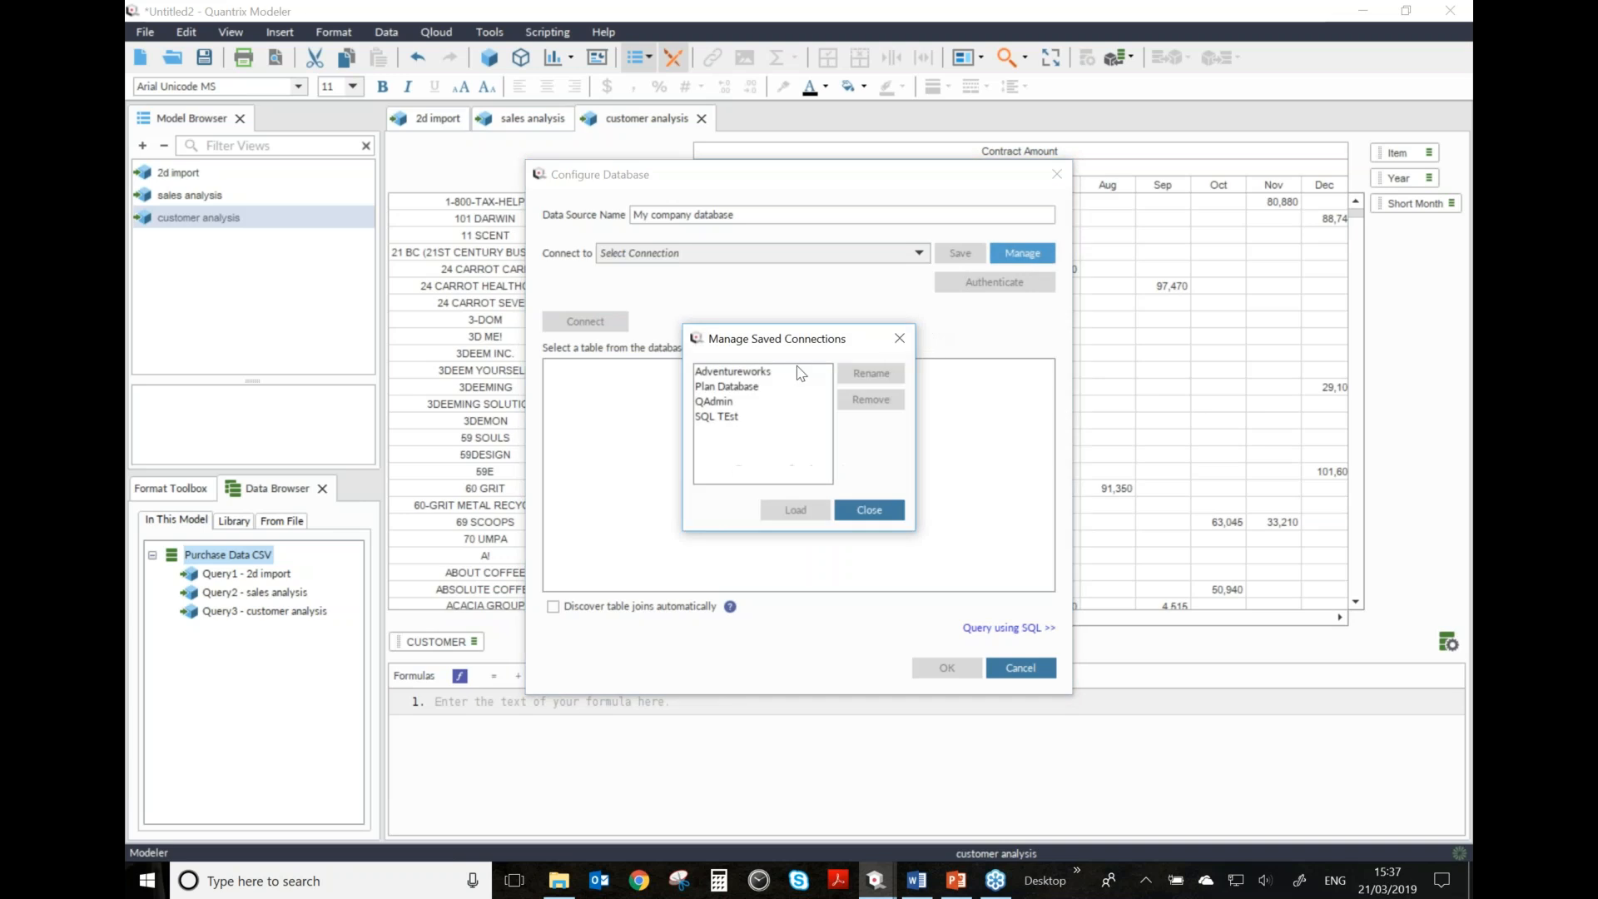
left_click(735, 373)
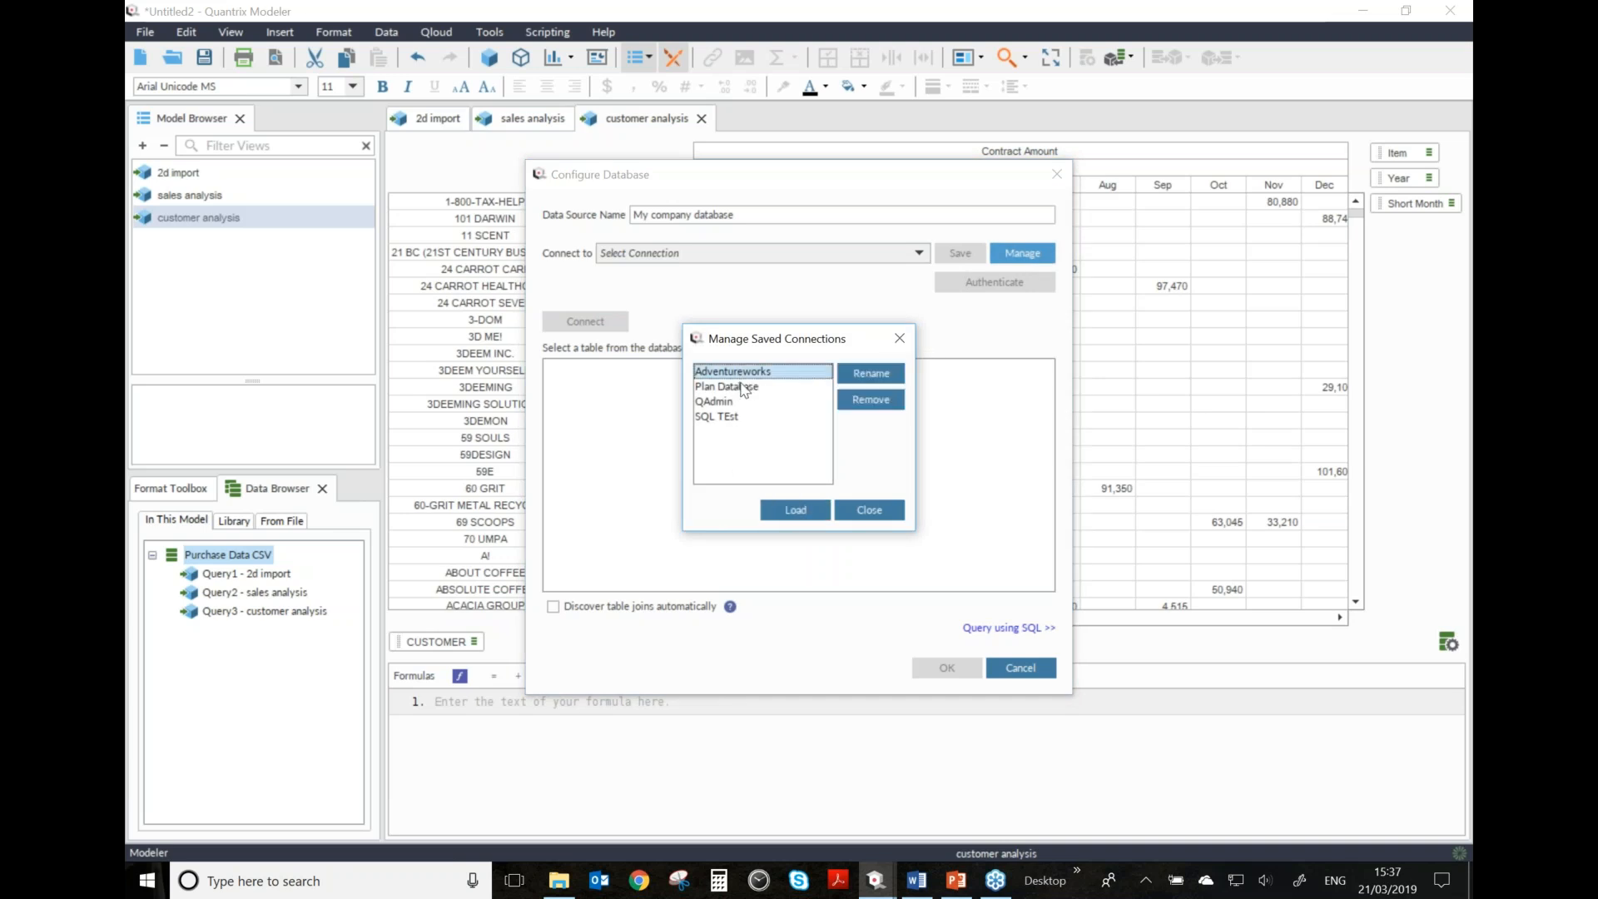
left_click(869, 510)
- Examine the form for adding a new JDBC database driver and leave it without adding one
left_click(857, 254)
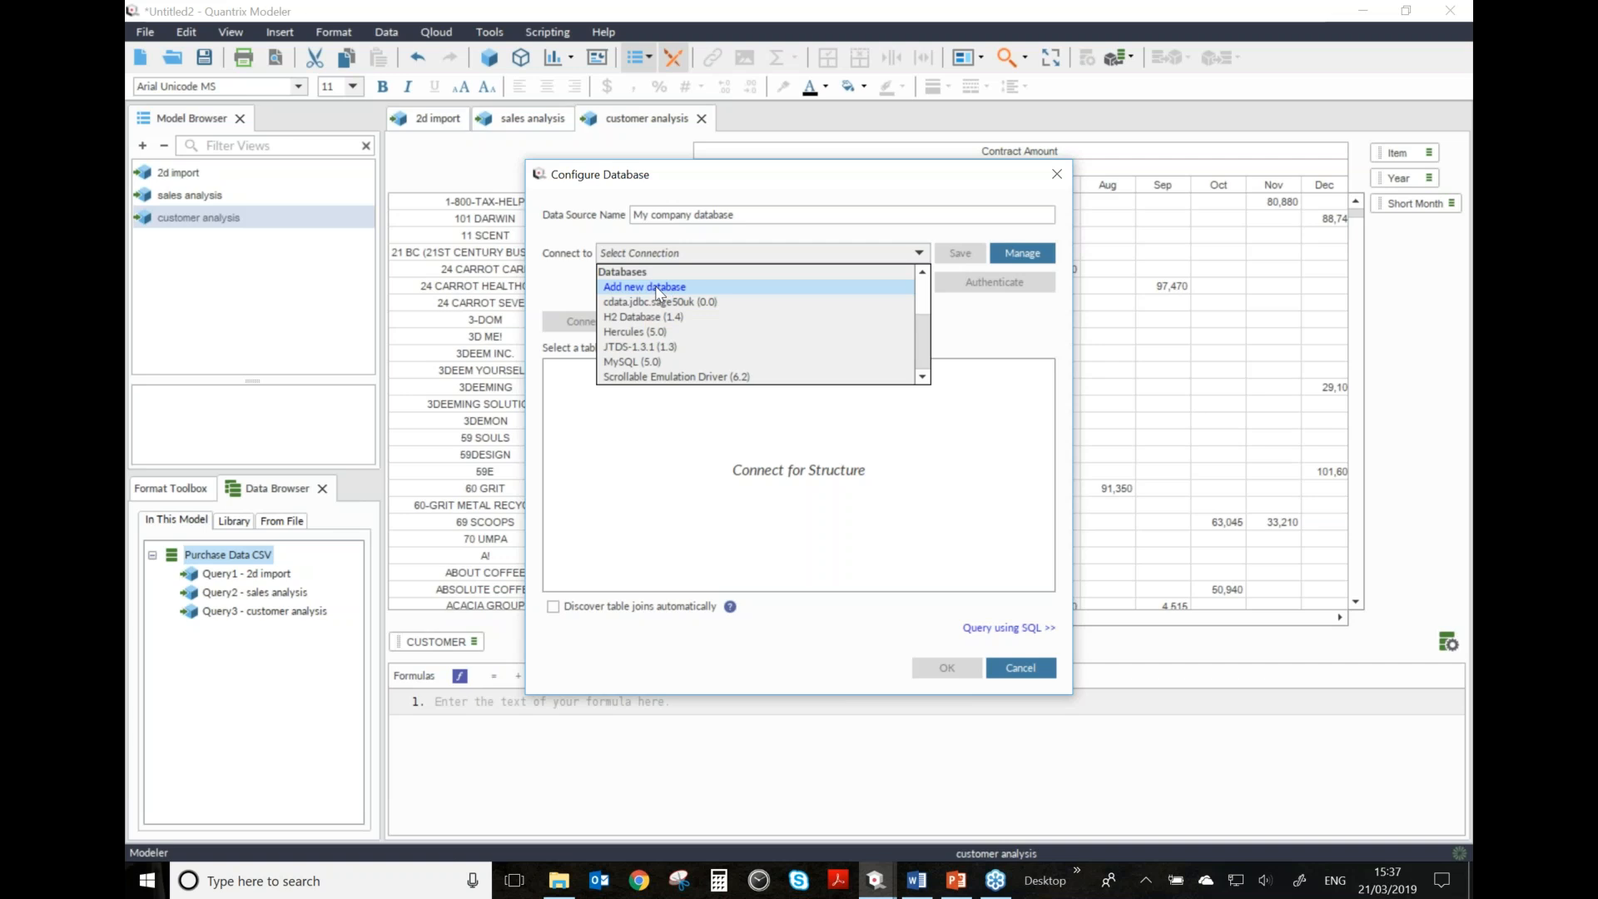
left_click(659, 288)
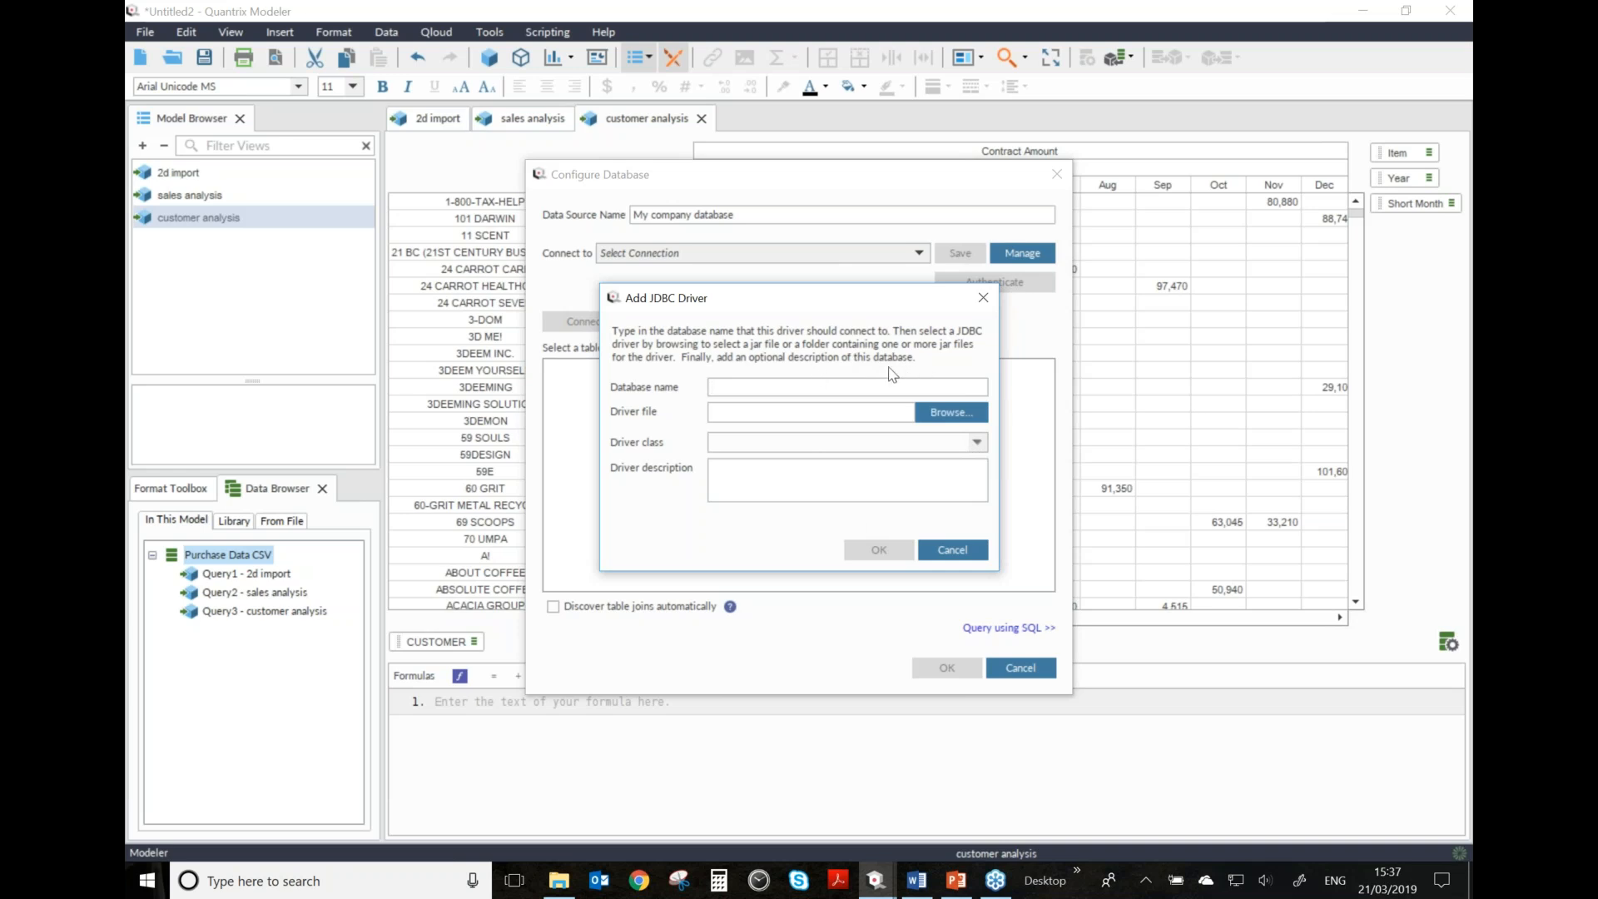
left_click(953, 550)
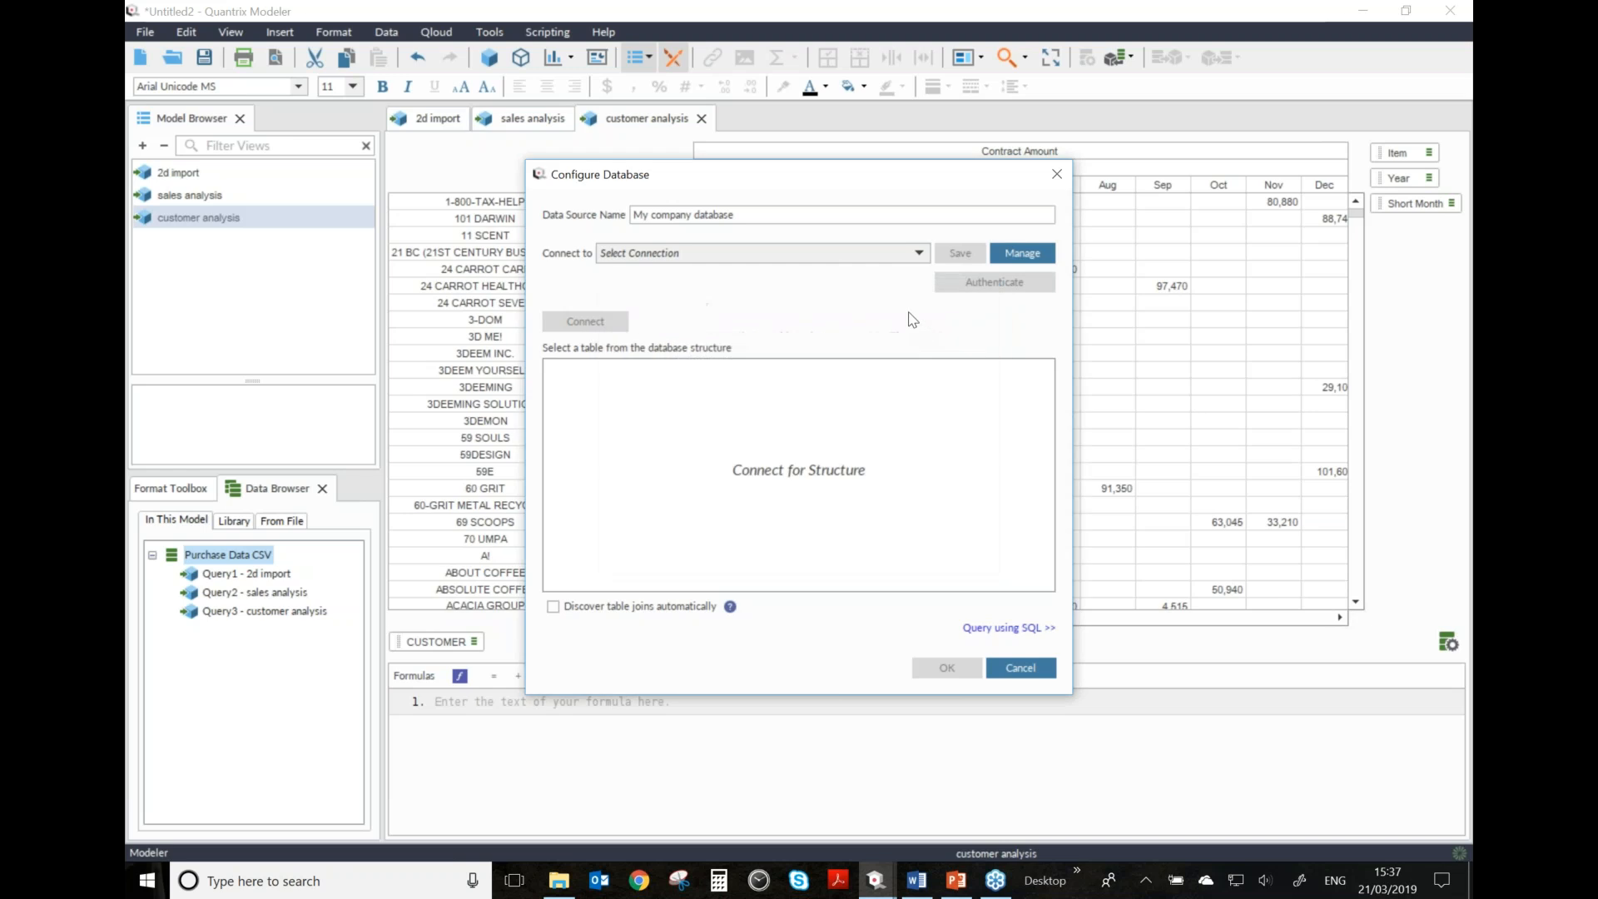
- Choose H2 Database (1.4) as the connection, enter the path to the Demo.h2.db file and connect to it
left_click(919, 254)
left_click(664, 321)
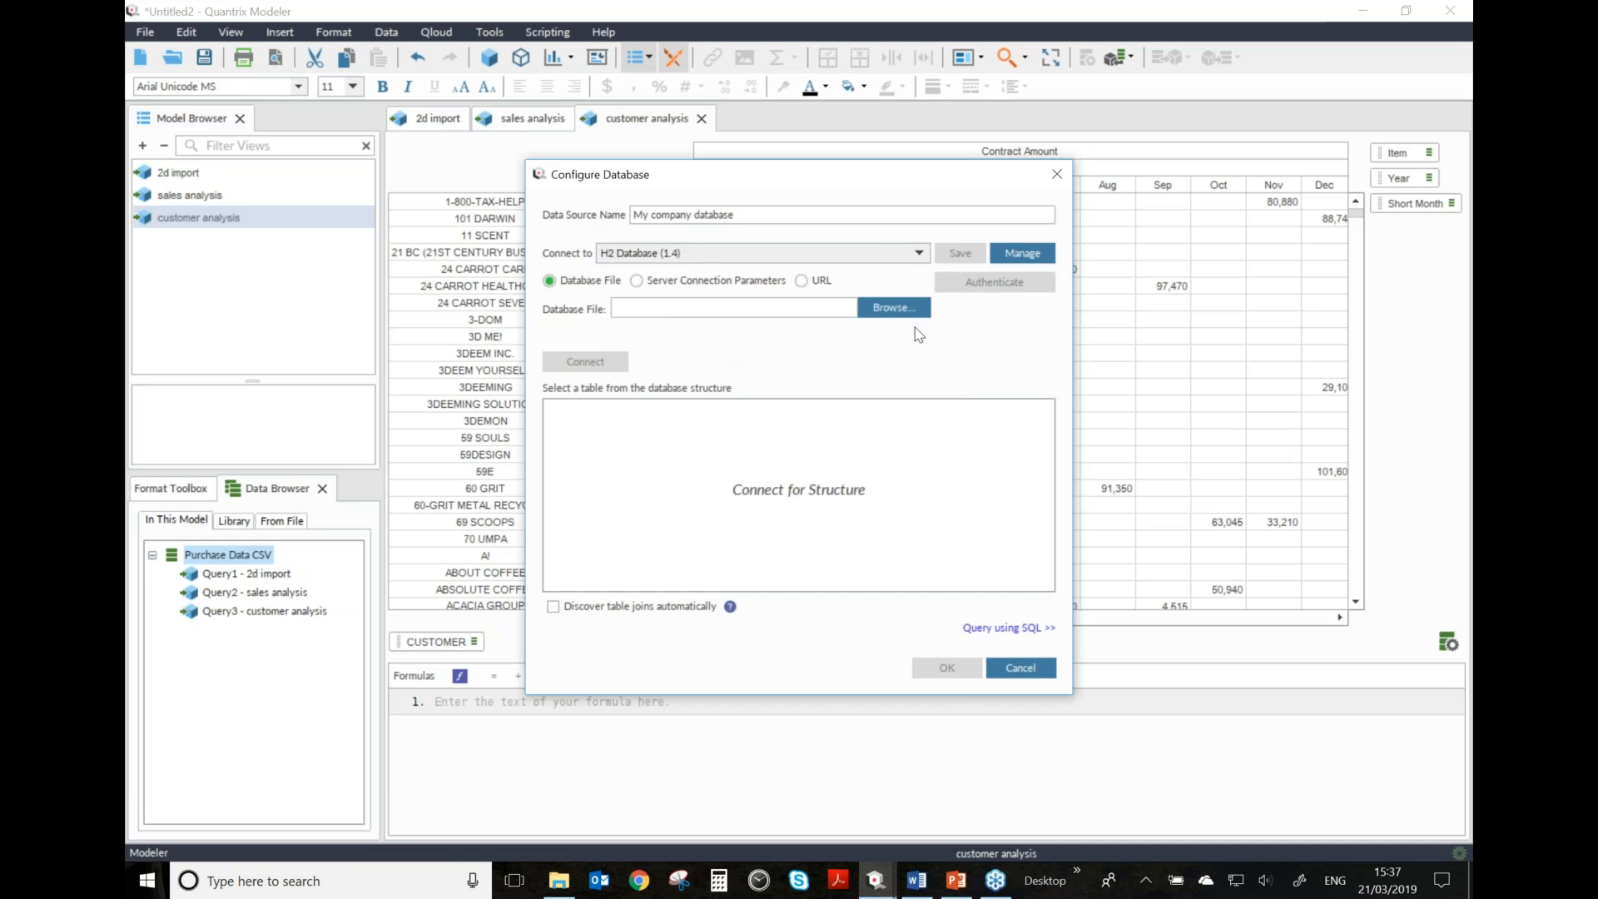
key("alt+Tab")
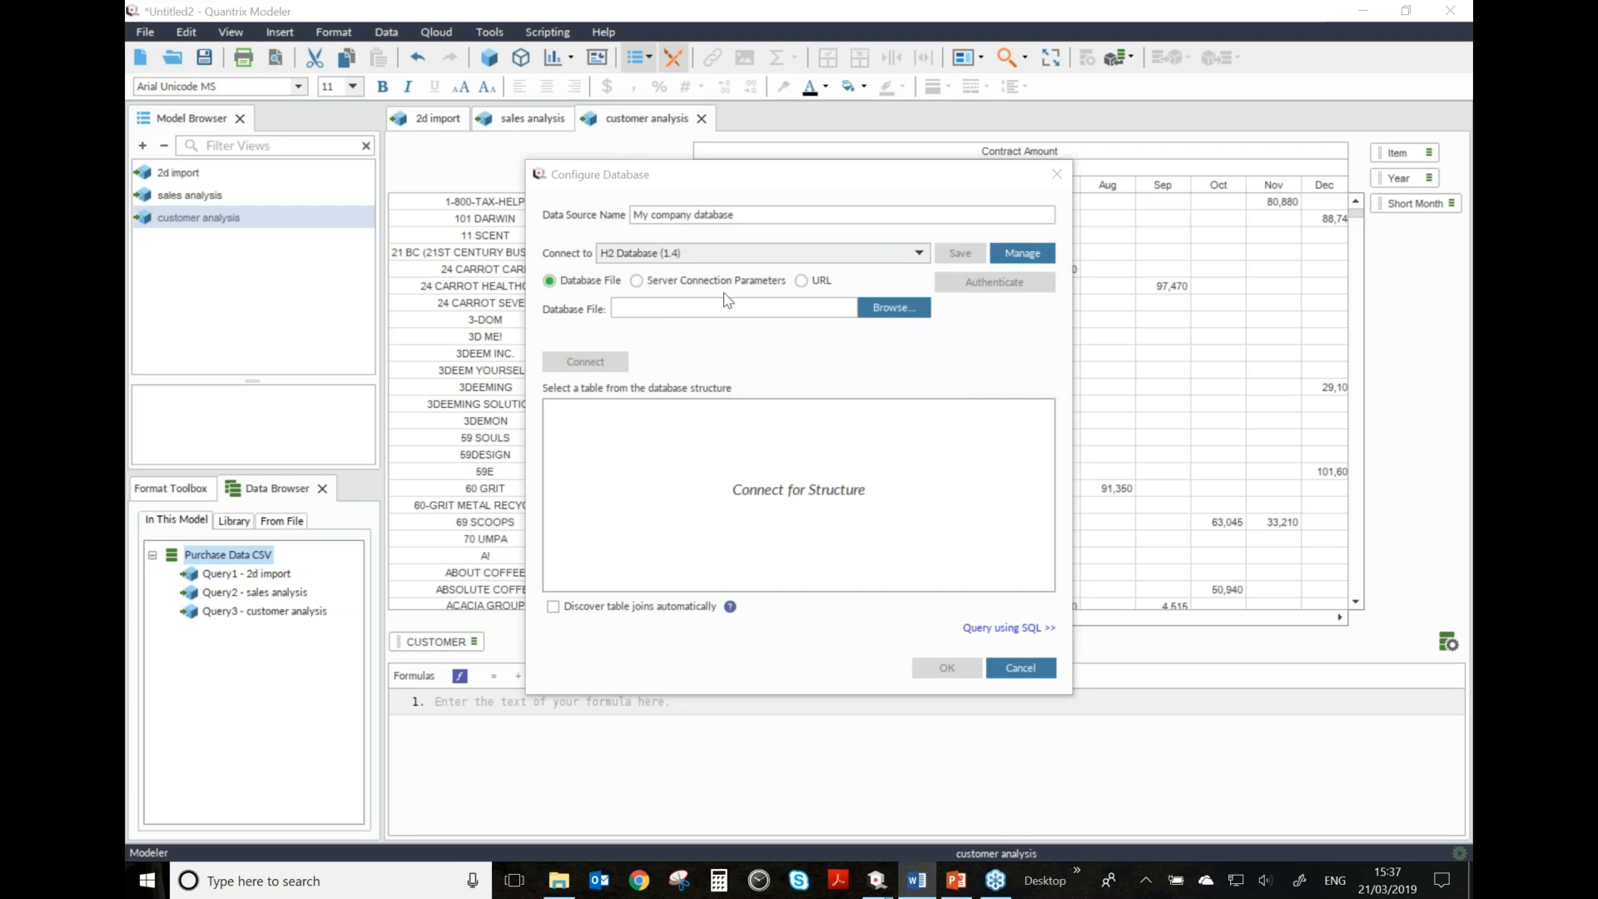
left_click(706, 311)
key("ctrl+v")
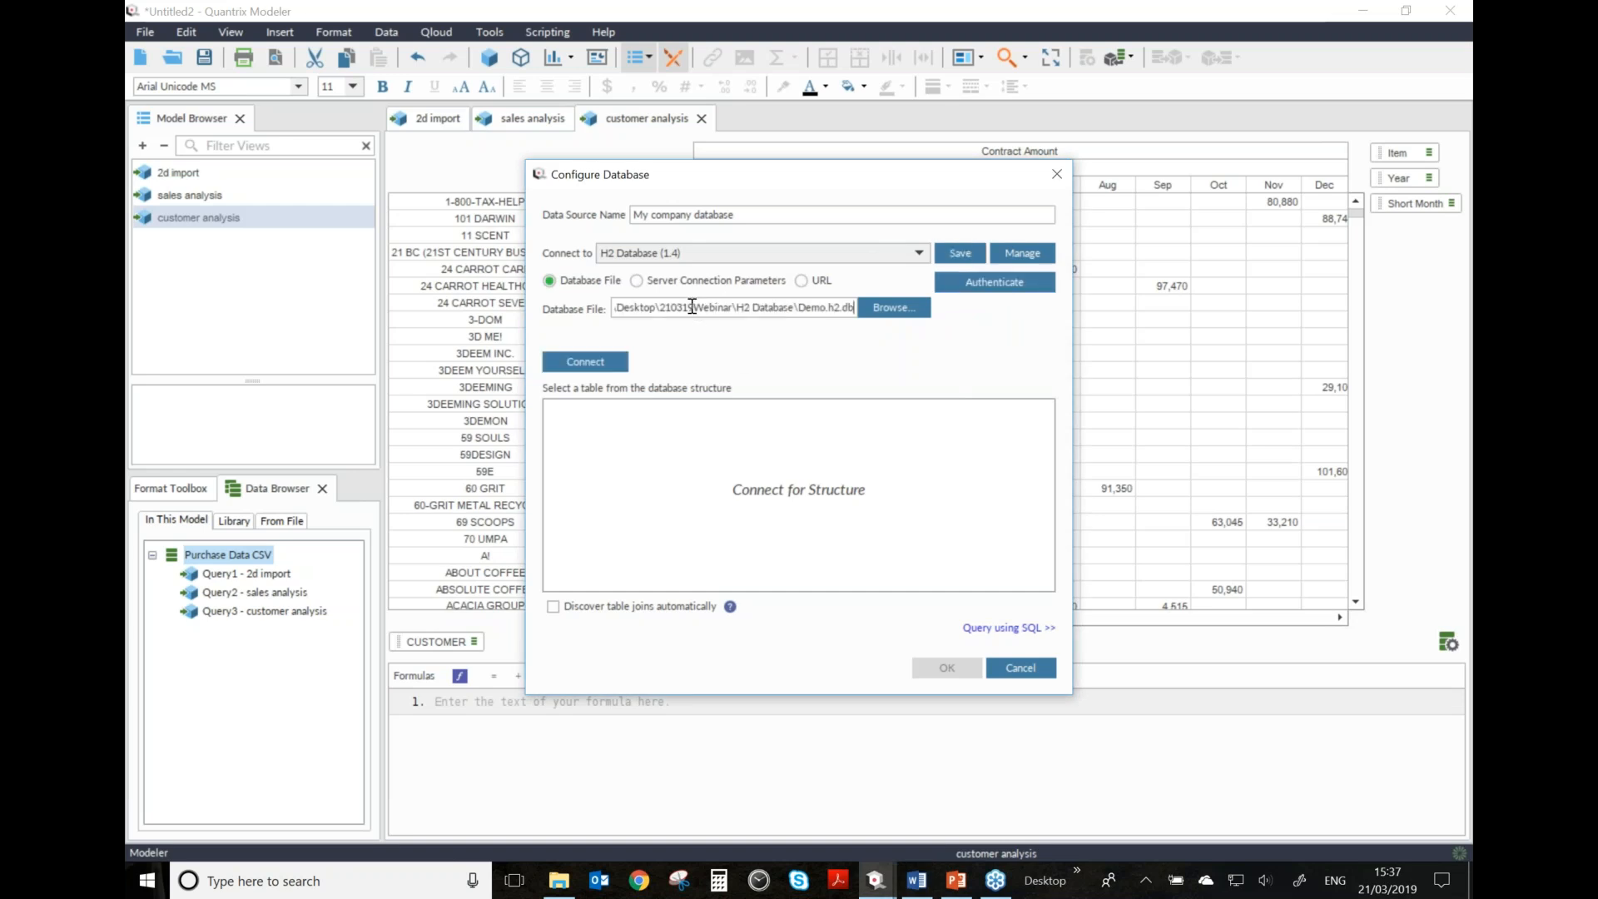
left_click_drag(746, 308, 551, 307)
left_click(677, 310)
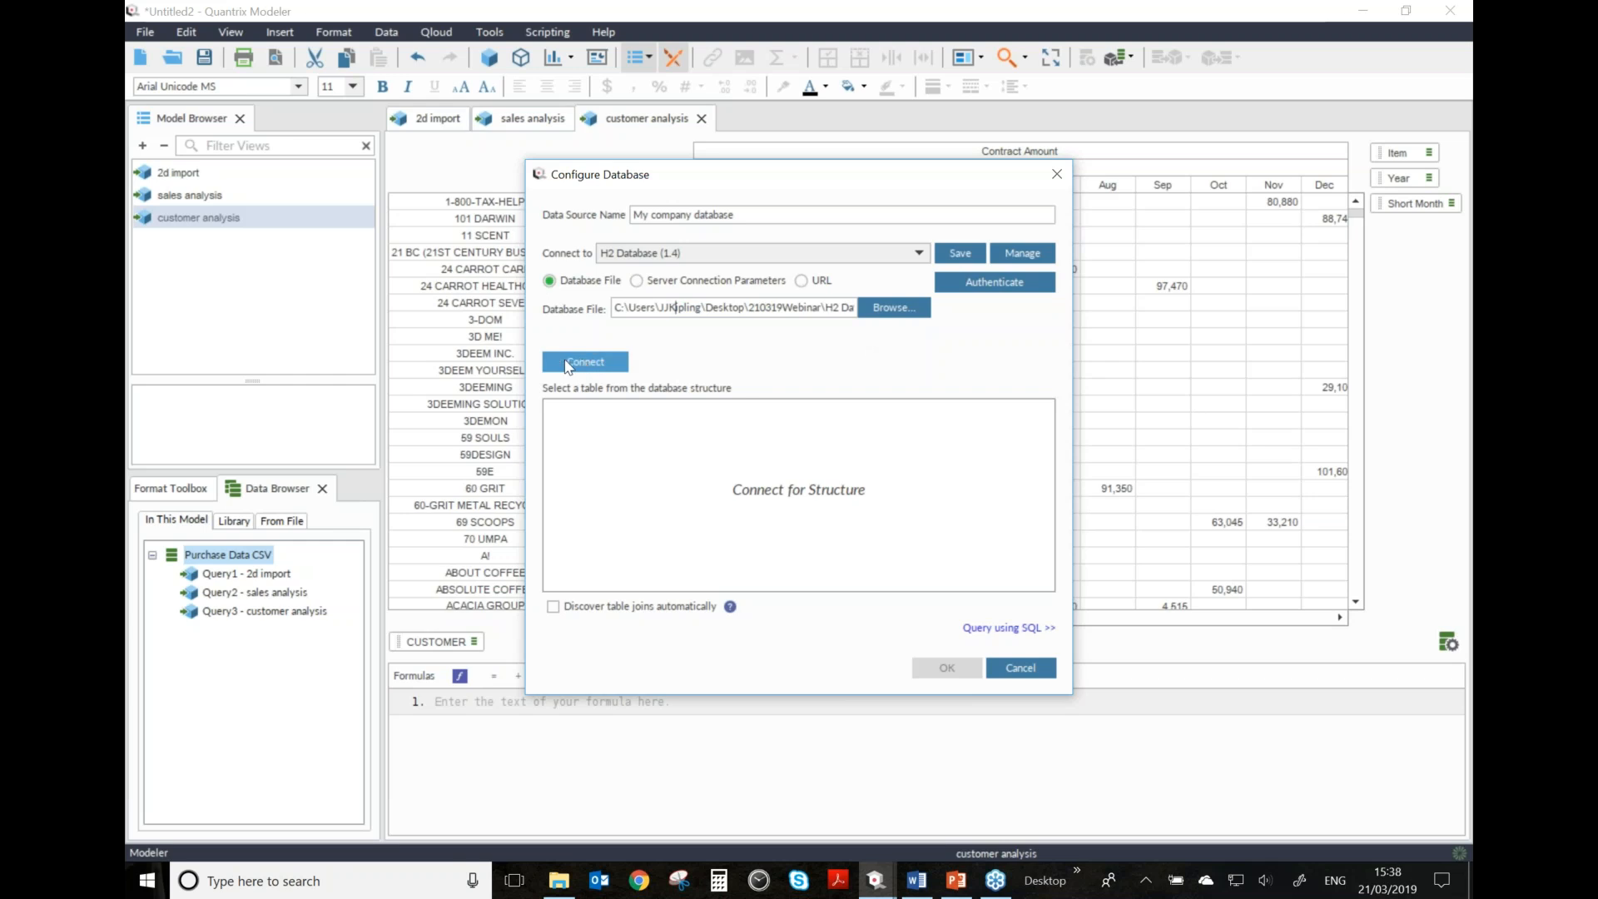
left_click(601, 366)
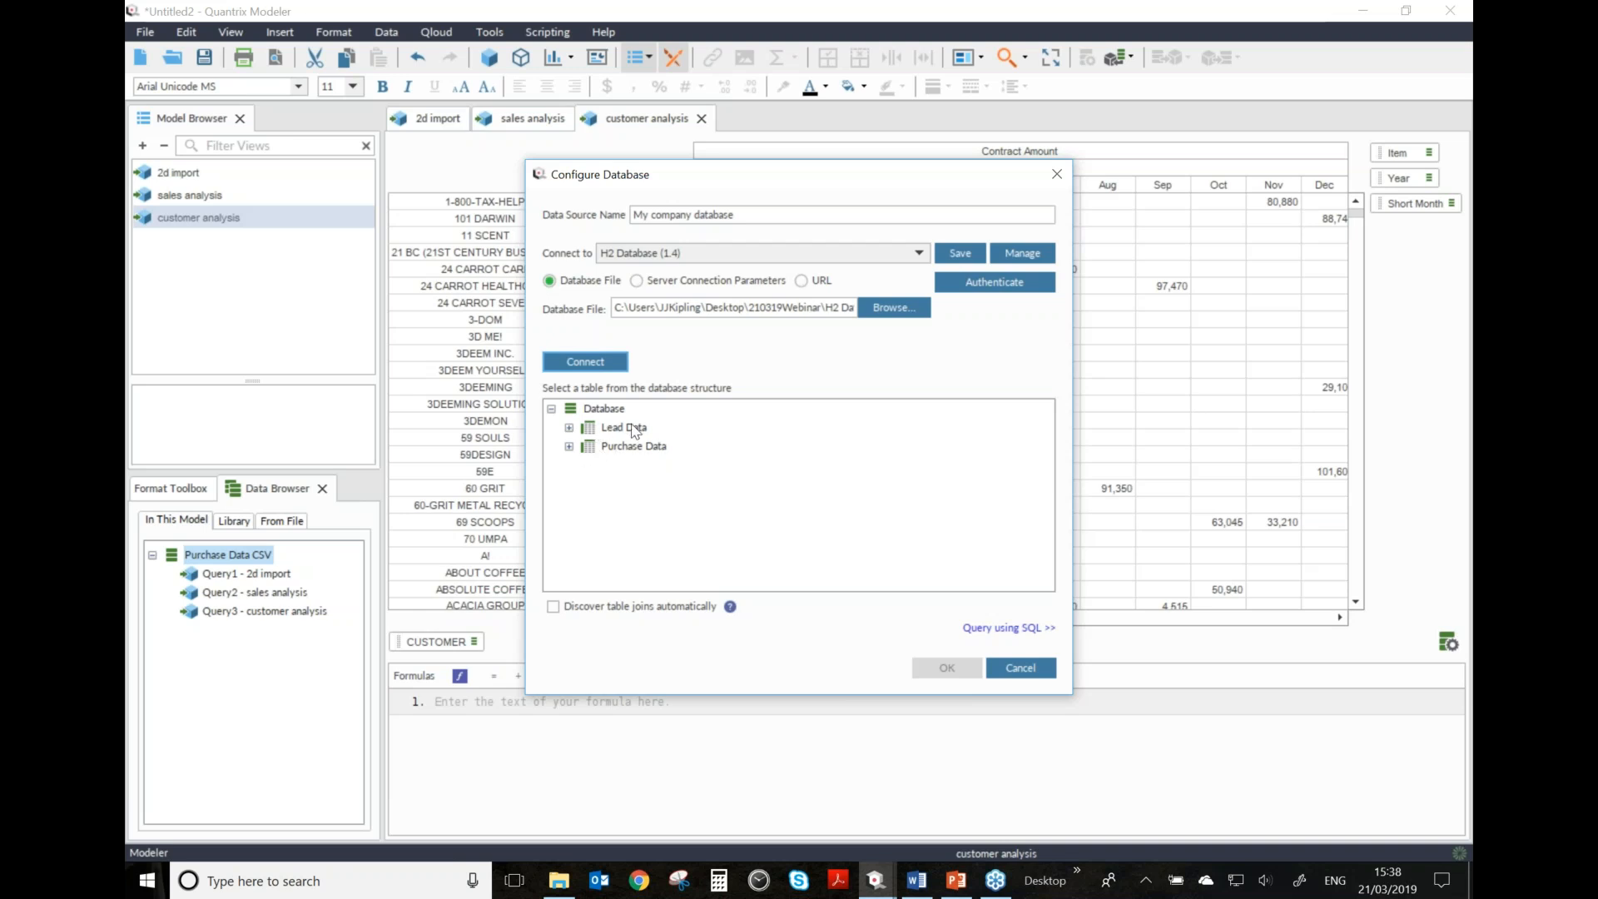
- Compose a custom SQL query selecting everything where the Lead Data field "First Name" equals a sample first name
left_click(1005, 630)
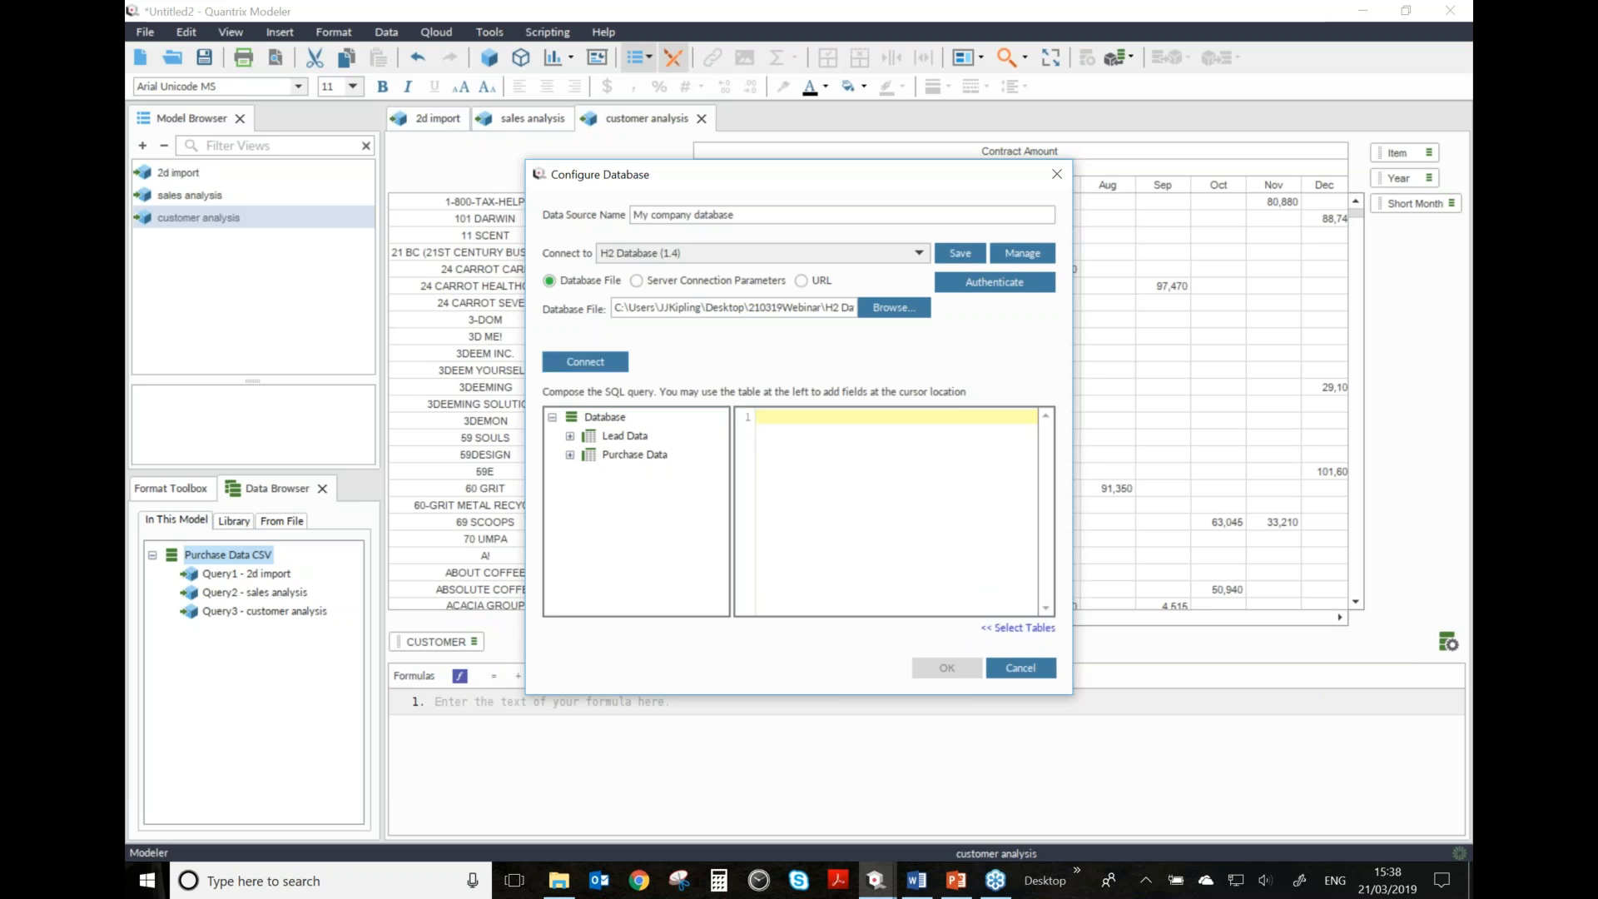
type("SELECT")
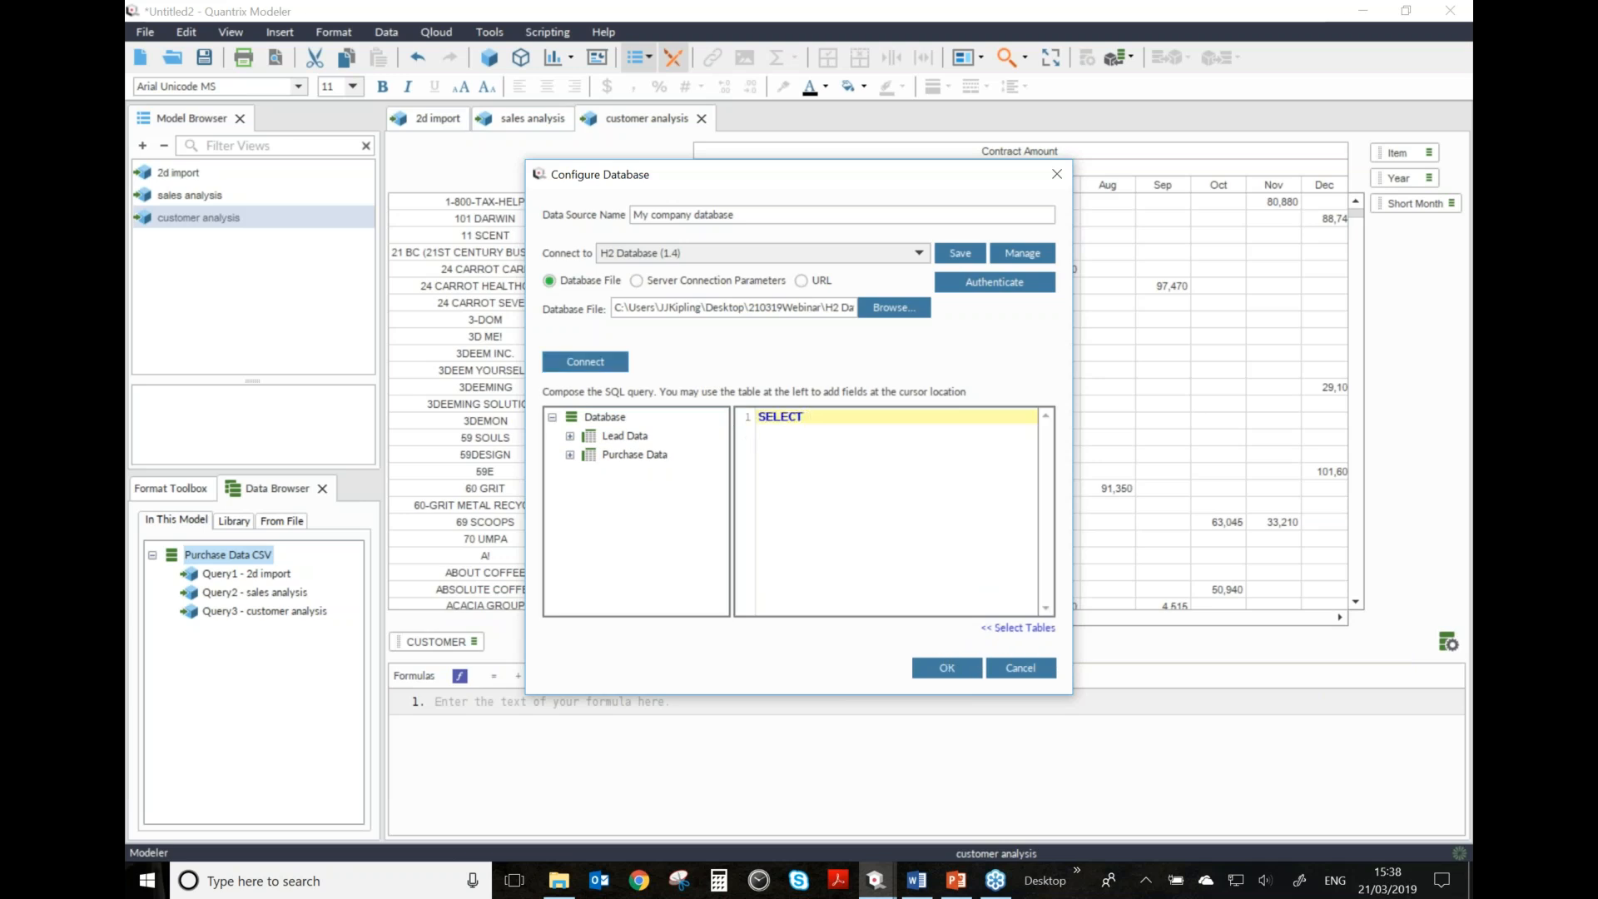
left_click(570, 436)
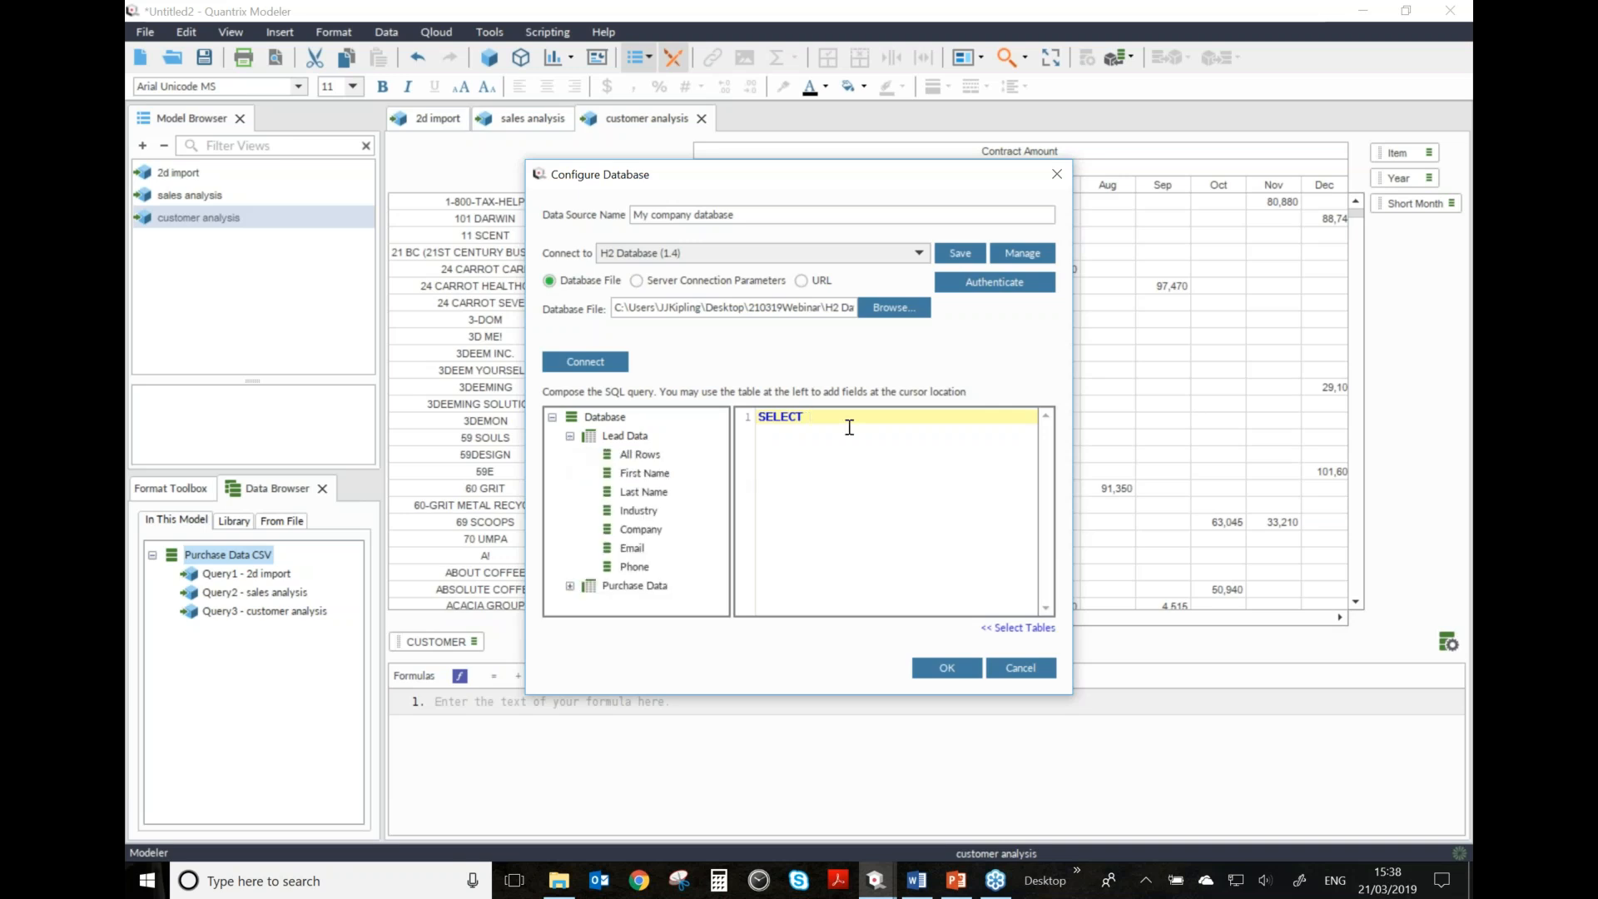
type("* where")
double_click(660, 481)
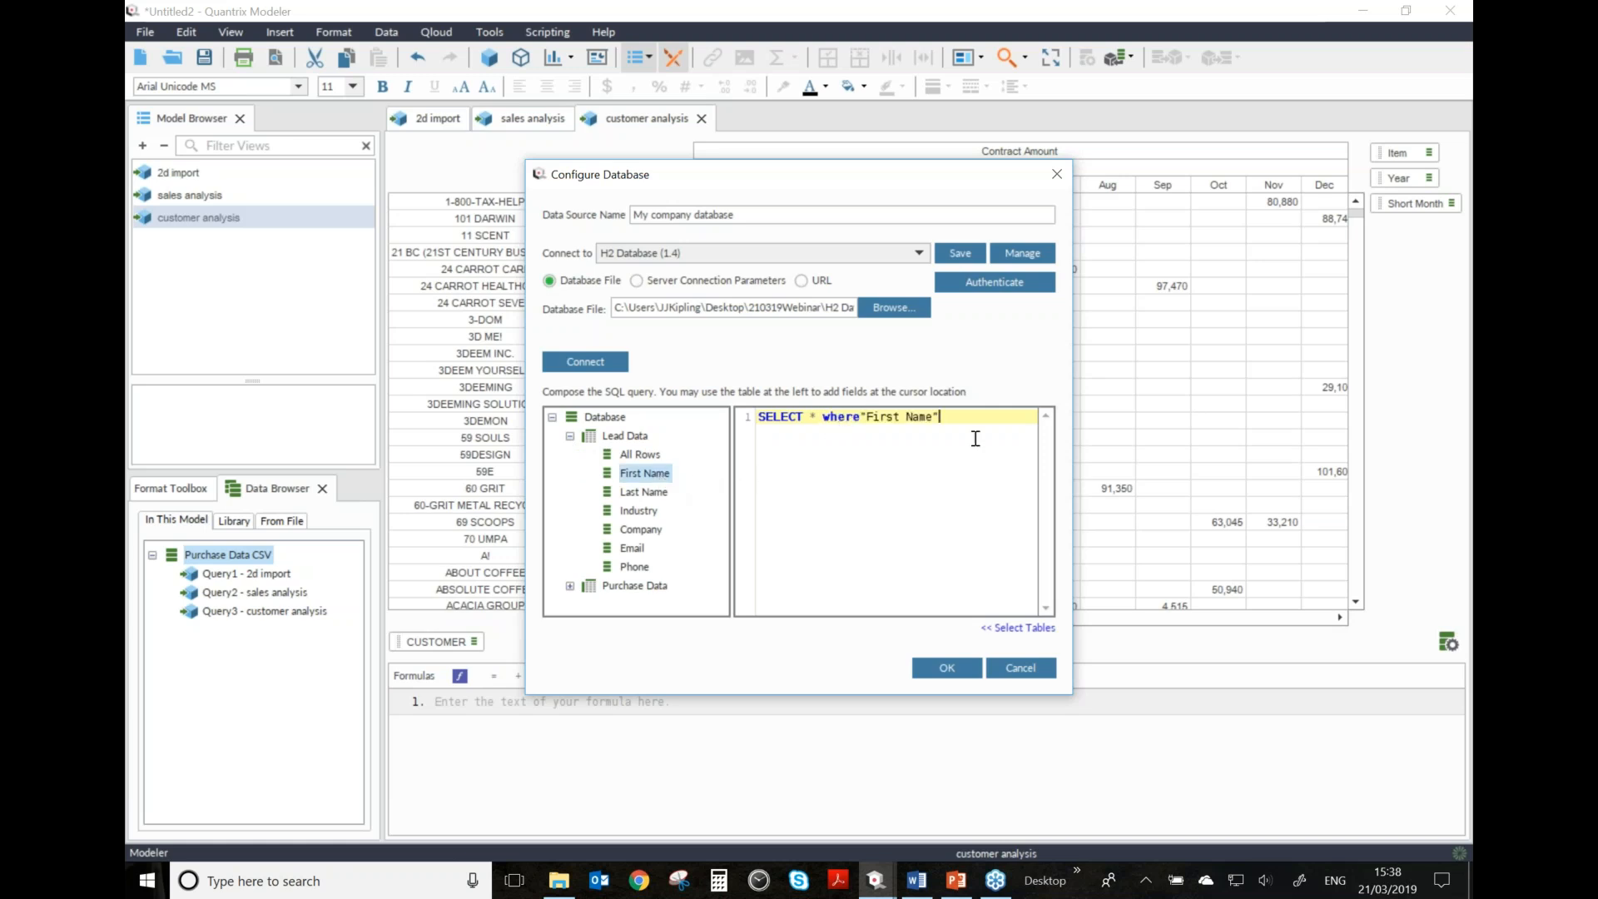
type("='James'")
- Clear the whole SQL query text and return to choosing a table from the database structure
left_click(861, 416)
left_click_drag(1007, 416, 734, 413)
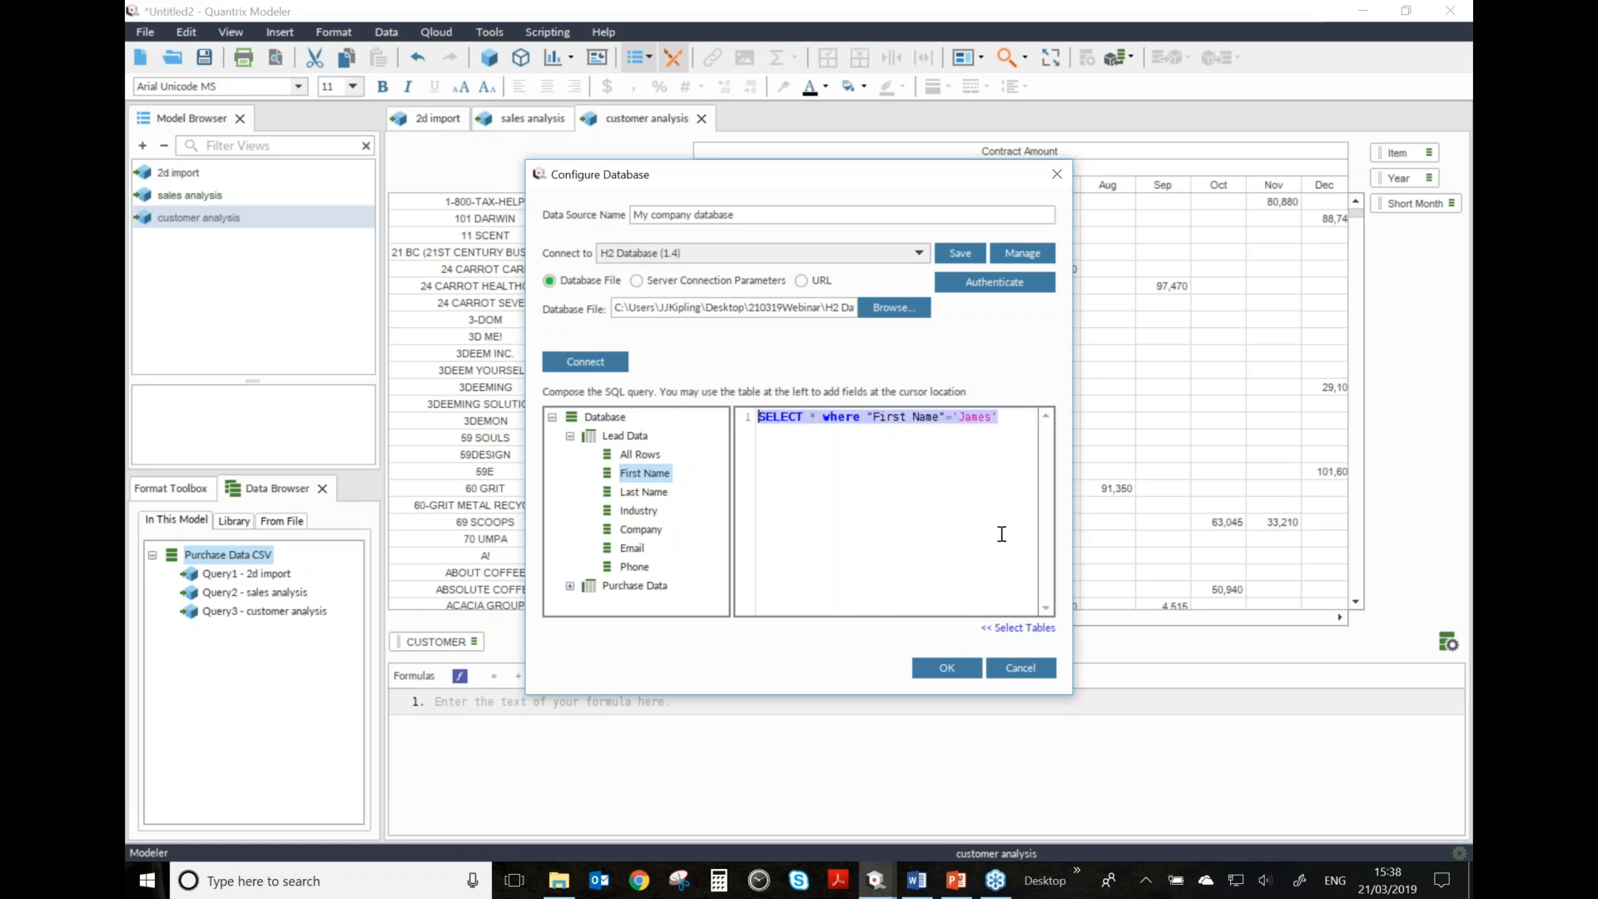
key("Delete")
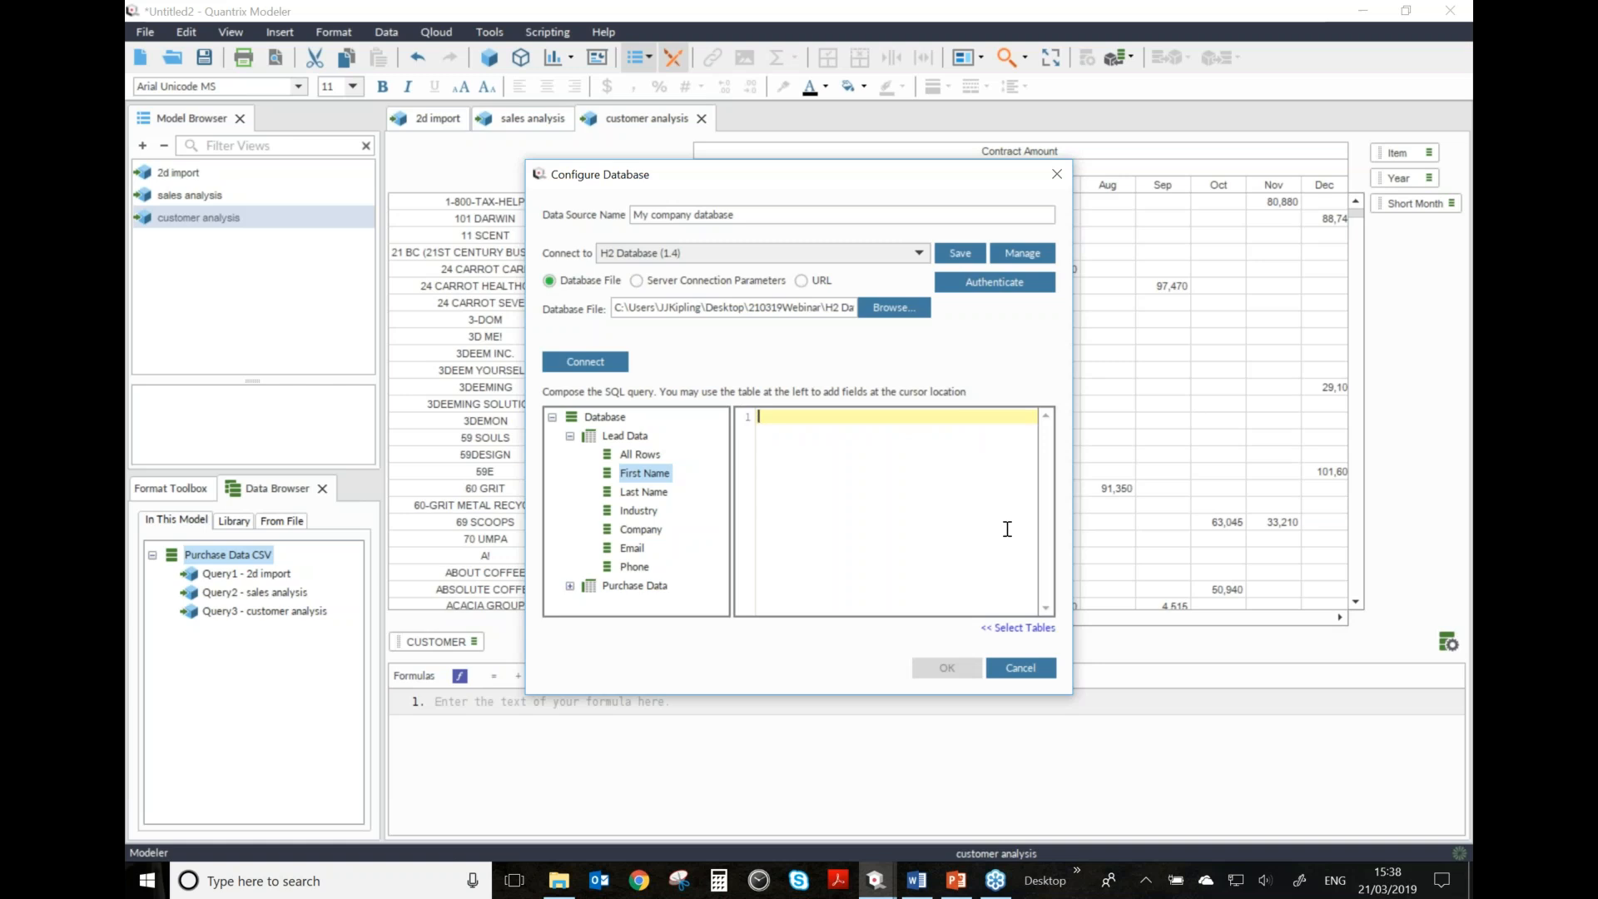
left_click(1004, 629)
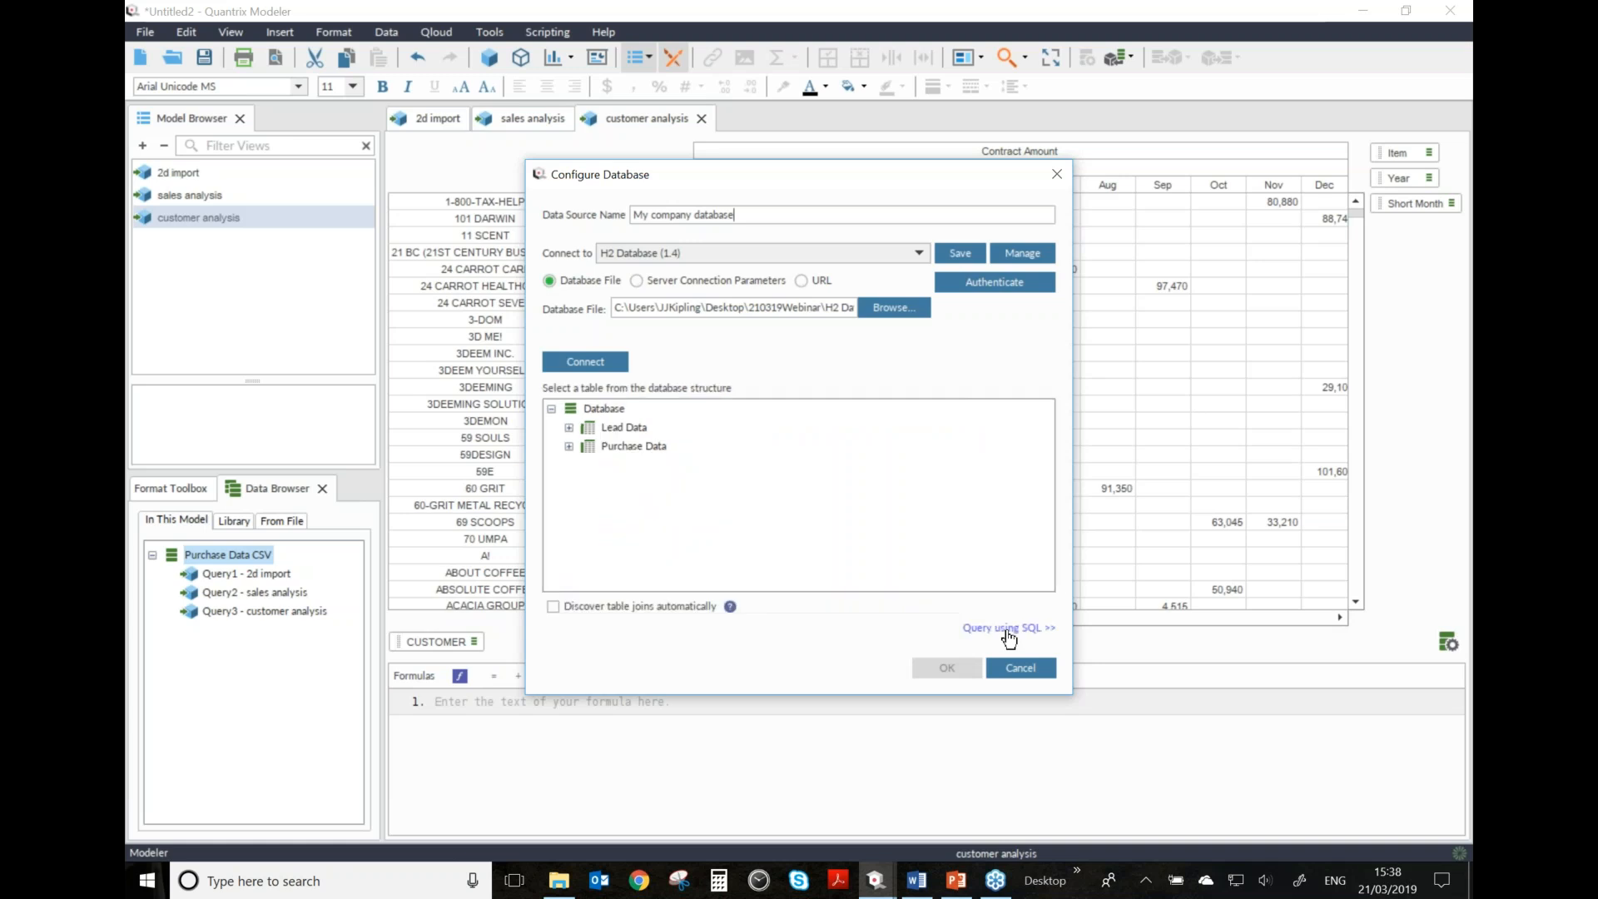
- Select the Lead Data table as the source and confirm the database configuration
left_click(631, 449)
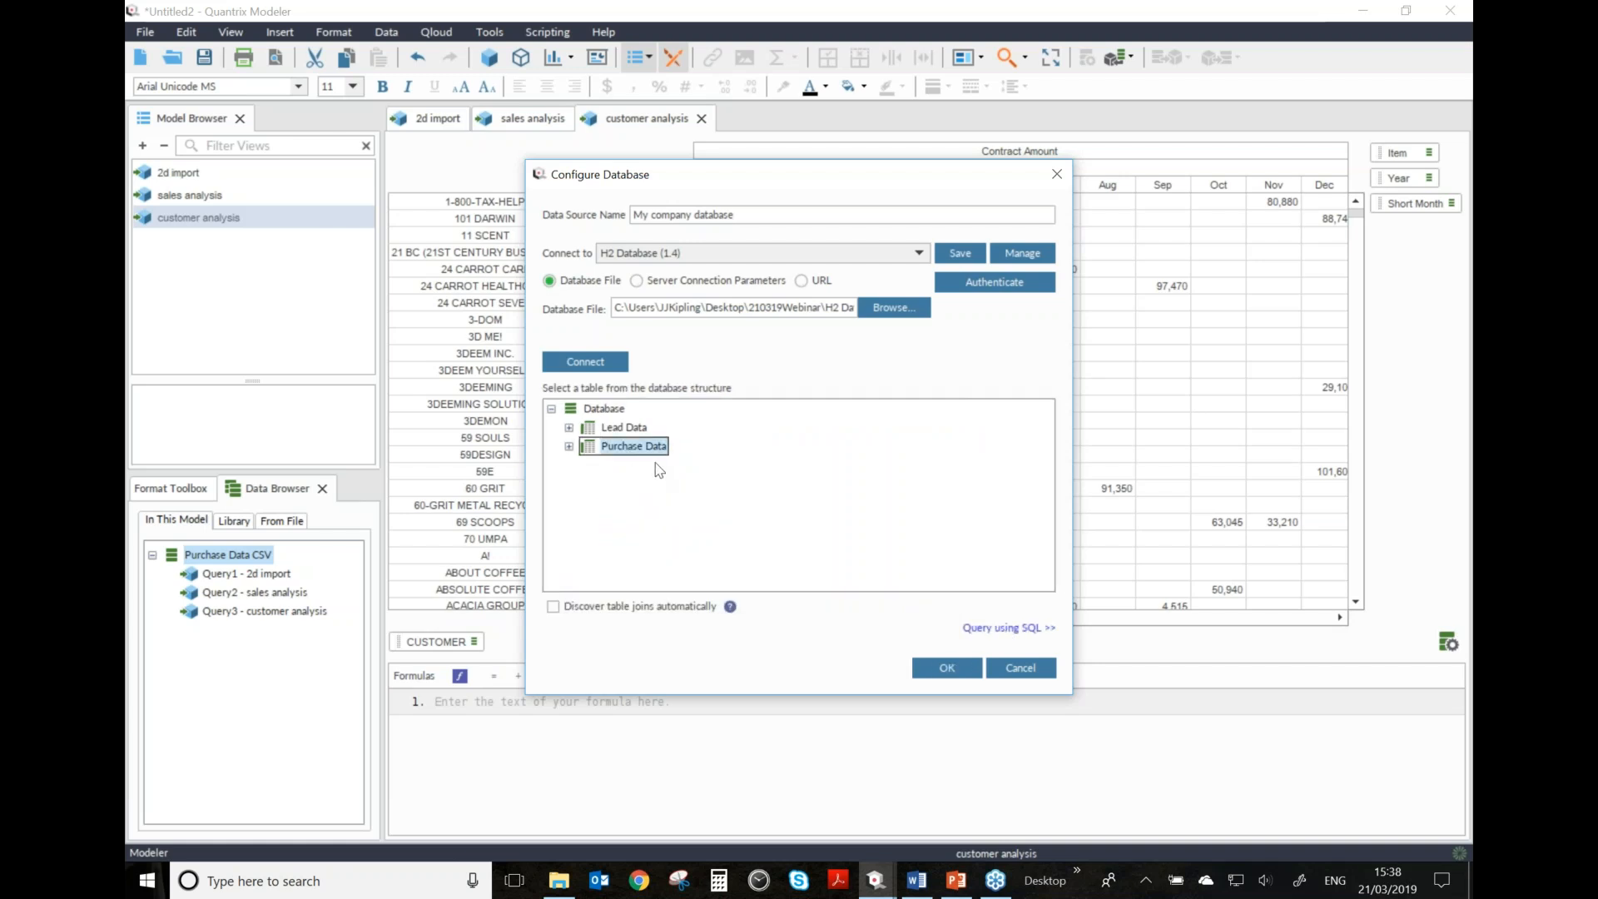
left_click(623, 428)
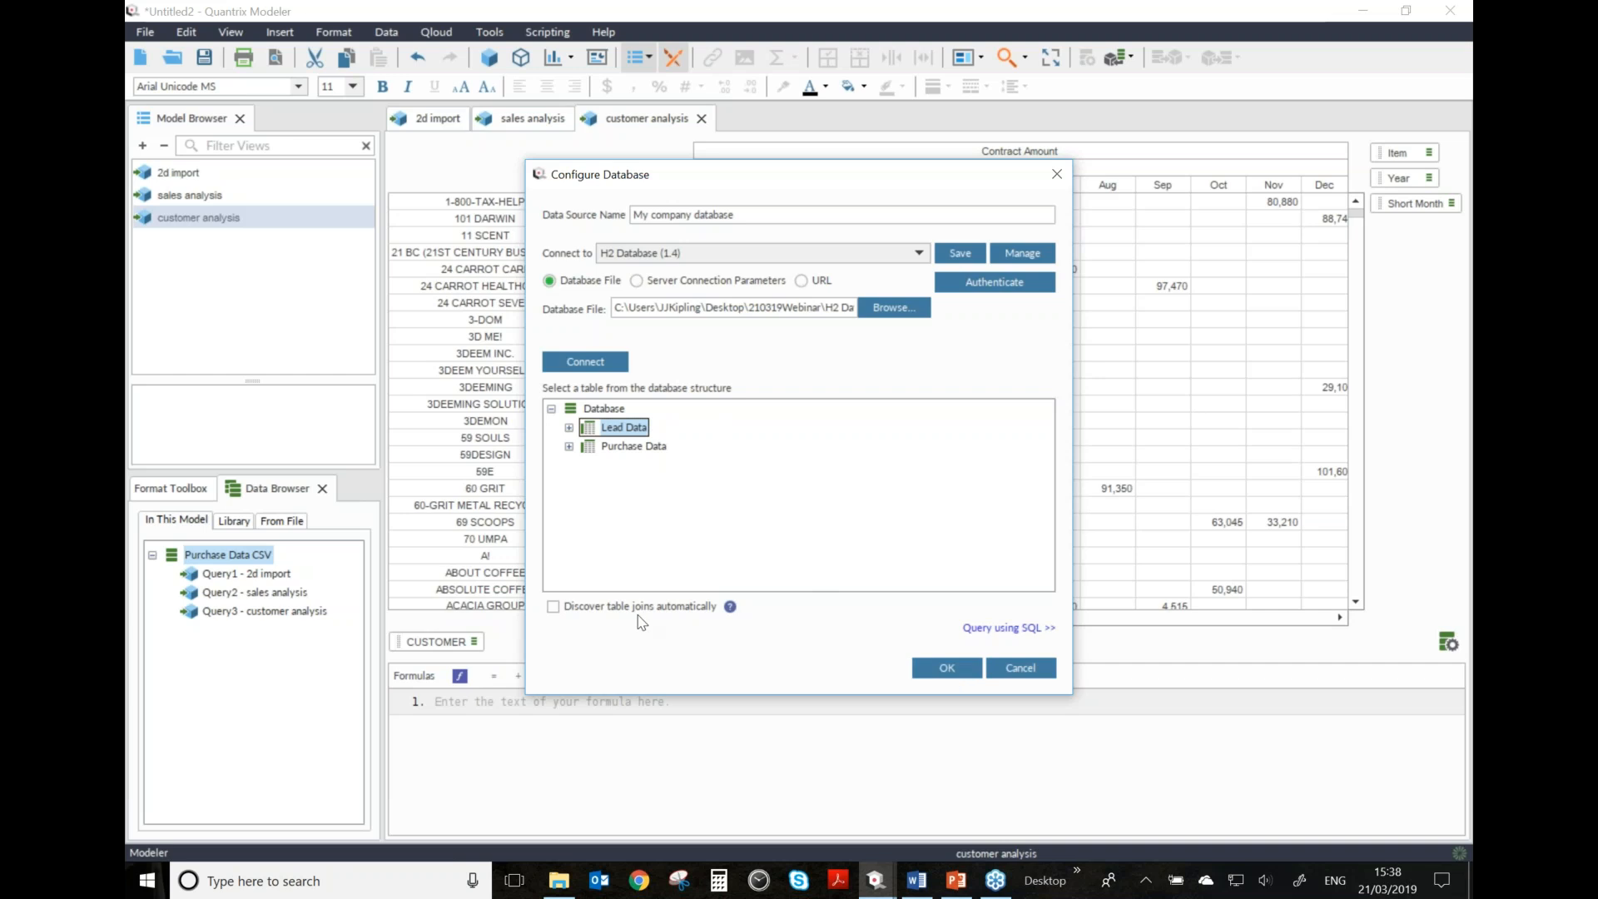
left_click(939, 670)
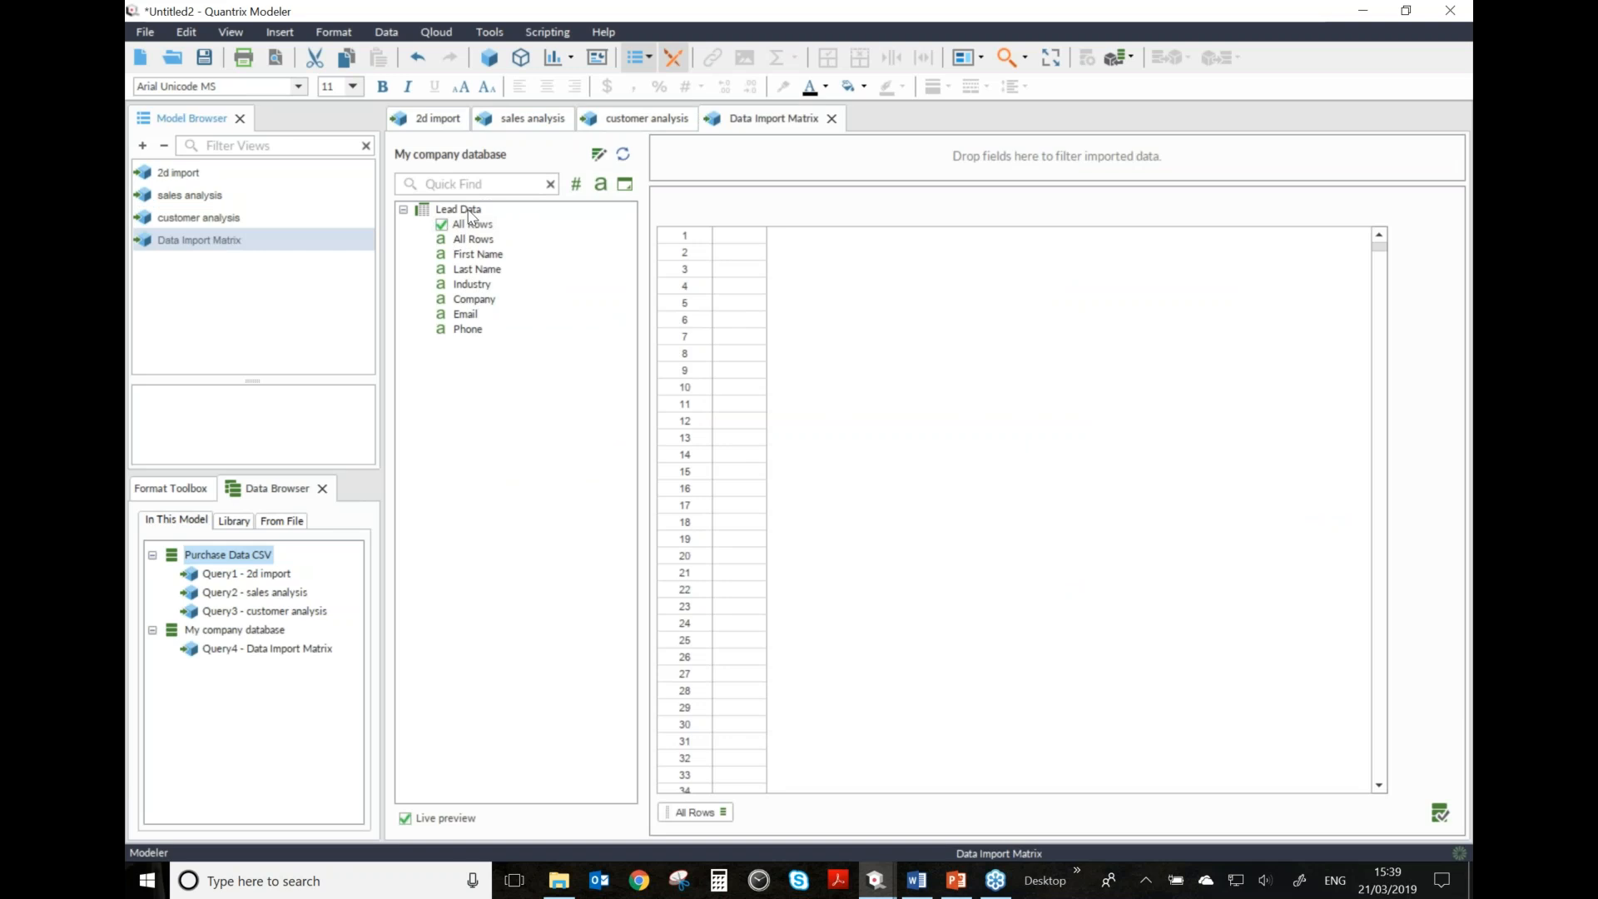
- Add the fields First Name through Phone as columns of the import matrix and finish configuring the import
left_click(466, 254)
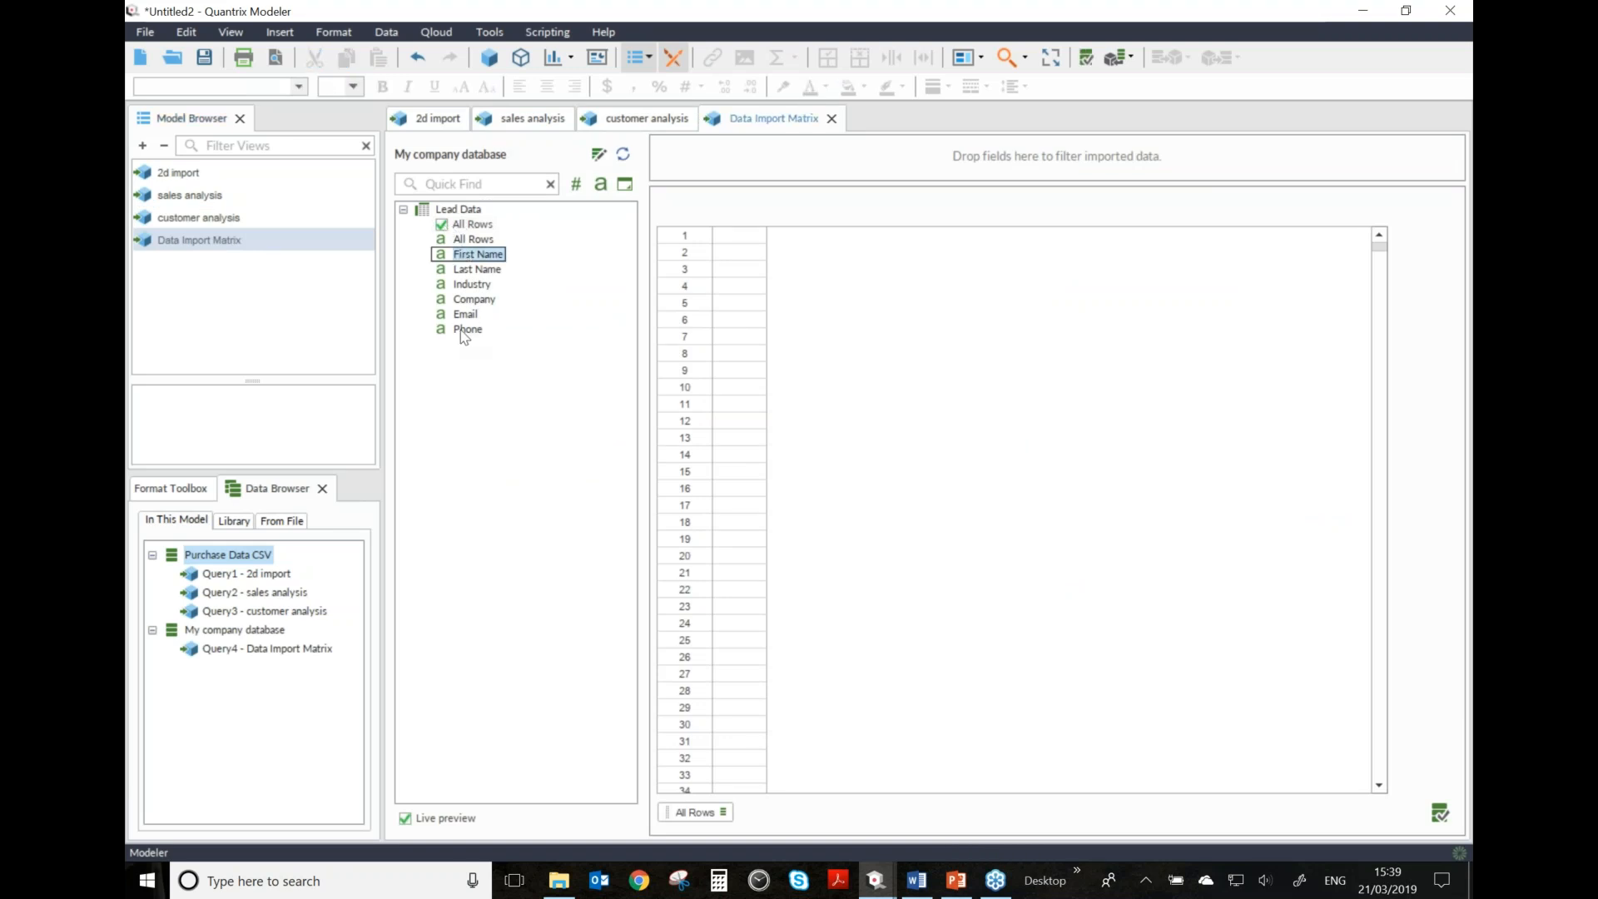
left_click(468, 329, "shift")
left_click_drag(472, 284, 745, 341)
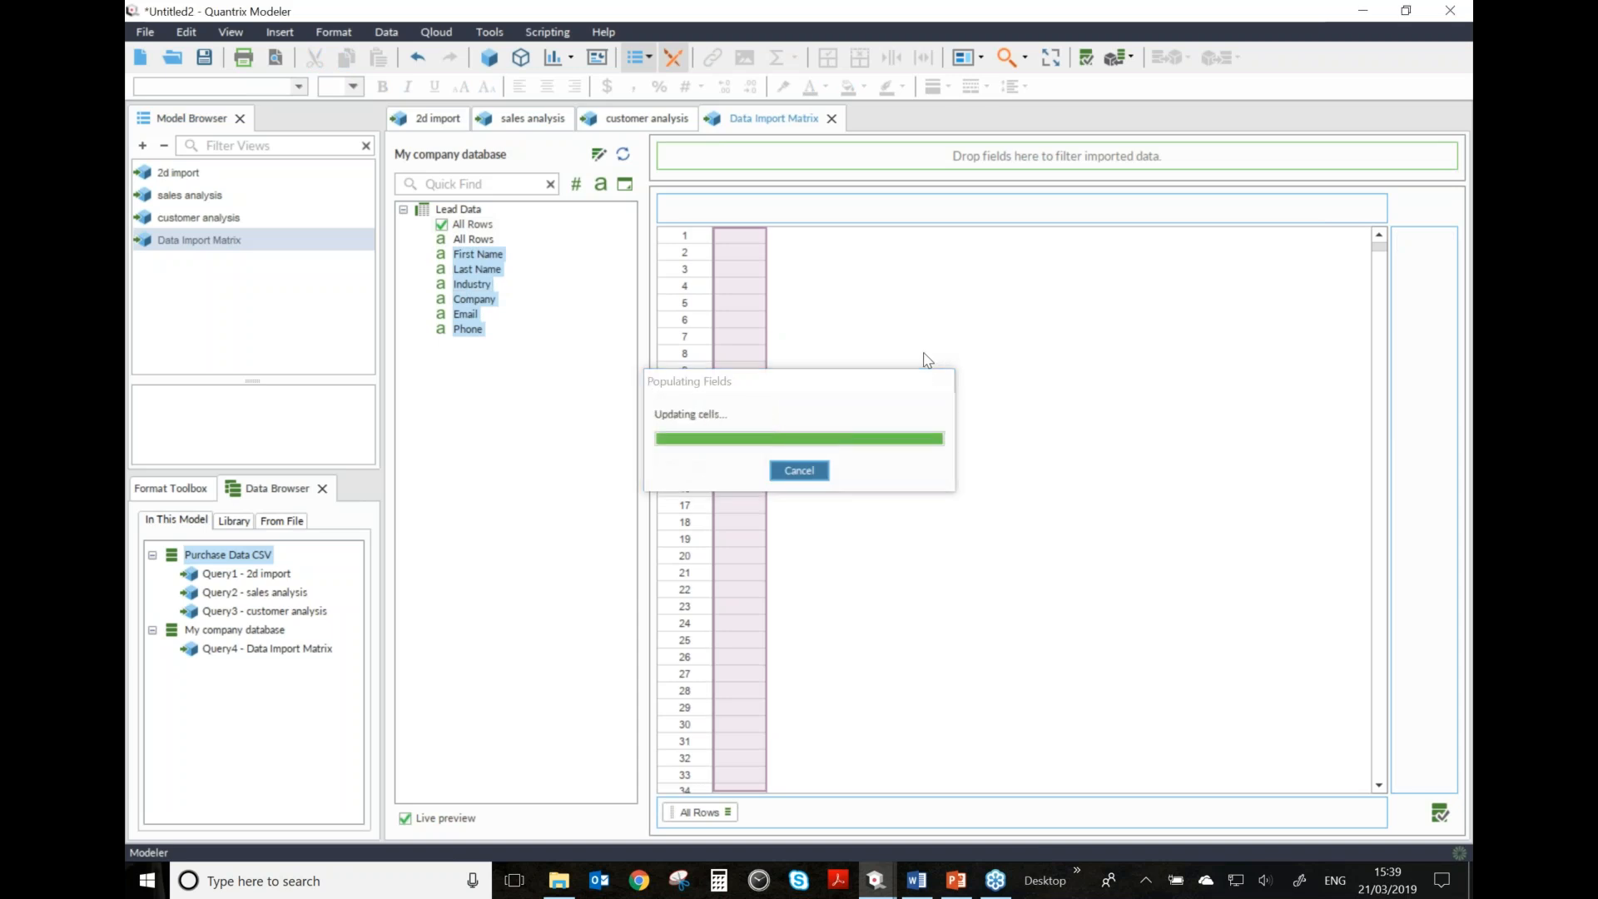
mouse_move(1366, 272)
left_mouse_down()
mouse_move(1441, 599)
mouse_move(1373, 783)
mouse_move(1367, 258)
left_mouse_up()
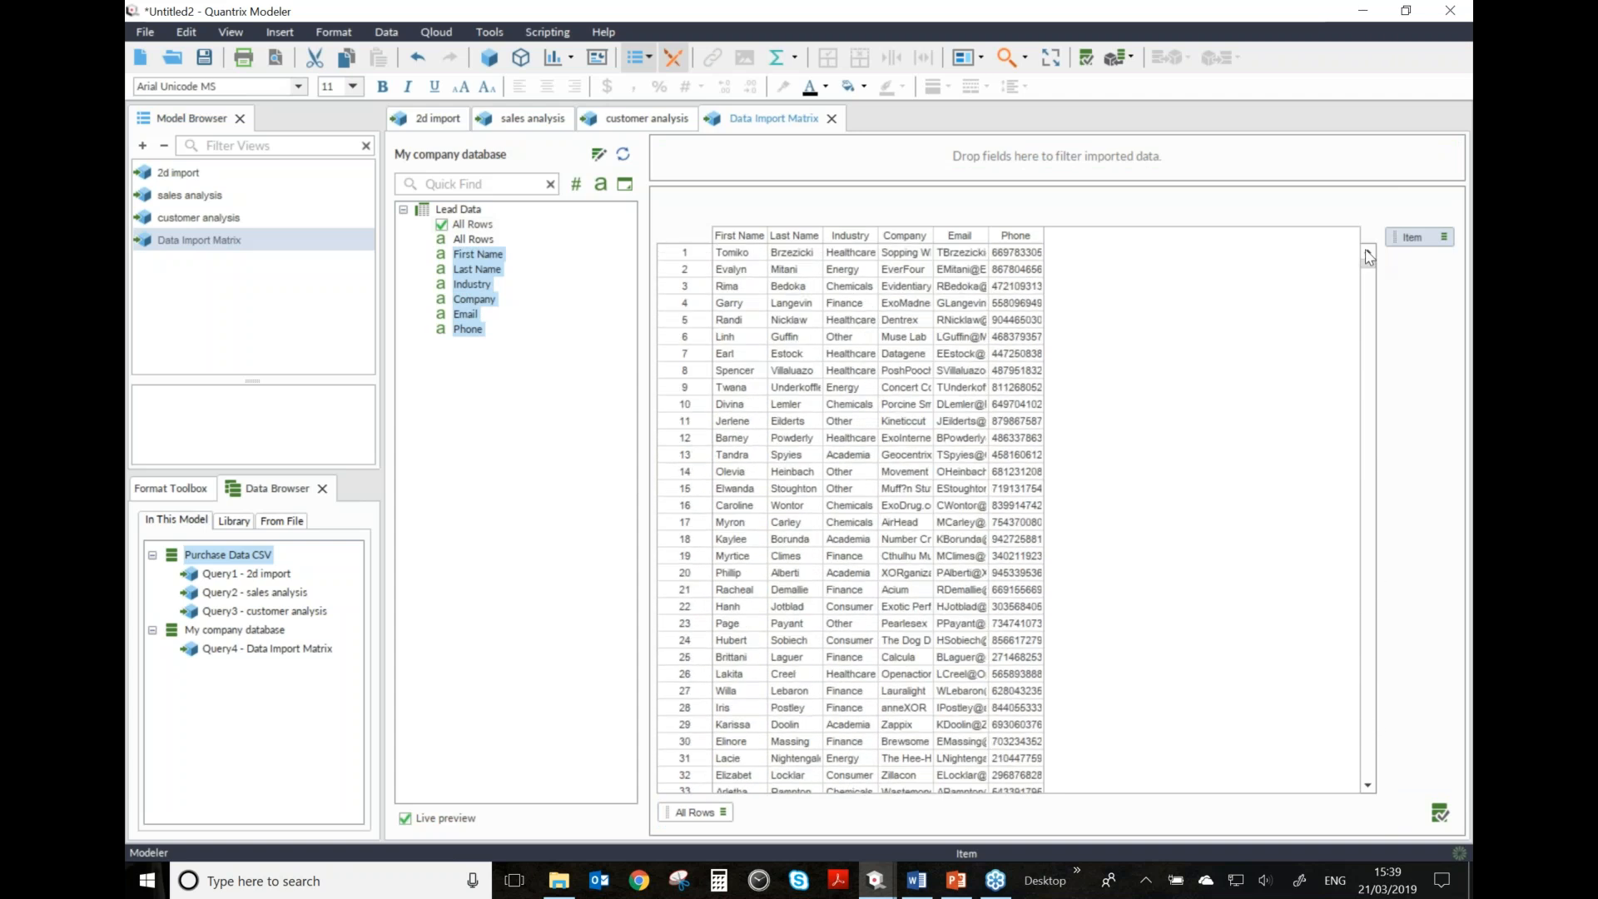
left_click(1440, 813)
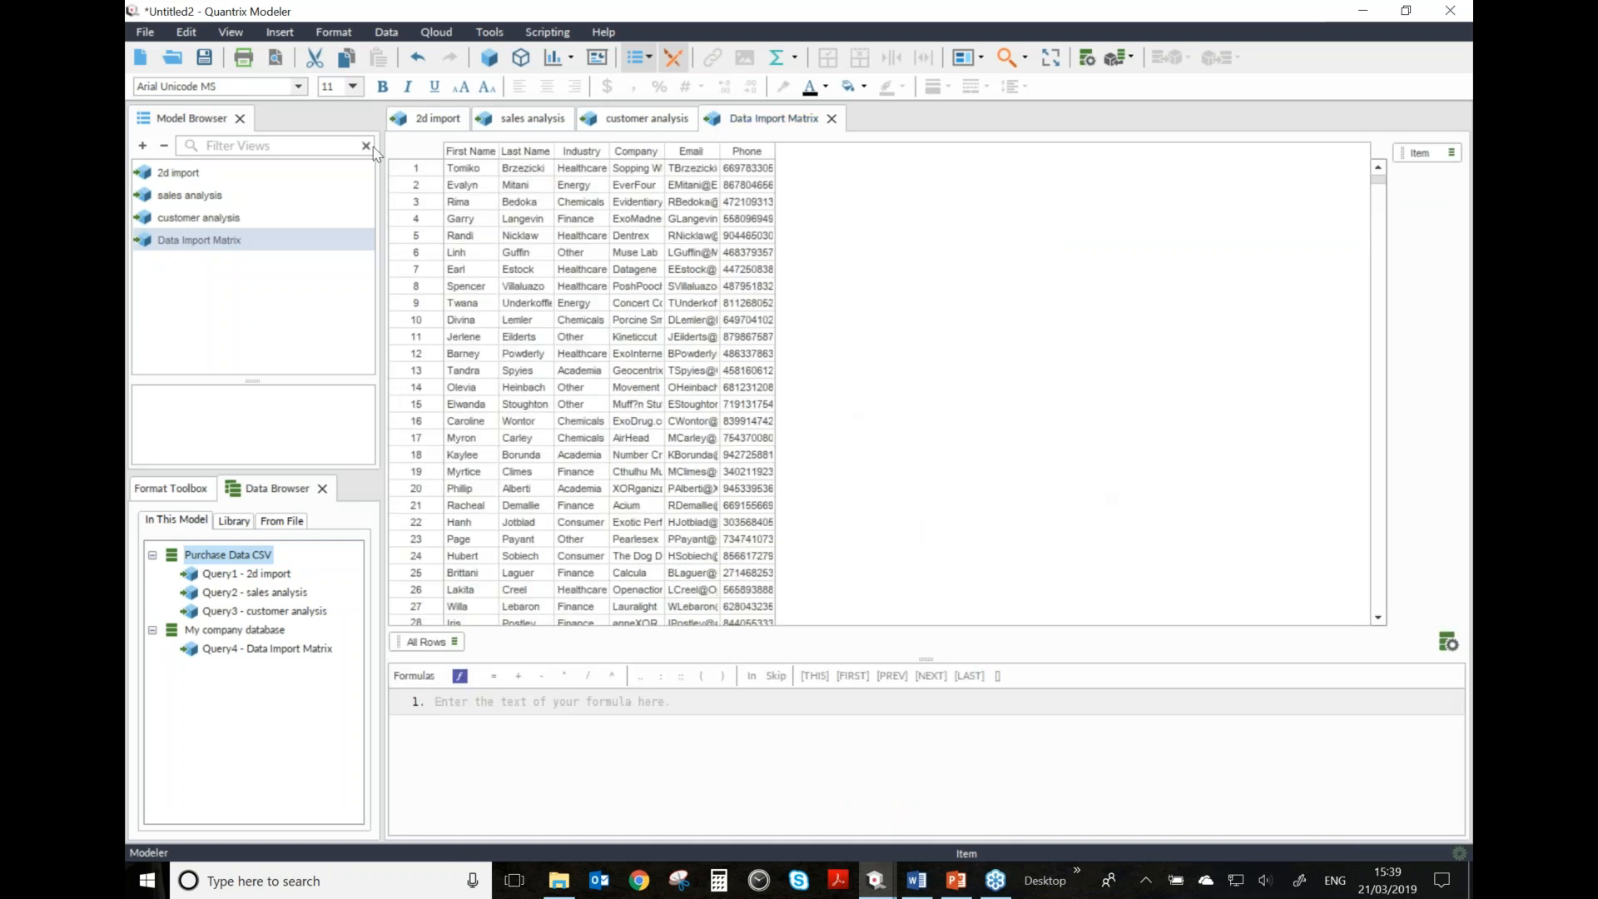
- Rename the Data Import Matrix view to "lead Data"
left_click(264, 239)
type("Lead Data")
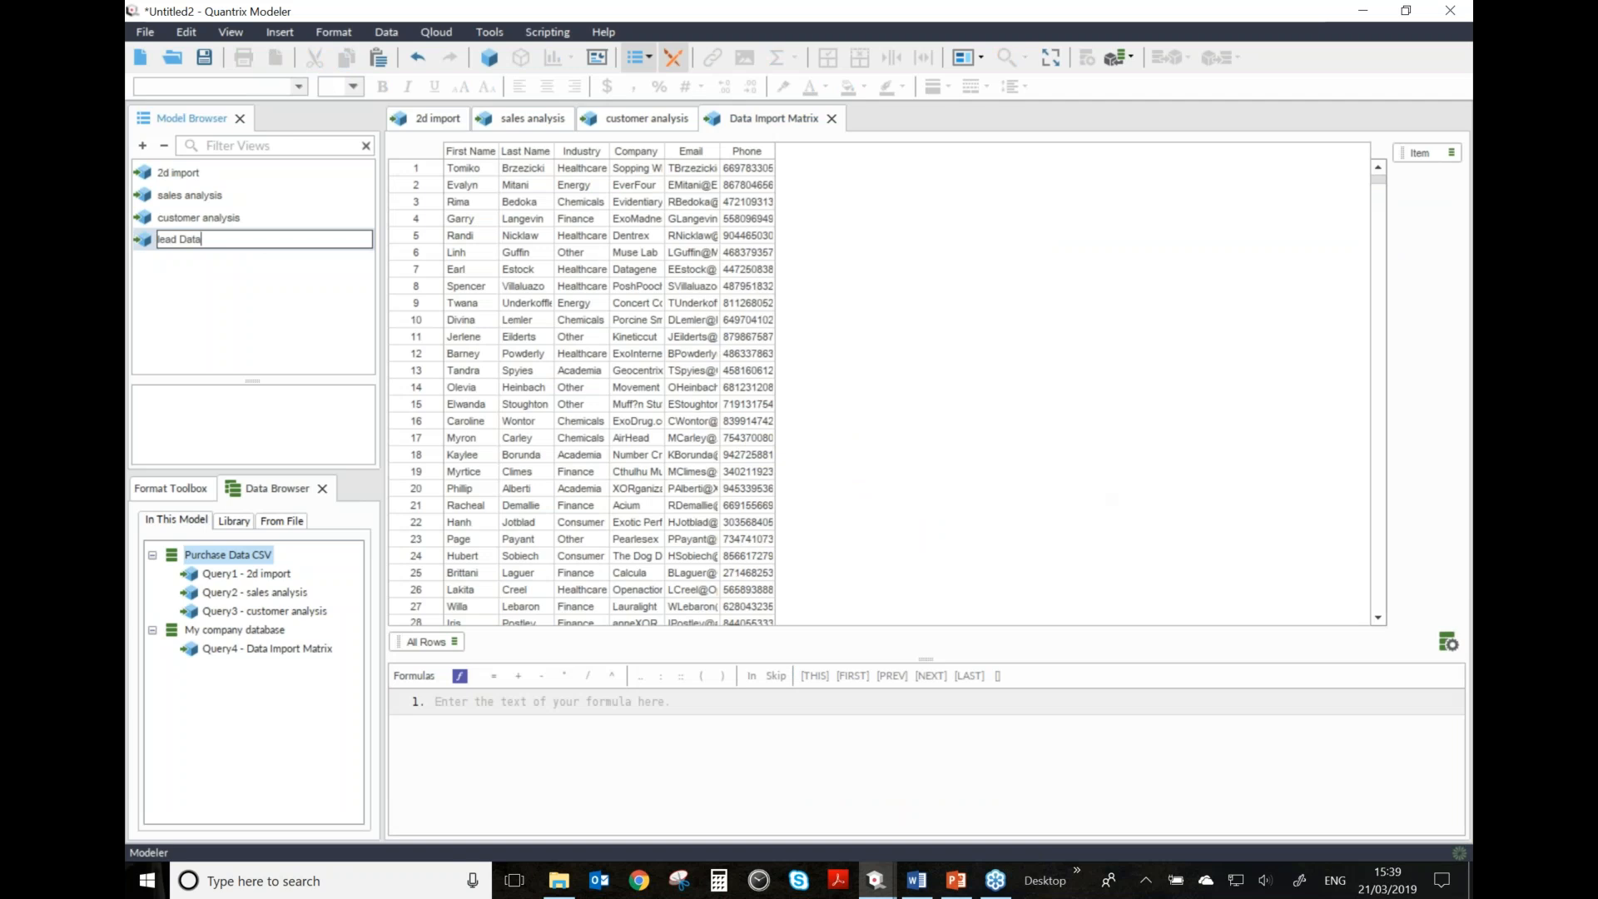
key("Return")
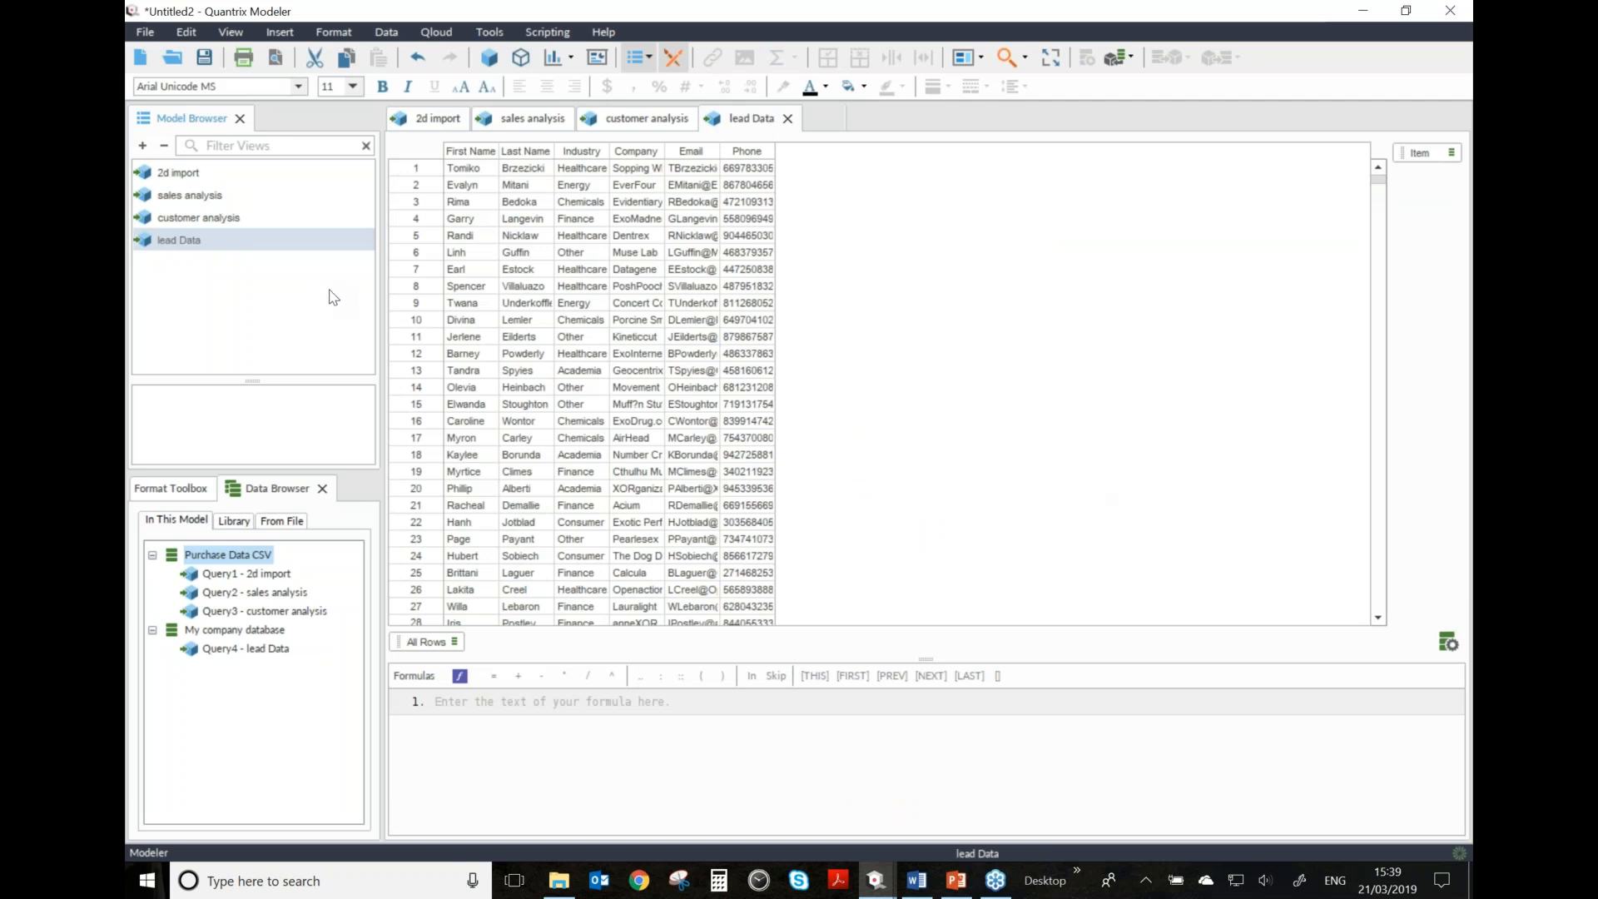
- Widen the Model Browser and Data Browser area and give the Data Browser more height
left_click_drag(378, 345, 484, 348)
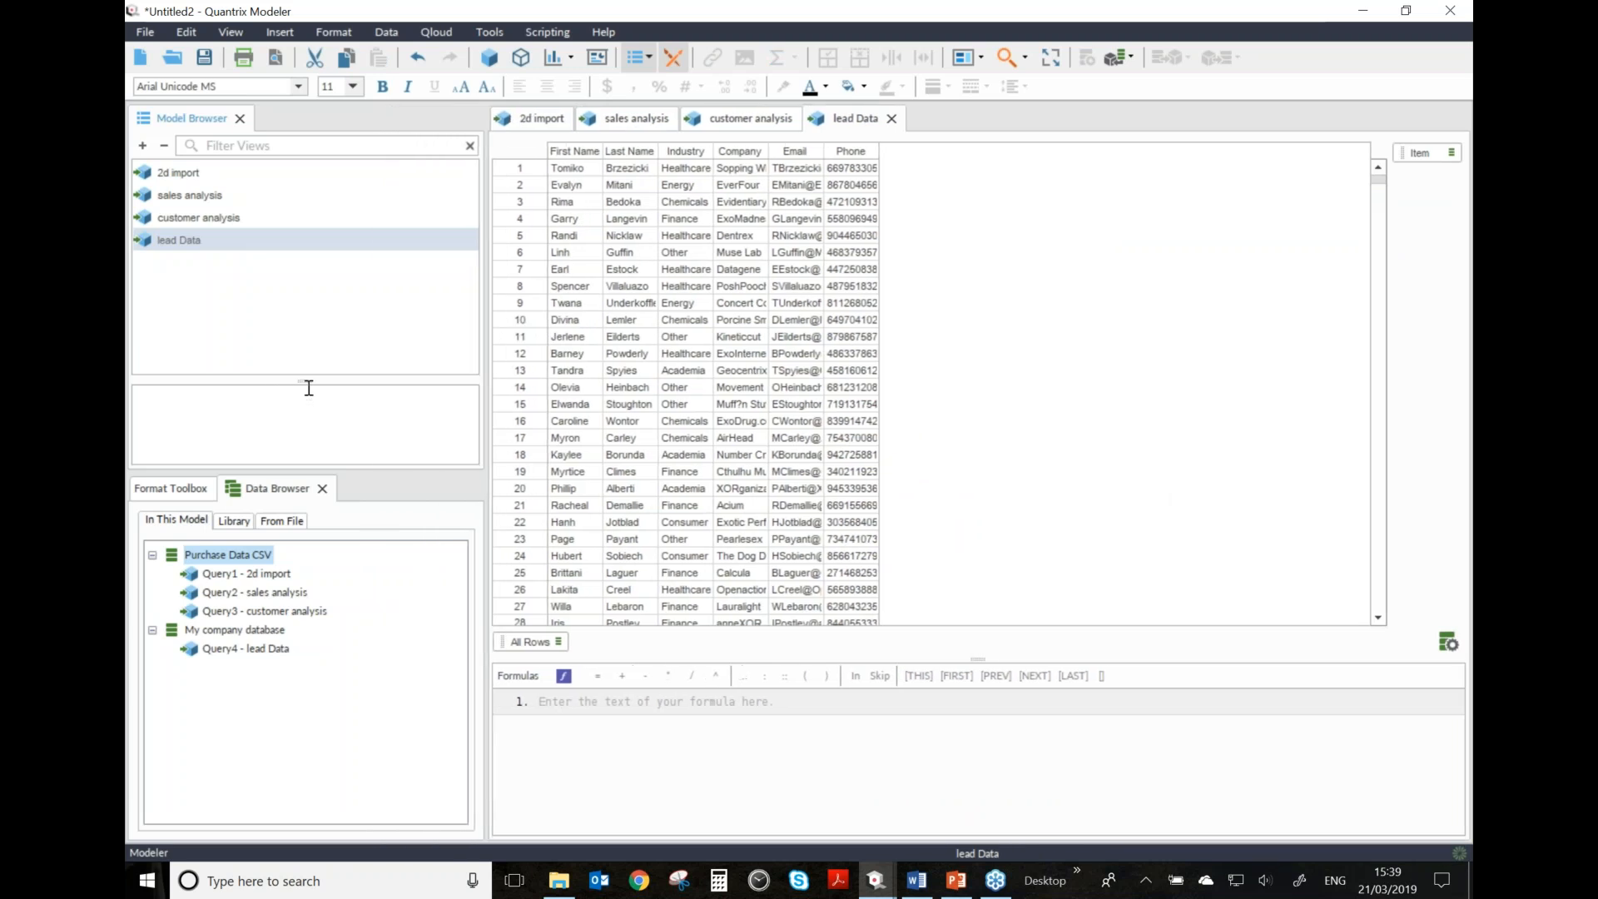
left_click_drag(380, 473, 382, 296)
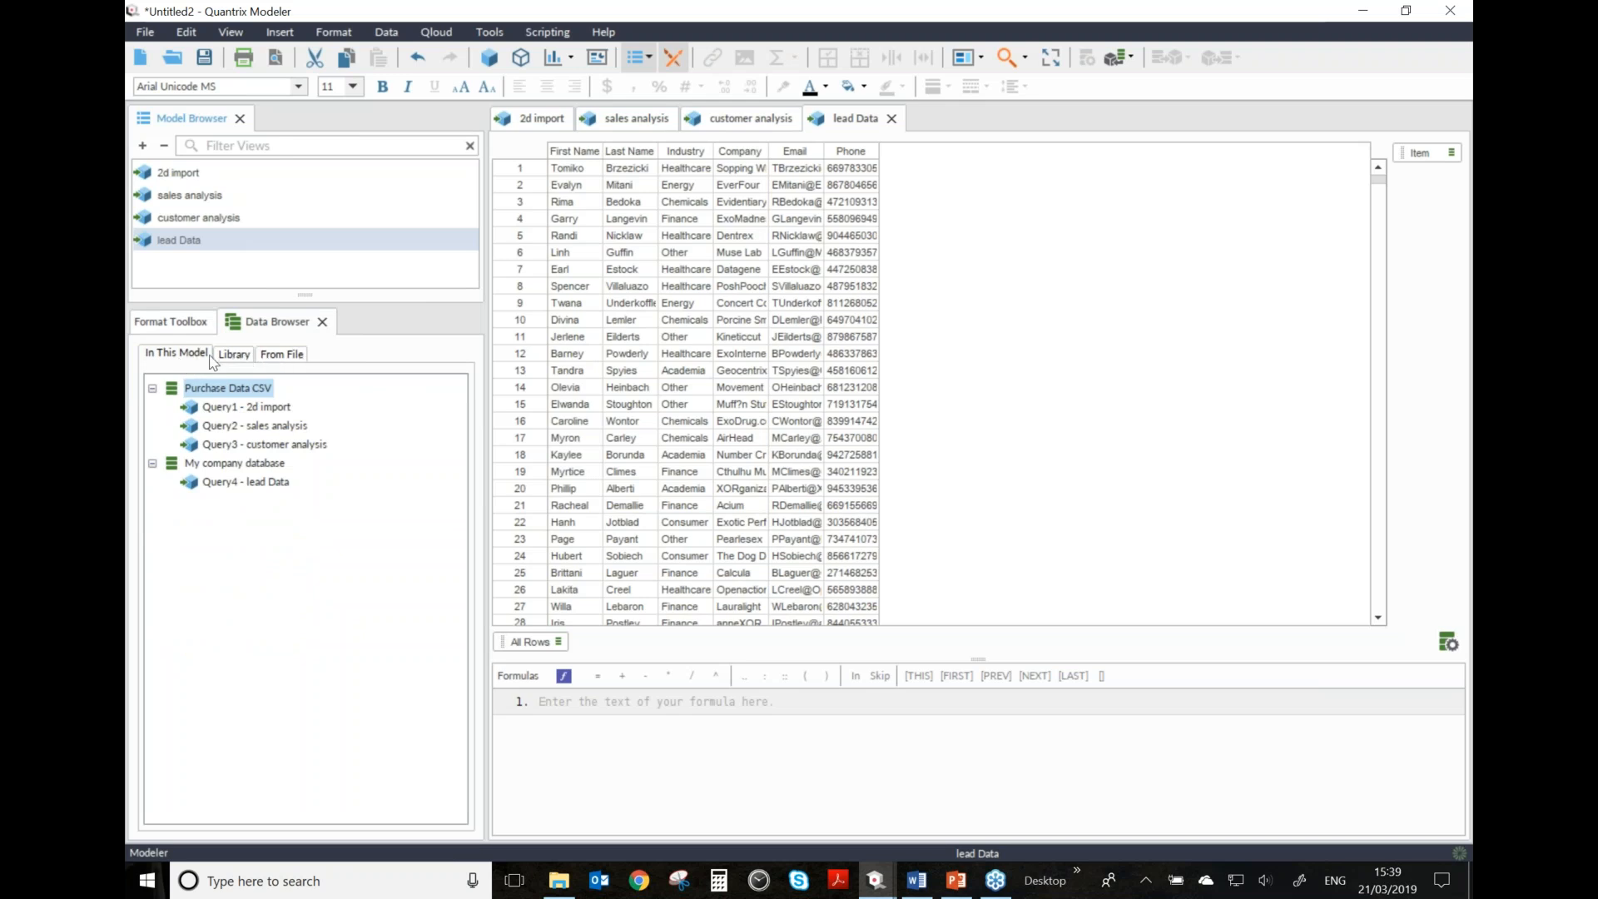
- Rename Query1 under Purchase Data CSV to "2d import query"
left_click(178, 355)
left_click(249, 425)
left_click(242, 445)
left_click(244, 484)
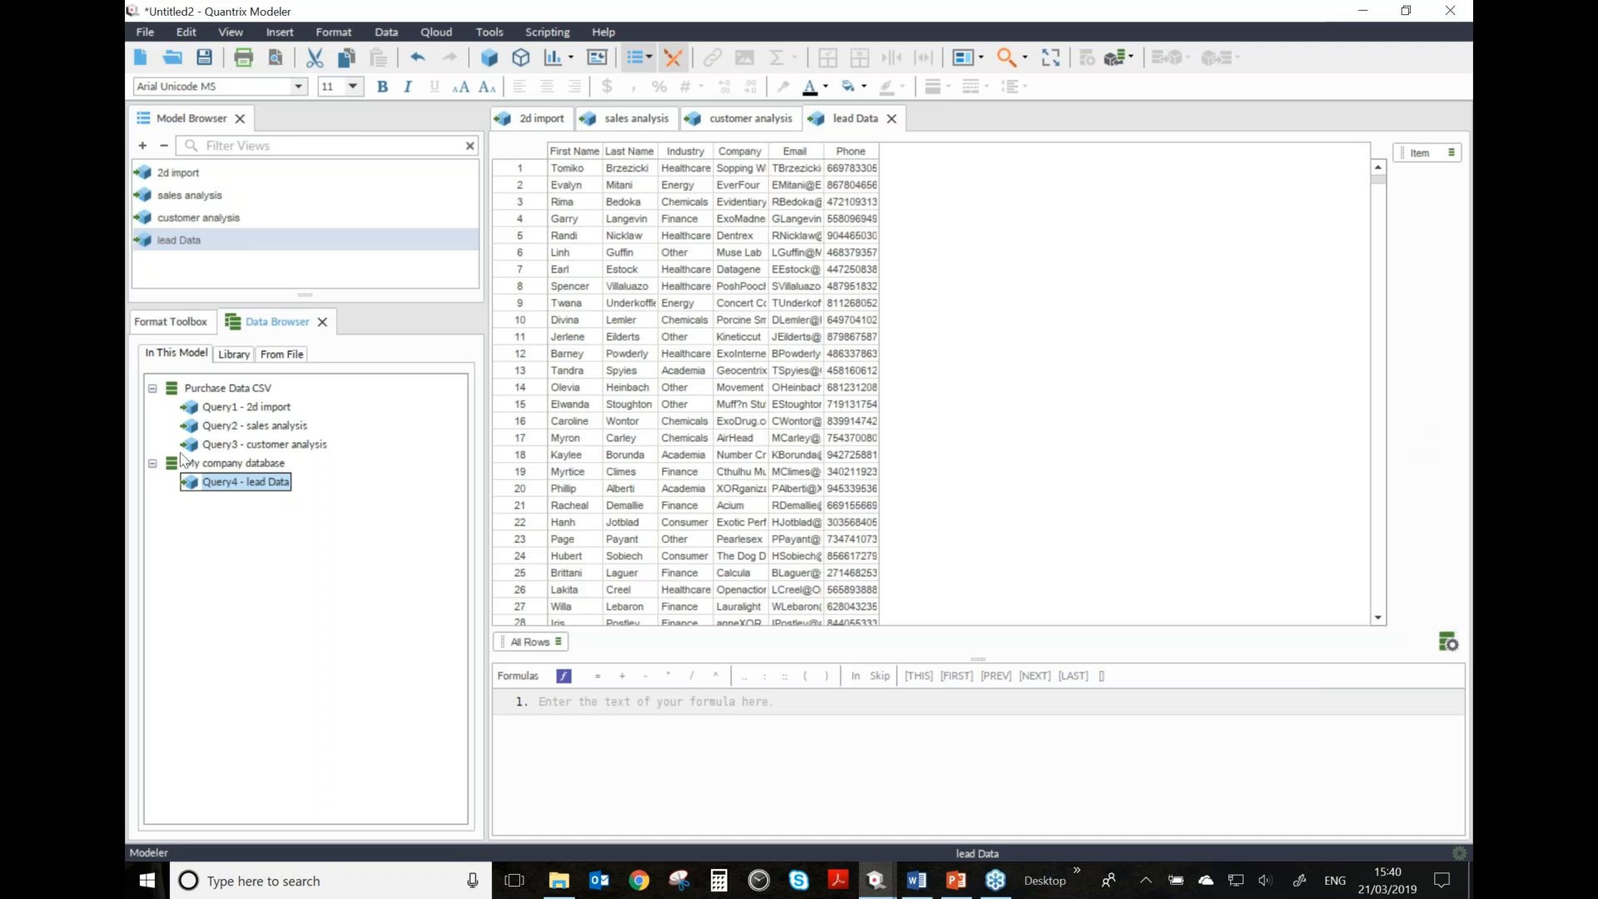
left_click(244, 408)
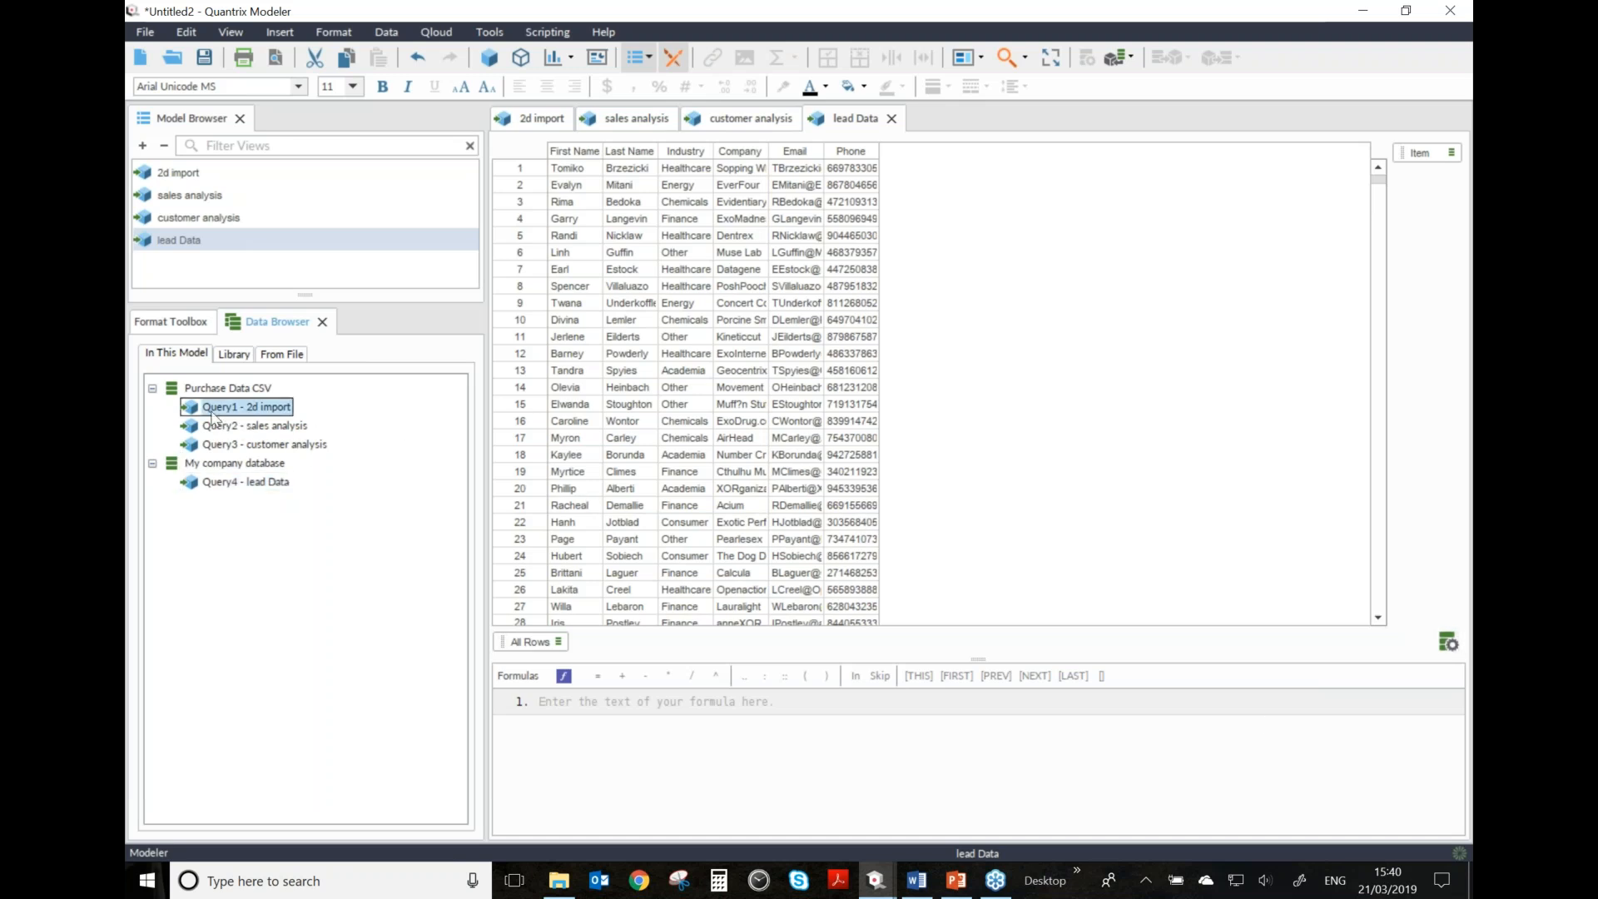
mouse_move(232, 413)
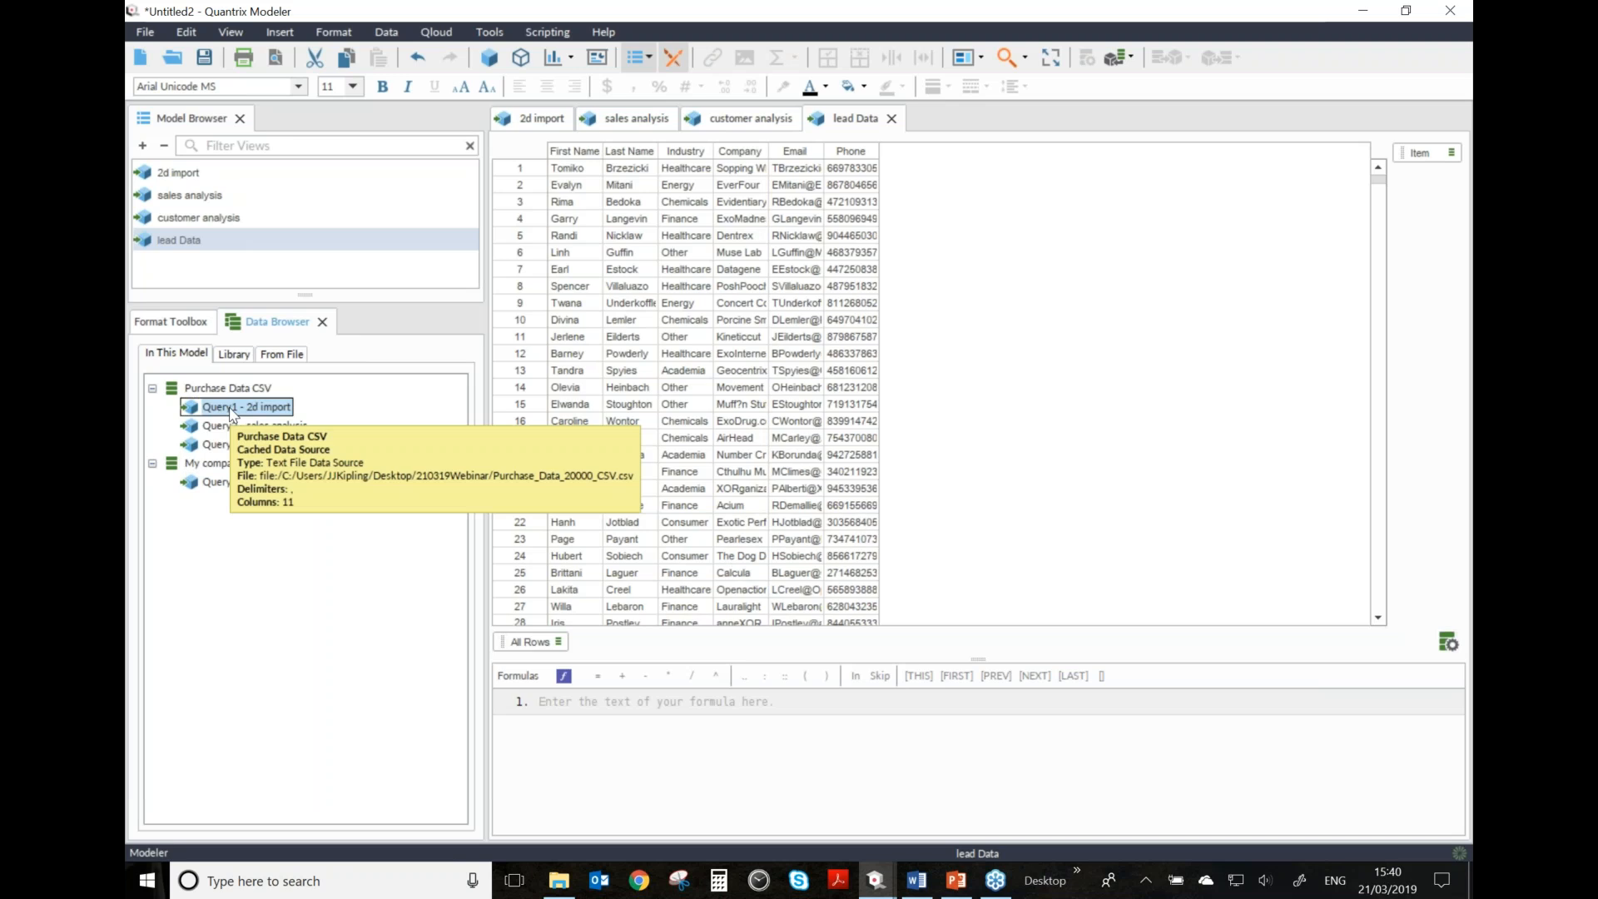
type("2d")
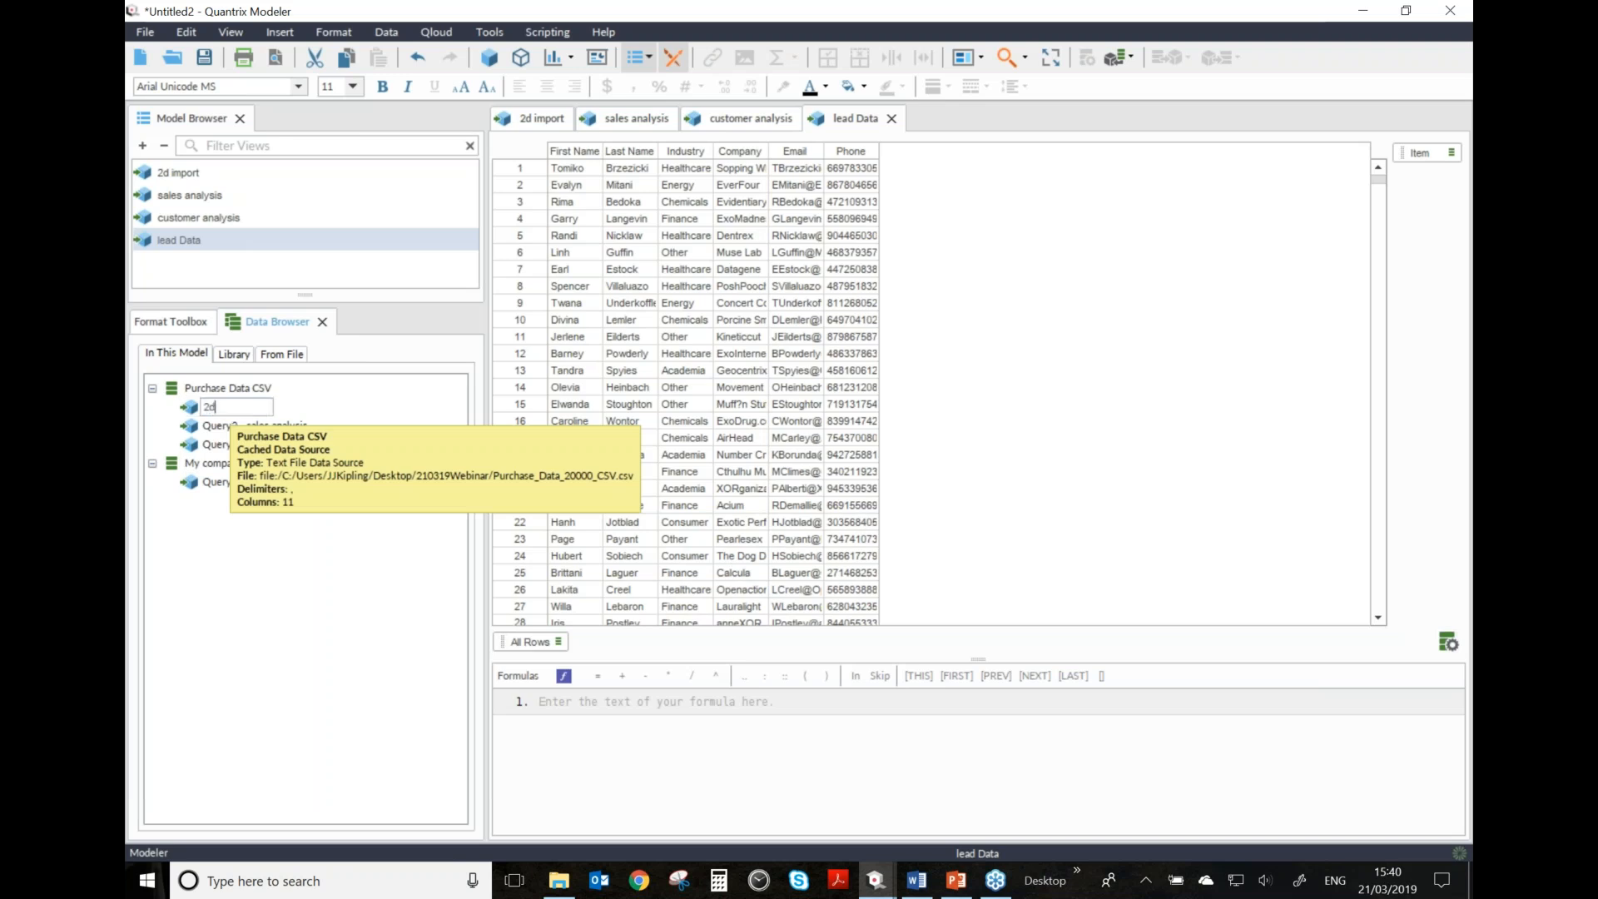
type(" import query")
key("Return")
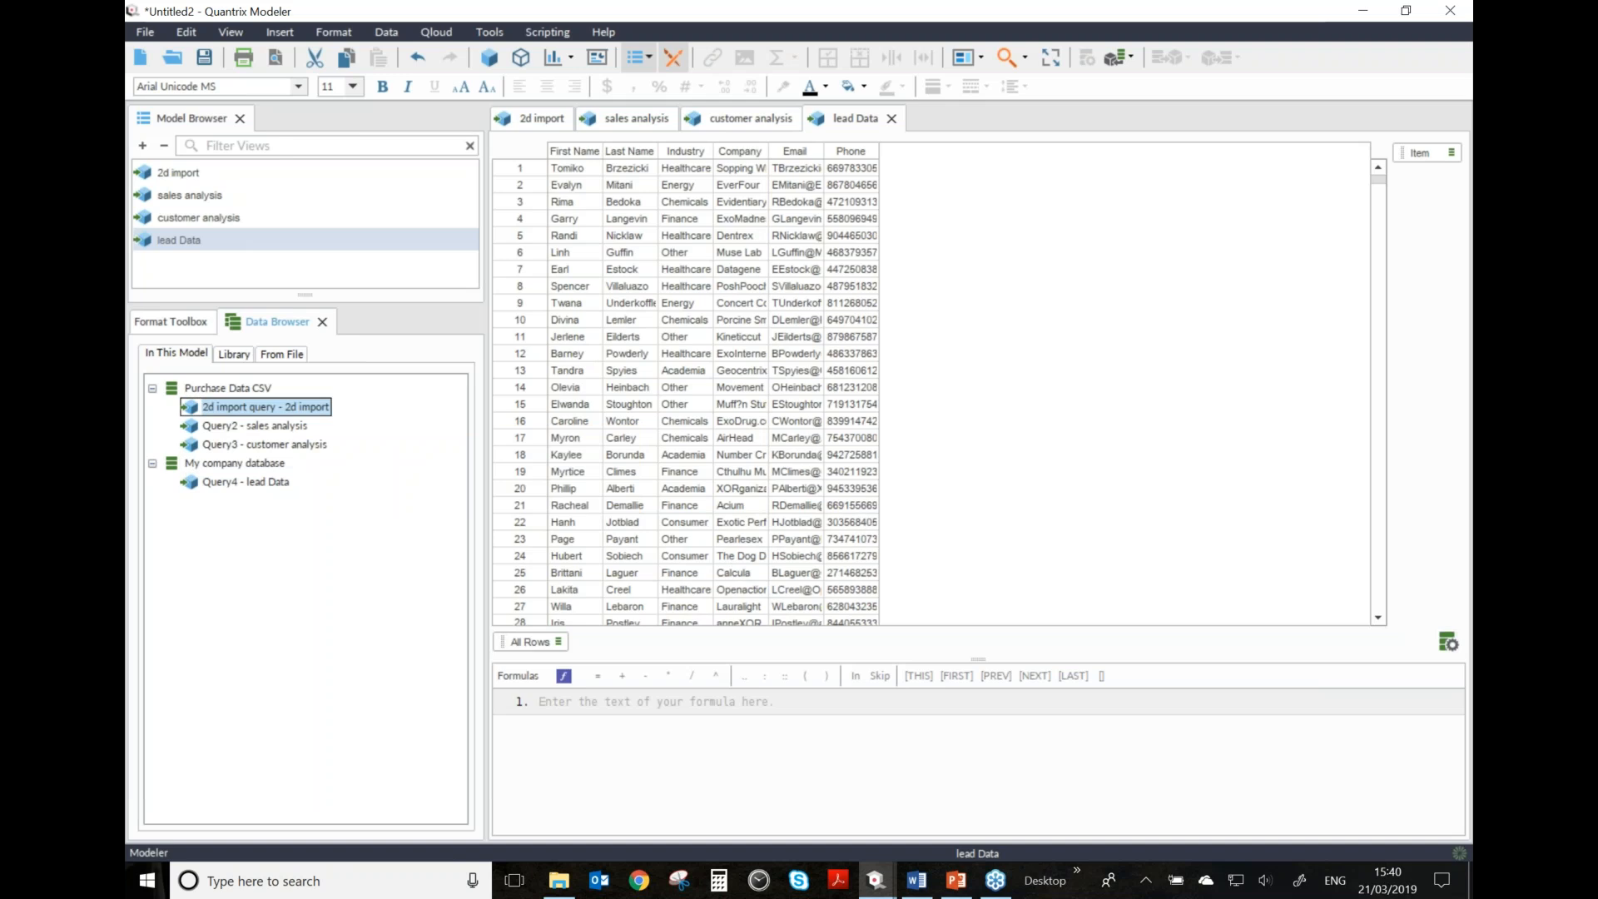
- Rename Query2, the query behind the sales analysis view, to "sales query"
left_click(242, 425)
left_click(242, 425)
type("sale")
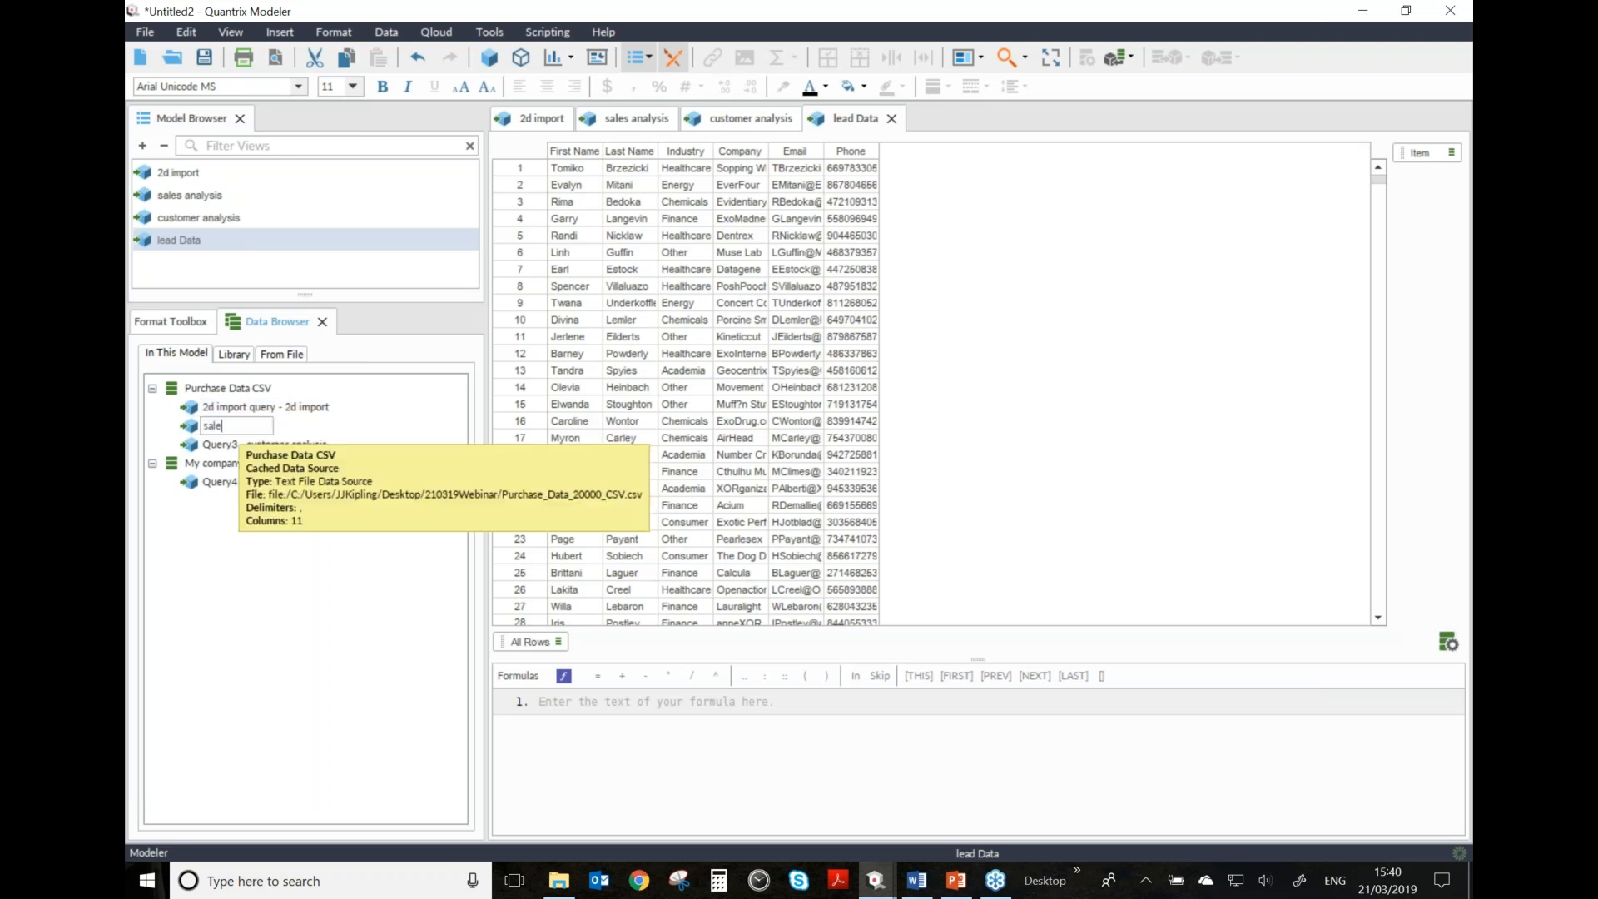
type("s query")
key("Return")
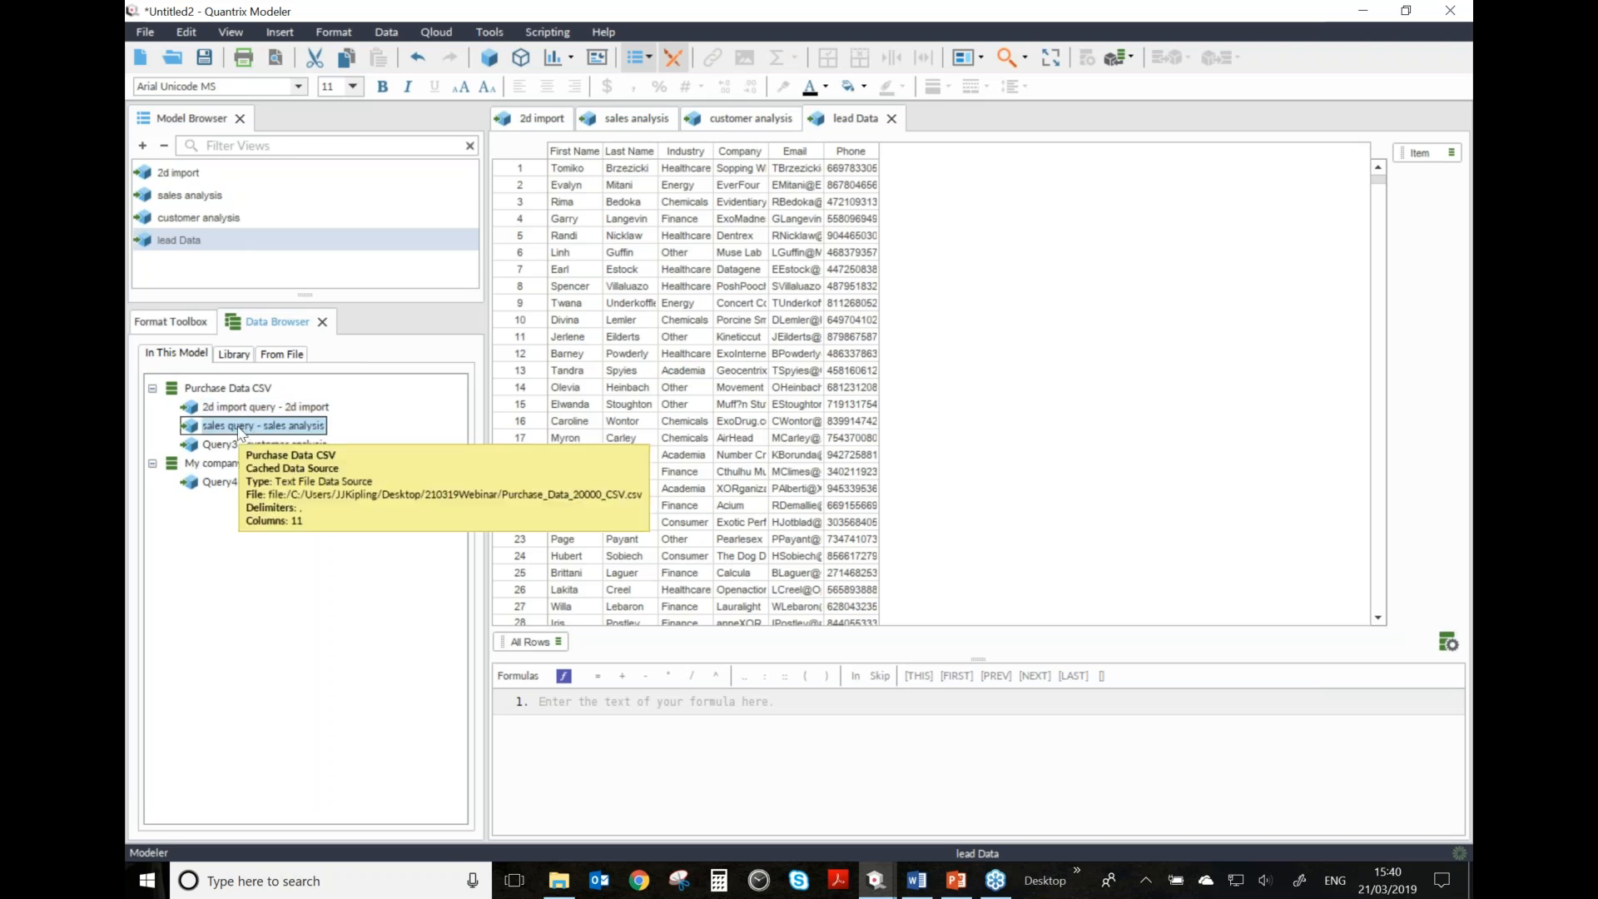
- Rename Query3, the query behind the customer analysis view, to "customer query"
left_click(249, 446)
left_click(250, 445)
type("cu")
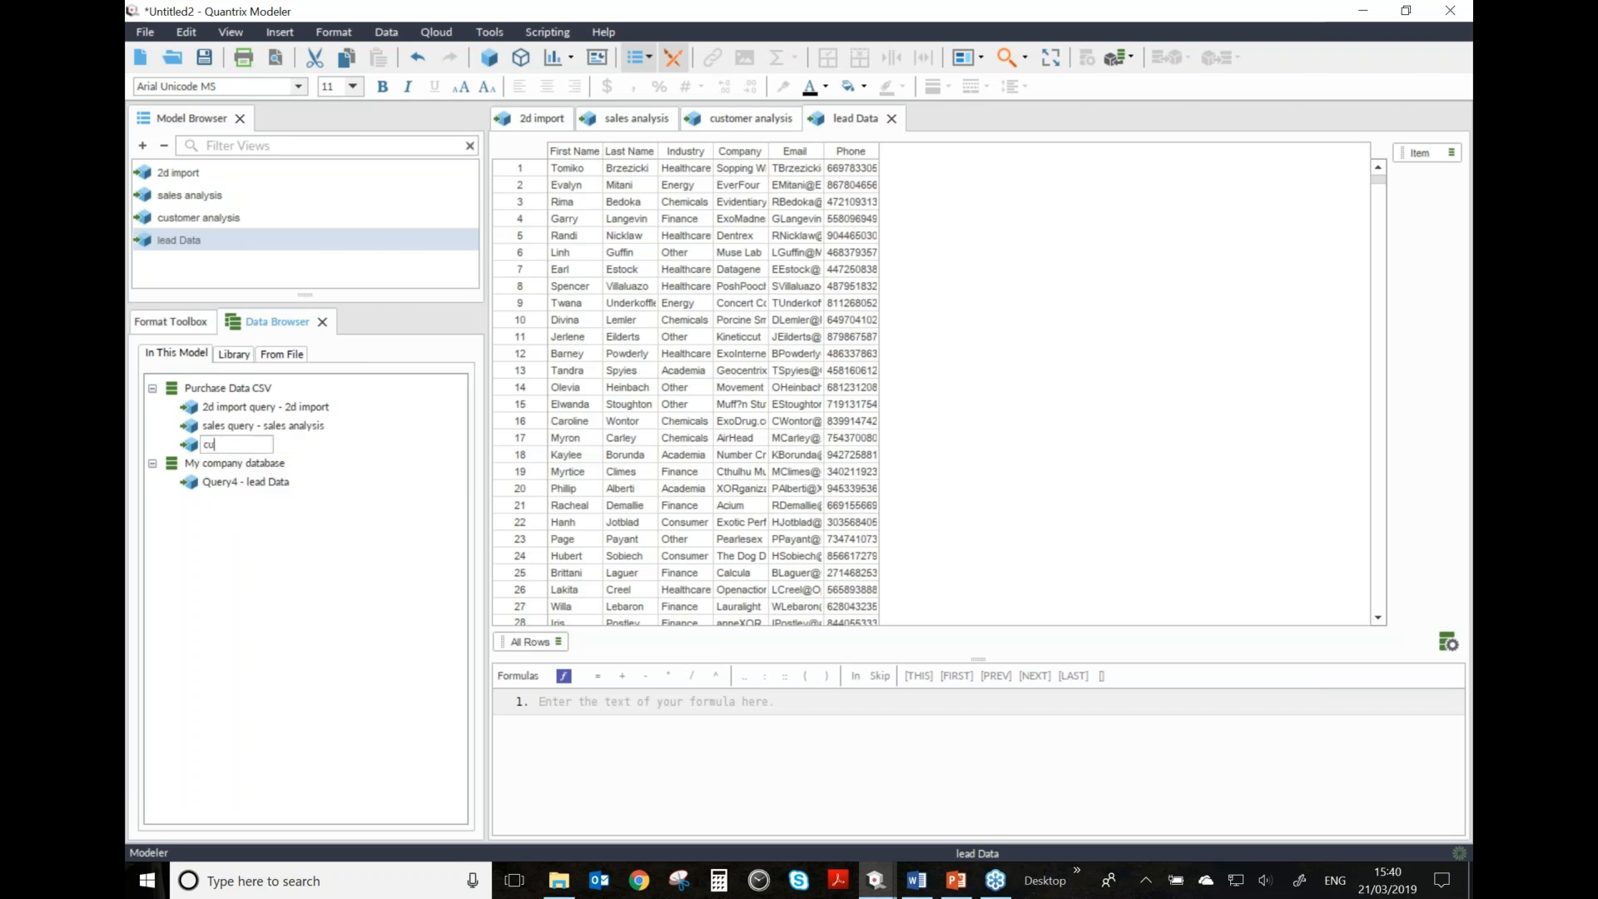
type("stomer query")
key("Return")
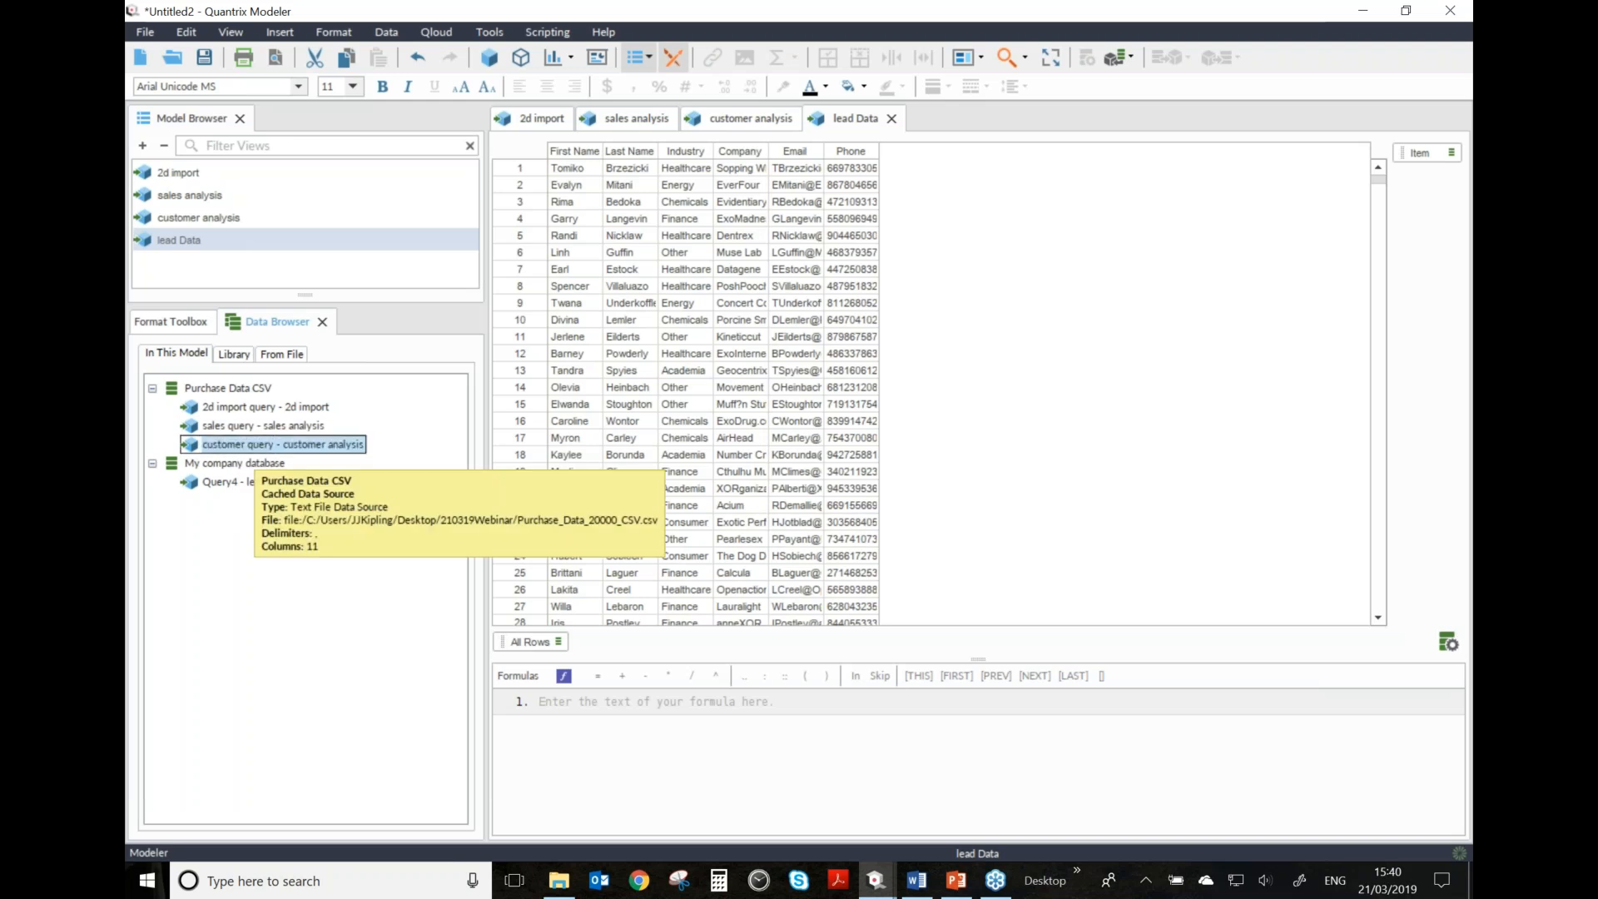
- Open the sales analysis view and rename it to "region analysis"
left_click(242, 429)
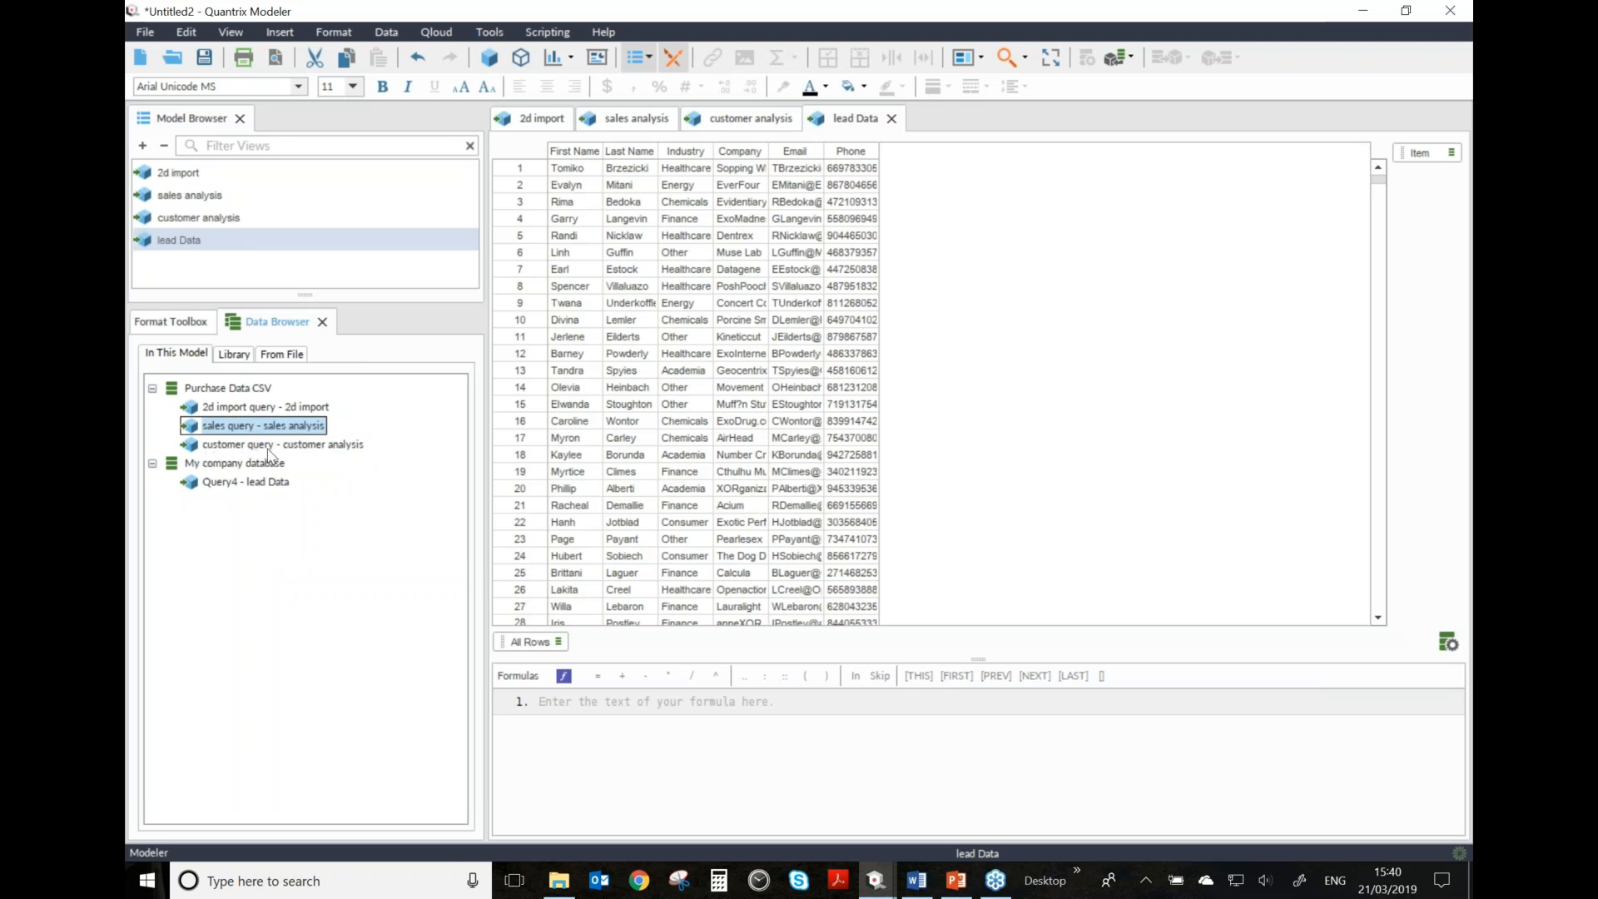
left_click(293, 451)
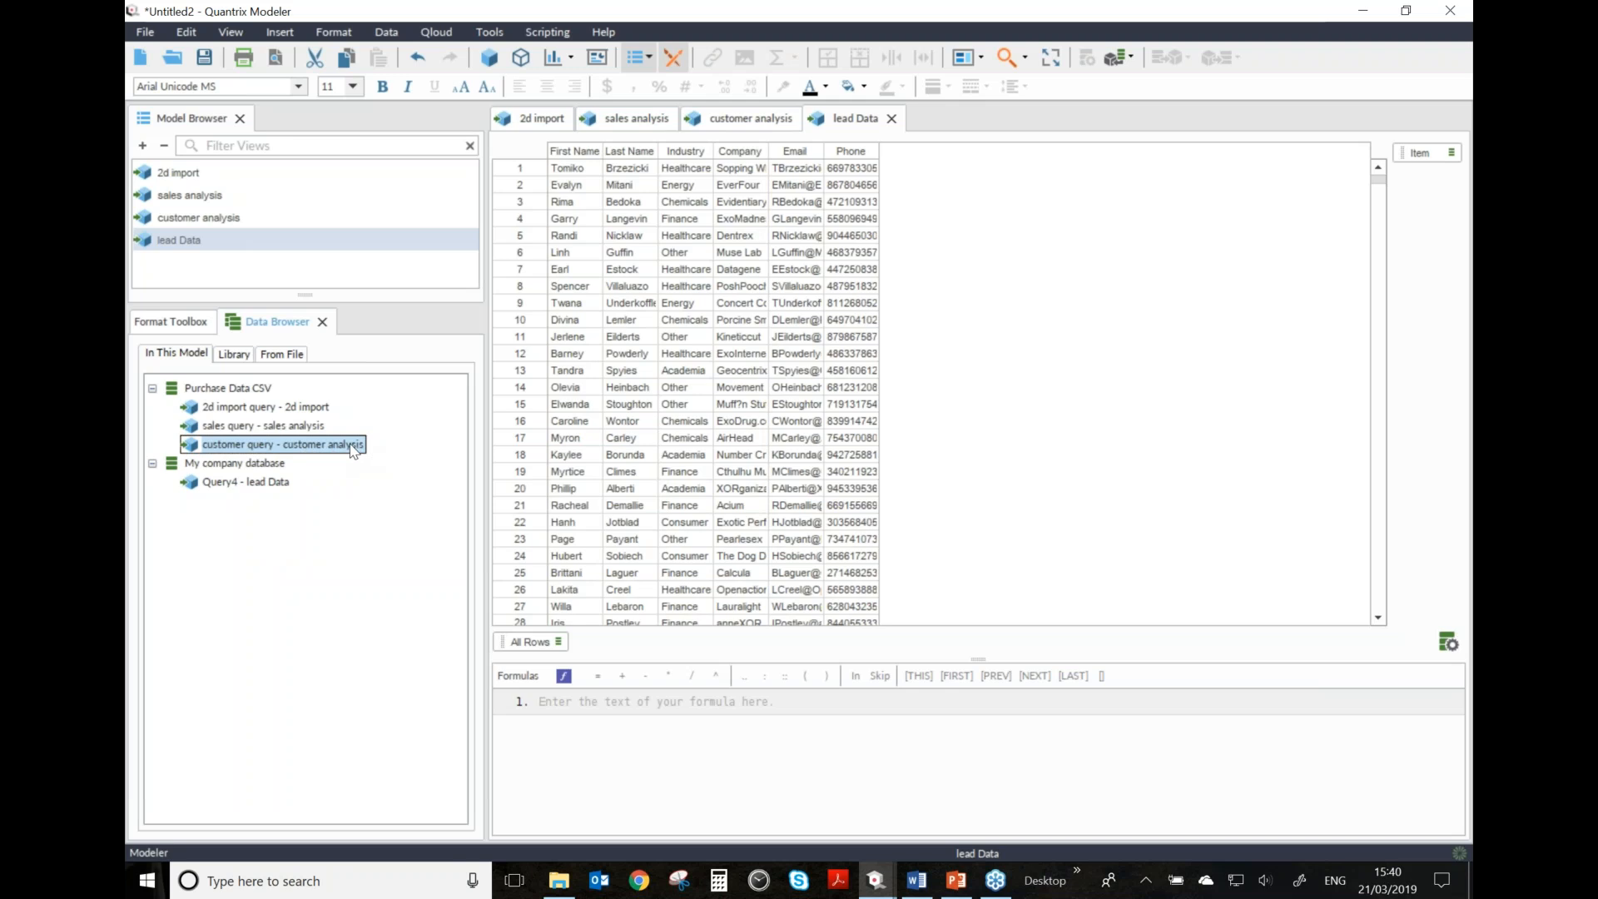
mouse_move(353, 450)
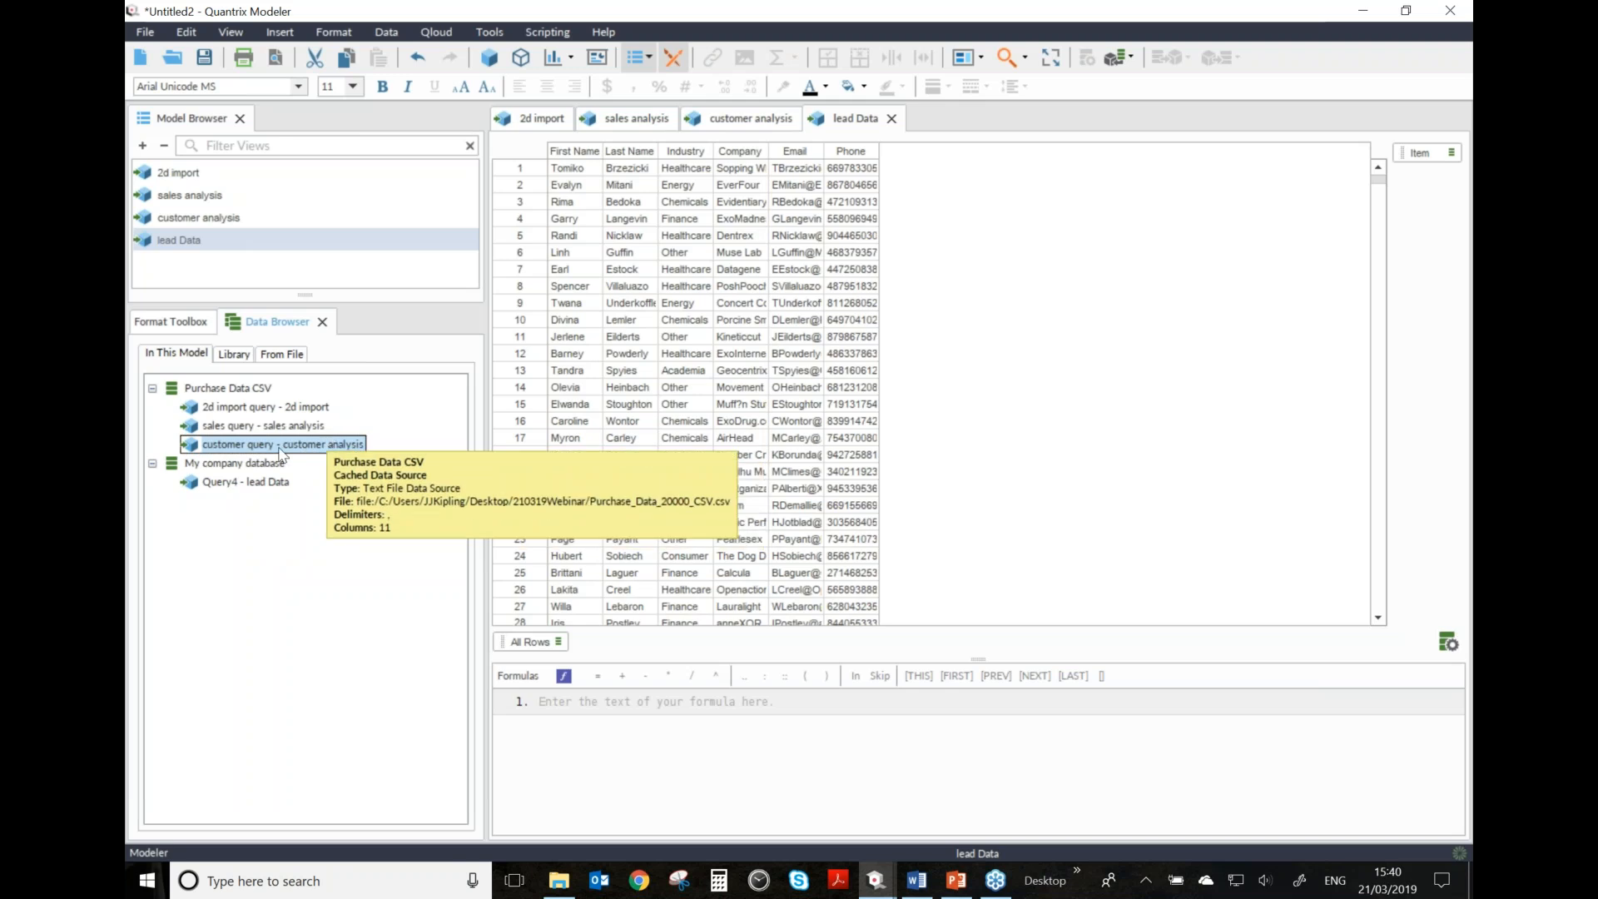
left_click(220, 431)
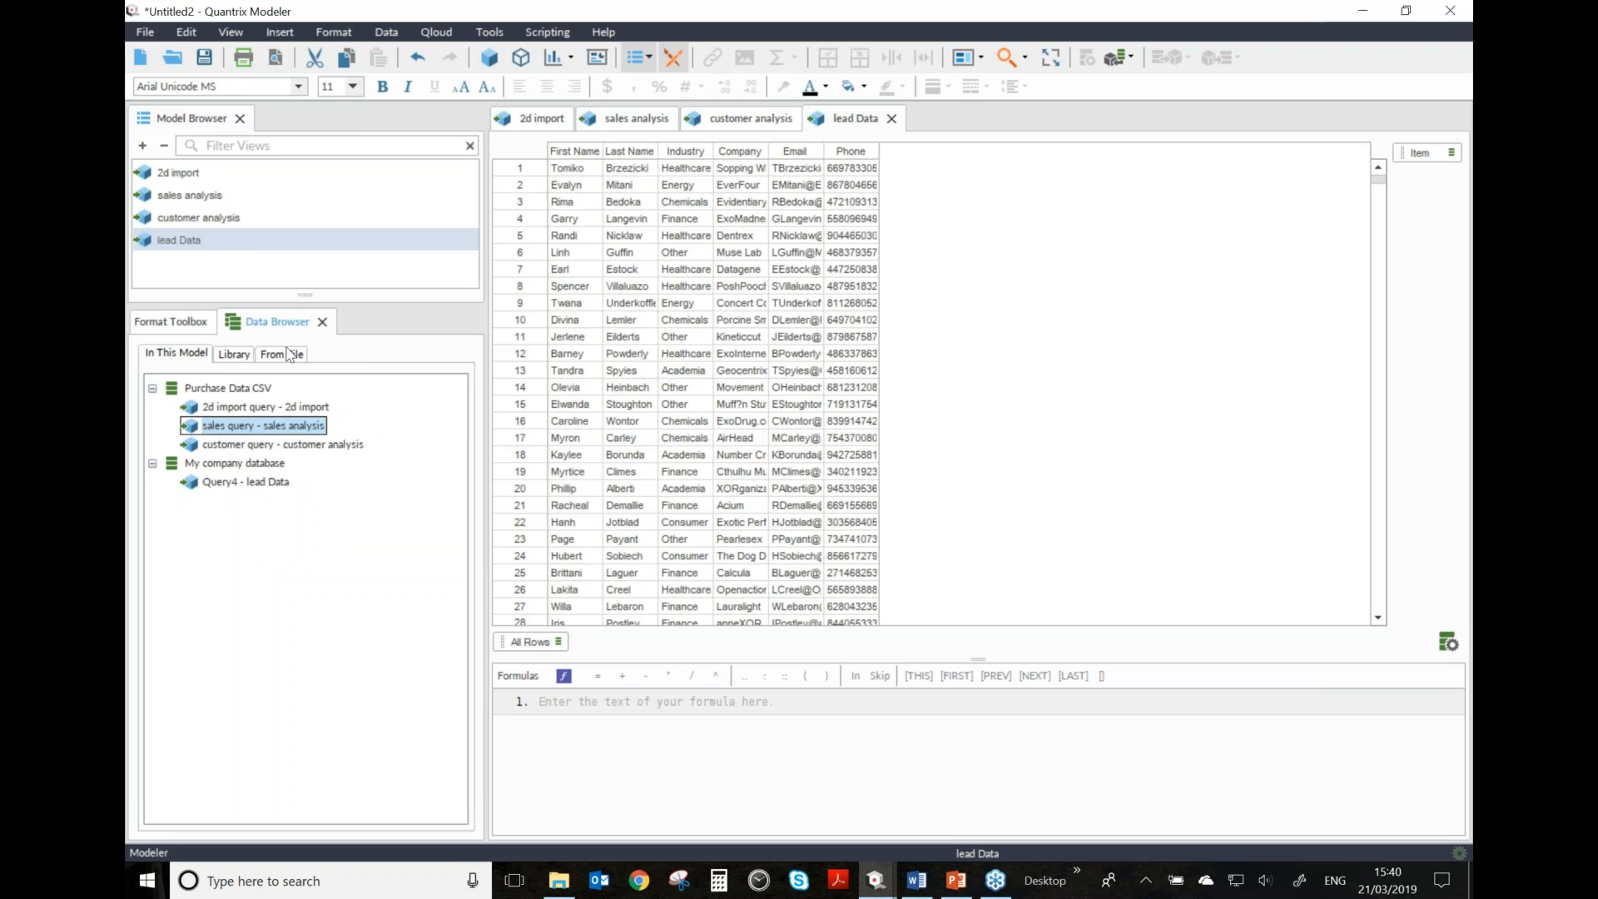
left_click(199, 196)
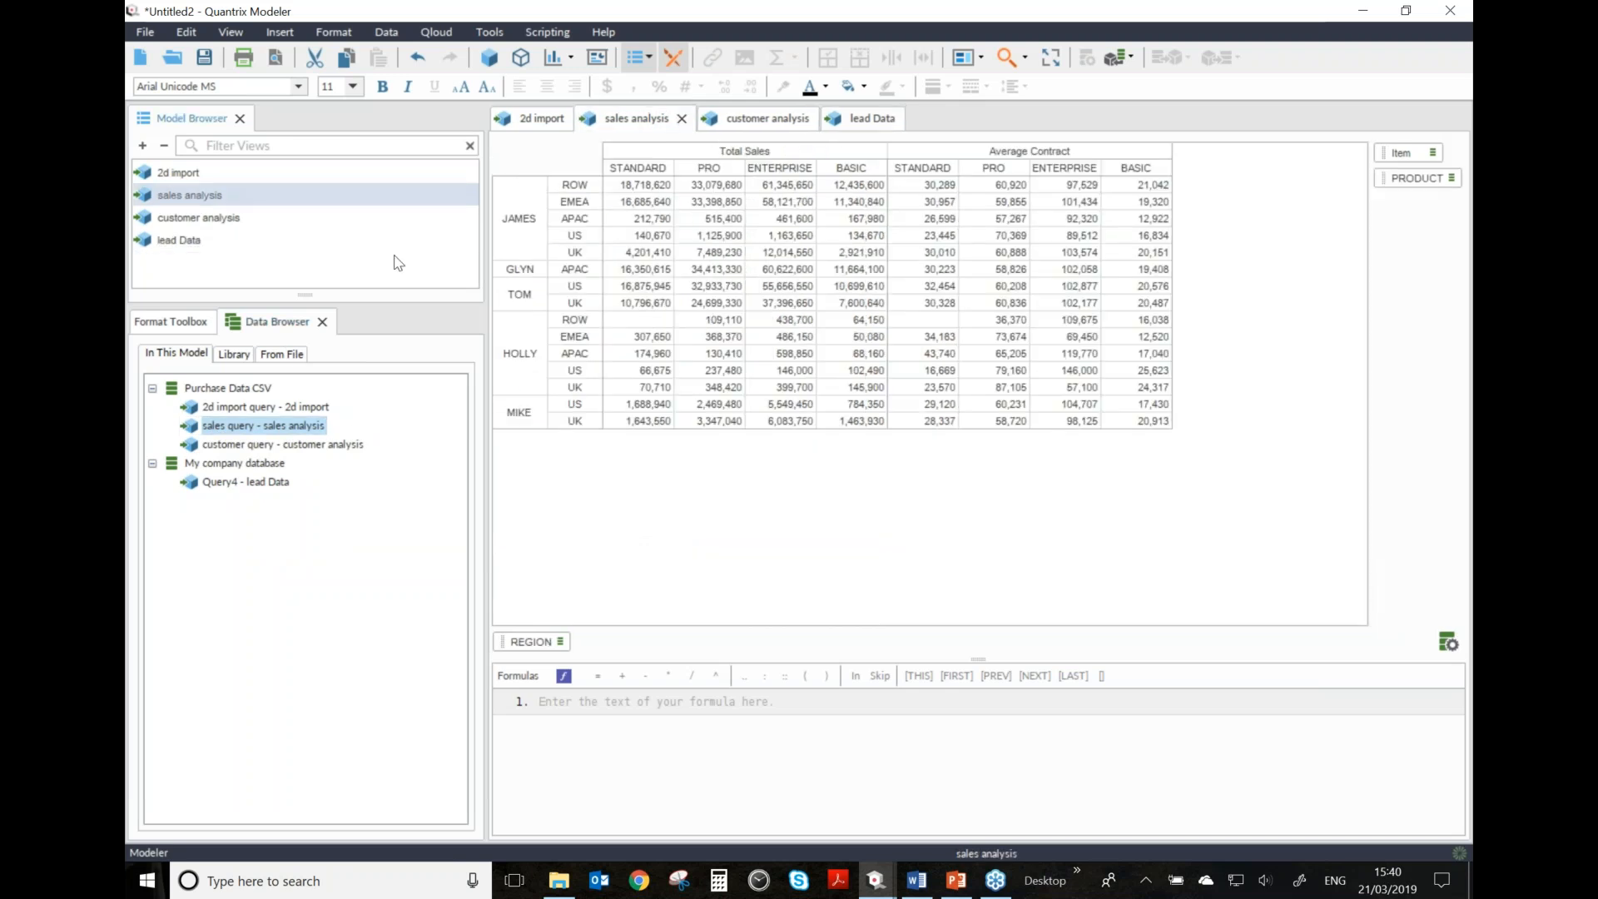
key("F2")
type("region a")
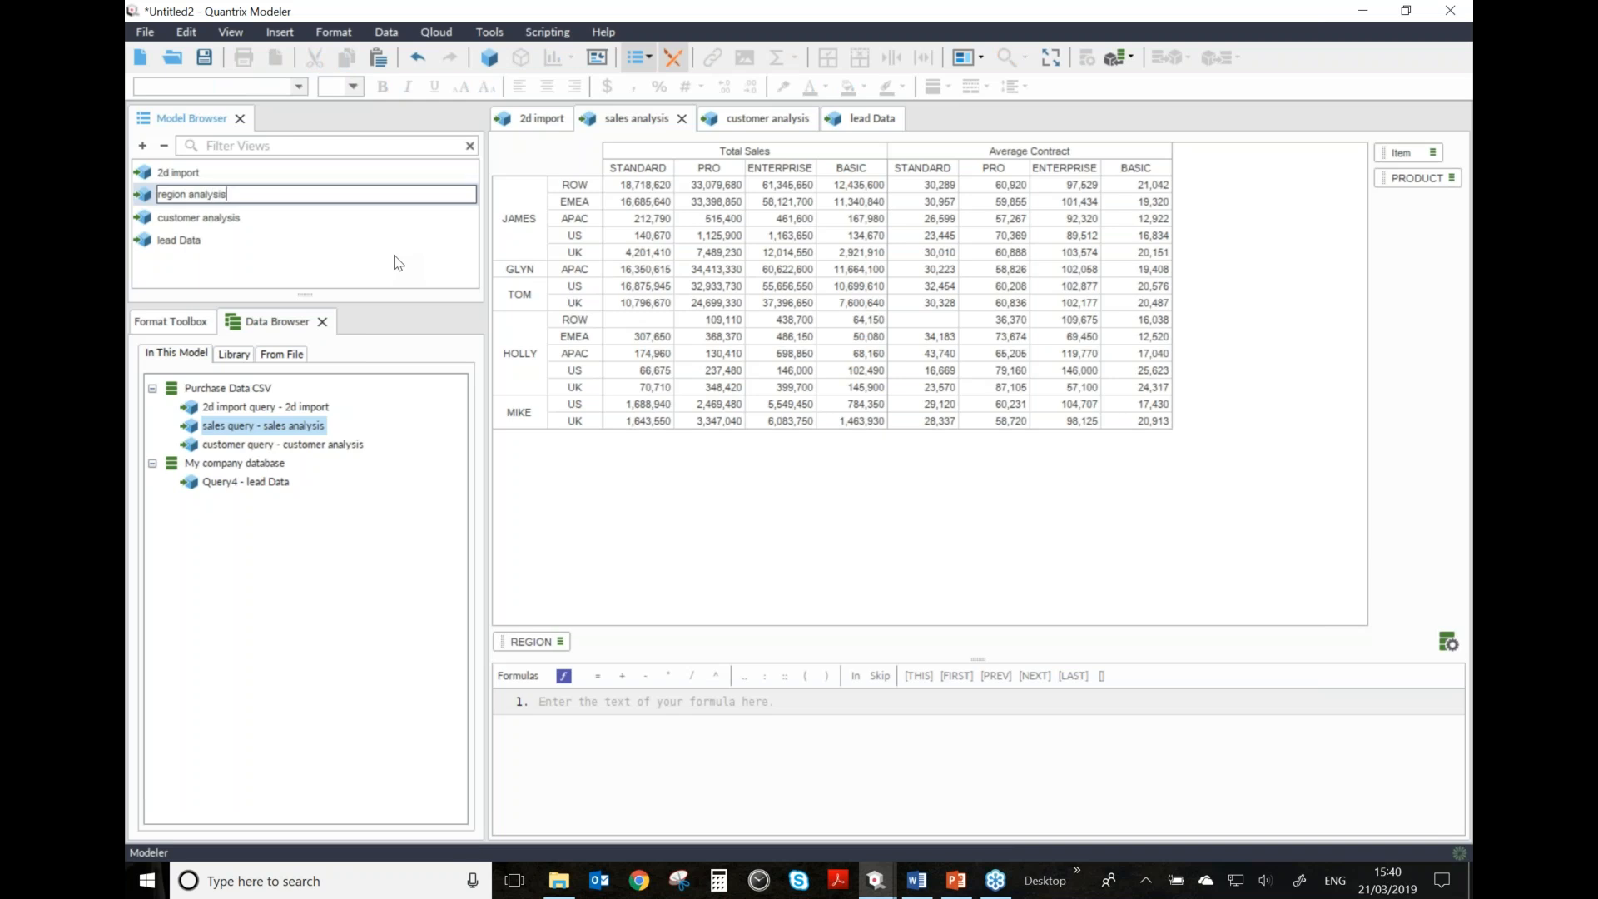
key("Return")
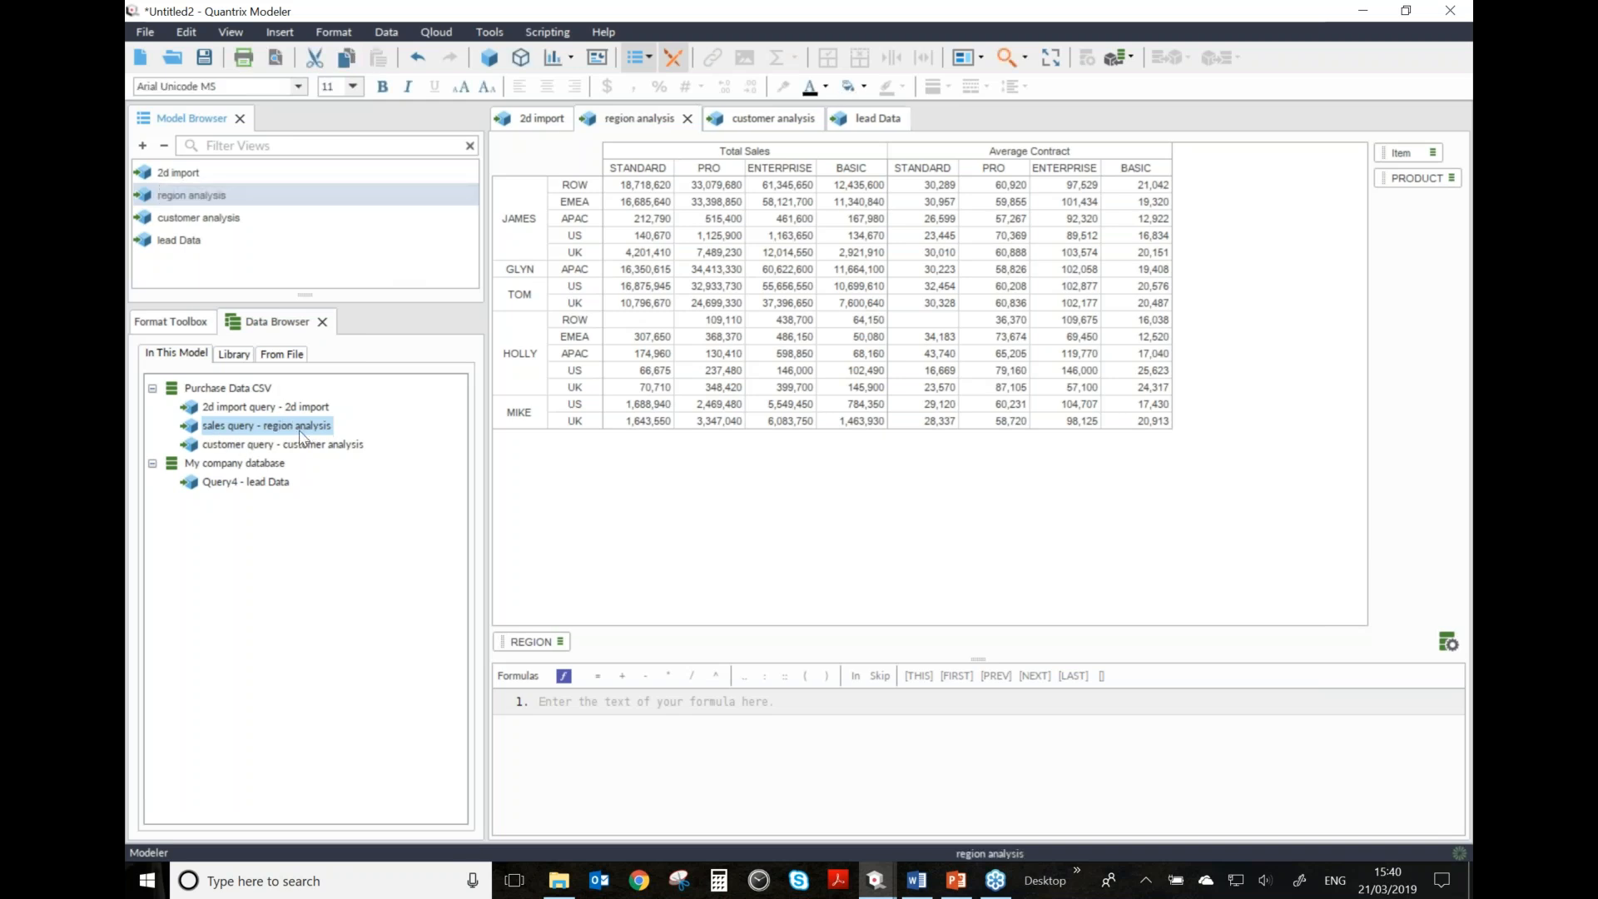
left_click(232, 410)
left_click(240, 426)
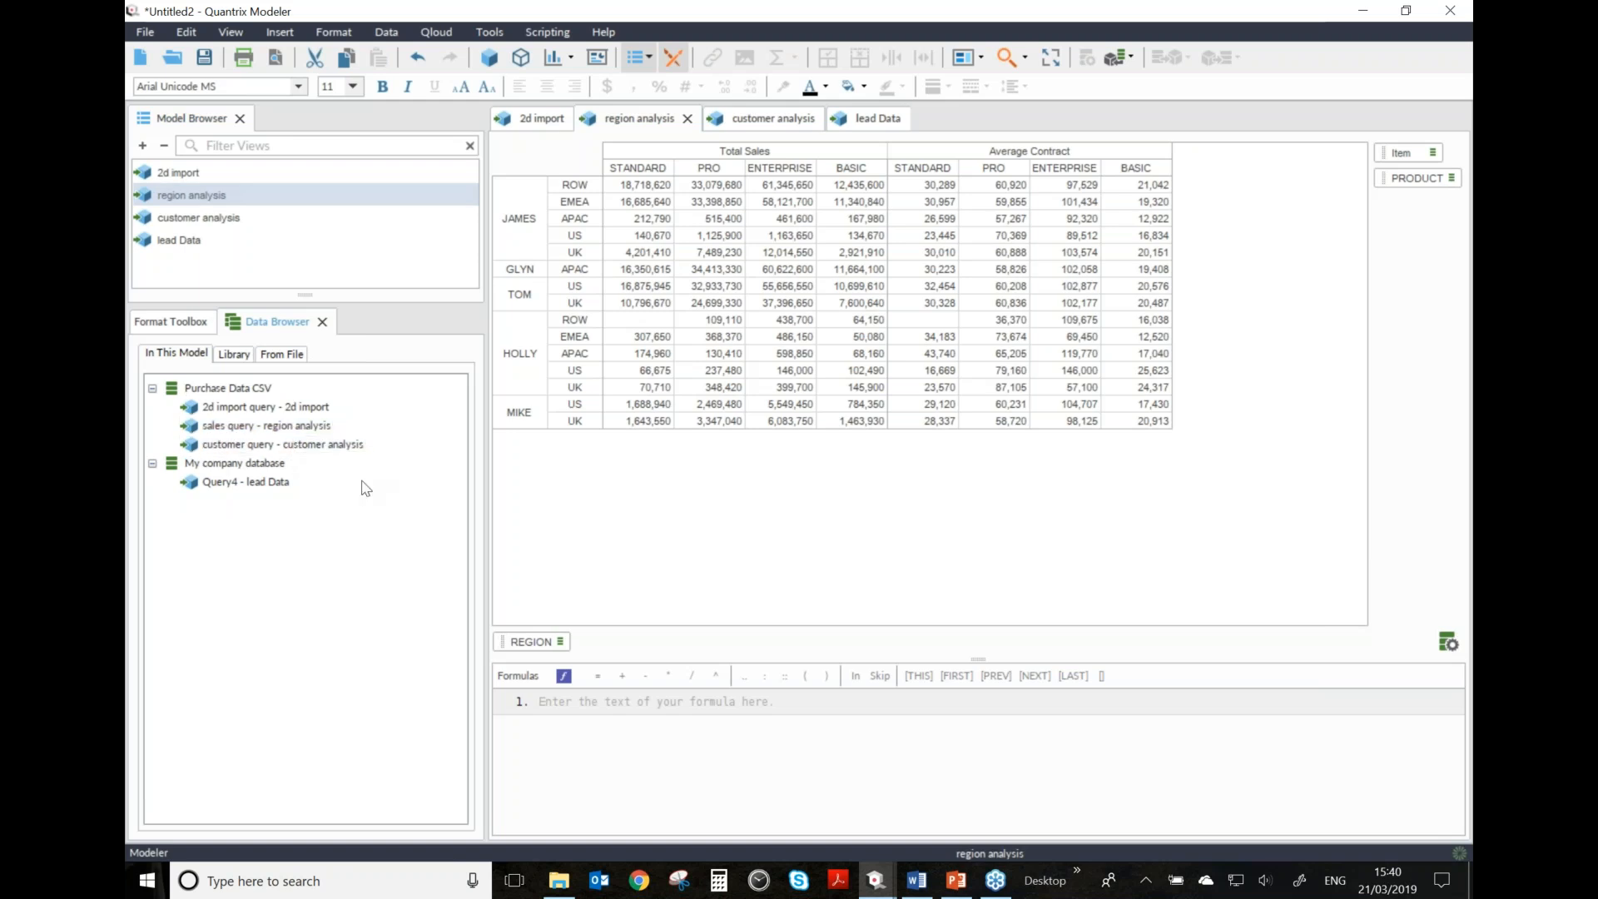
left_click(243, 461)
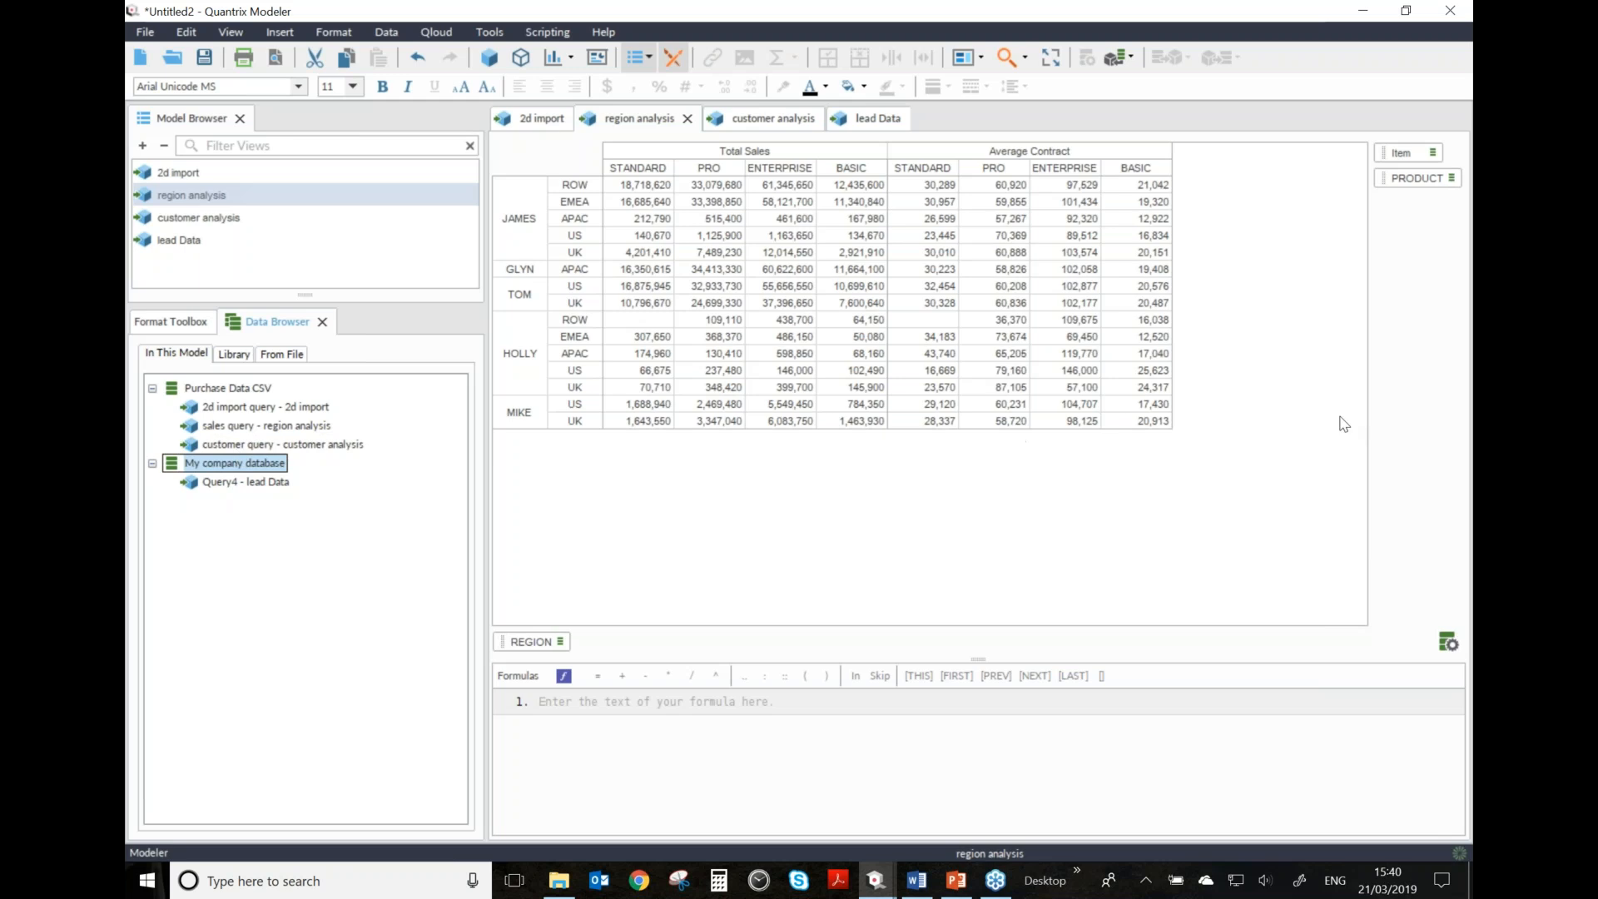
key("alt+Tab")
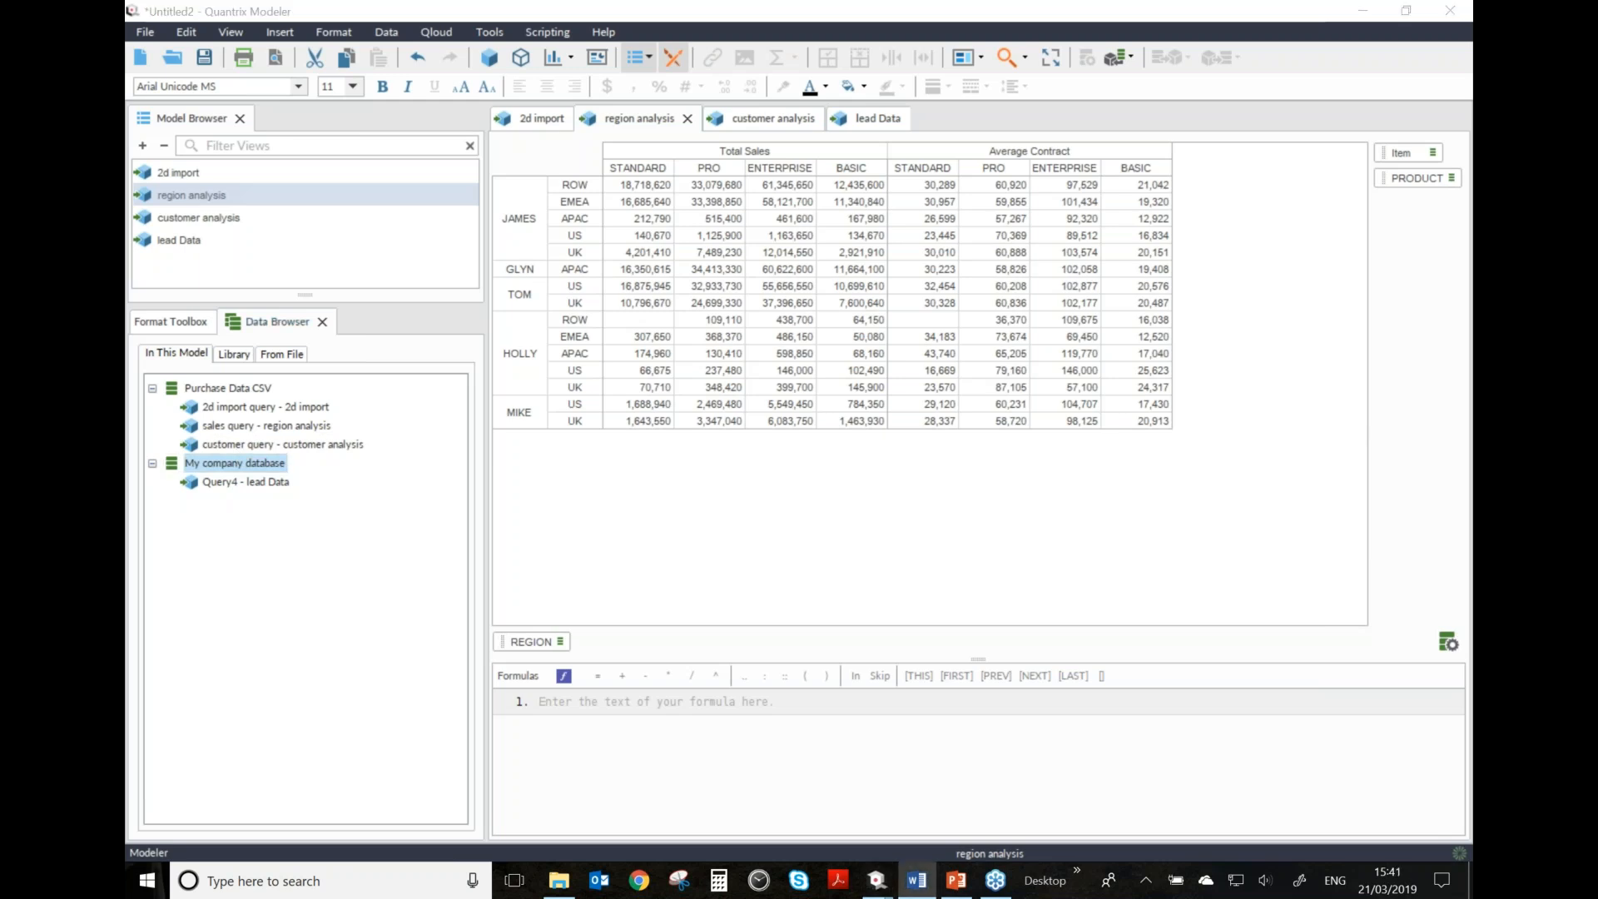
left_click(323, 592)
left_click(152, 388)
left_click(152, 407)
left_click(152, 407)
left_click(152, 388)
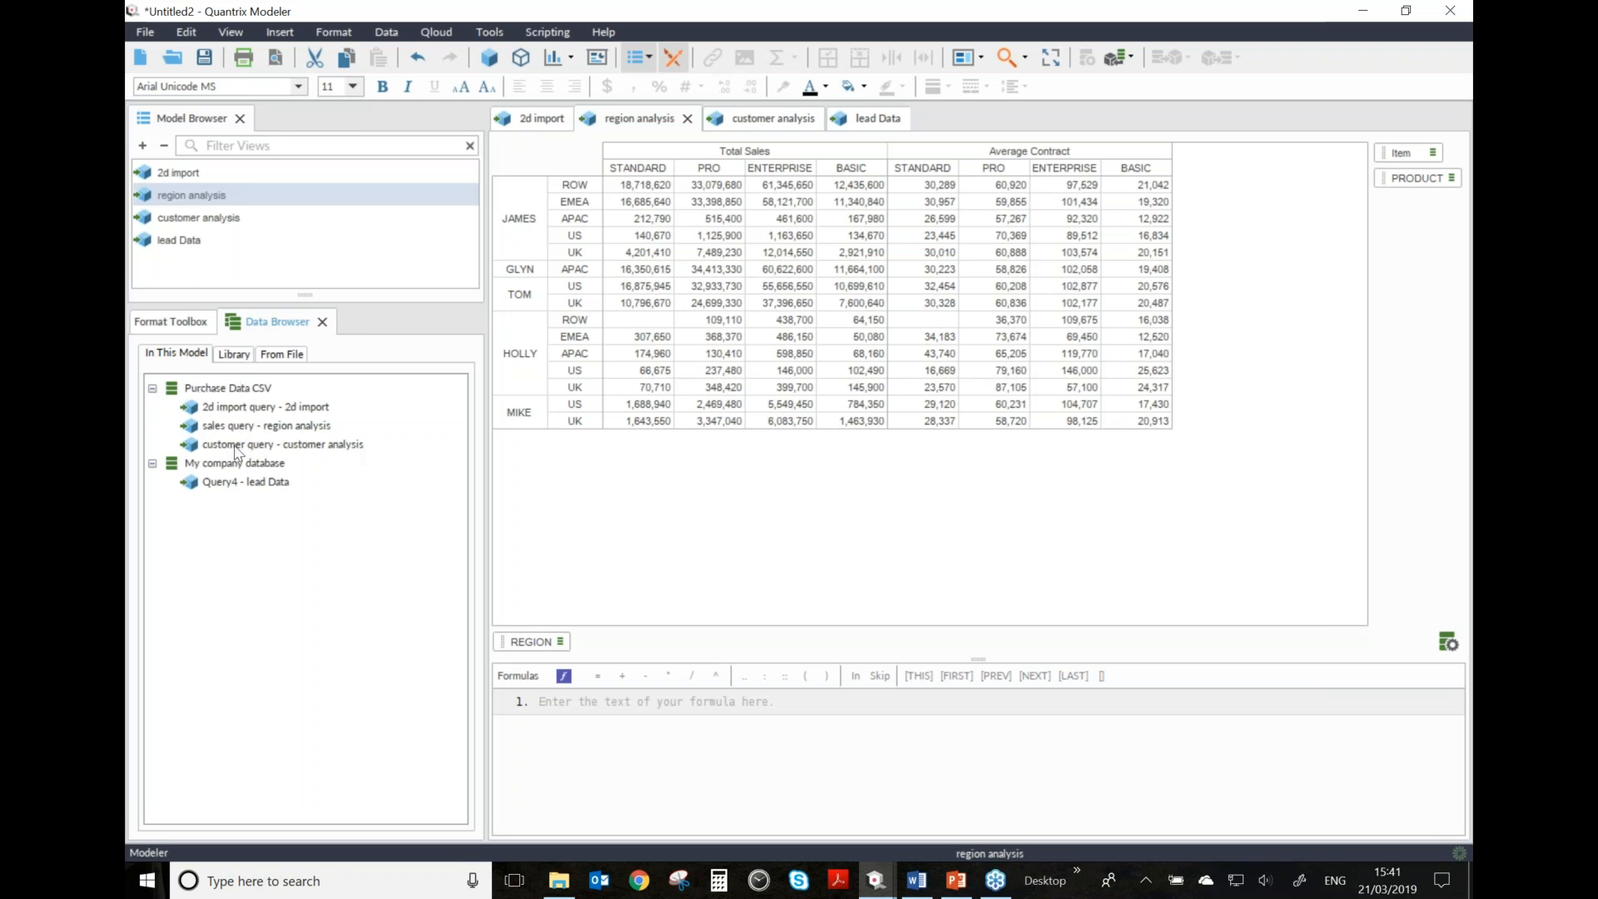
- Add the My company database data source to the library
mouse_move(239, 438)
right_click(210, 466)
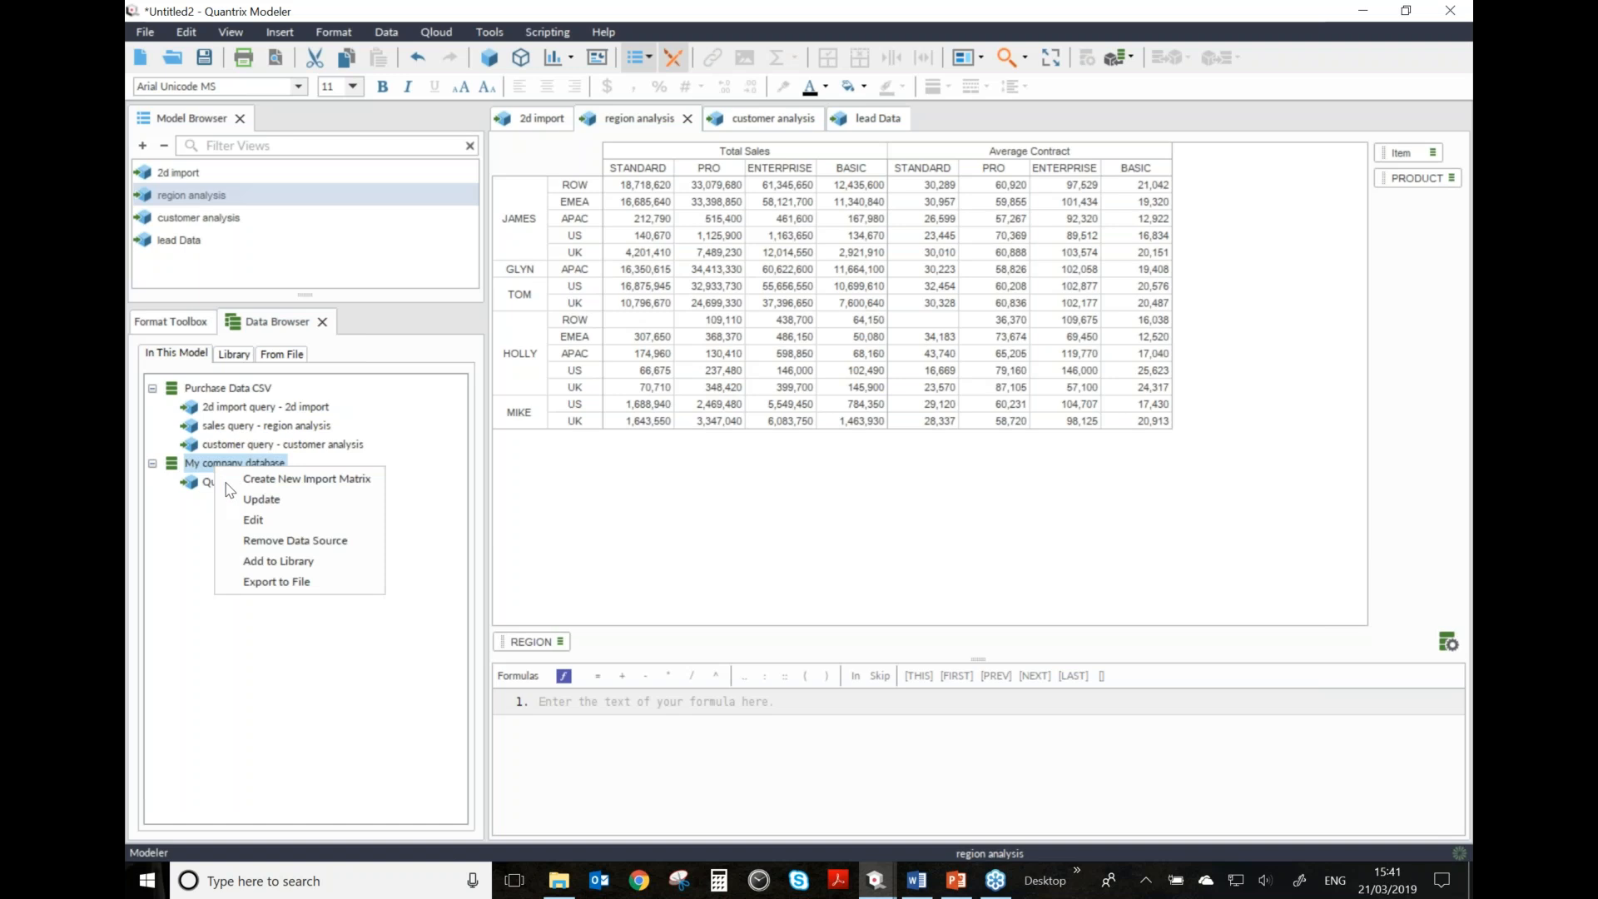
left_click(286, 568)
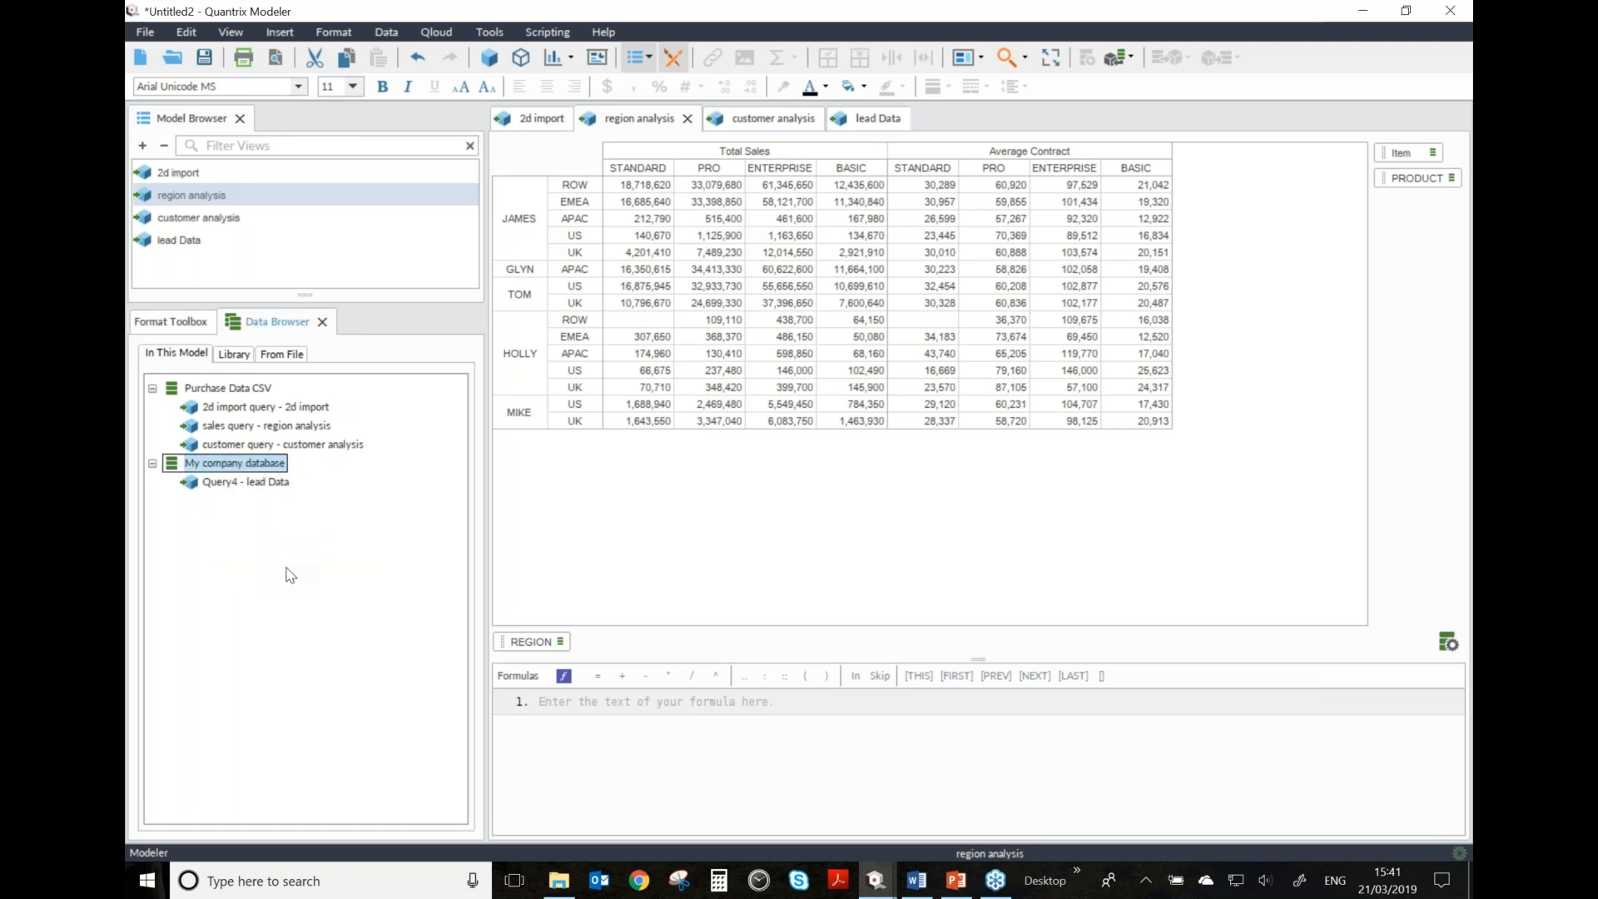
- Examine the My company database entry in the library and compare its available actions with those of the source in the model
left_click(233, 358)
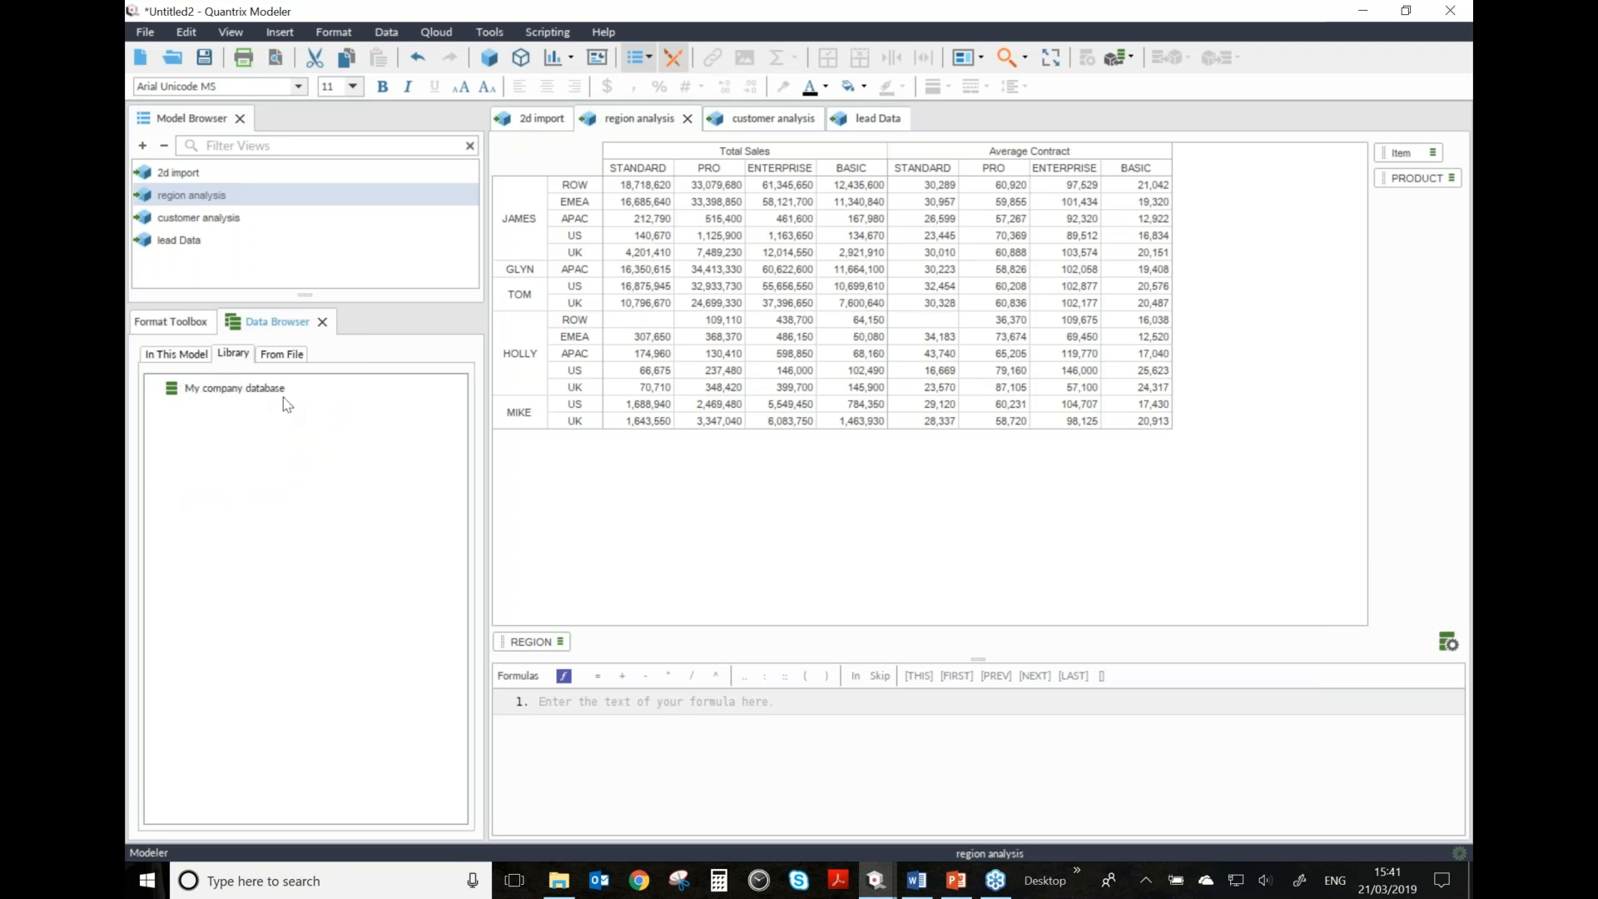
right_click(240, 392)
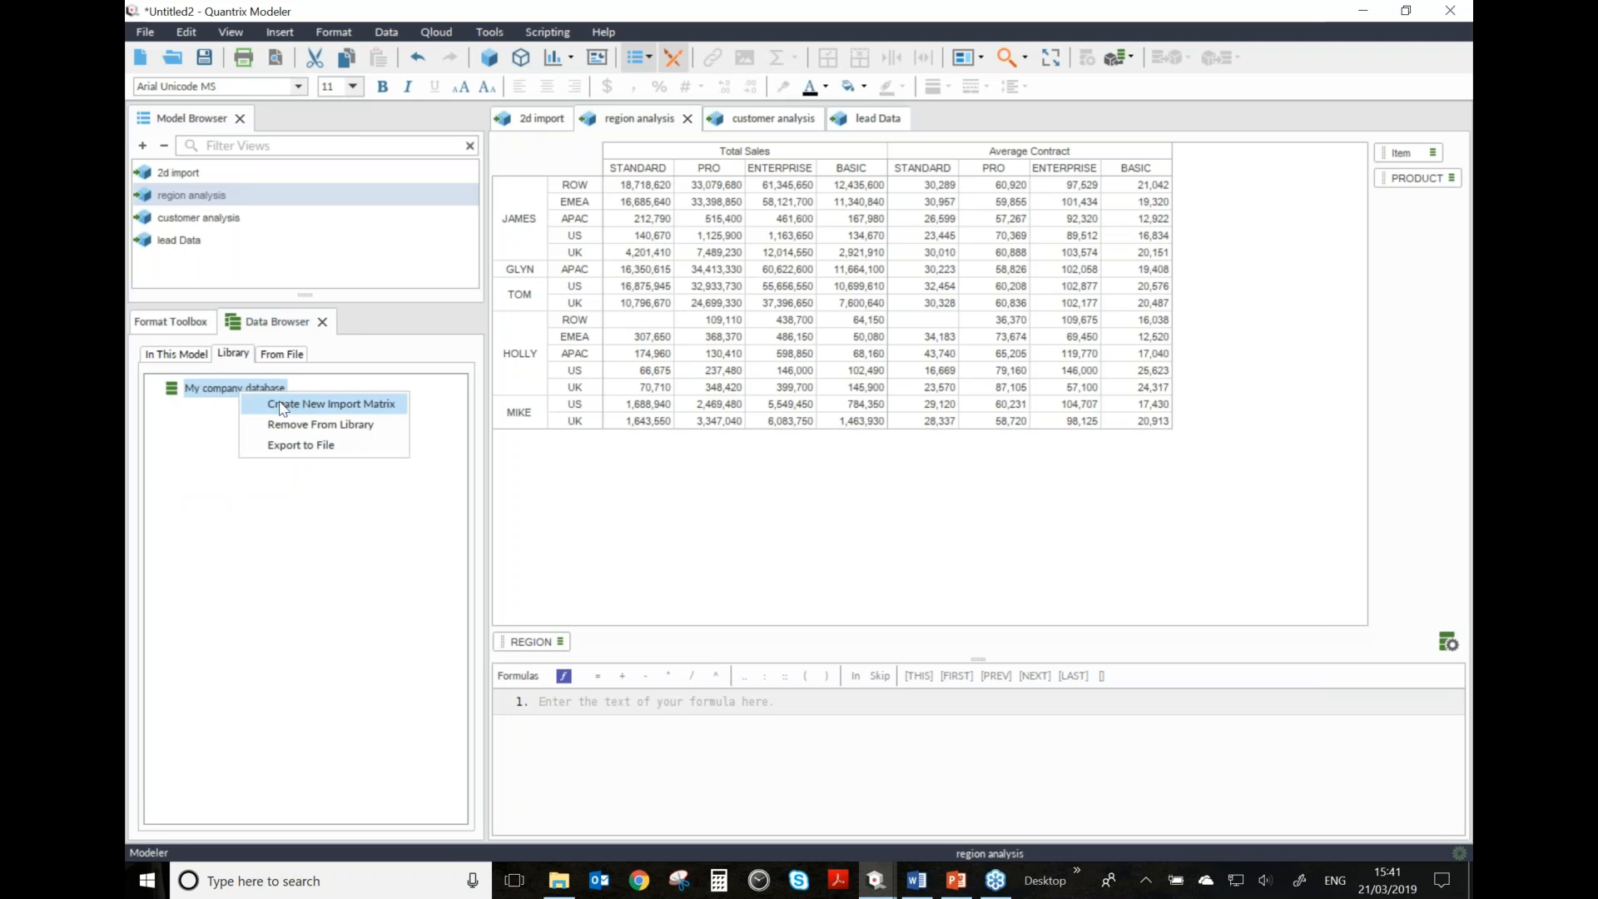
left_click(203, 384)
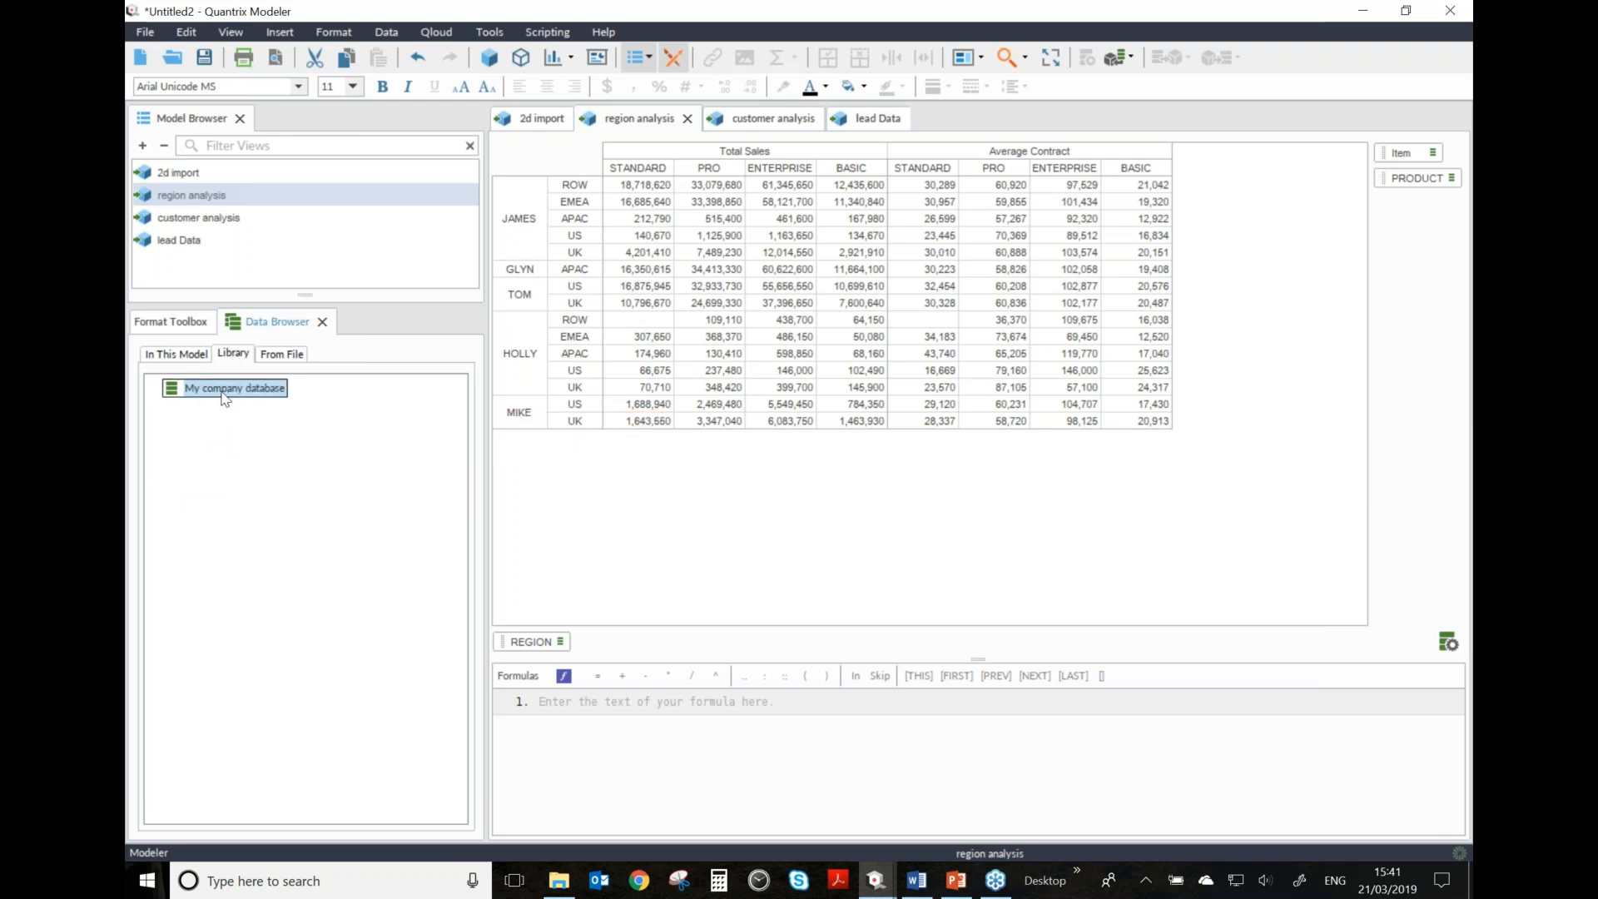
left_click(194, 358)
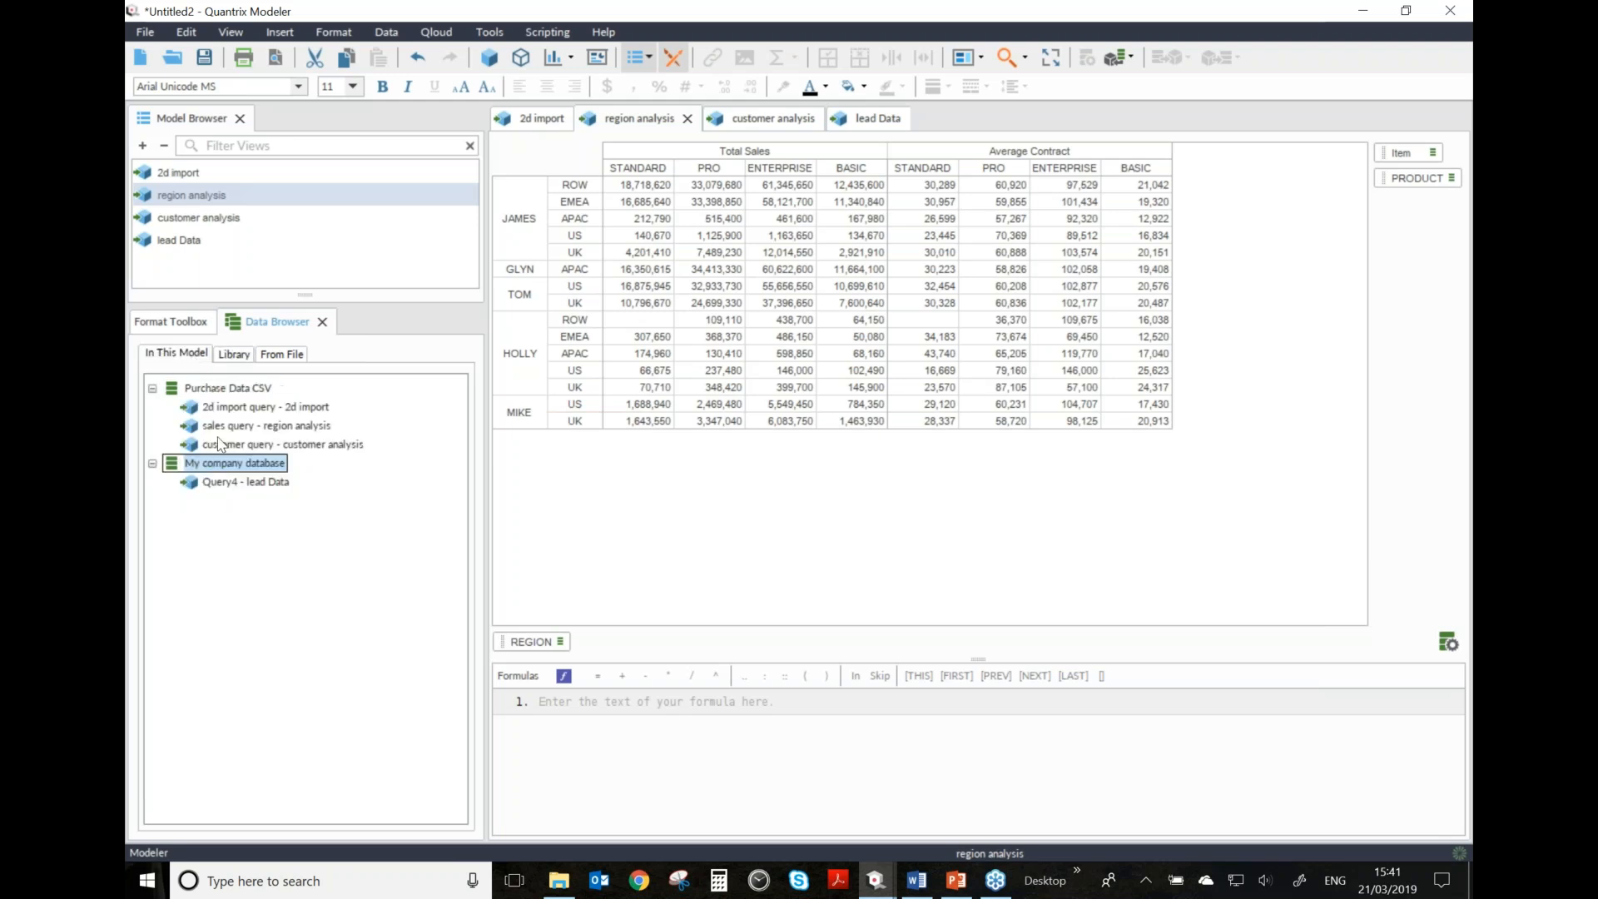
right_click(221, 467)
left_click(197, 516)
left_click(234, 354)
left_click(210, 393)
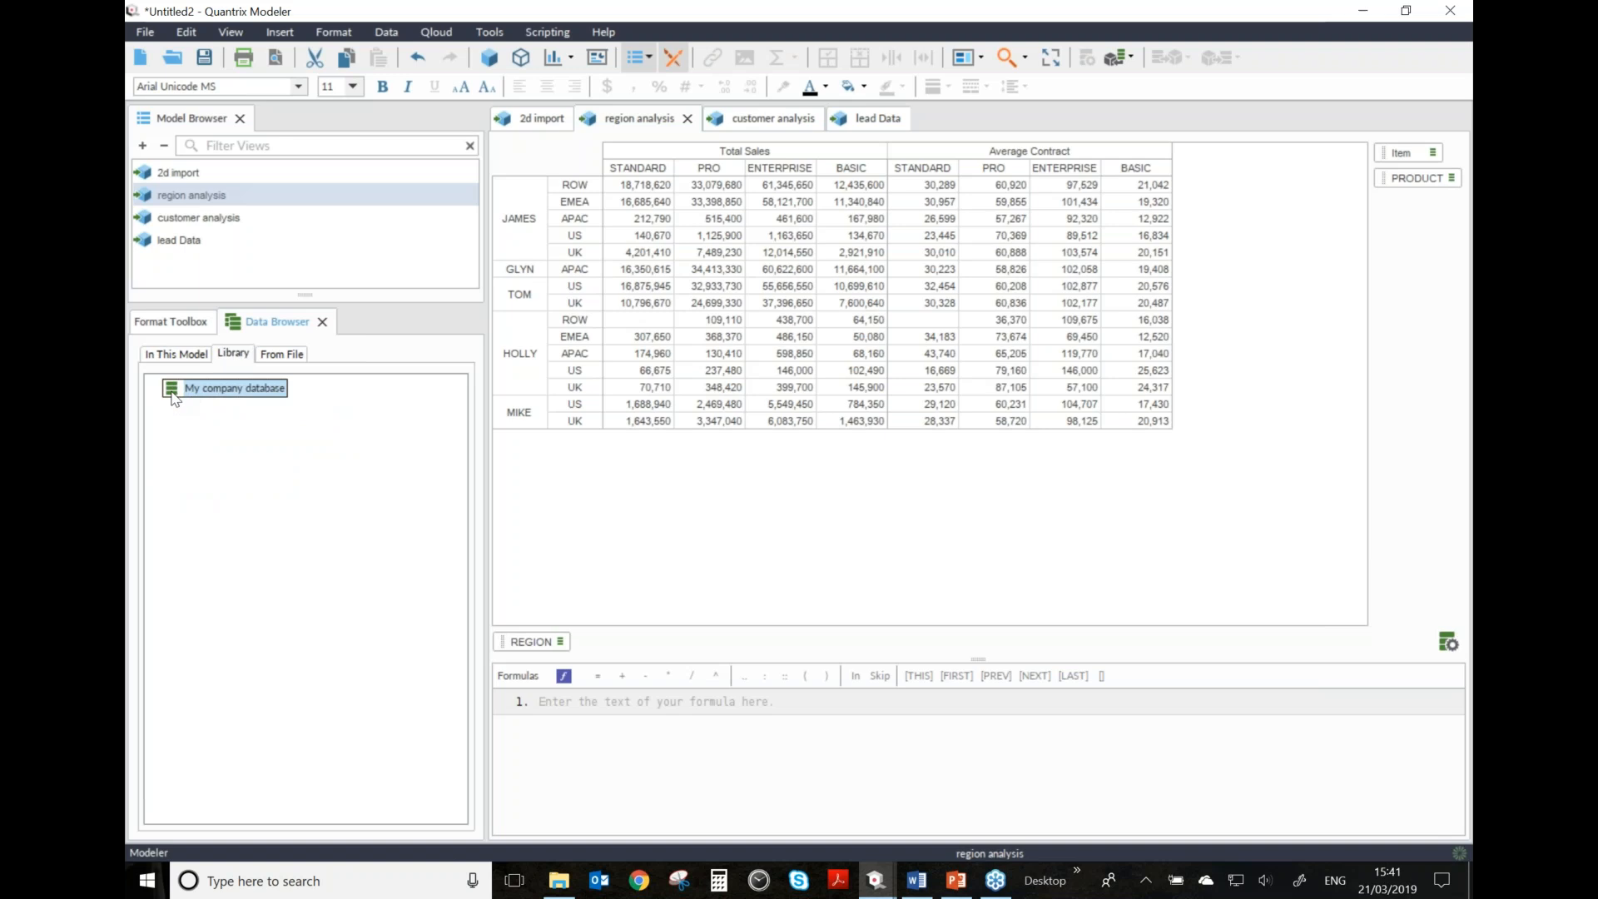
left_click(177, 358)
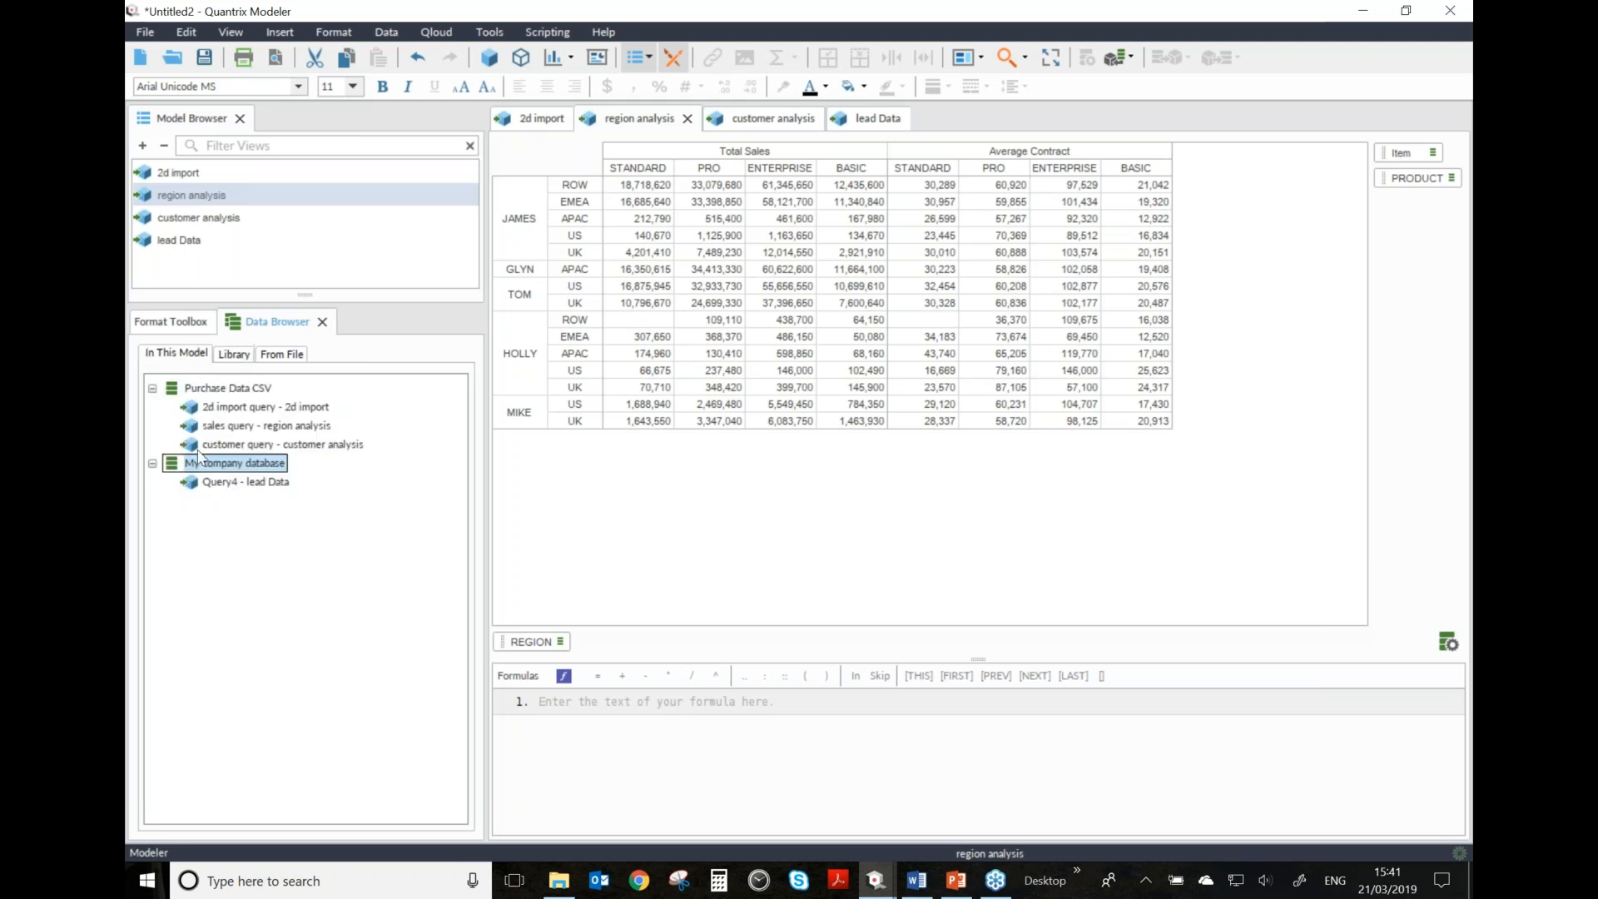
- Rename Query4 under My company database to "lead query"
left_click(221, 484)
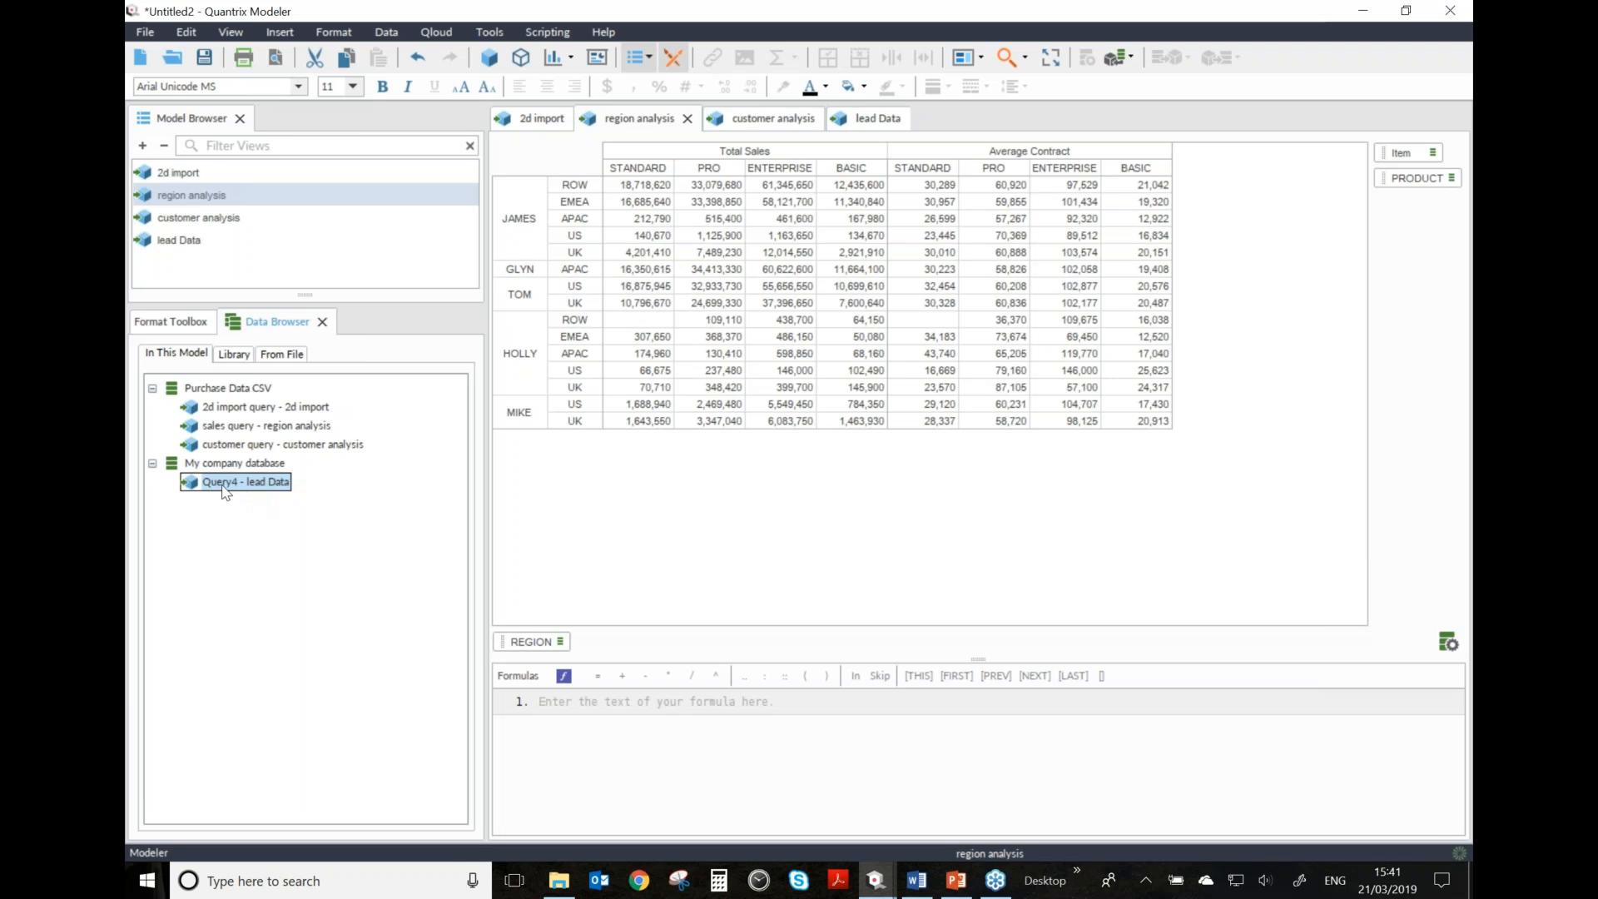
right_click(230, 490)
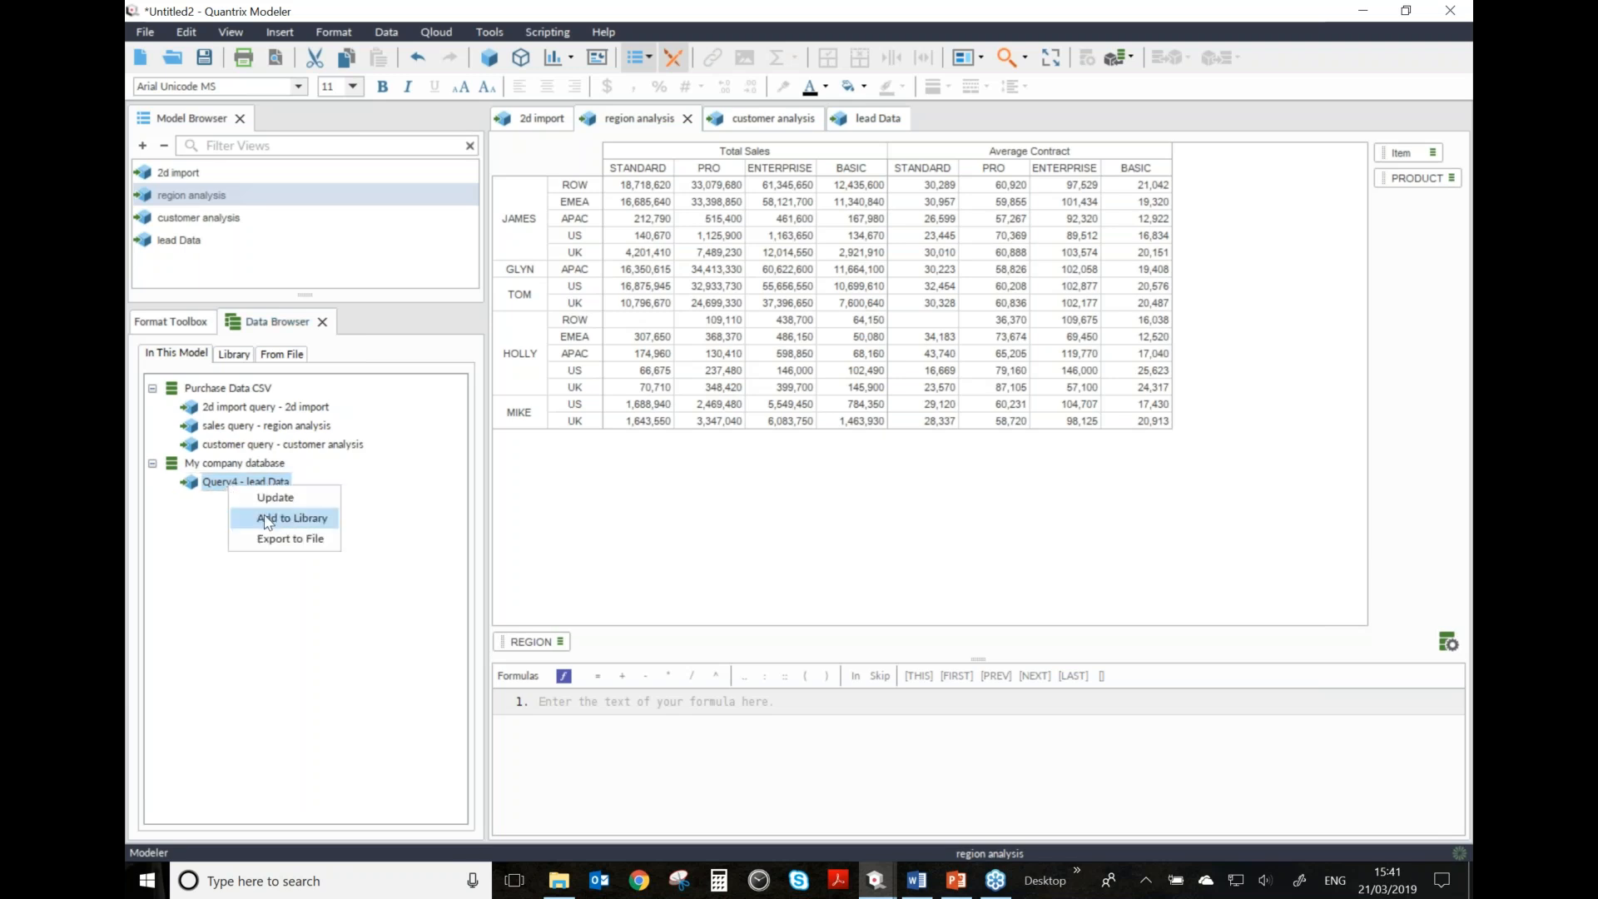
left_click(219, 488)
type("lead query")
key("Return")
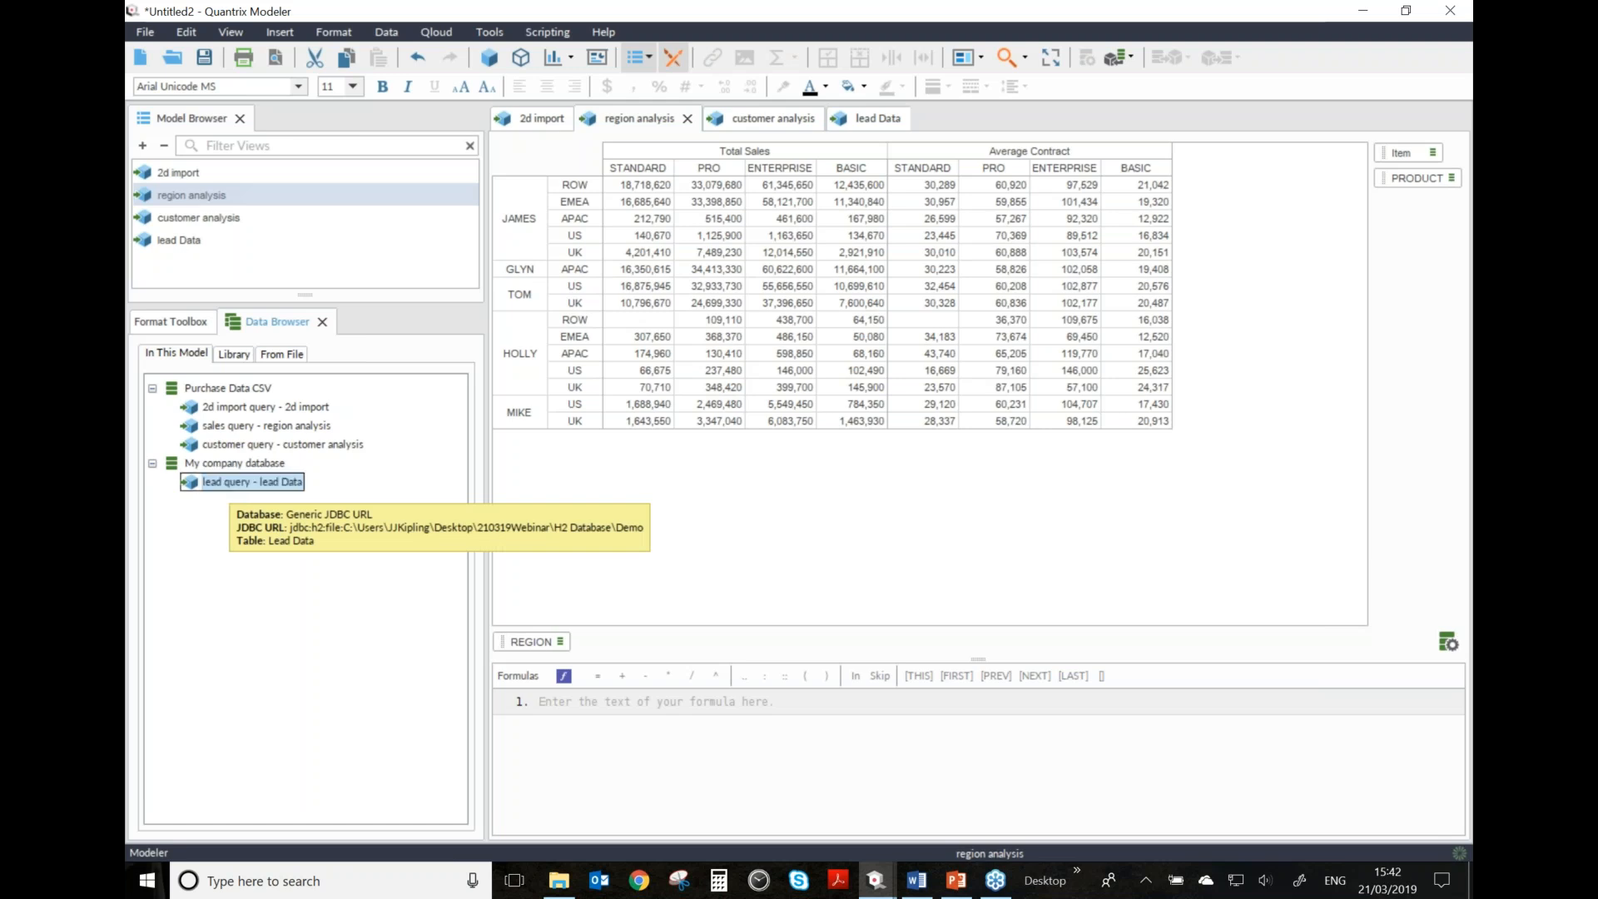
- Add the lead query to the library and check it under My company database there
right_click(220, 484)
left_click(277, 524)
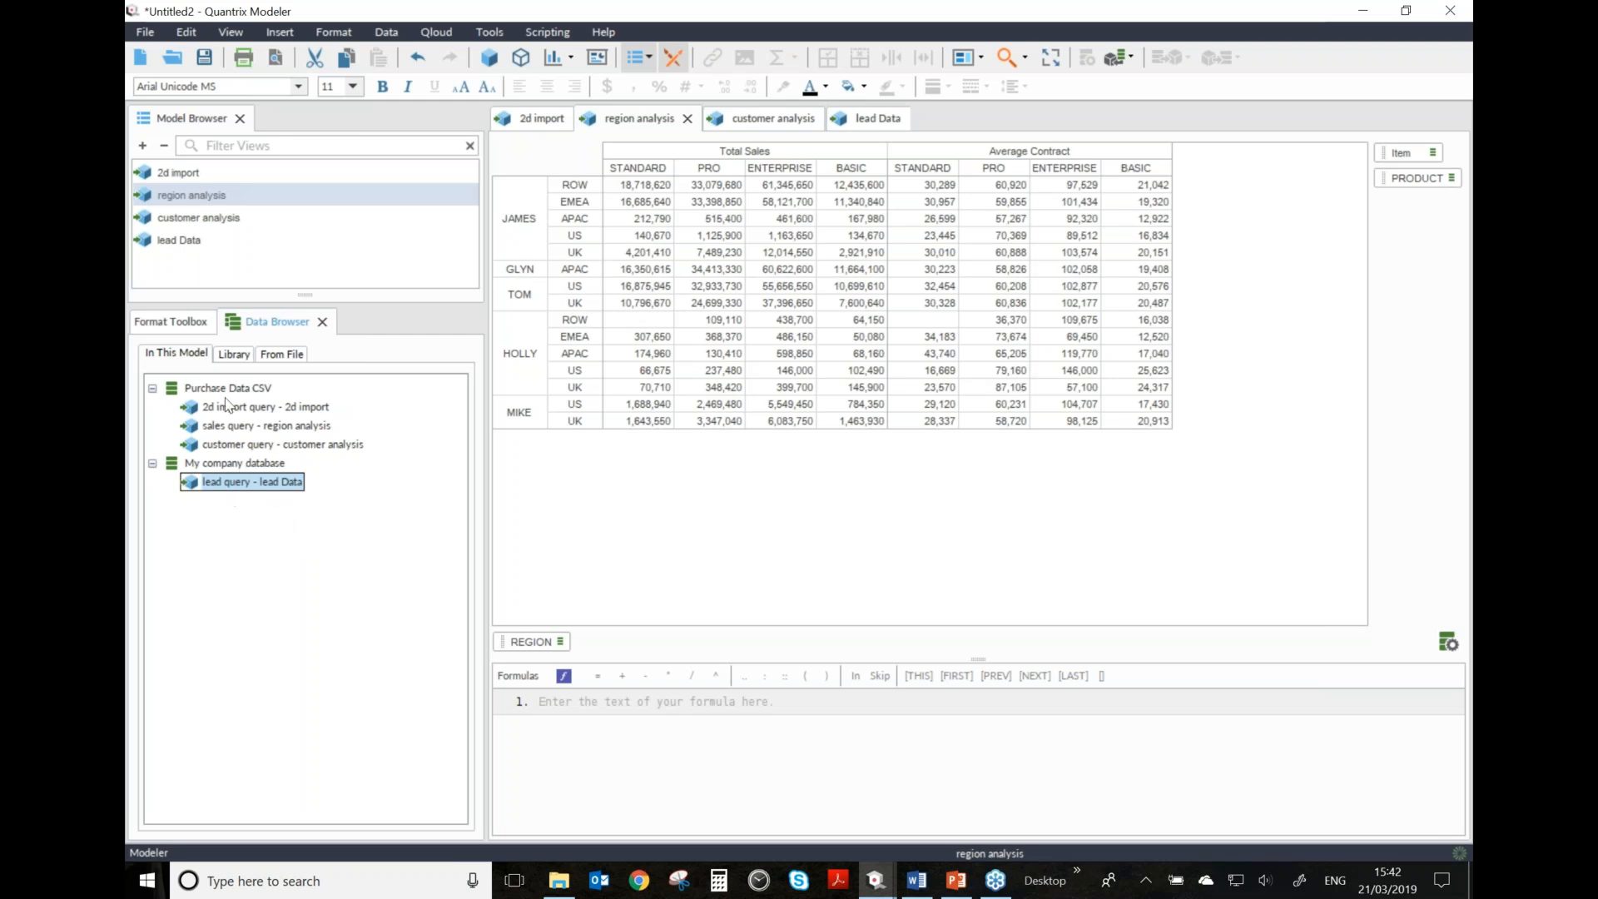
left_click(234, 355)
left_click(226, 408)
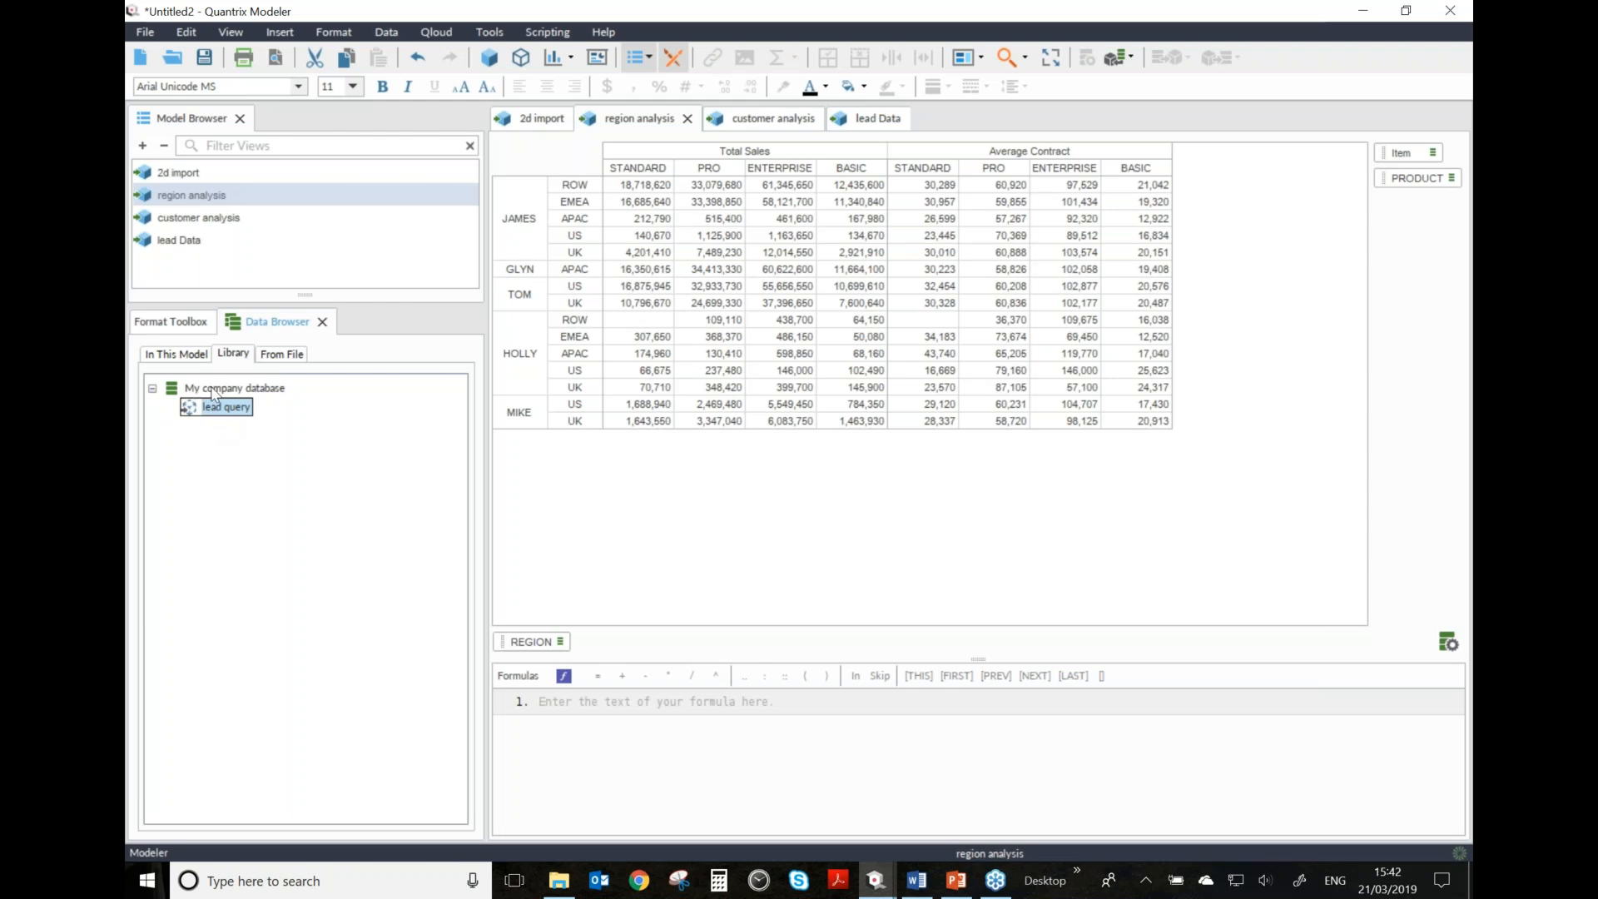
left_click(153, 389)
left_click(153, 389)
- Add the 2d import, sales and customer queries under Purchase Data CSV to the library and check them there
left_click(193, 360)
left_click(235, 409)
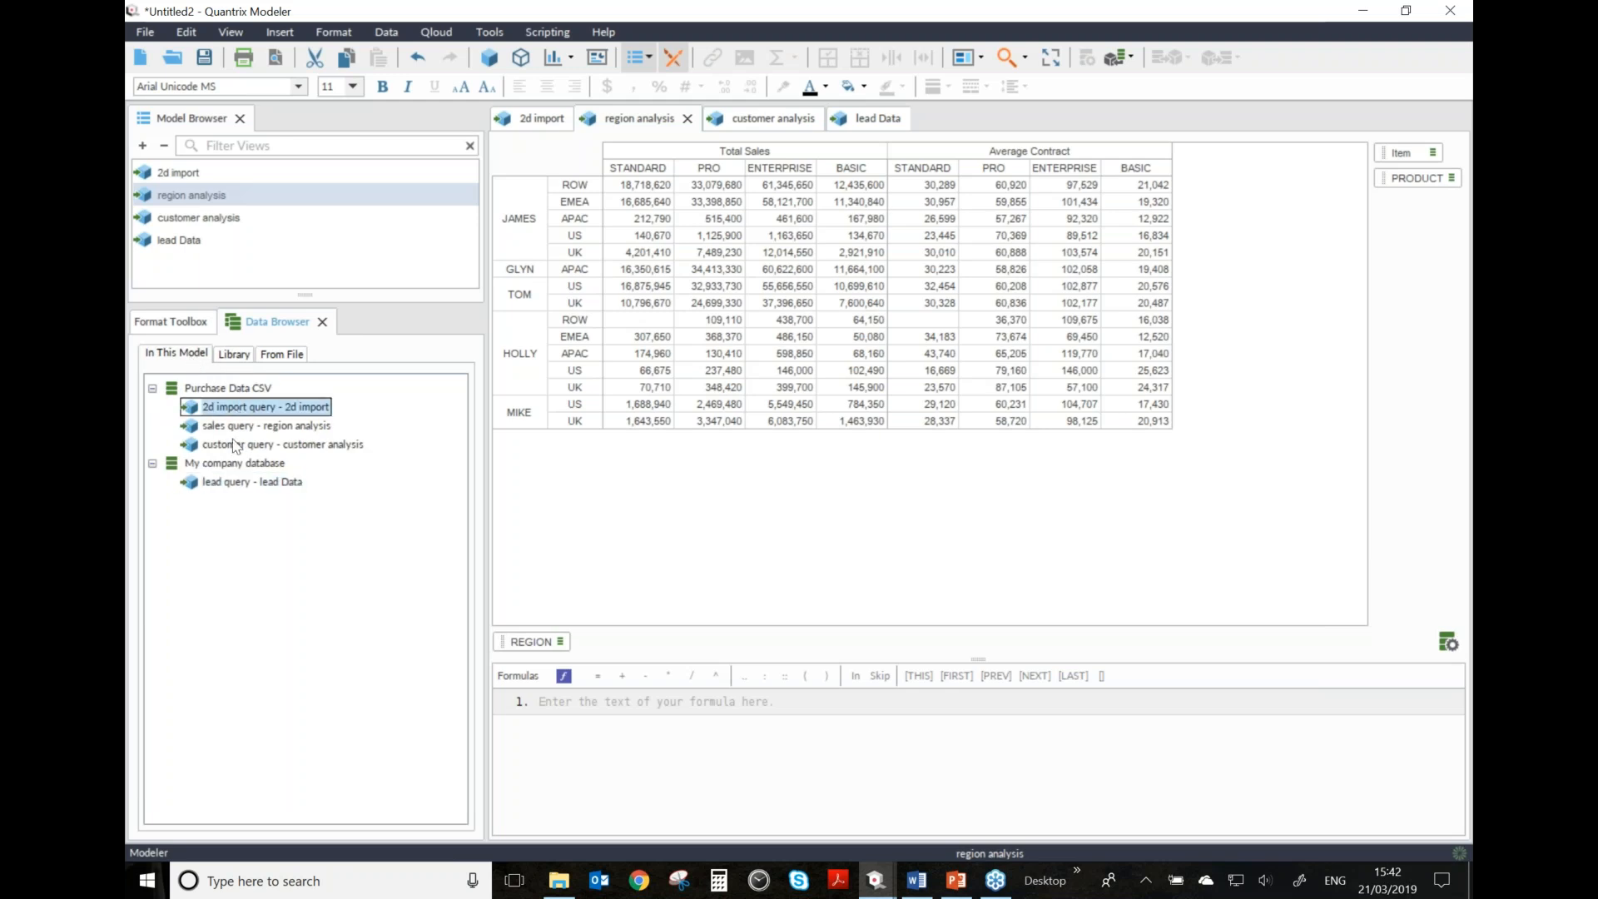
left_click(235, 447, "shift")
right_click(233, 426)
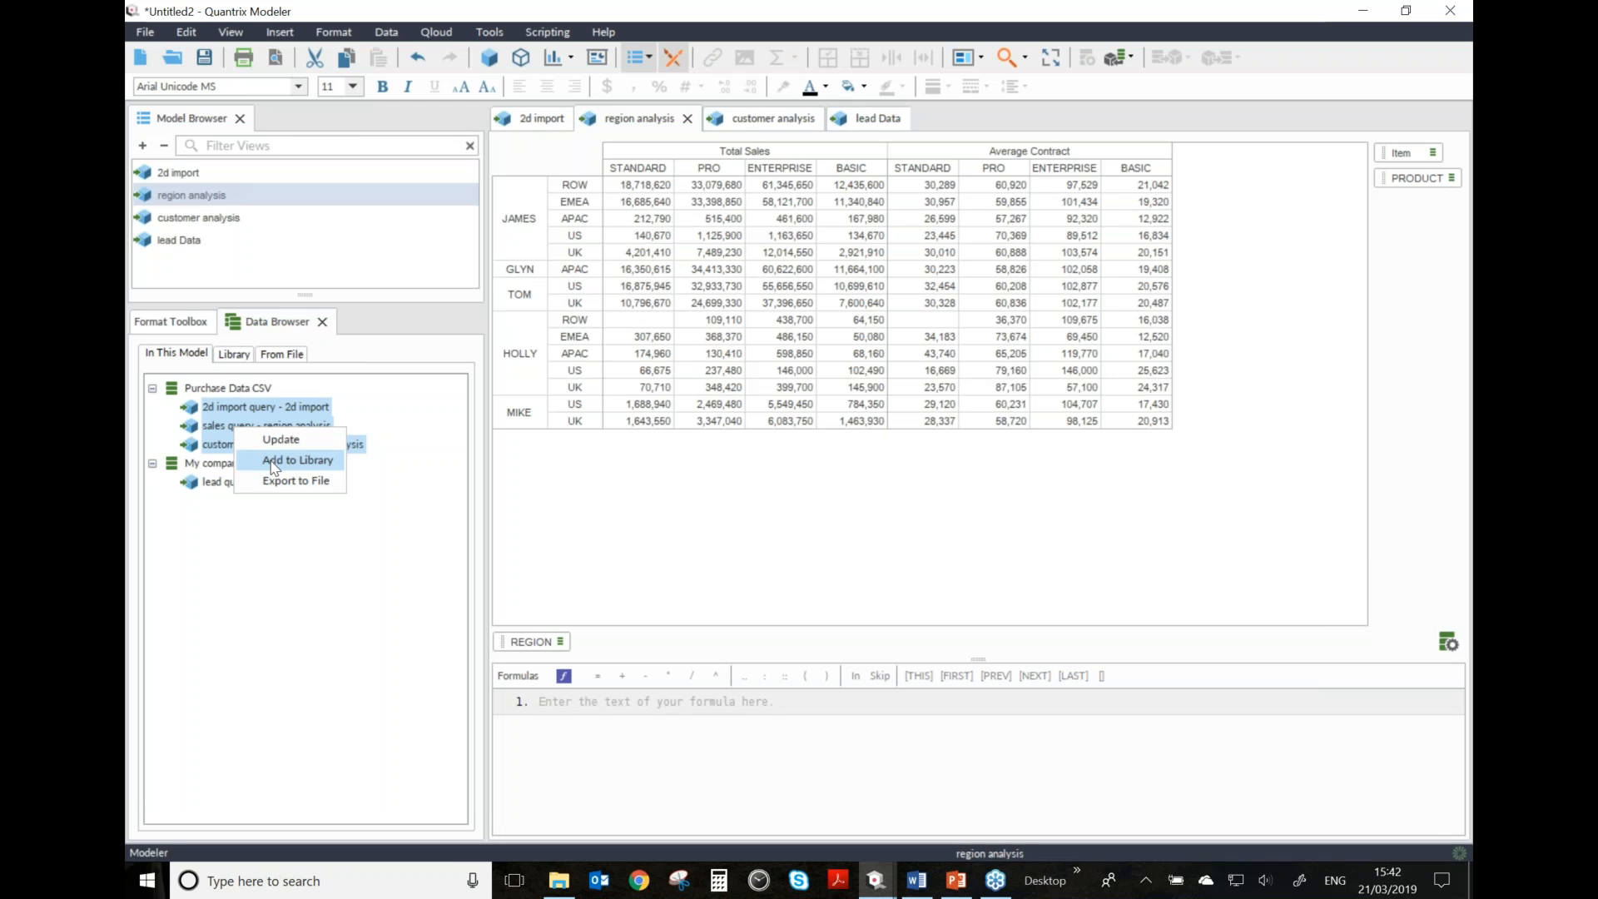
left_click(272, 464)
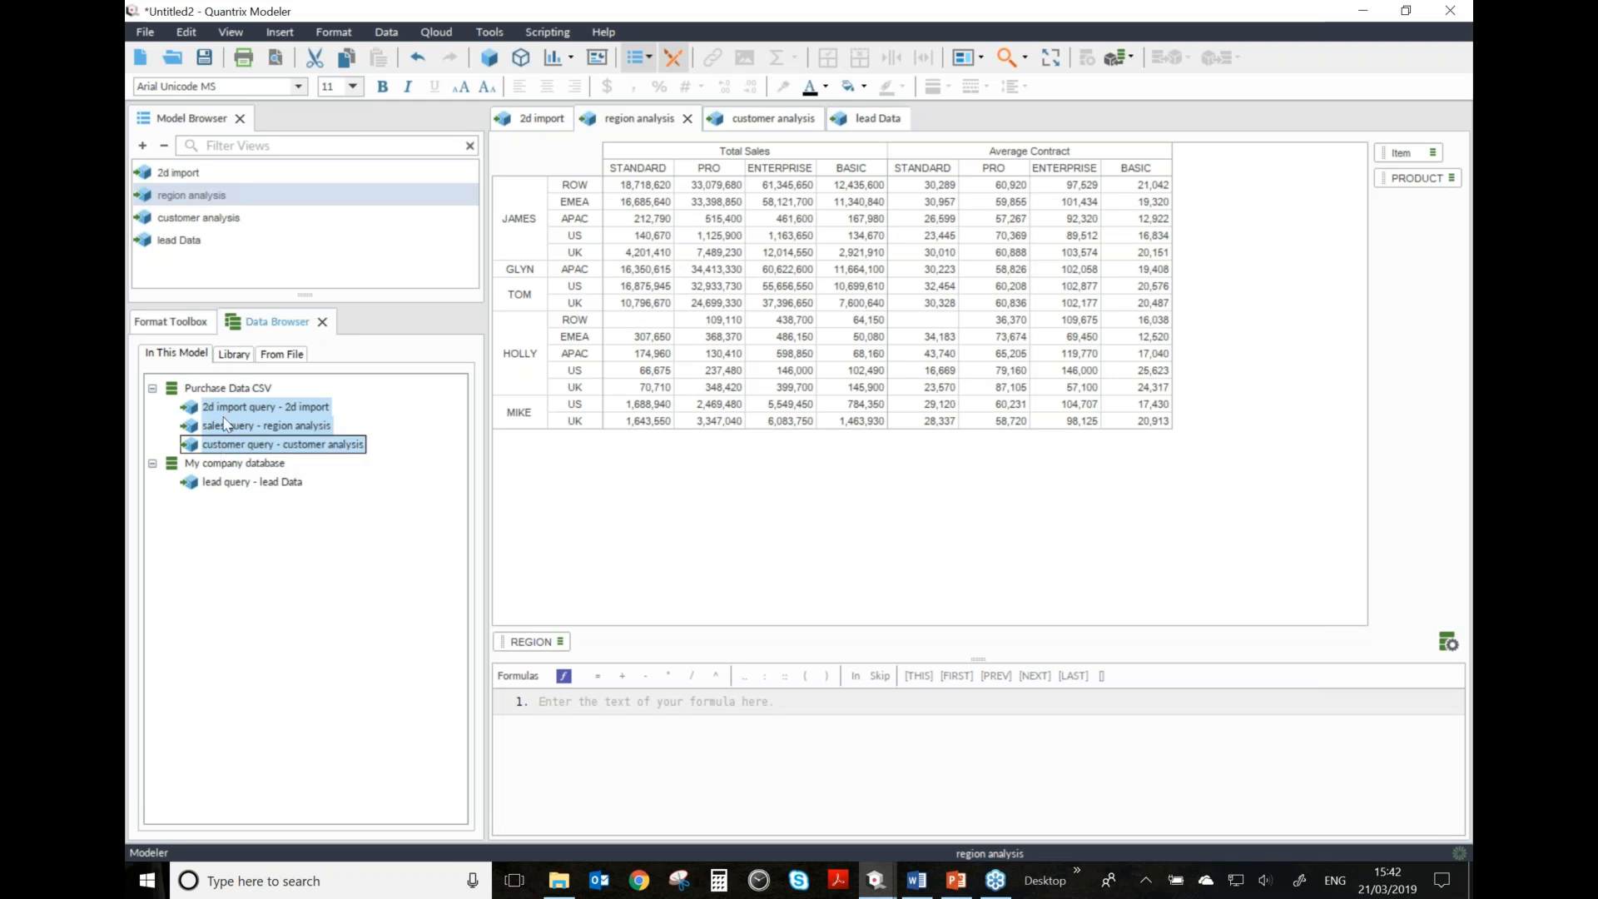
left_click(235, 358)
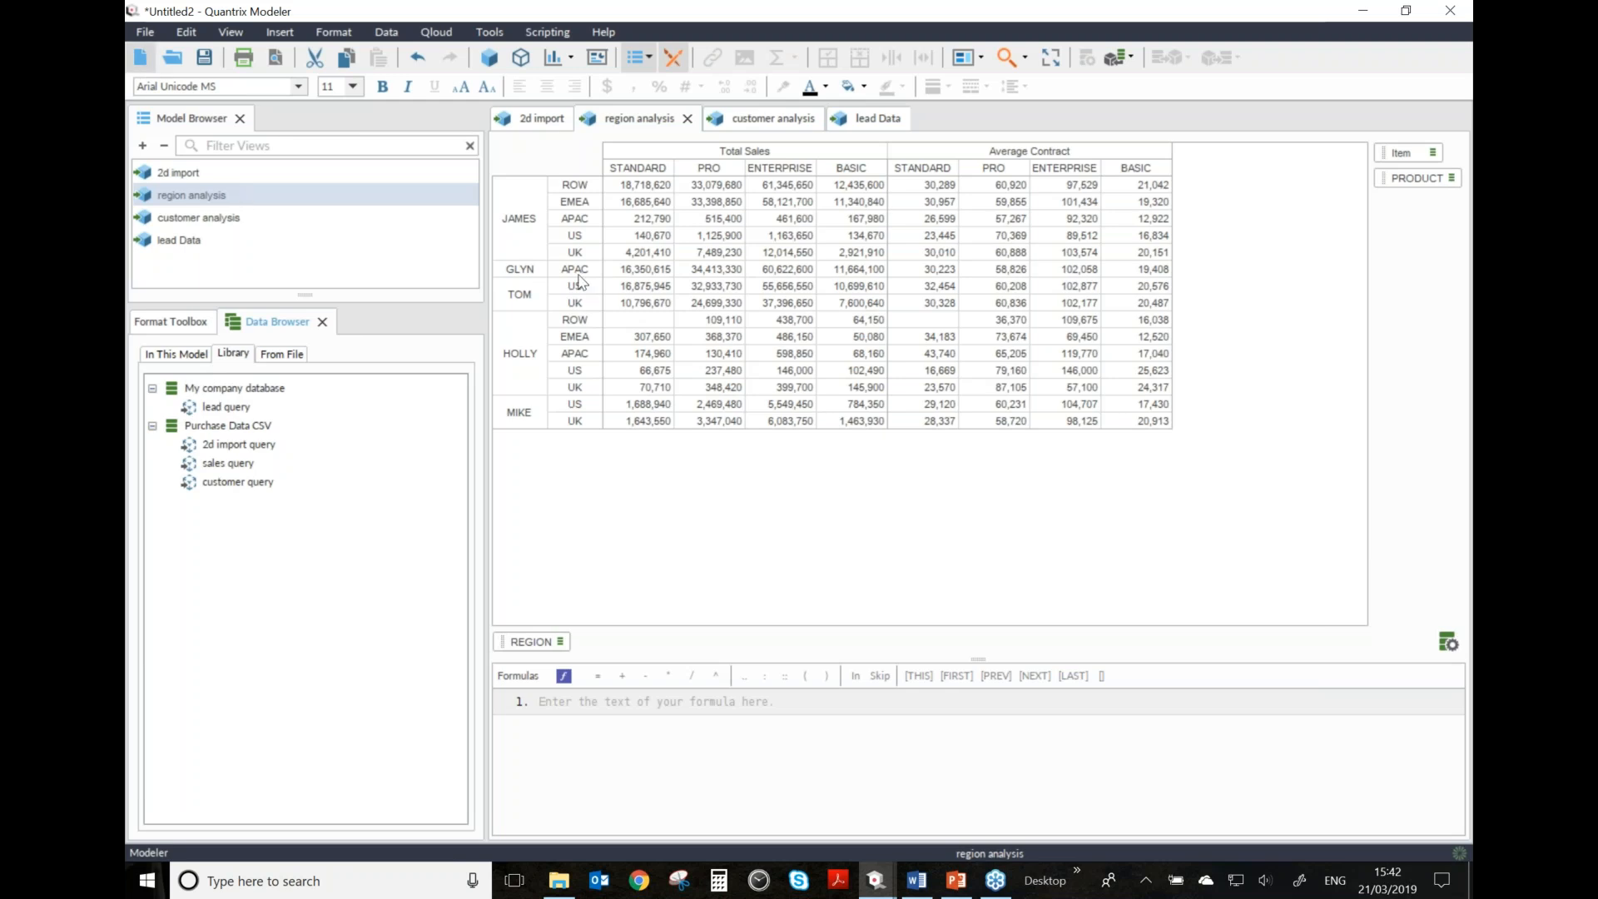
- Open the Data Browser library in a new model and add its 2d import, sales and customer queries to that model
left_click(414, 60)
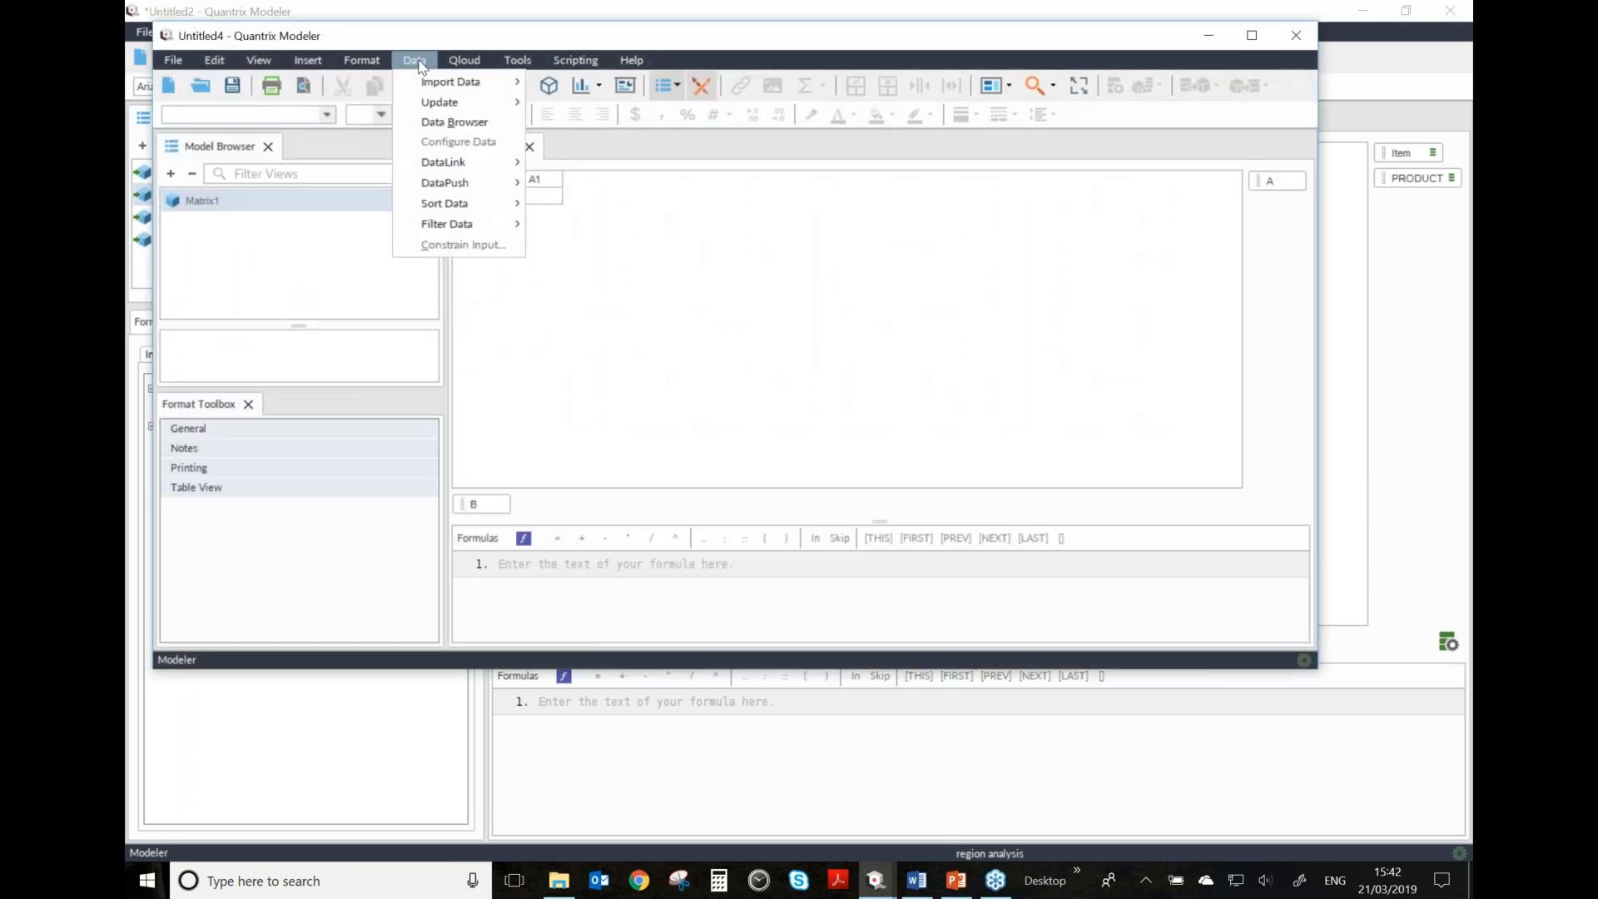
left_click(456, 122)
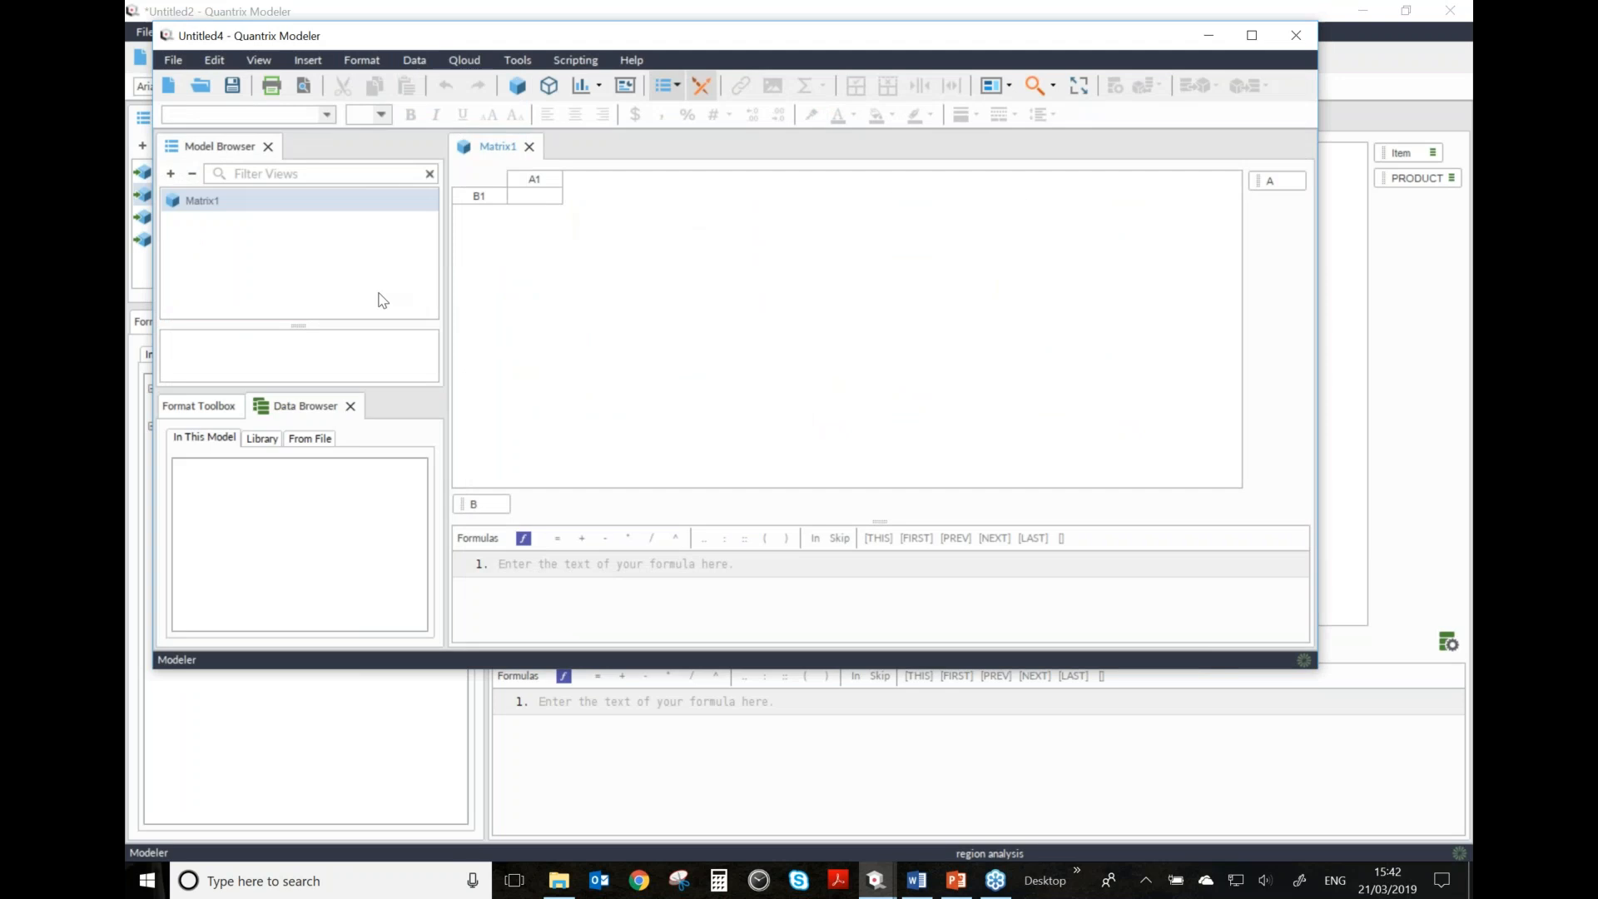
left_click(265, 440)
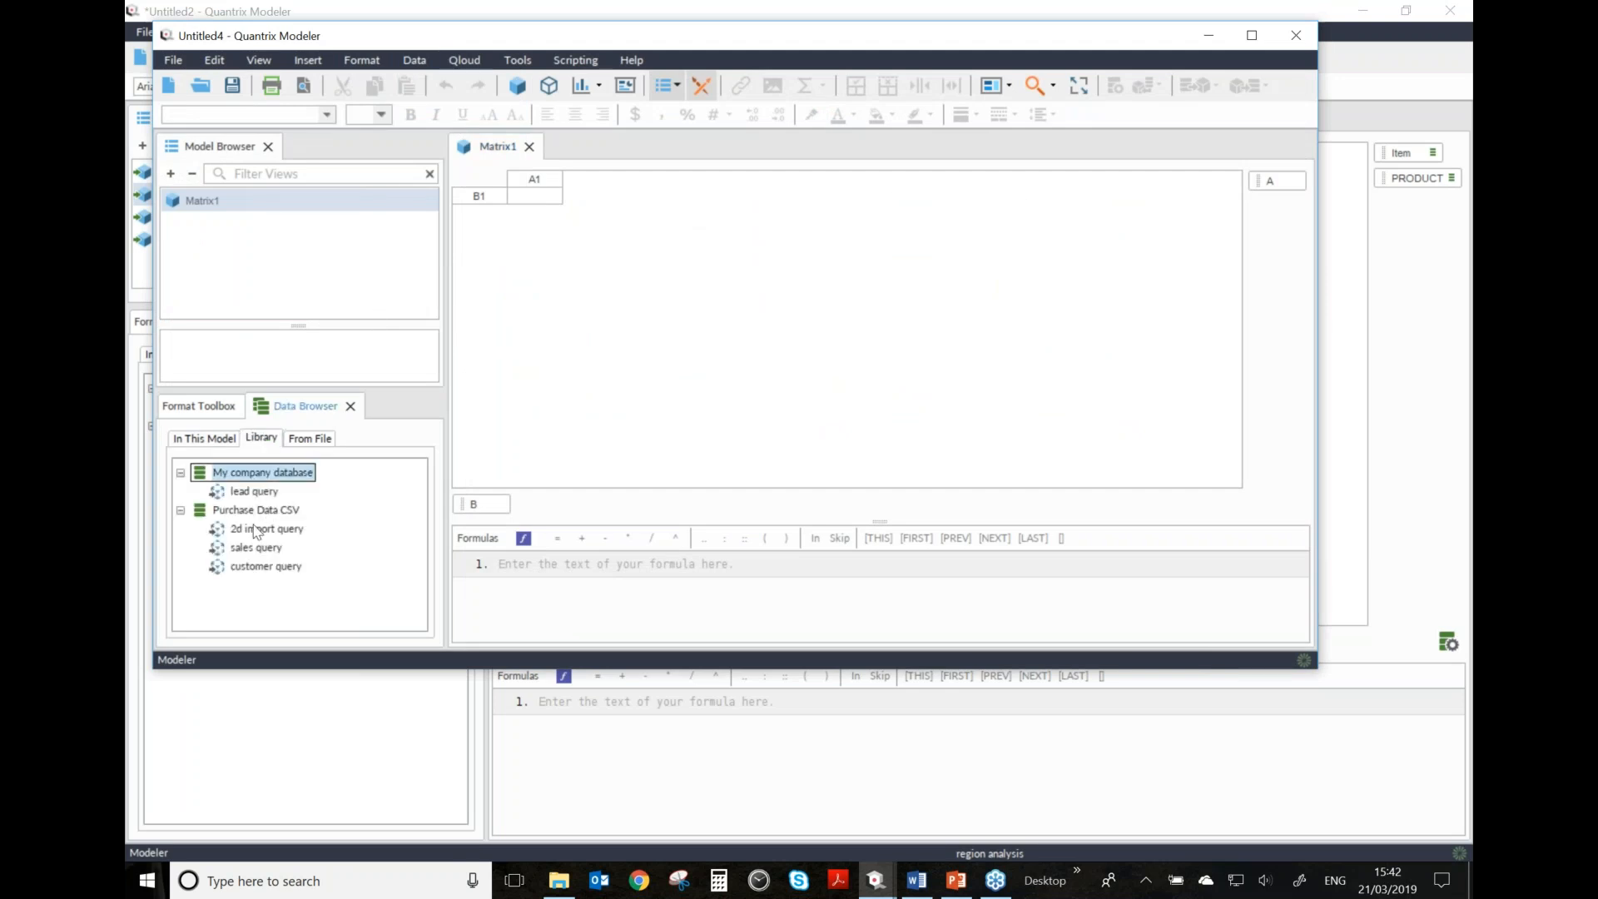
left_click_drag(254, 536, 301, 589)
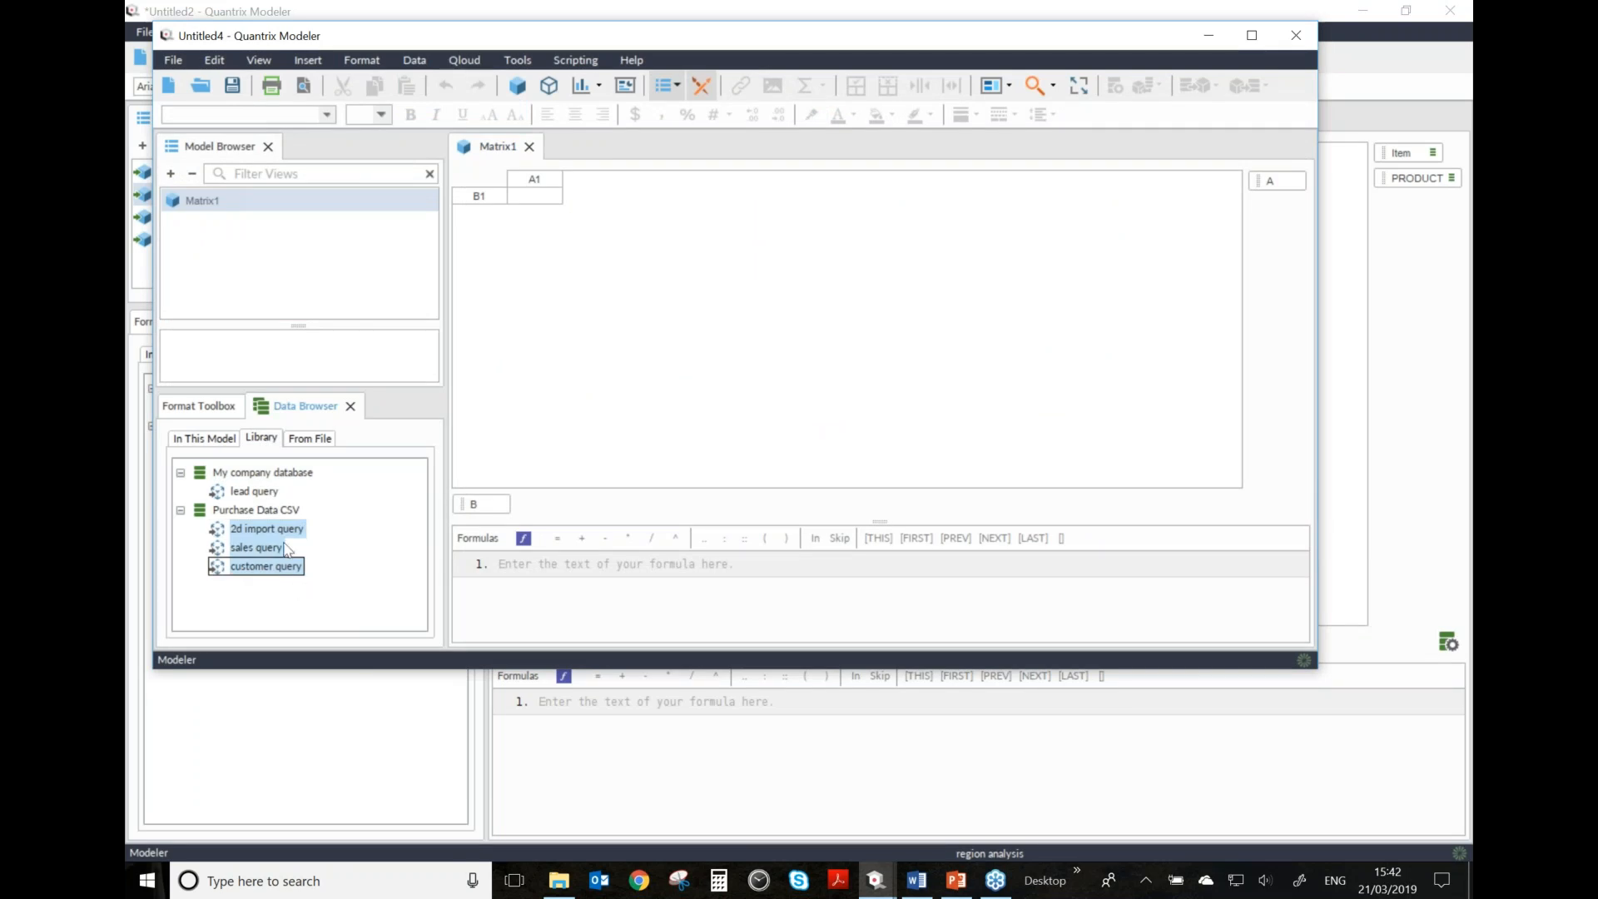
right_click(256, 549)
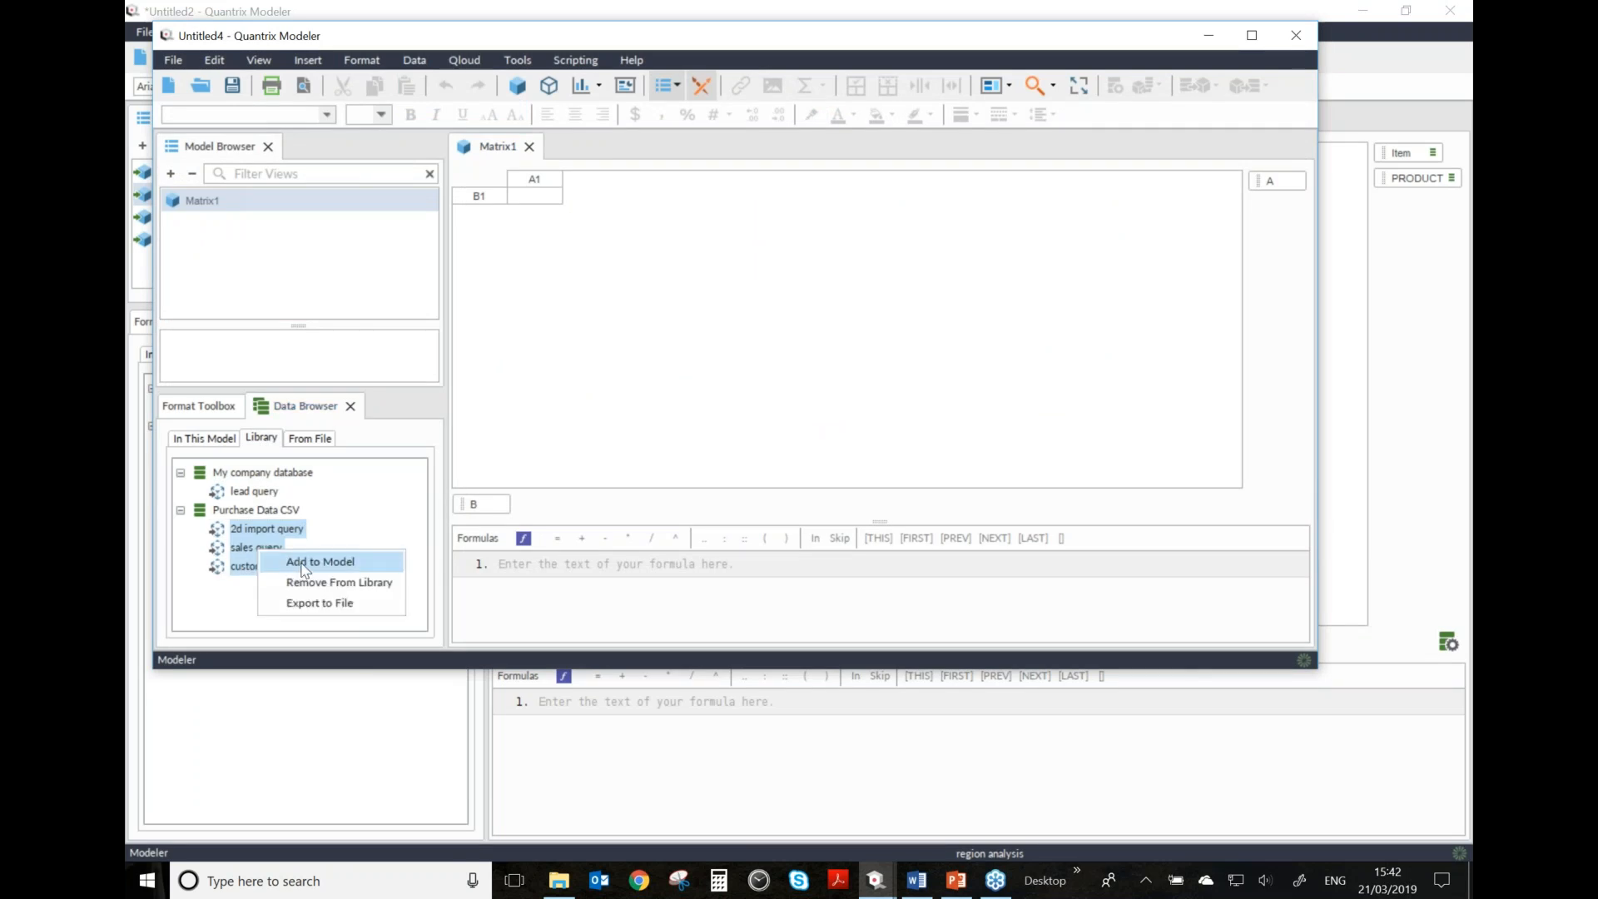
left_click(303, 565)
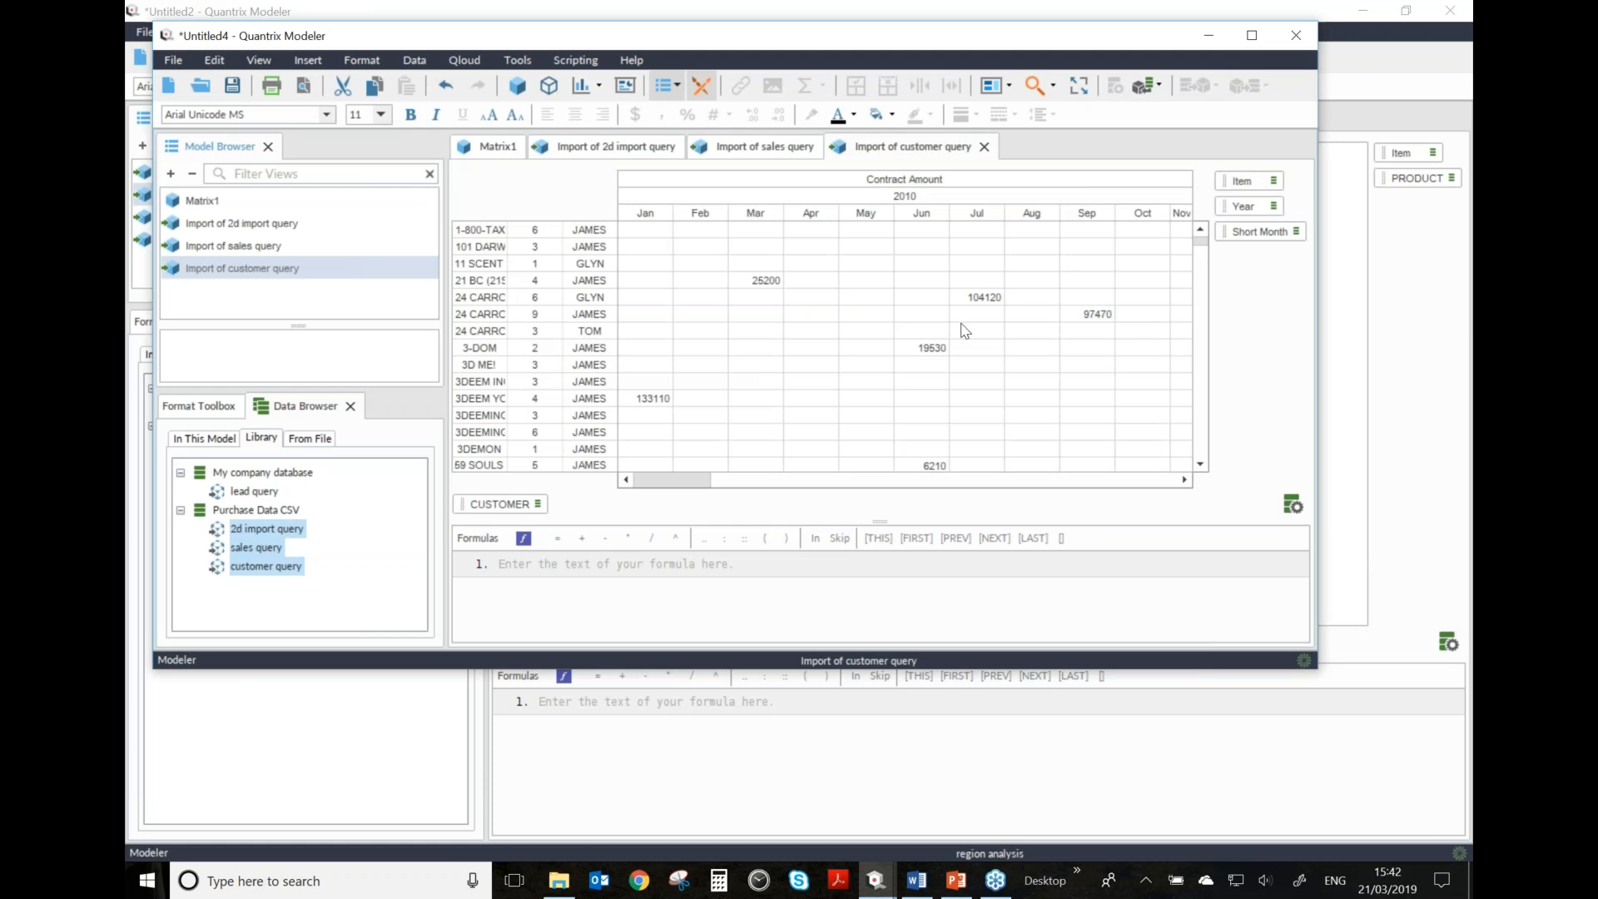
- Examine the matrices imported from the sales and 2d import queries and review the filters configured for the sales query
left_click(260, 248)
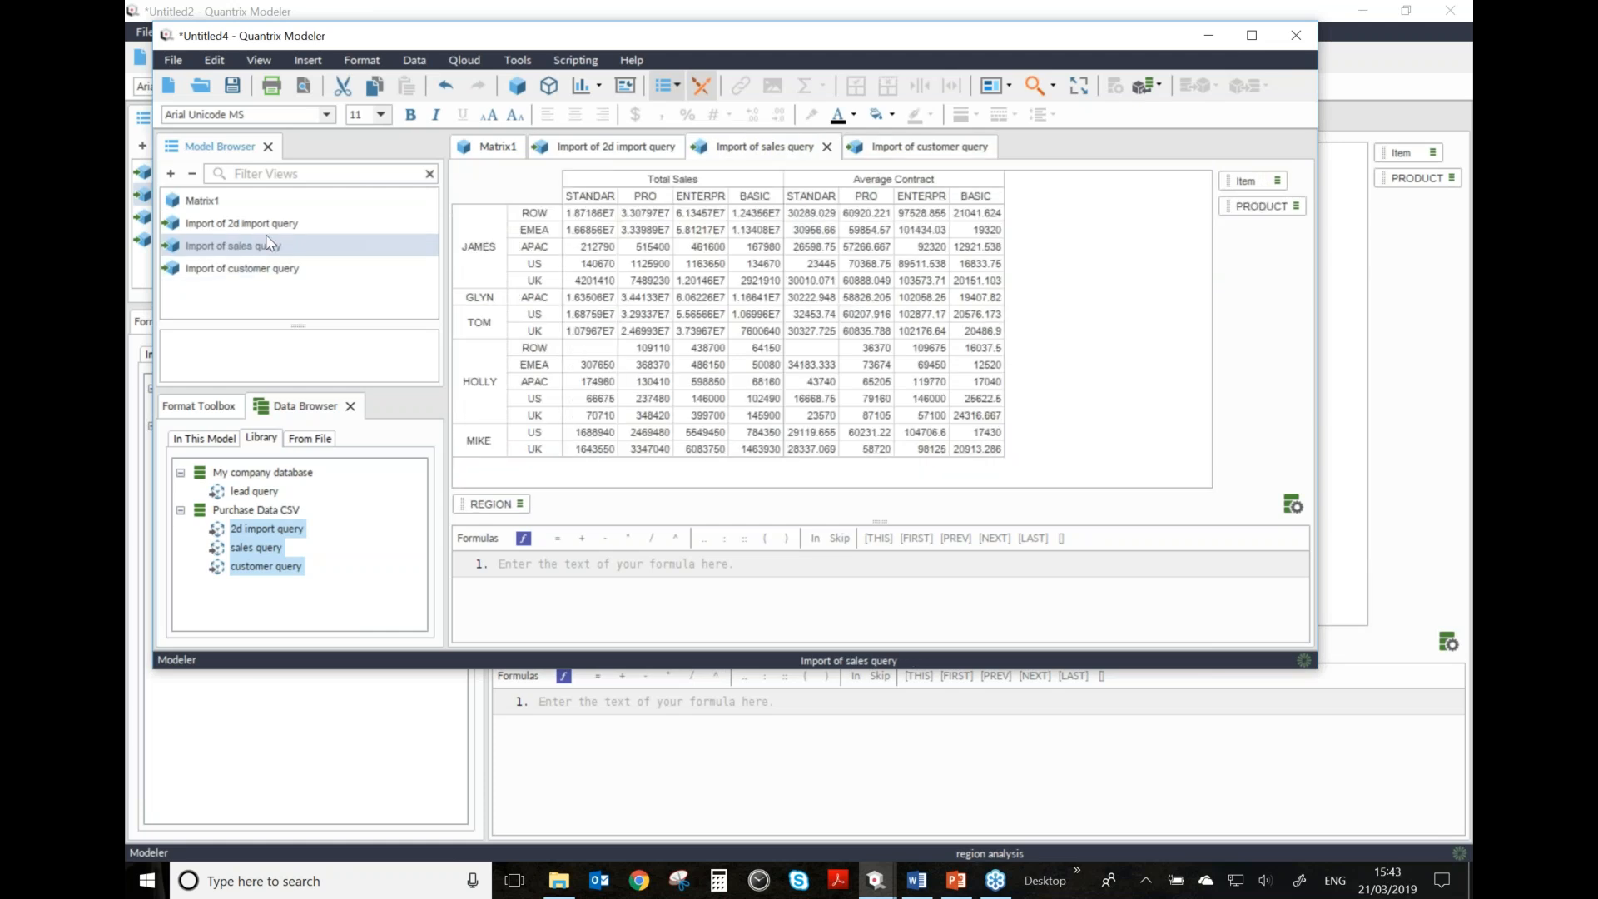
left_click(266, 224)
left_click(262, 247)
left_click(1292, 505)
left_click_drag(880, 271, 876, 316)
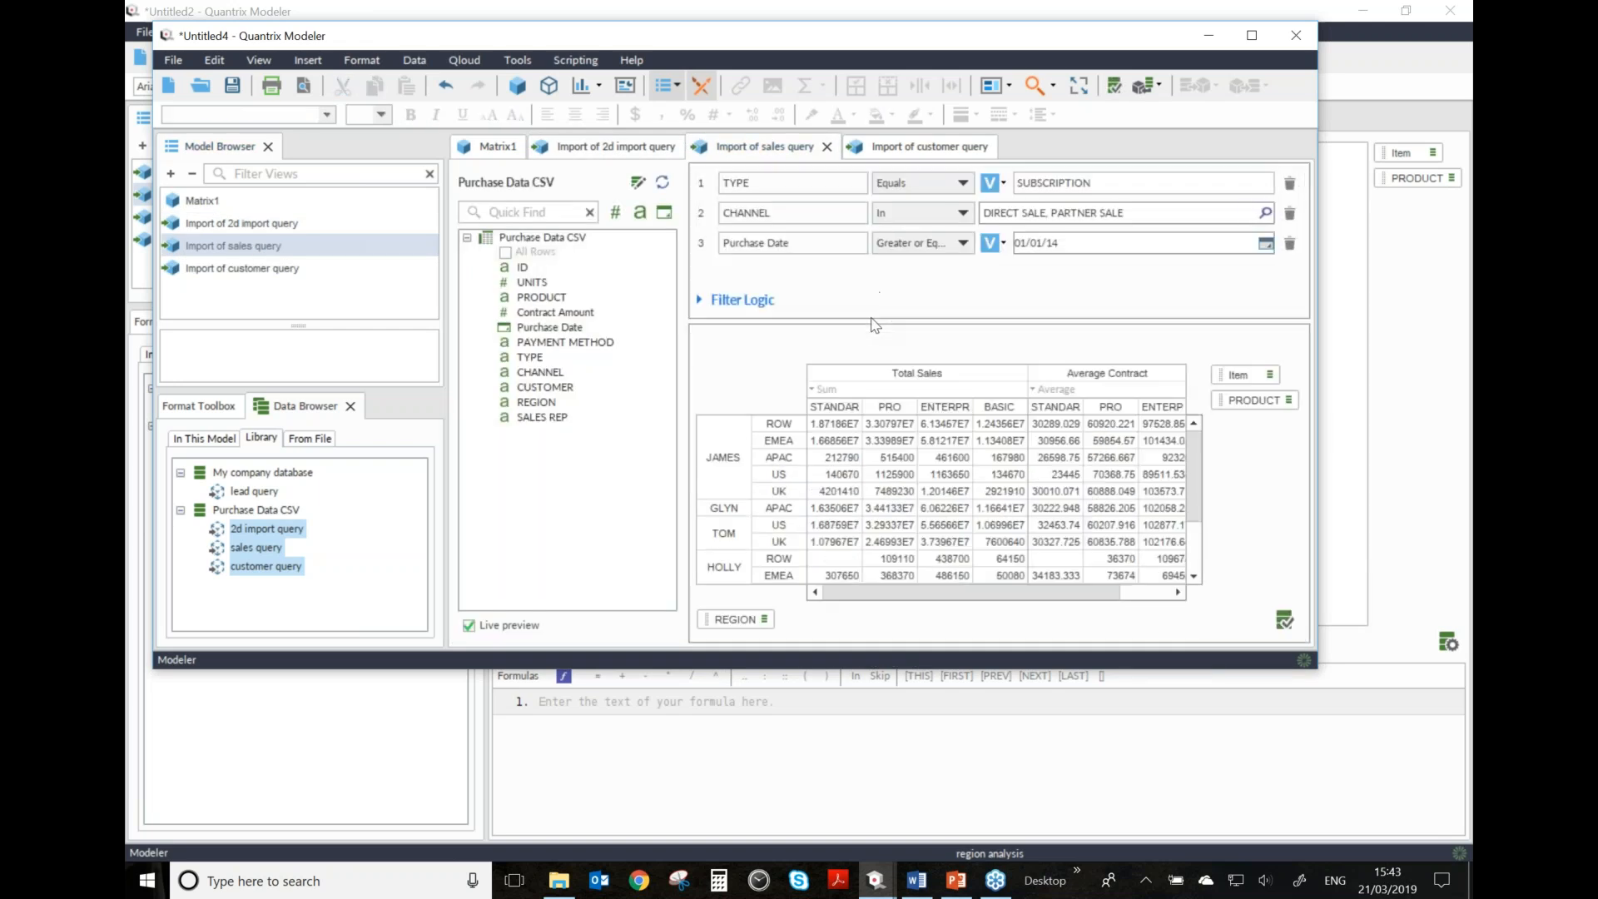
left_click_drag(1086, 322, 1086, 306)
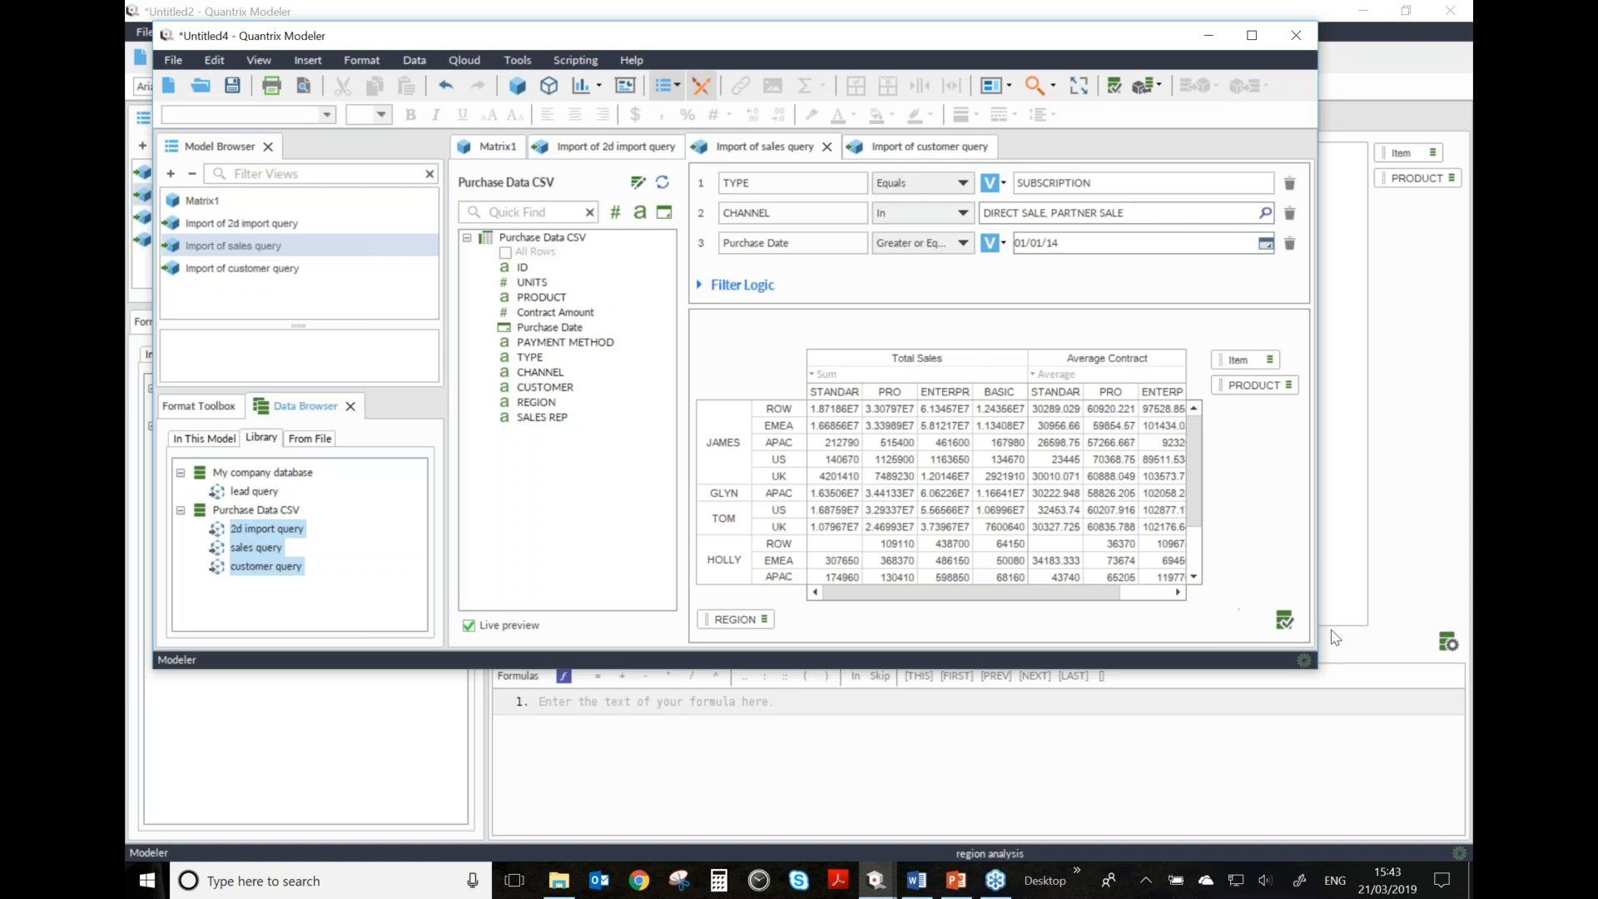
left_click(1284, 620)
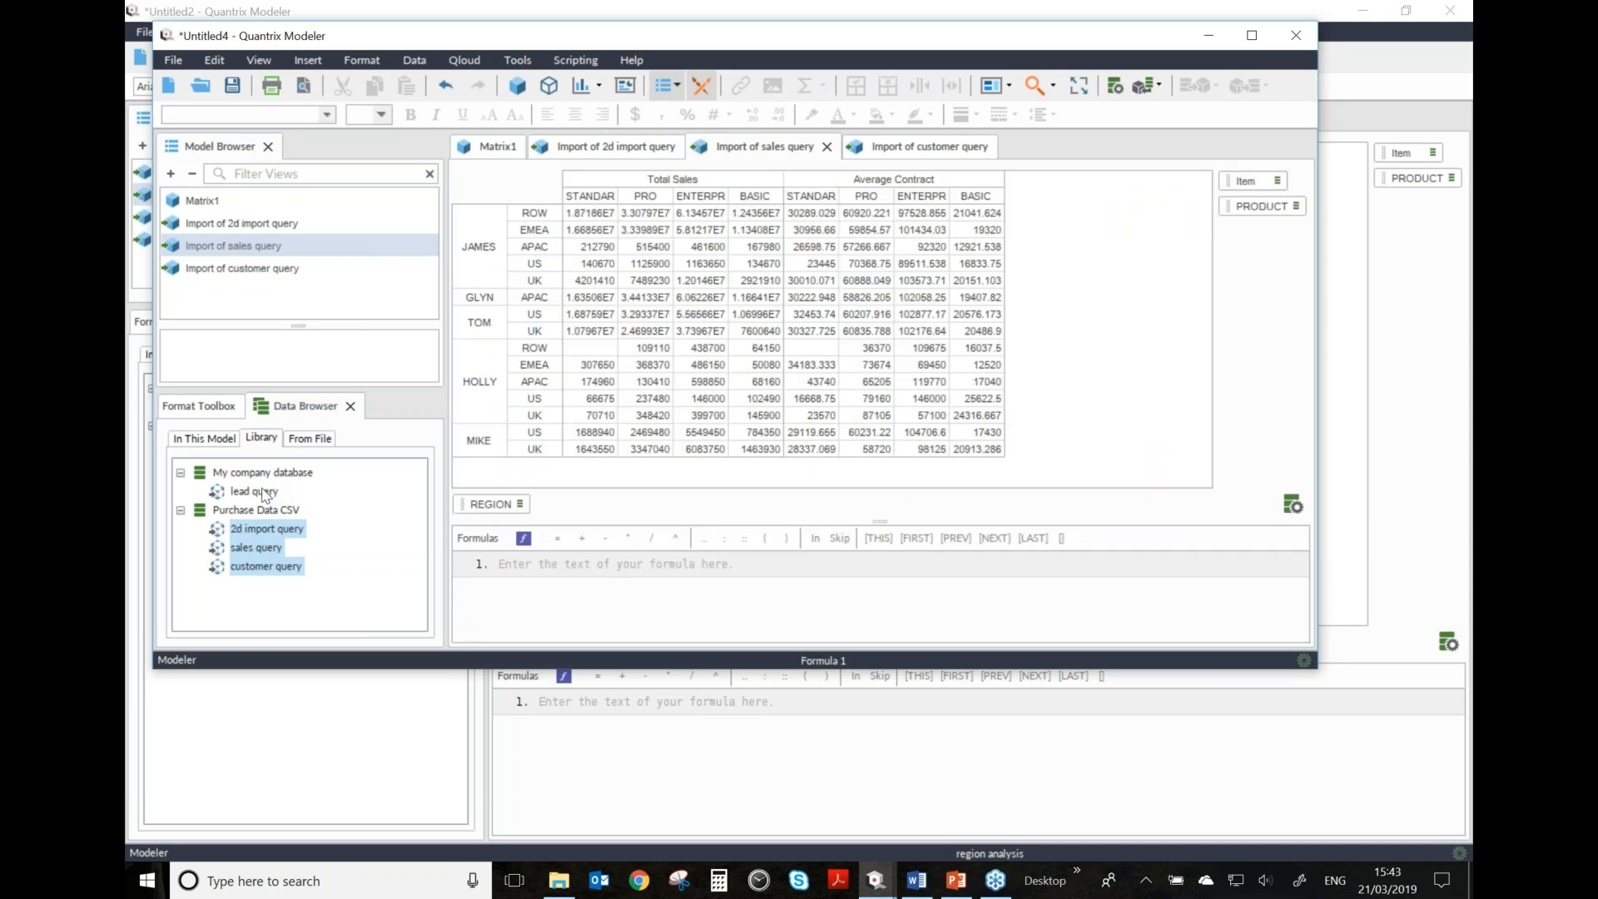
- Review the library's My company database and Purchase Data CSV sources with their queries collapsed and expanded
left_click(265, 492)
left_click(266, 473)
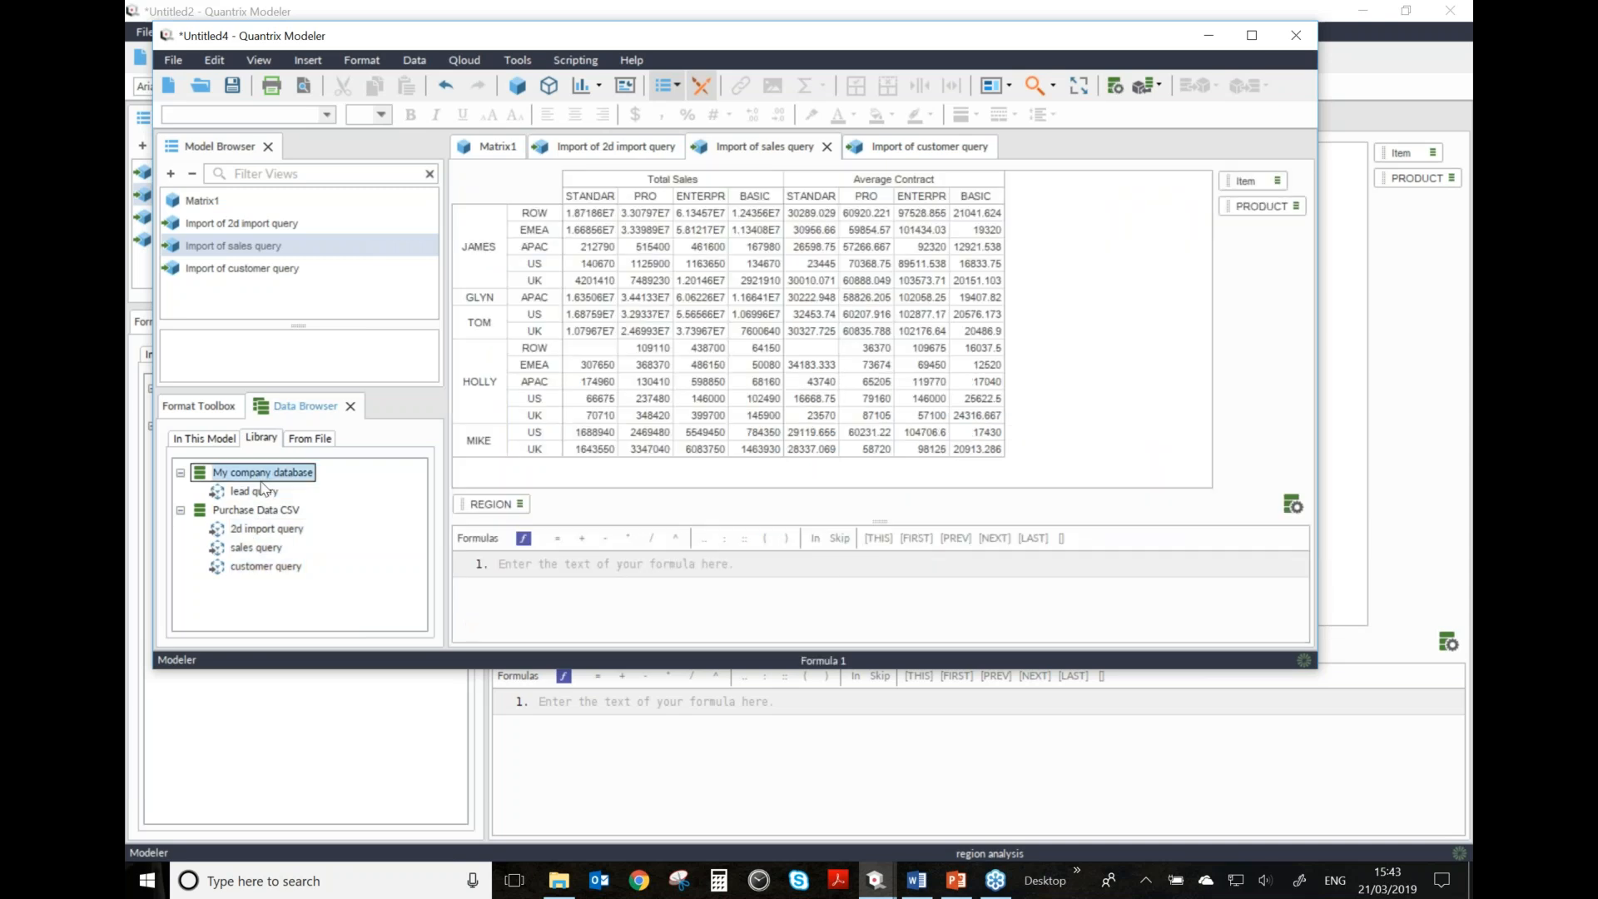
left_click(181, 509)
left_click(180, 474)
left_click(180, 491)
left_click(181, 472)
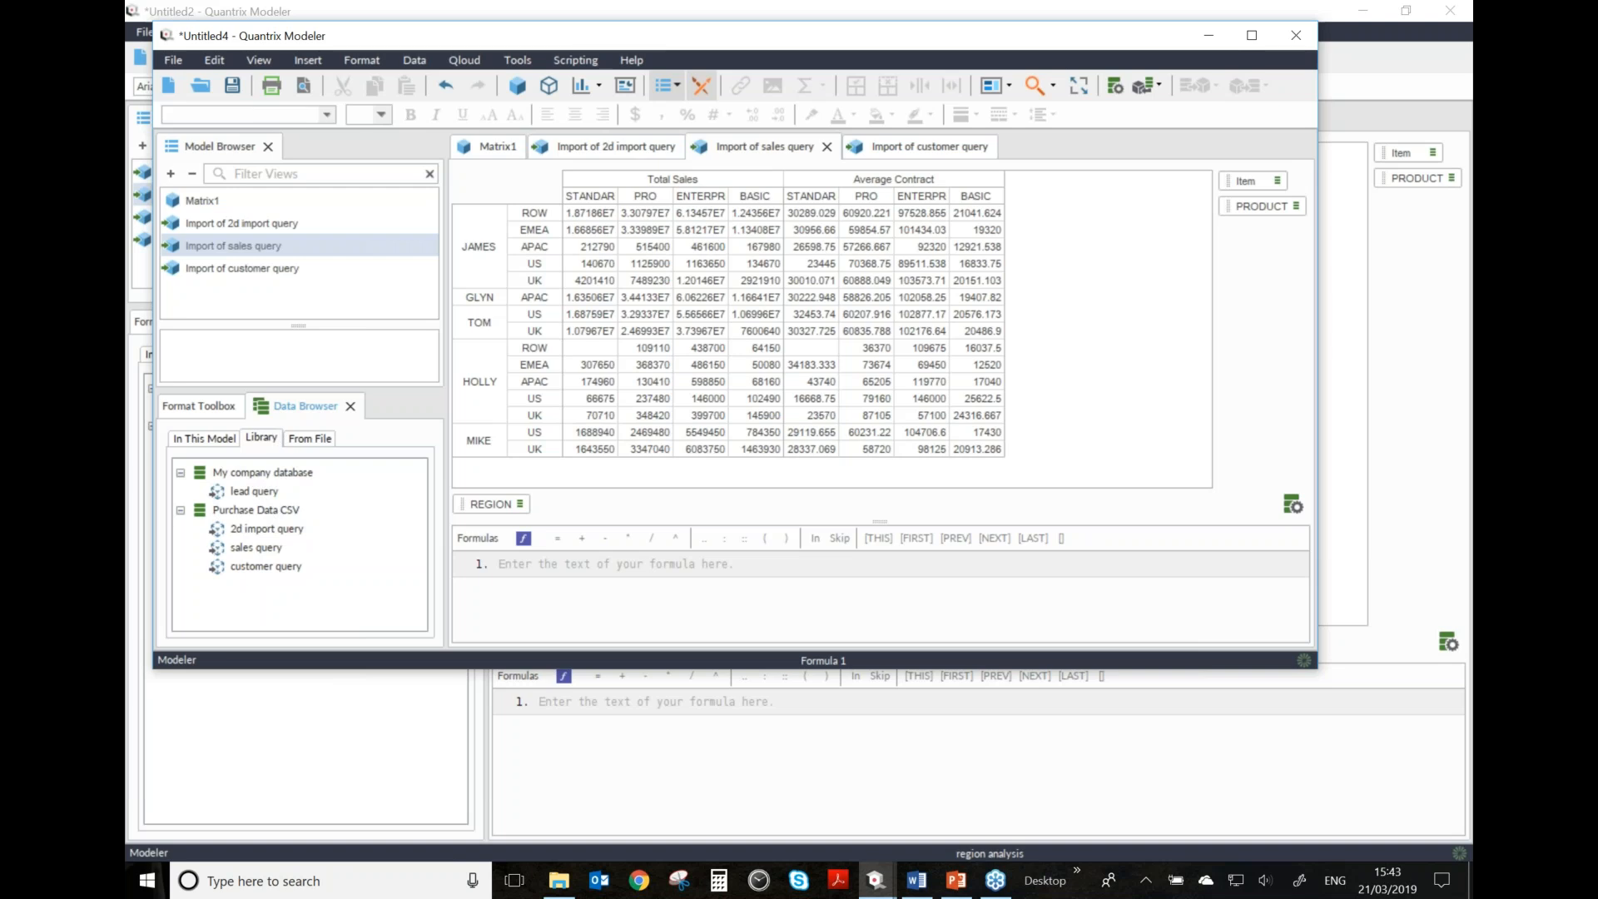
left_click(180, 511)
left_click(179, 472)
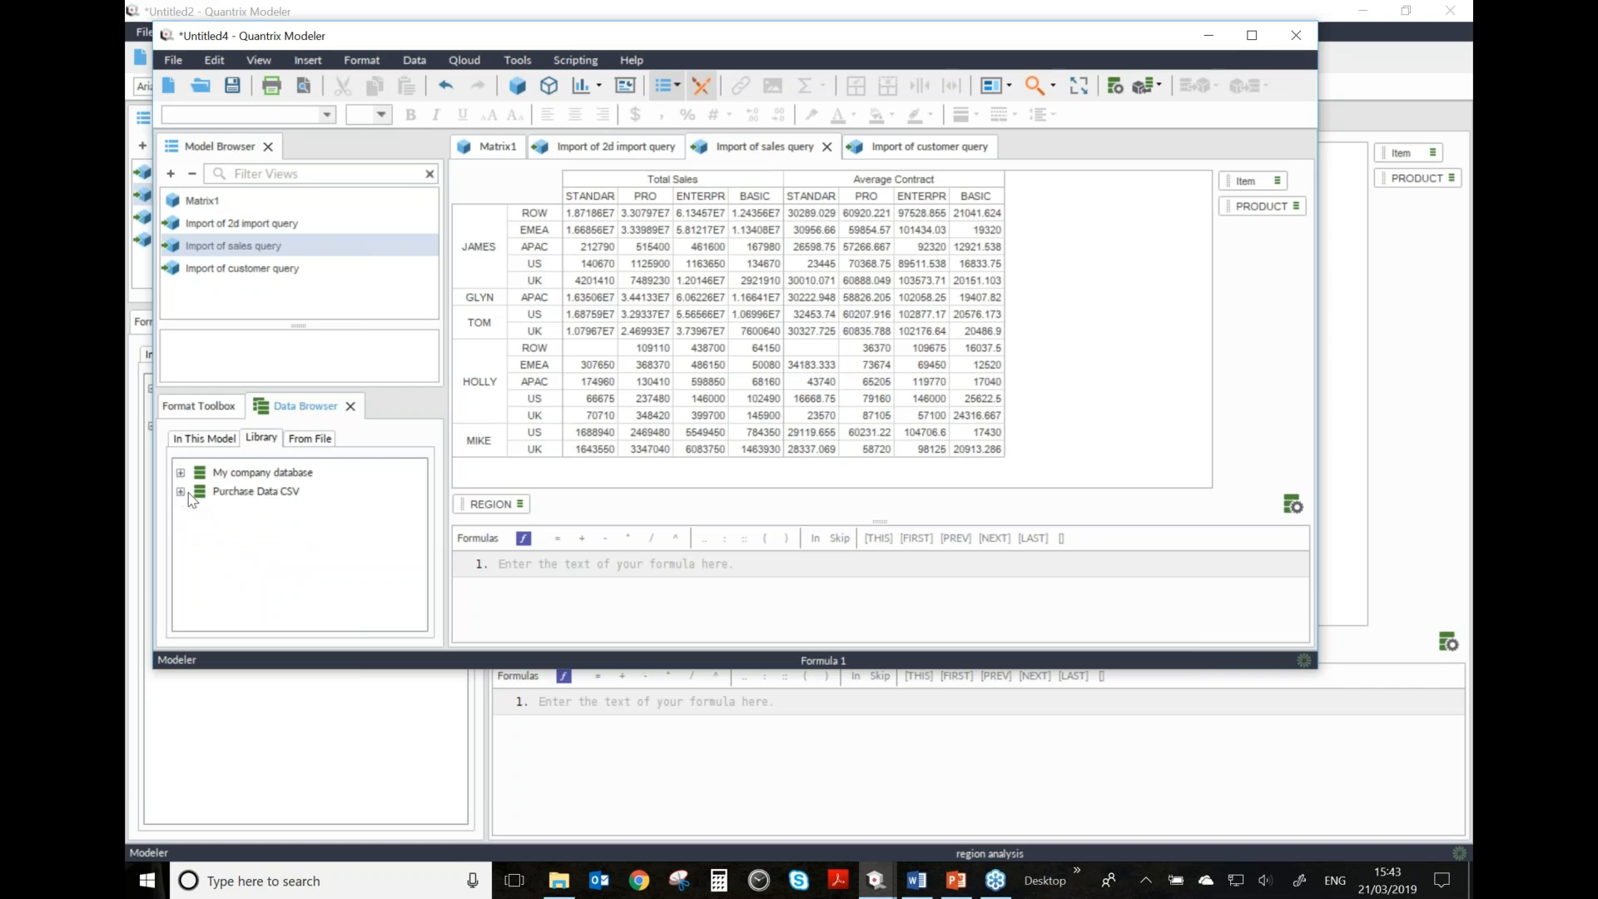
left_click(181, 492)
left_click(180, 472)
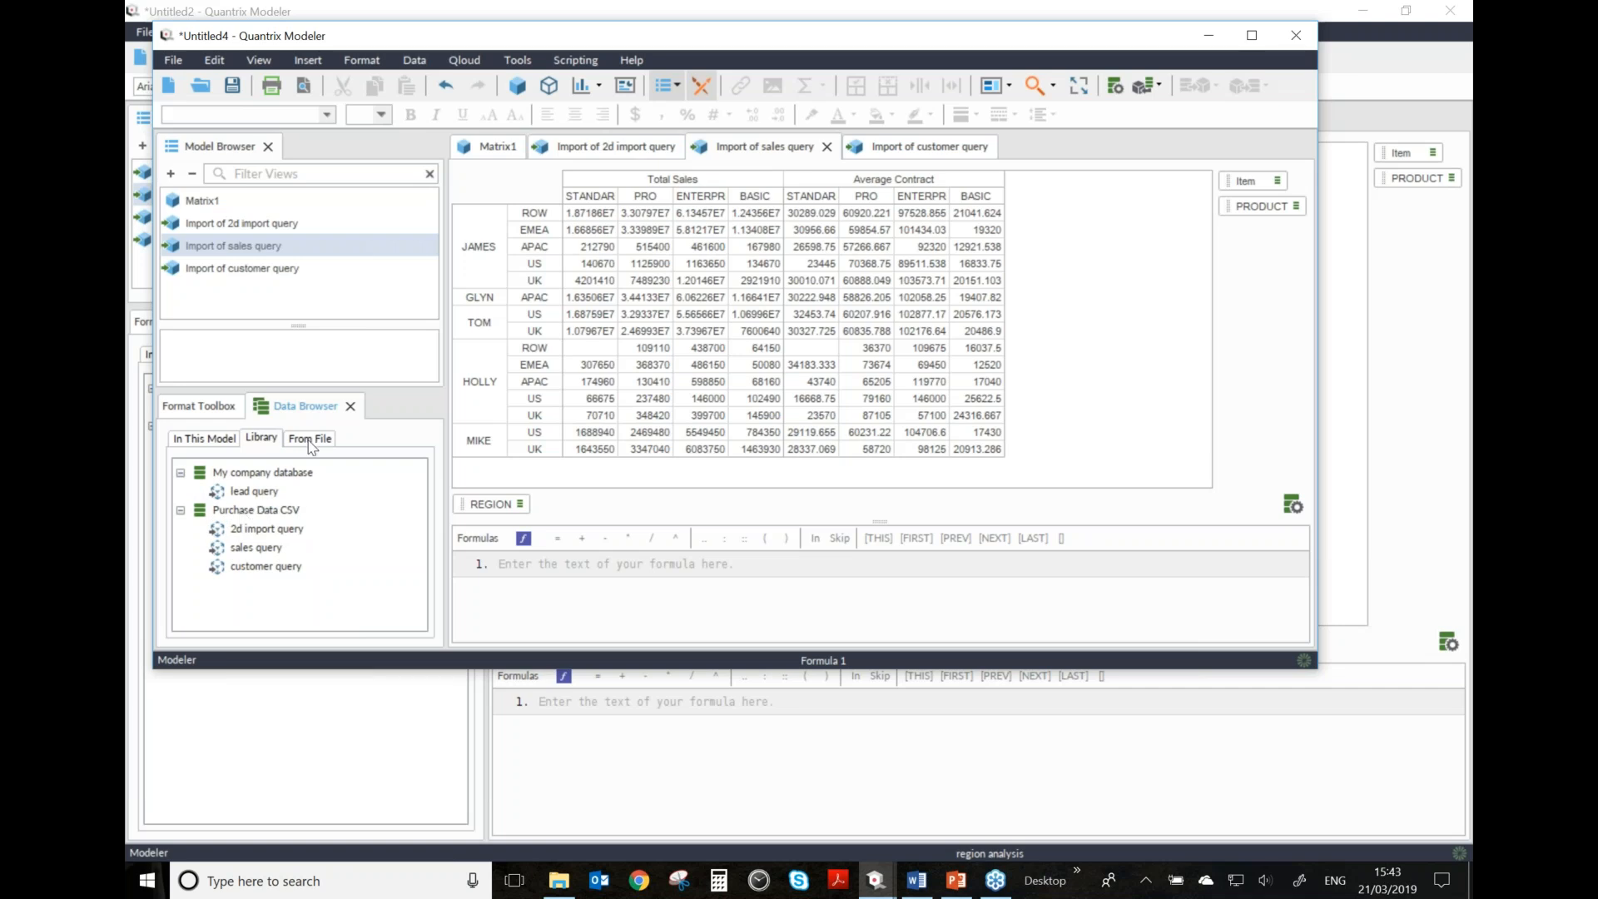
- Export the library's lead query and sales query together to an import library file named demo in the Desktop's 210319Webinar folder
left_click(255, 515)
left_click(261, 534)
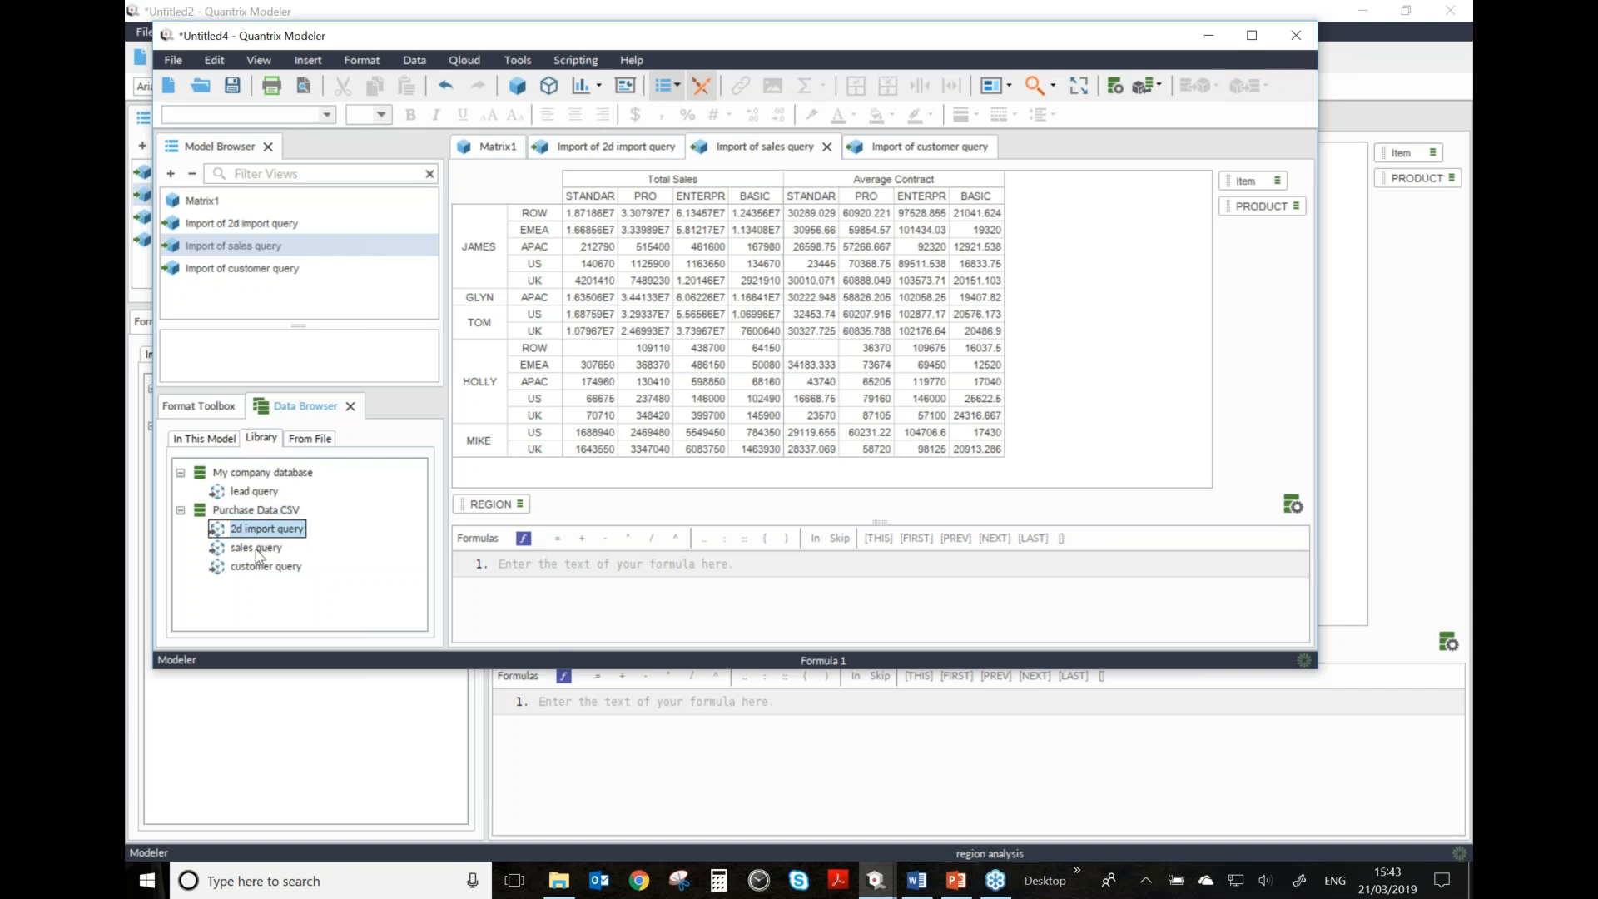
left_click(258, 494)
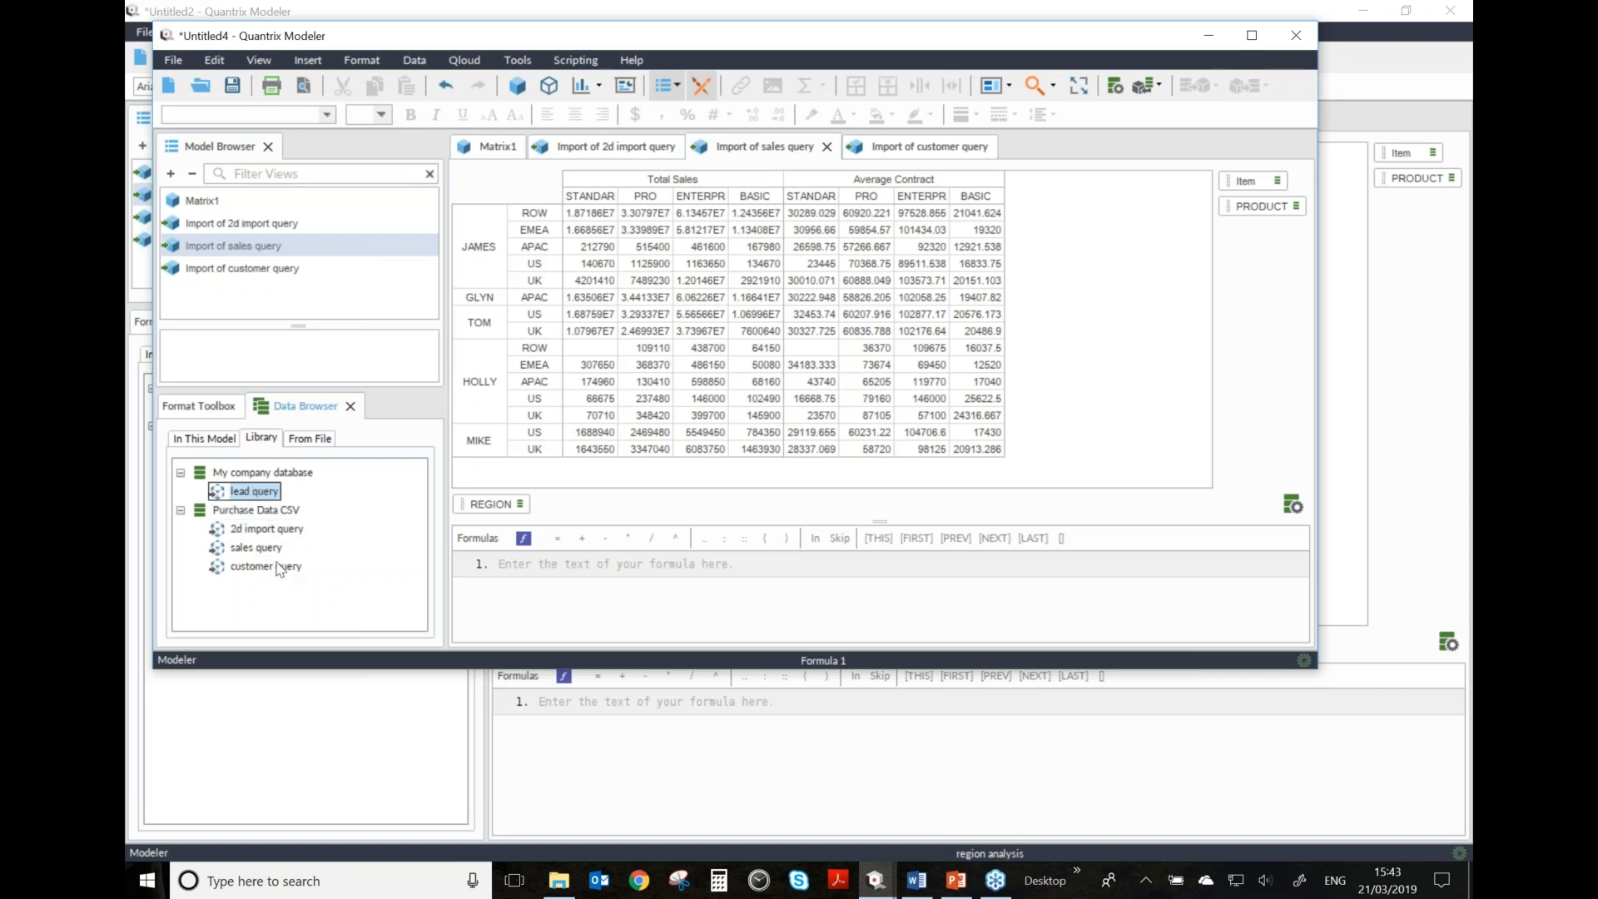
left_click(260, 551)
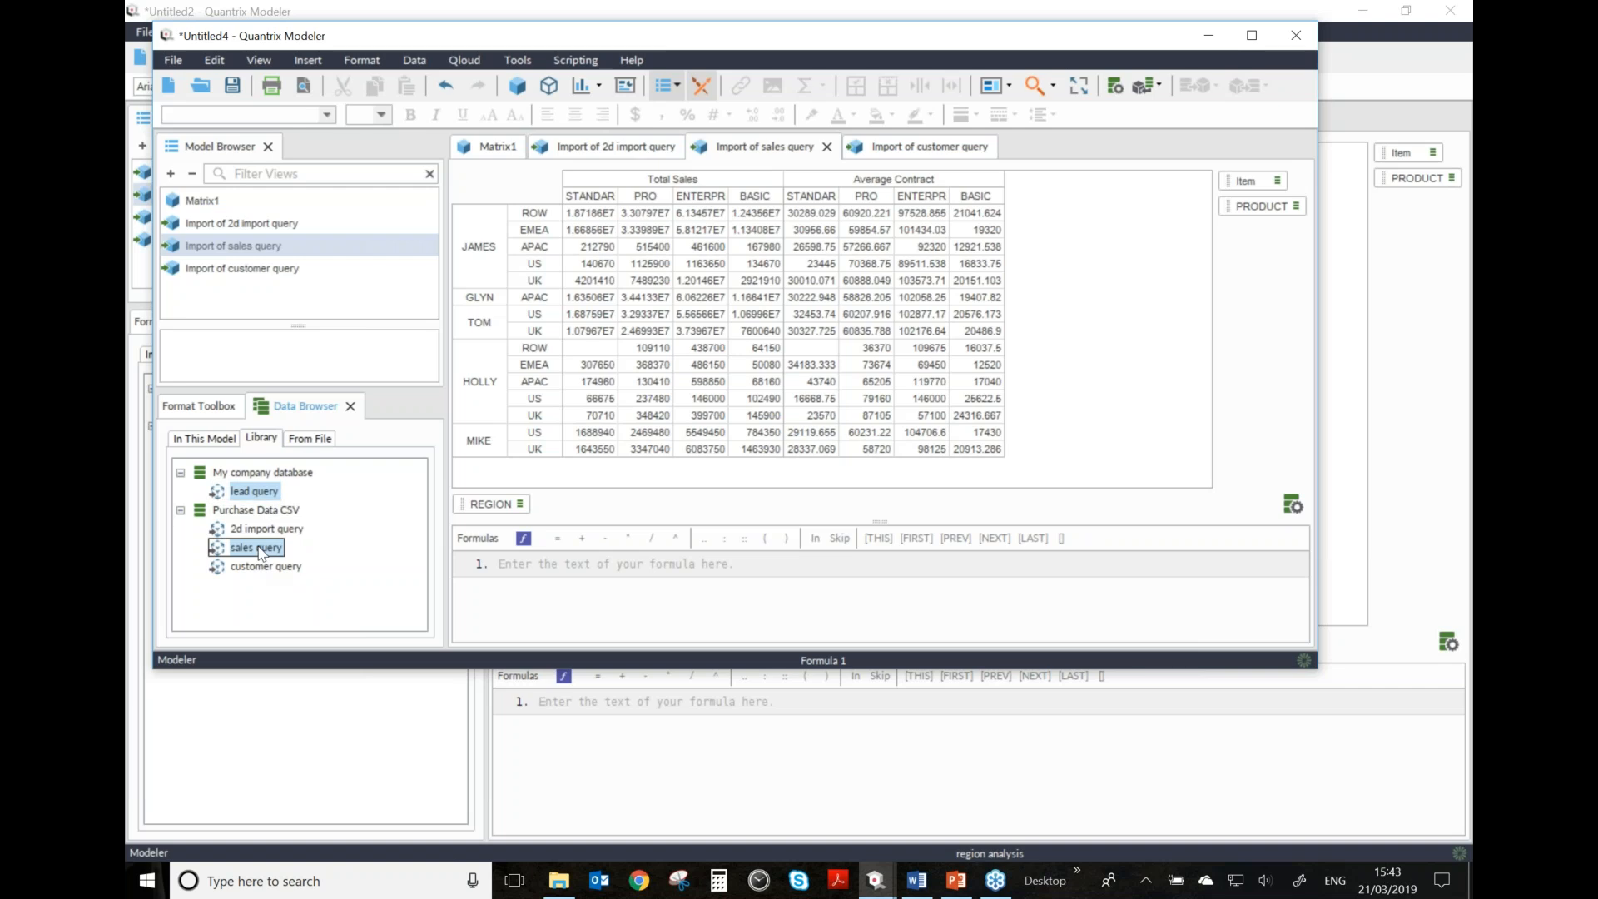
right_click(262, 553)
left_click(322, 608)
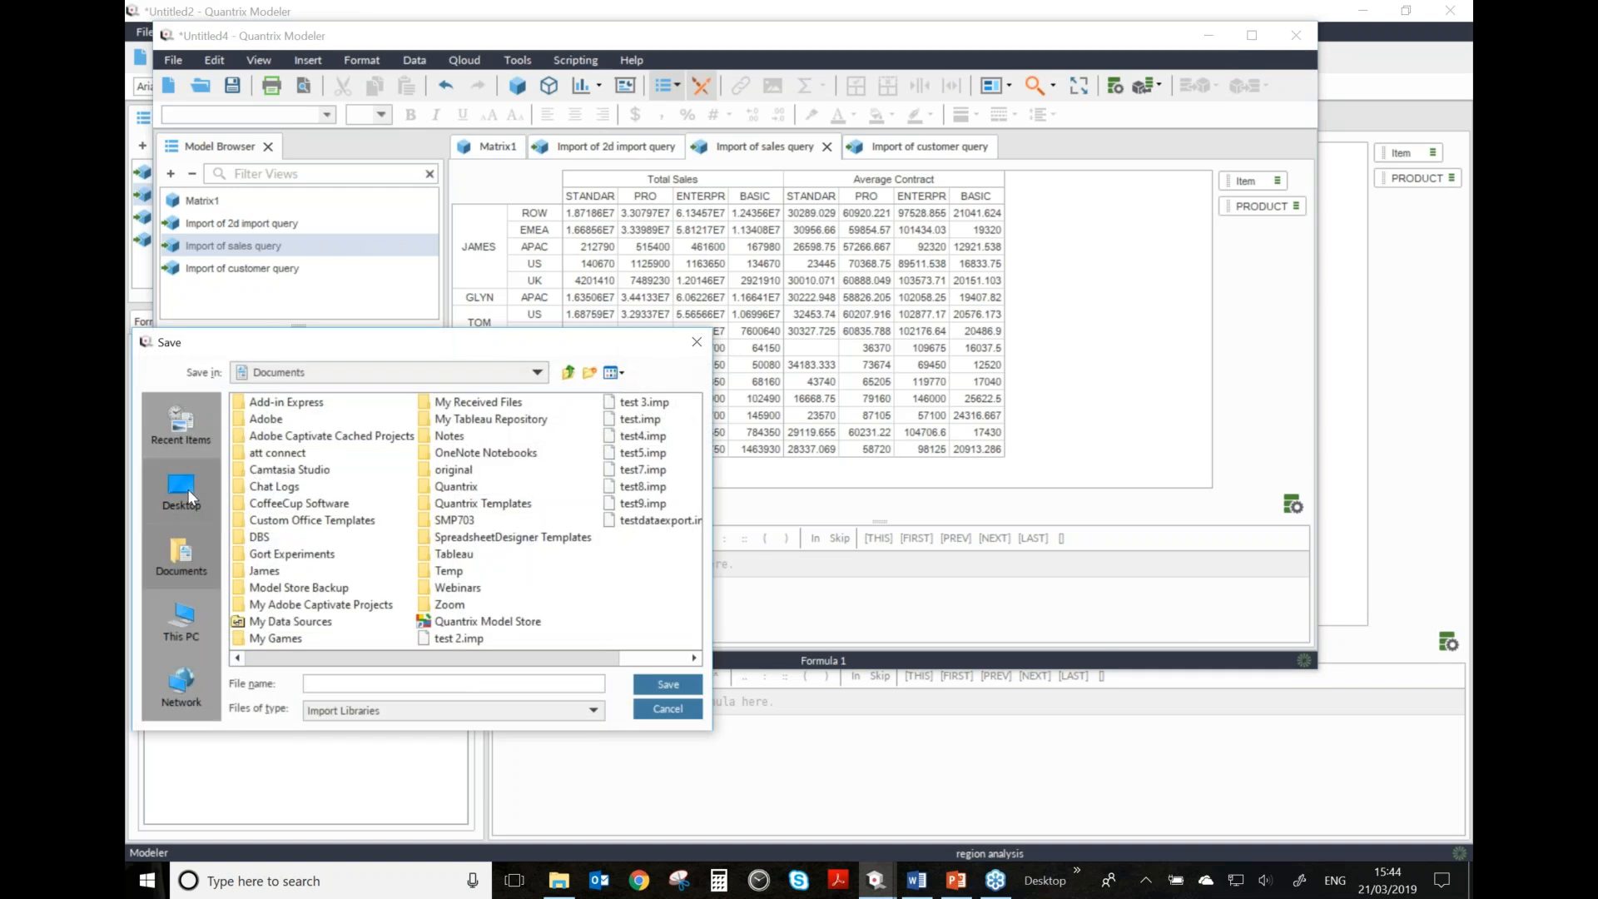
left_click(194, 491)
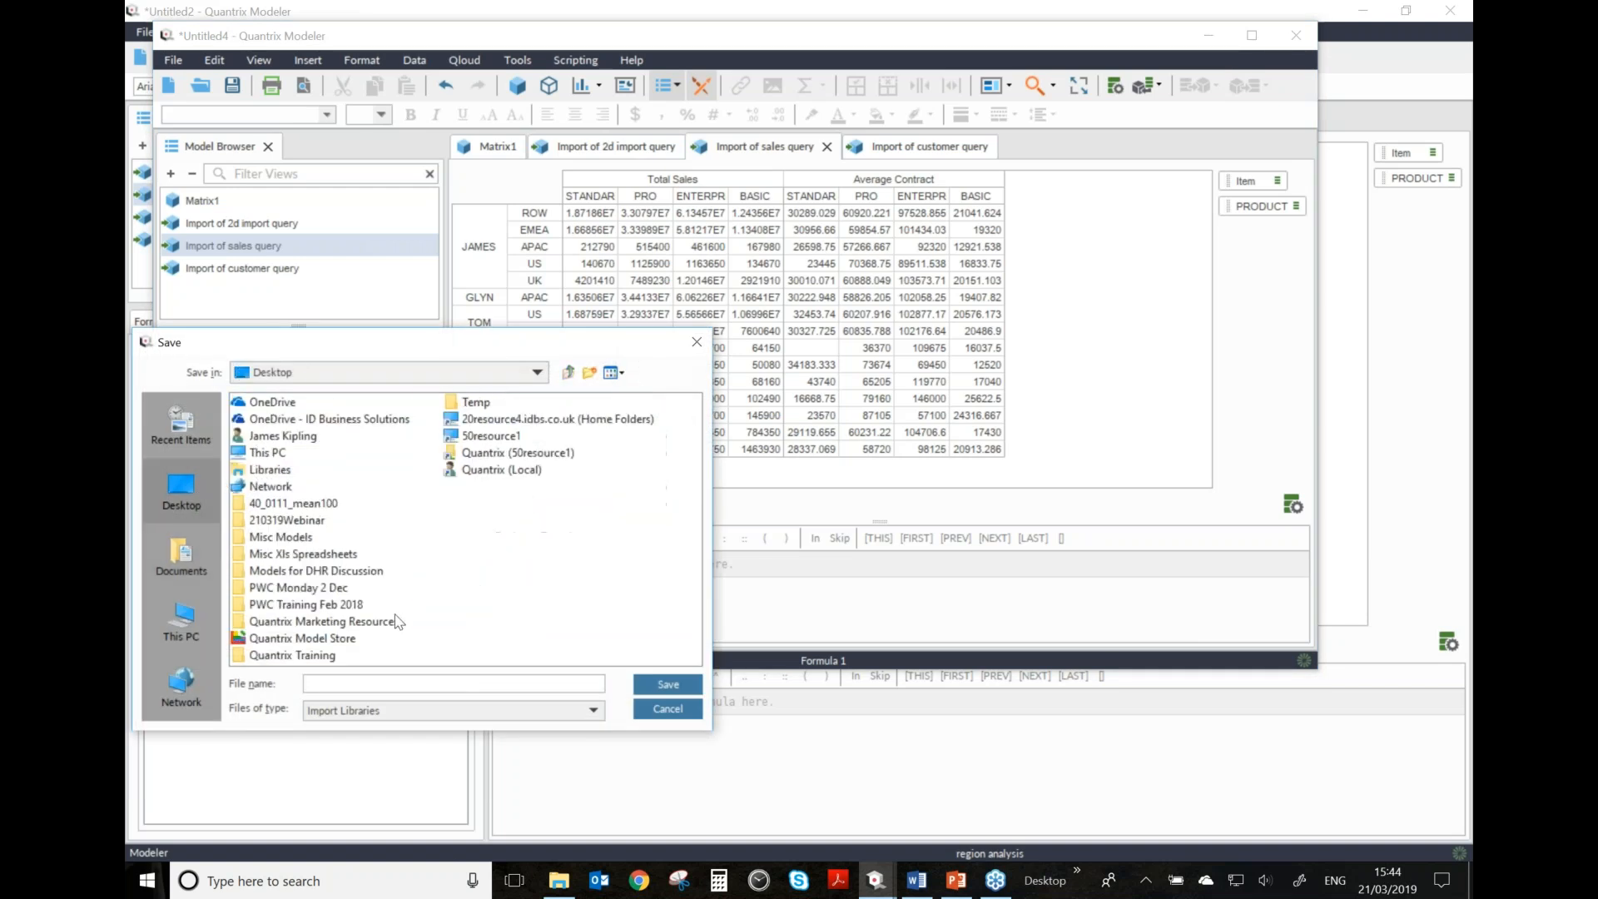
double_click(287, 521)
left_click(377, 683)
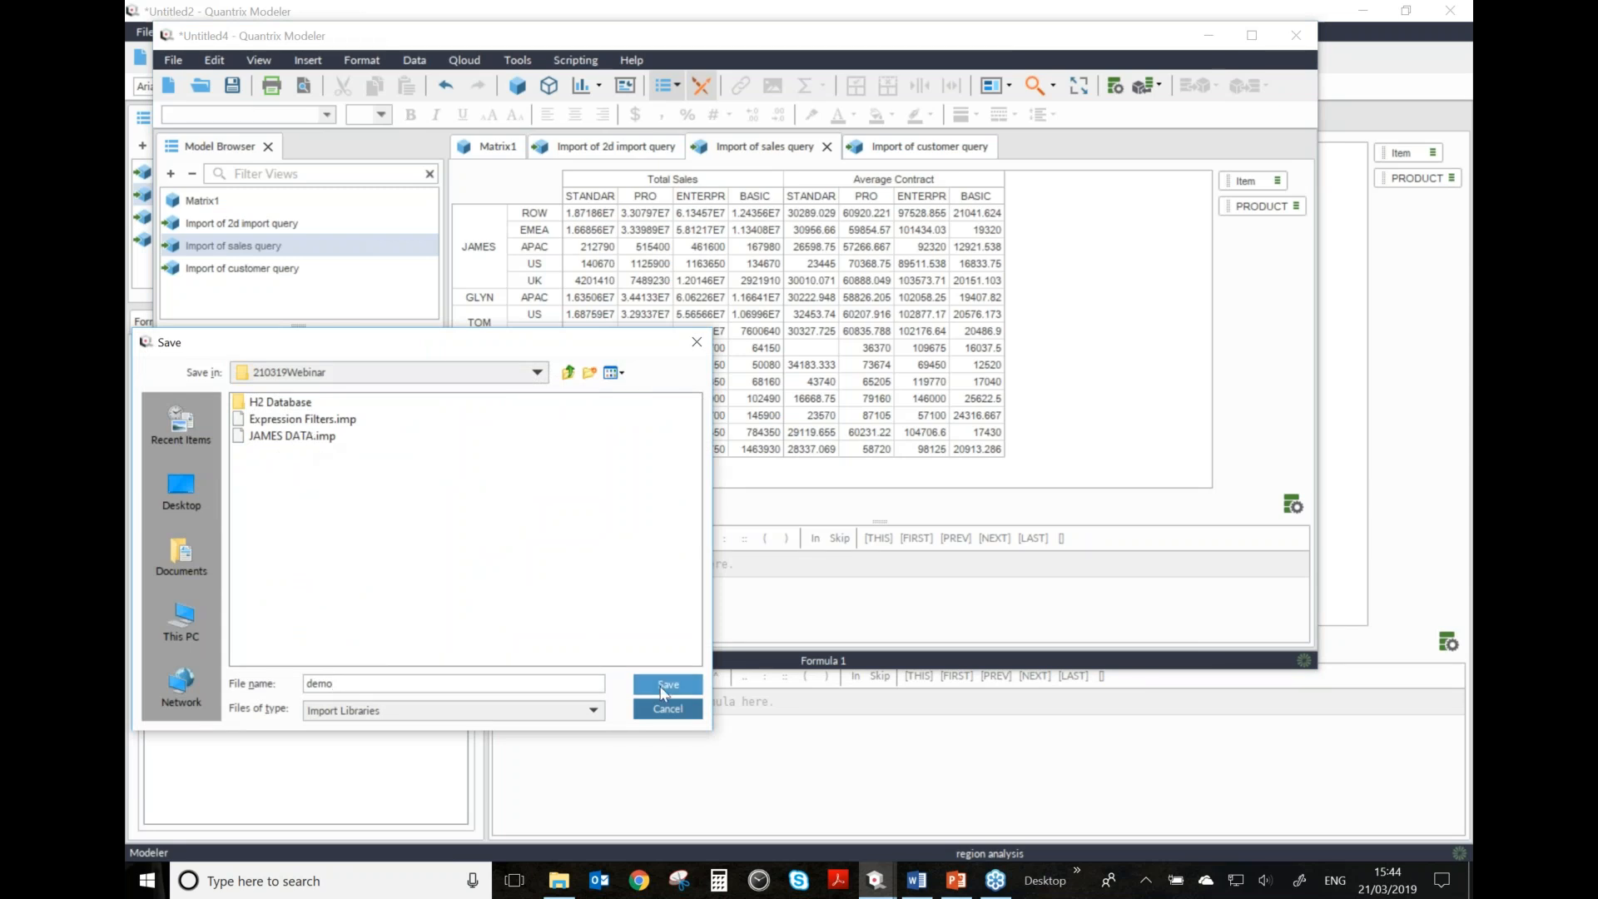
left_click(665, 689)
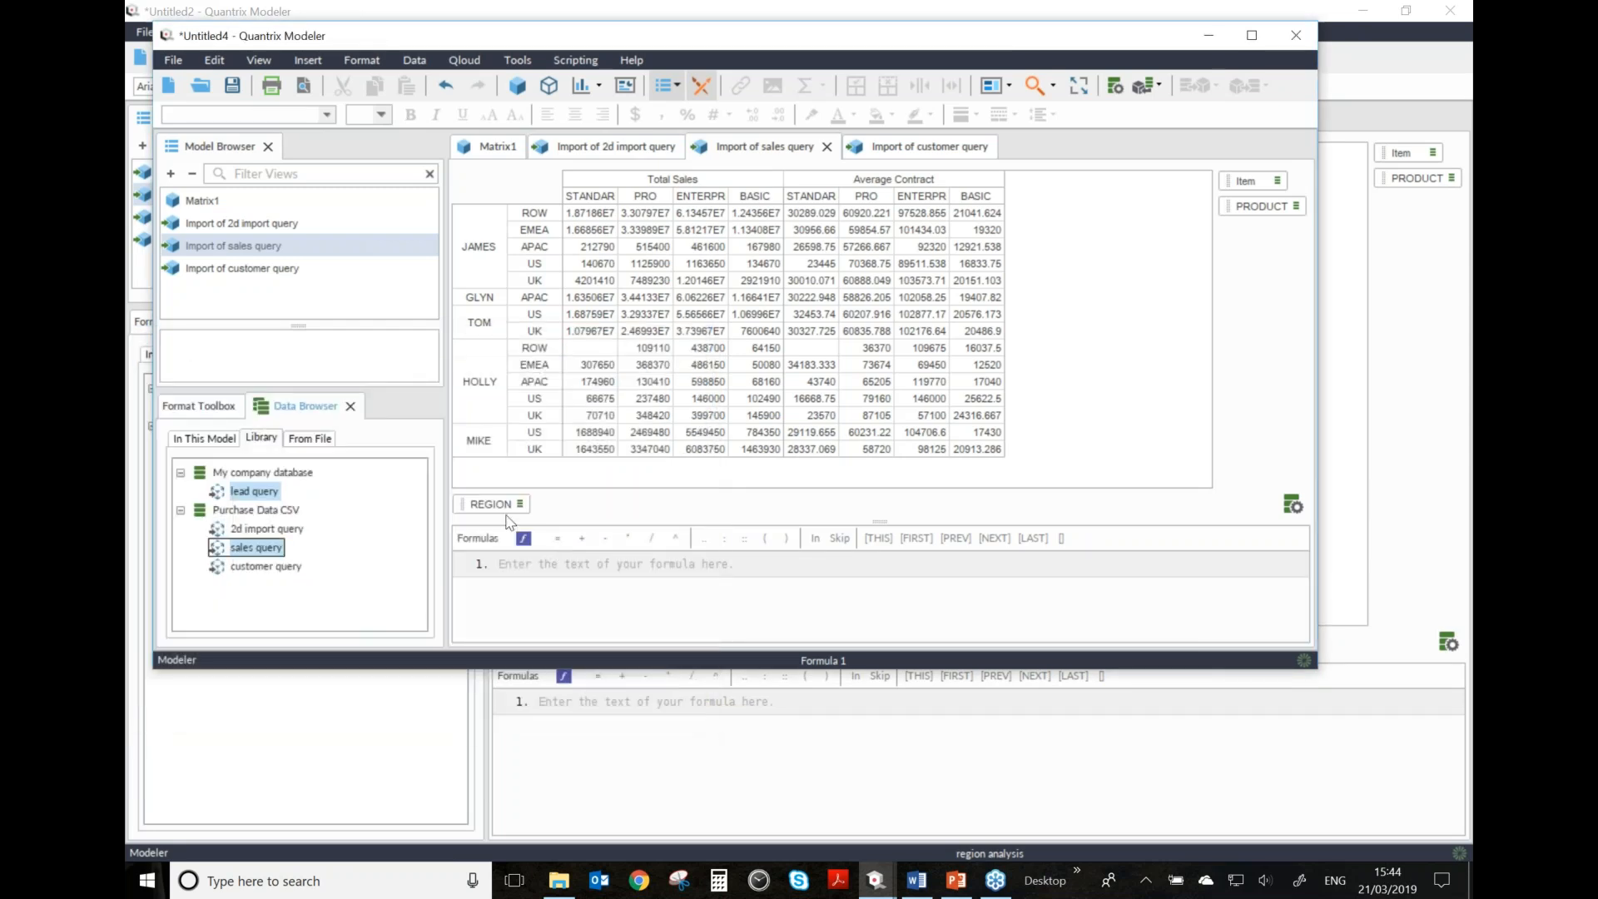
- Create another new model and show the Data Browser's view for sources loaded from a file
left_click(171, 87)
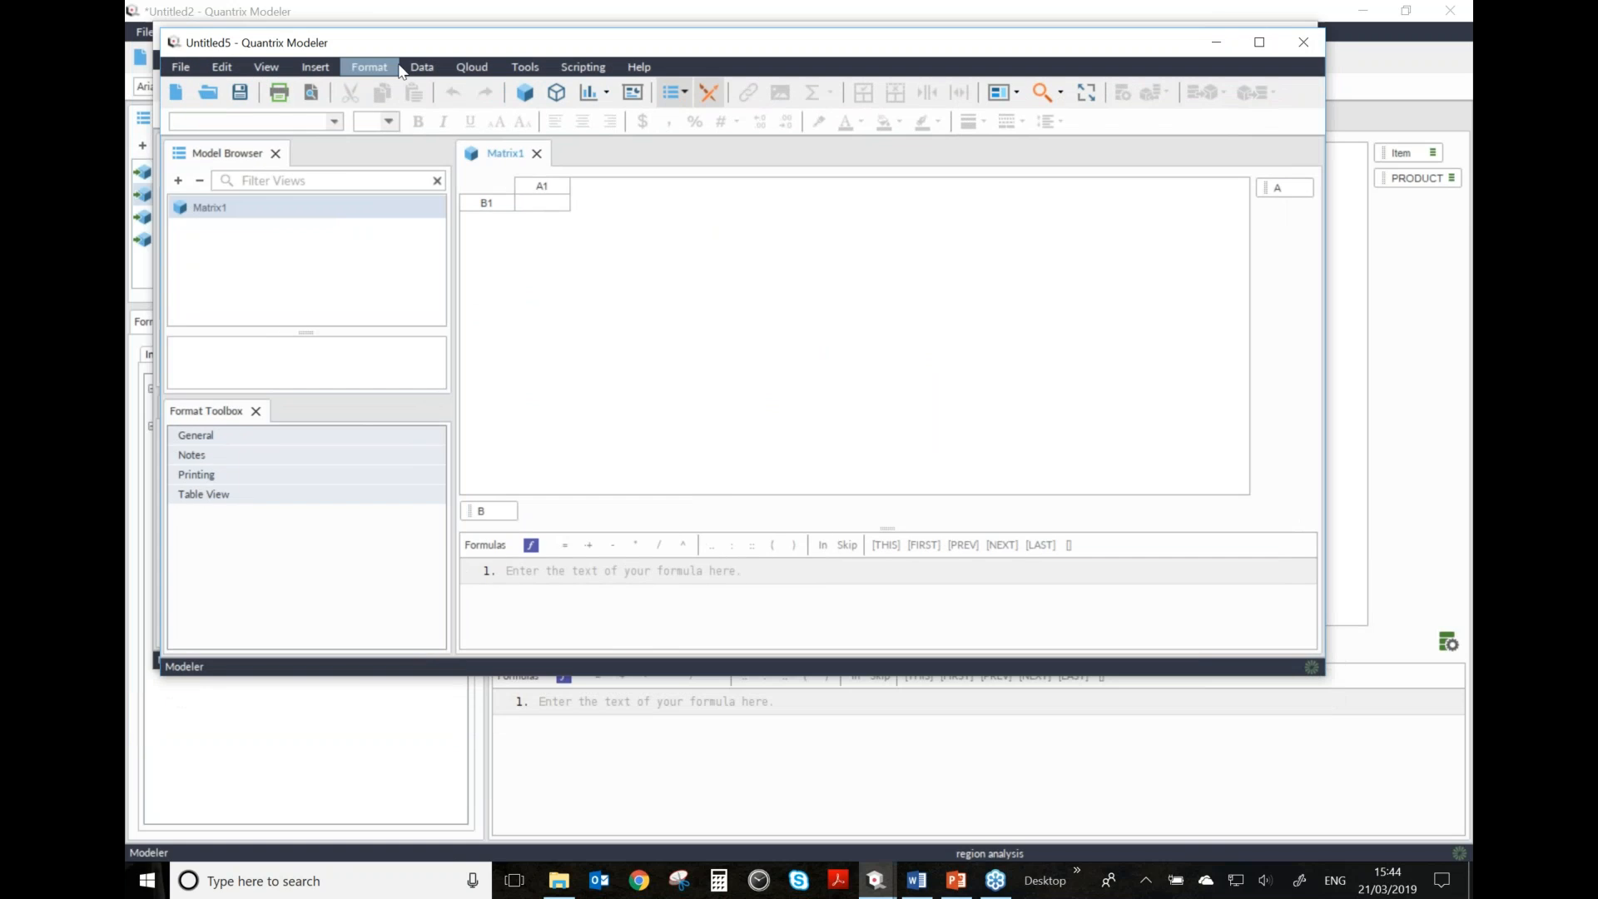
left_click(422, 66)
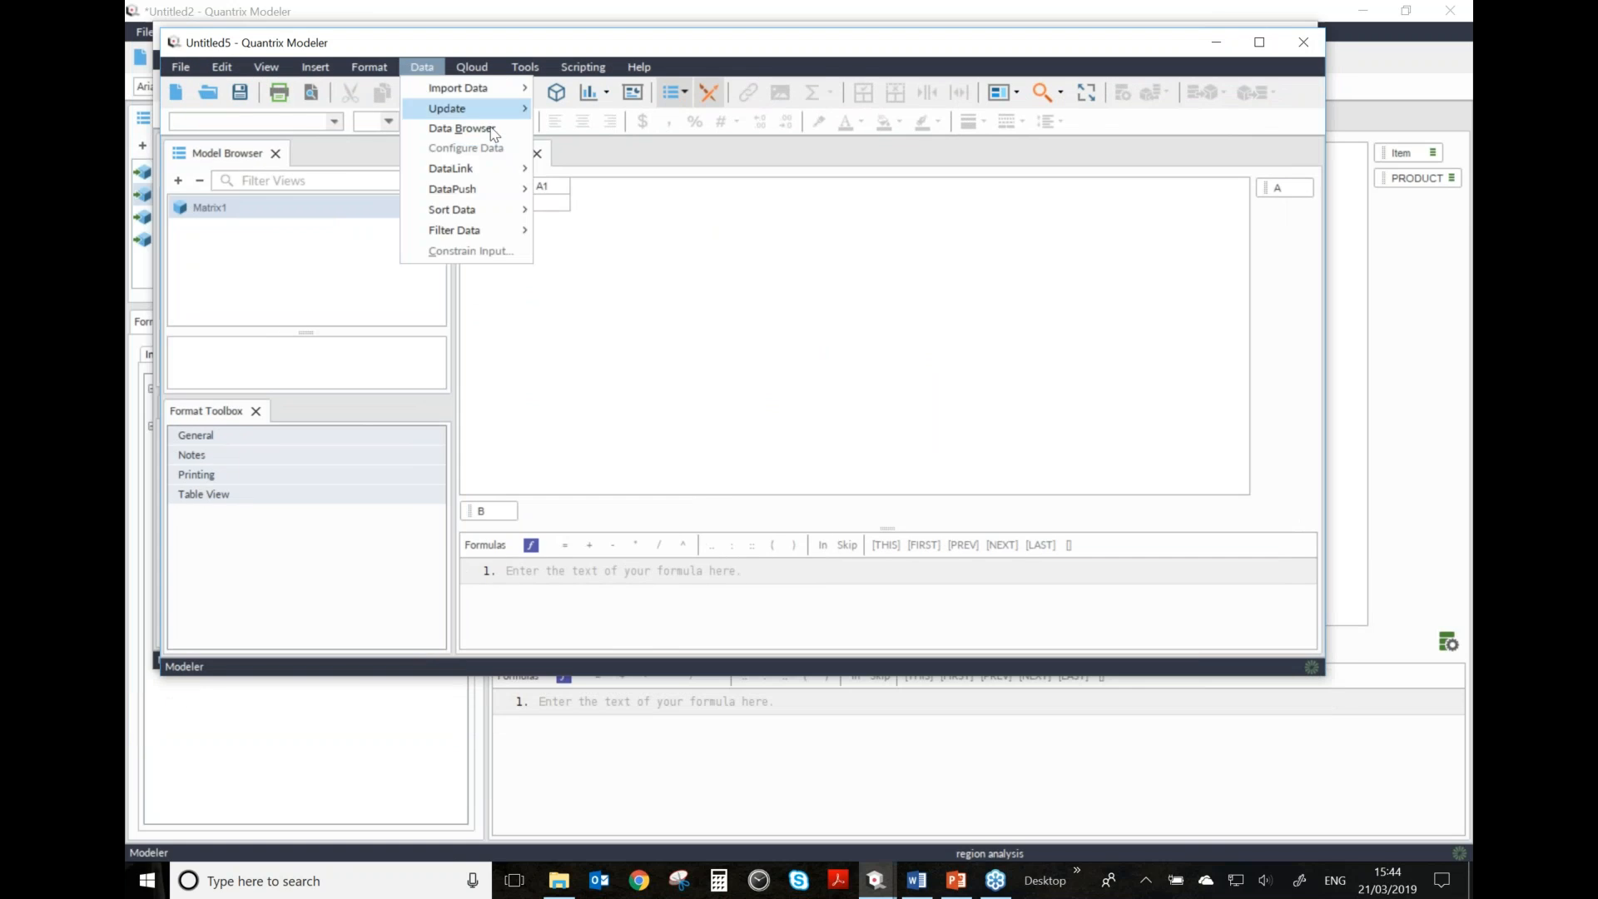
left_click(491, 126)
left_click(329, 448)
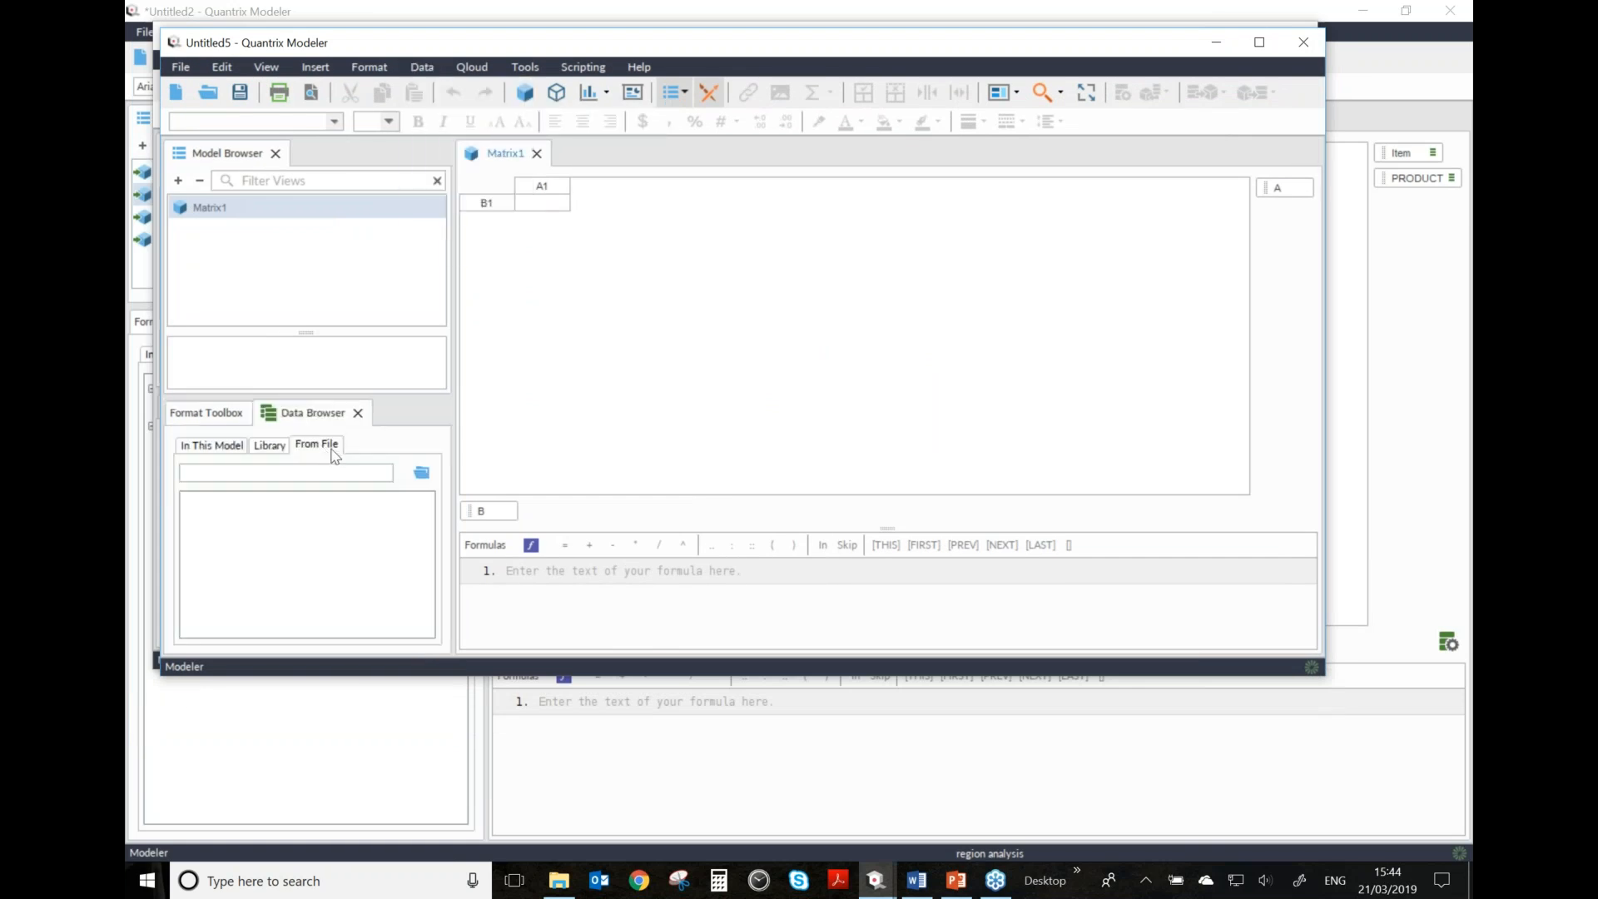
- Load the import library demo.imp from the Desktop's 210319Webinar folder into the Data Browser
left_click(422, 474)
left_click(497, 333)
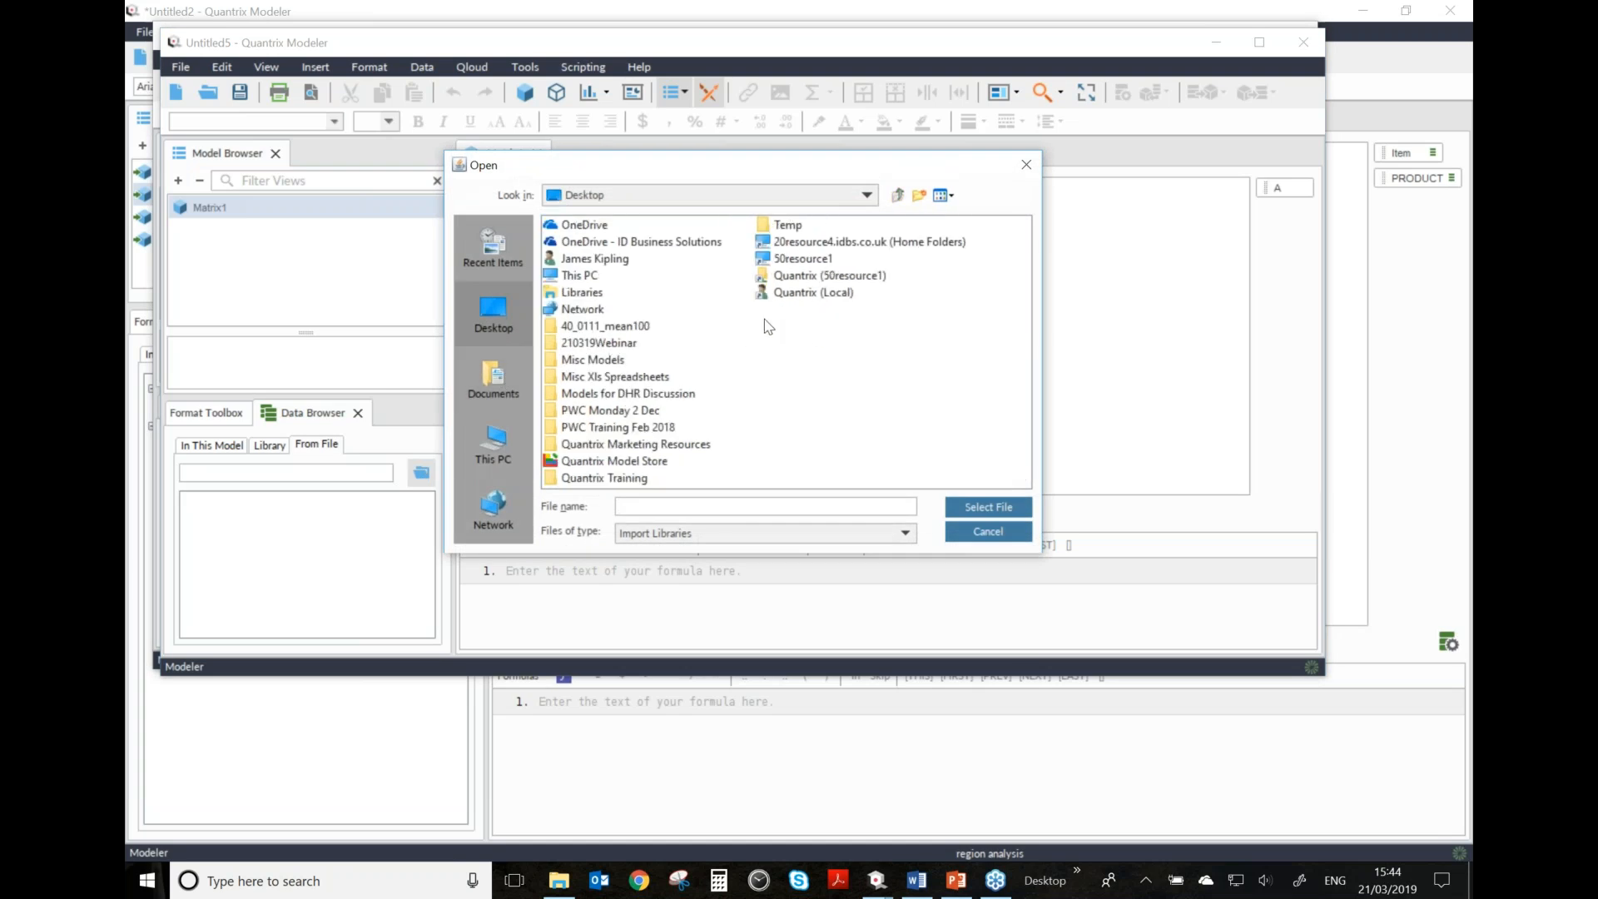
left_click(609, 347)
key("Return")
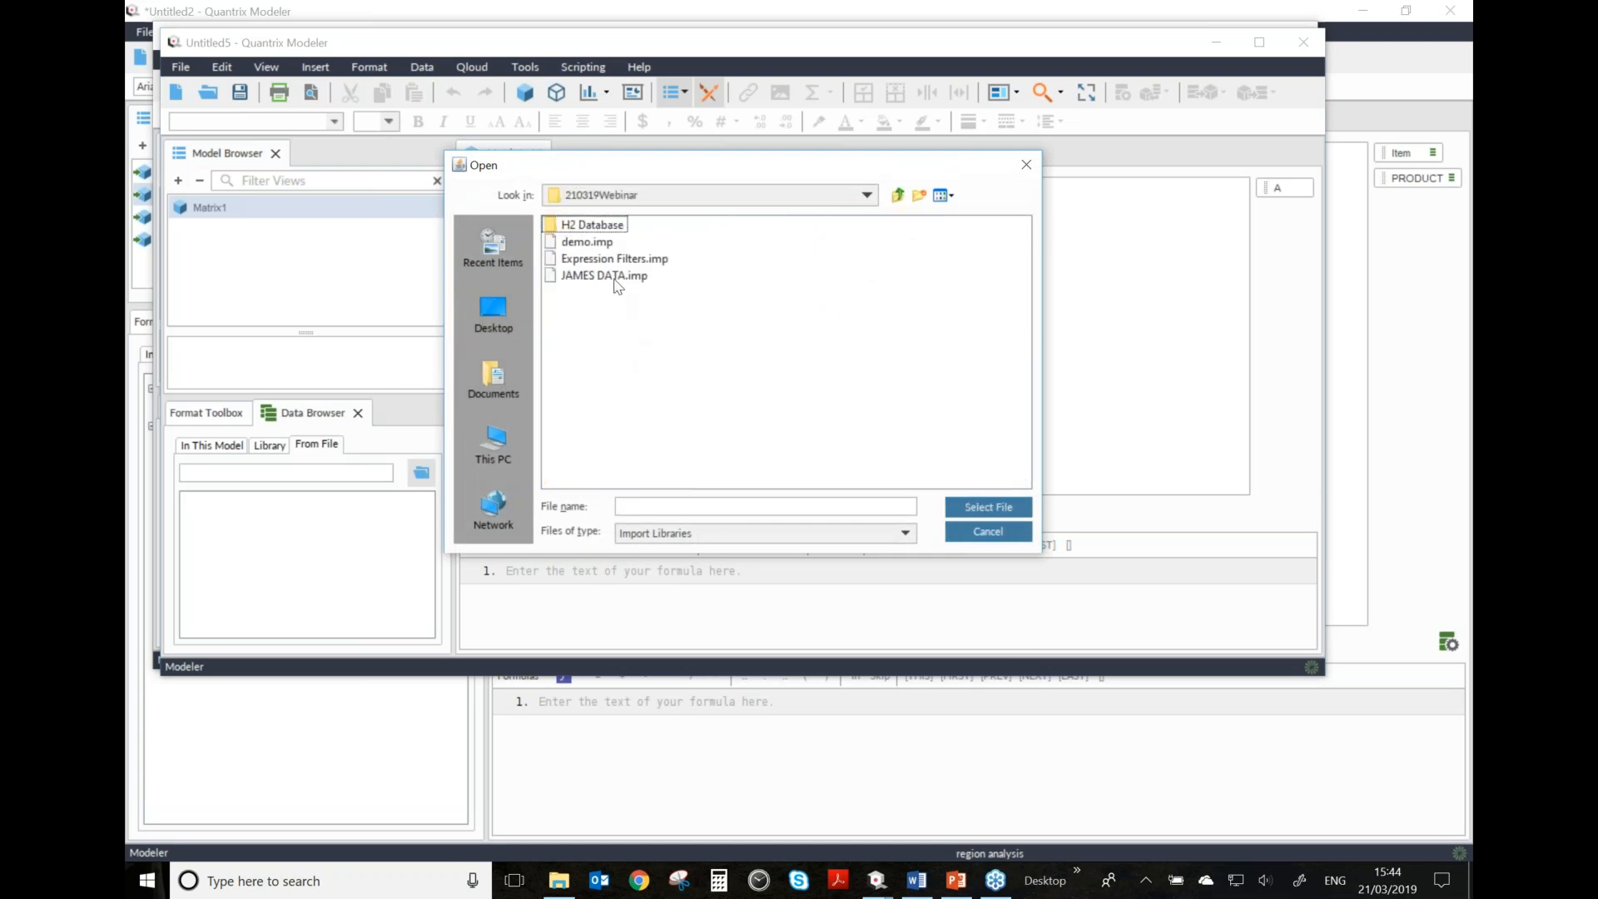
left_click(591, 243)
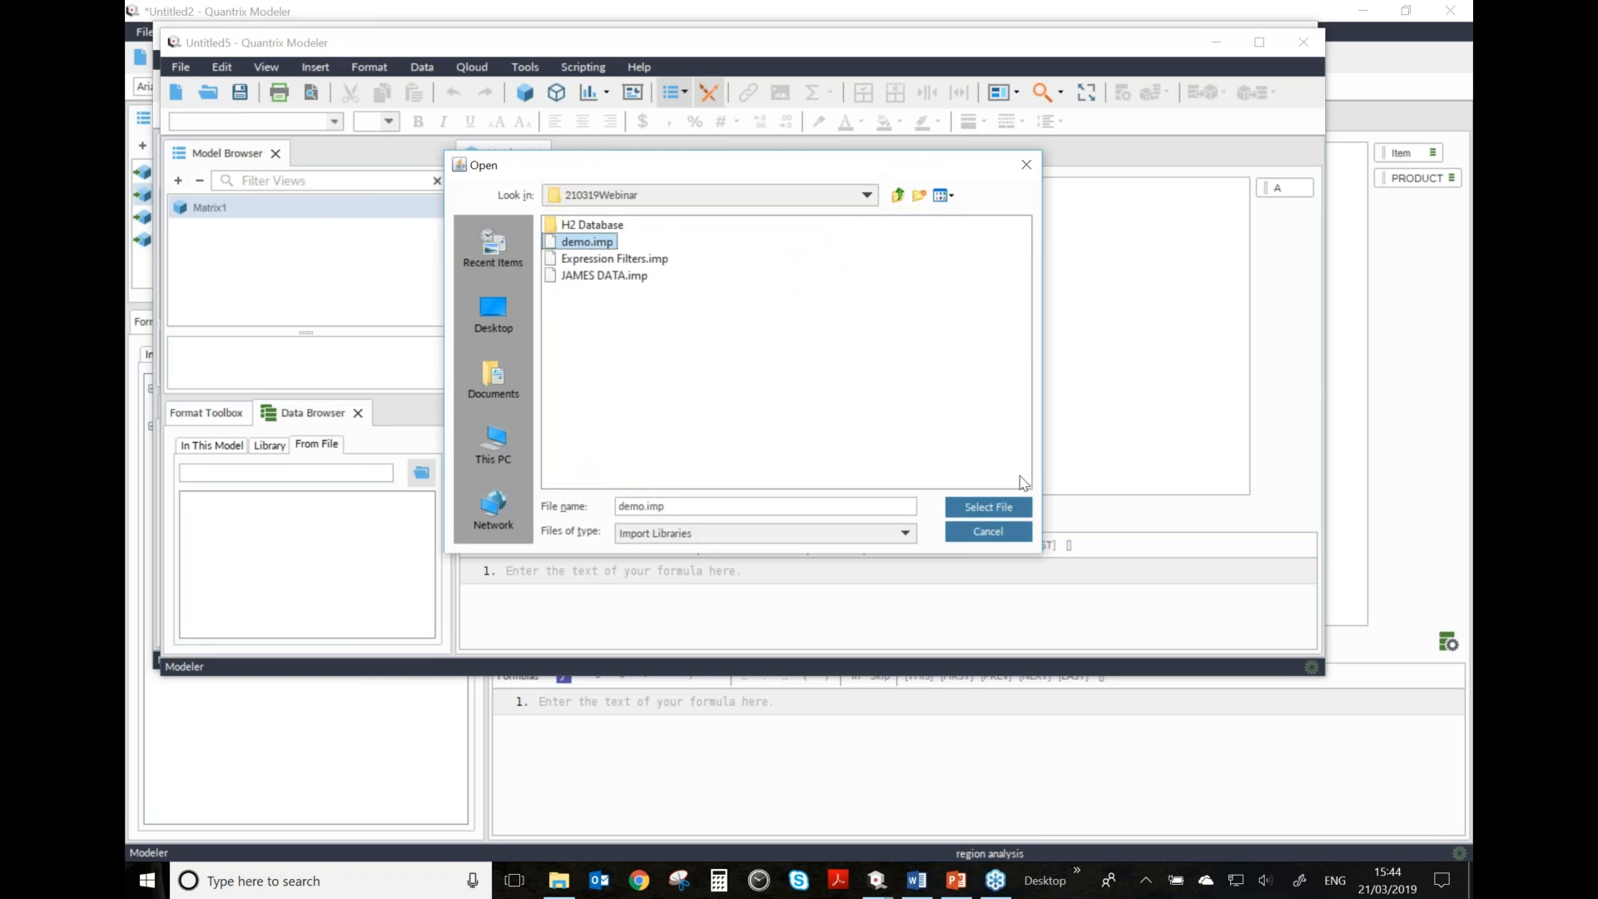
left_click(970, 506)
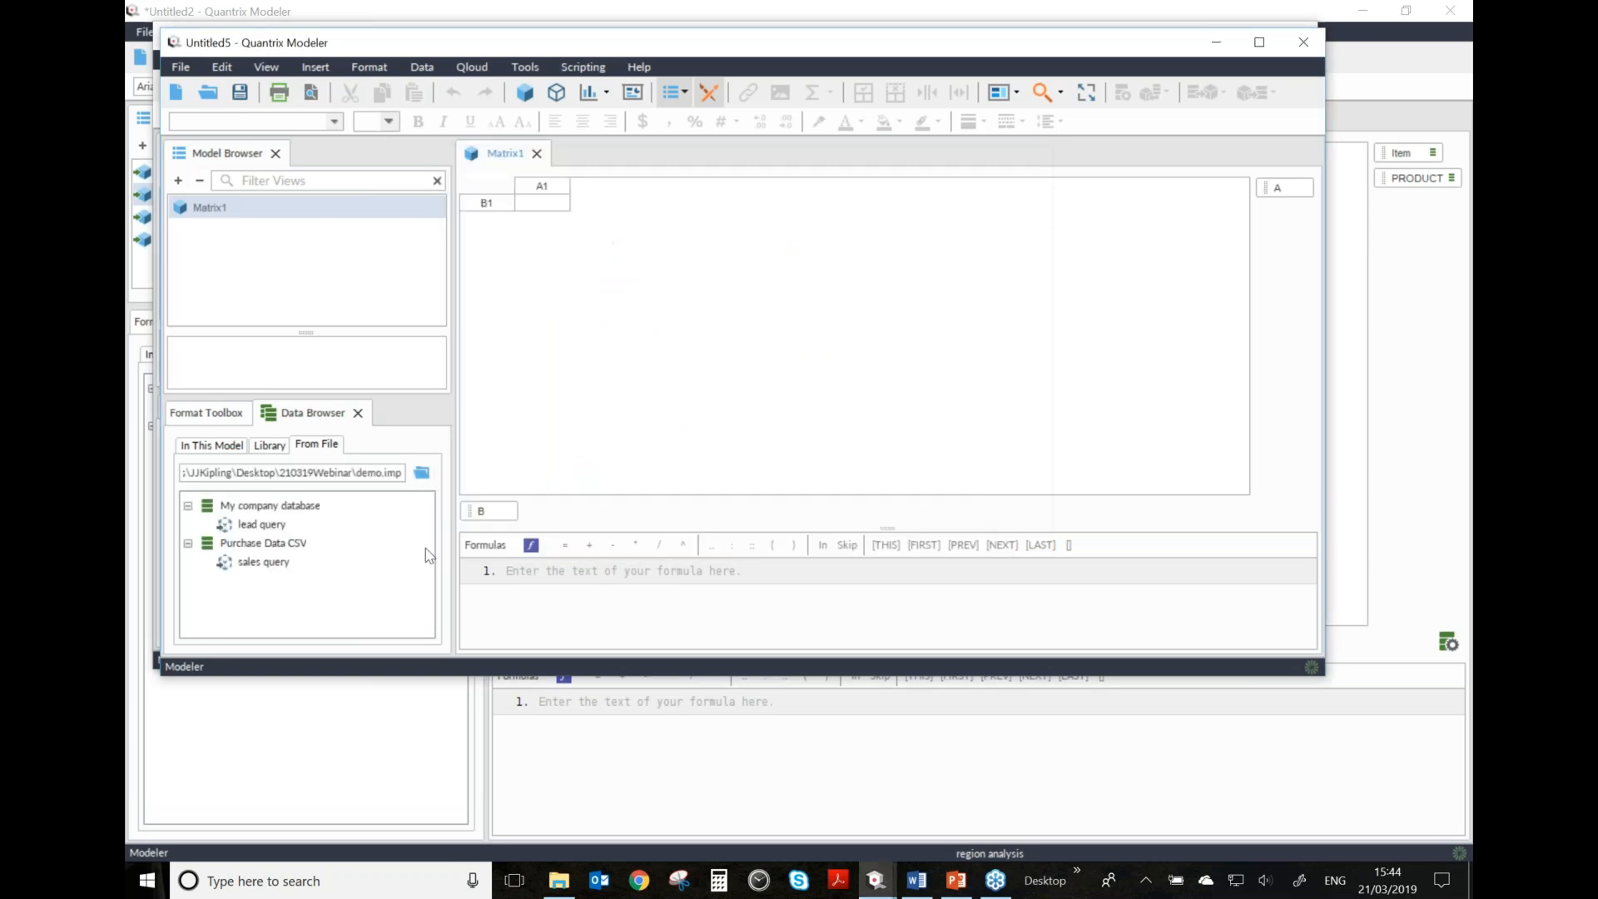
- Add the lead query from demo.imp to the model and look over the imported lead records
right_click(253, 527)
left_click(293, 539)
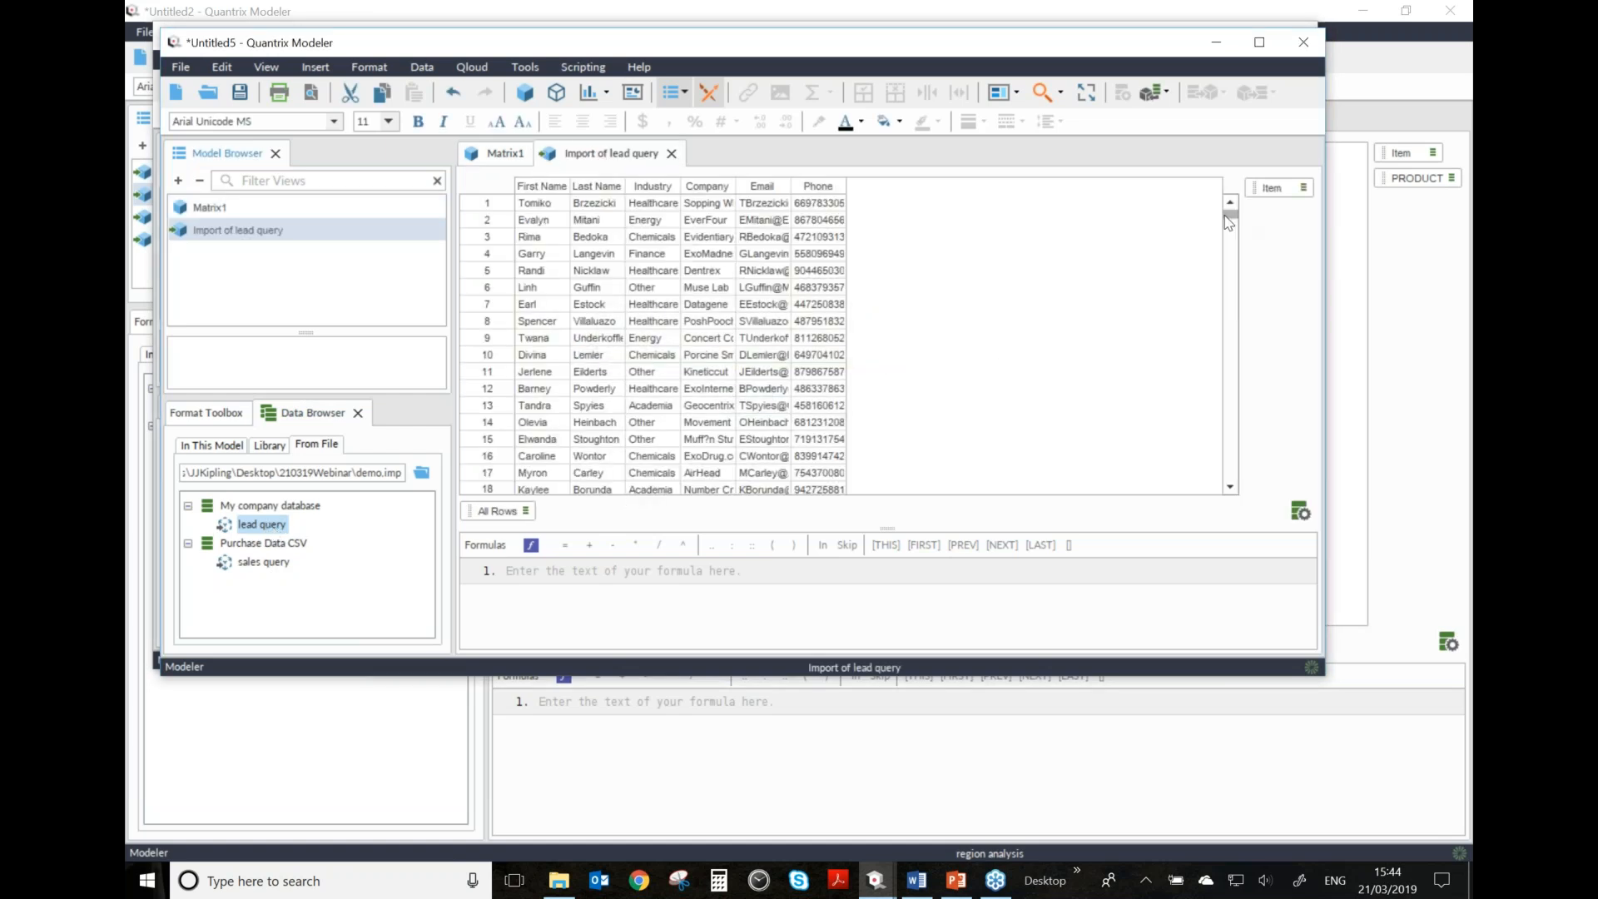
mouse_move(1226, 219)
left_mouse_down()
mouse_move(1214, 483)
mouse_move(1224, 202)
left_mouse_up()
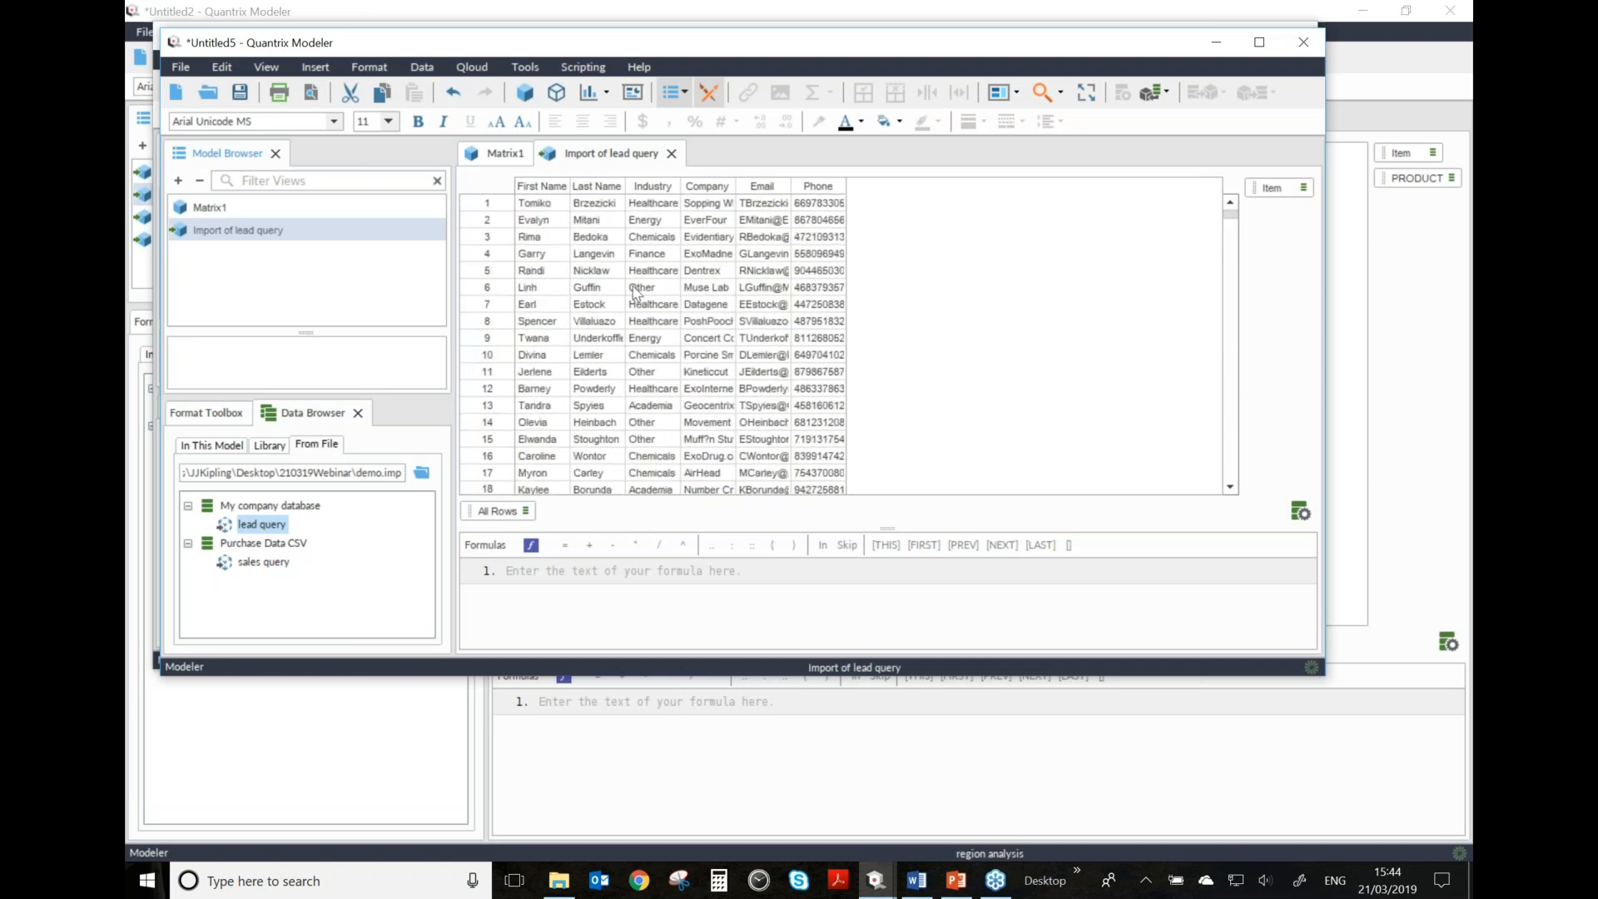
- Widen all the columns from First Name to Phone in the imported lead query matrix
left_click_drag(574, 188, 783, 212)
left_click(576, 190)
left_click_drag(570, 185, 603, 185)
left_click(1162, 332)
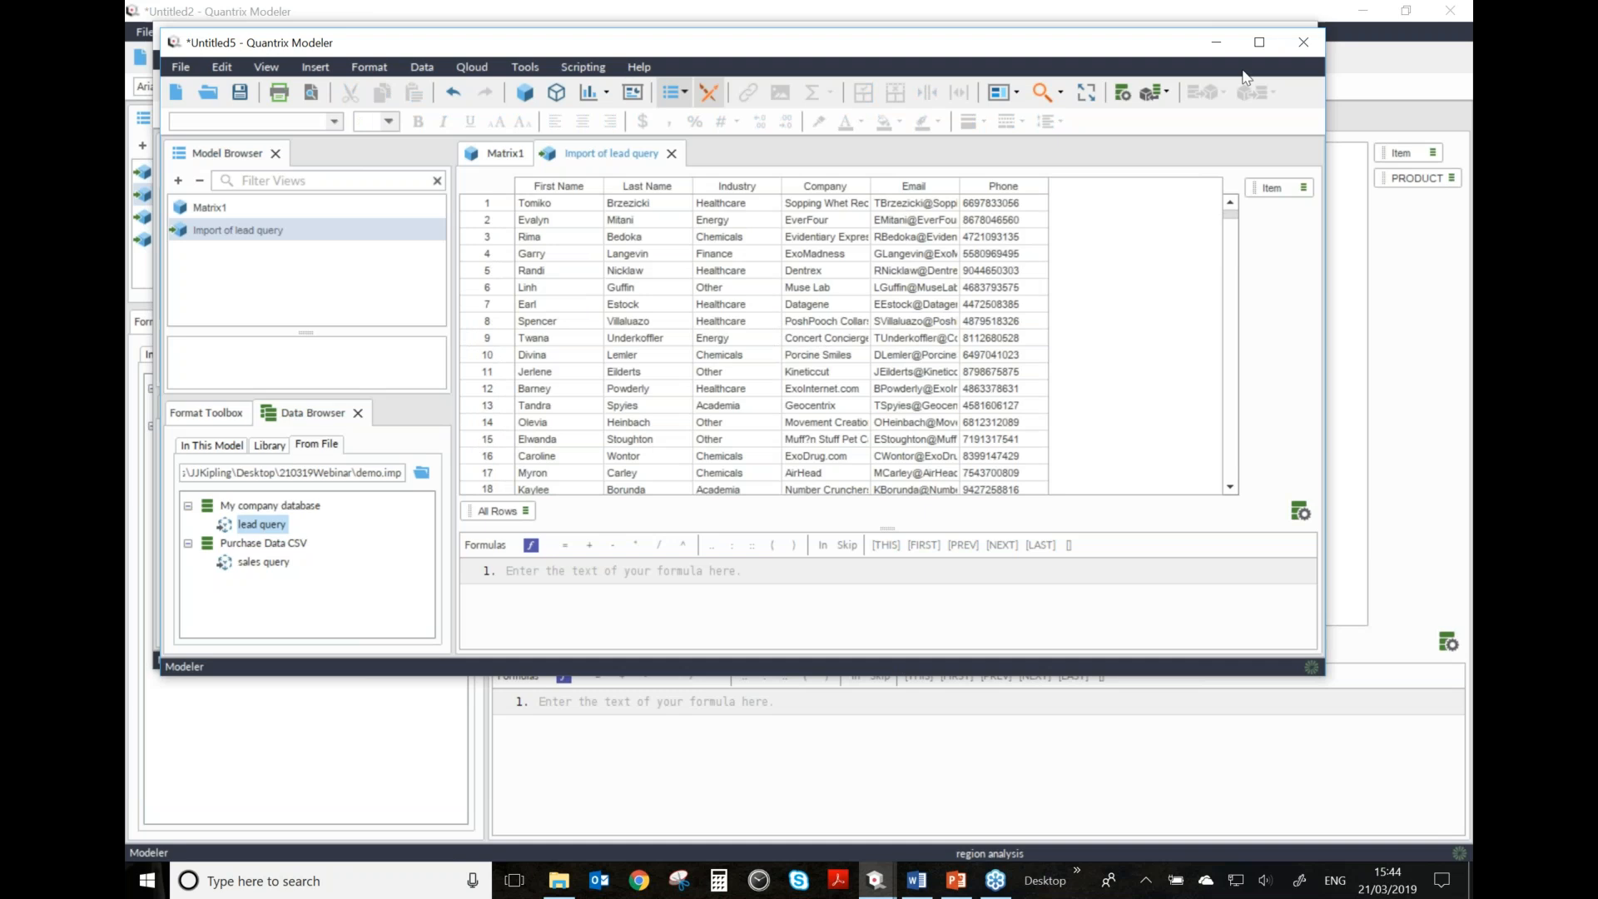
- Close the two extra untitled models without saving, and list the current model's data sources beneath an enlarged Model Browser
left_click(1304, 42)
left_click(743, 385)
left_click(1301, 32)
left_click(742, 385)
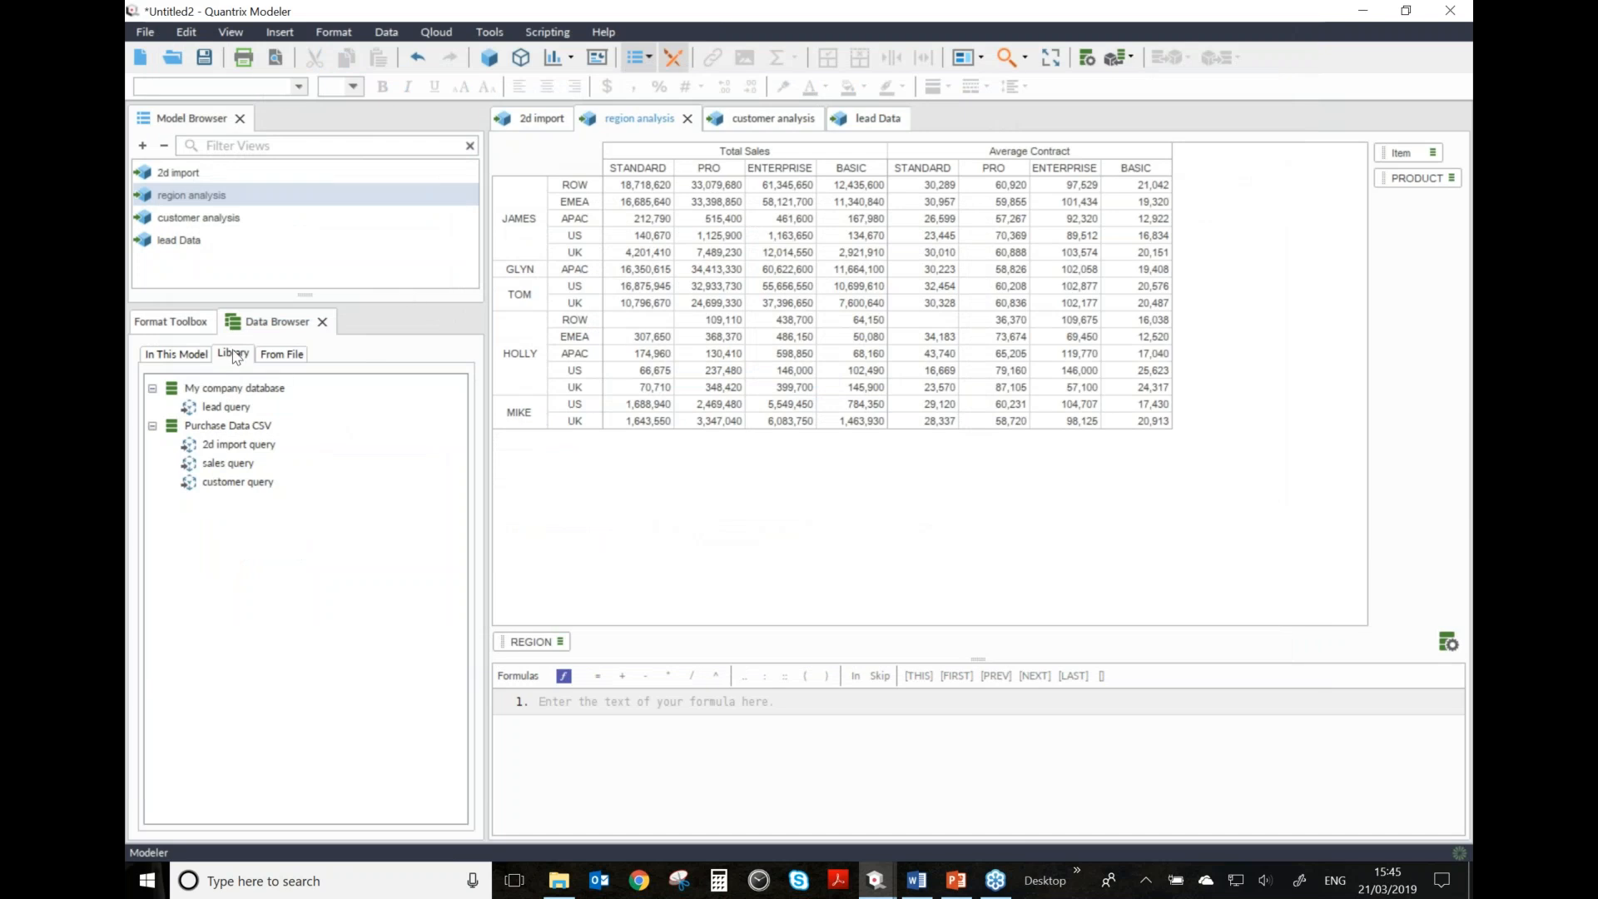
left_click(197, 358)
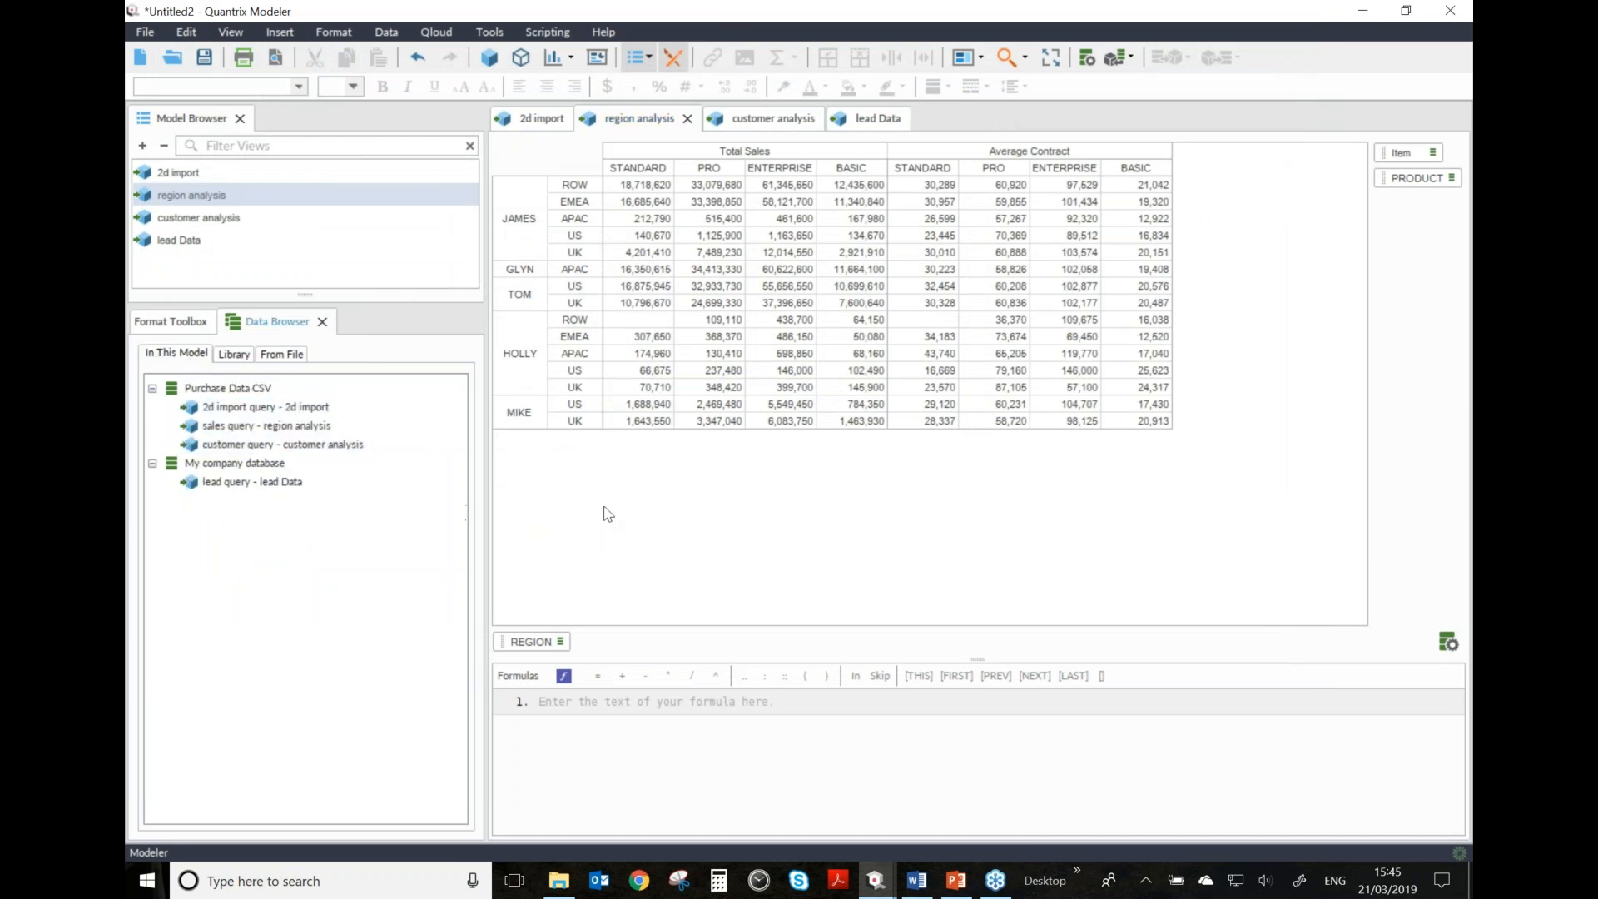
left_click_drag(292, 303, 346, 431)
- Check the Qloud server URL setting in the program options and leave it unchanged
left_click(489, 32)
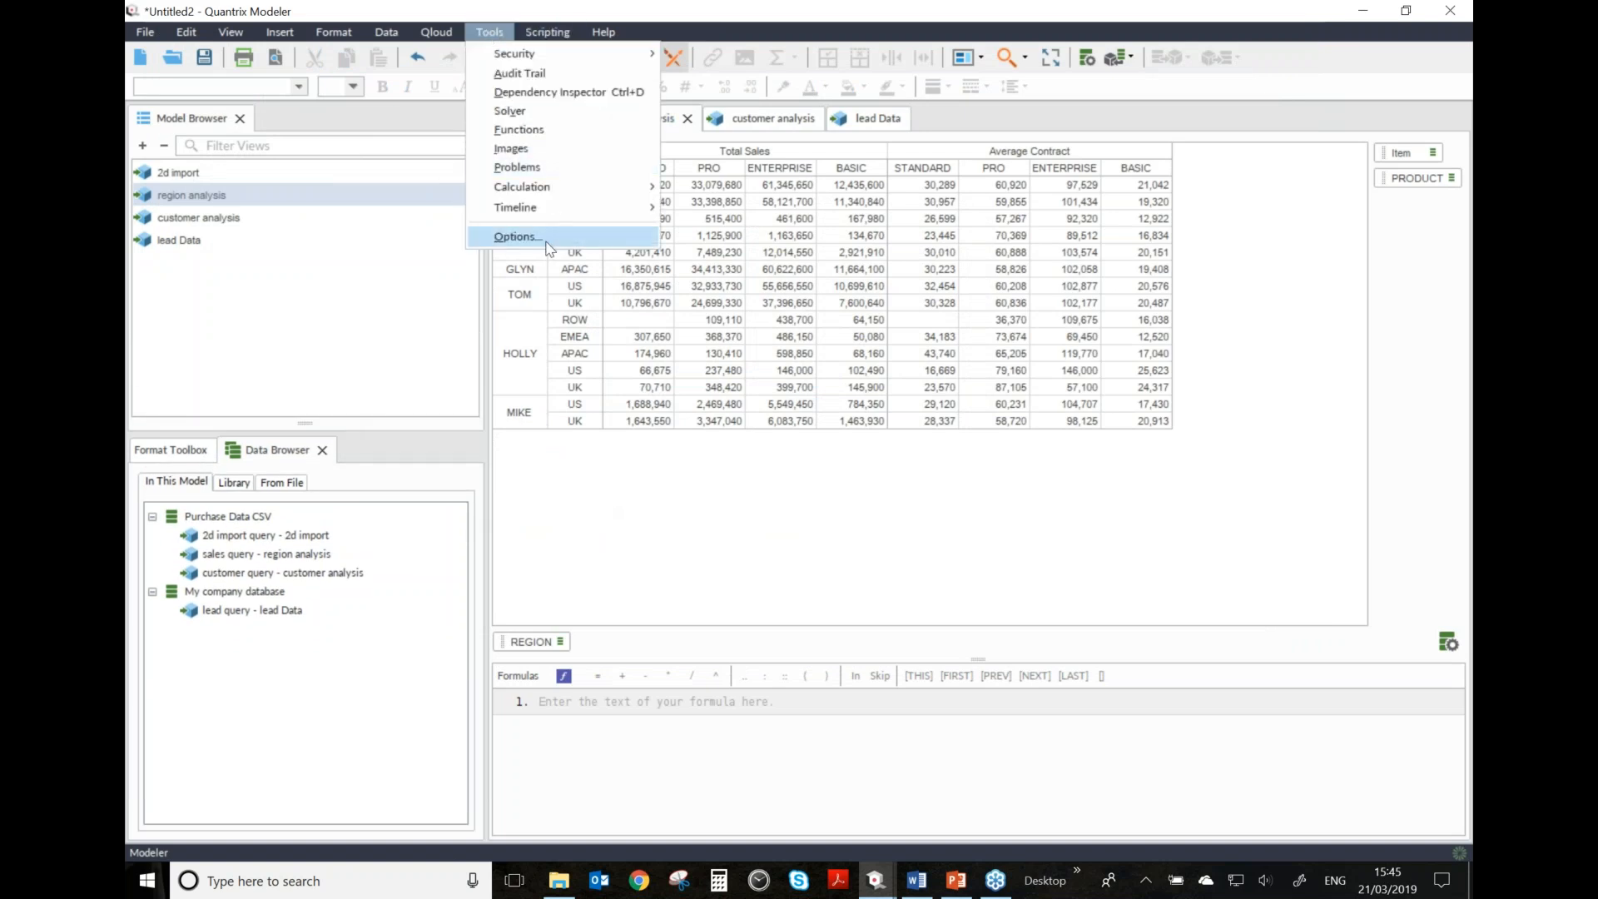
left_click(549, 238)
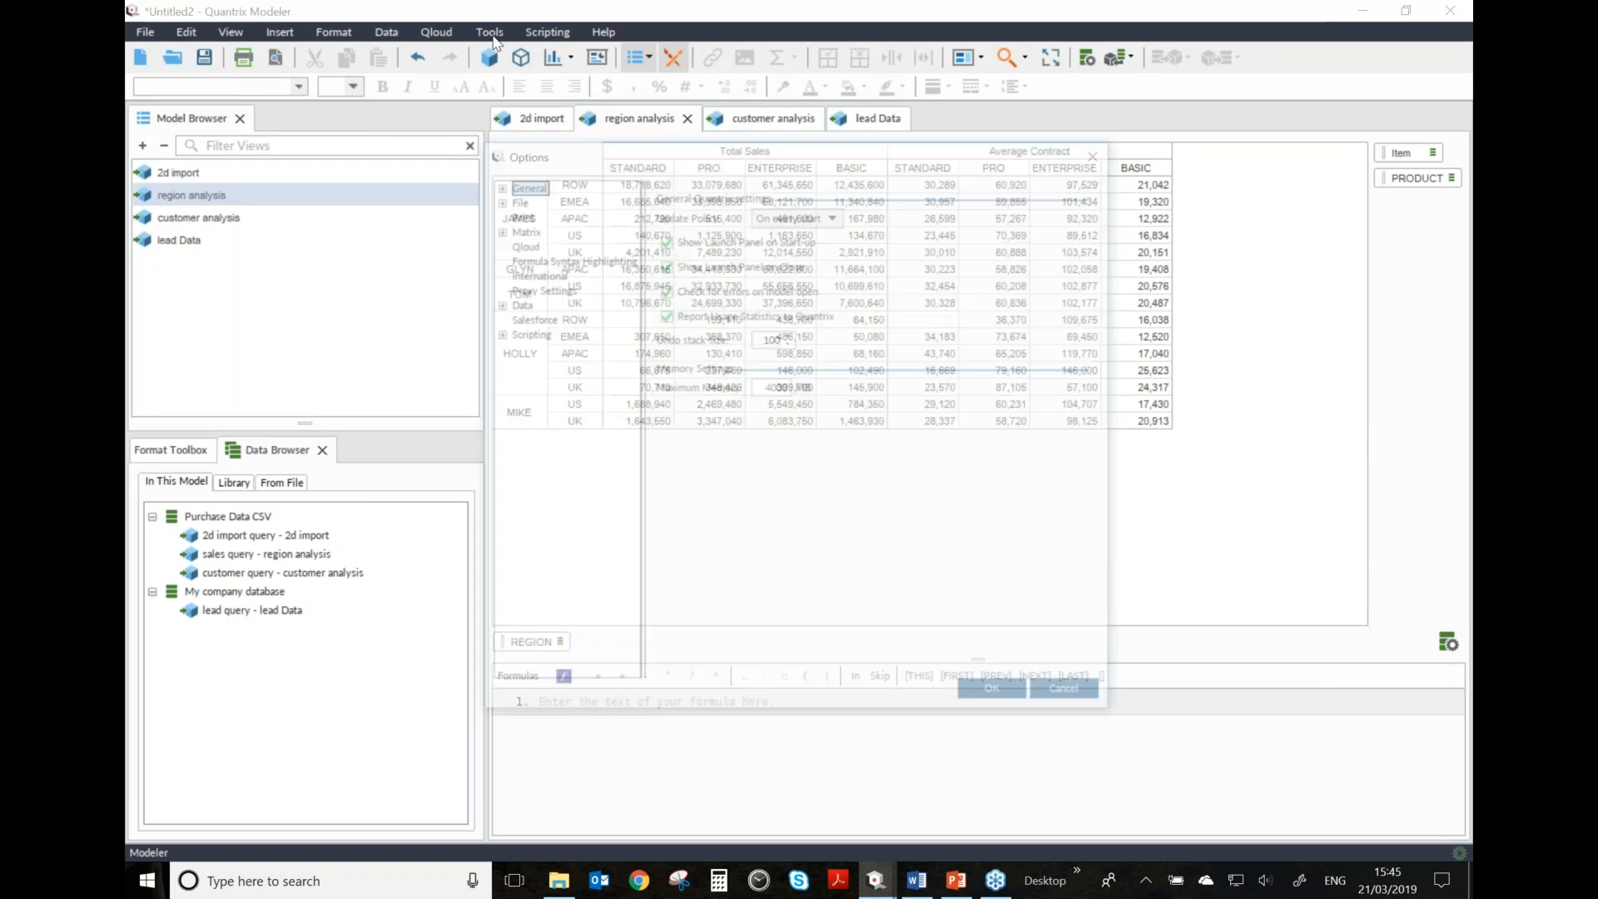
left_click(524, 247)
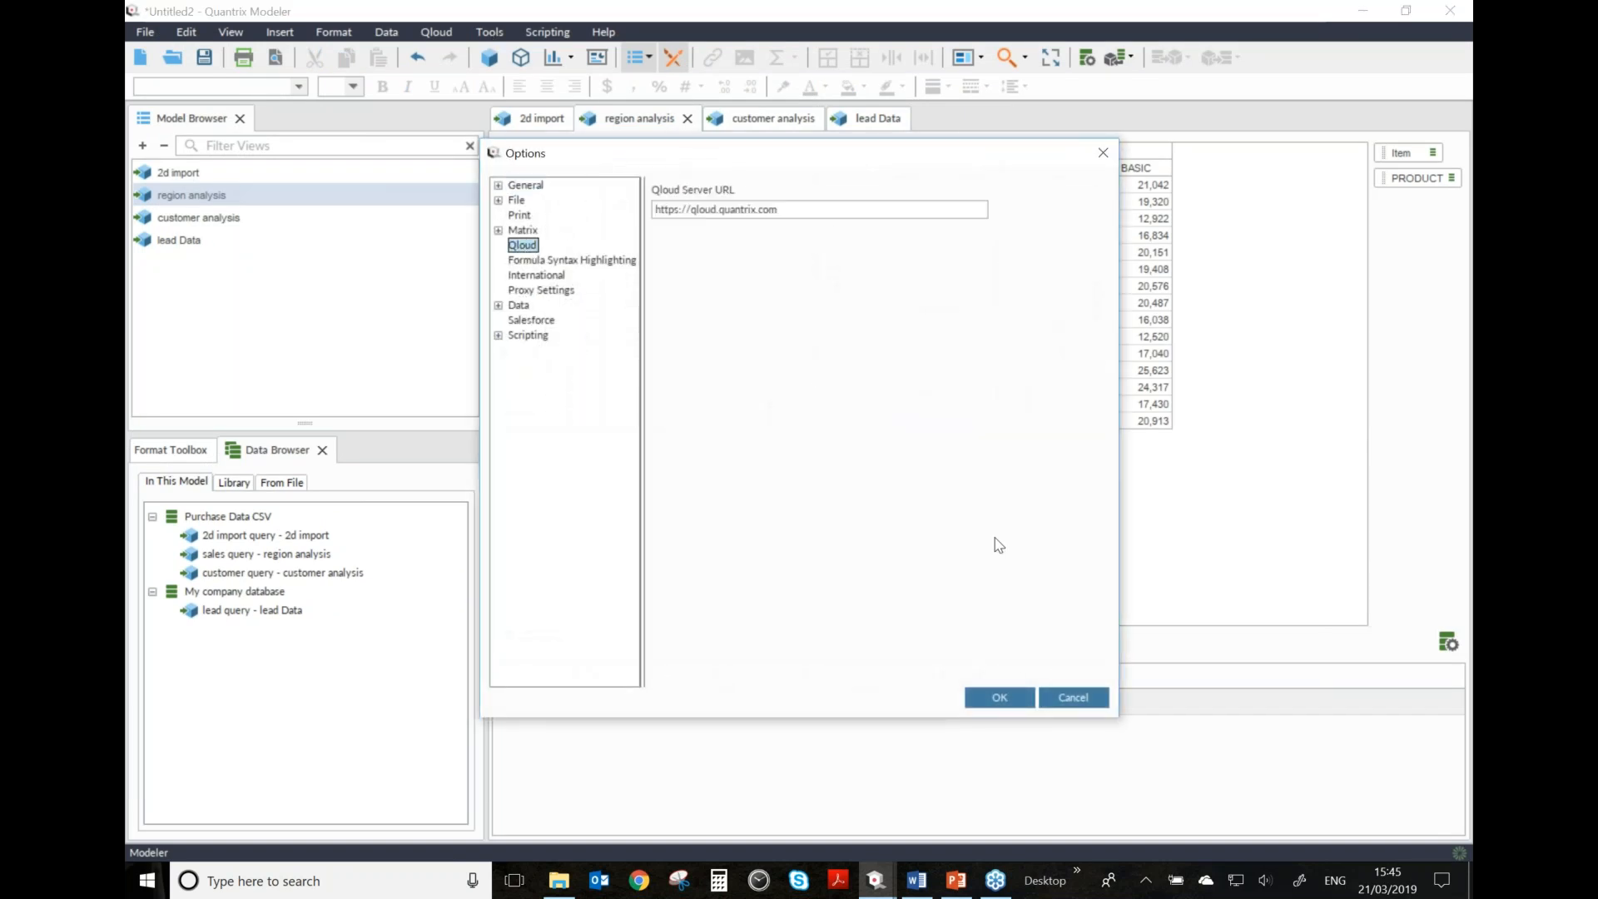
left_click(1071, 698)
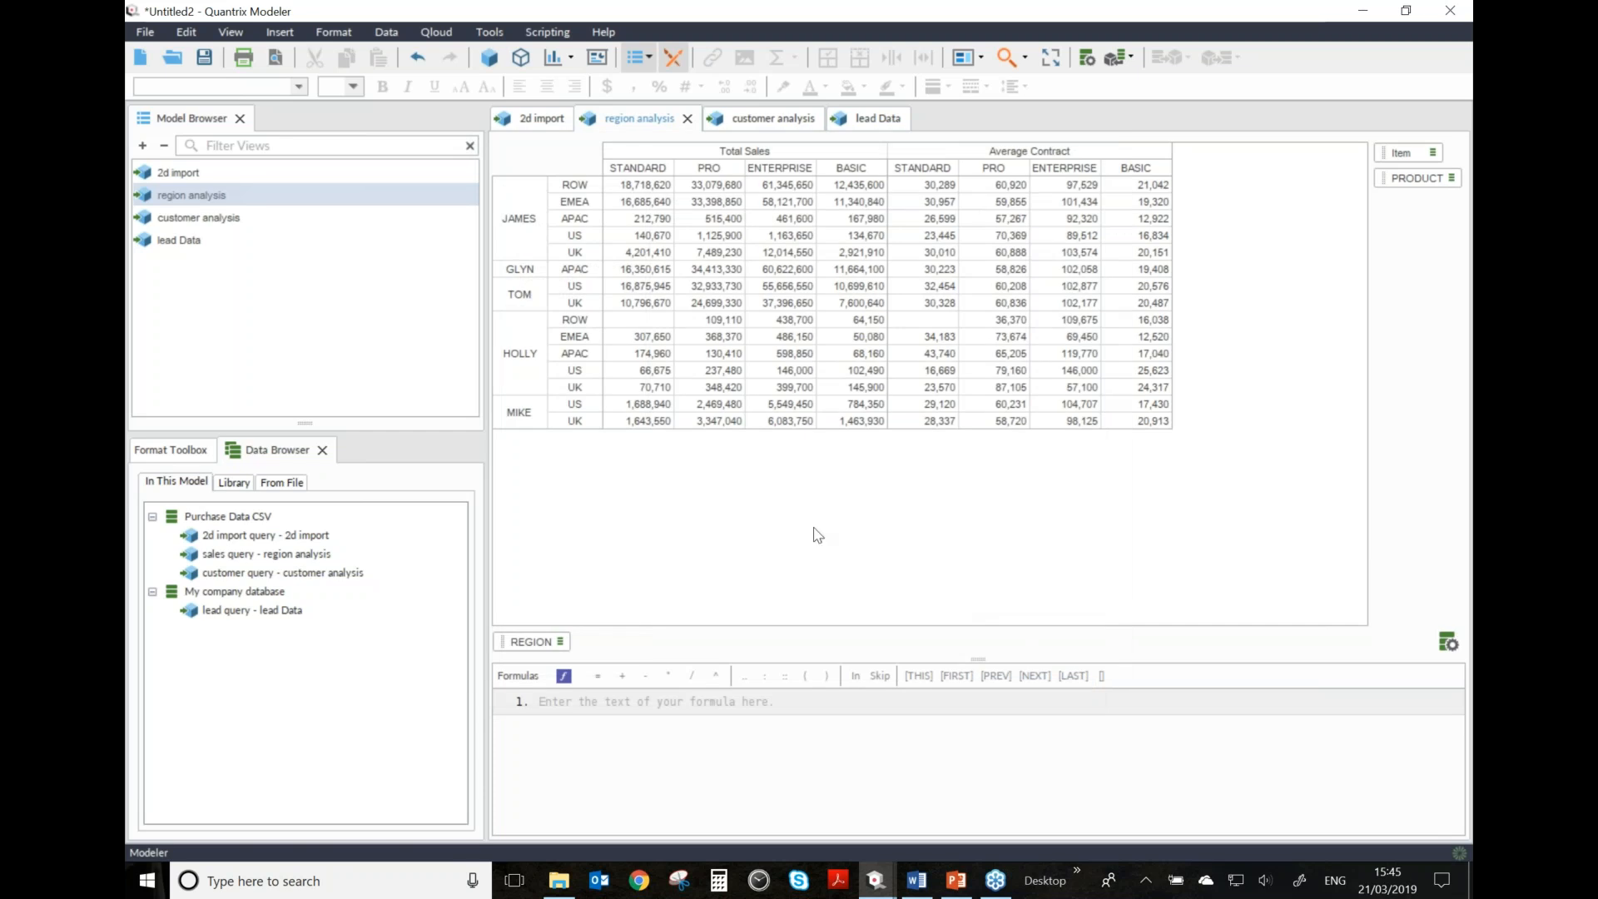
key("alt+Tab")
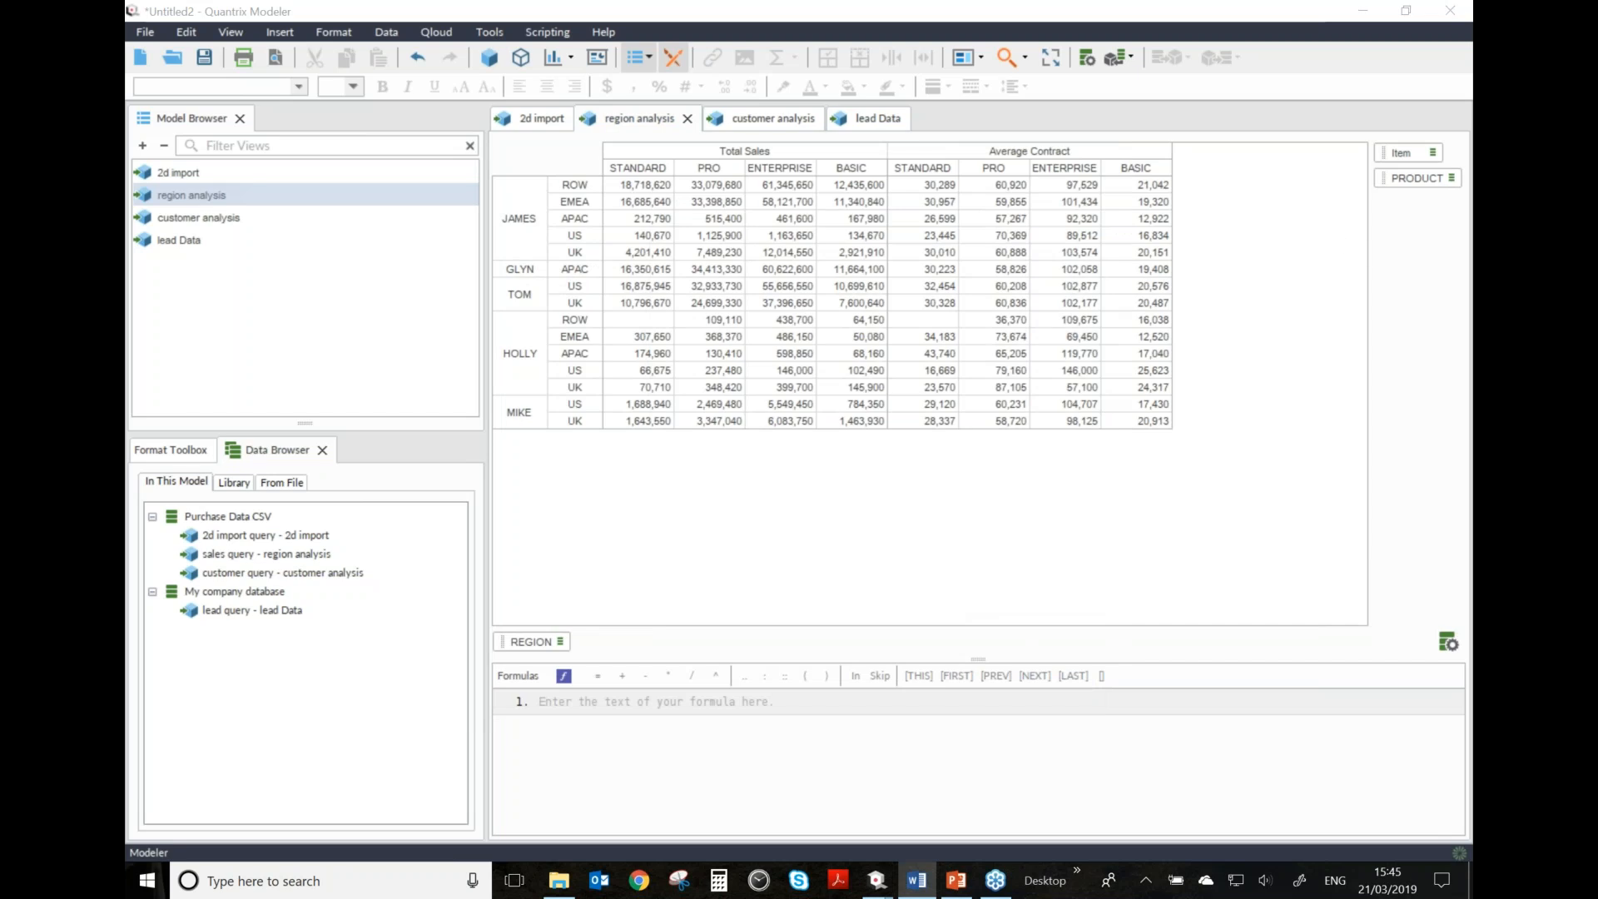
left_click(207, 222)
left_click(196, 240)
left_click(205, 220)
left_click(213, 197)
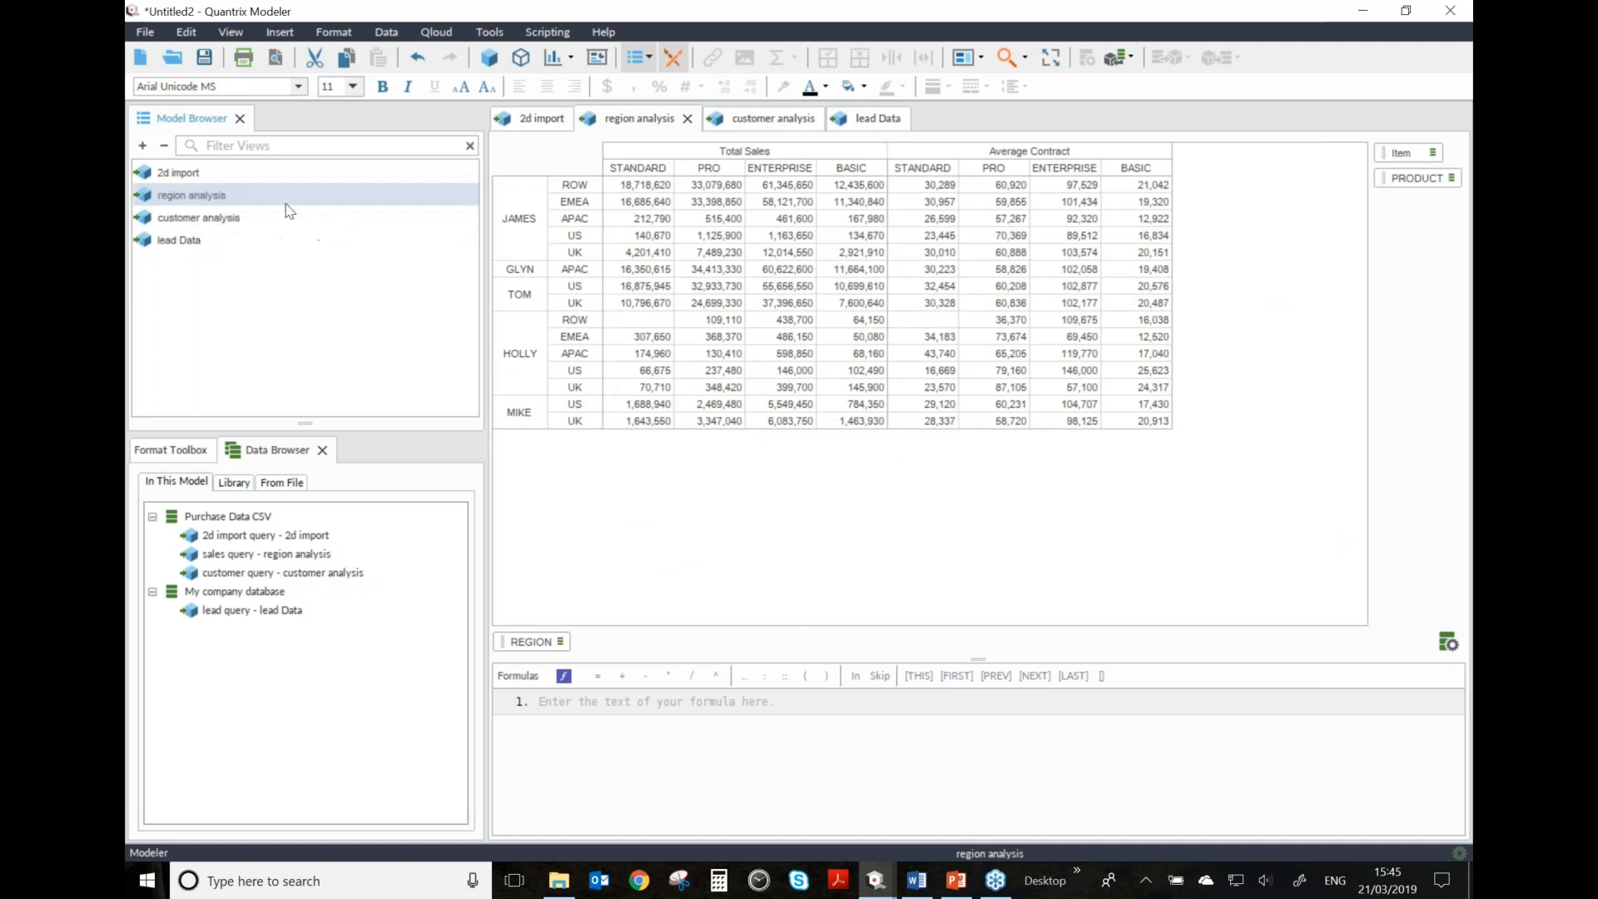
- Start a matrix data import and check the File and URL choices for bringing data from another model
left_click(387, 31)
mouse_move(424, 54)
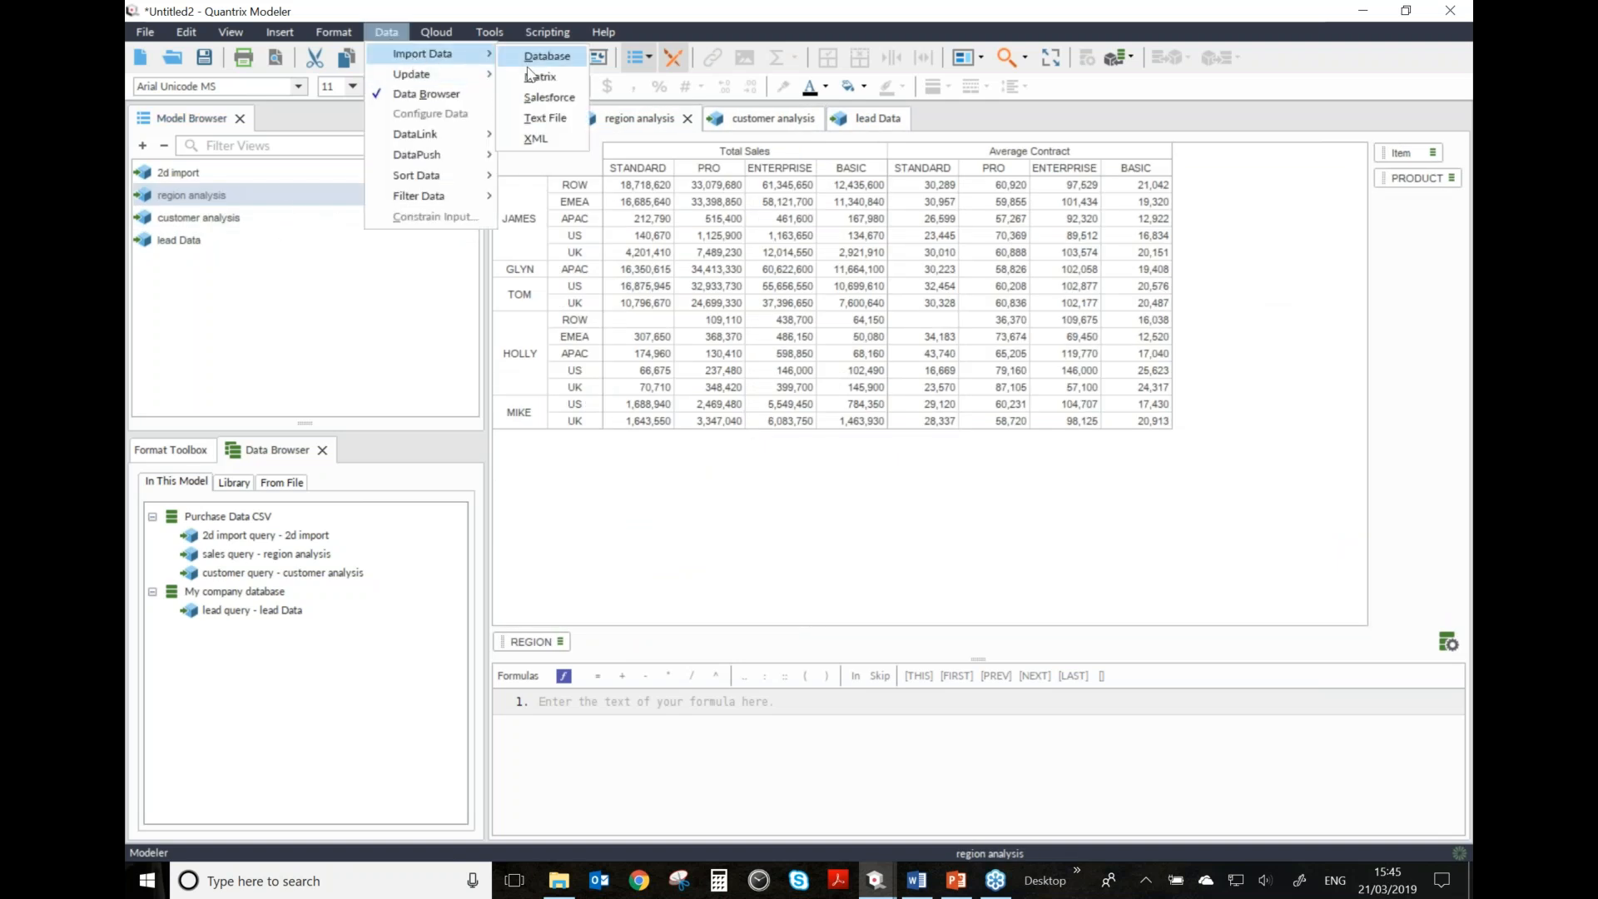
left_click(549, 80)
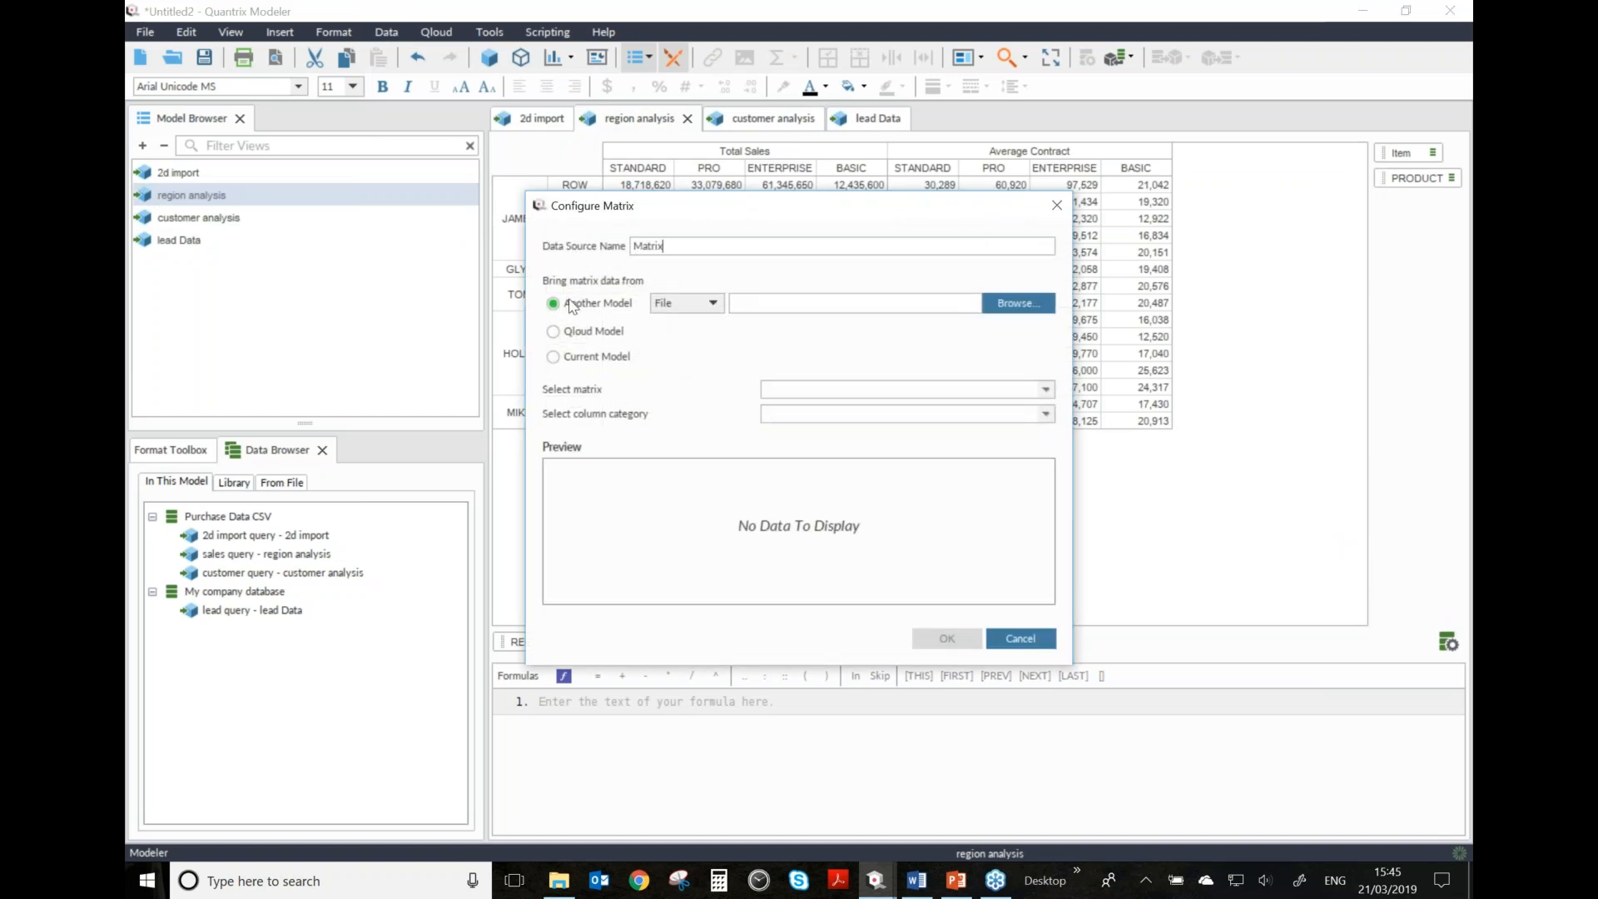
left_click(667, 308)
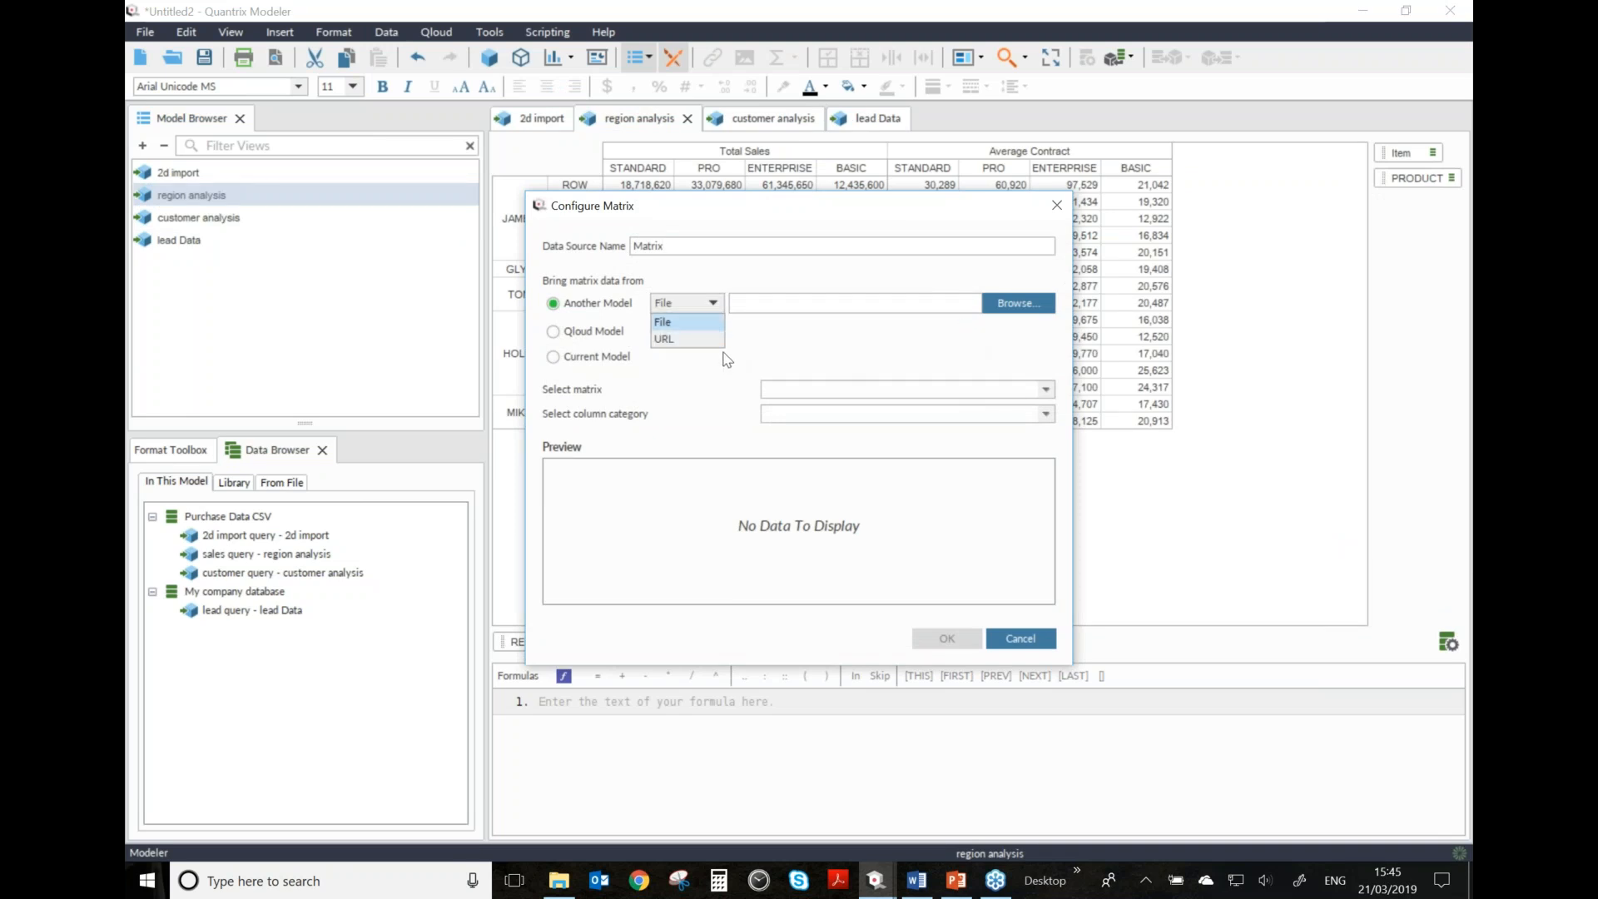
left_click(702, 306)
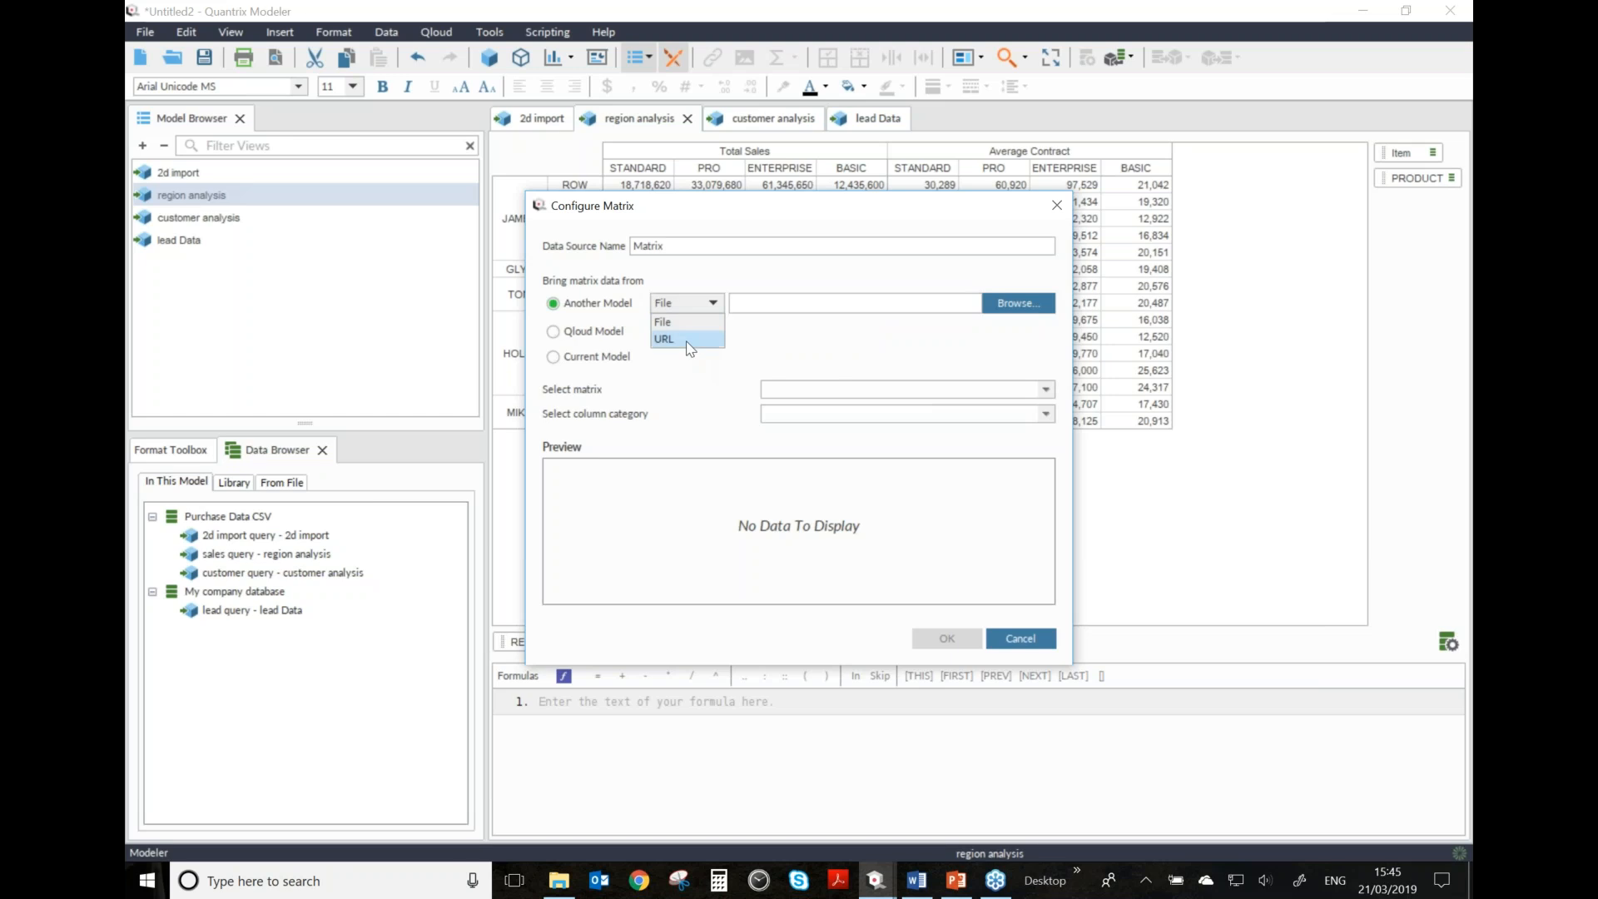
left_click(689, 340)
left_click(712, 303)
left_click(691, 322)
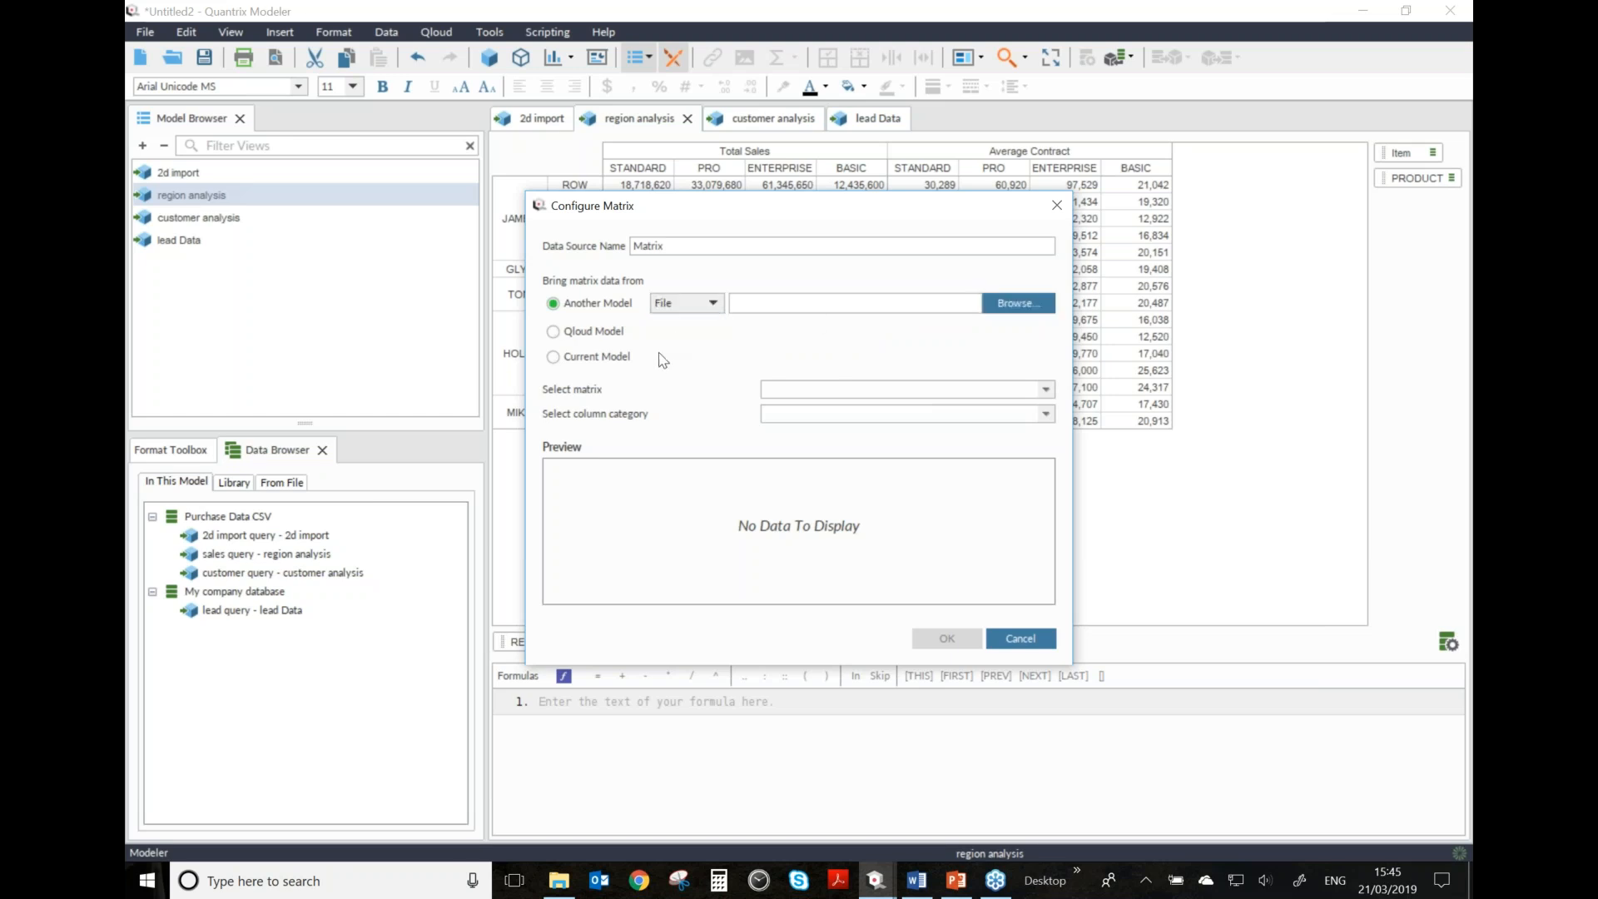
- Preview the current model's customer analysis, lead Data and region analysis matrices as possible import sources
left_click(586, 365)
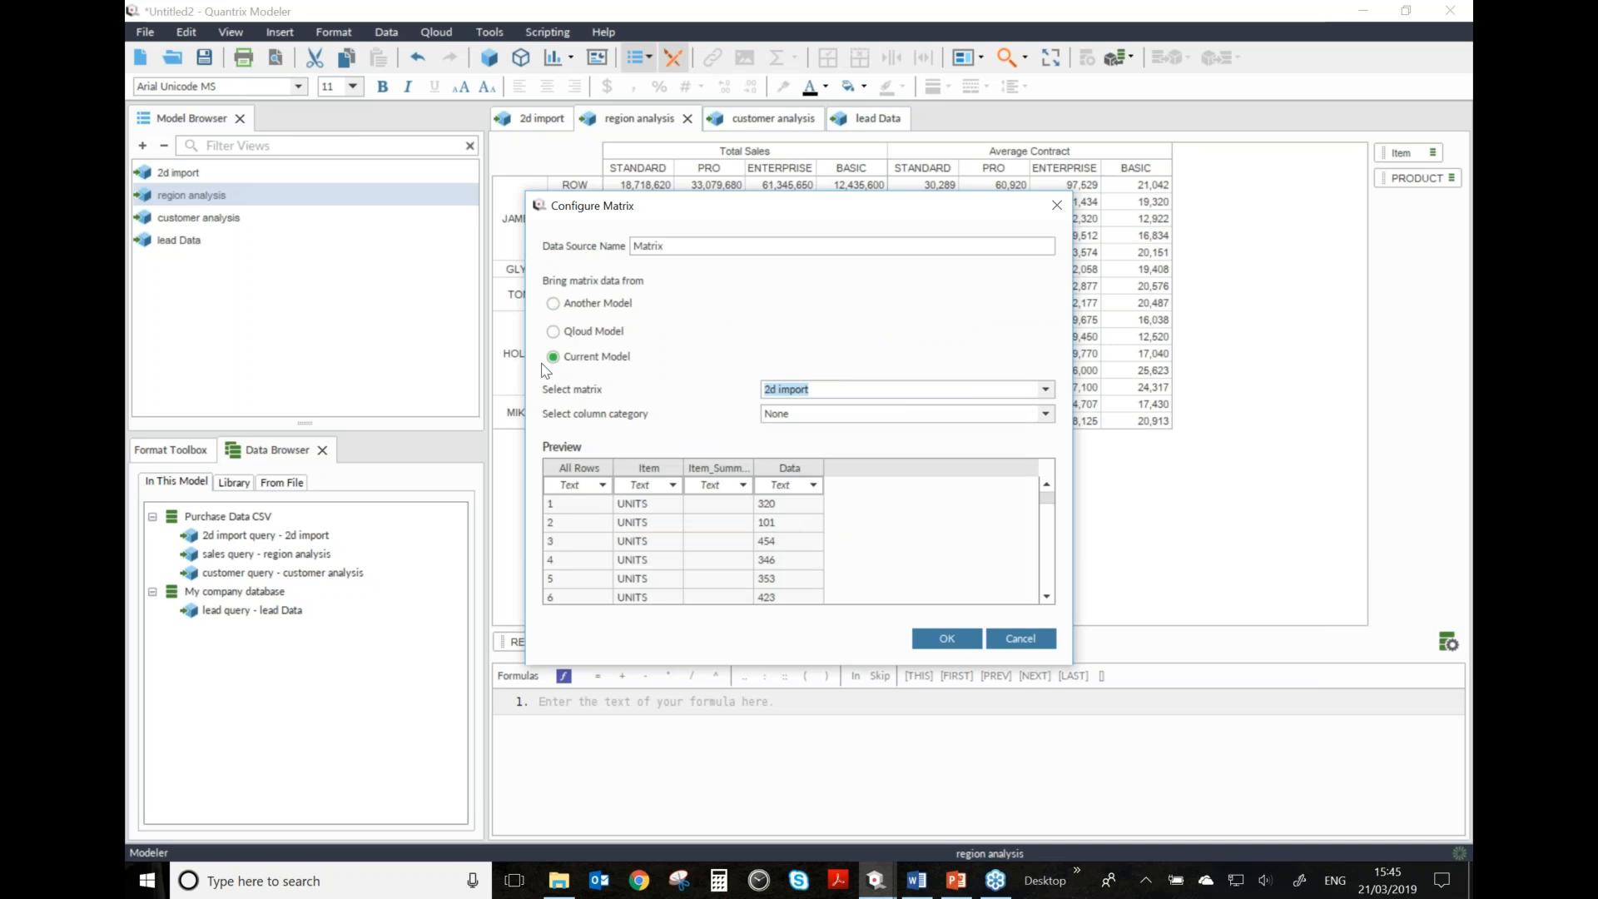
left_click(1045, 391)
left_click(829, 431)
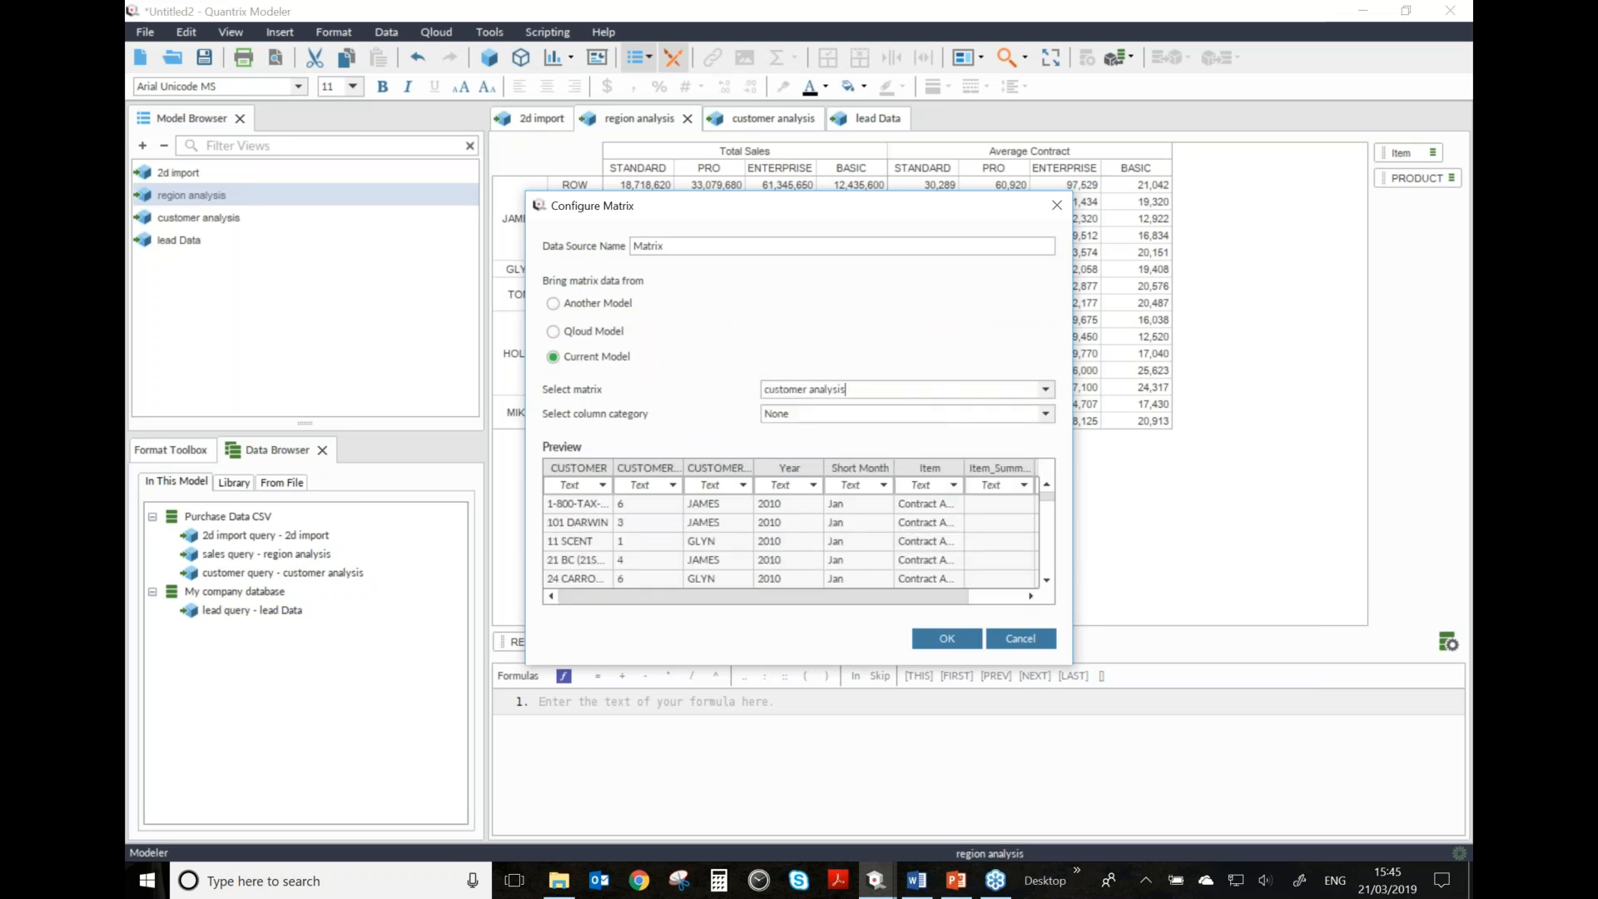
left_click(1045, 389)
left_click(863, 436)
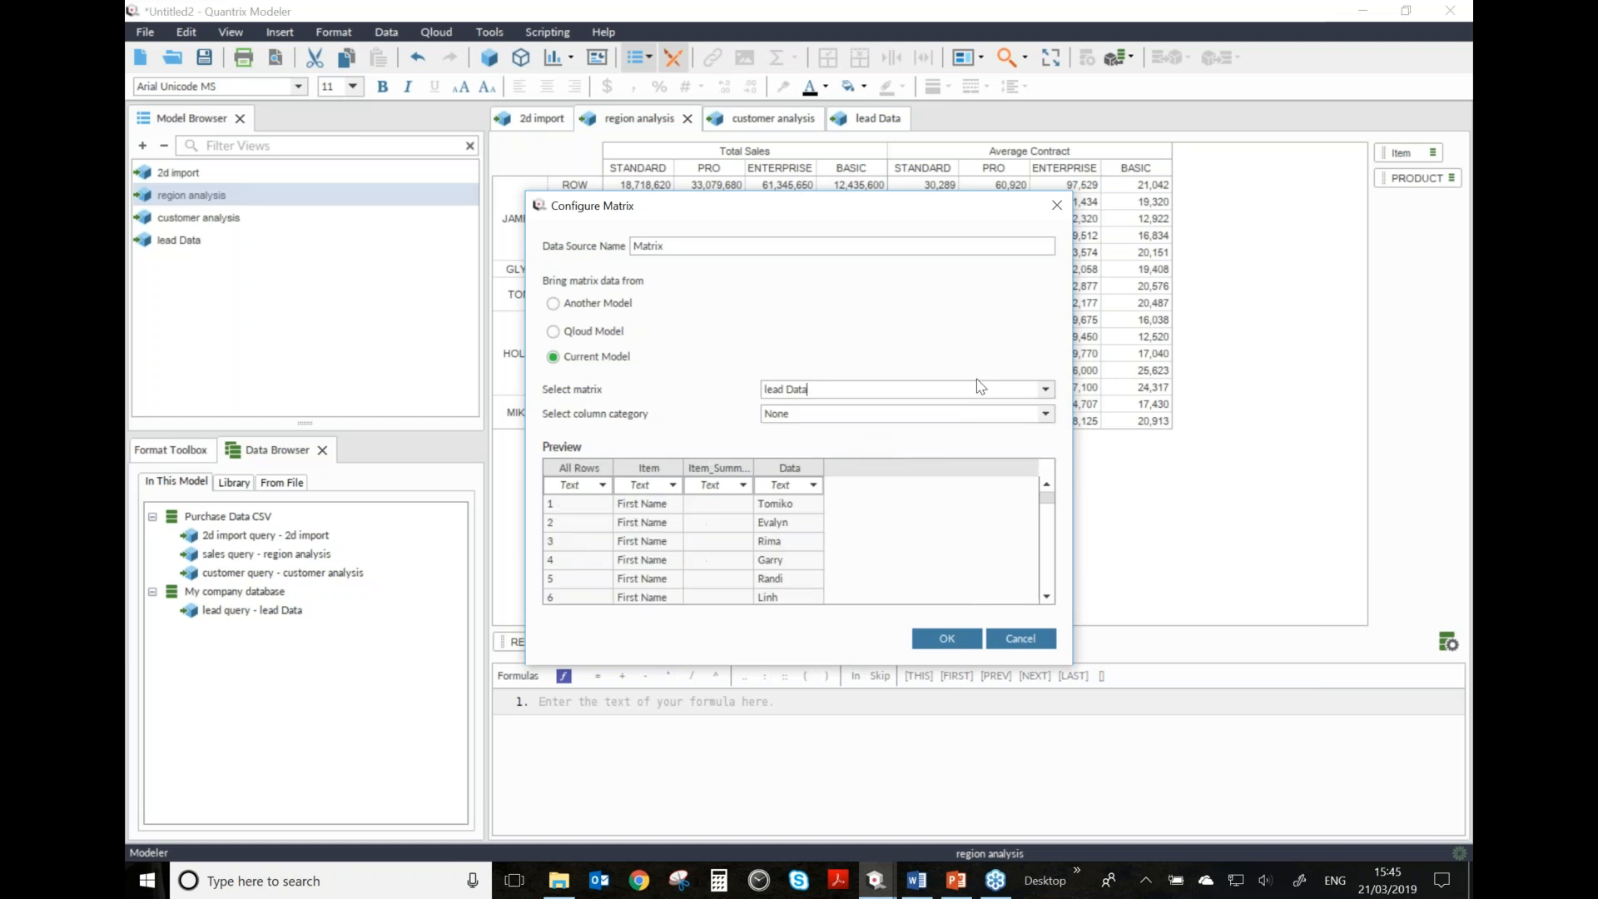
left_click(1046, 388)
left_click(887, 451)
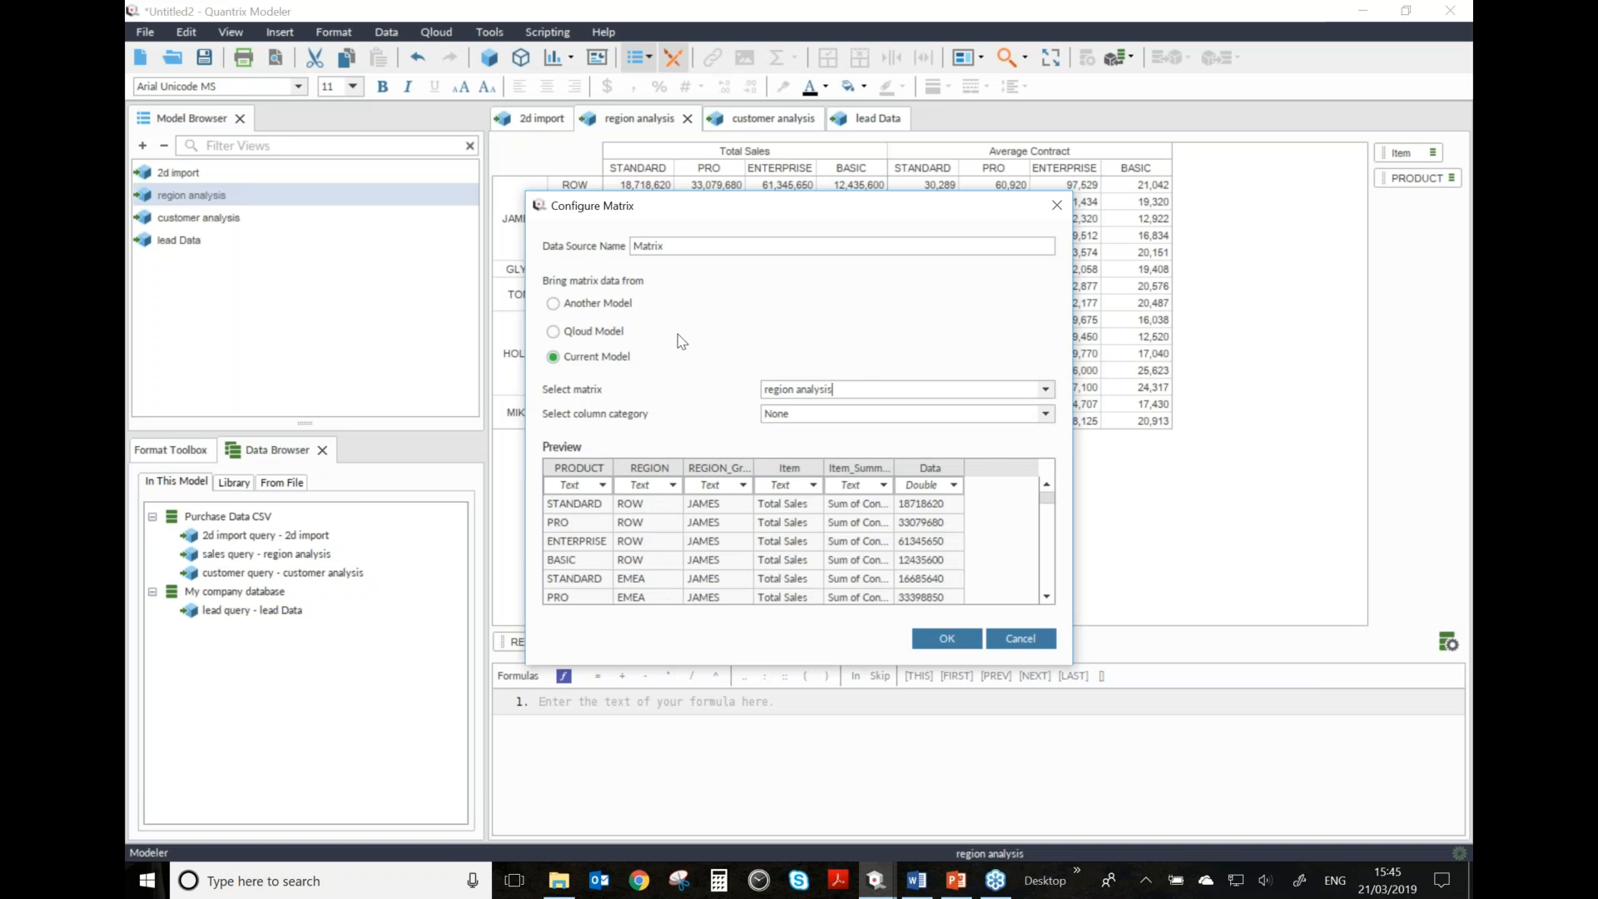
- Set the import source to a Qloud model and choose the Oranges model, sorting the model list by name
left_click(554, 333)
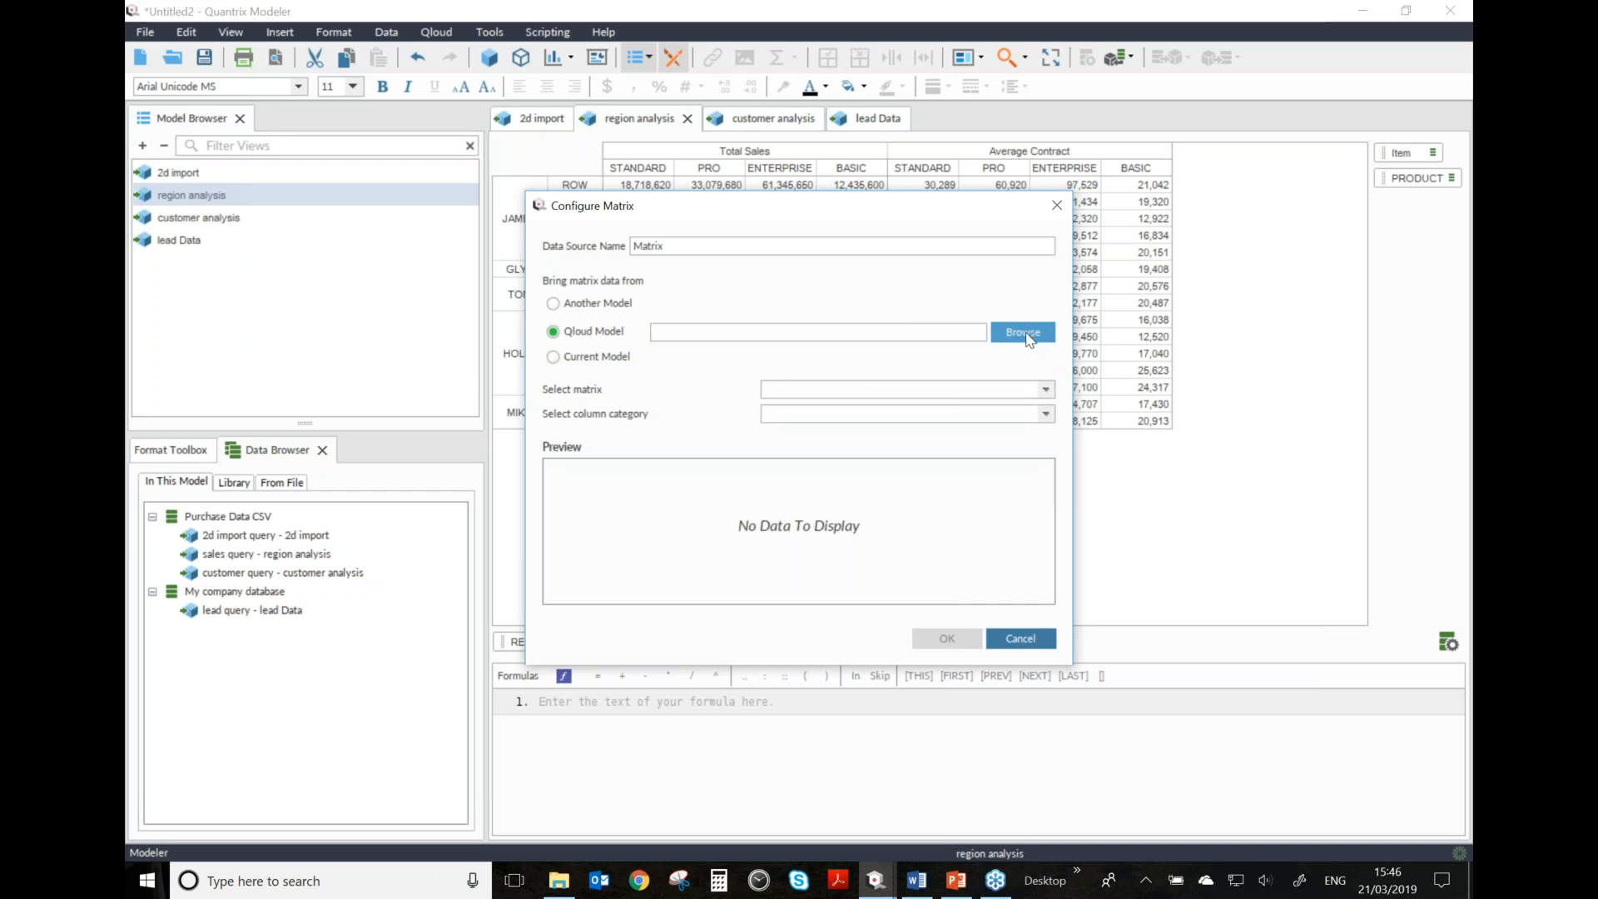
left_click(1028, 336)
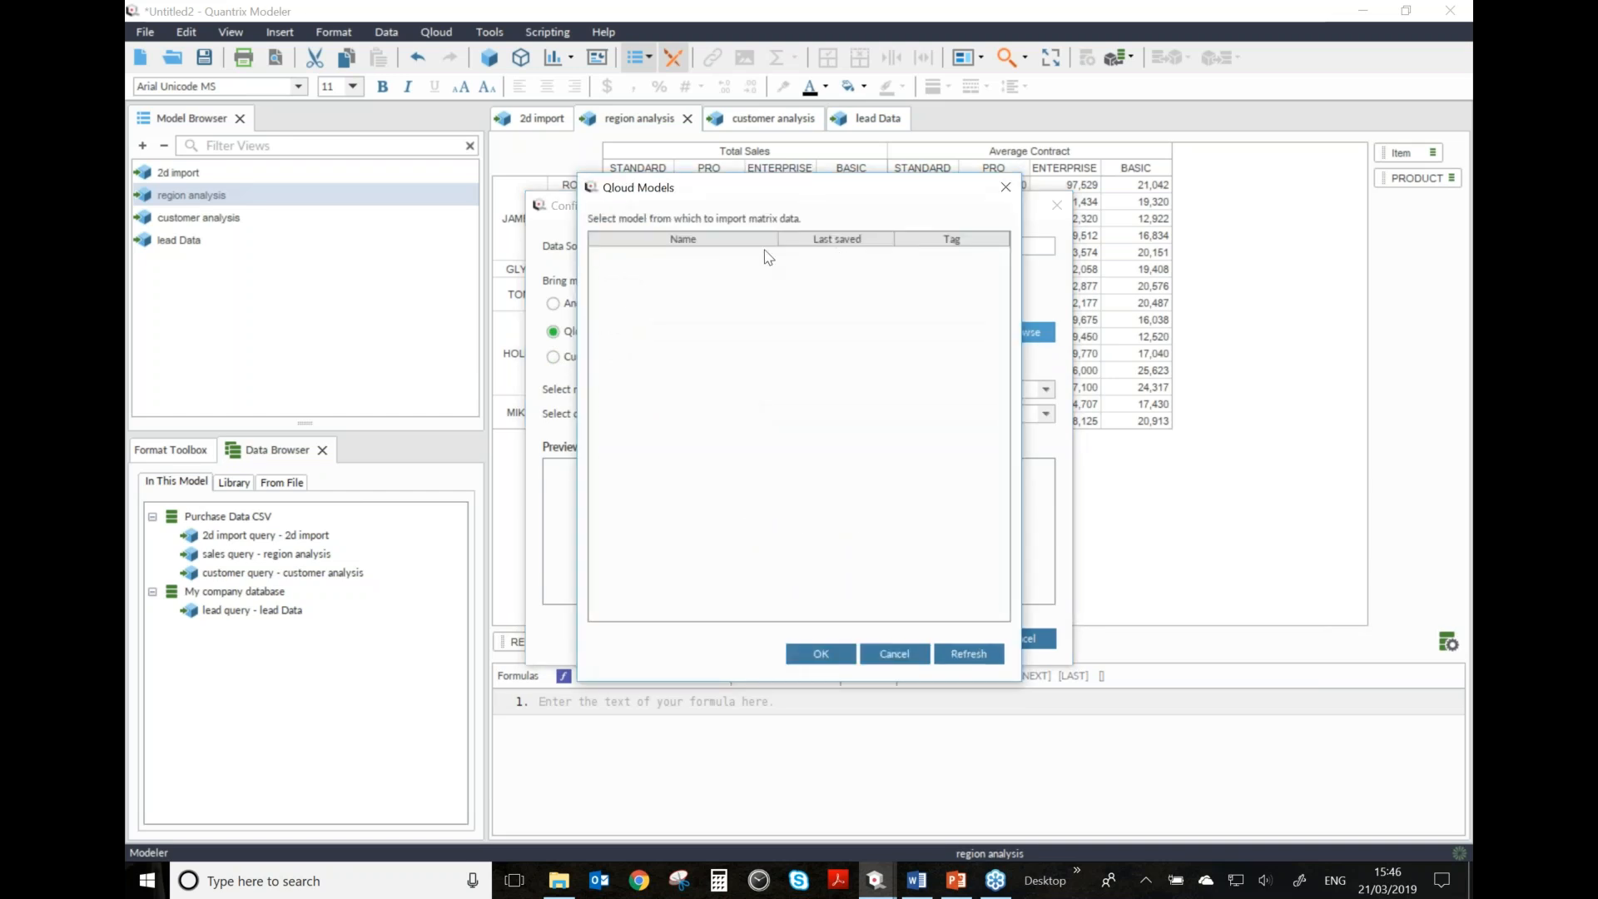
left_click(743, 239)
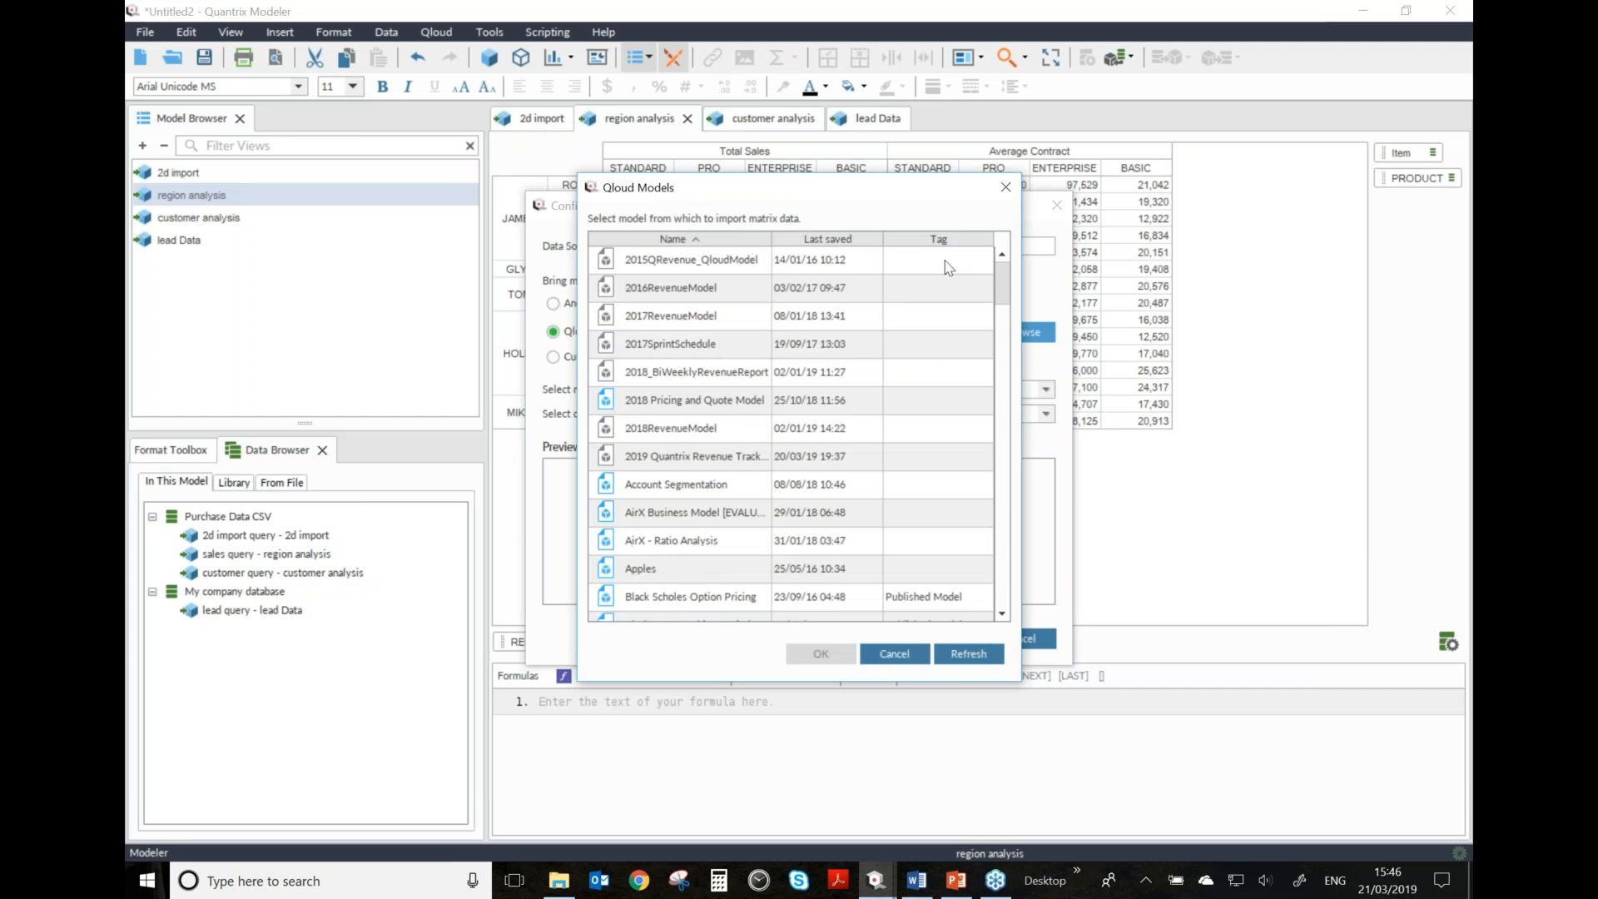
left_click_drag(1004, 281, 997, 468)
left_click(929, 373)
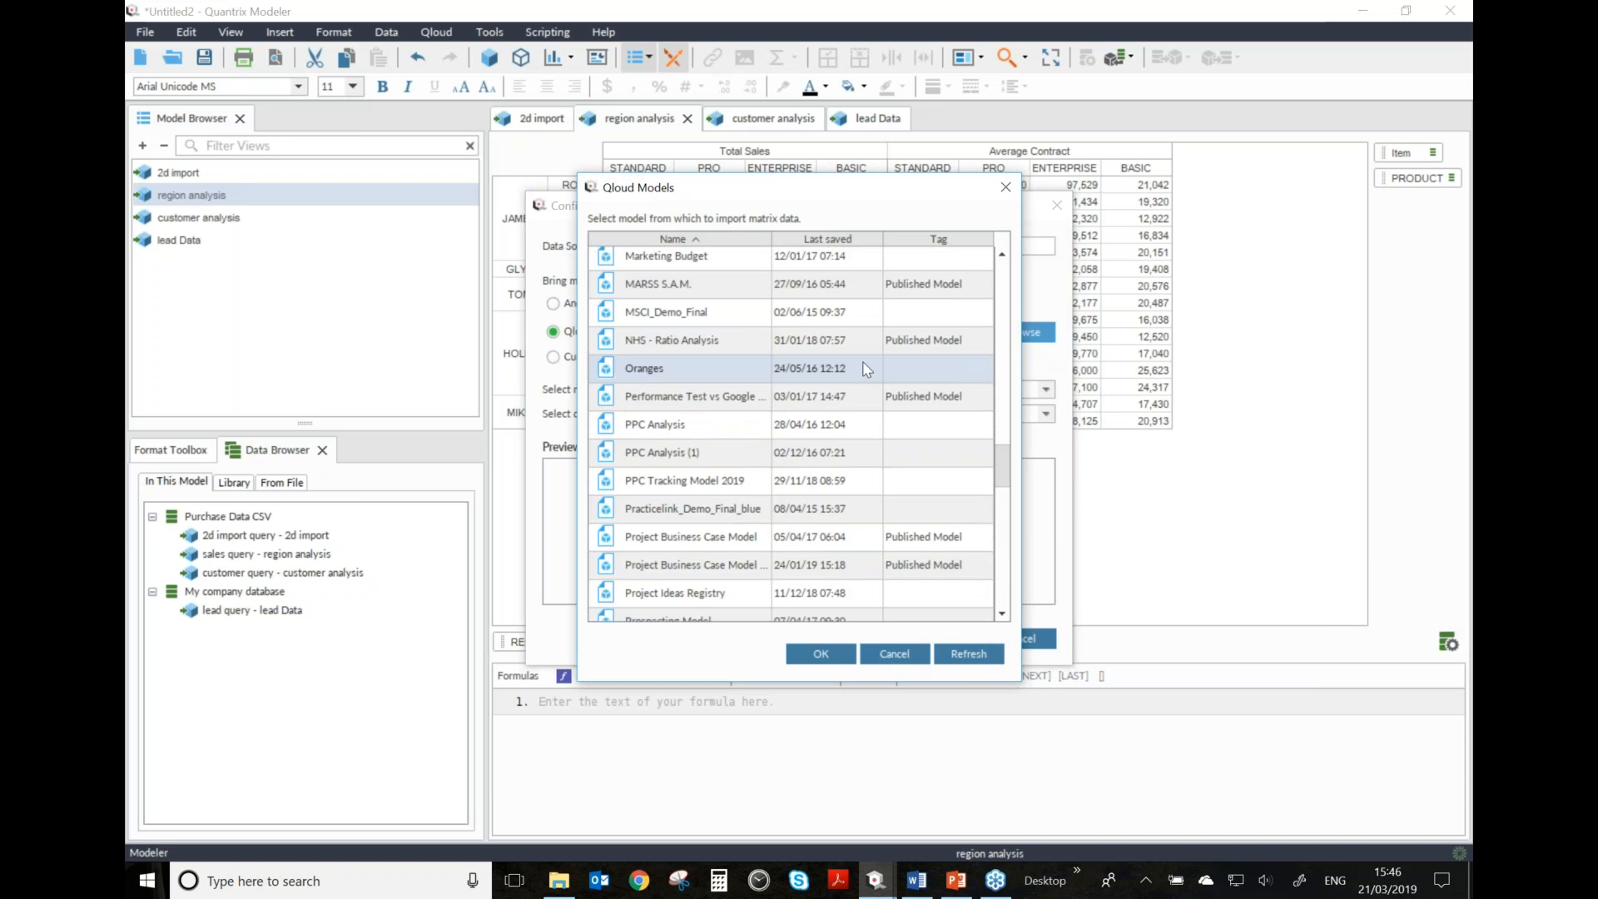
left_click(820, 654)
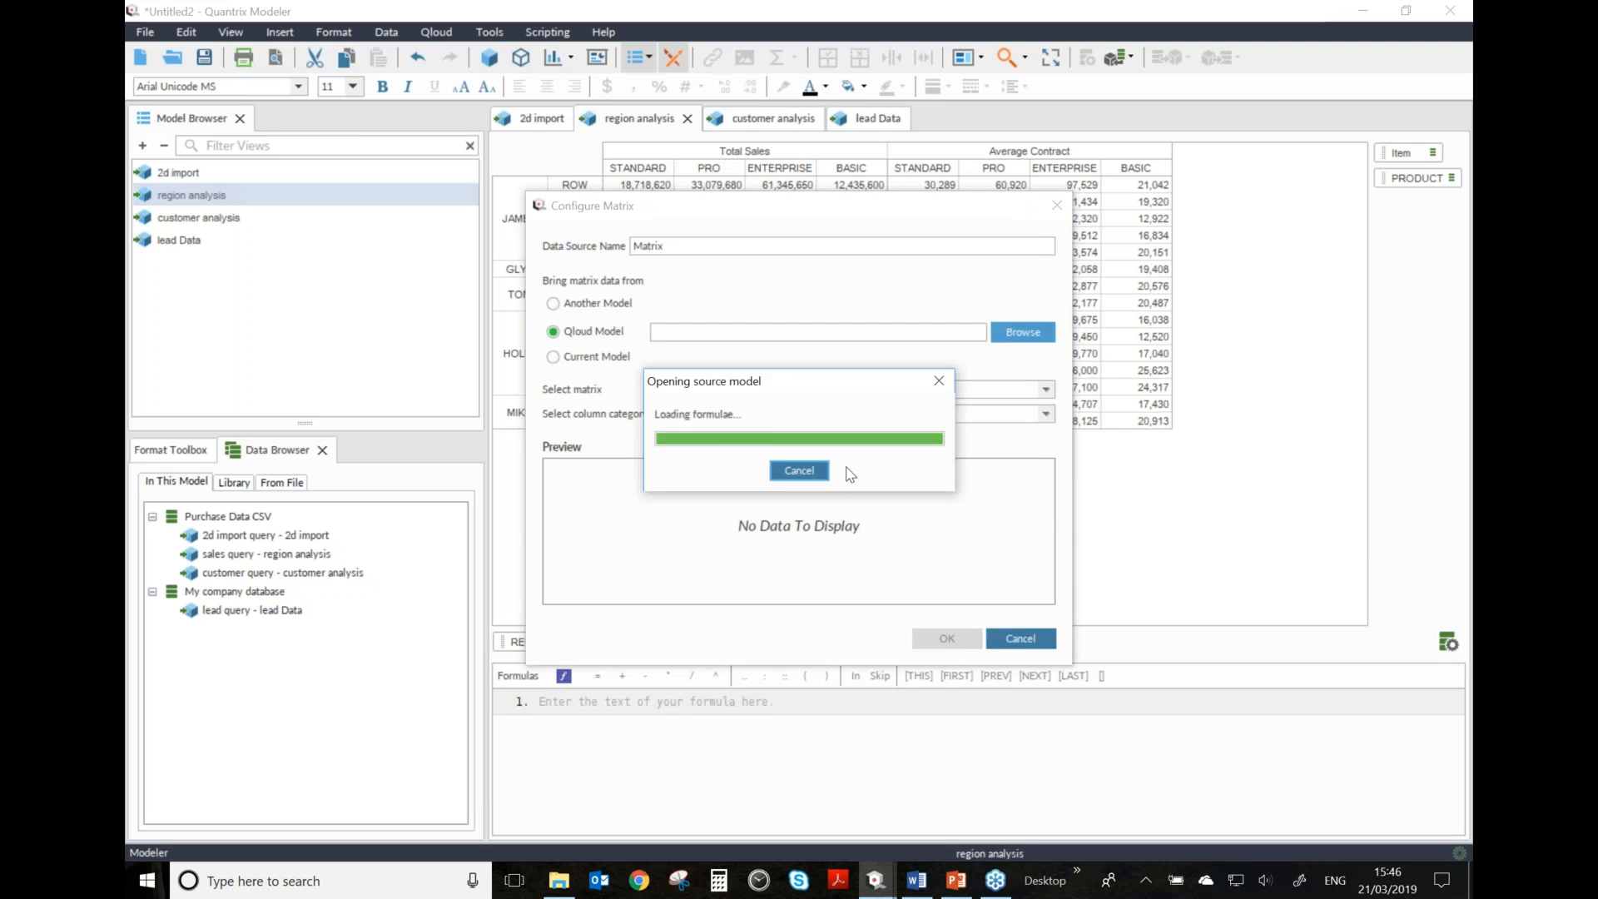
- Choose the Revenue matrix of the Oranges model and create the data import from it
left_click(1040, 389)
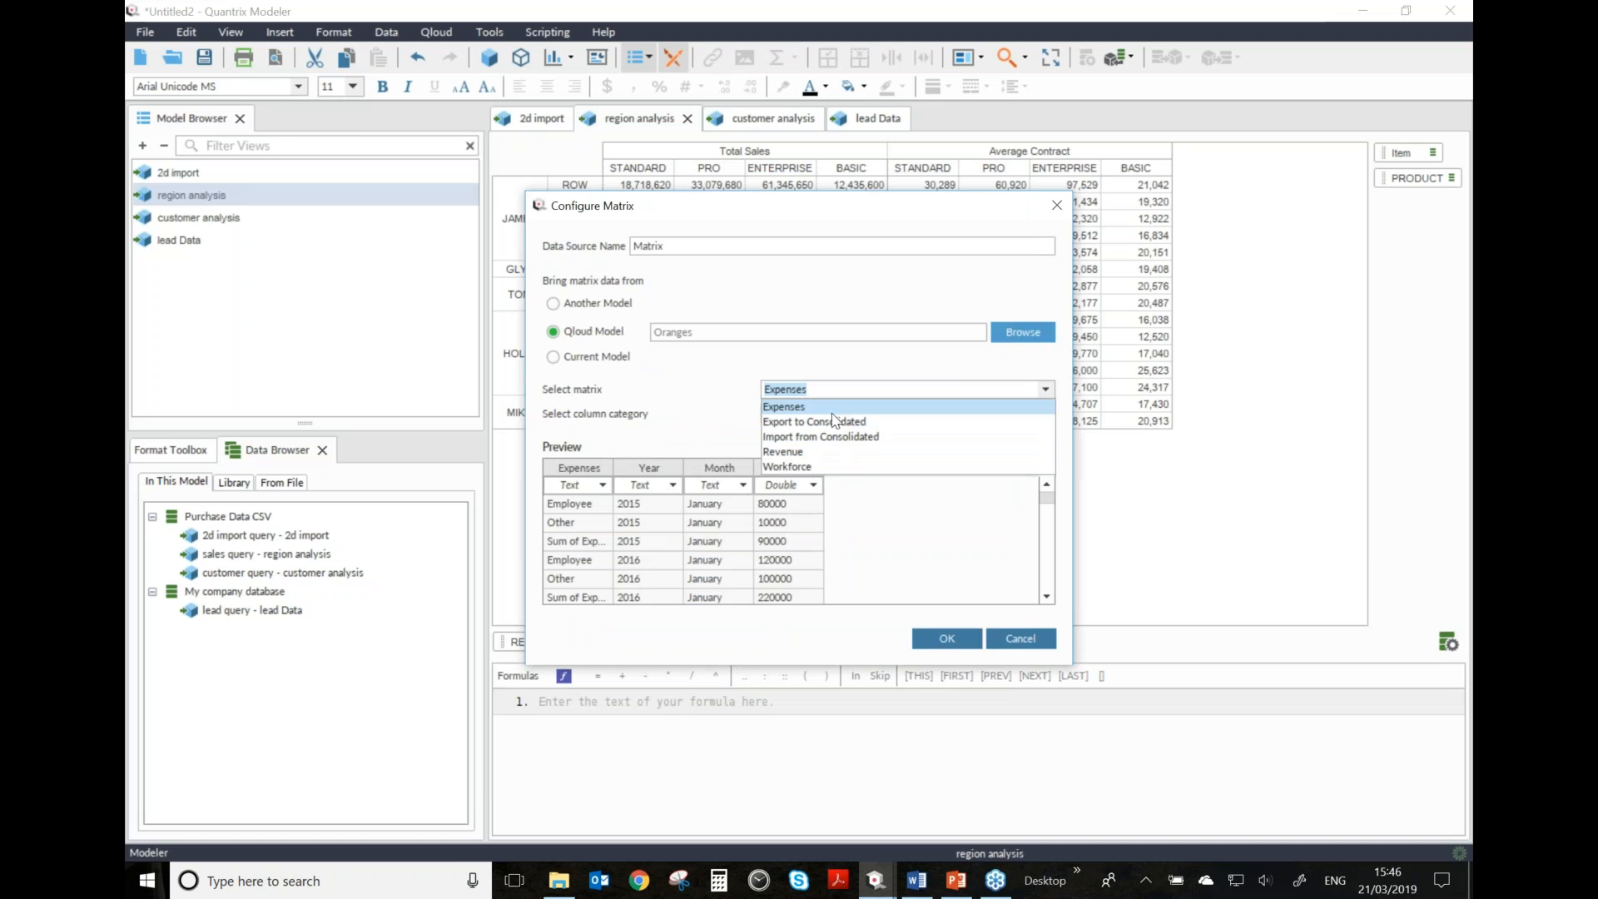
left_click(791, 454)
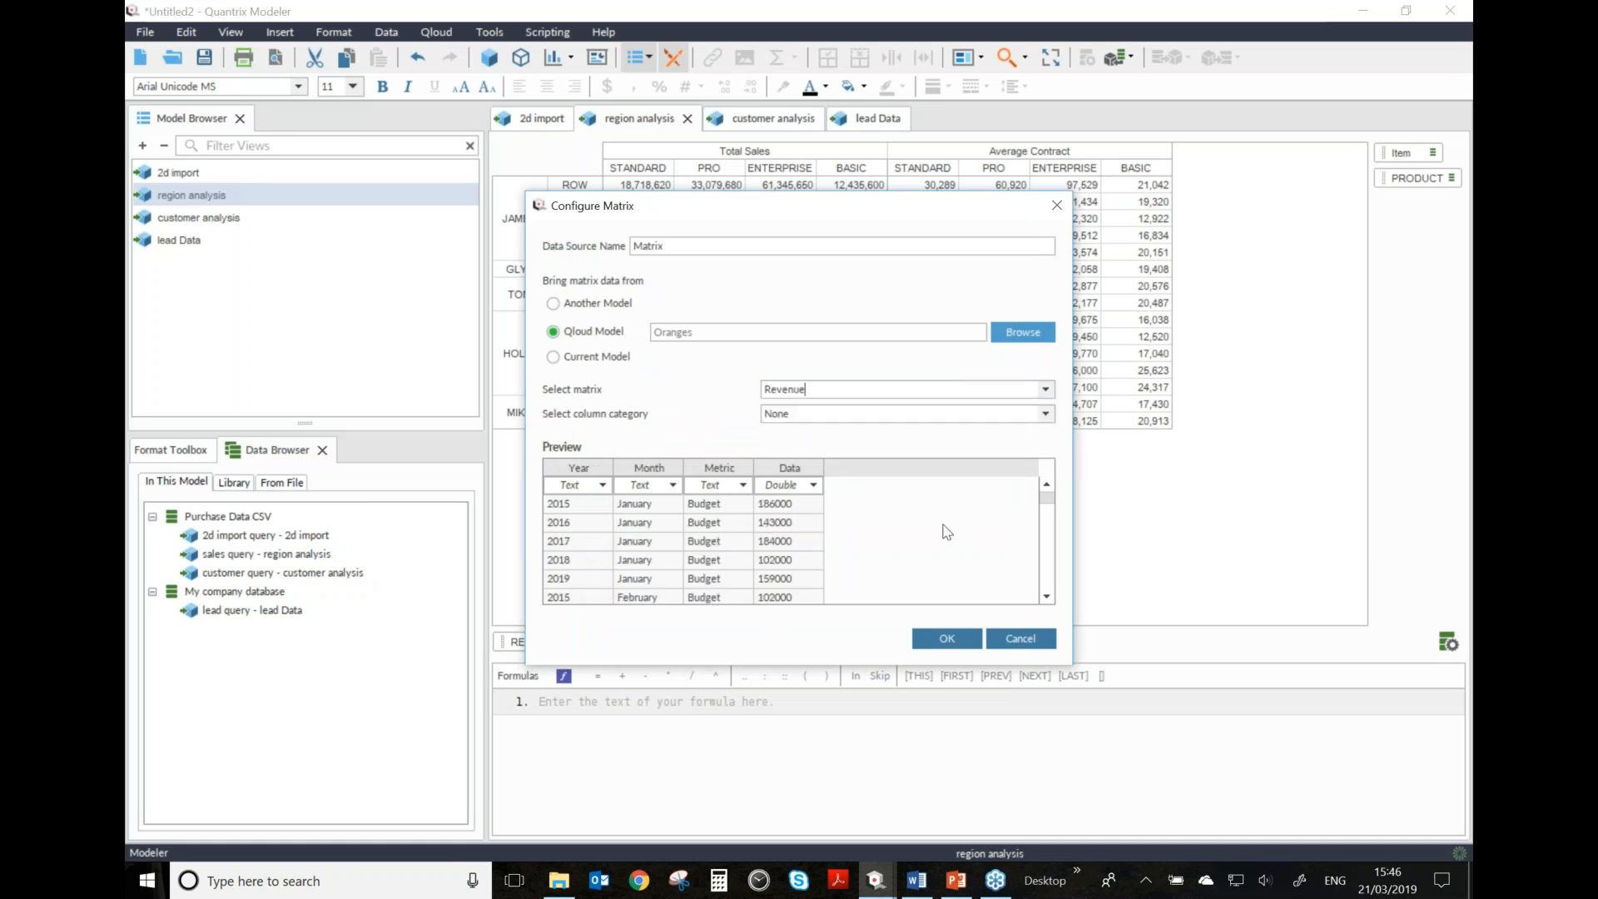
left_click(948, 639)
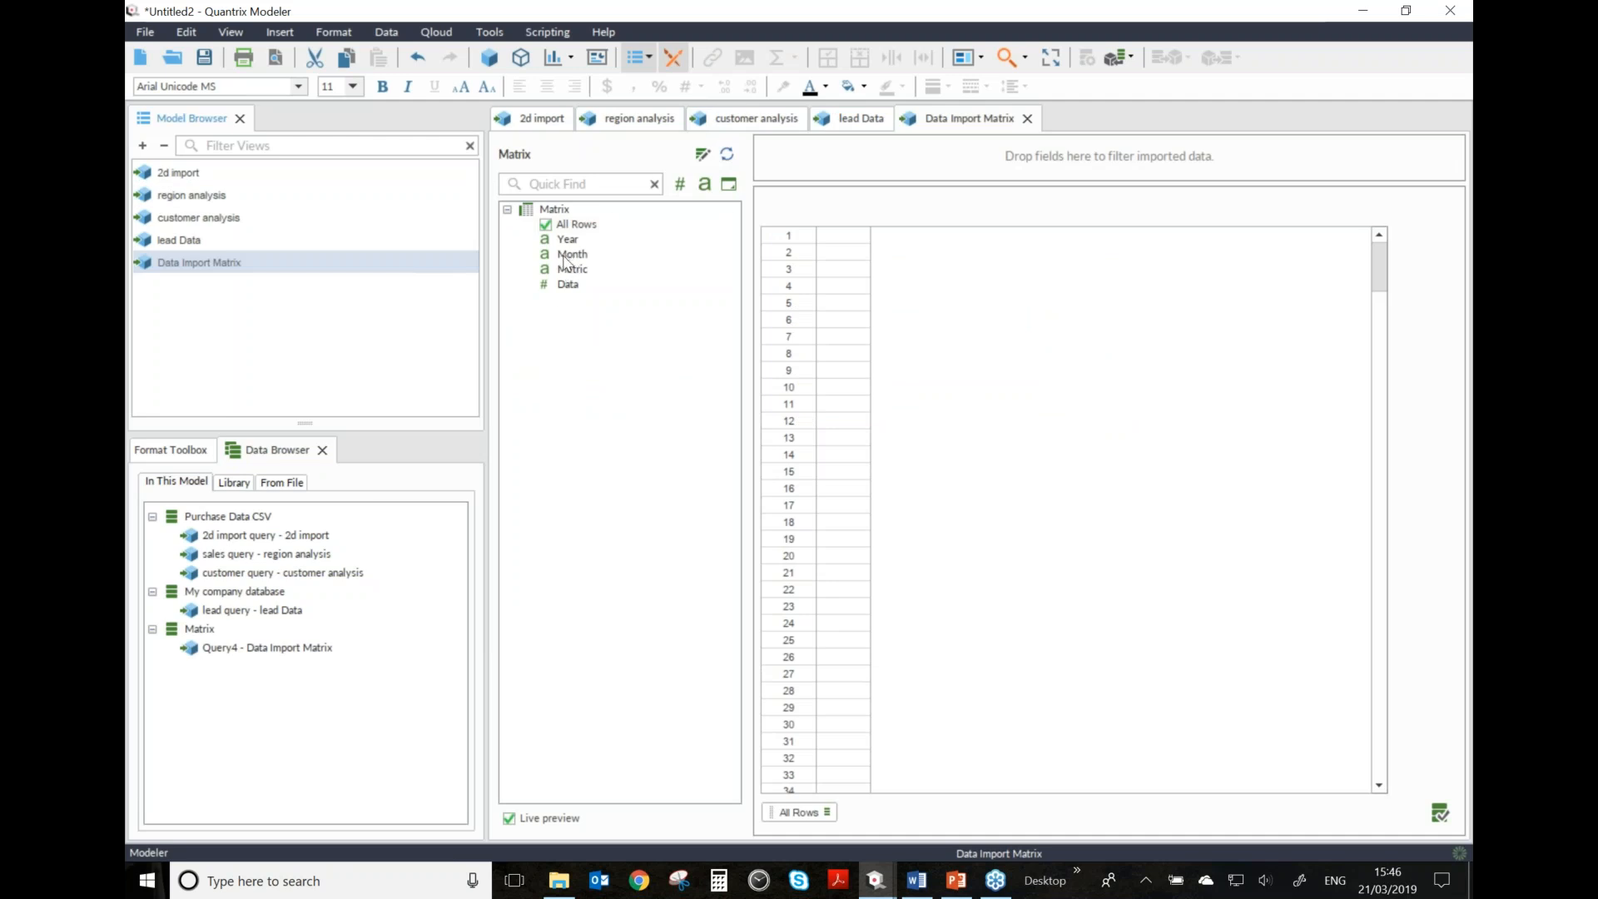
- Lay out the import with Year and Month across the columns, Metric down the rows and Data as values, and complete it
left_click_drag(568, 240, 1420, 265)
left_click_drag(574, 270, 821, 806)
left_click_drag(569, 287, 922, 326)
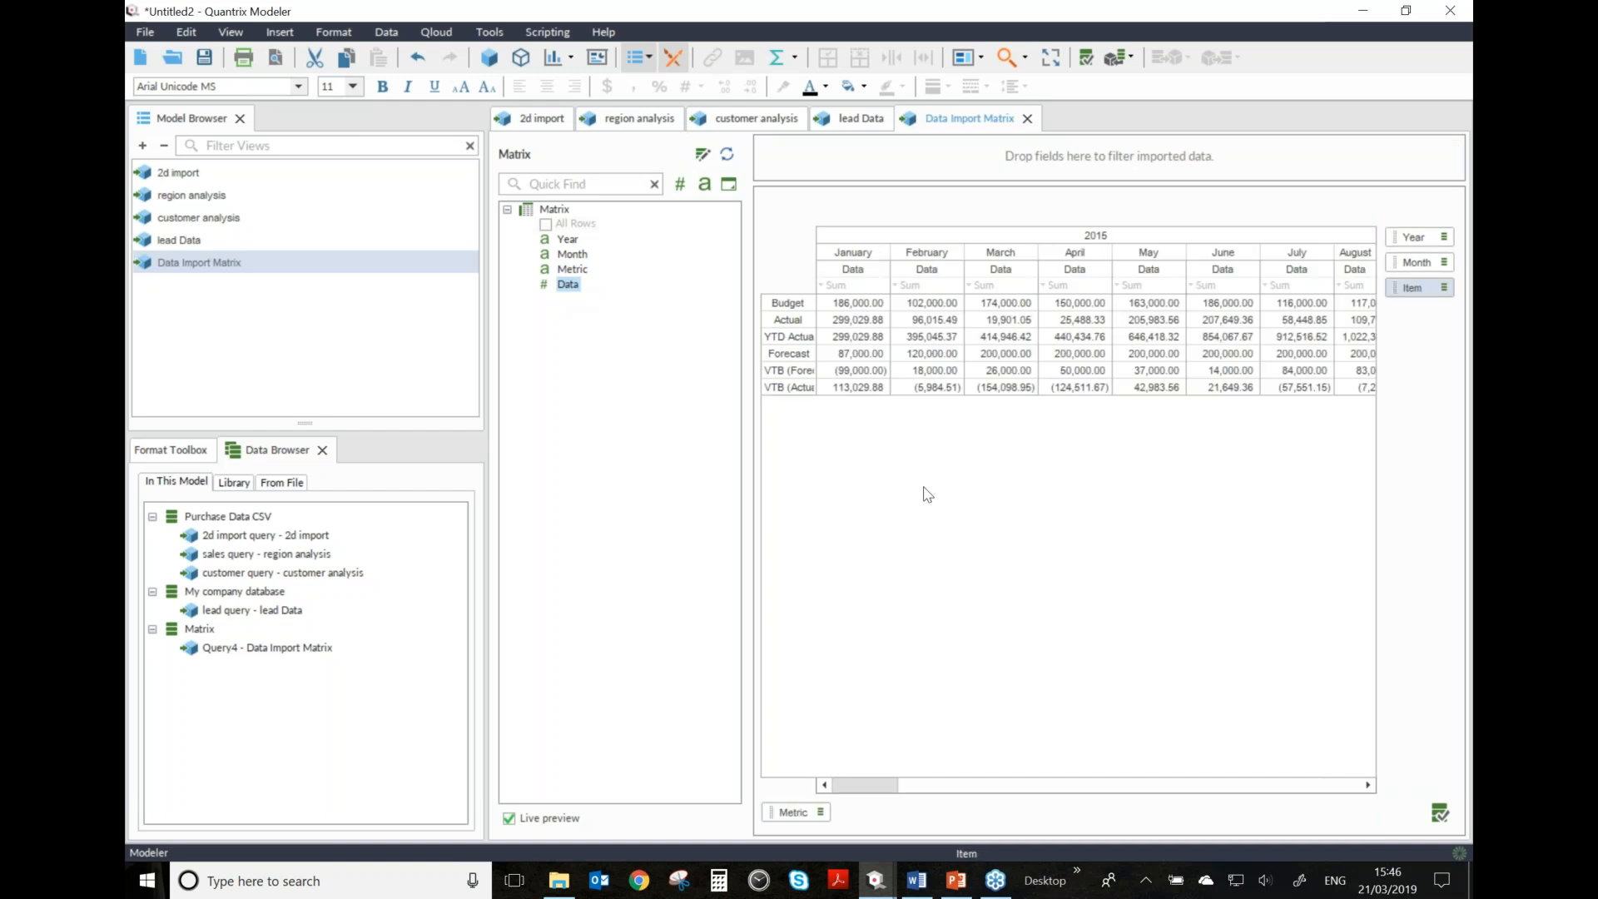
left_click_drag(749, 419, 721, 418)
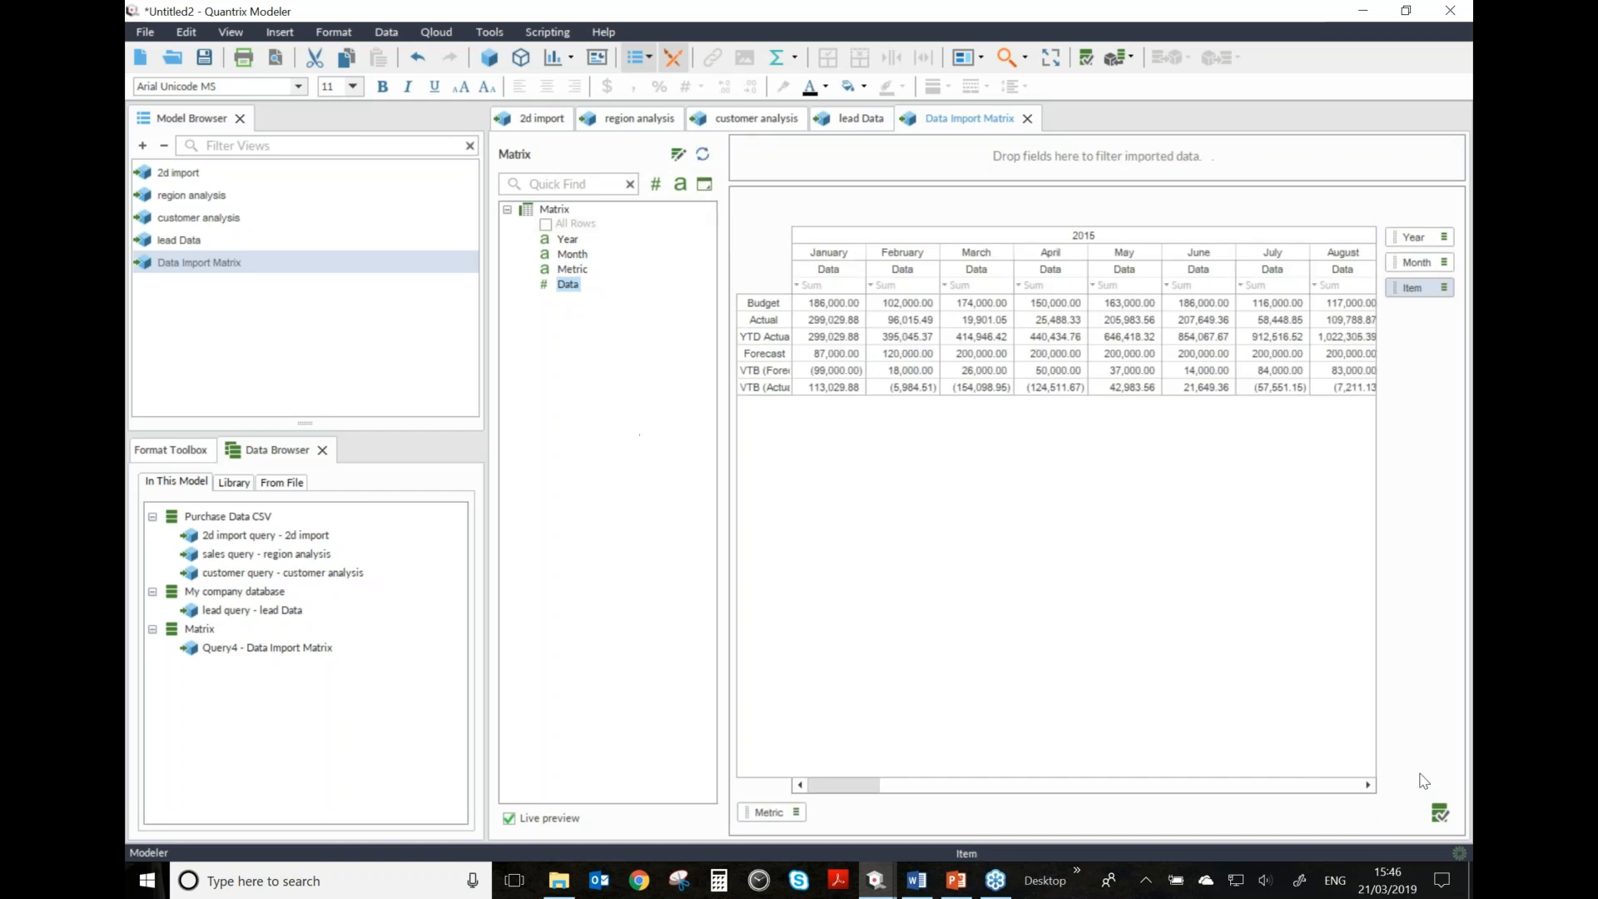
left_click(1439, 813)
left_click_drag(695, 617, 661, 602)
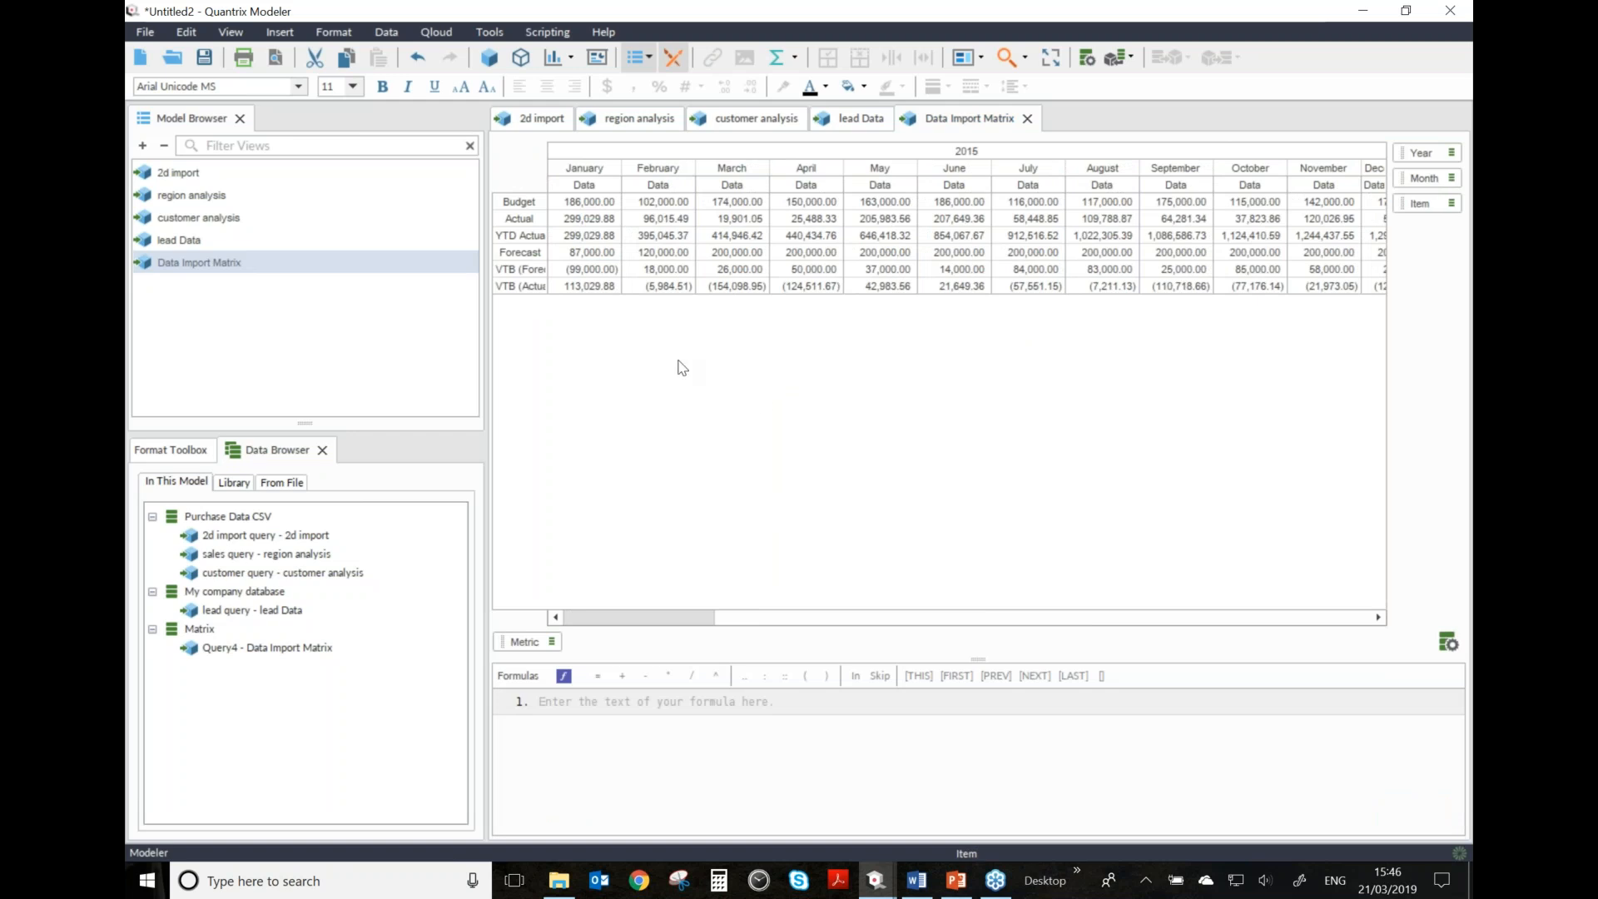
- Widen the row header column of Data Import Matrix so the full metric names fit
left_click(204, 263)
left_click(179, 243)
left_click(188, 264)
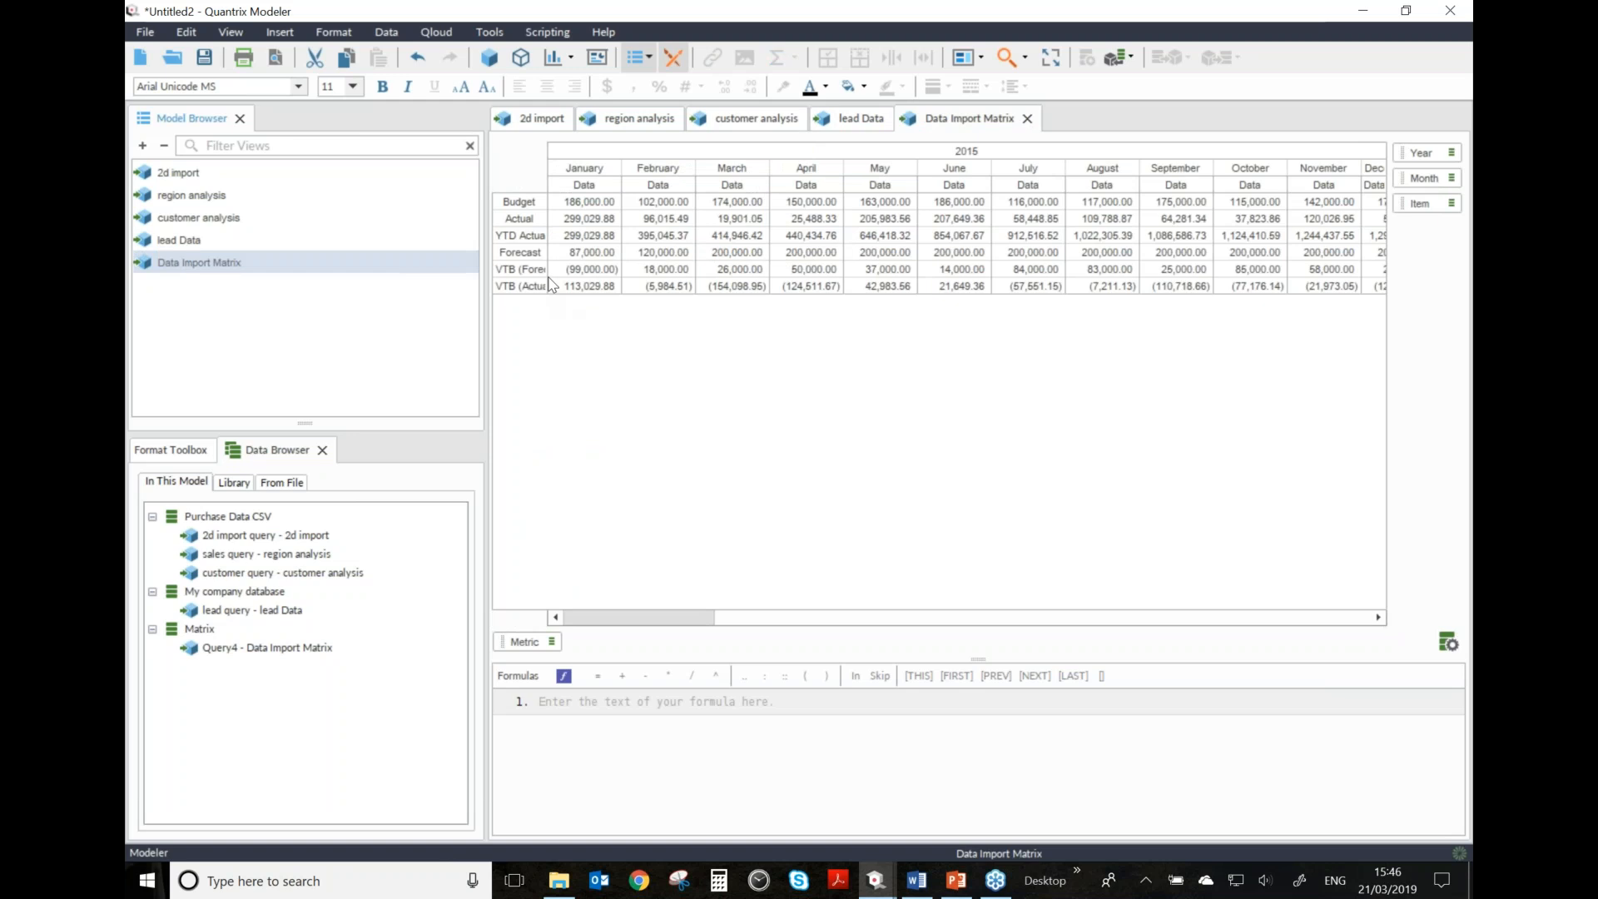
left_click_drag(547, 270, 616, 270)
left_click(759, 366)
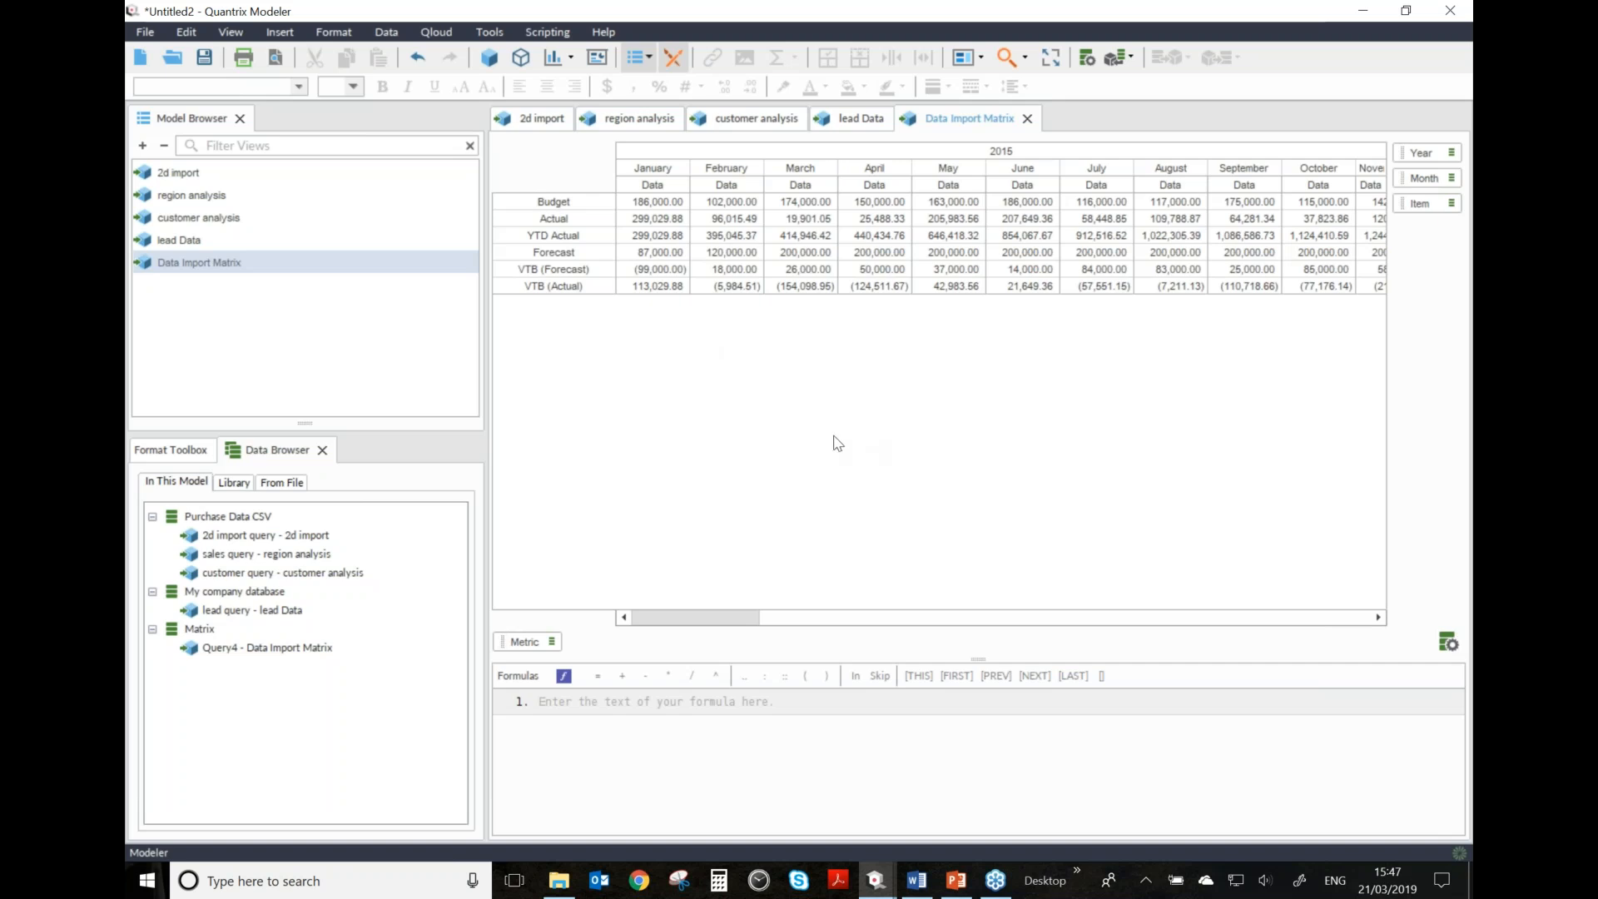
- Switch to Expression Filter.model and, in Canvas1's layout mode, move both refresh buttons side by side near the canvas's upper-left corner
left_click(876, 880)
left_click(759, 799)
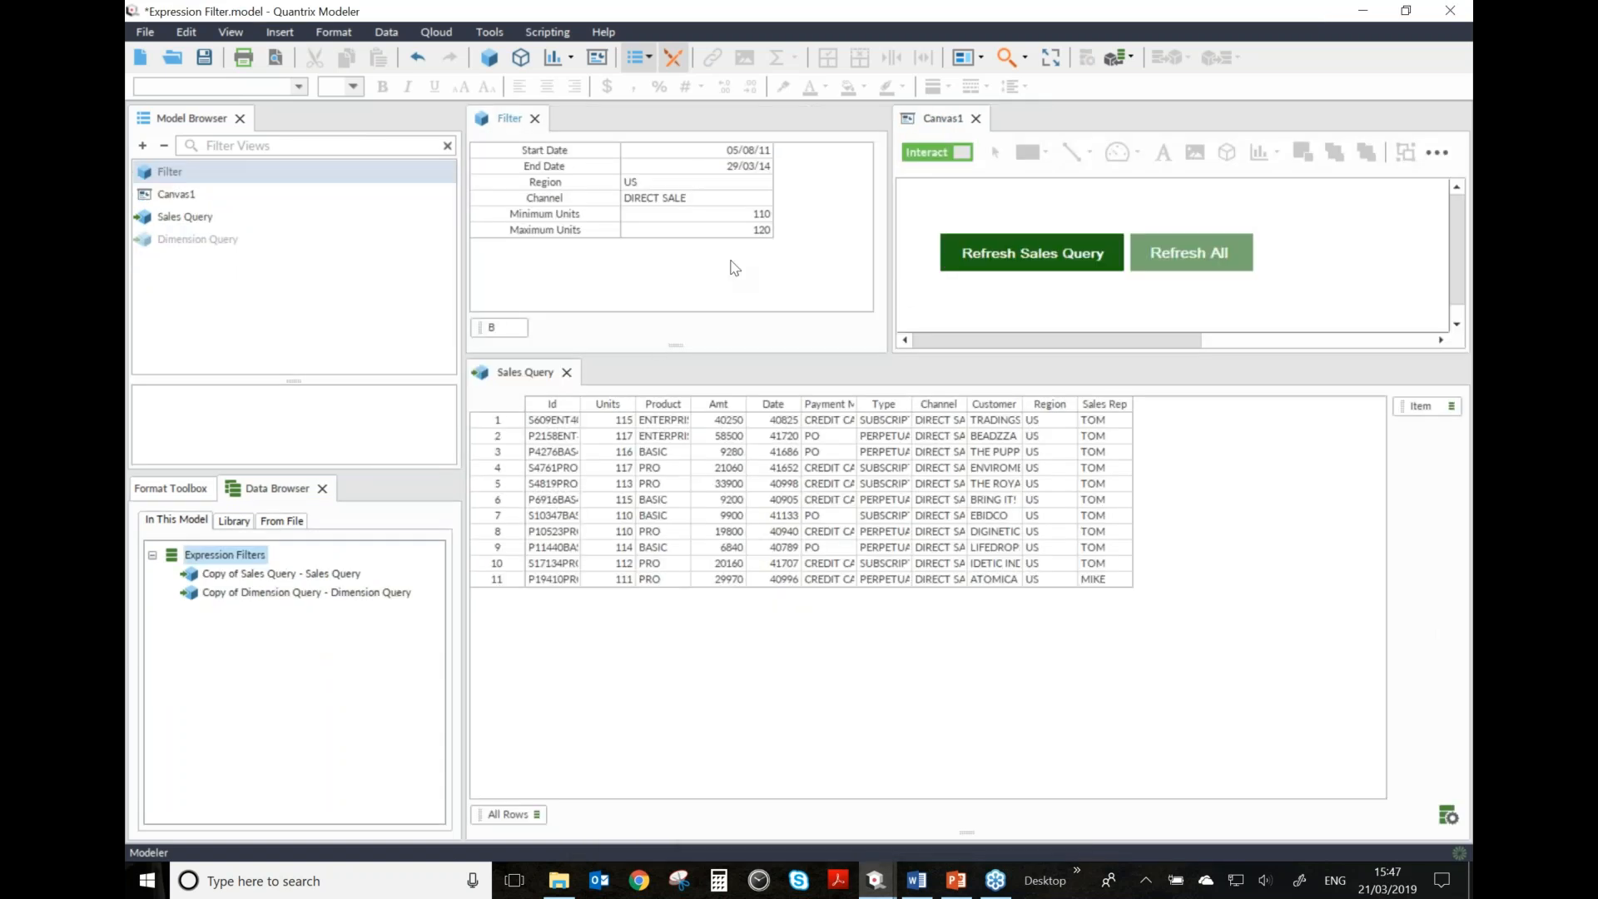
left_click(941, 155)
left_click_drag(1003, 248, 978, 209)
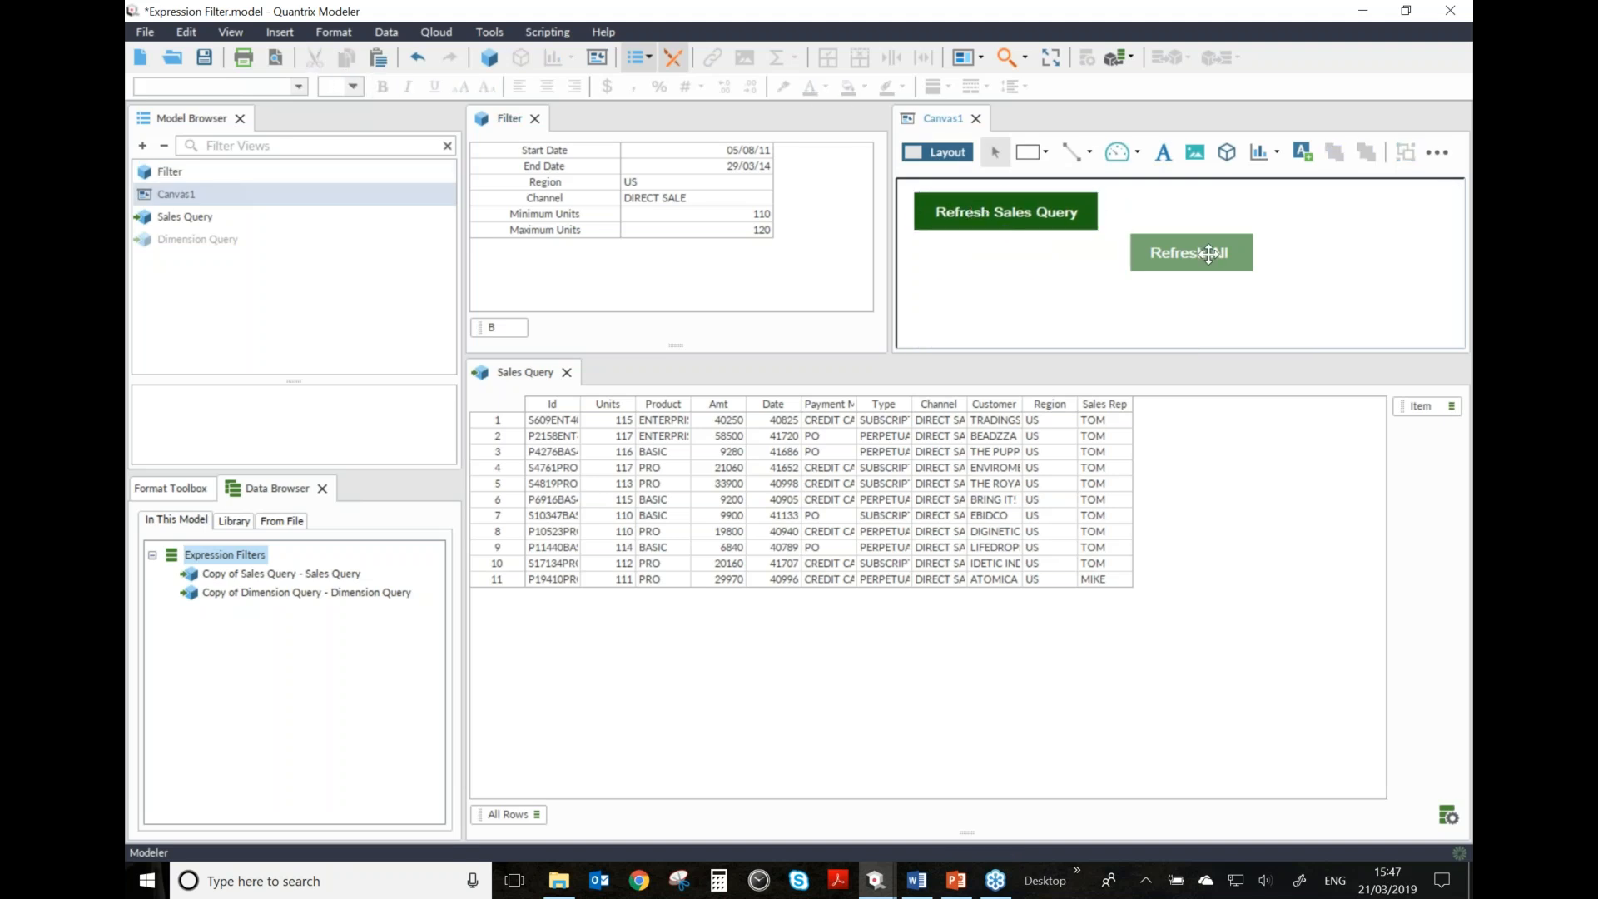
left_click_drag(1207, 250, 1192, 208)
left_click(1149, 278)
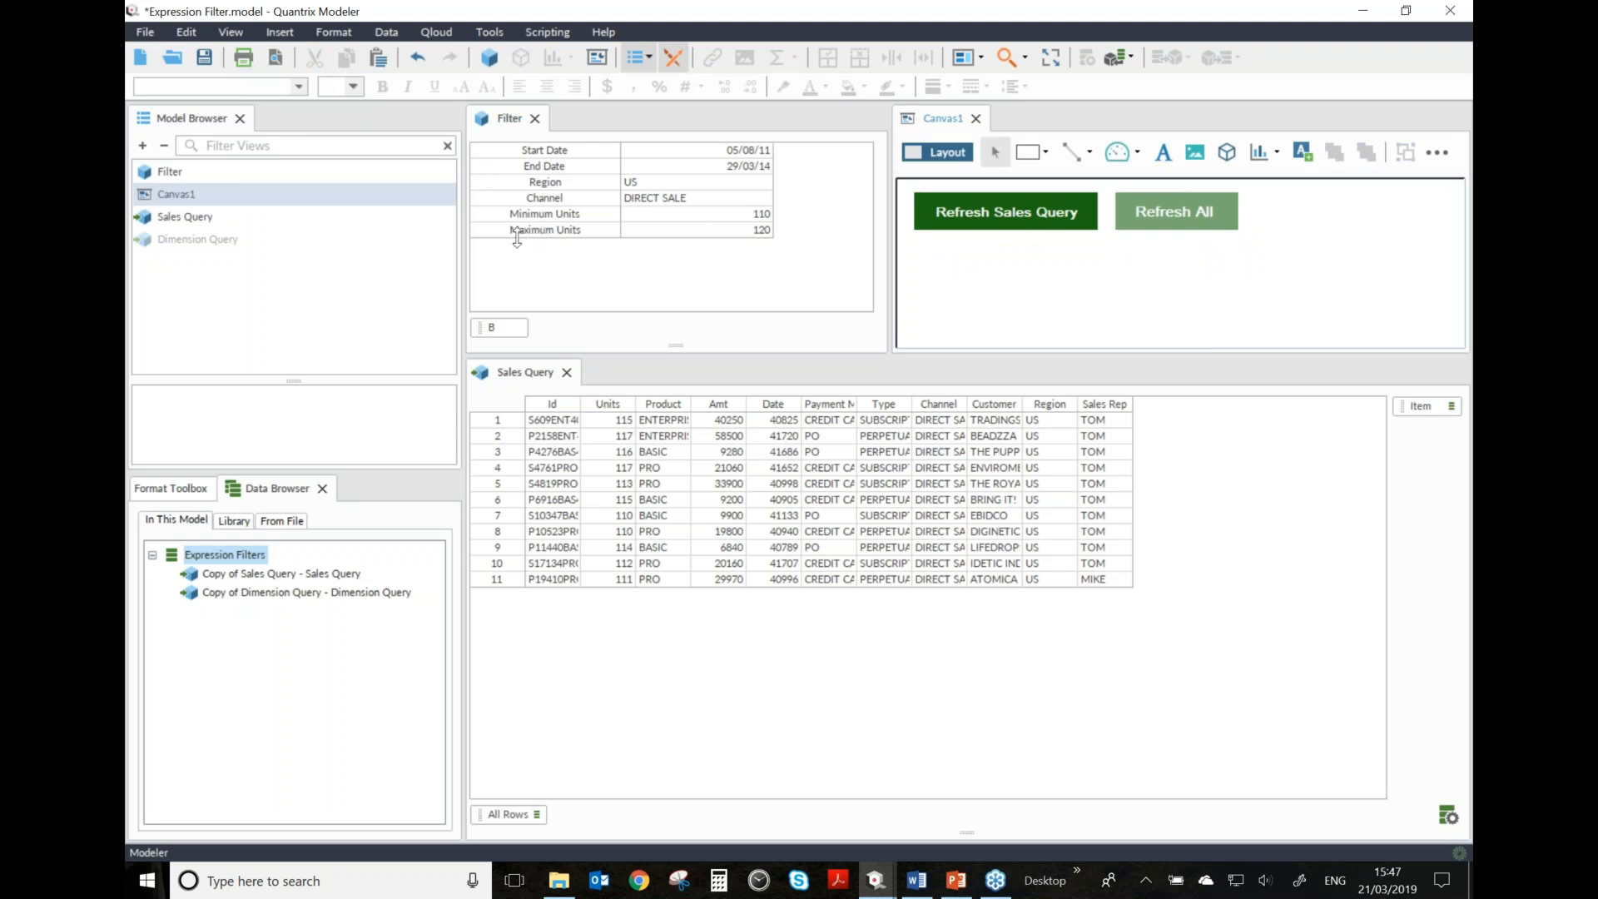
- Show the Script Manager and select the Refresh All action in Library1
left_click(489, 32)
mouse_move(548, 31)
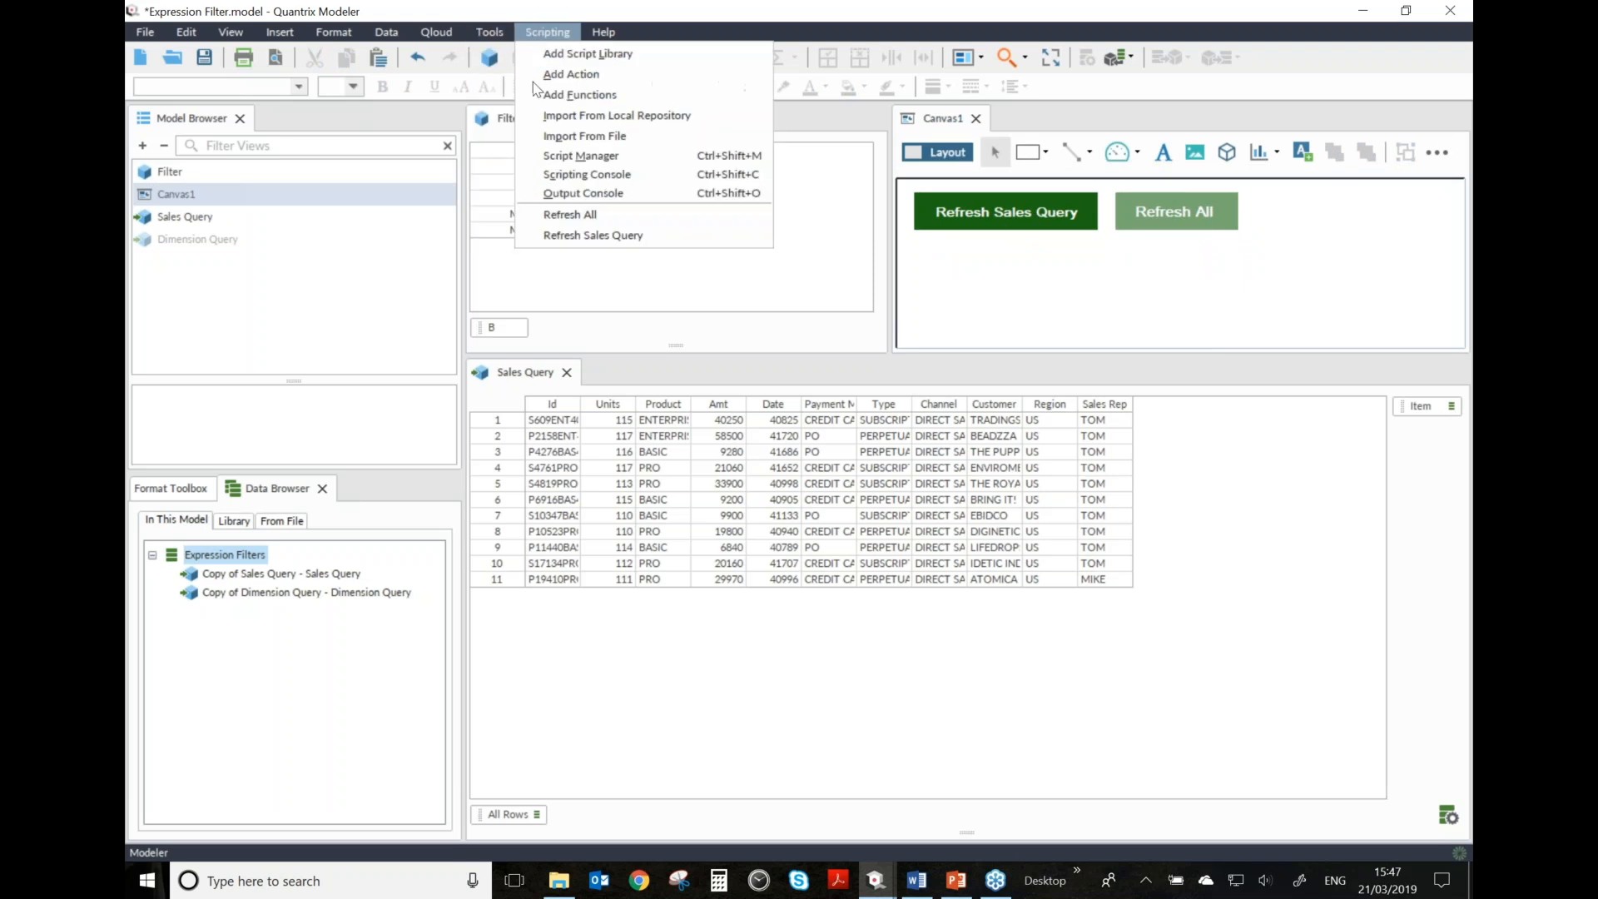
left_click(583, 156)
left_click(248, 531)
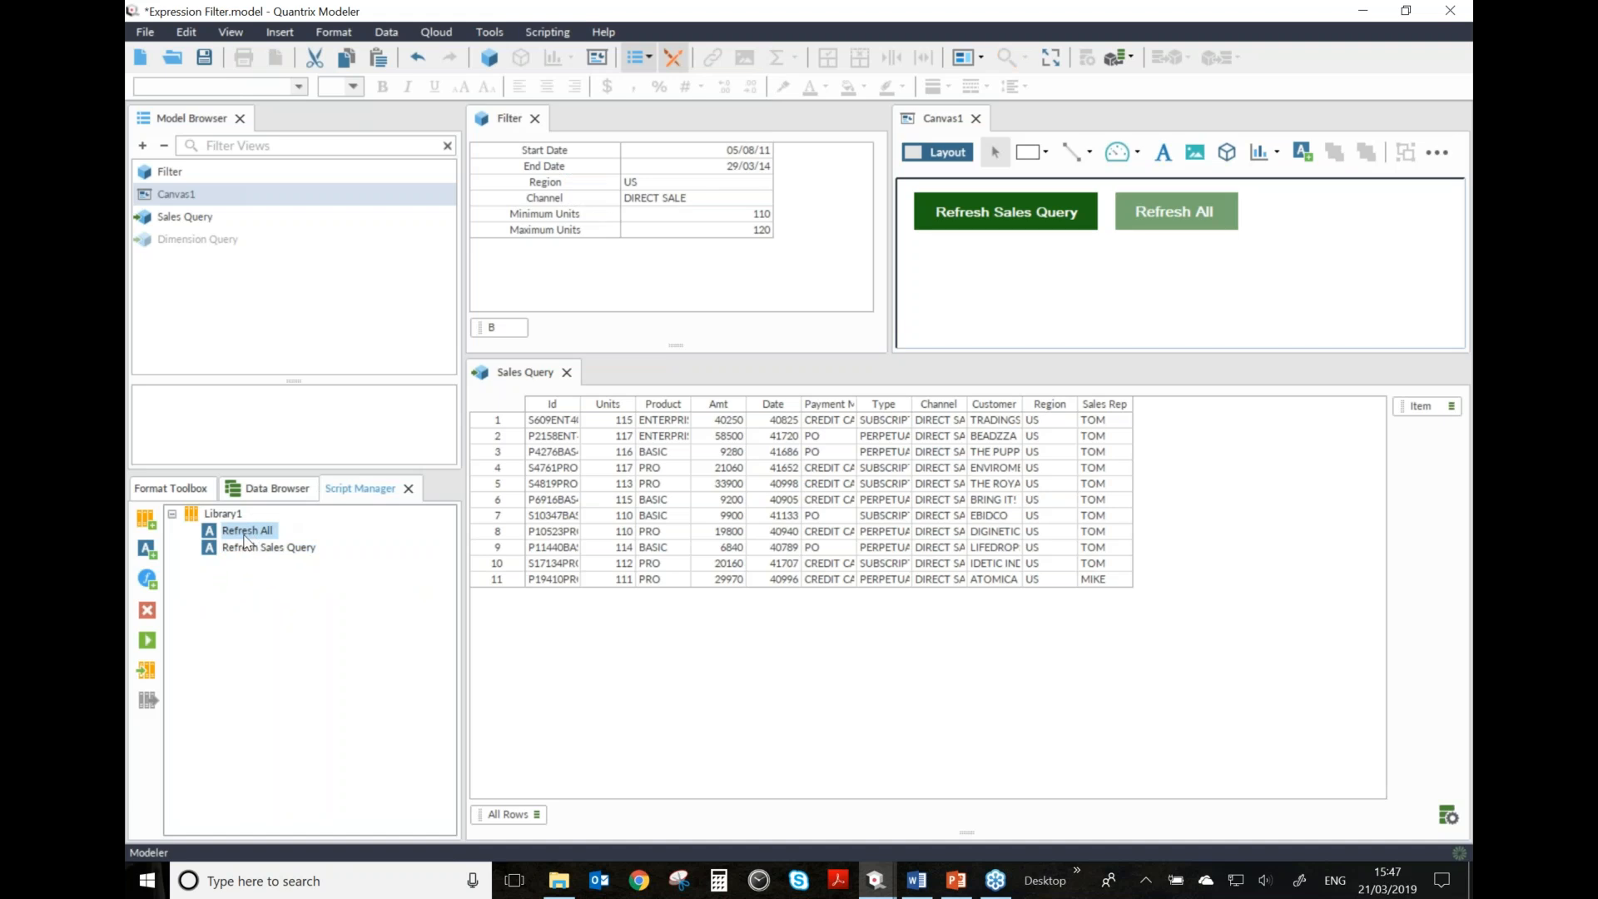
- Open the Refresh All action's script and examine its refreshAllDataImportMatrices() call
double_click(245, 537)
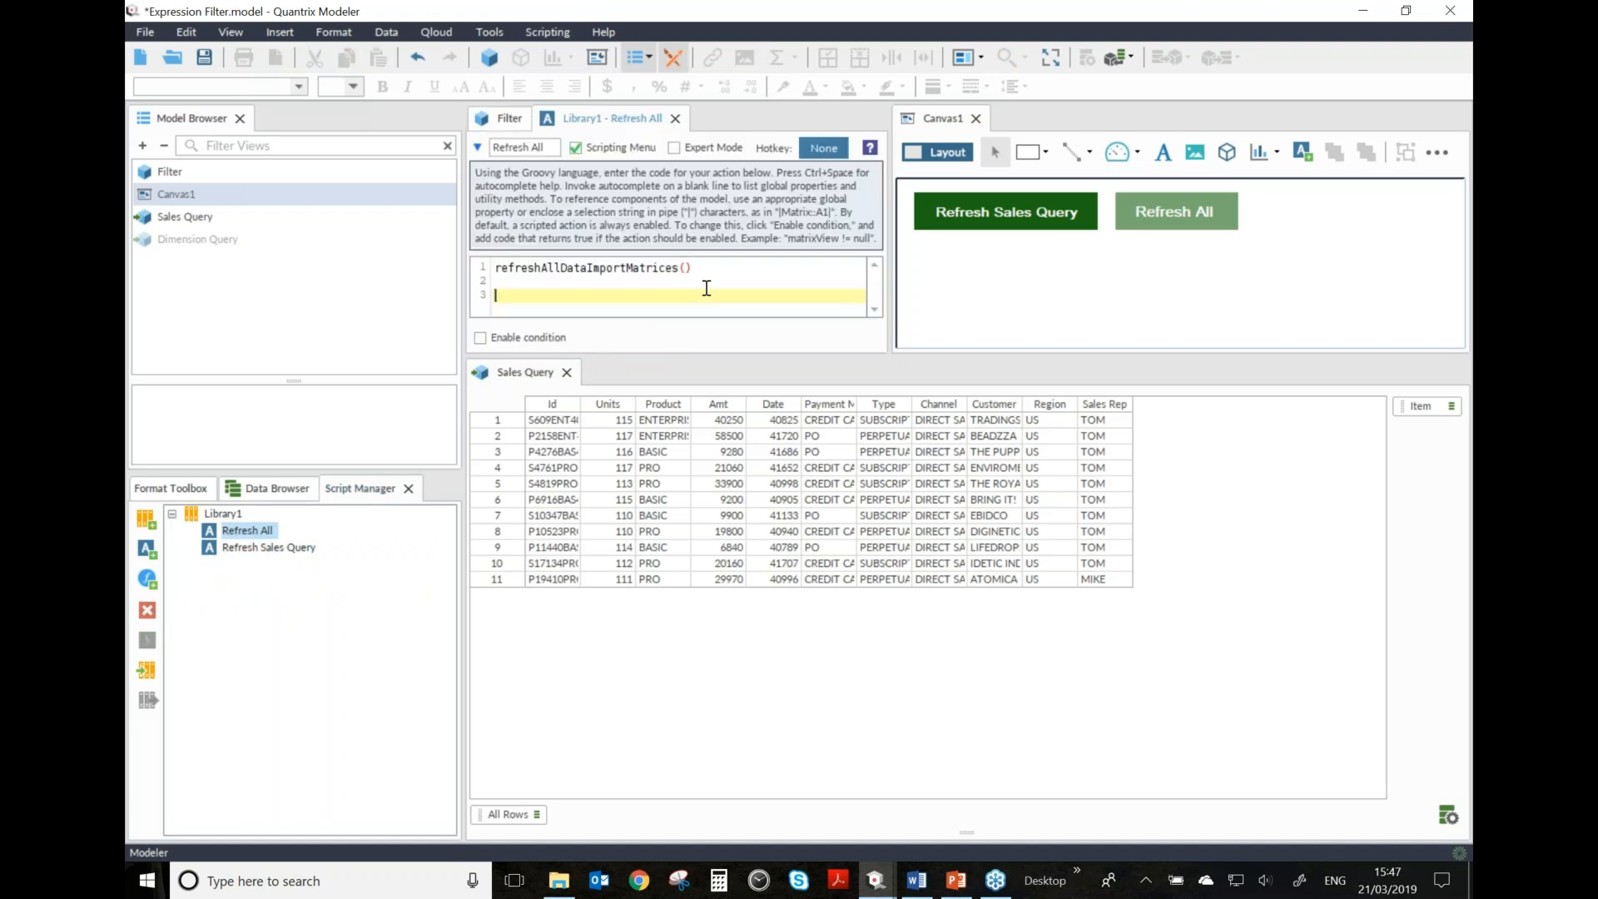
left_click_drag(712, 274, 501, 273)
left_click(554, 297)
- Open the Refresh Sales Query action, examine its matrix reference and updateDataImport() call, and close both script editors
double_click(279, 556)
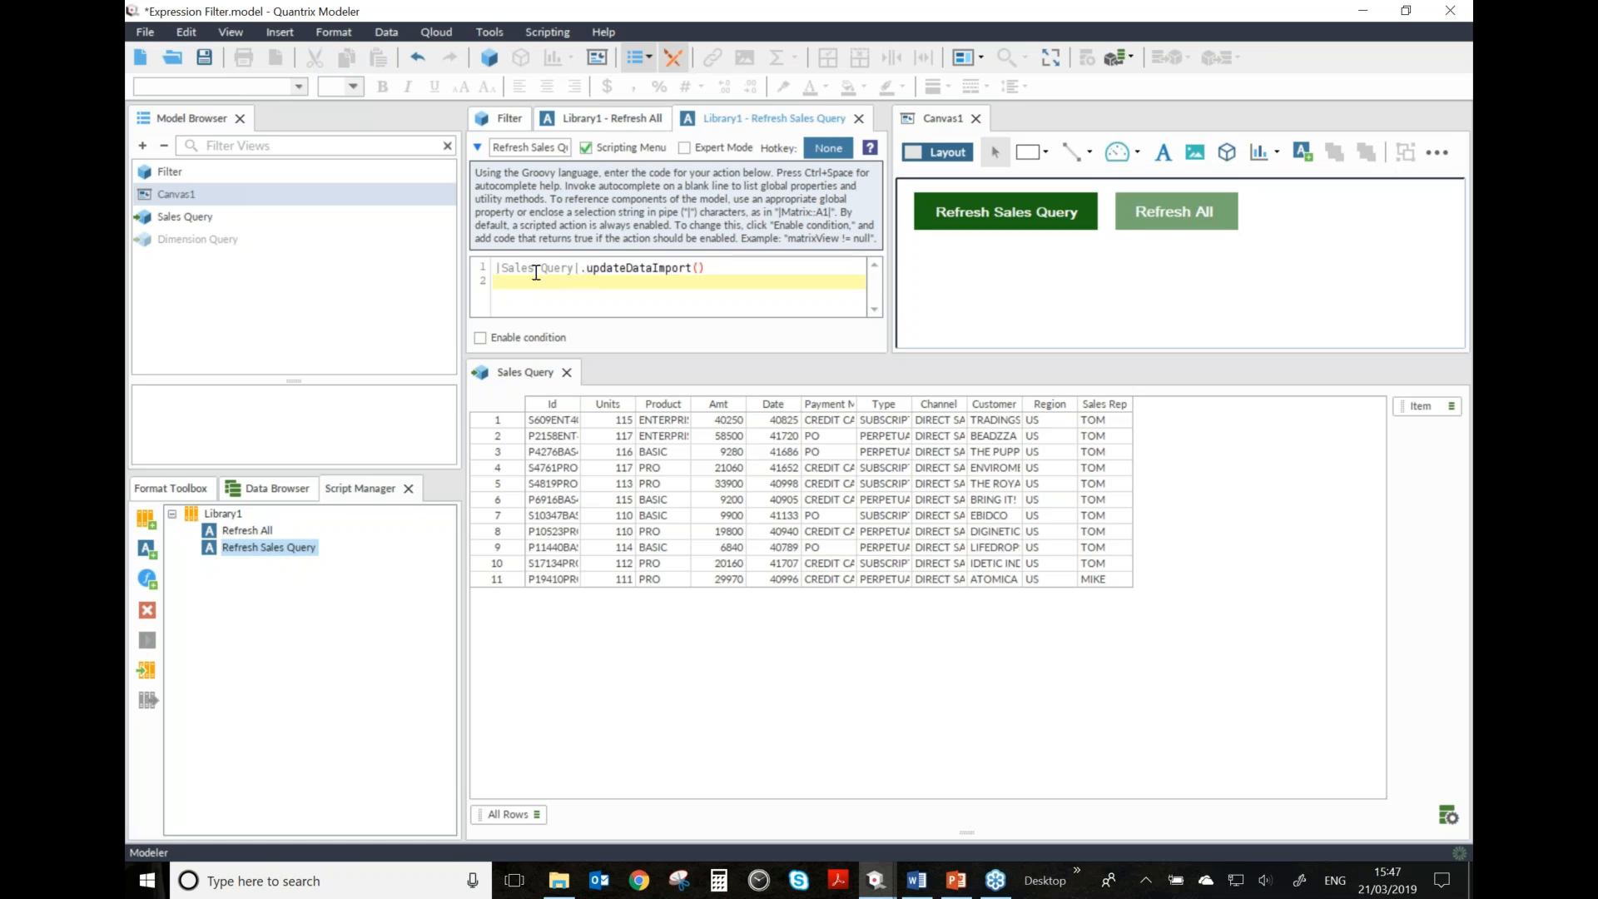
left_click_drag(496, 269, 580, 269)
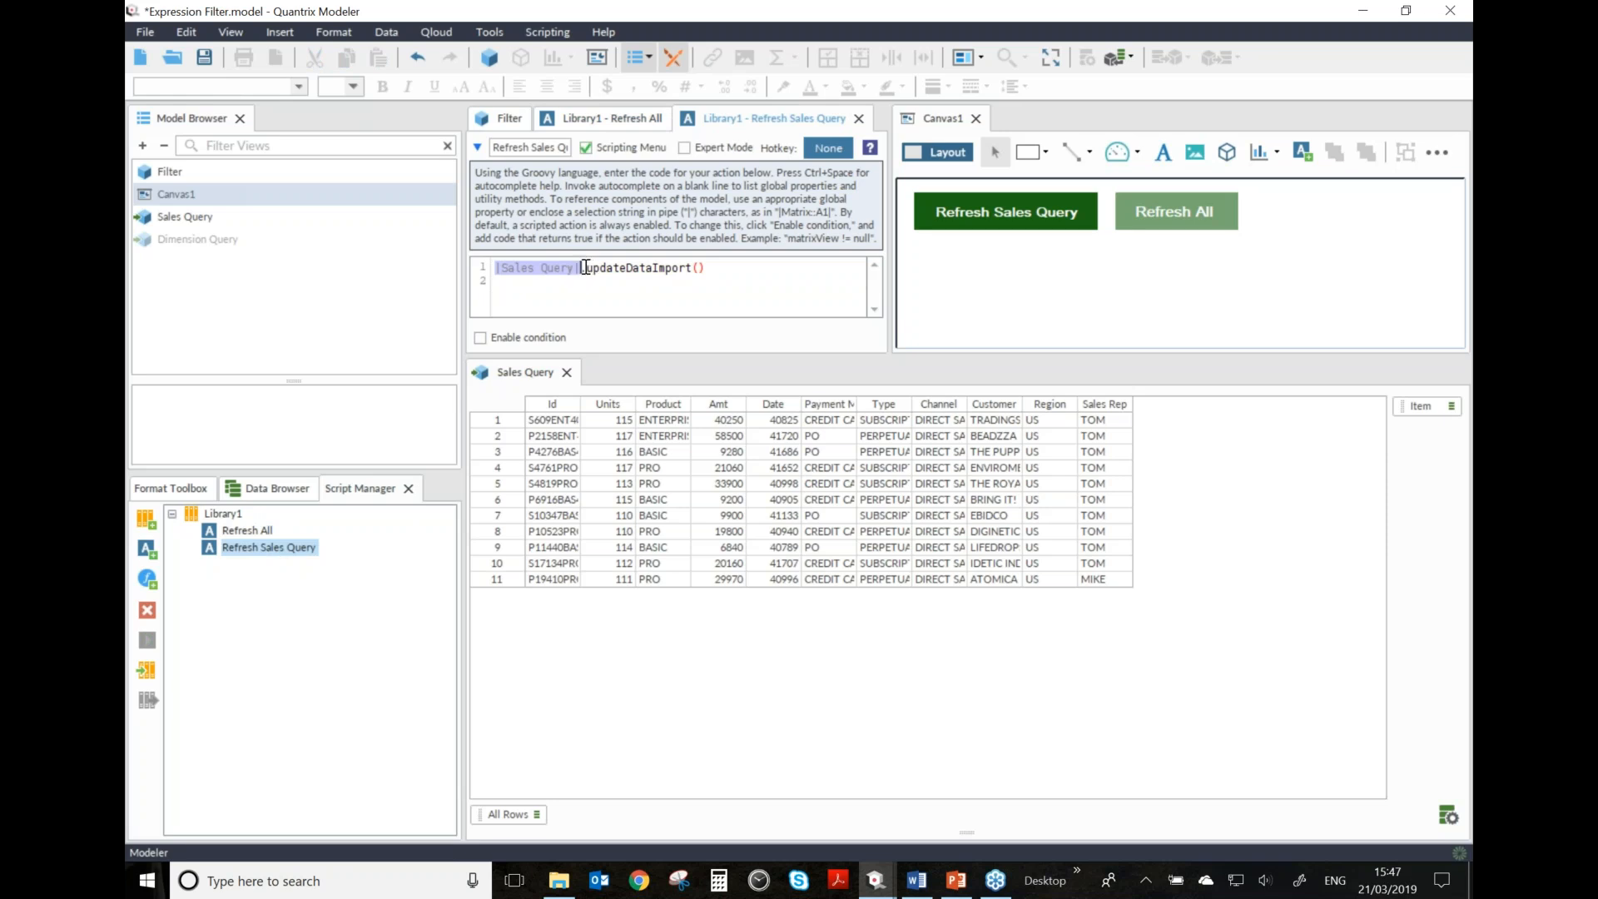
left_click(507, 280)
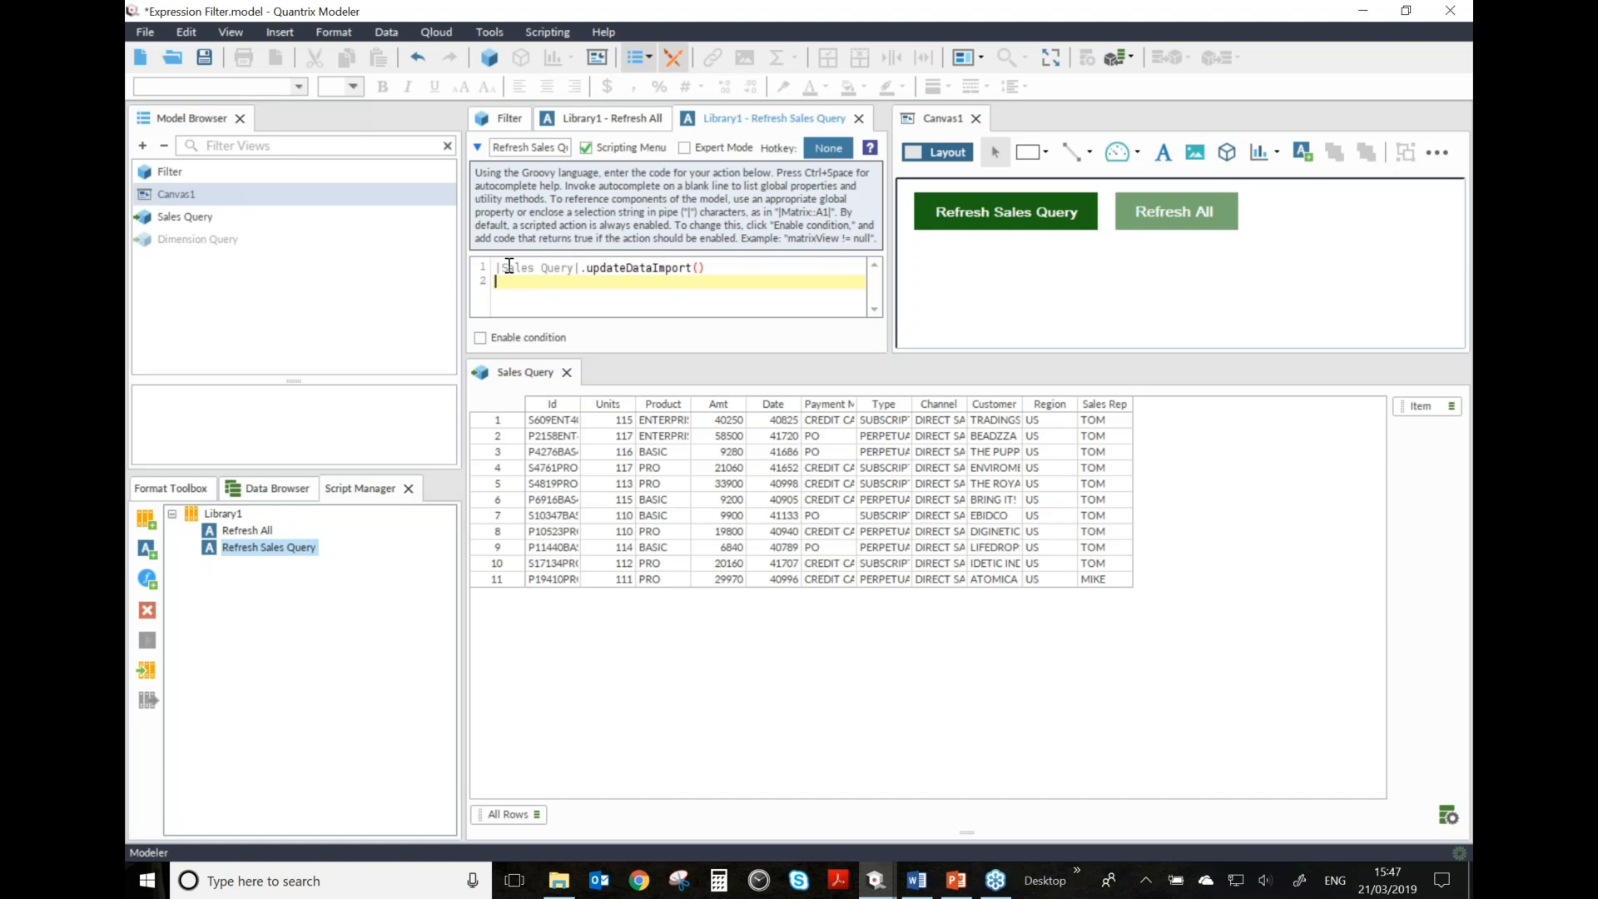
left_click(499, 270)
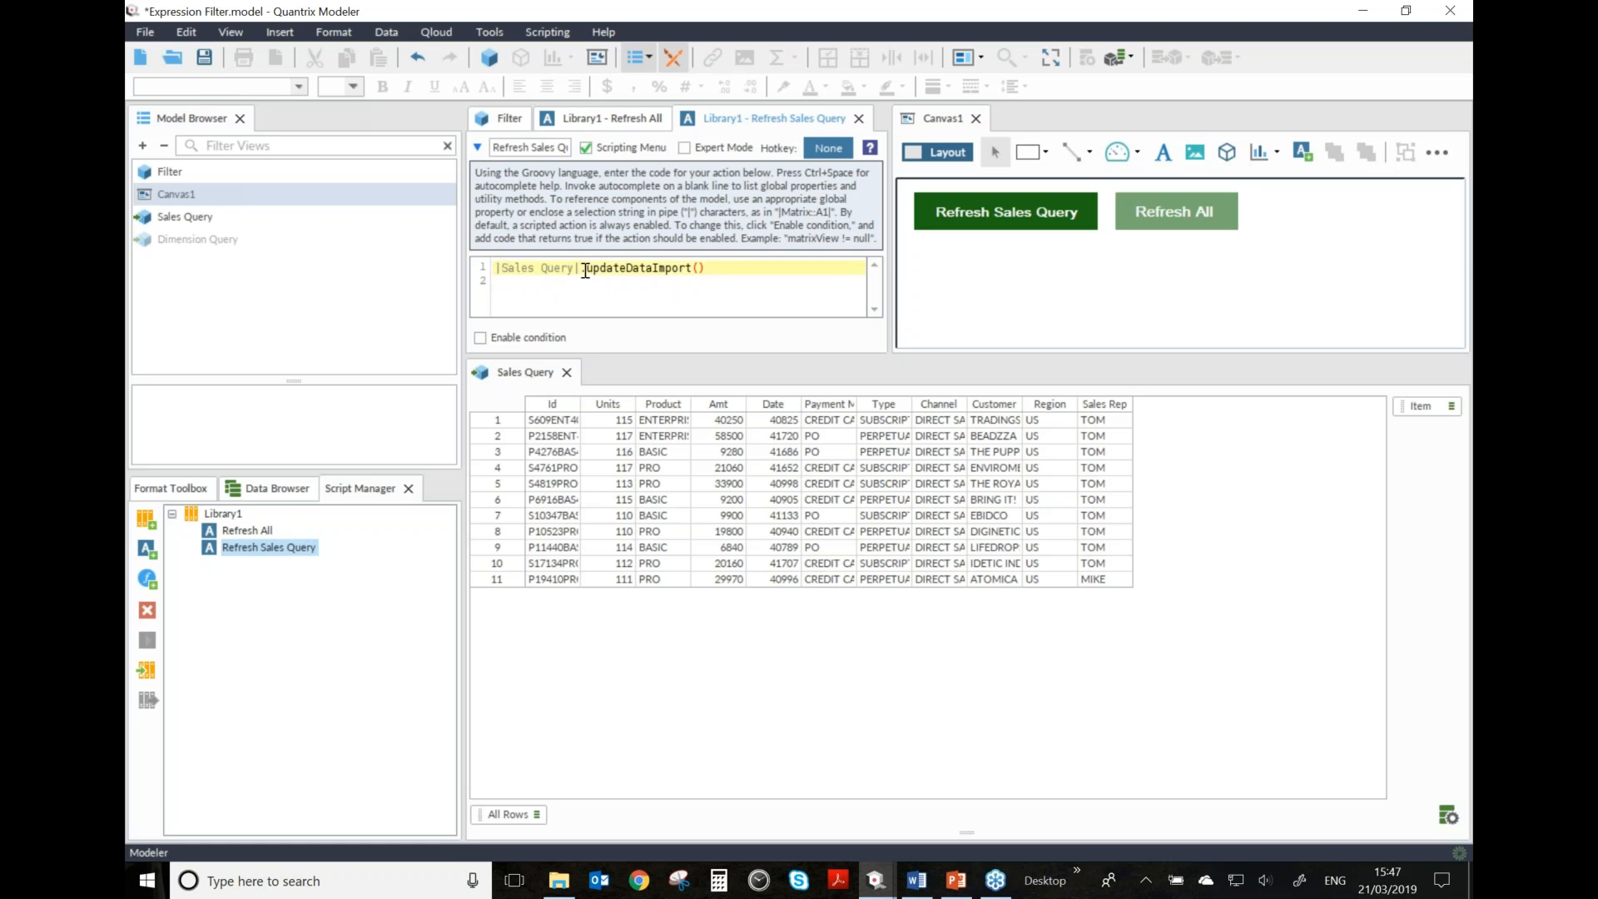
left_click(716, 280)
left_click(726, 265)
left_click(859, 118)
left_click(674, 119)
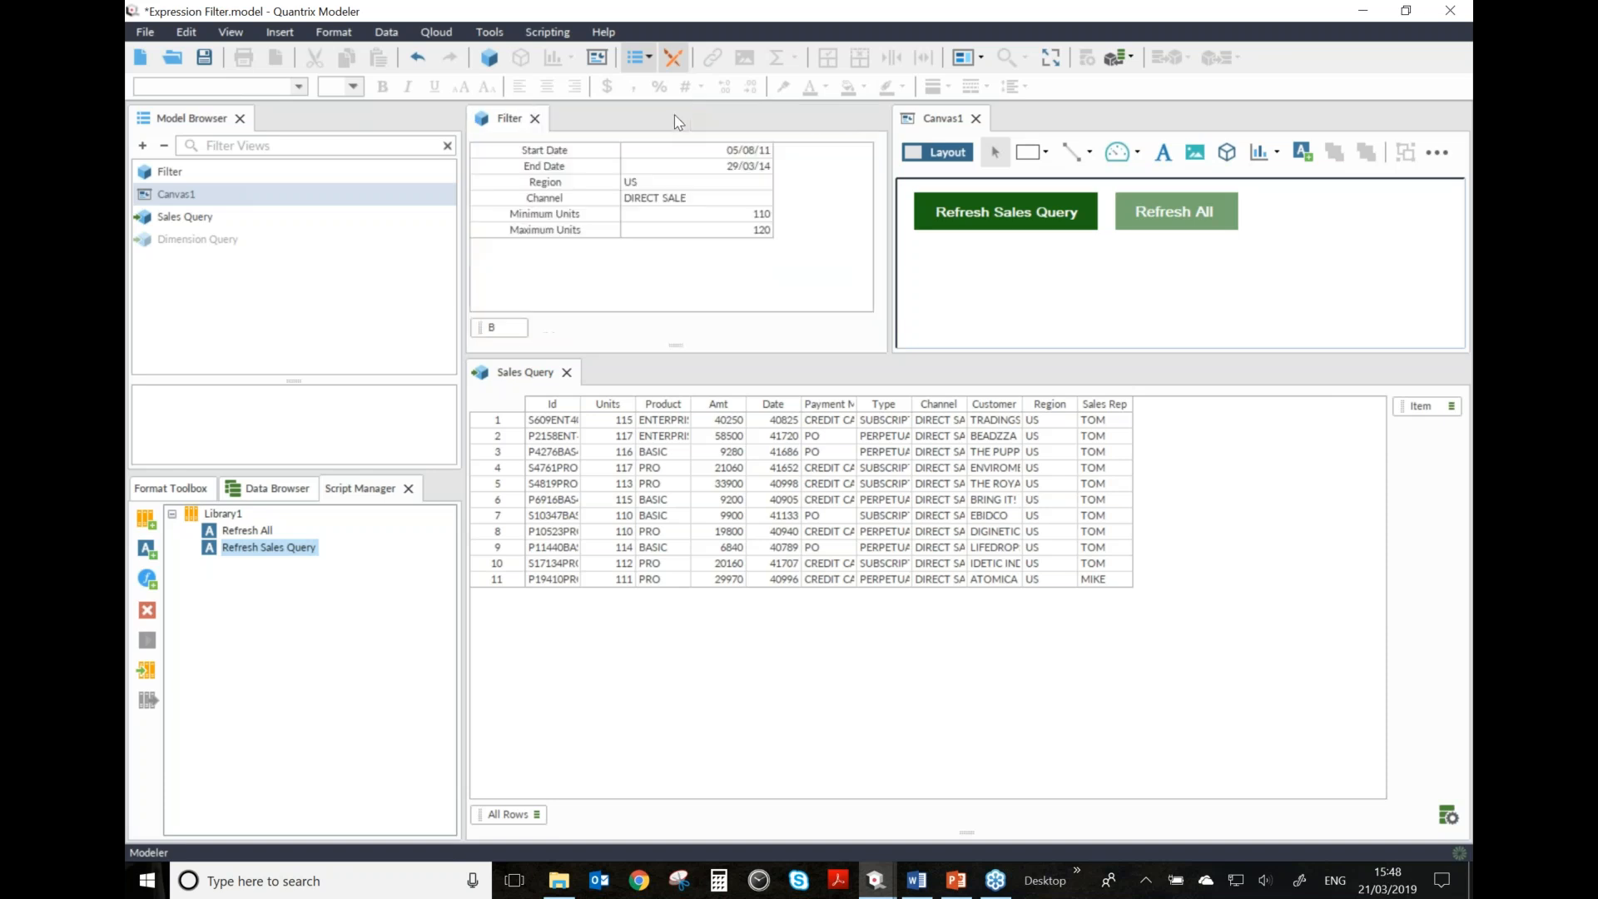
- Change the fill colour of the Refresh Sales Query button in Canvas1 to light yellow
left_click(968, 222)
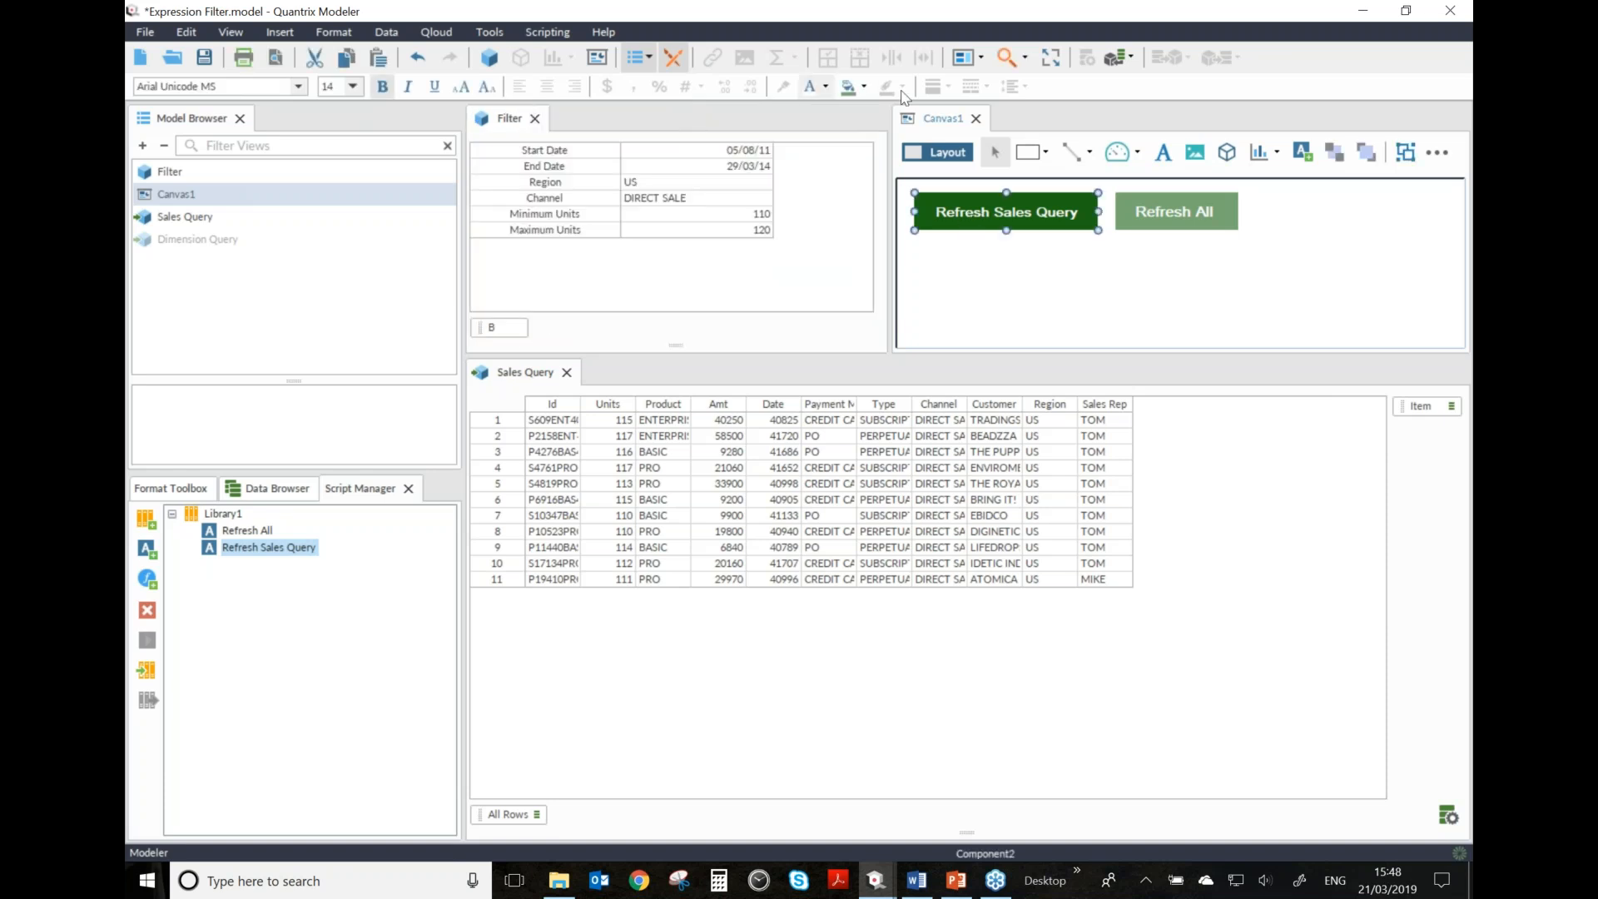
left_click(865, 87)
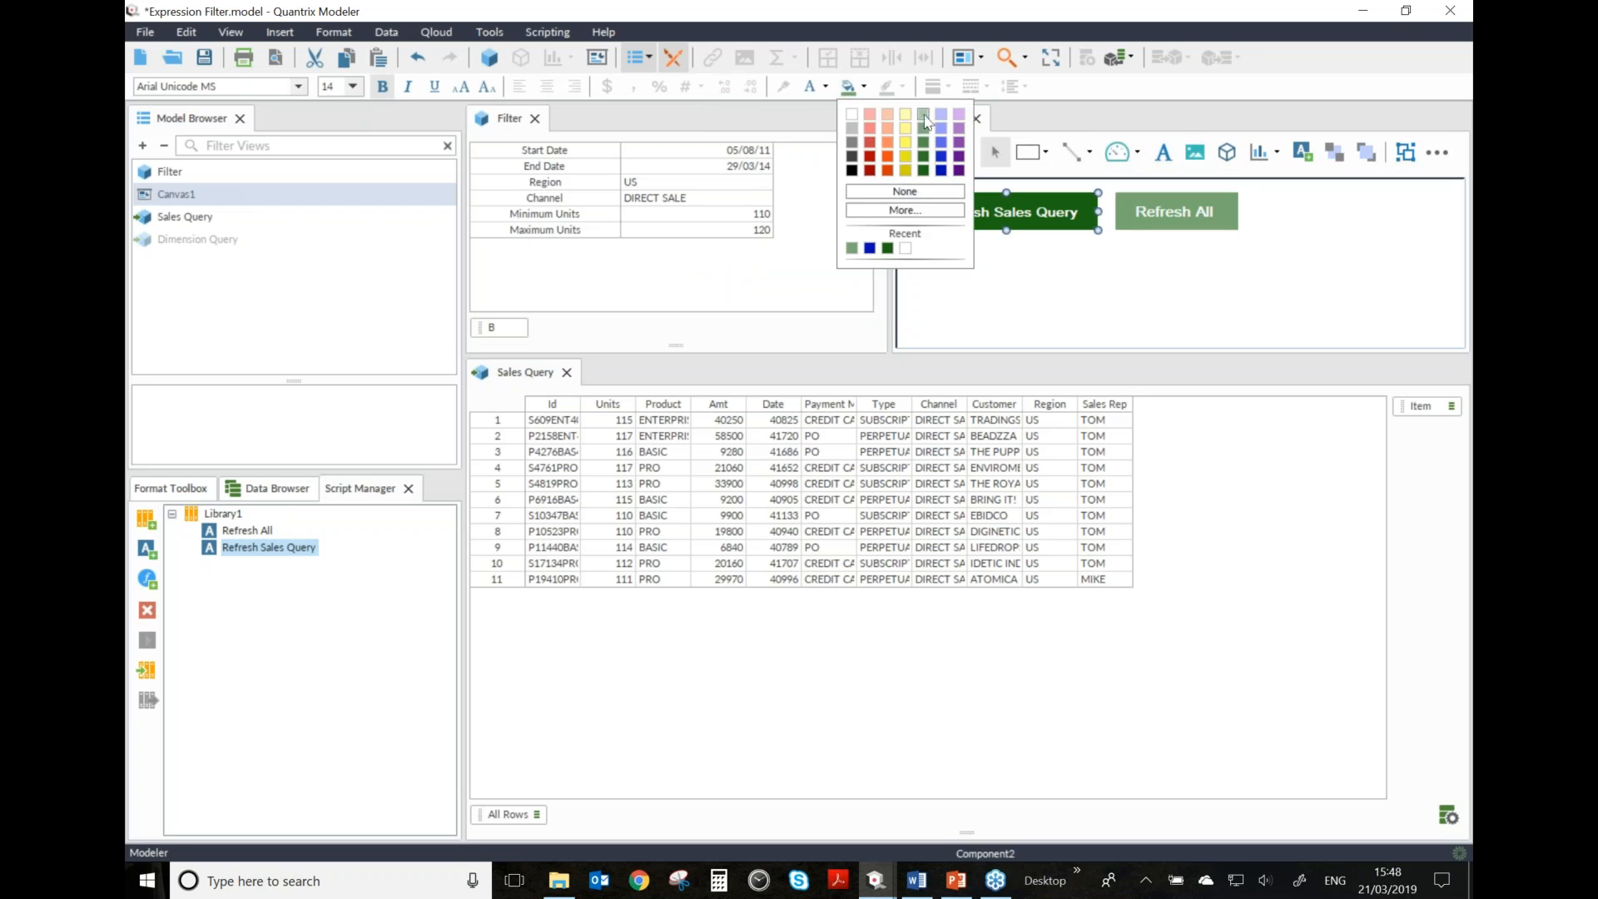
left_click(904, 126)
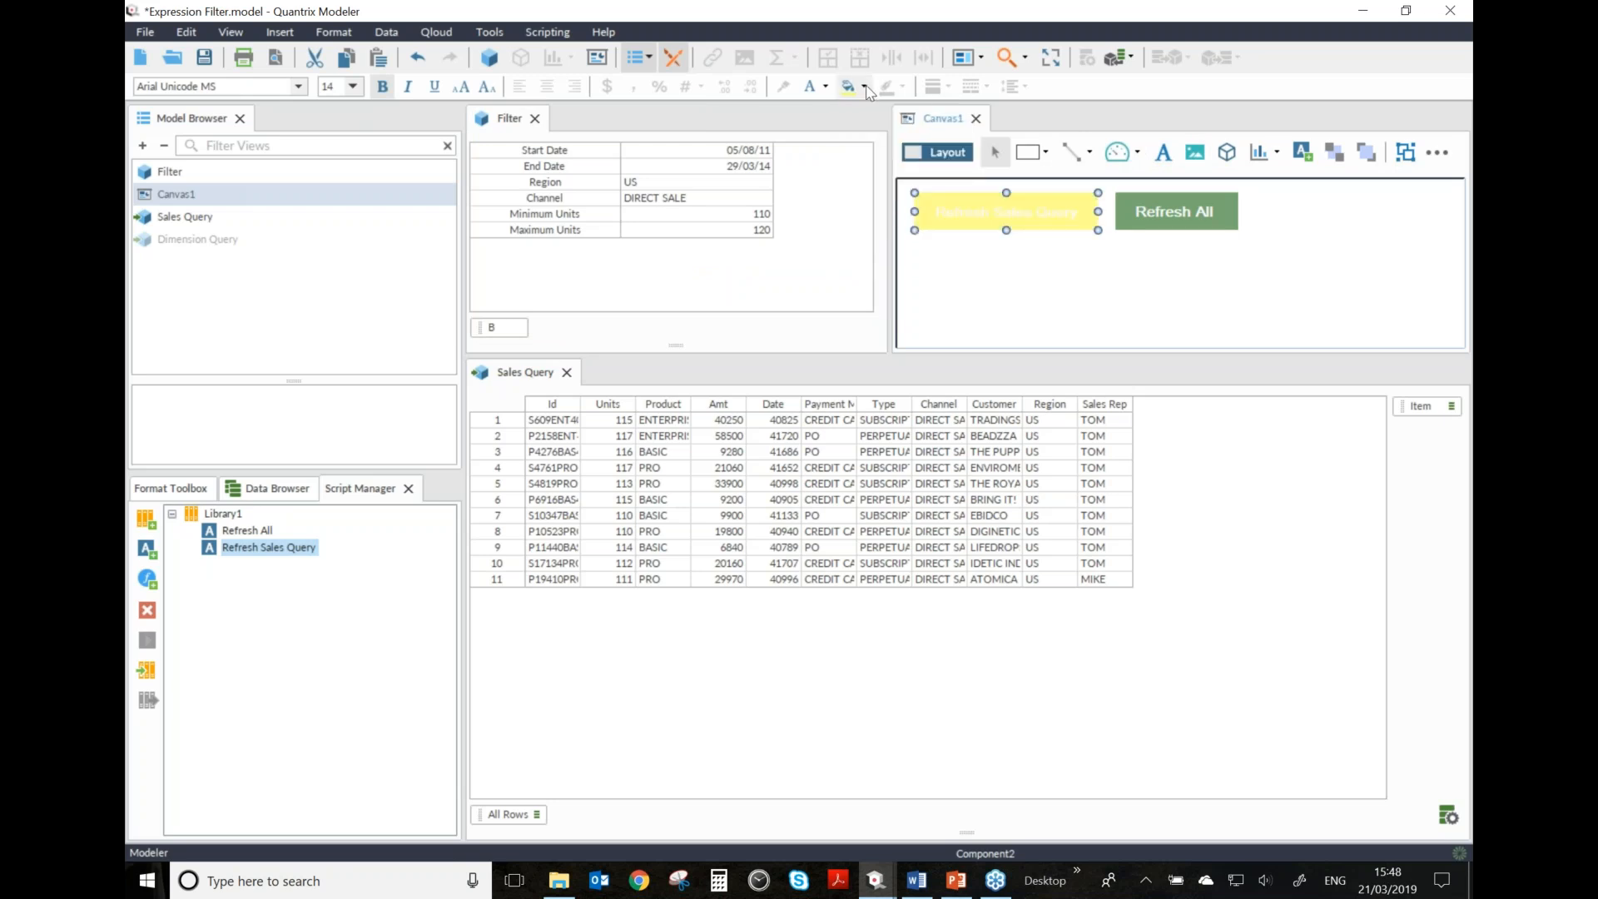